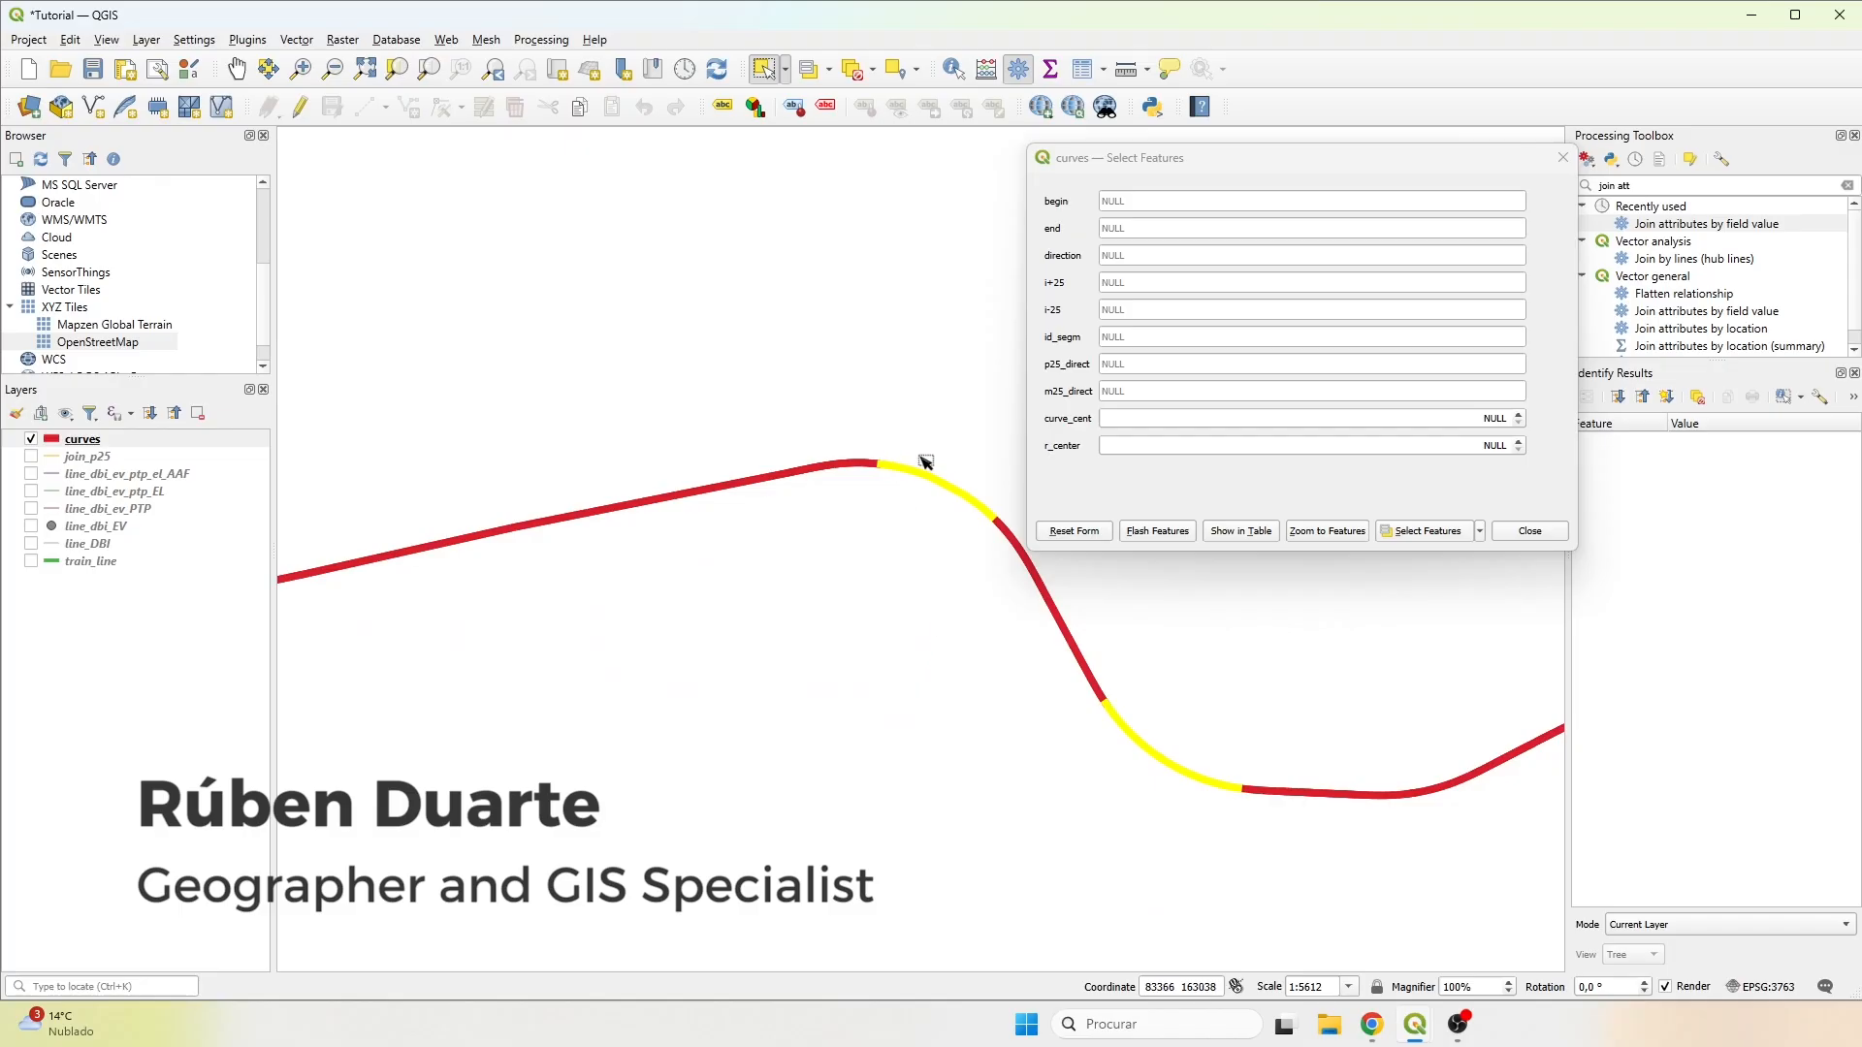
Close the selection form of the curves layer and deselect the features in all layers.
scroll(1128, 687, "down", 2)
left_click_drag(796, 651, 874, 611)
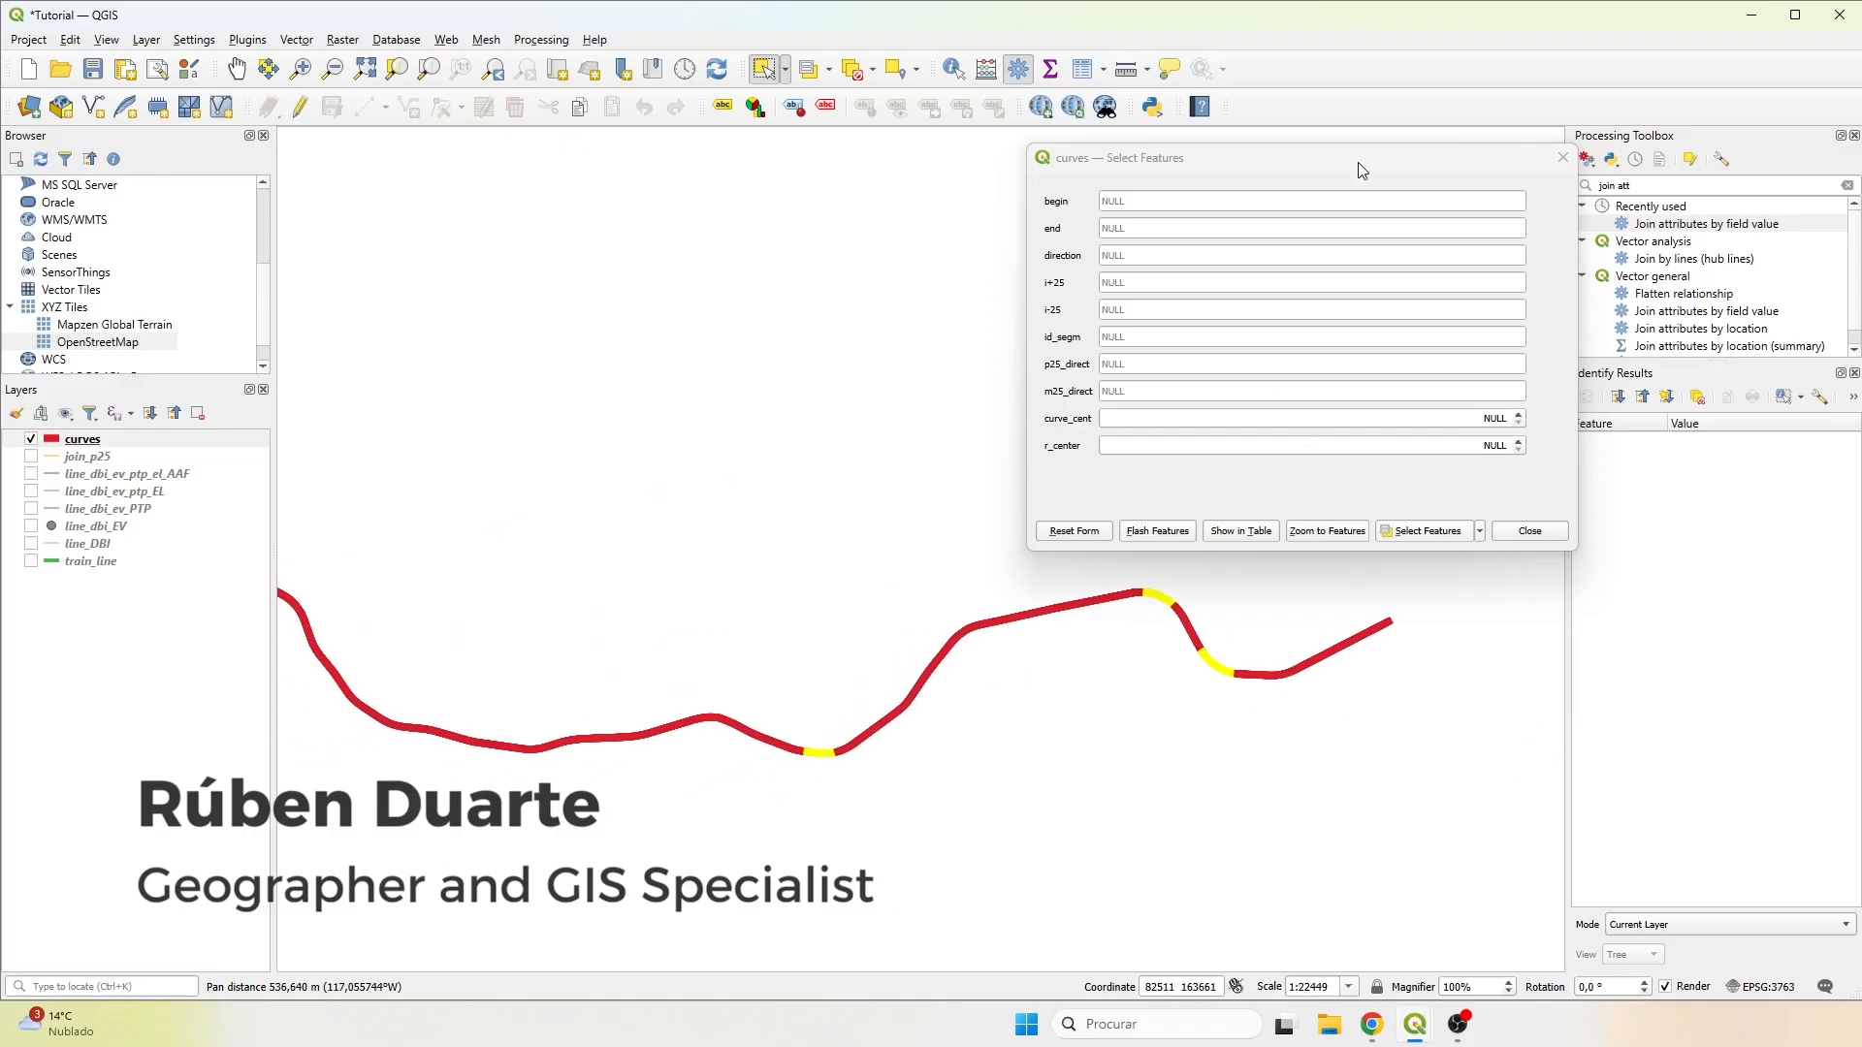
left_click(1562, 159)
left_click(873, 71)
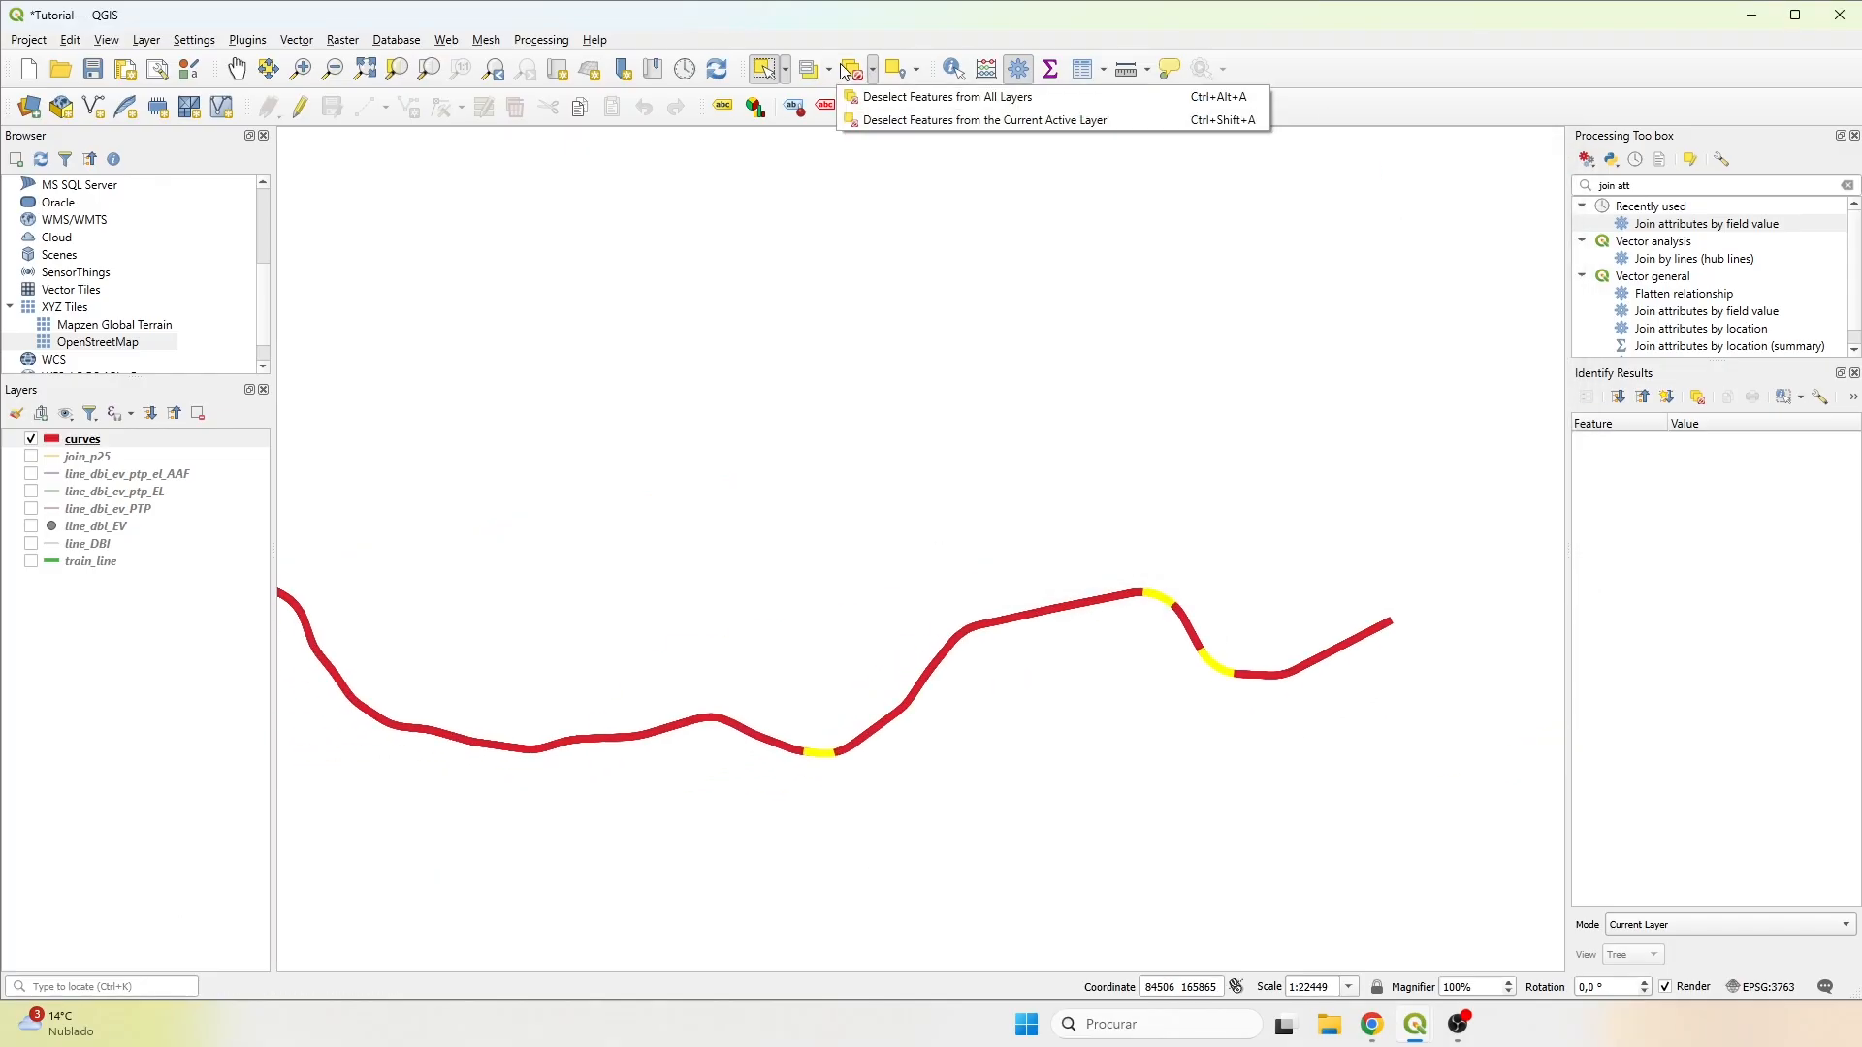
left_click(947, 97)
Select the features of the curves layer whose r_center value is less than 900.
left_click(808, 69)
left_click(1525, 445)
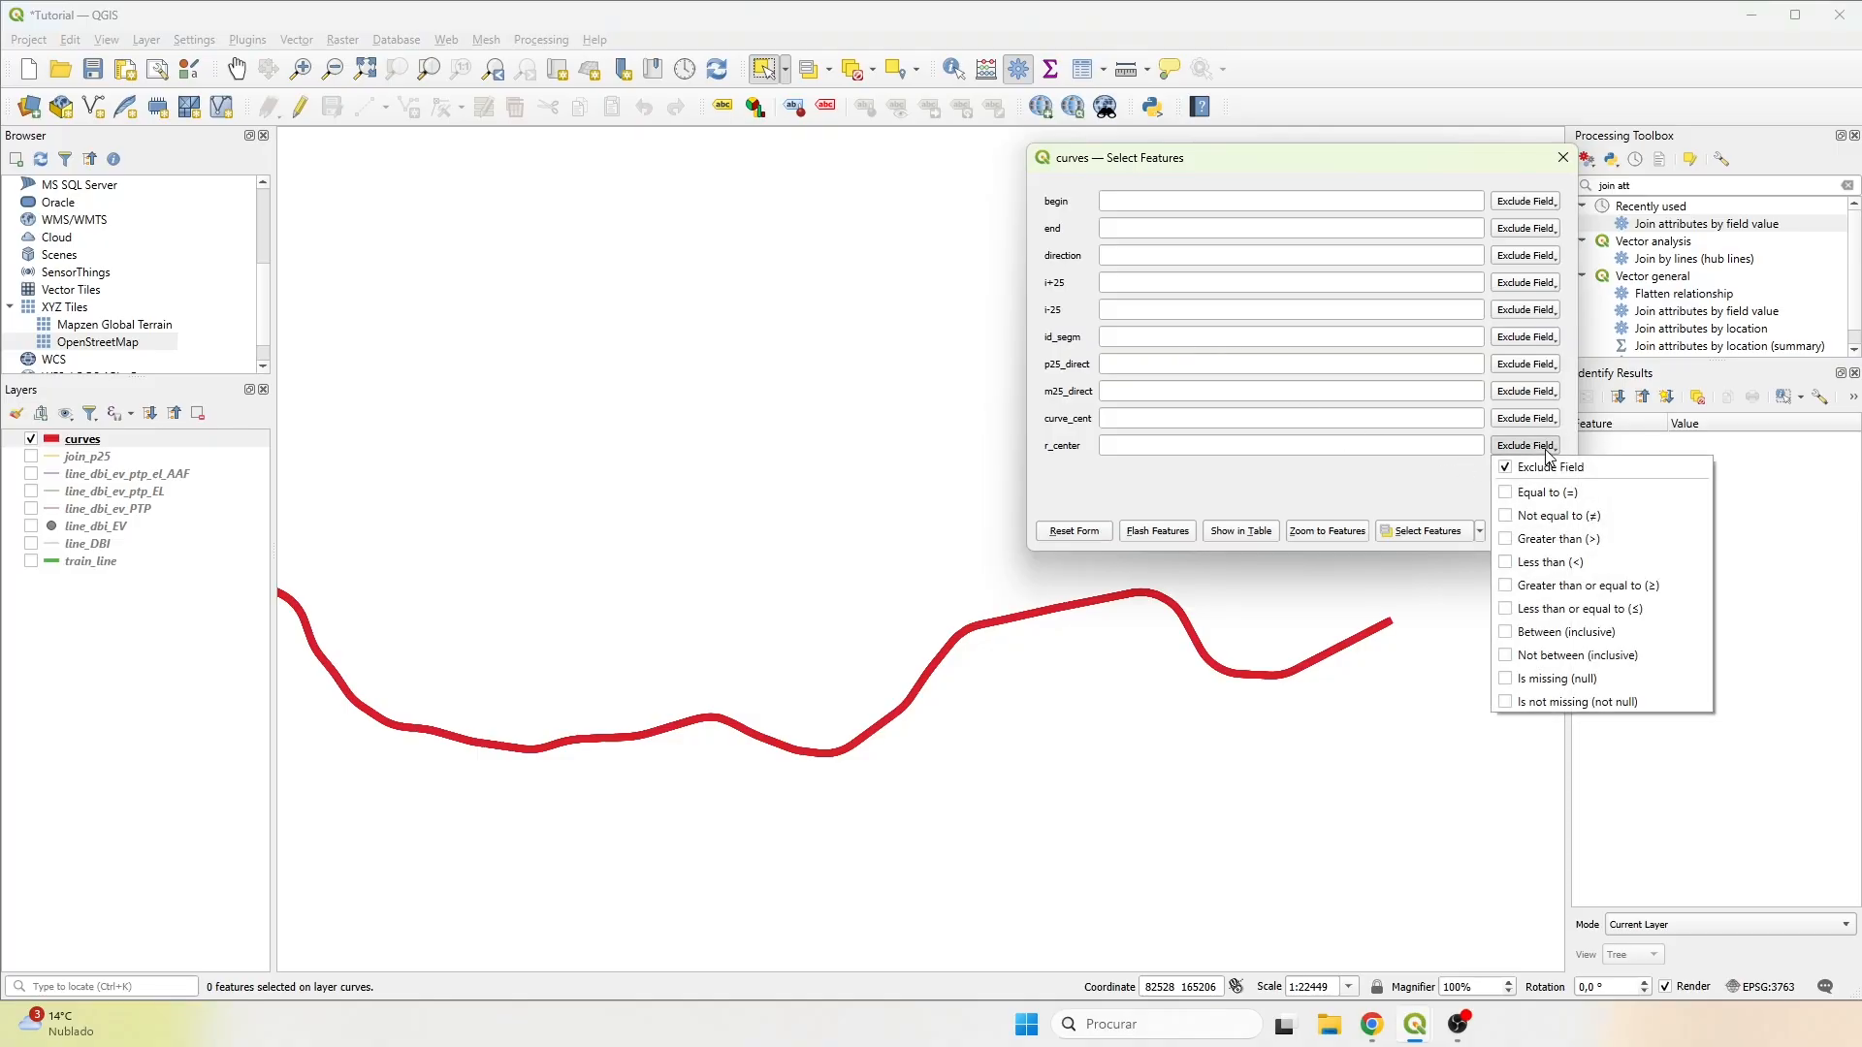
left_click(1515, 565)
left_click(1269, 441)
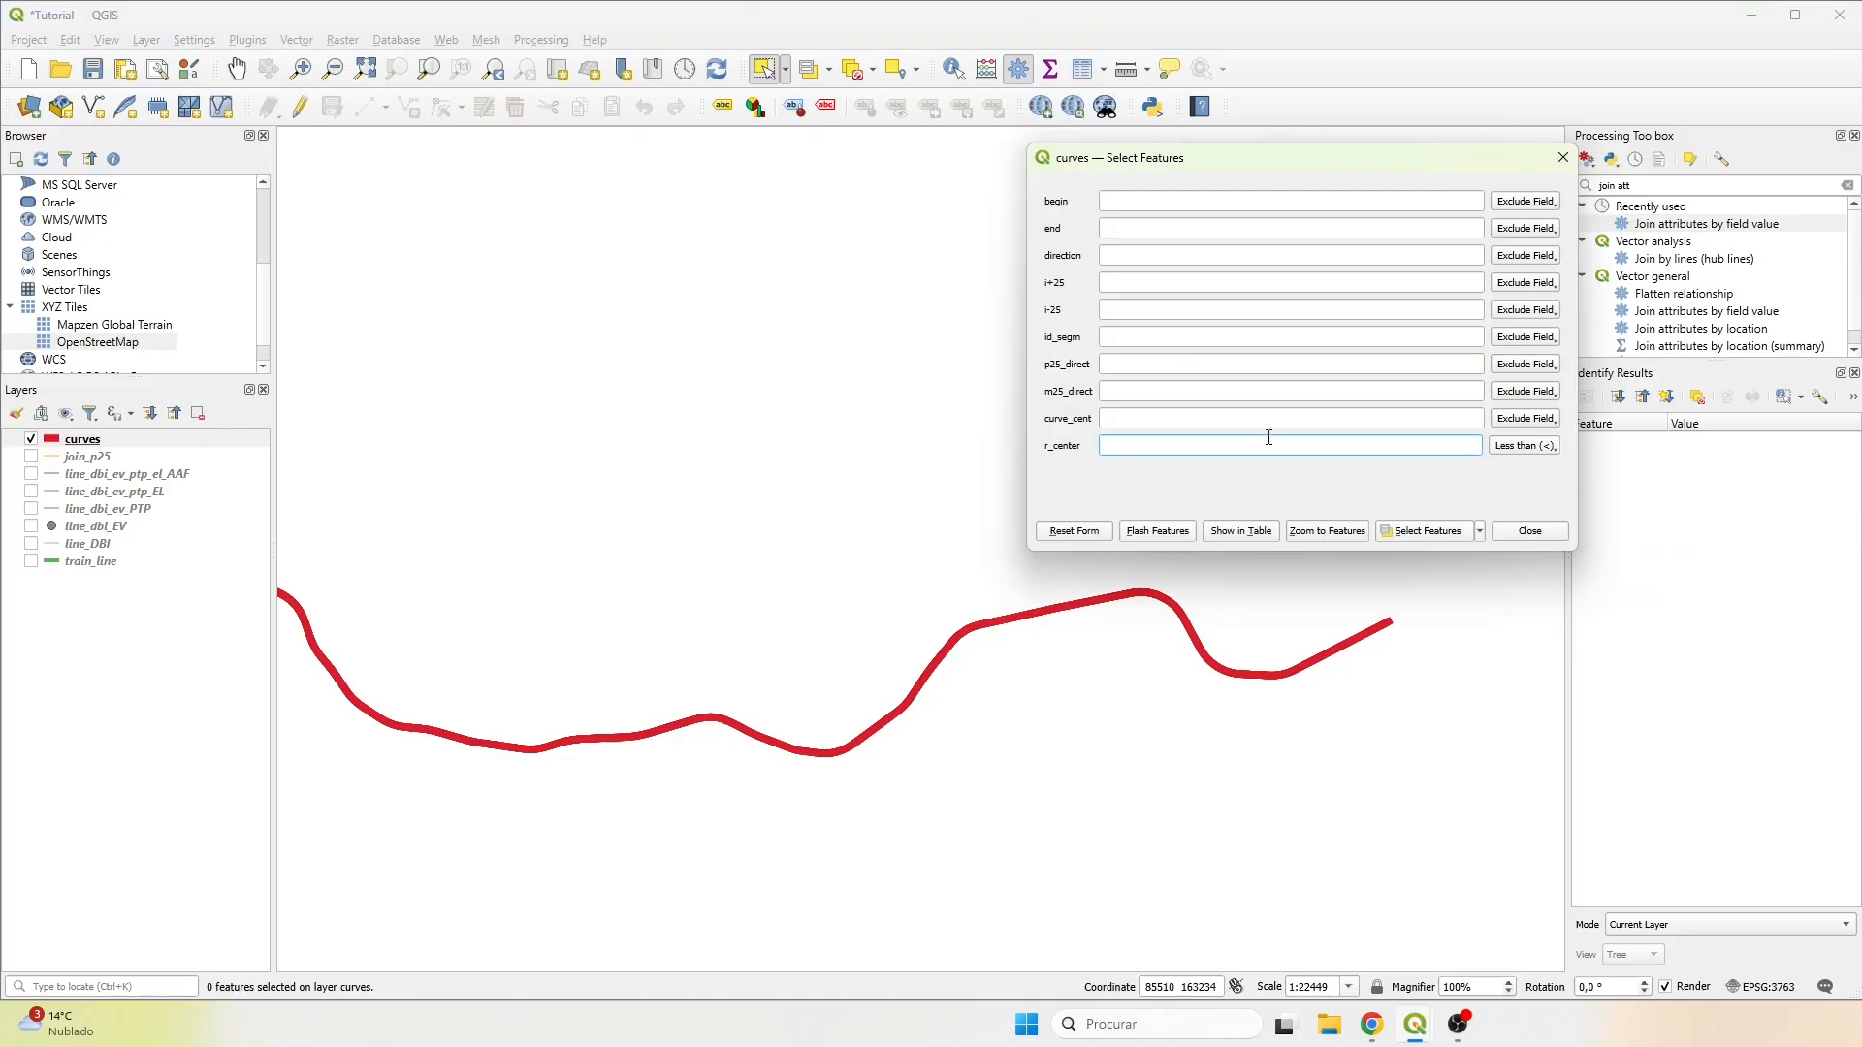
left_click(1428, 530)
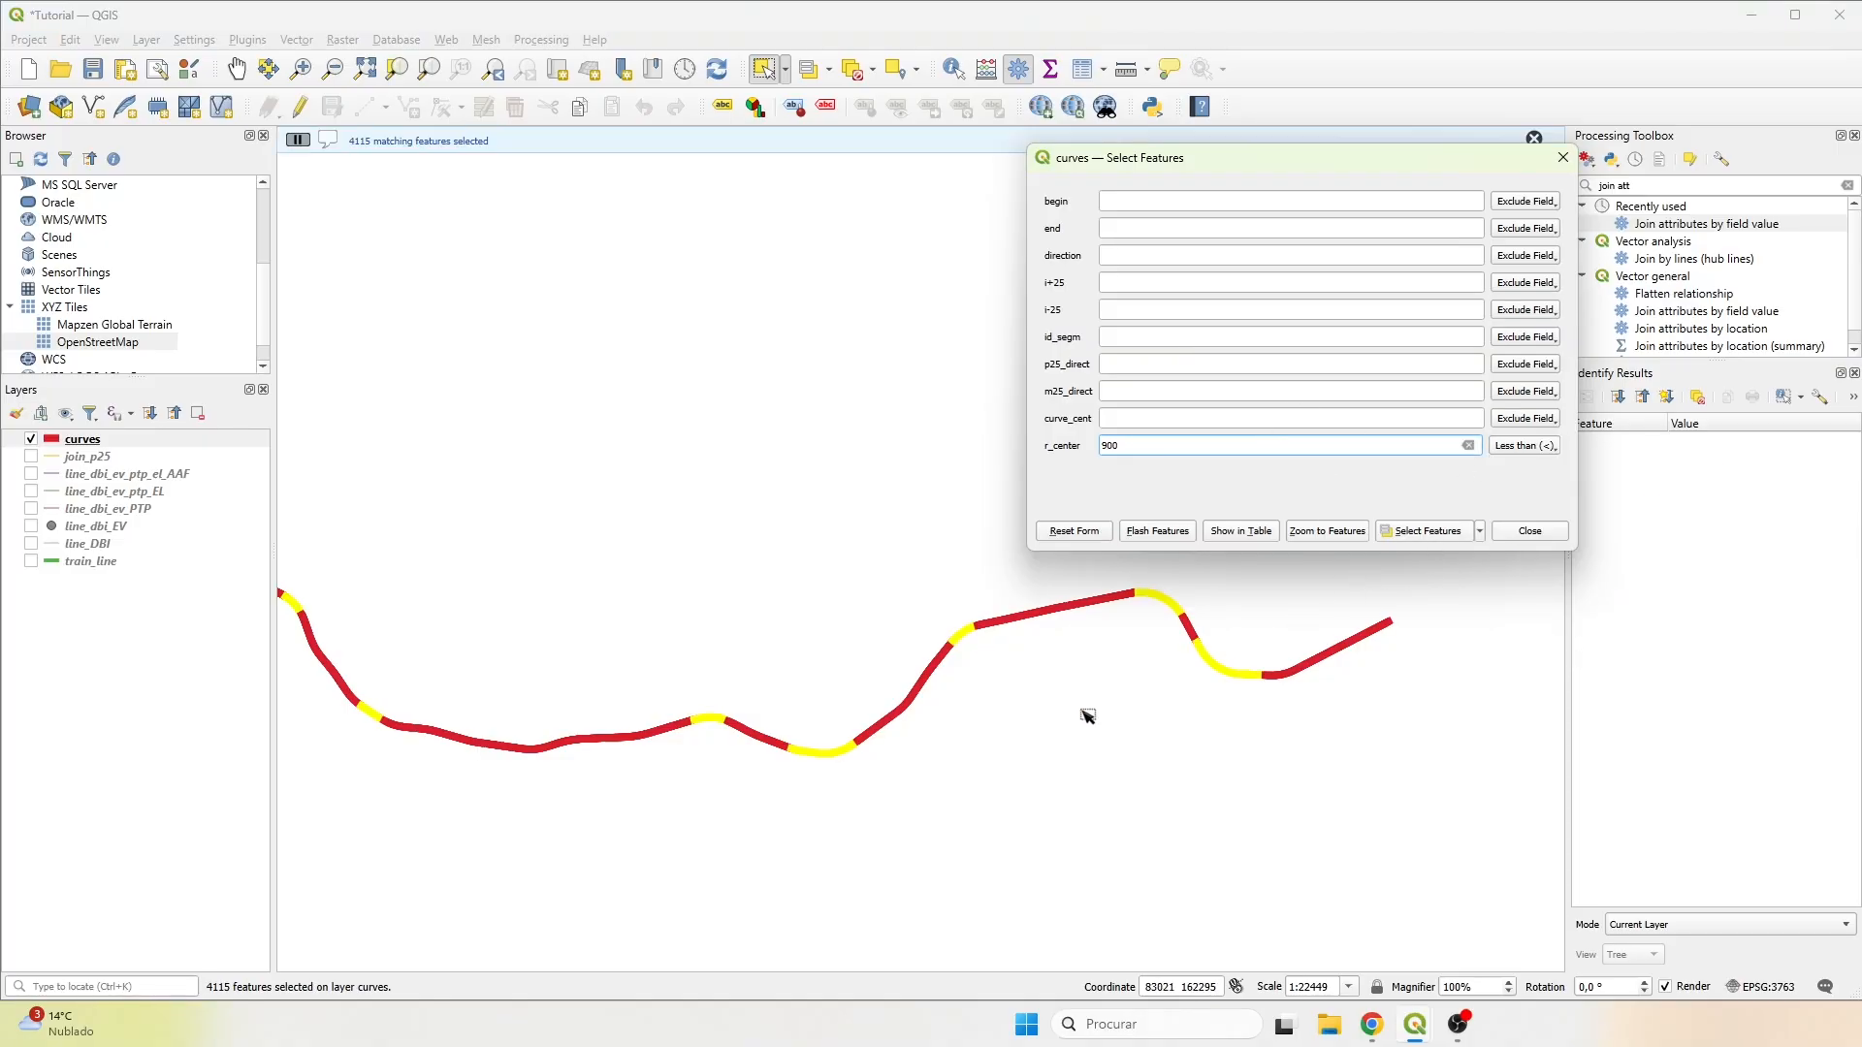
Examine where the selected tight curves lie along the whole railway line.
scroll(1089, 718, "down", 3)
left_click_drag(382, 613, 836, 631)
scroll(666, 508, "up", 3)
scroll(910, 530, "down", 3)
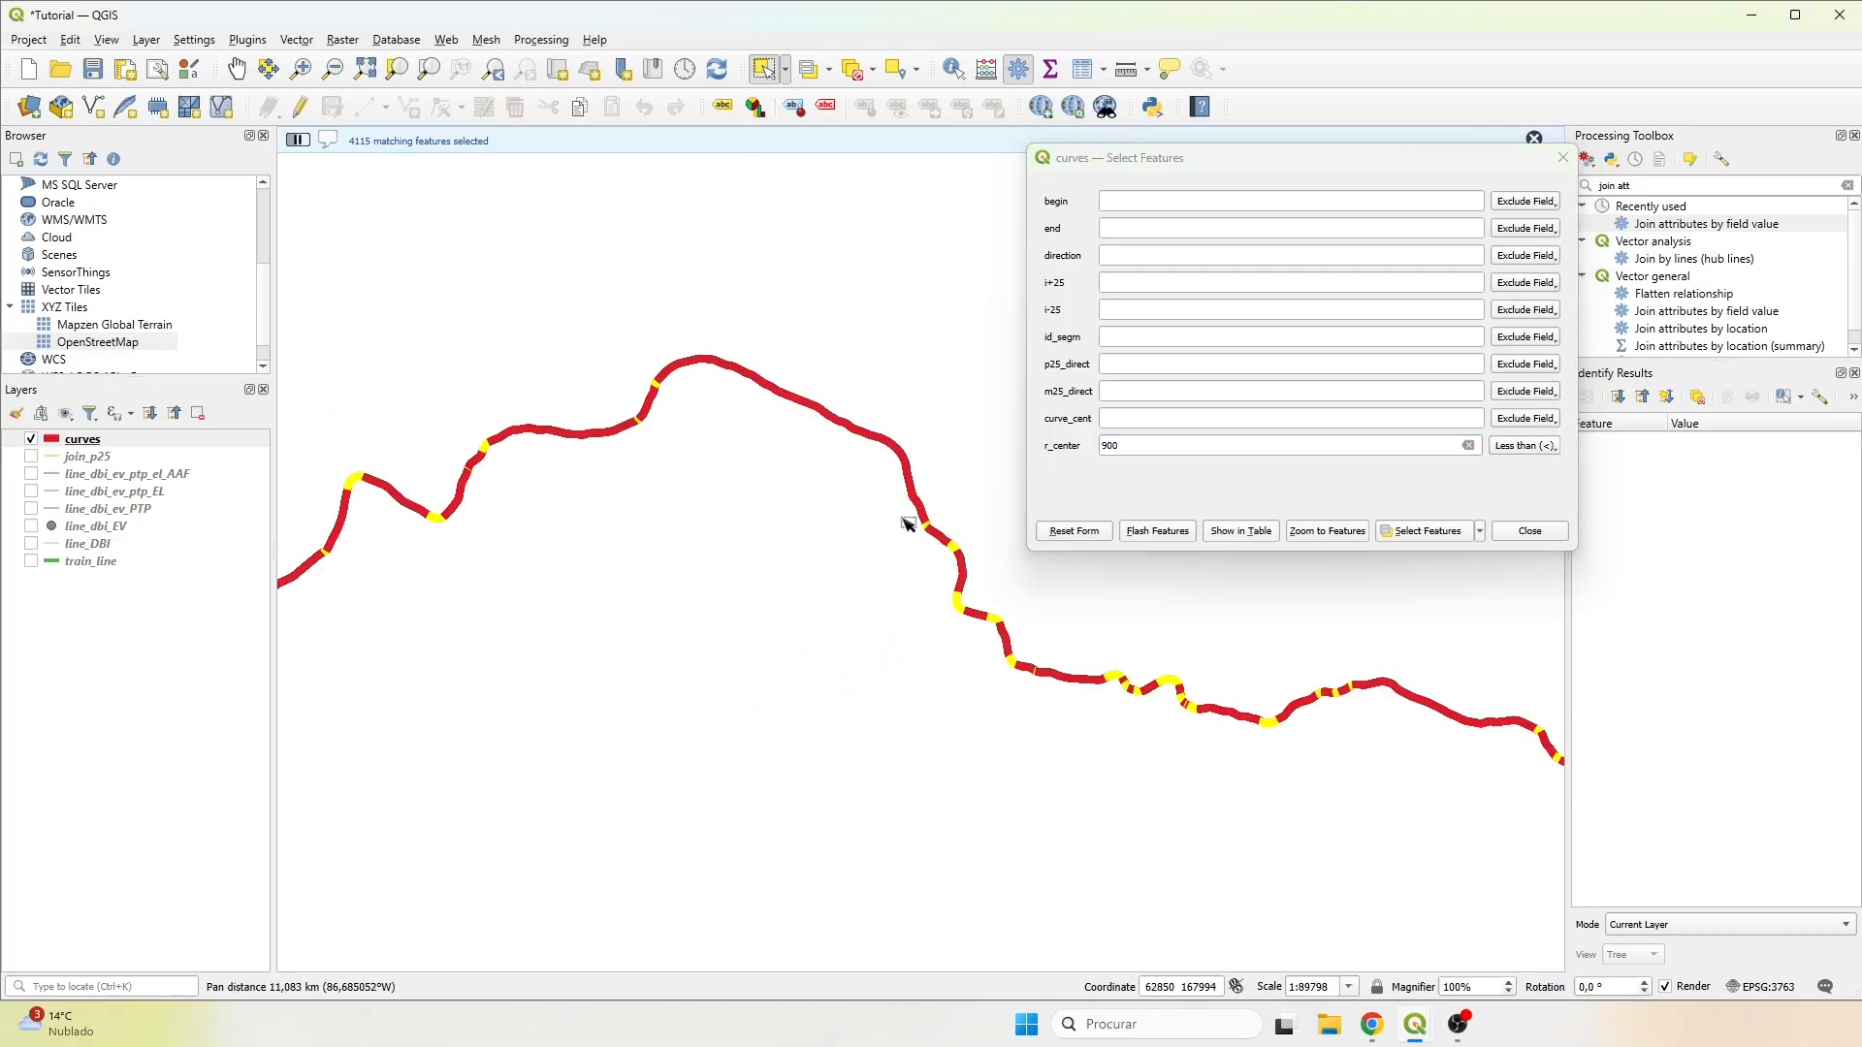
left_click_drag(382, 544, 841, 562)
scroll(777, 630, "down", 2)
left_click_drag(708, 656, 886, 617)
scroll(905, 478, "up", 1)
scroll(582, 403, "up", 2)
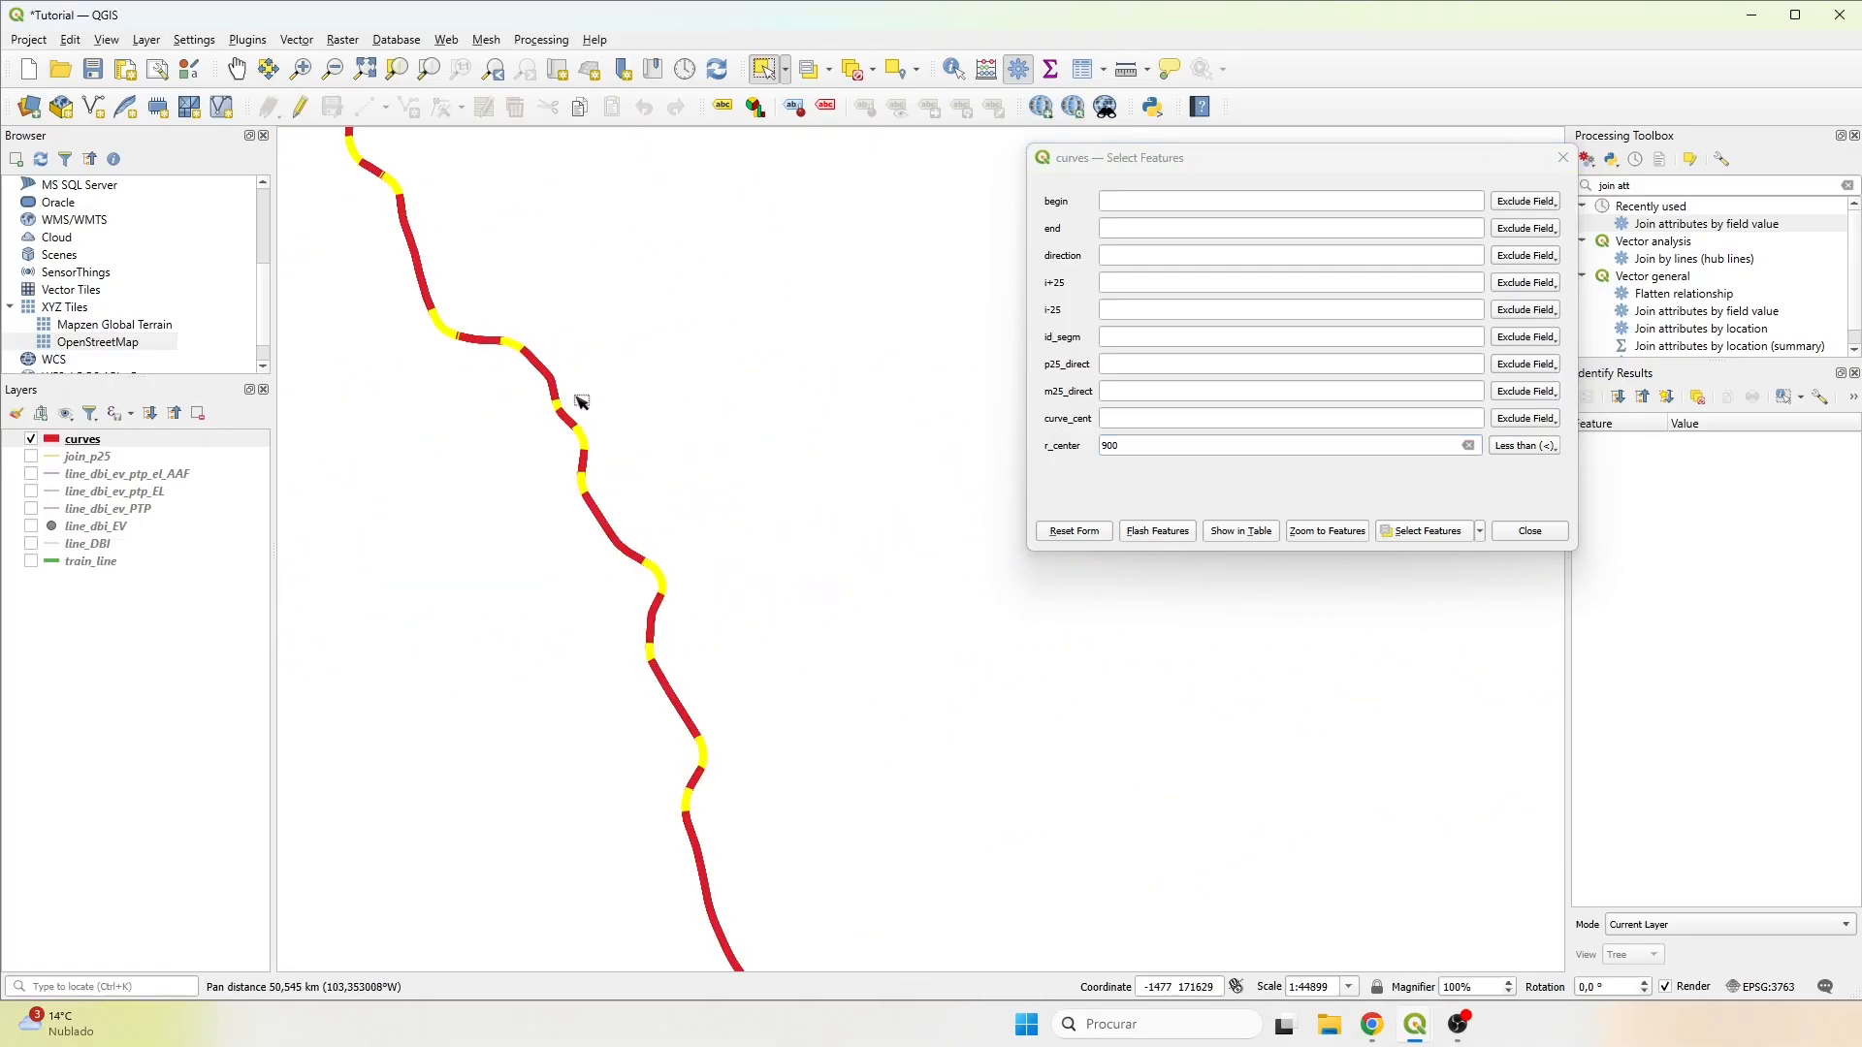
left_click_drag(582, 404, 513, 359)
scroll(782, 548, "down", 1)
left_click_drag(782, 549, 819, 474)
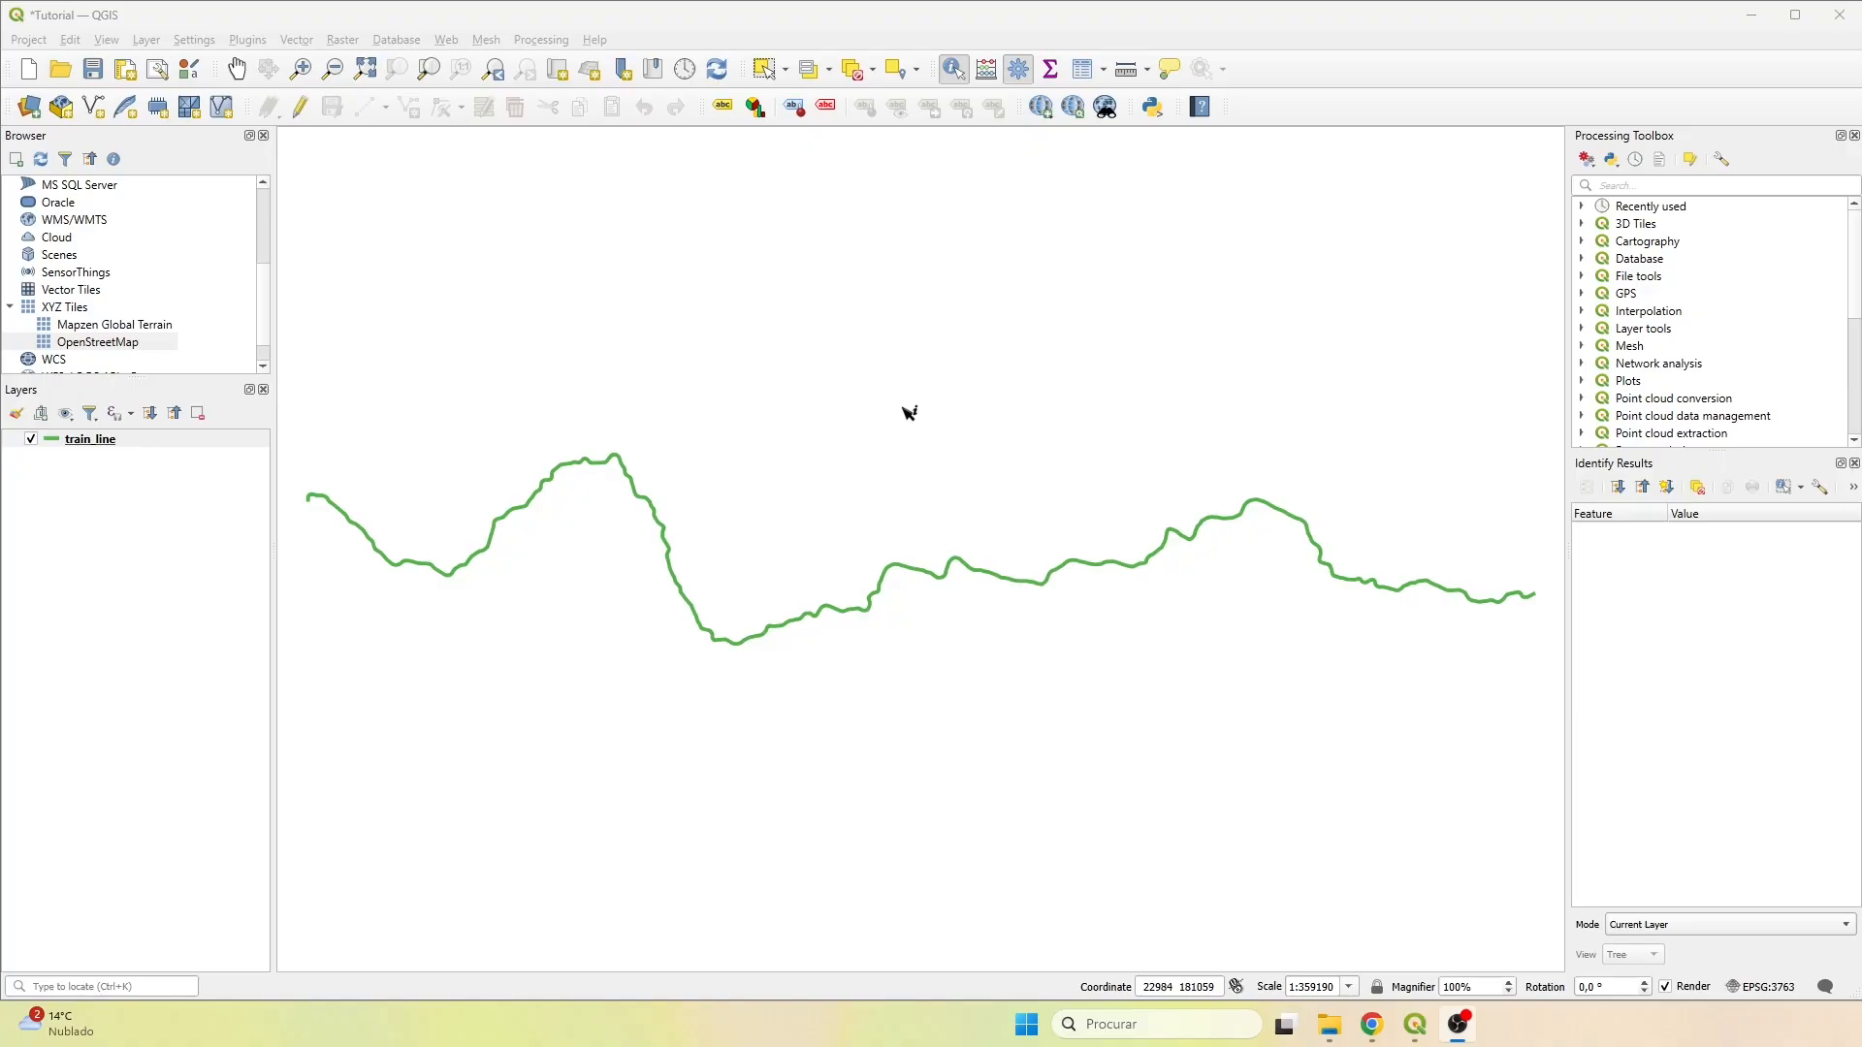
Reopen the Processing Toolbox, search it for "densify" and open the Densify by interval algorithm.
left_click(1855, 136)
left_click(541, 38)
left_click(558, 62)
left_click(1720, 185)
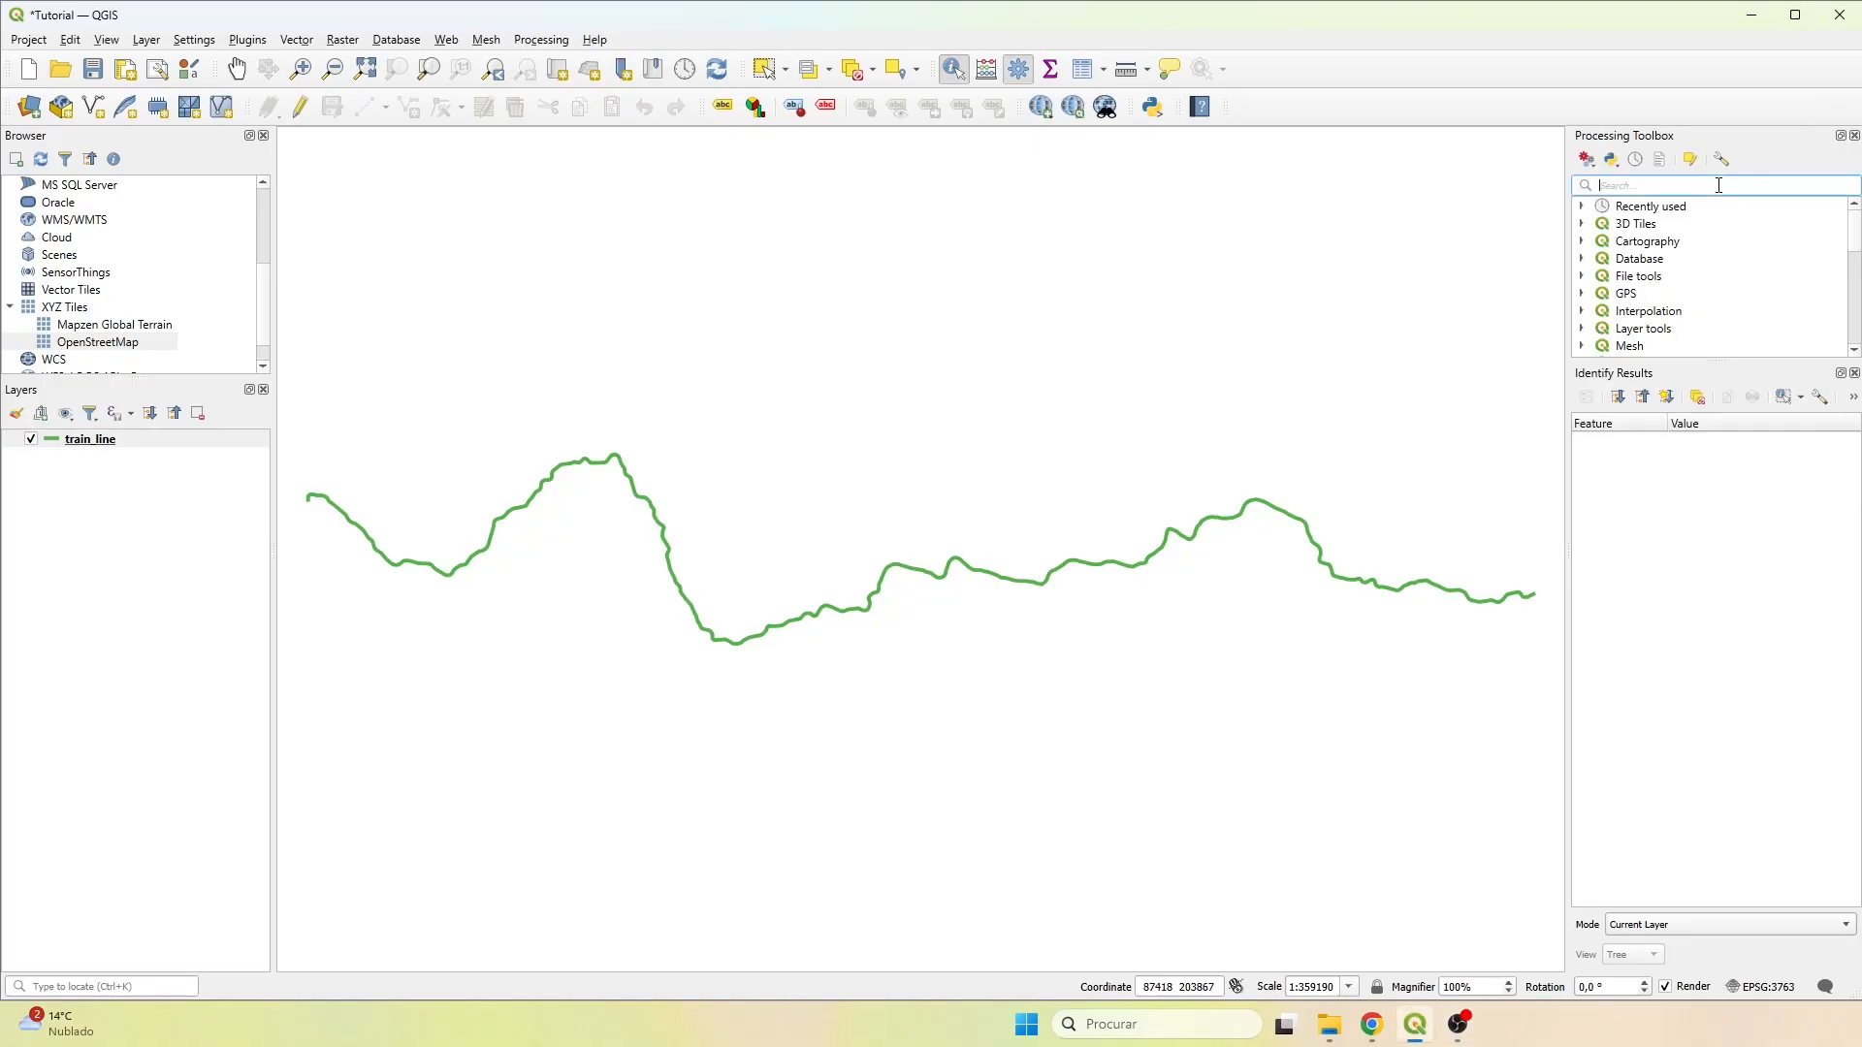
type("densify")
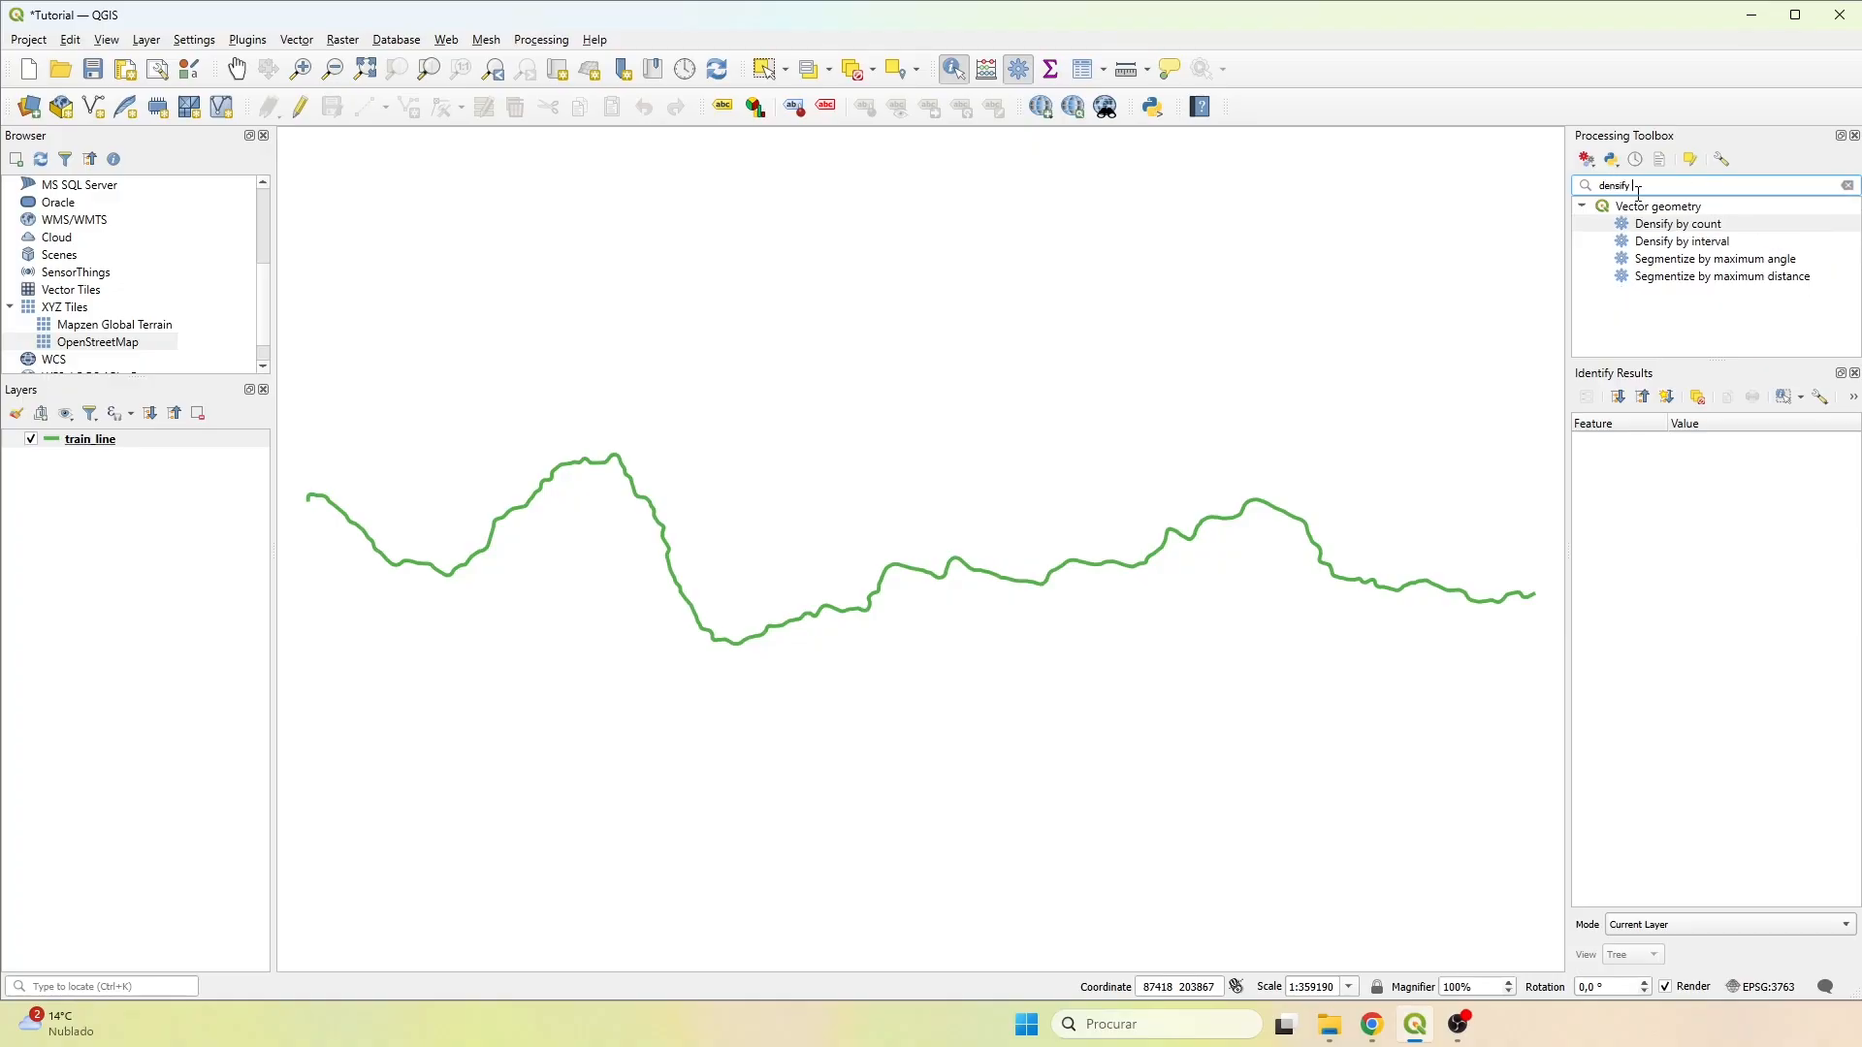
double_click(1677, 244)
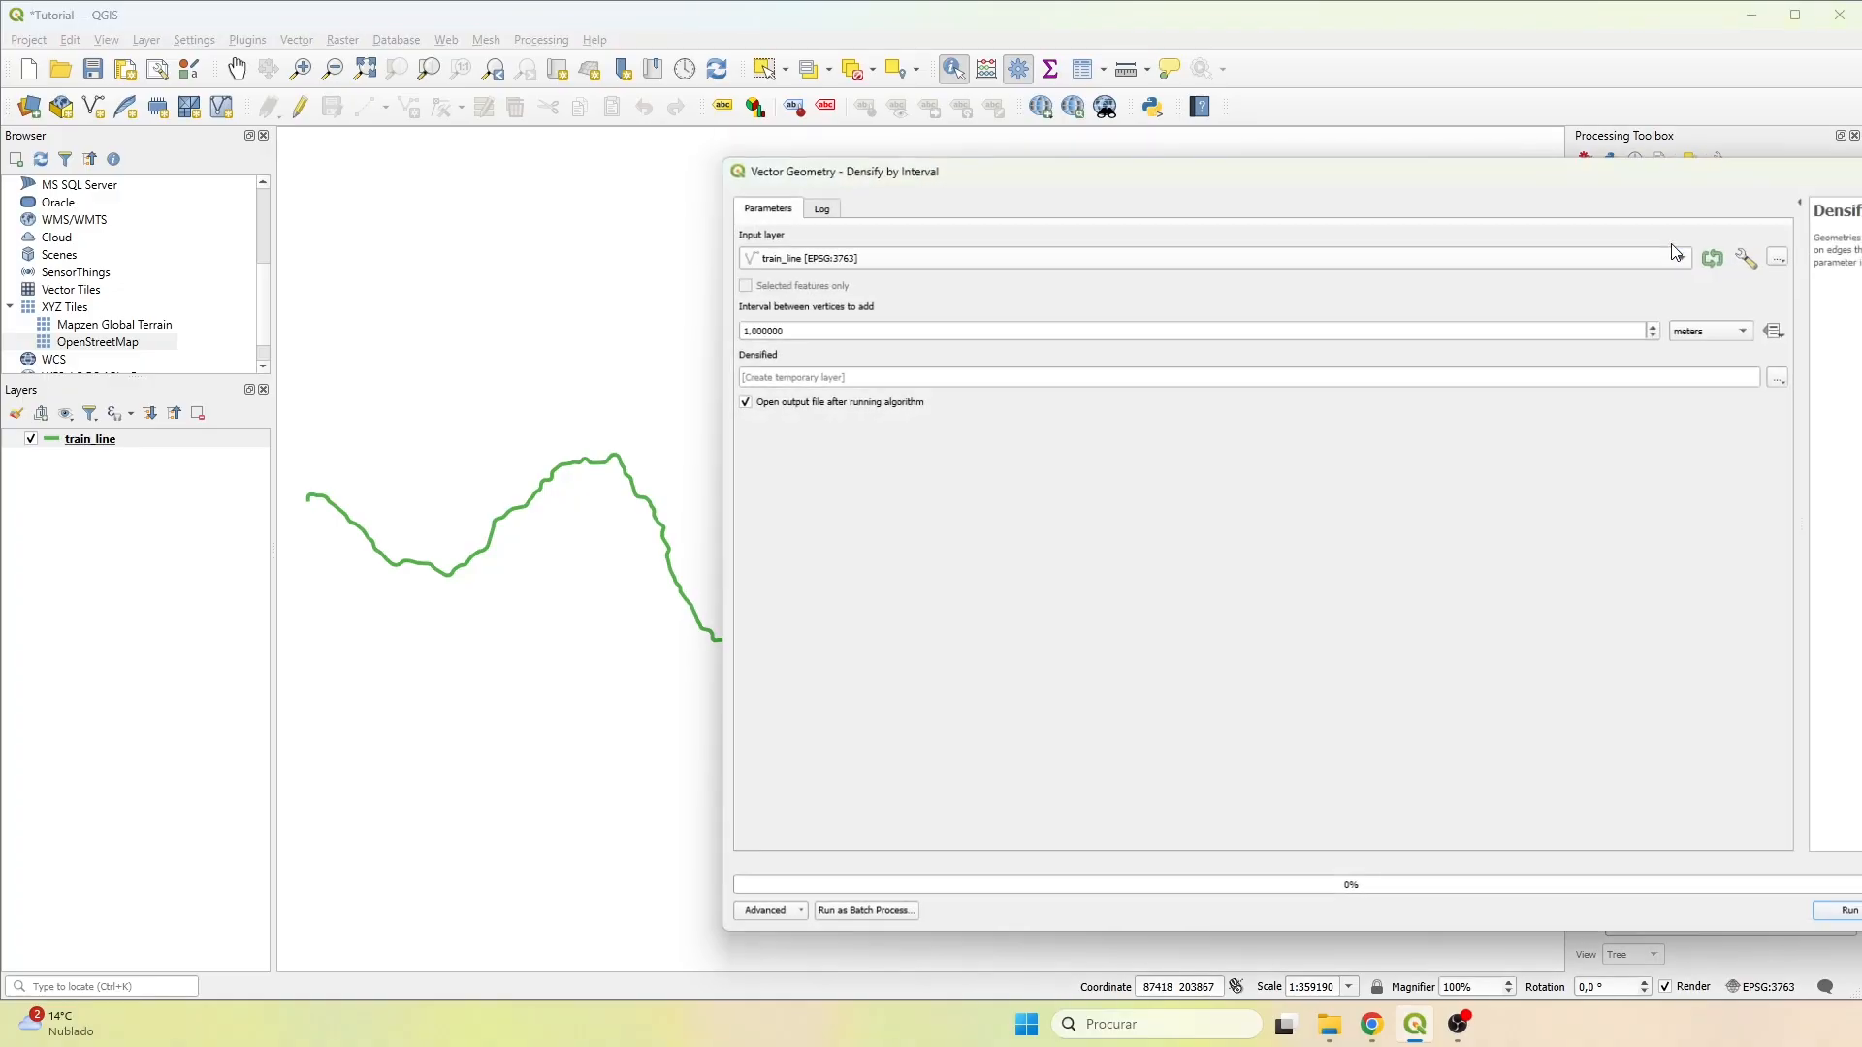
Keep train_line as the input layer and set the interval between vertices to 10 meters.
left_click_drag(1288, 160, 833, 167)
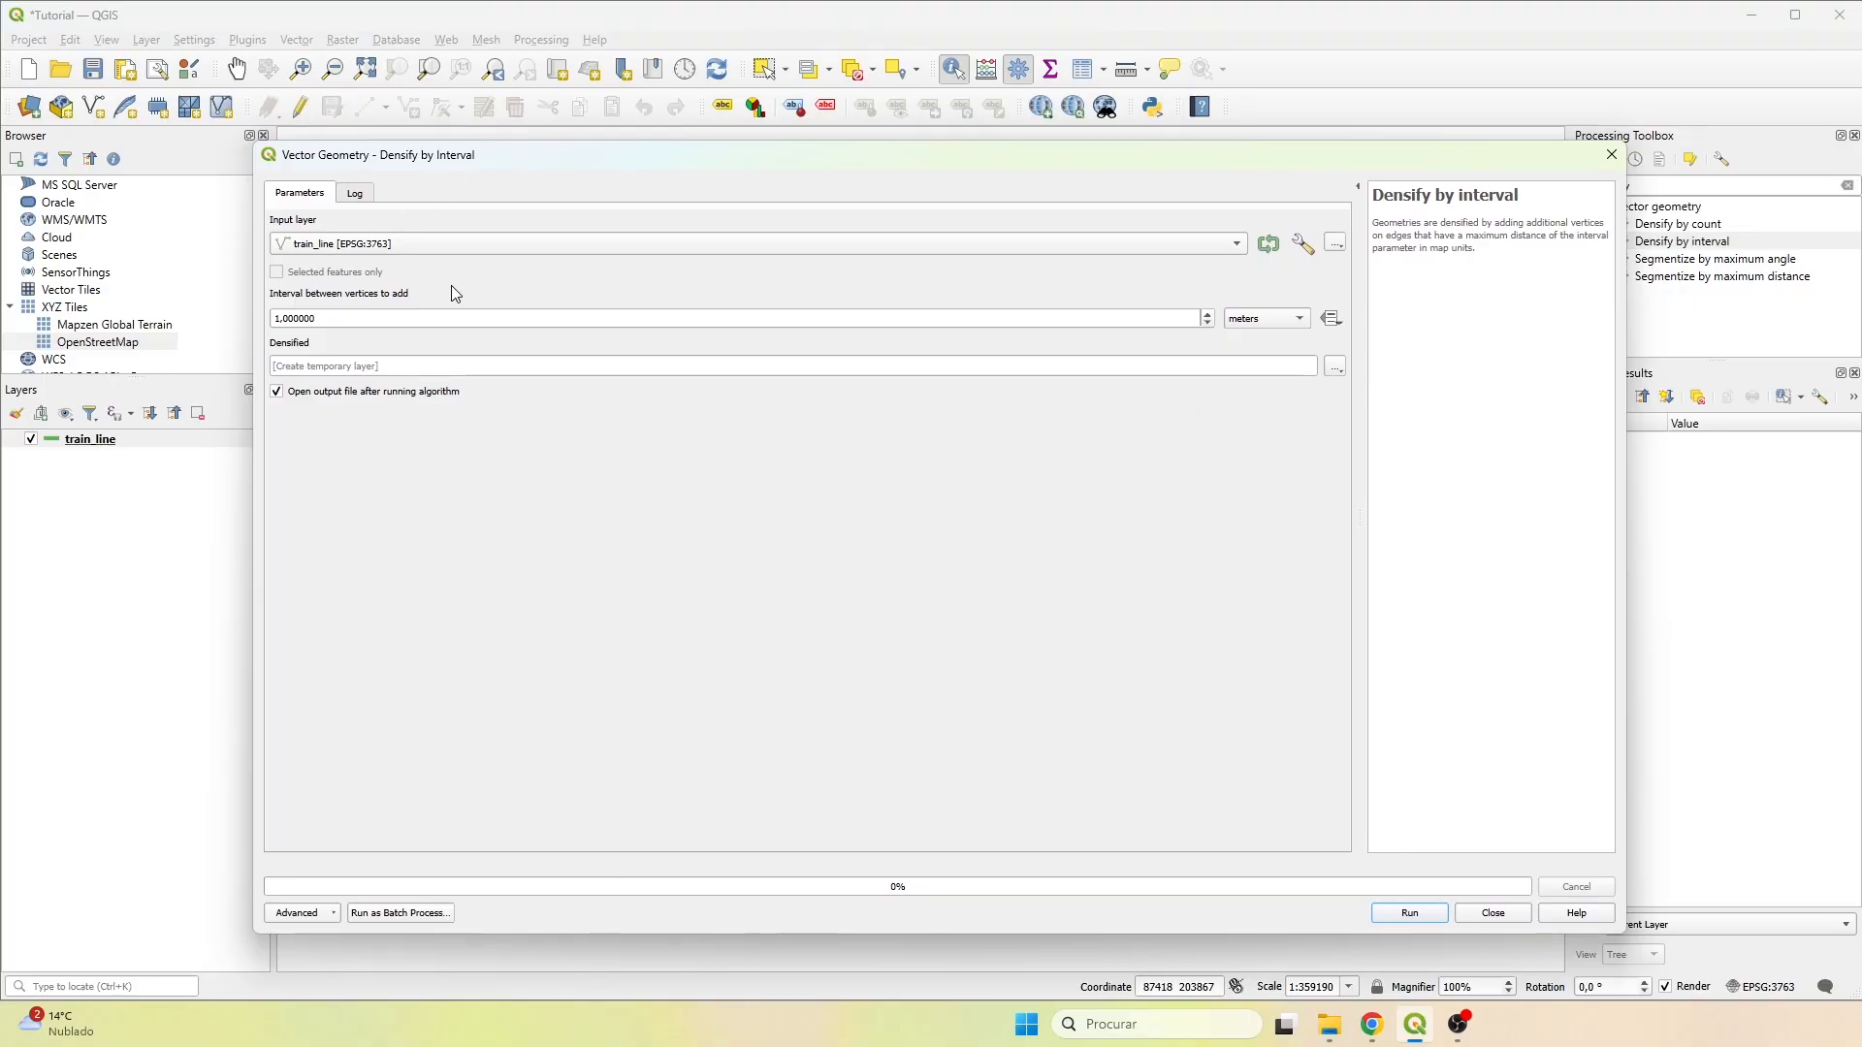
left_click(424, 250)
left_click(427, 249)
left_click_drag(374, 319, 234, 311)
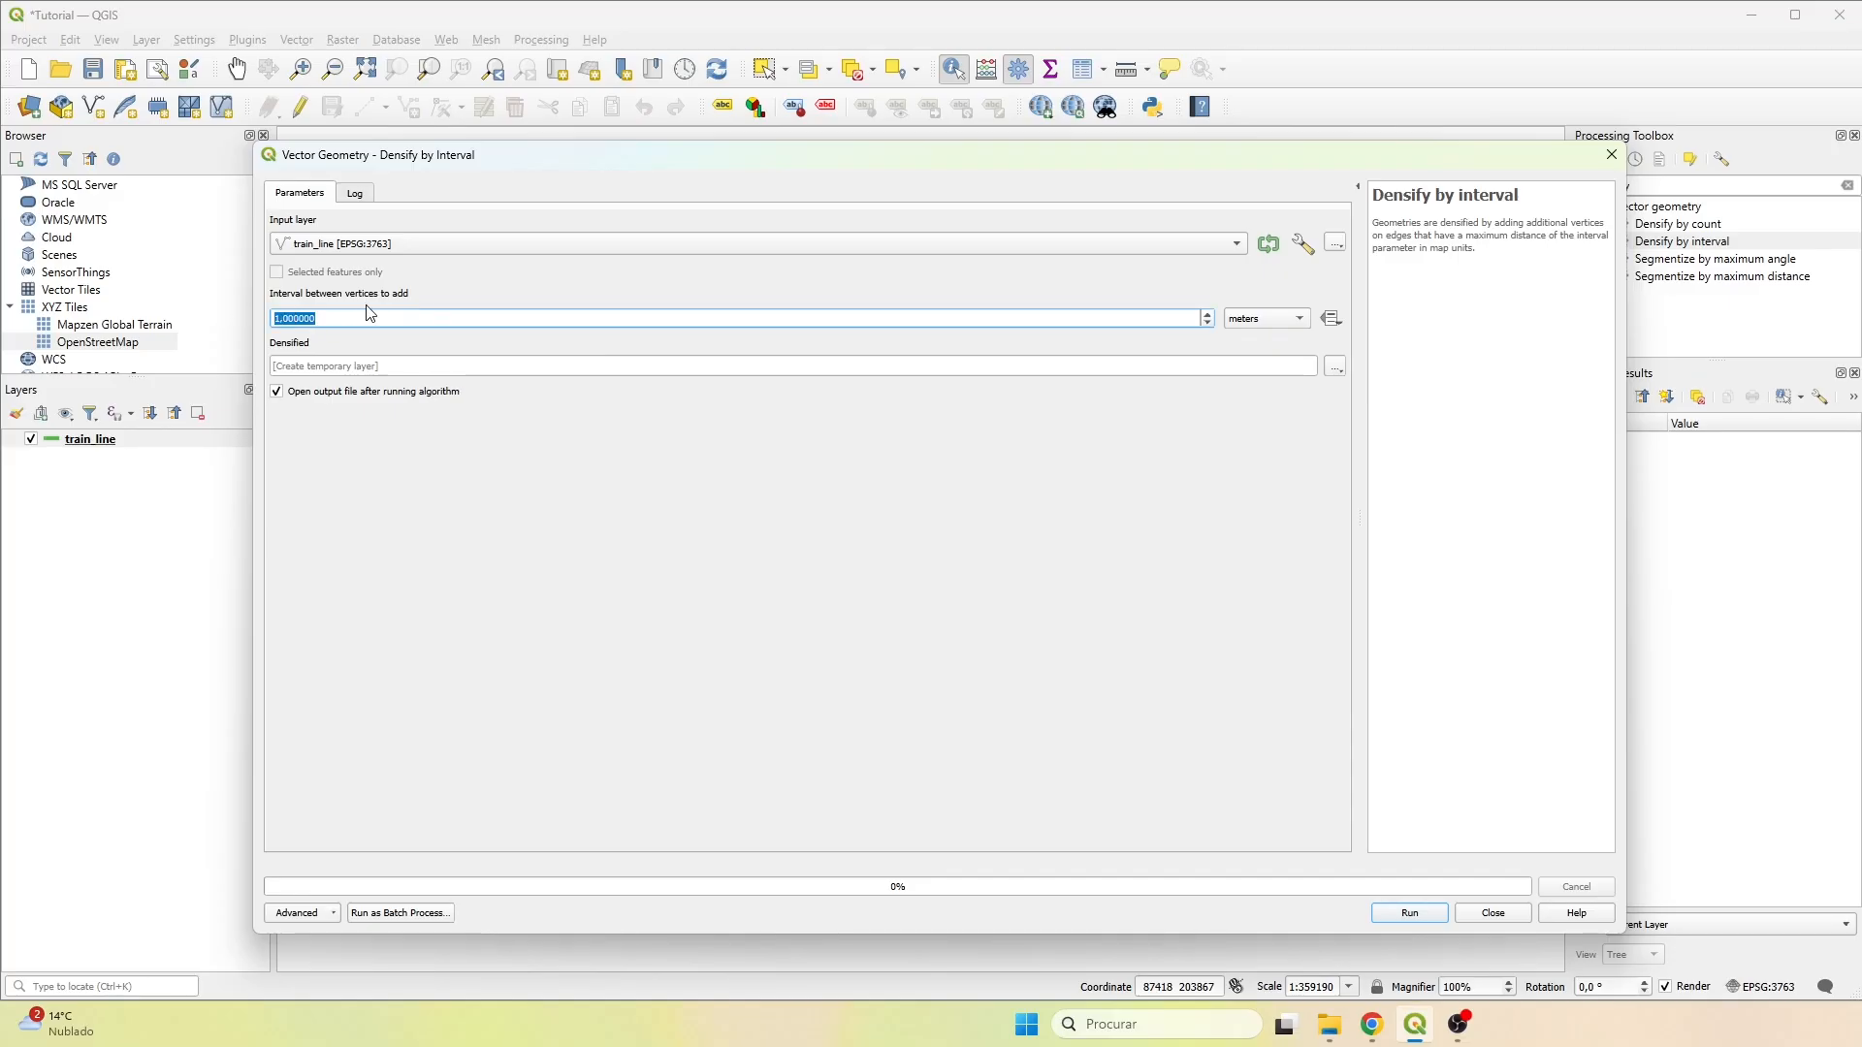
type("10")
Set the densified output to the shapefile line_DBI in the Train Crash Risk Results folder and run the algorithm.
left_click(1336, 367)
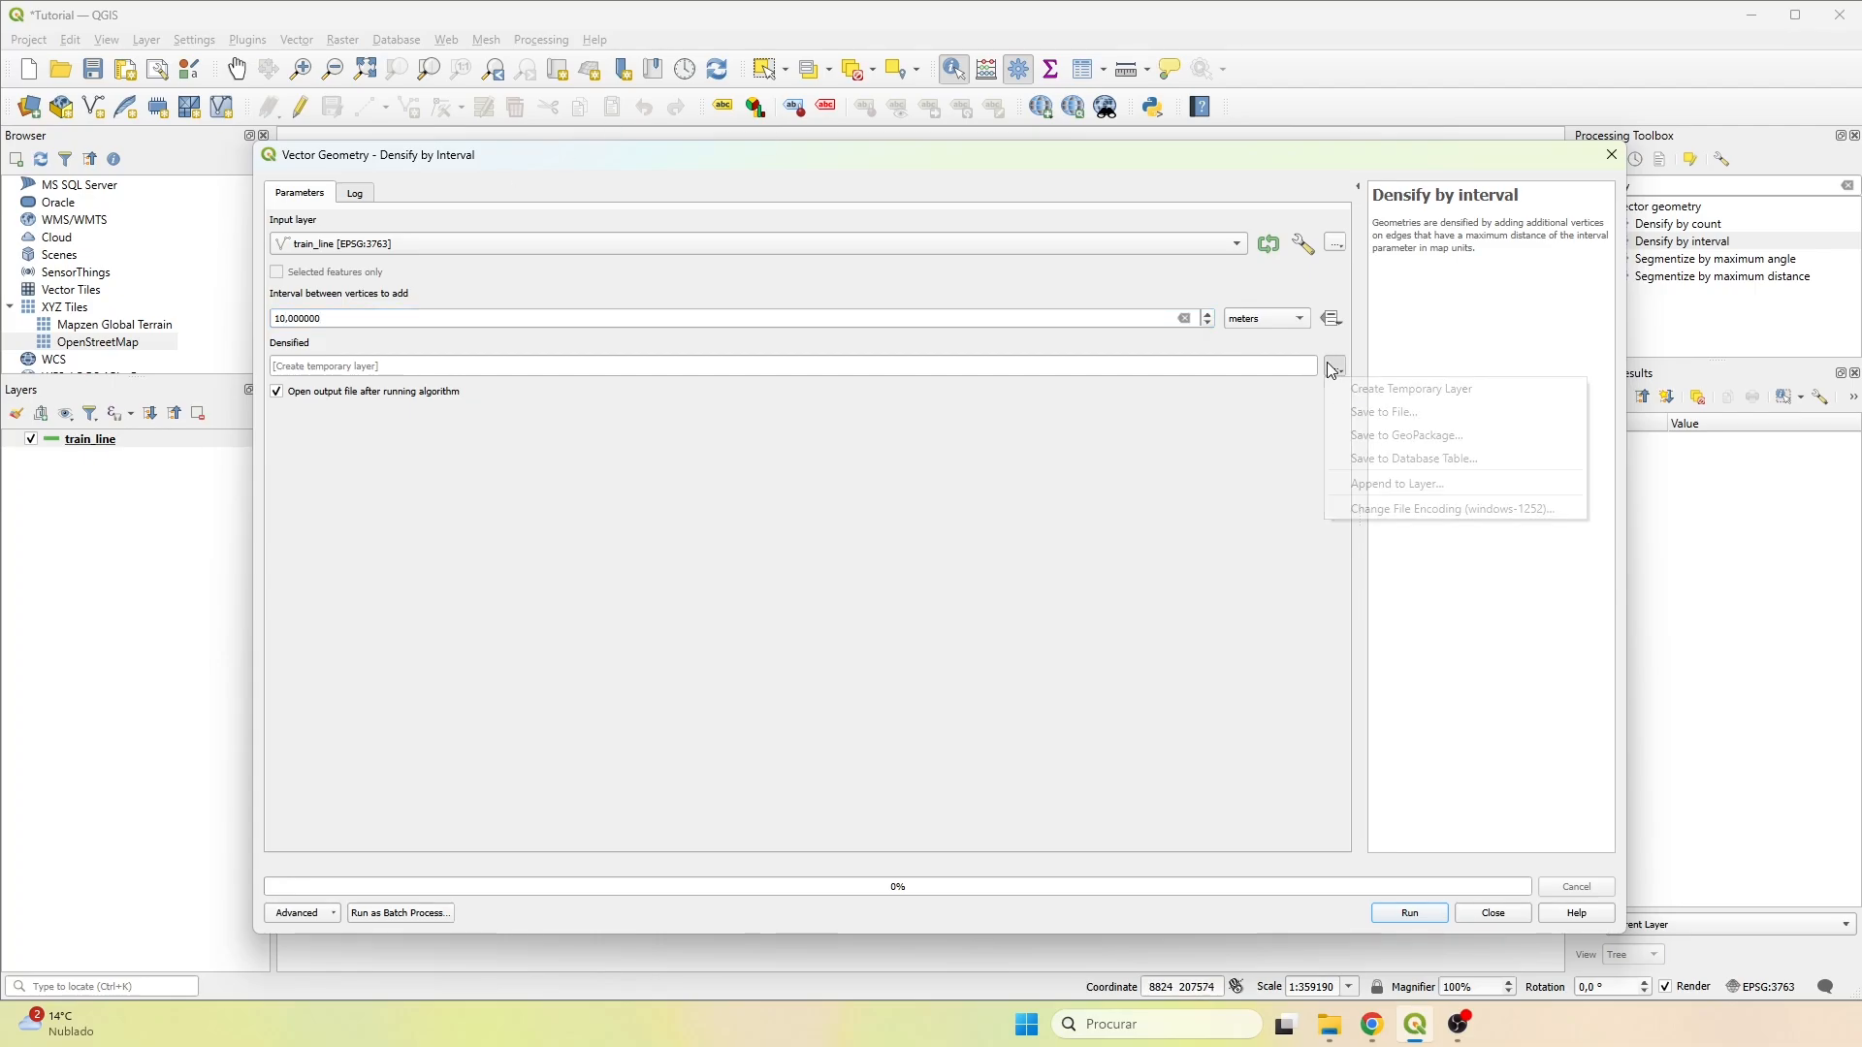
left_click(1367, 414)
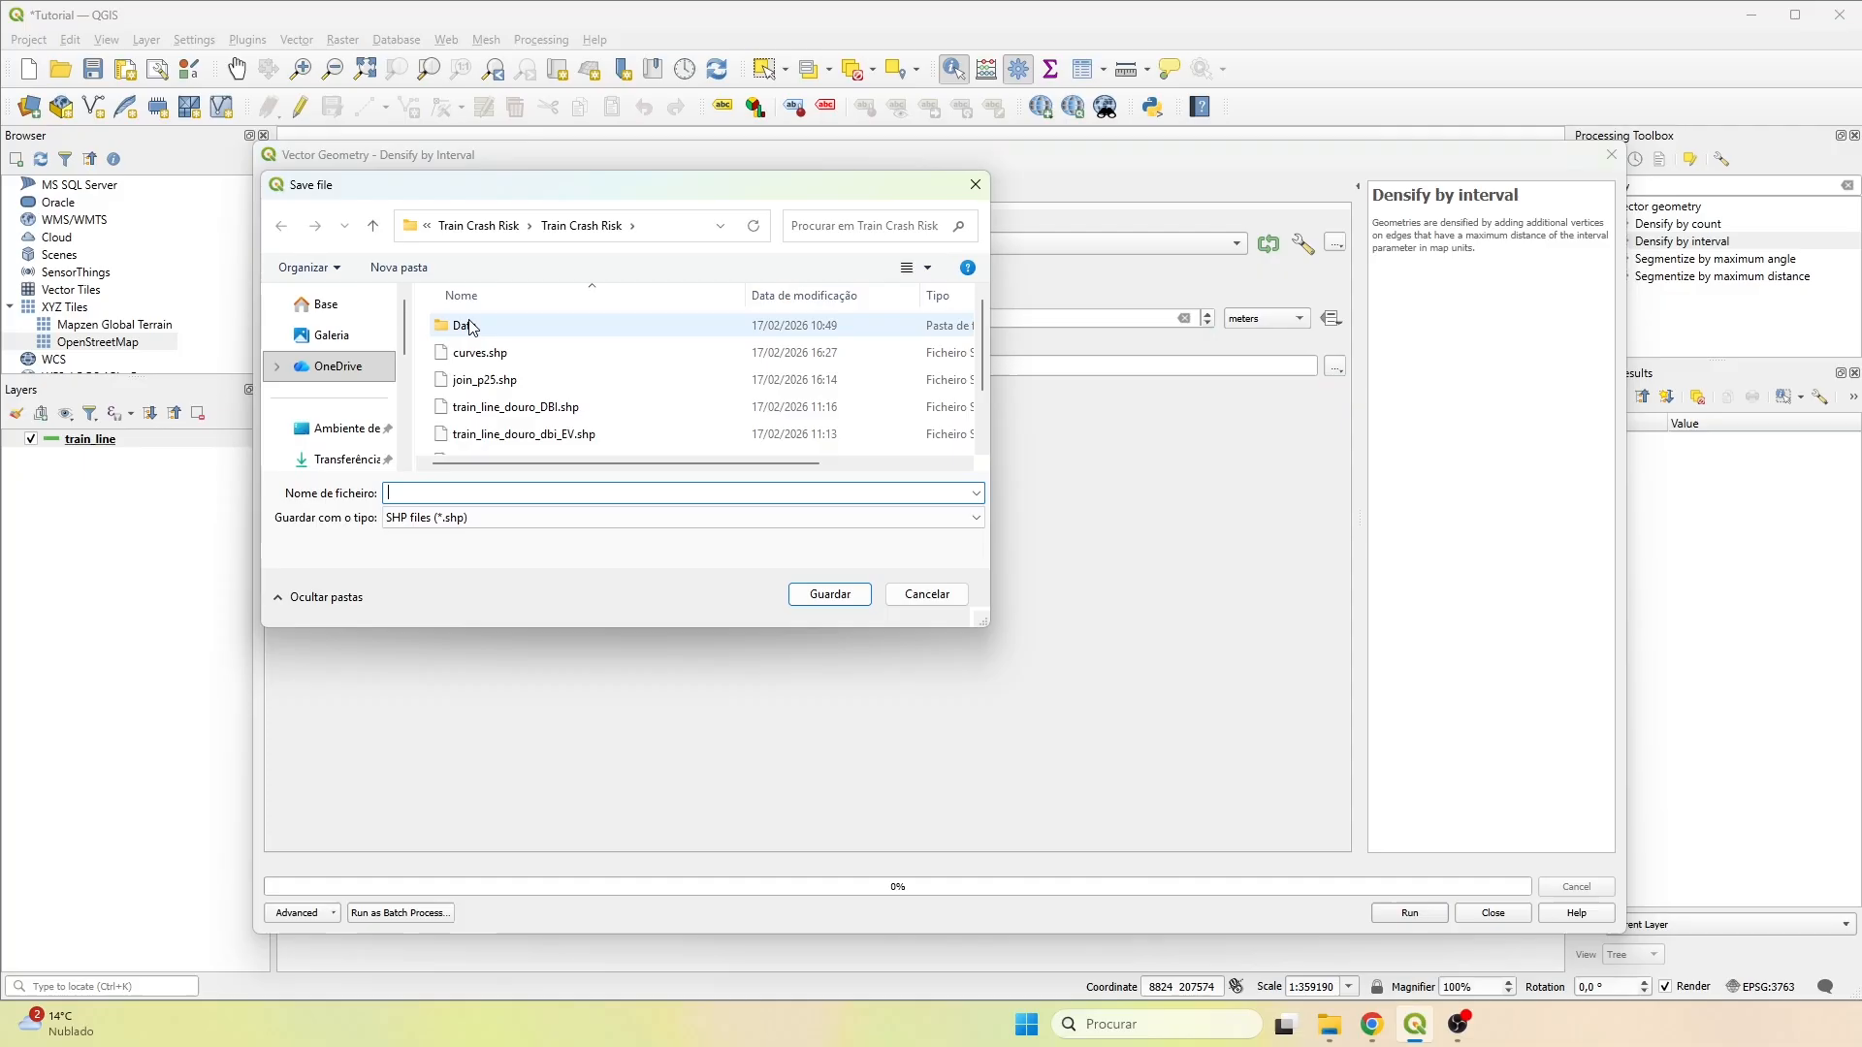
left_click(481, 225)
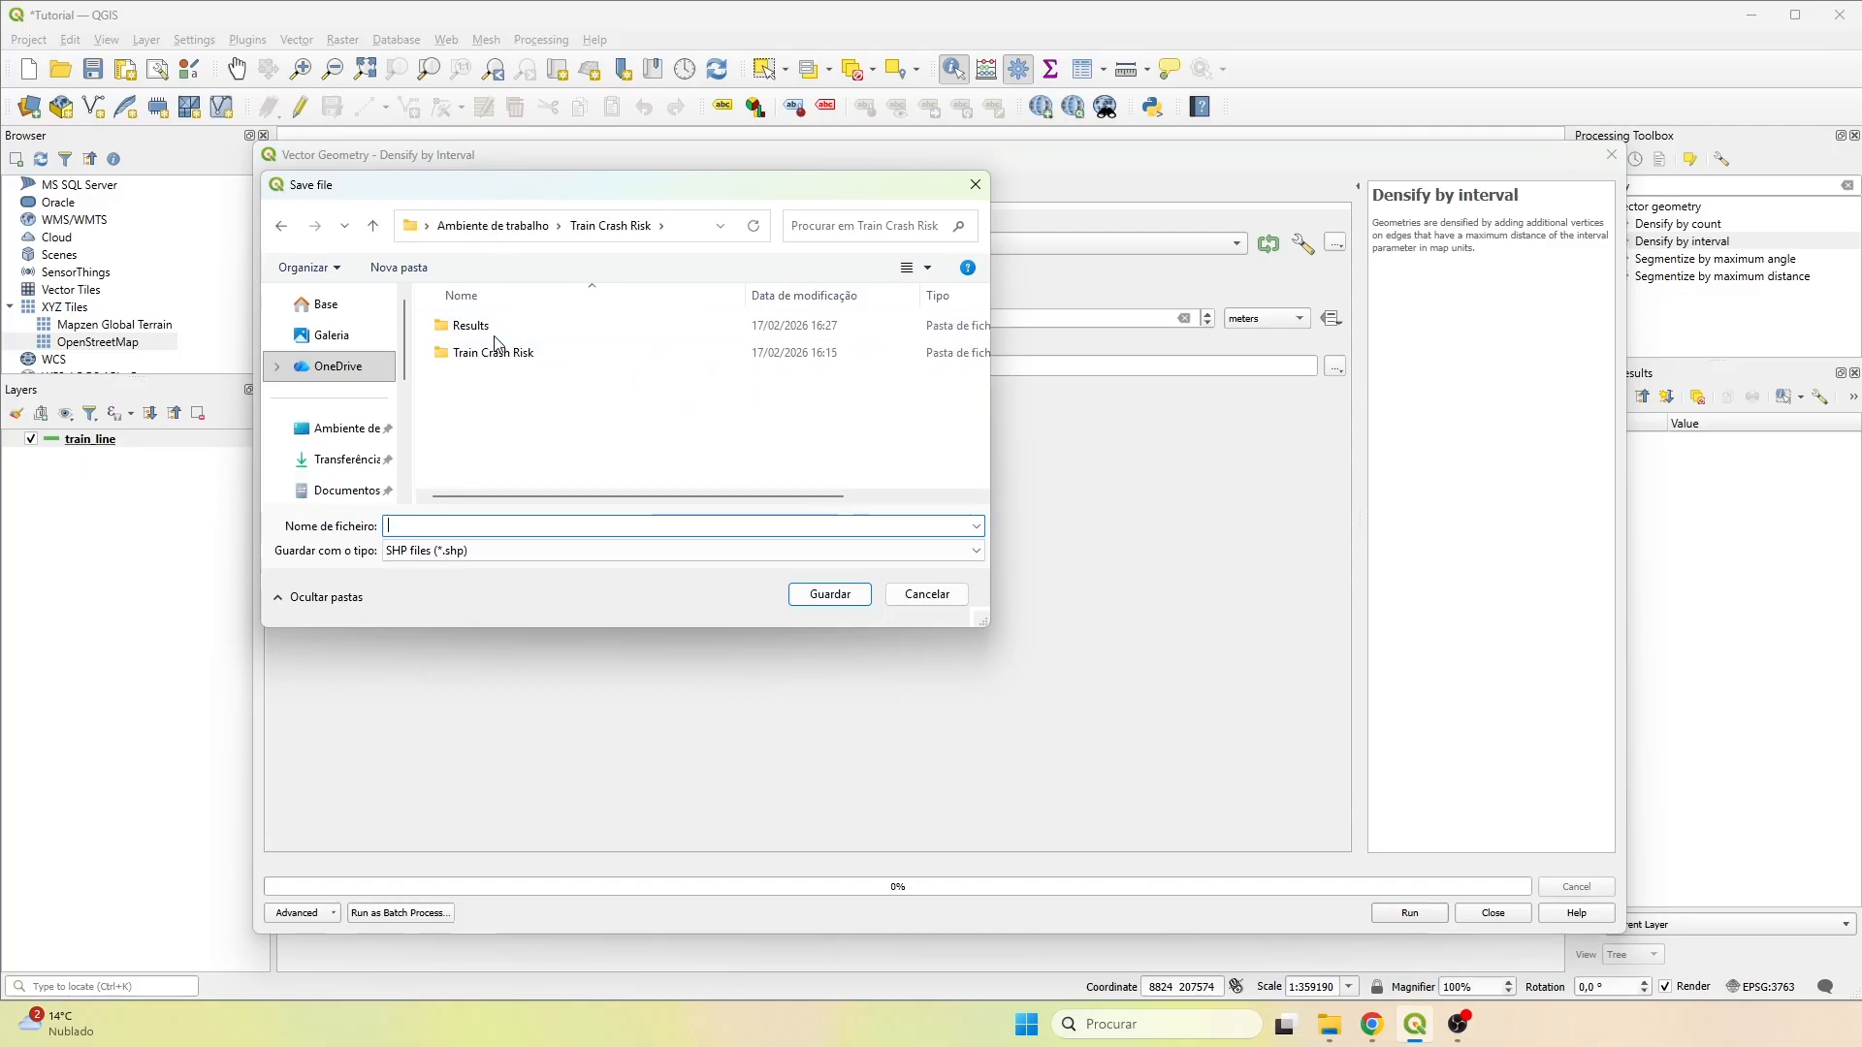
double_click(877, 488)
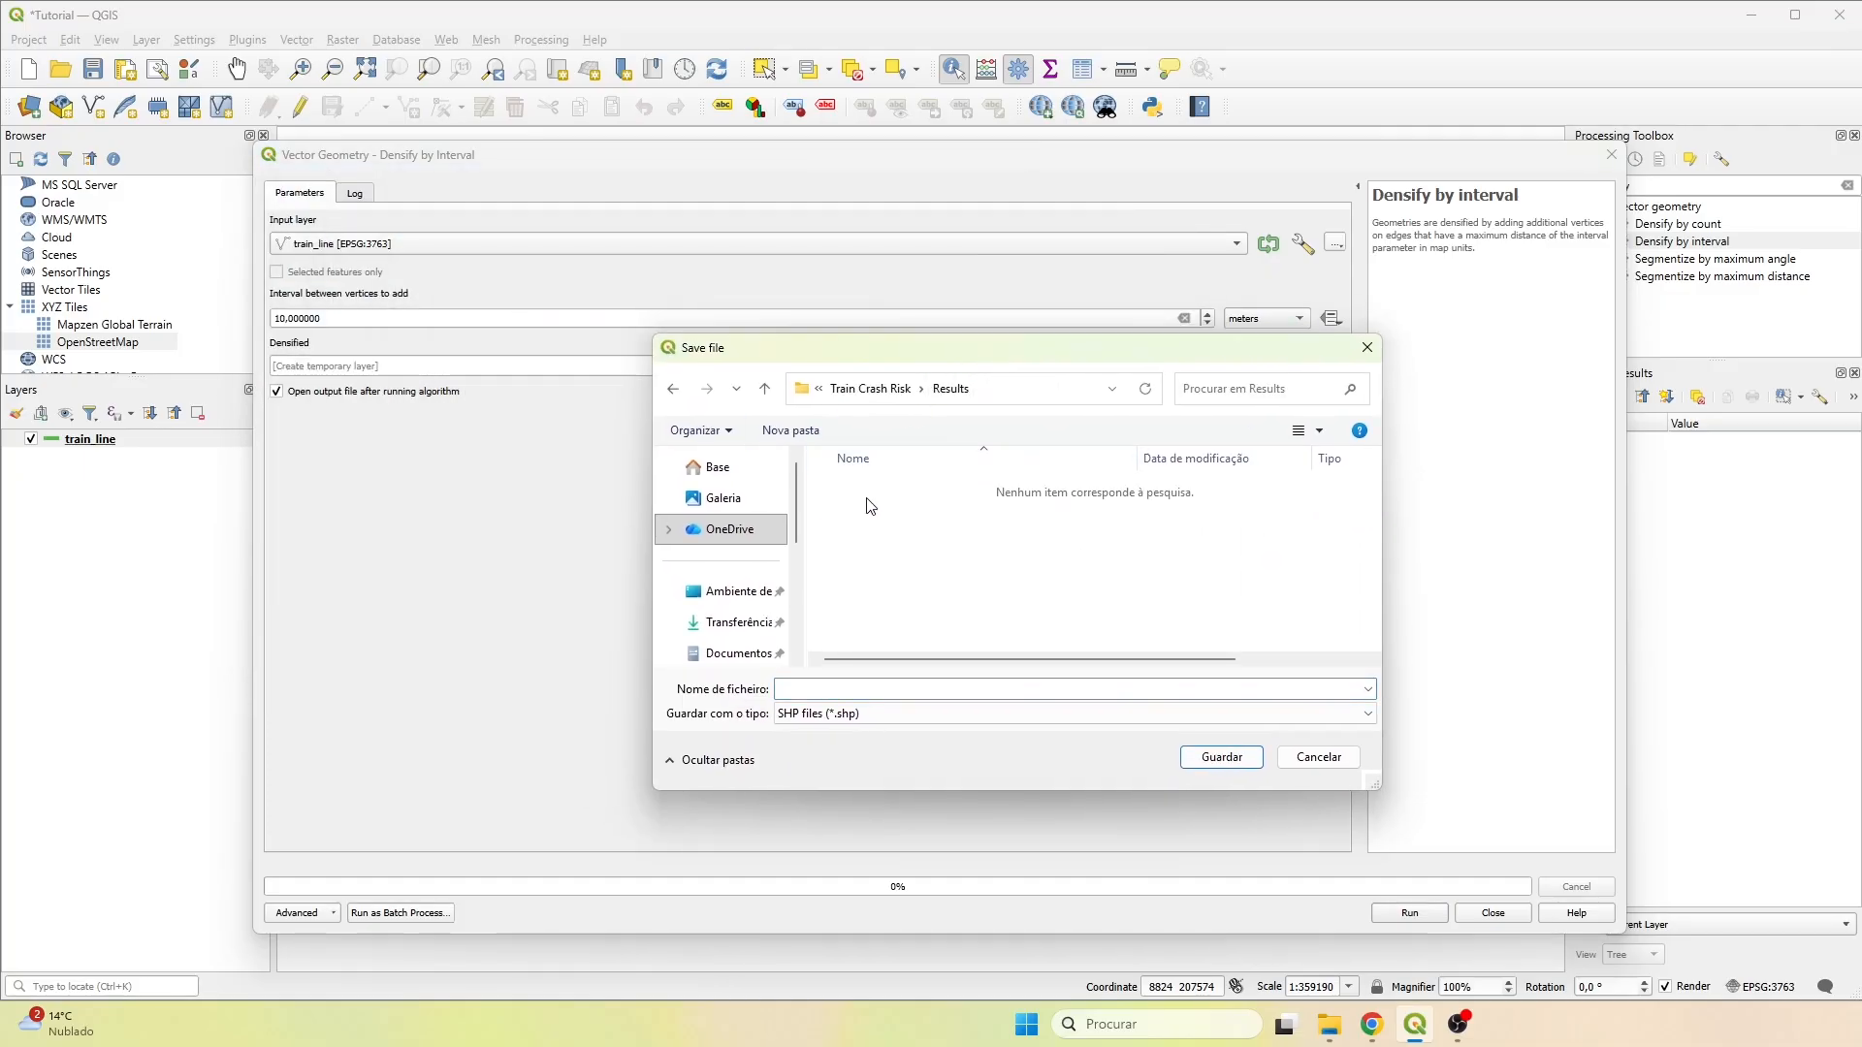
left_click(840, 685)
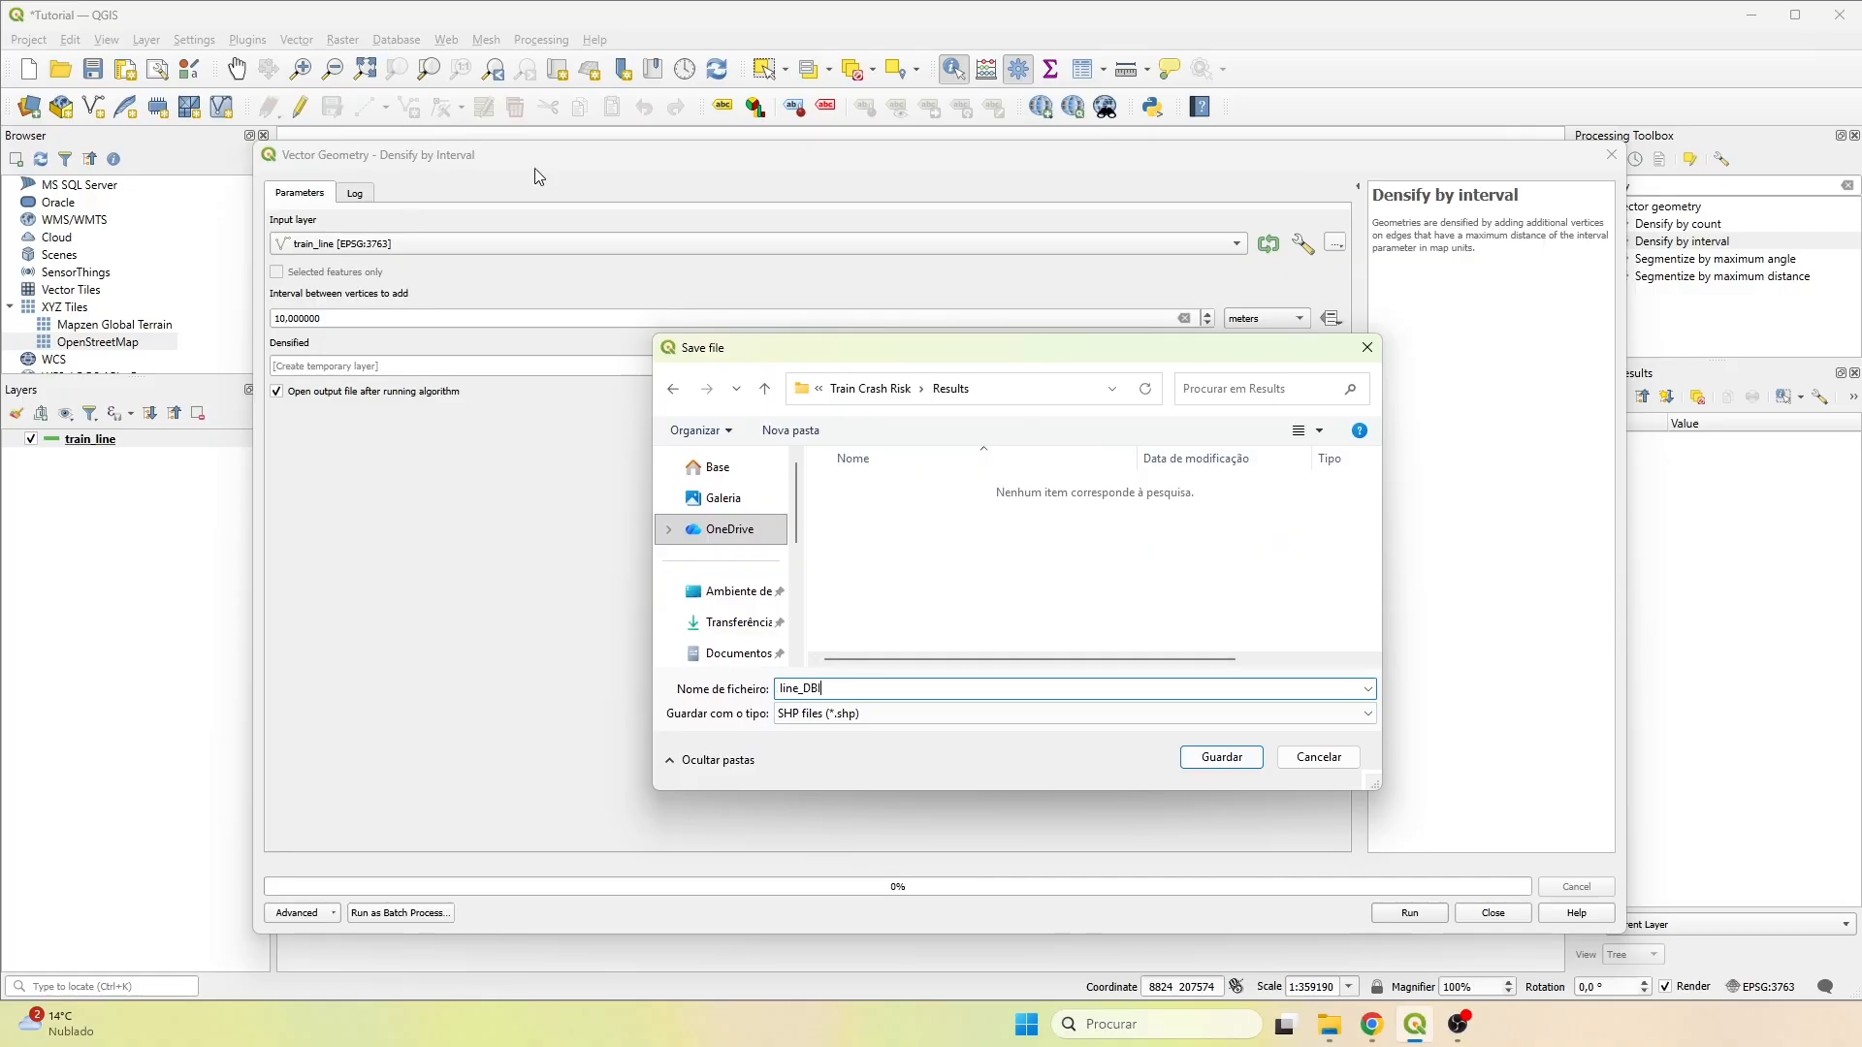
left_click(1214, 756)
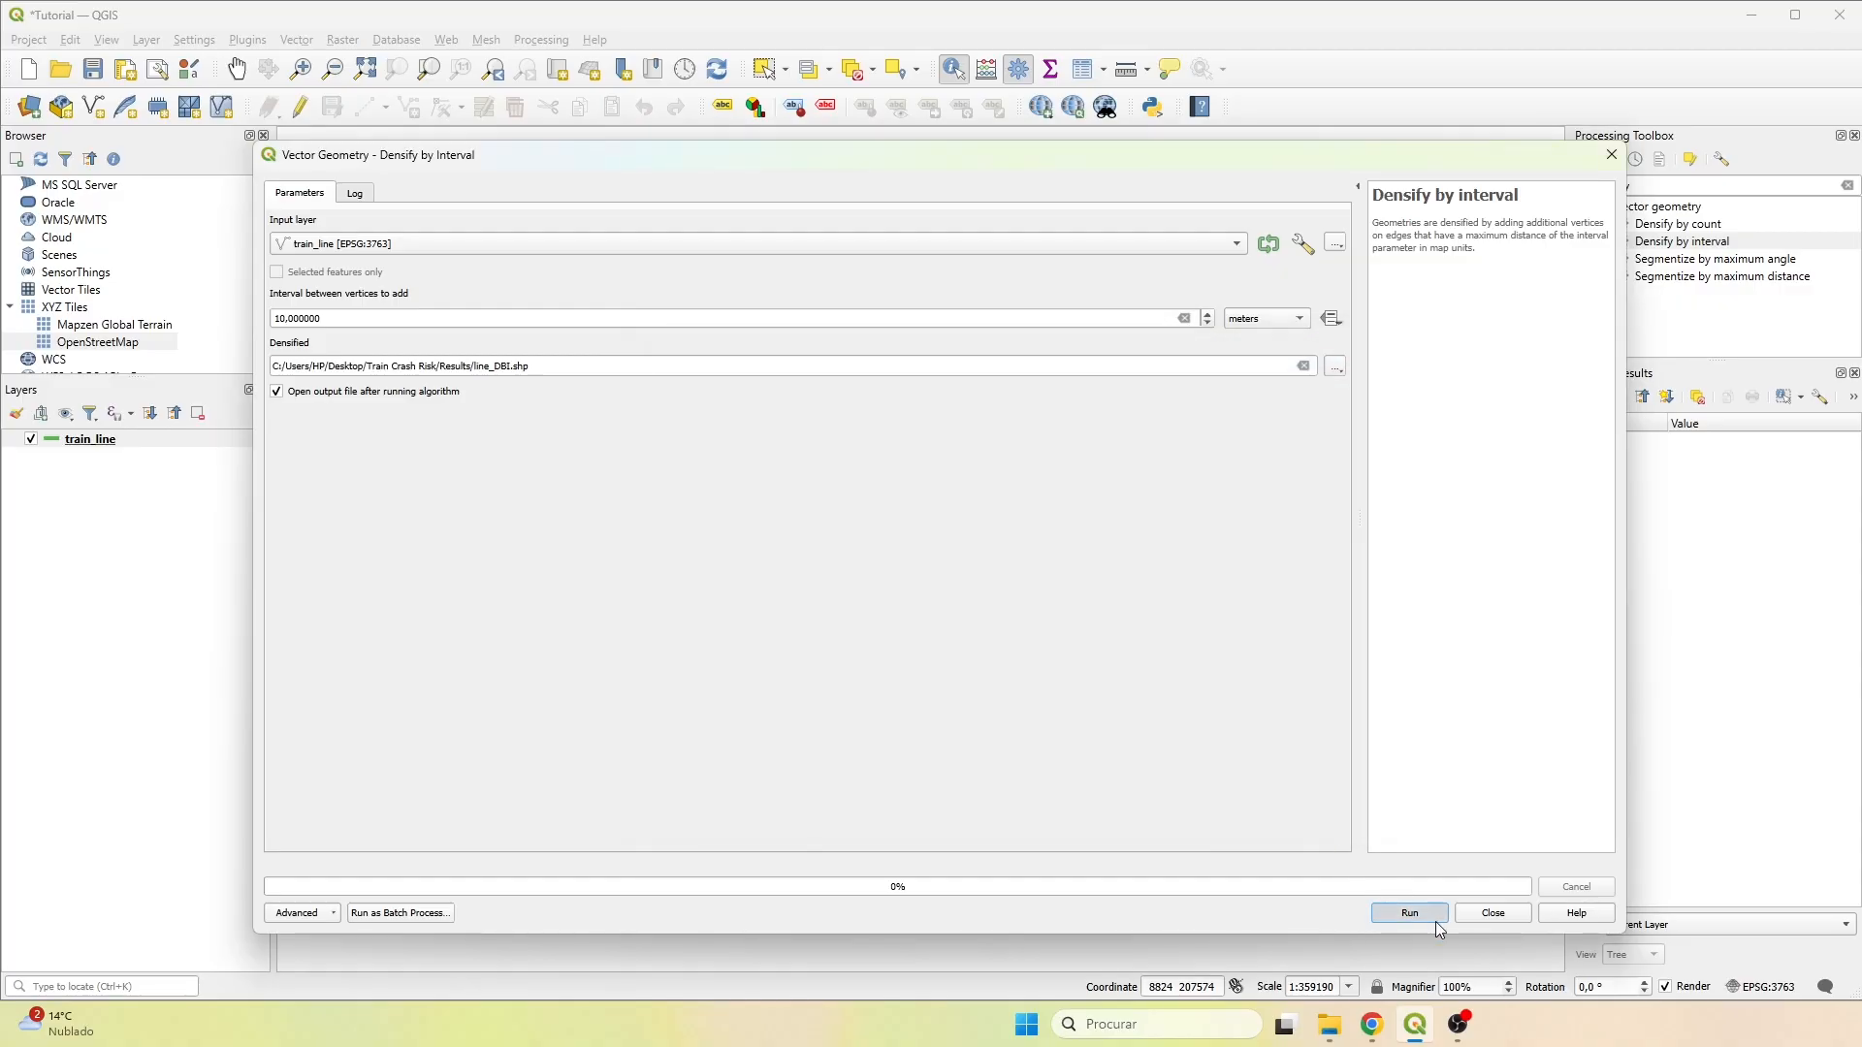
left_click(1435, 921)
left_click(1498, 916)
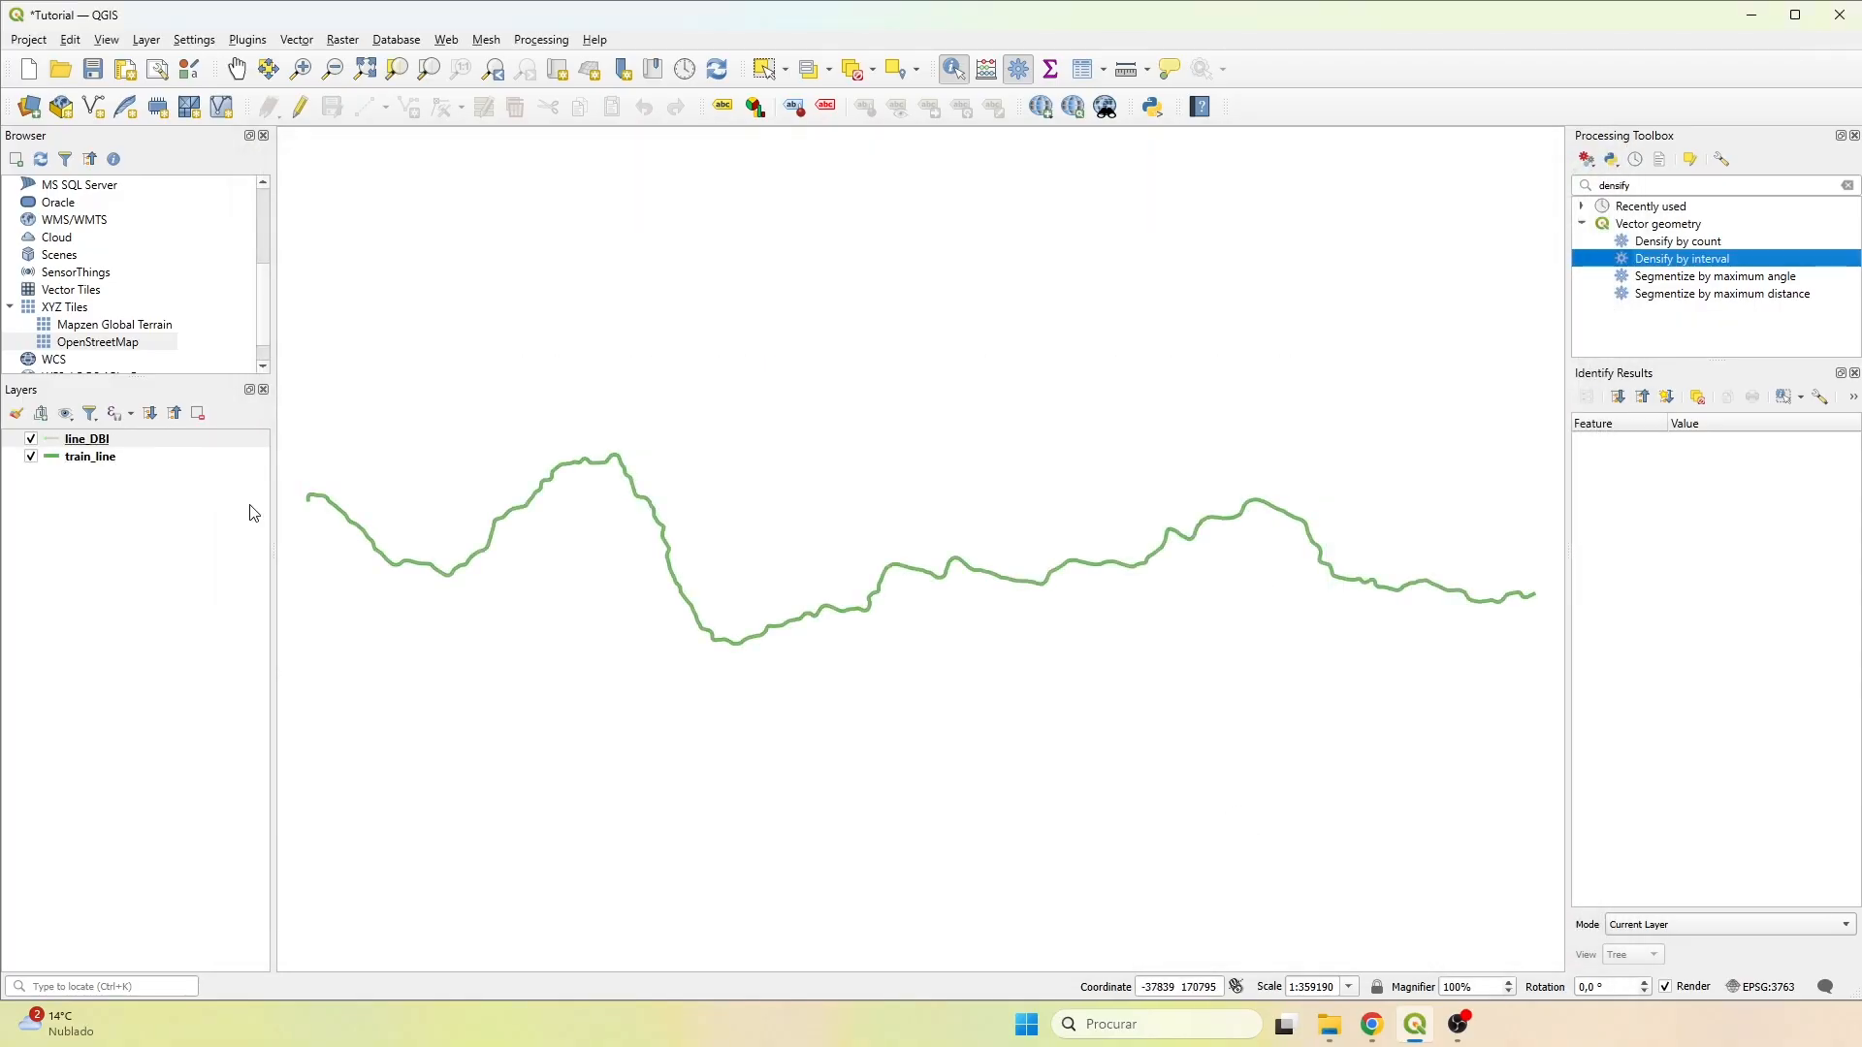
Hide the train_line layer and review the attribute table of line_DBI.
left_click(30, 456)
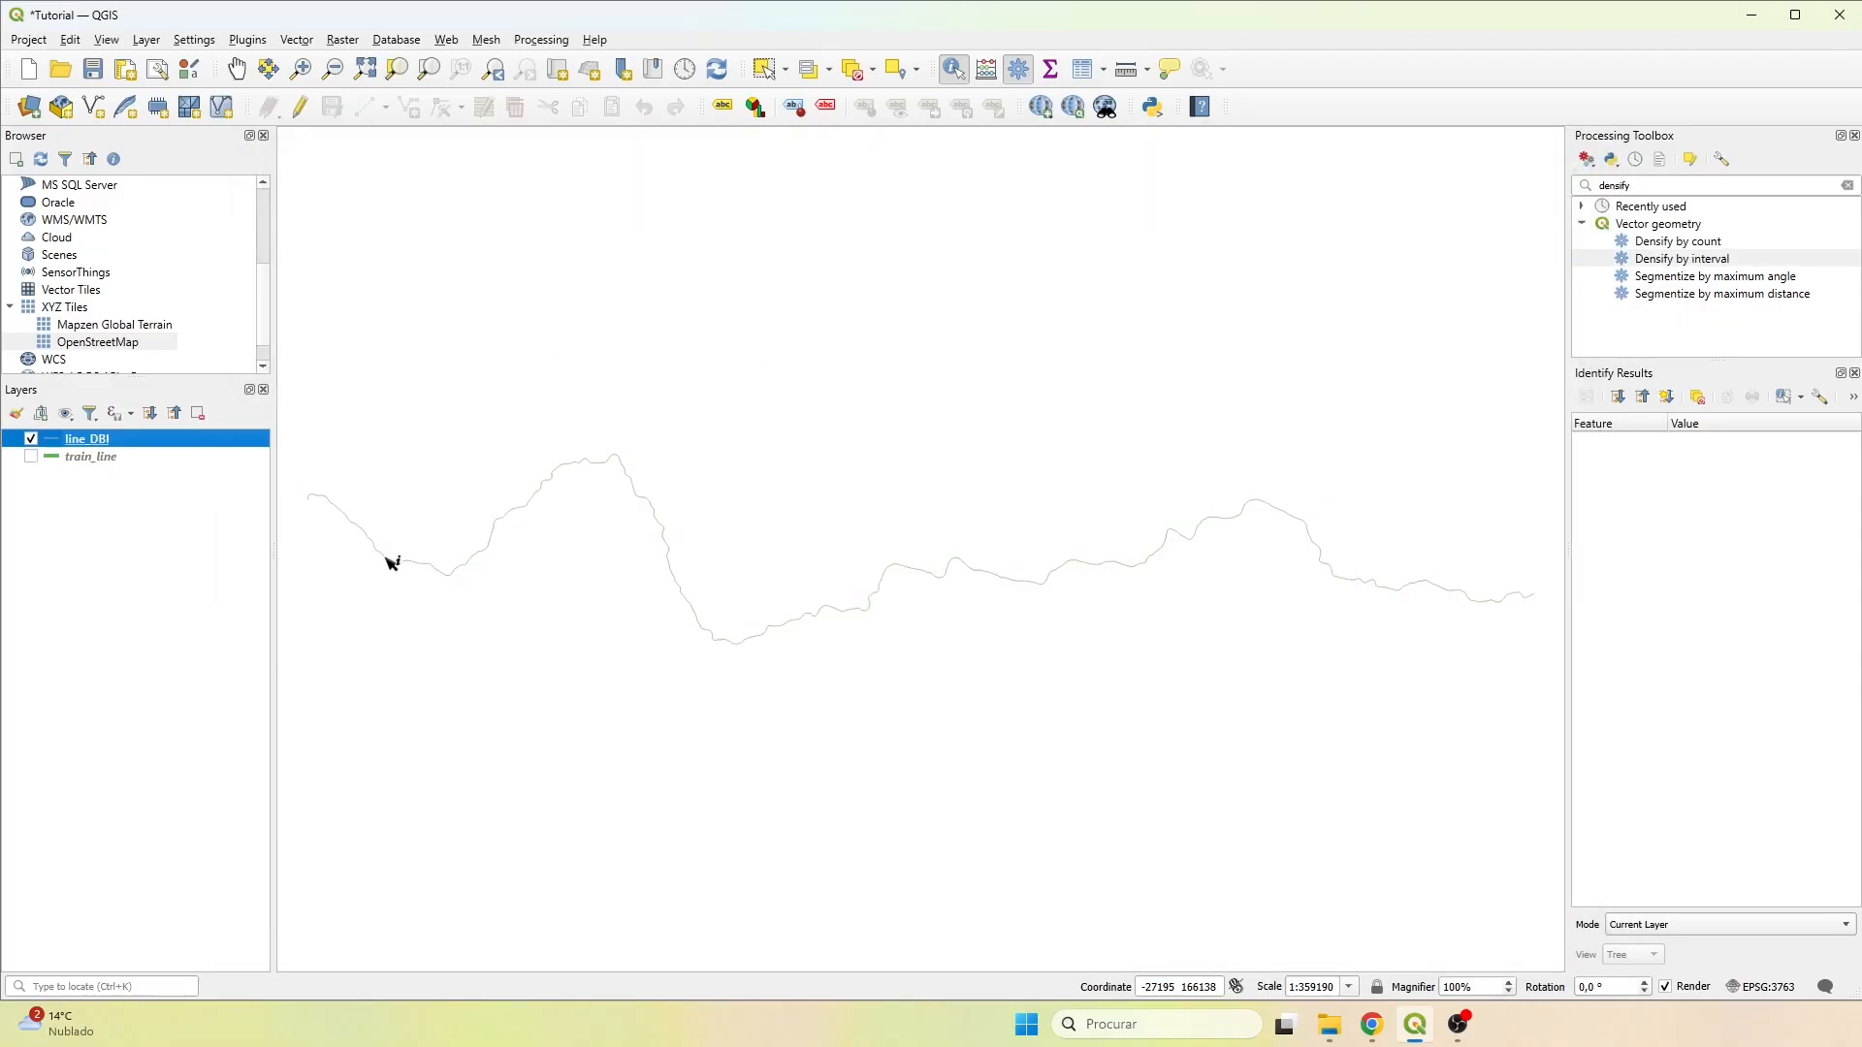
right_click(97, 448)
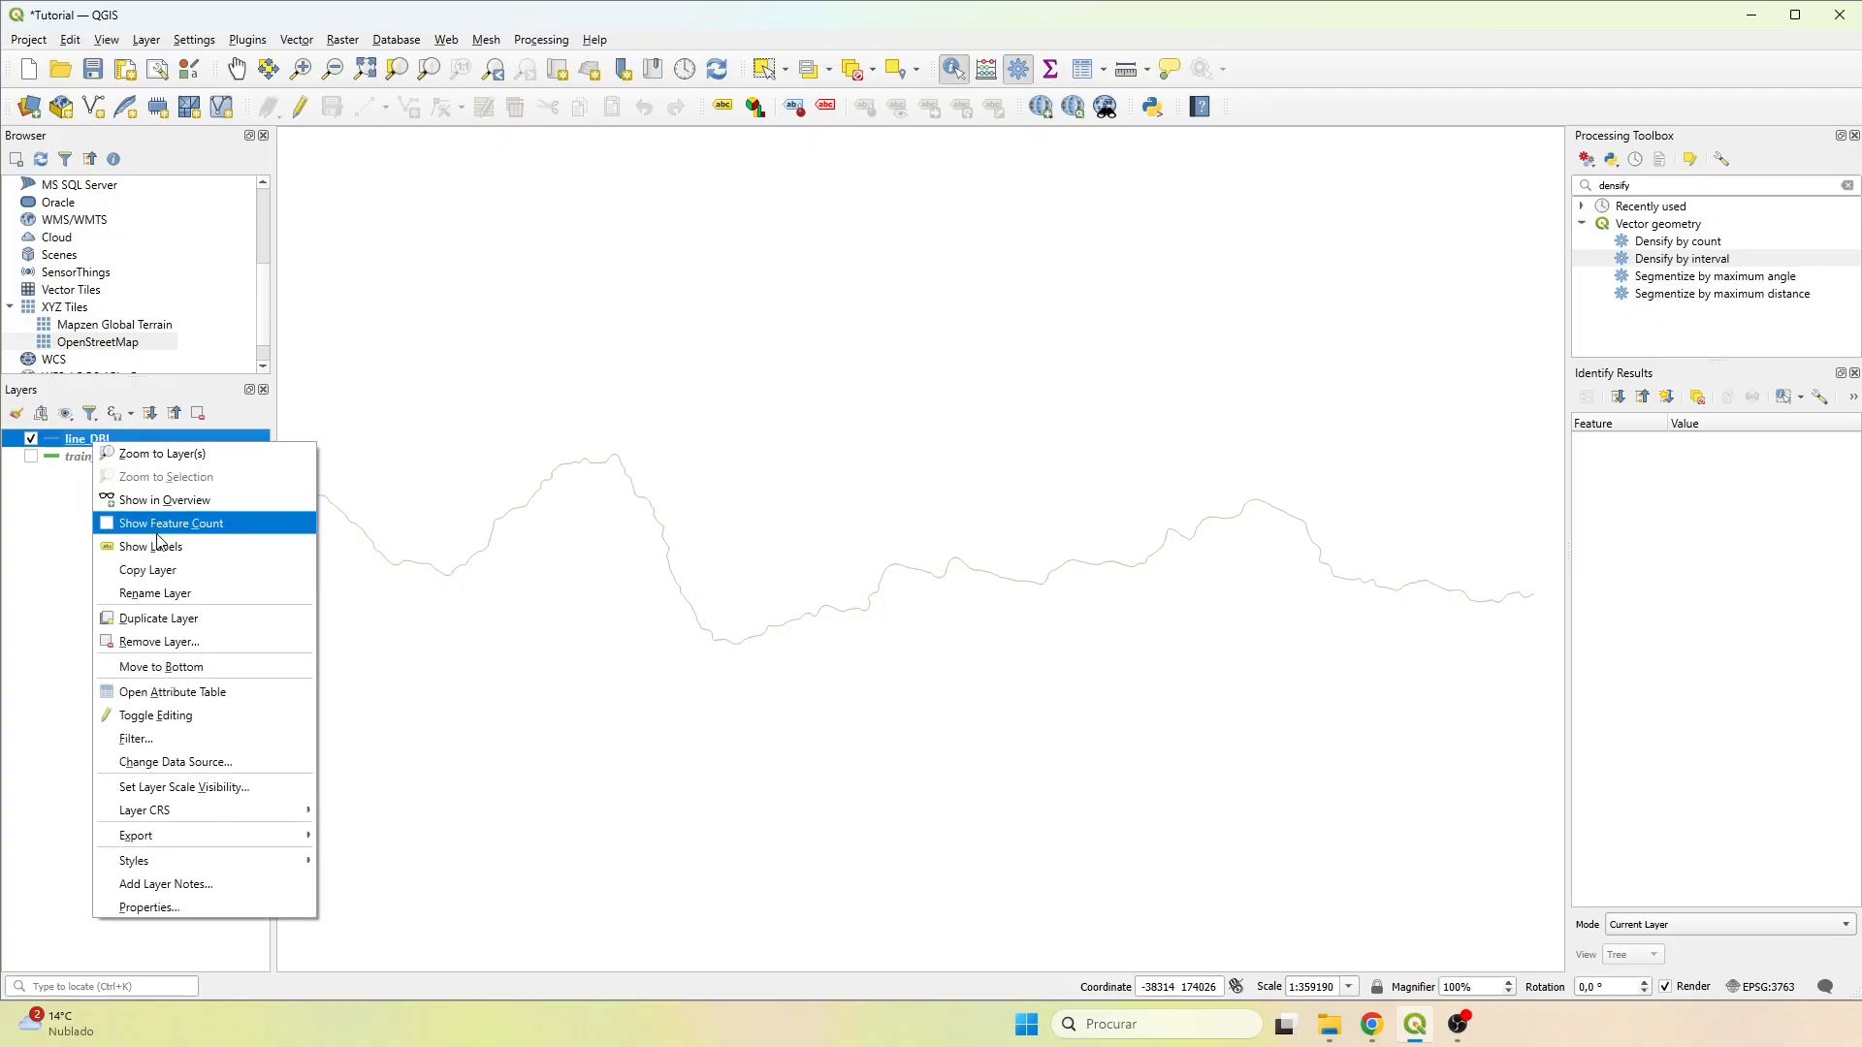
left_click(156, 689)
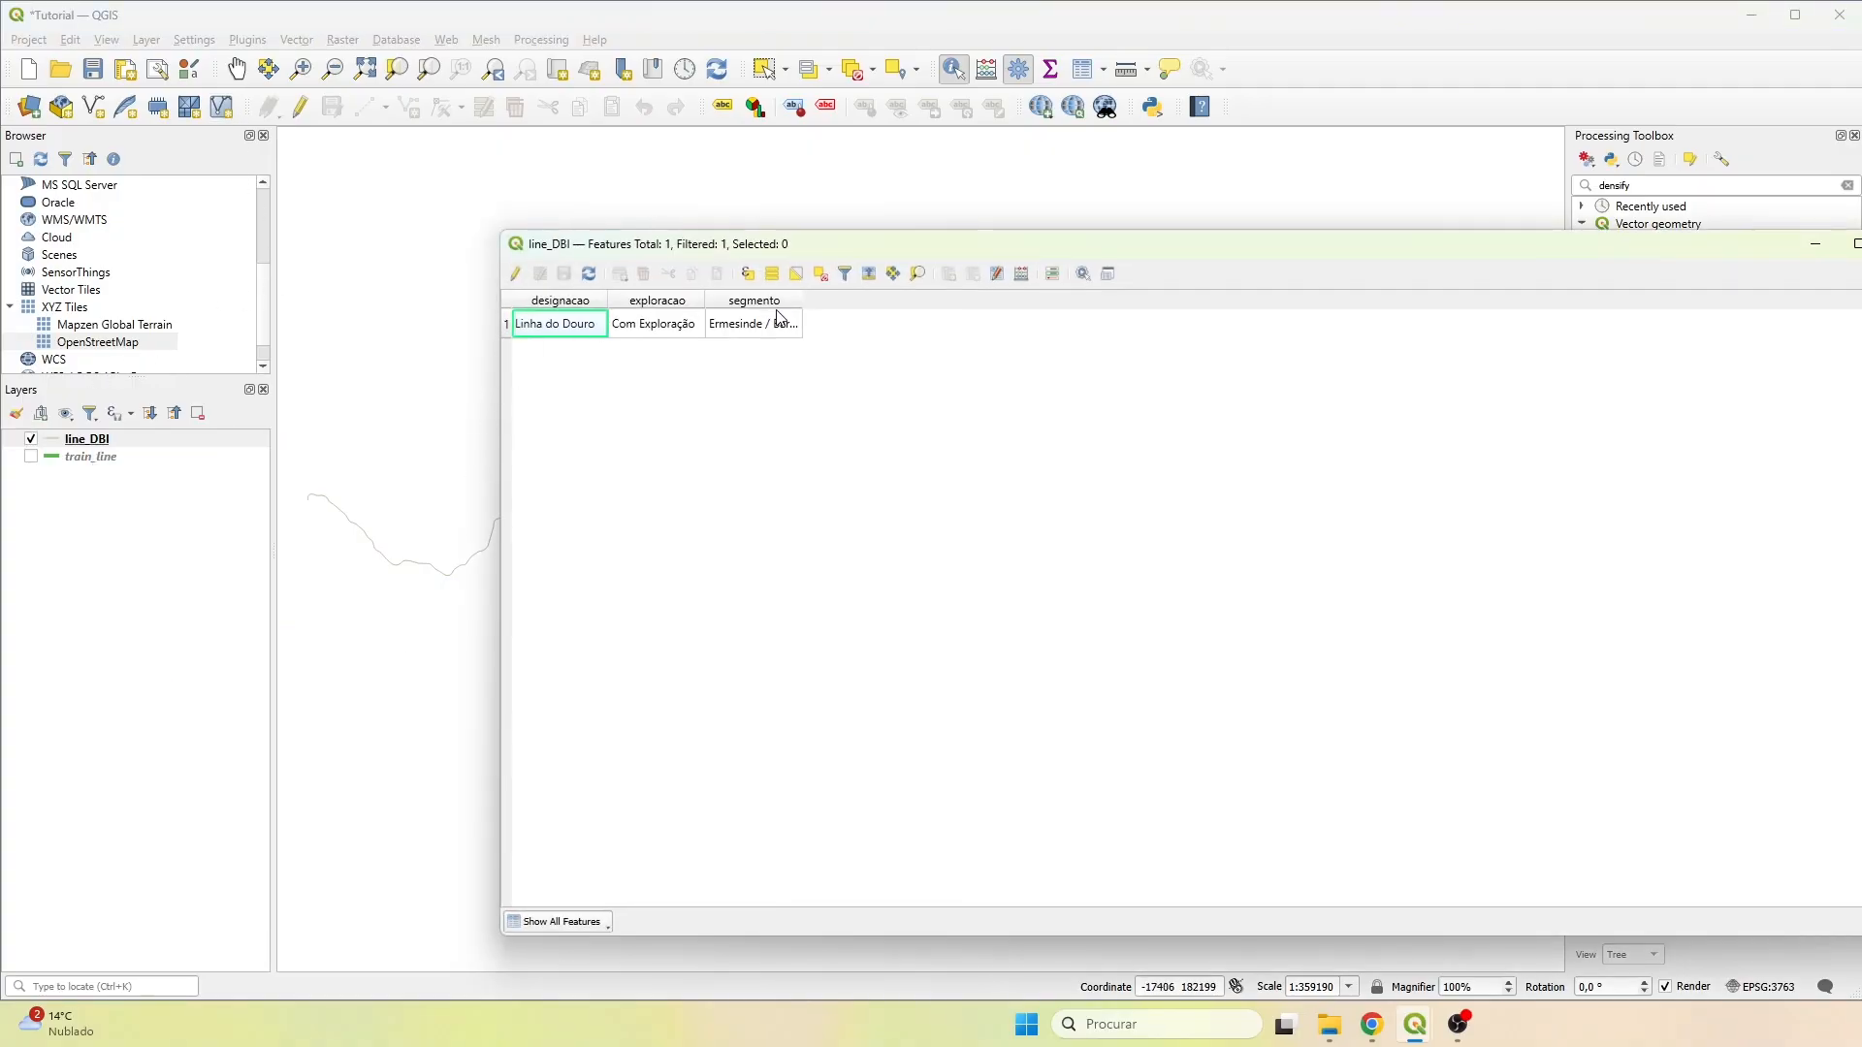
left_click(1861, 245)
Display only the train_line layer, select its line and put the layer in edit mode to inspect the original vertices.
scroll(458, 548, "up", 2)
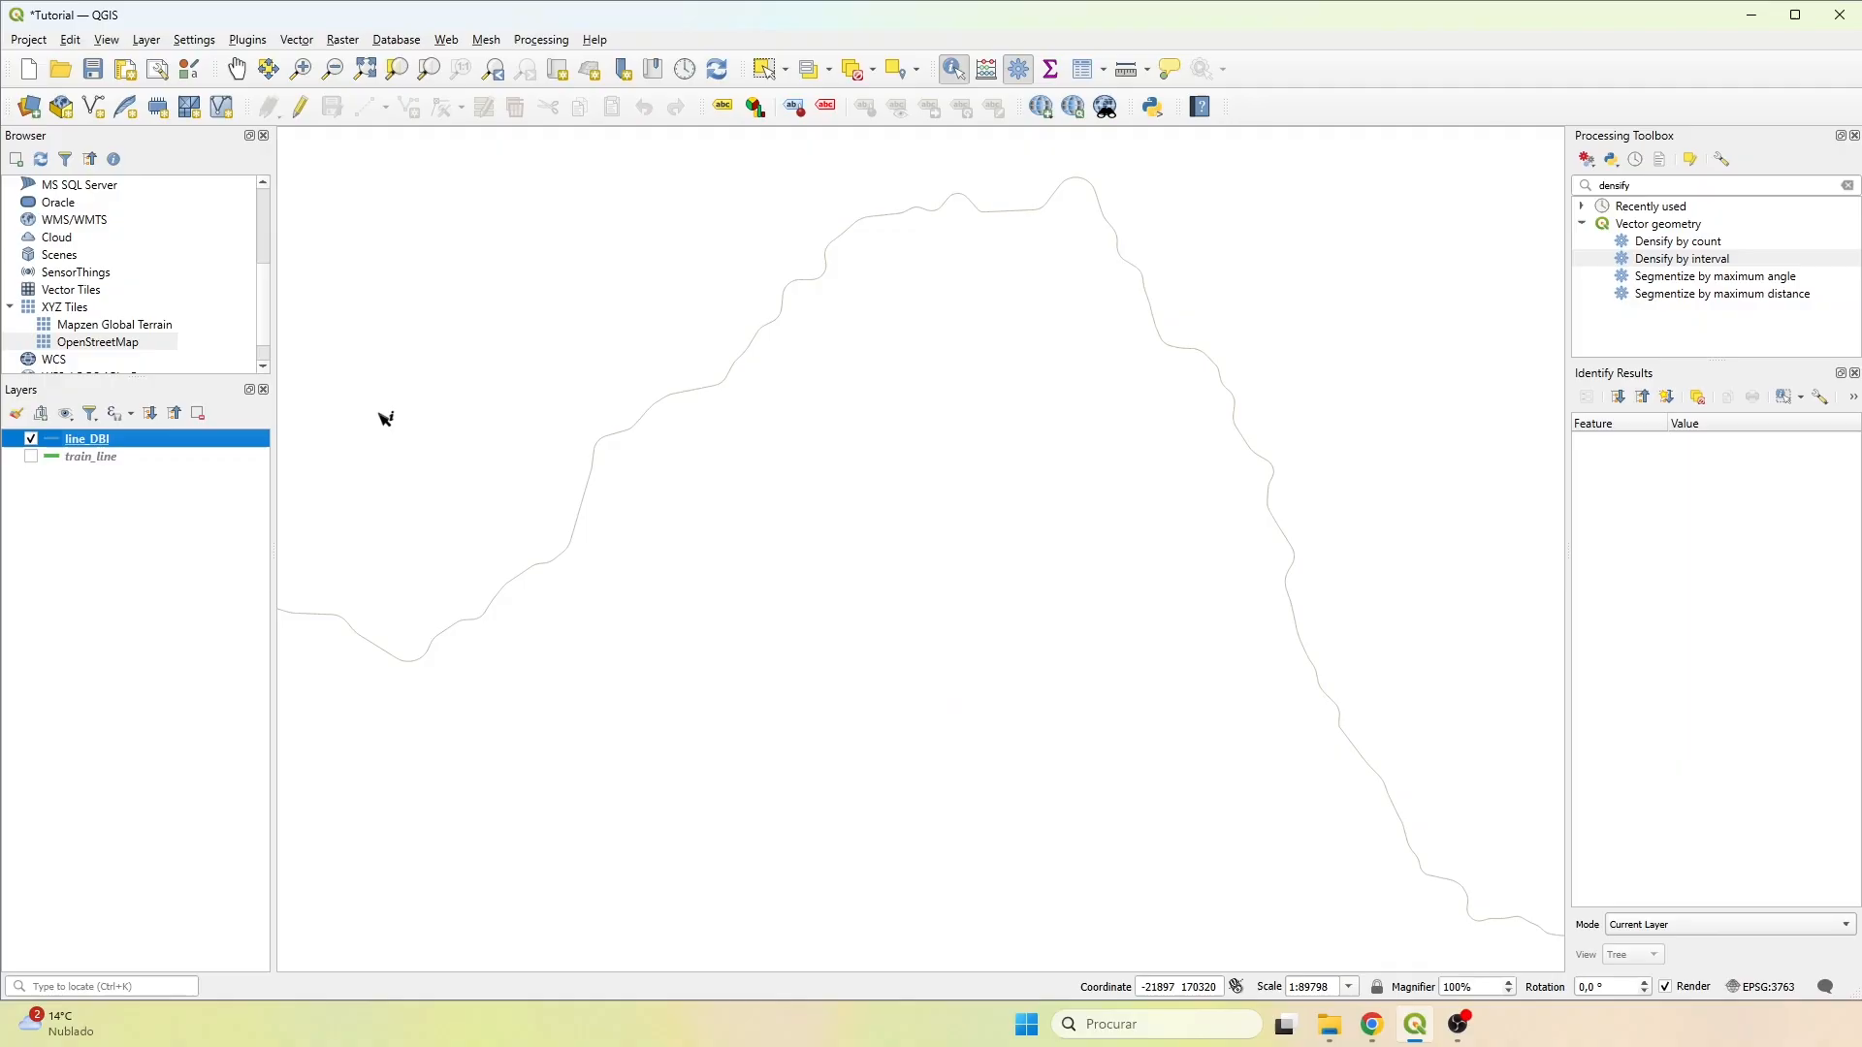
left_click(766, 68)
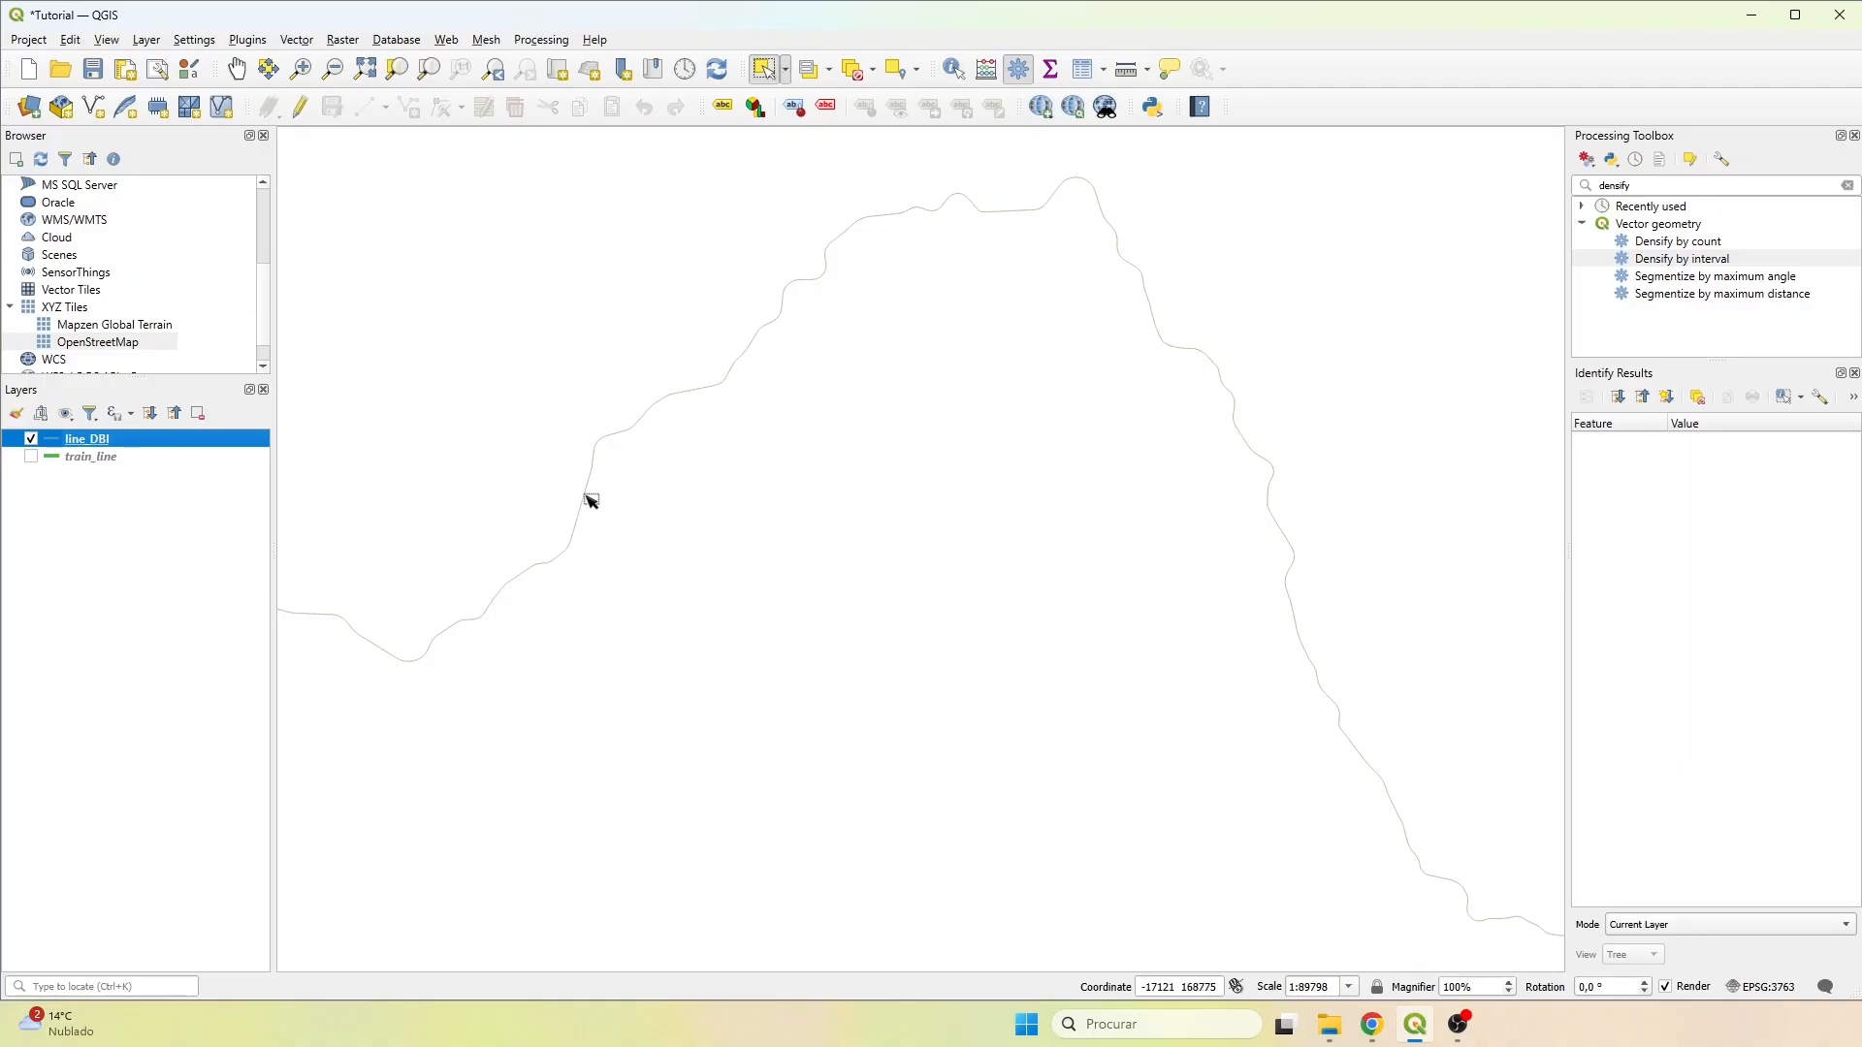
left_click(30, 440)
left_click(30, 457)
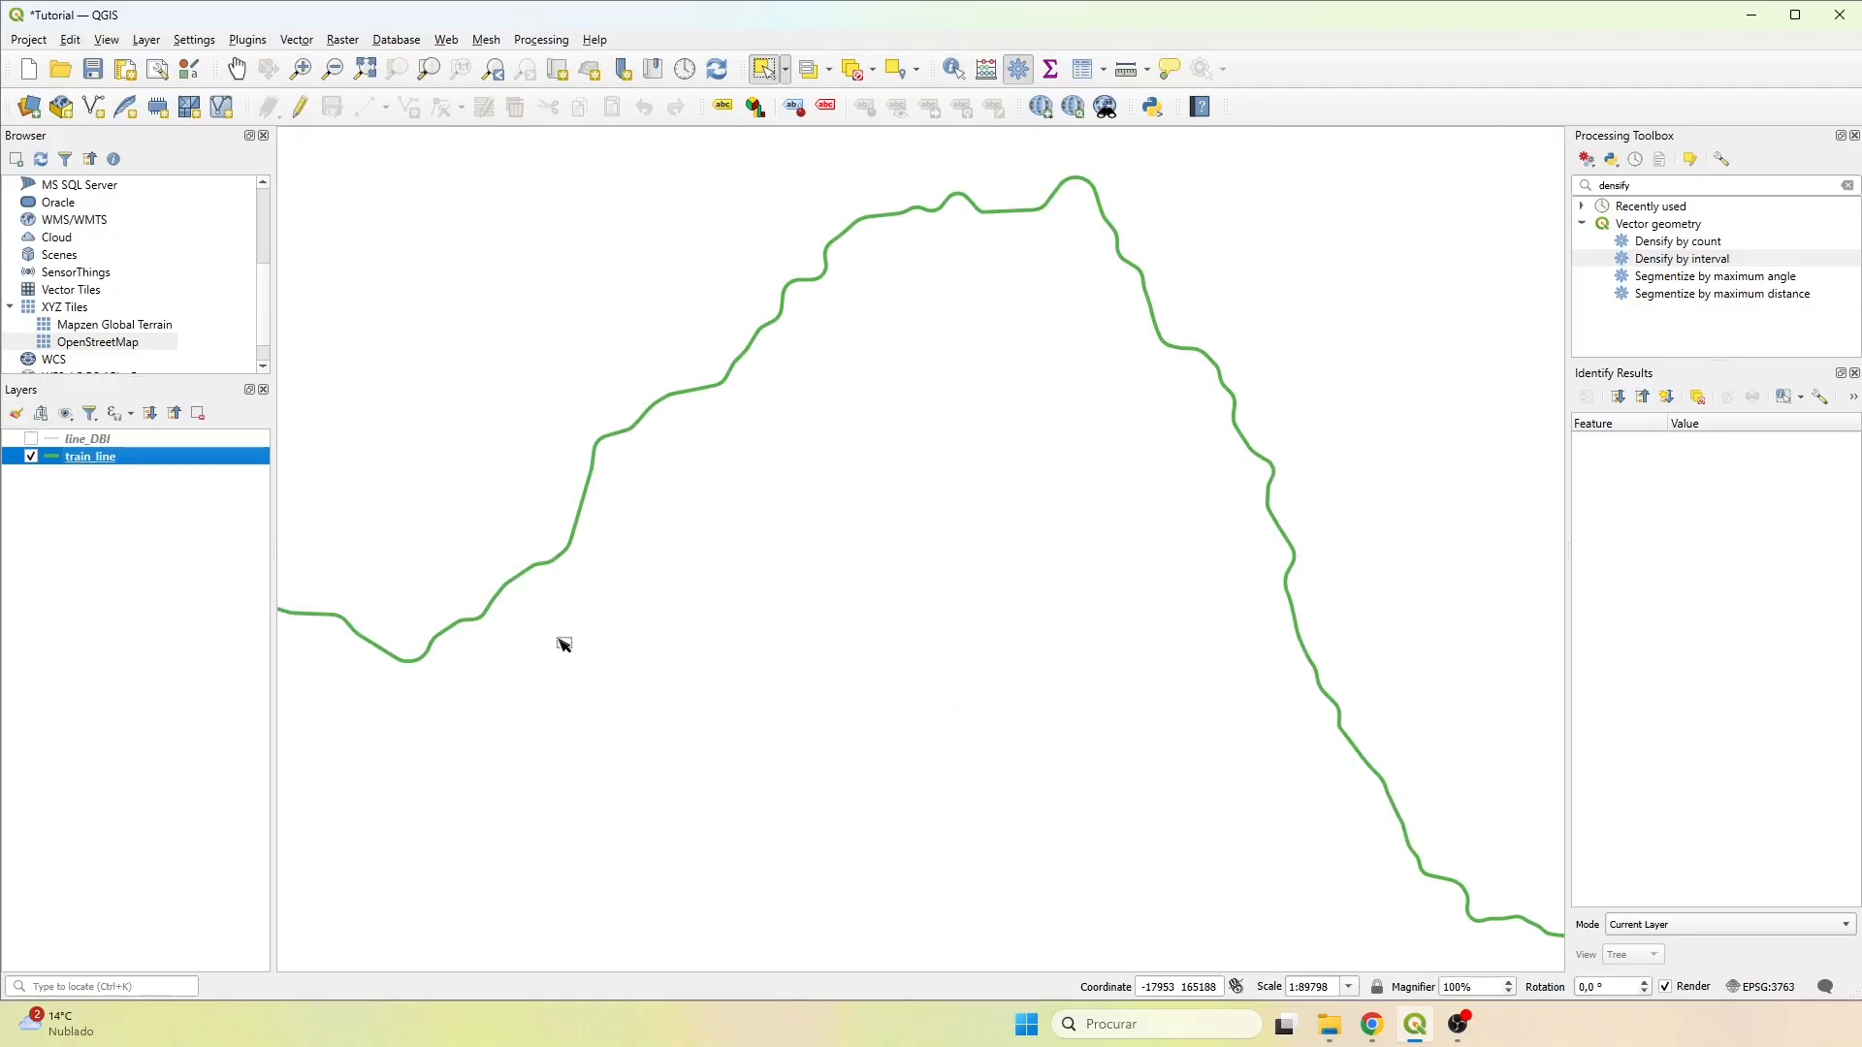
left_click(559, 555)
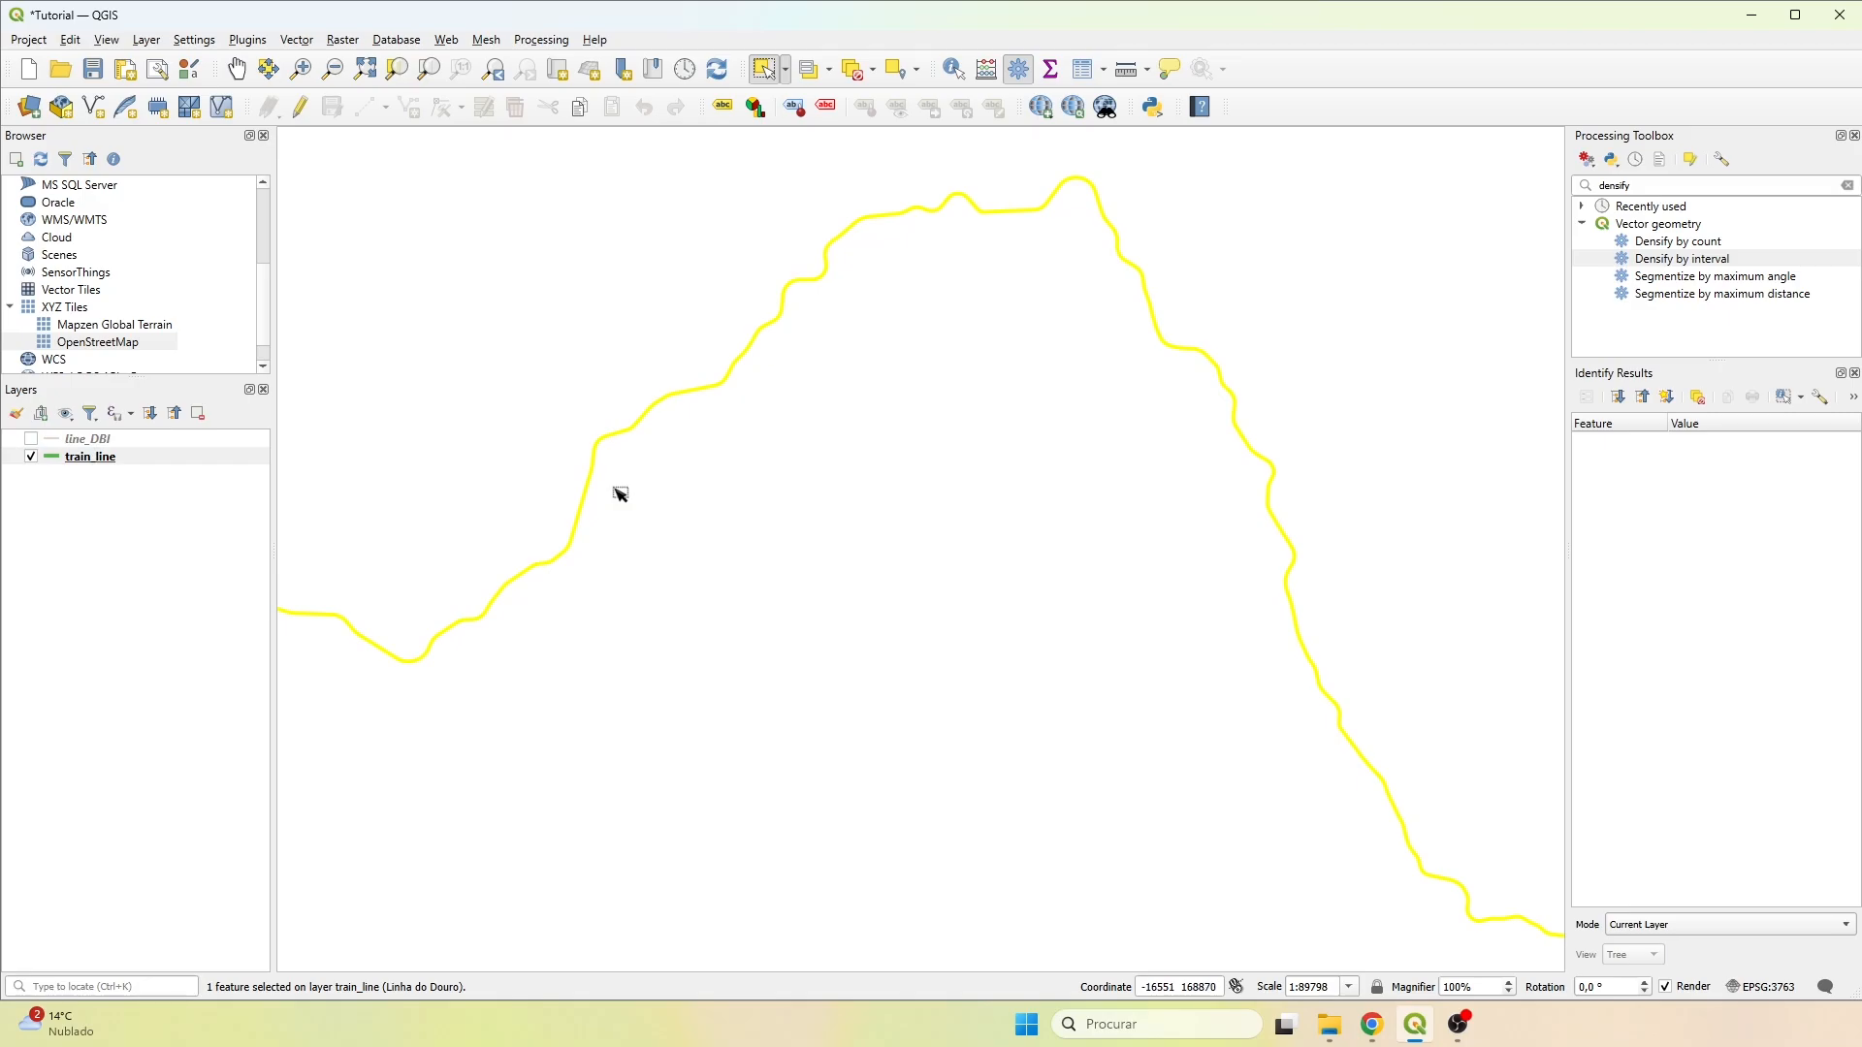
left_click(100, 452)
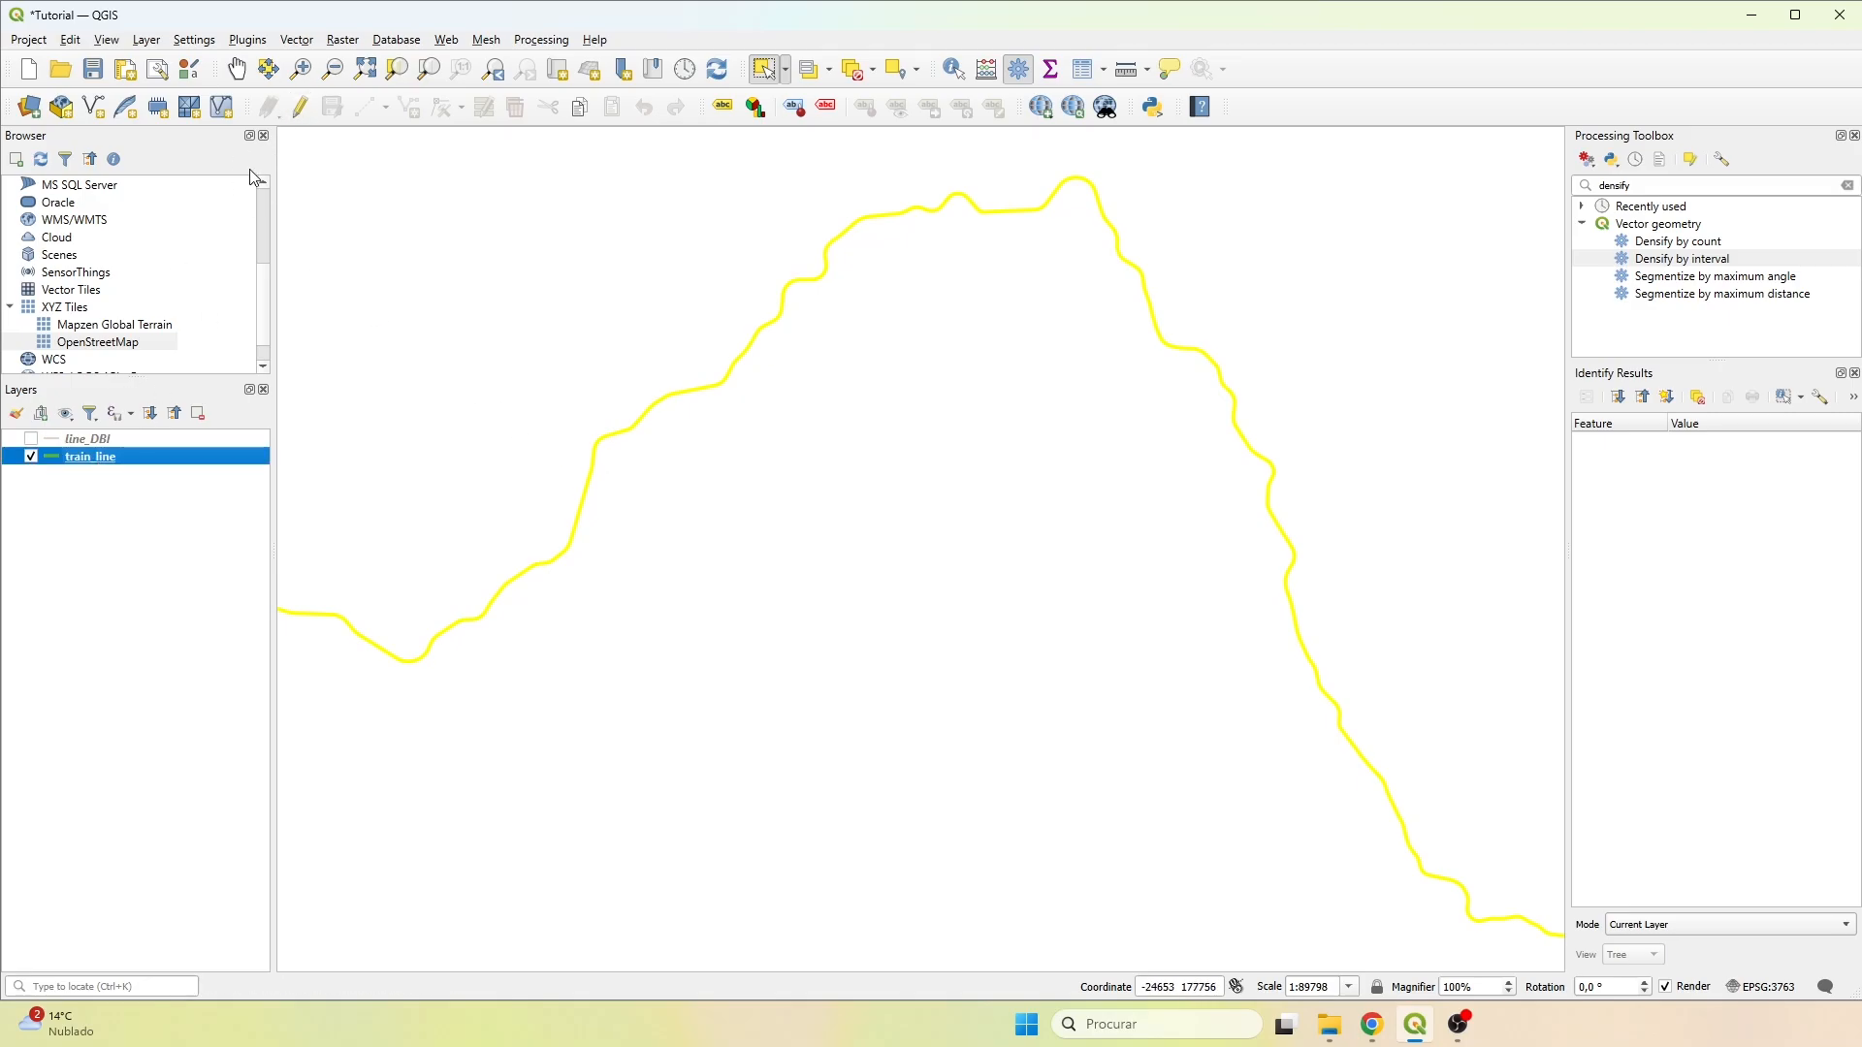
left_click(300, 107)
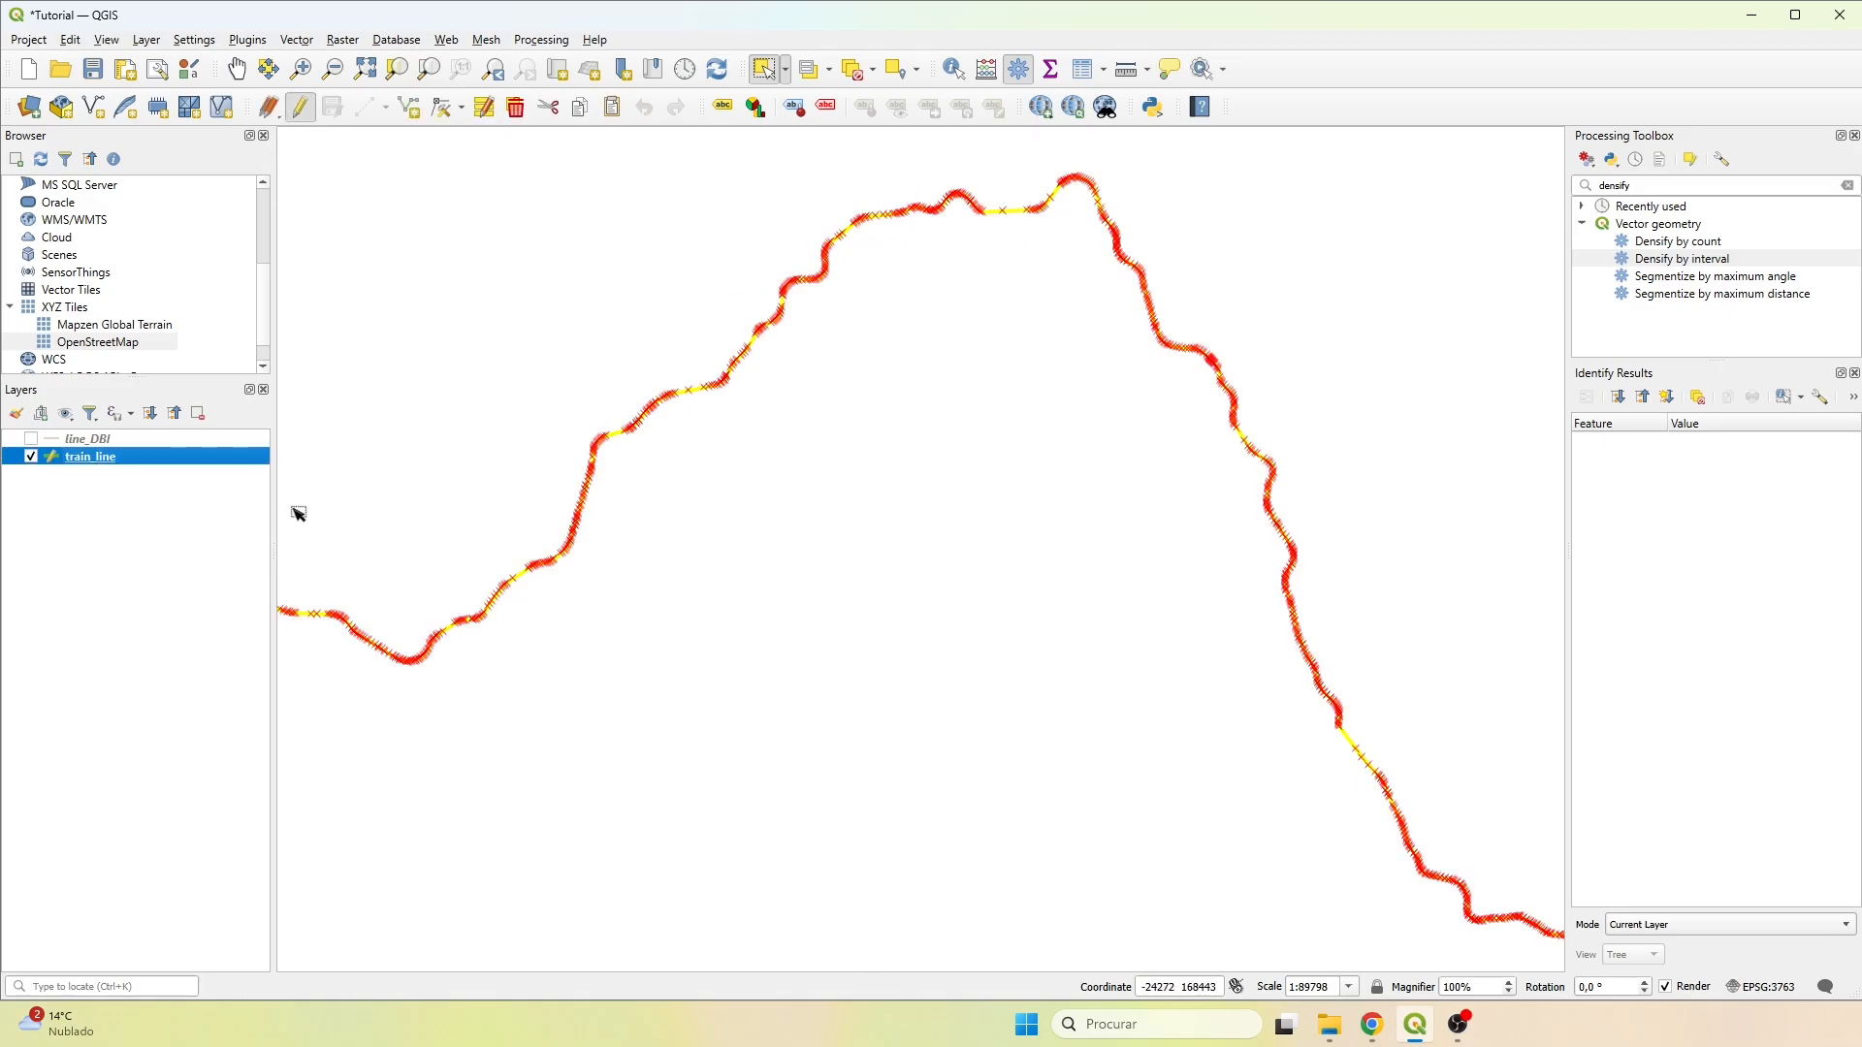
Display only line_DBI in edit mode and select its line to inspect the densified vertices up close.
left_click(30, 456)
left_click(31, 440)
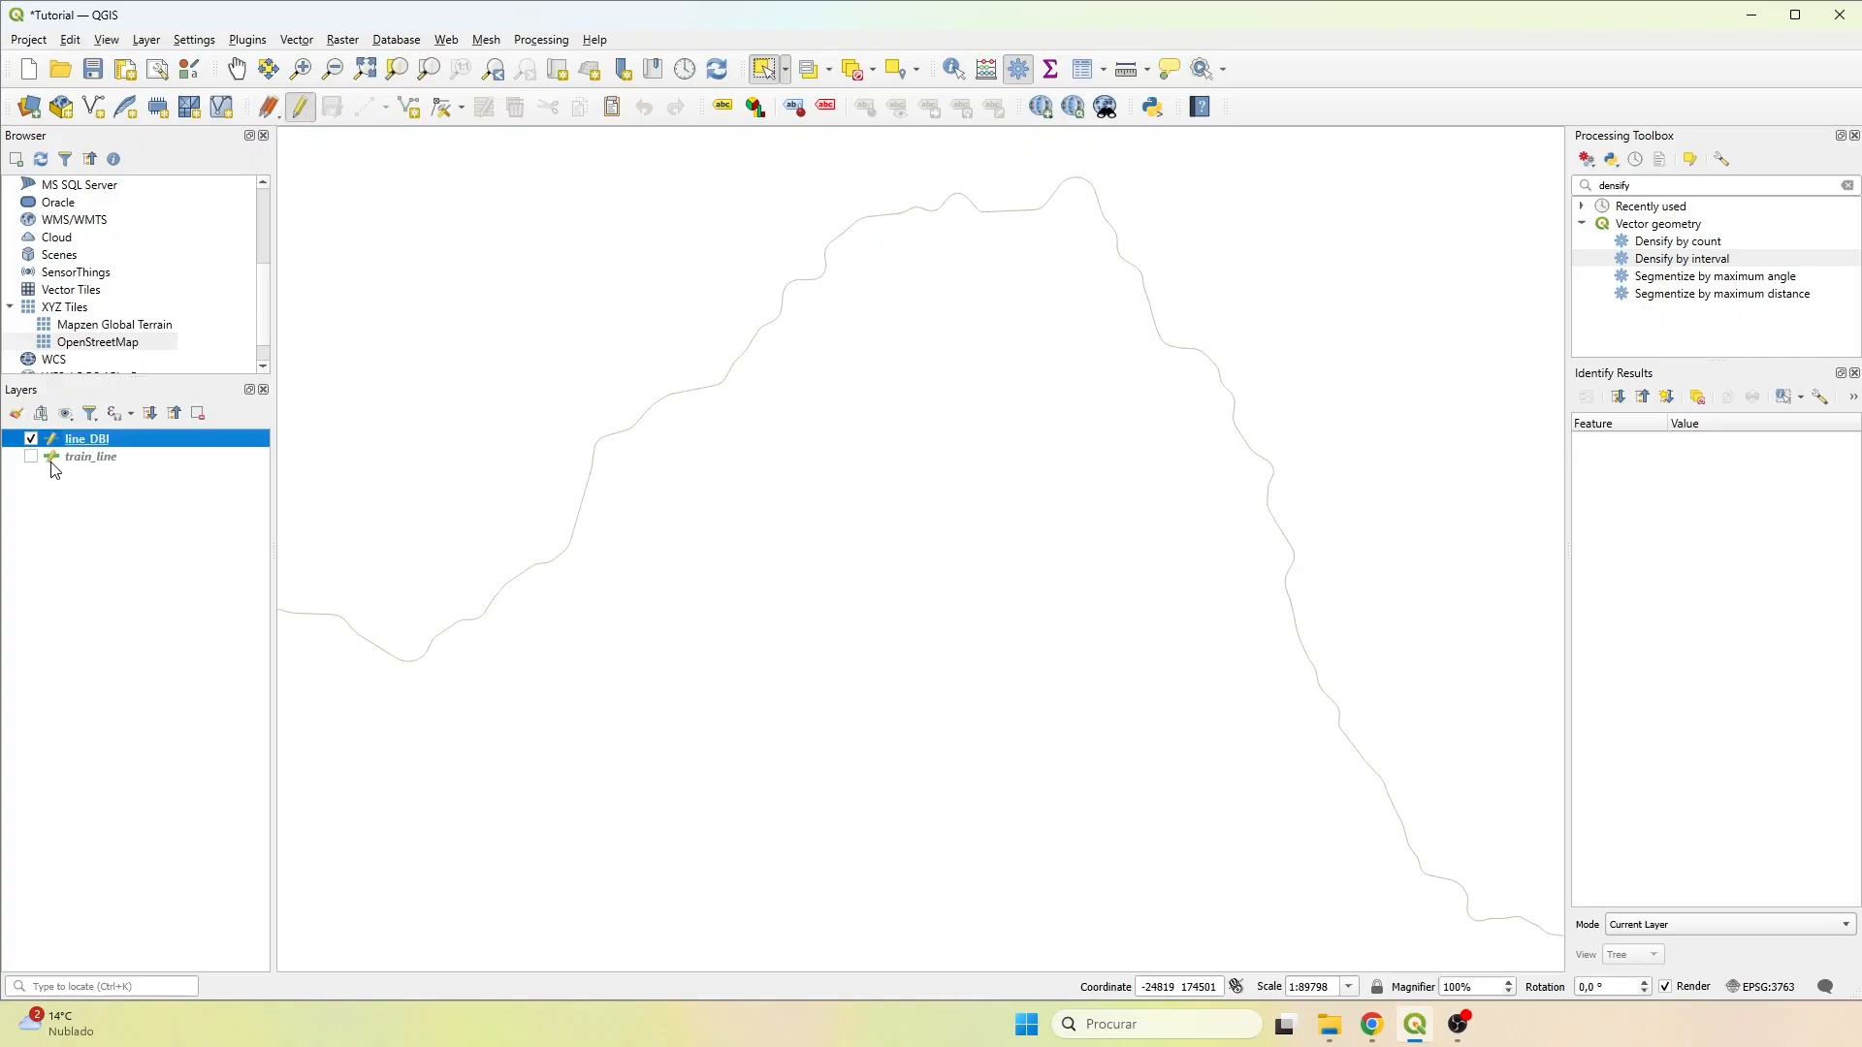
left_click(586, 466)
scroll(834, 281, "up", 4)
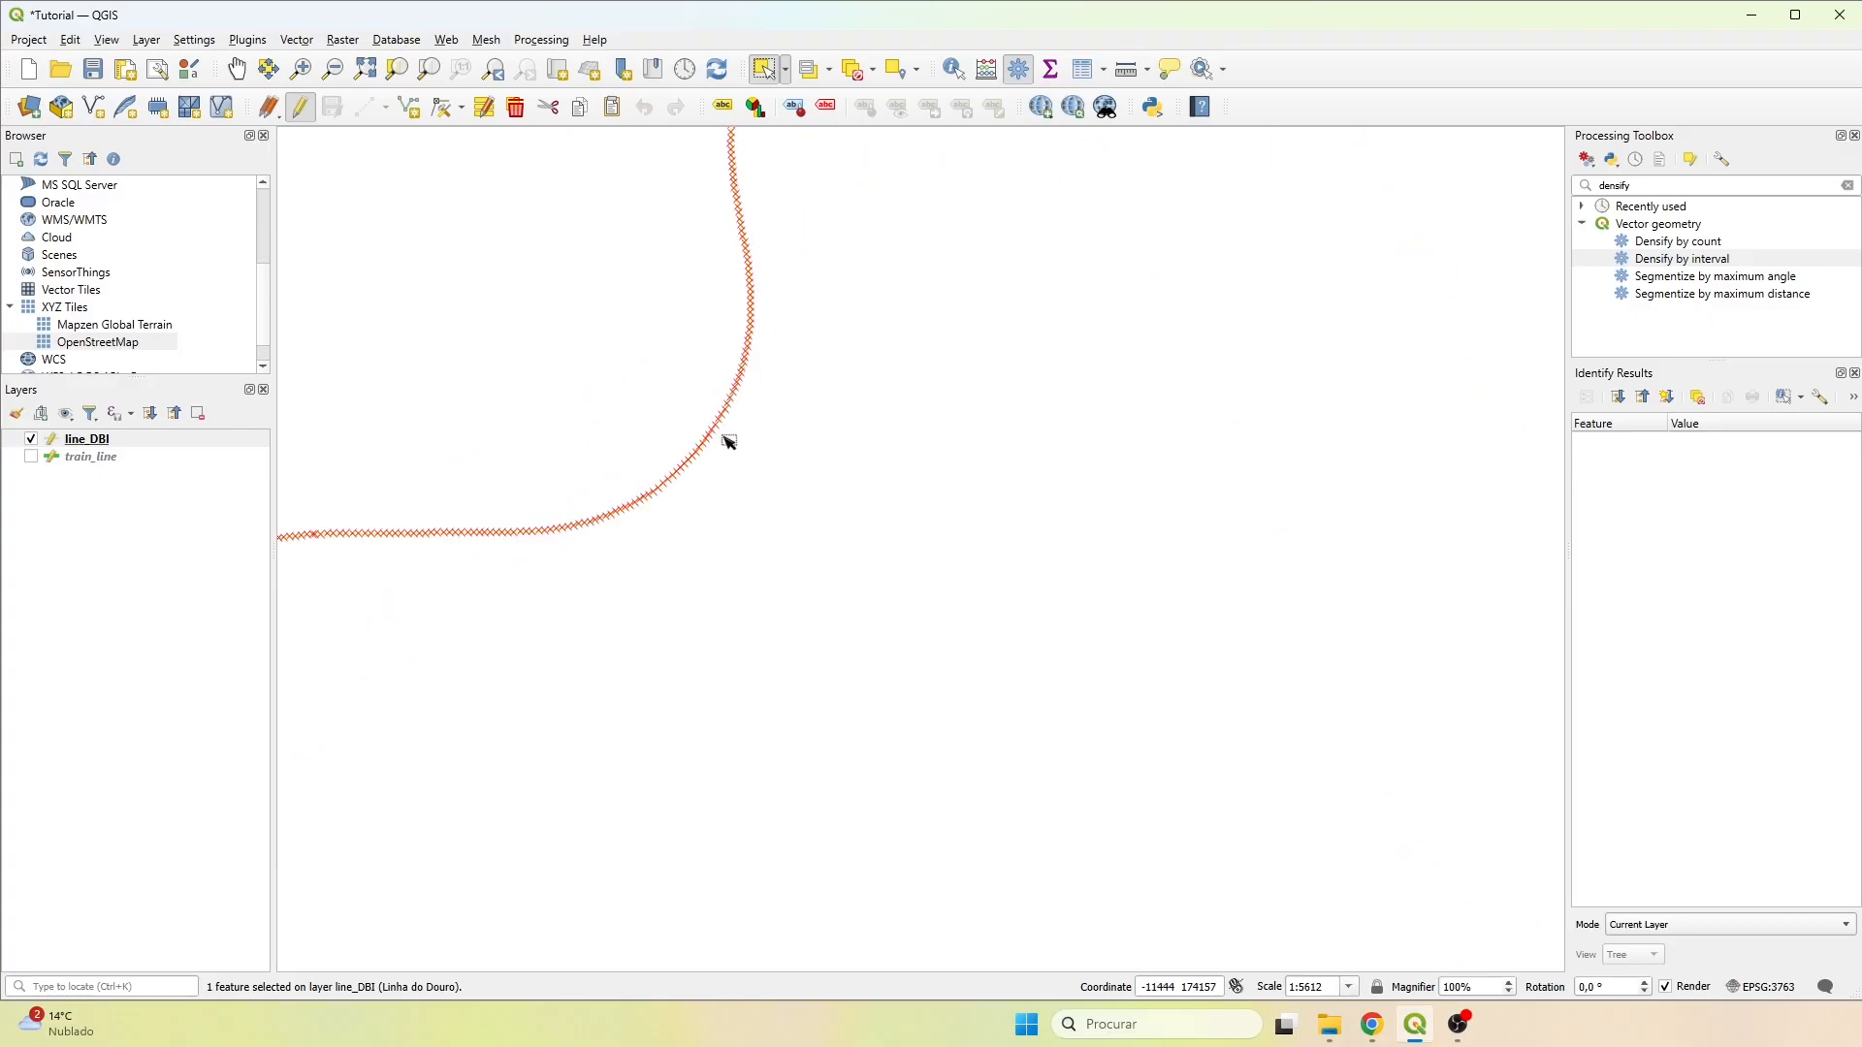
scroll(730, 443, "up", 4)
scroll(669, 411, "down", 6)
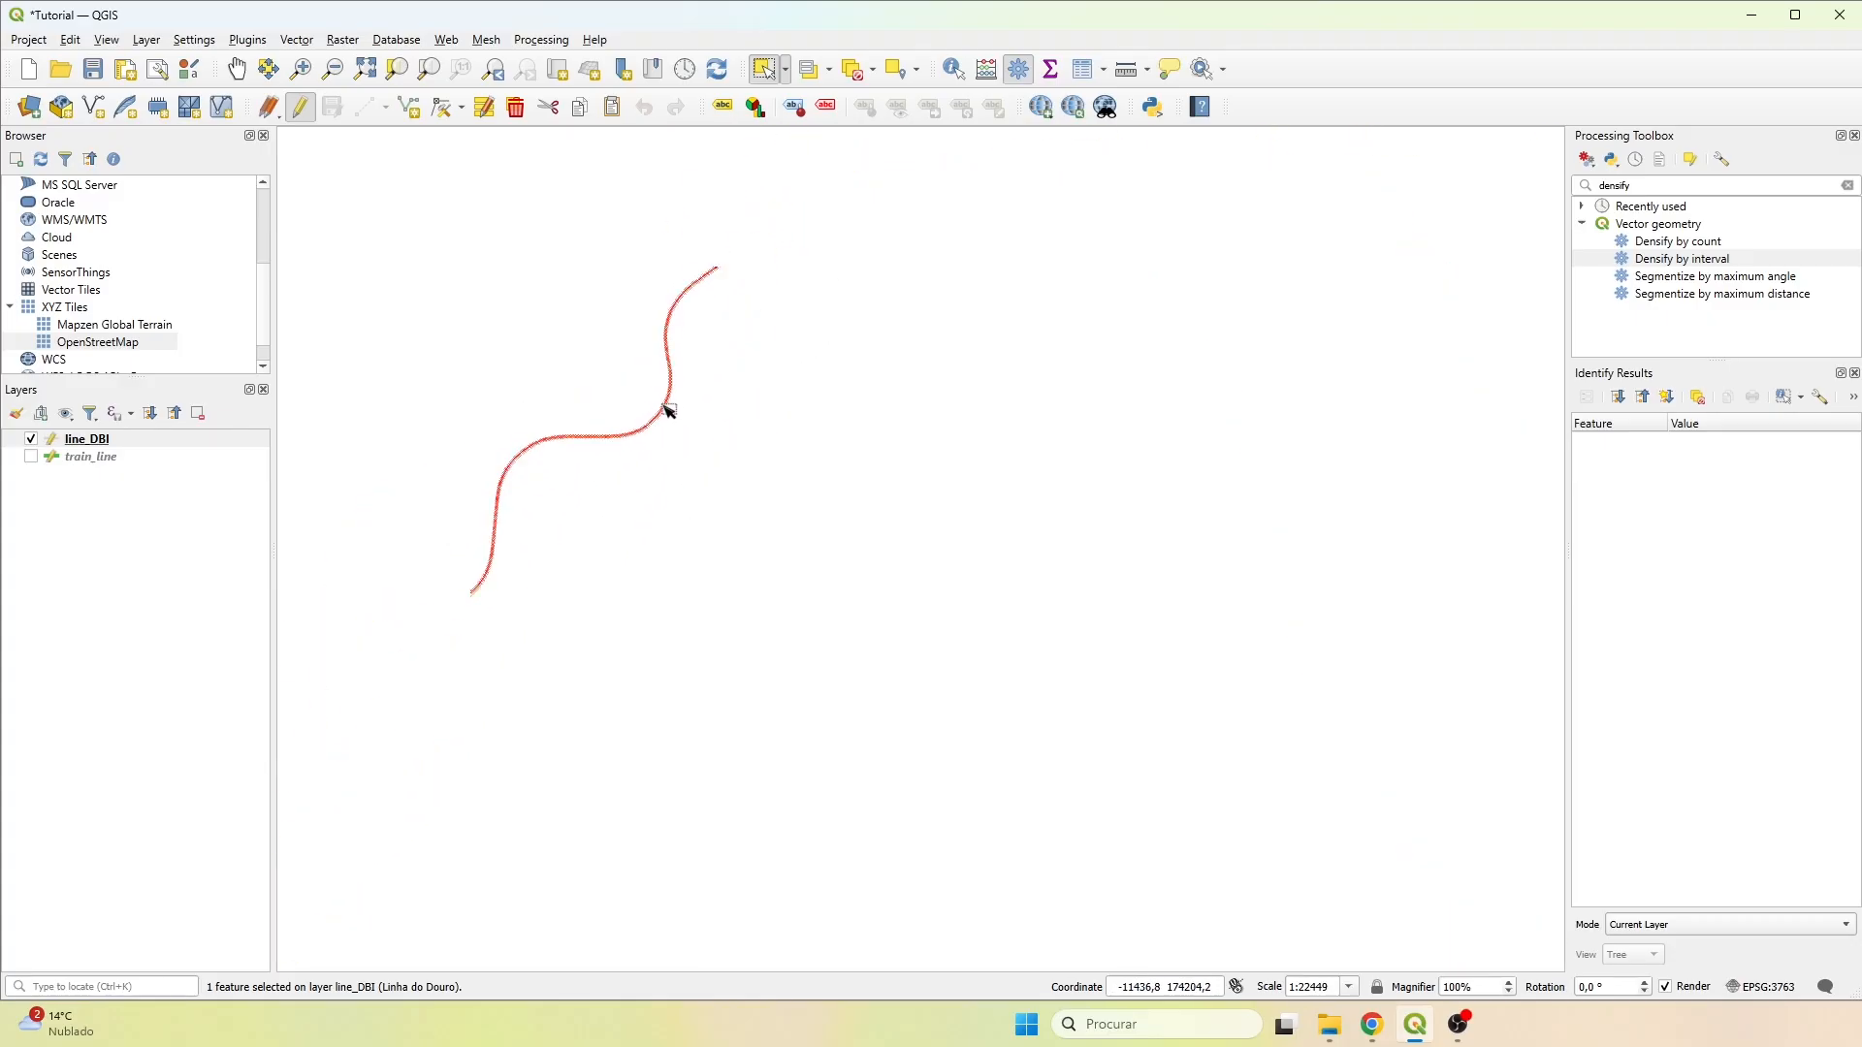
Turn off editing for the train_line and line_DBI layers and deselect the features in all layers.
left_click(56, 456)
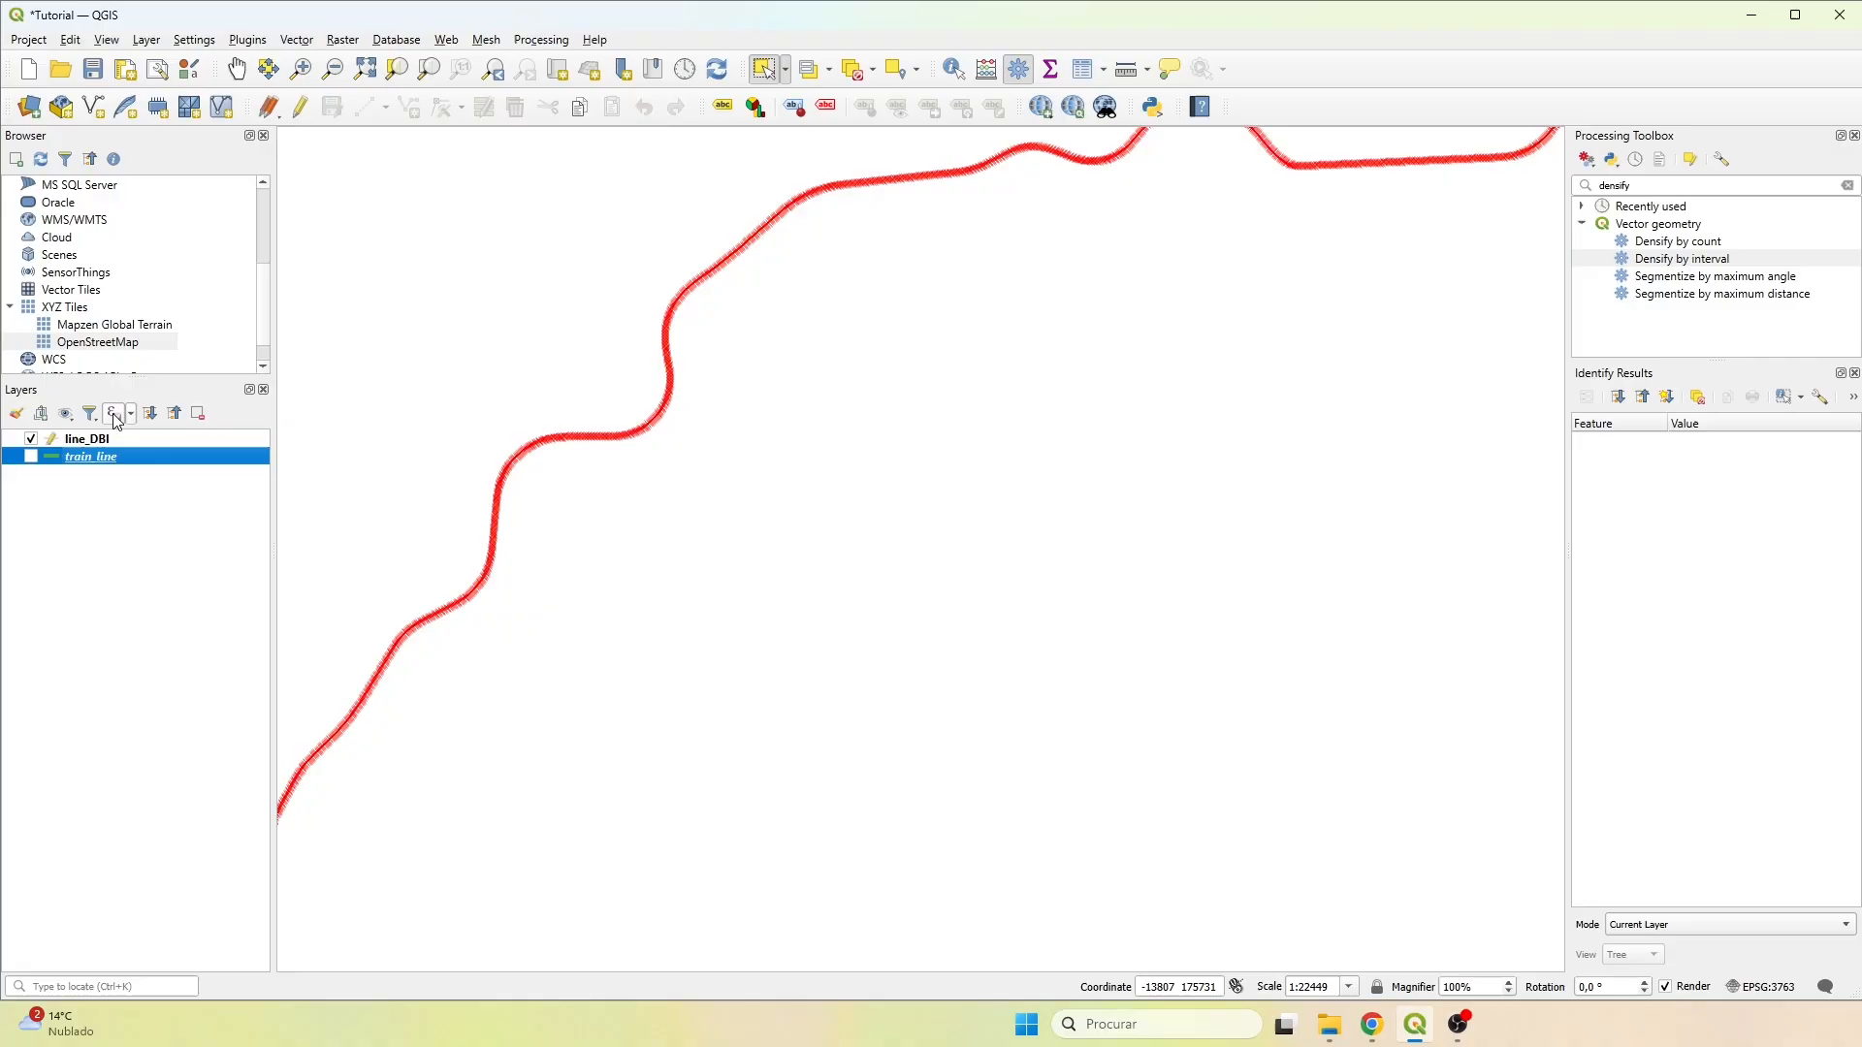
left_click(85, 438)
left_click(269, 107)
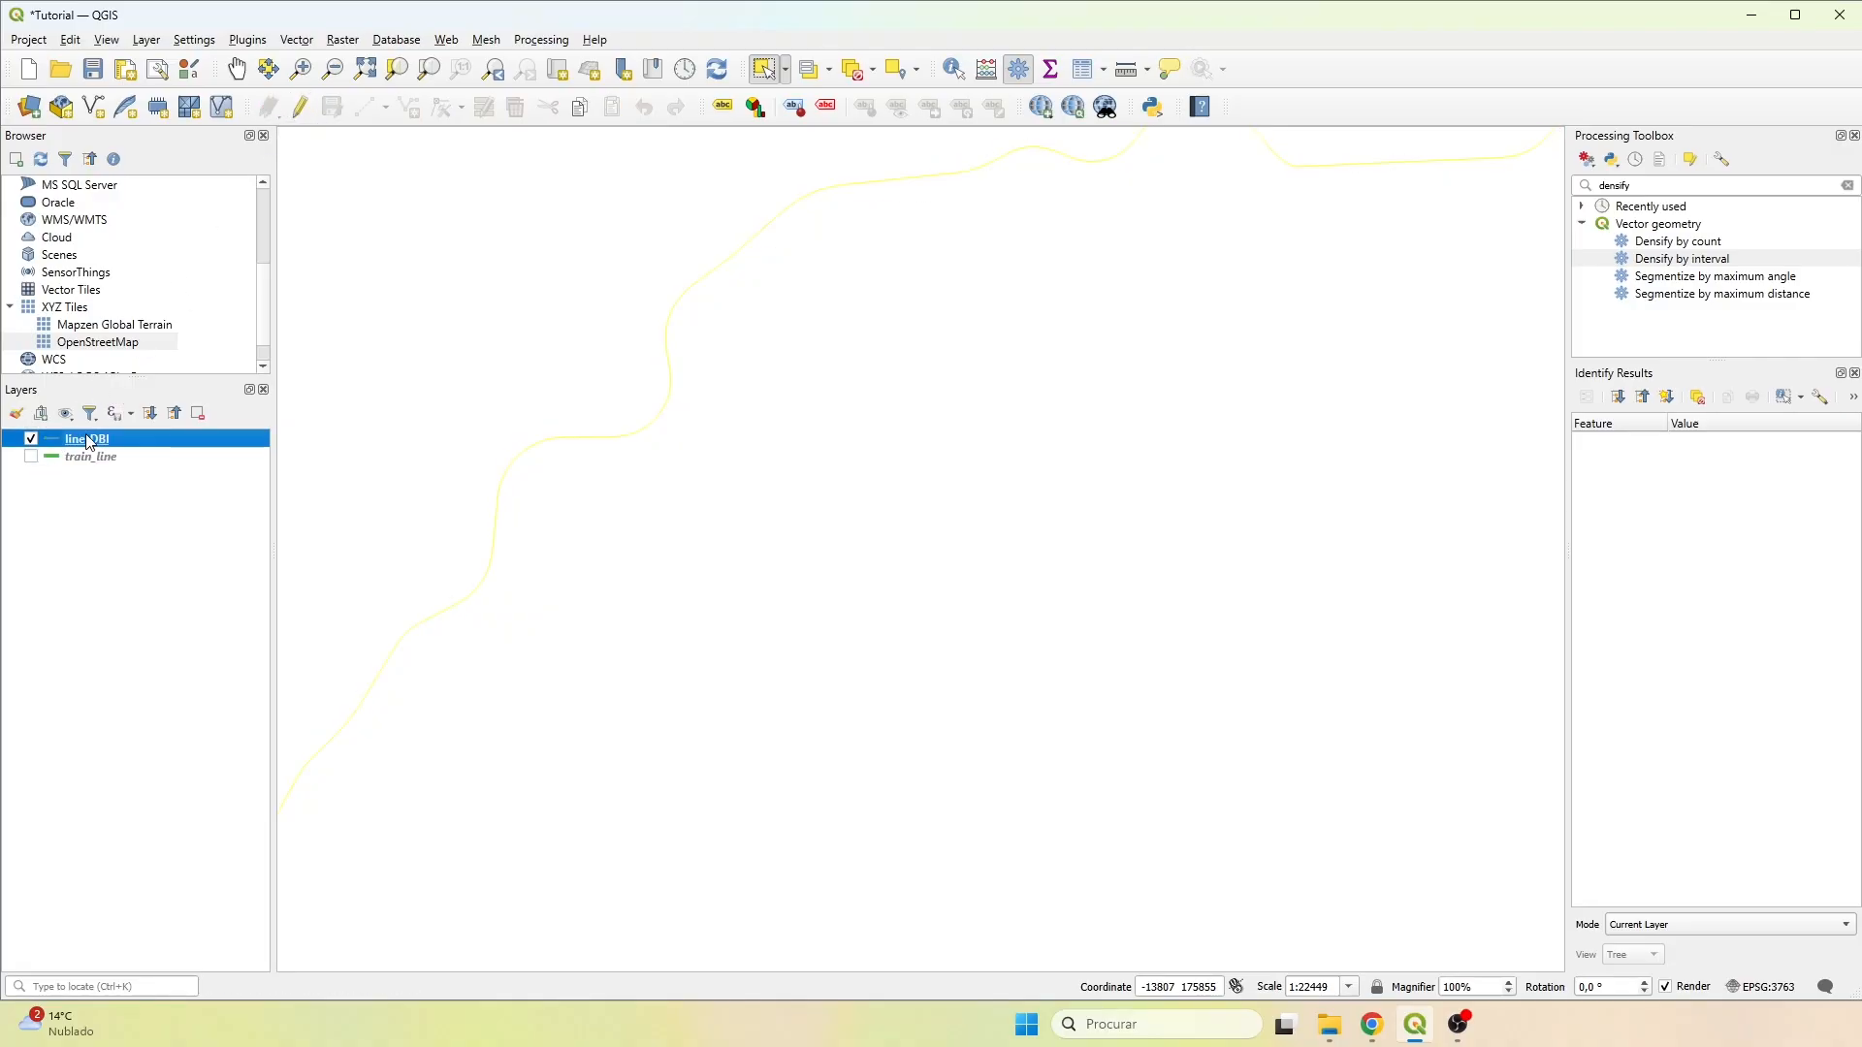
scroll(452, 450, "down", 5)
left_click(868, 68)
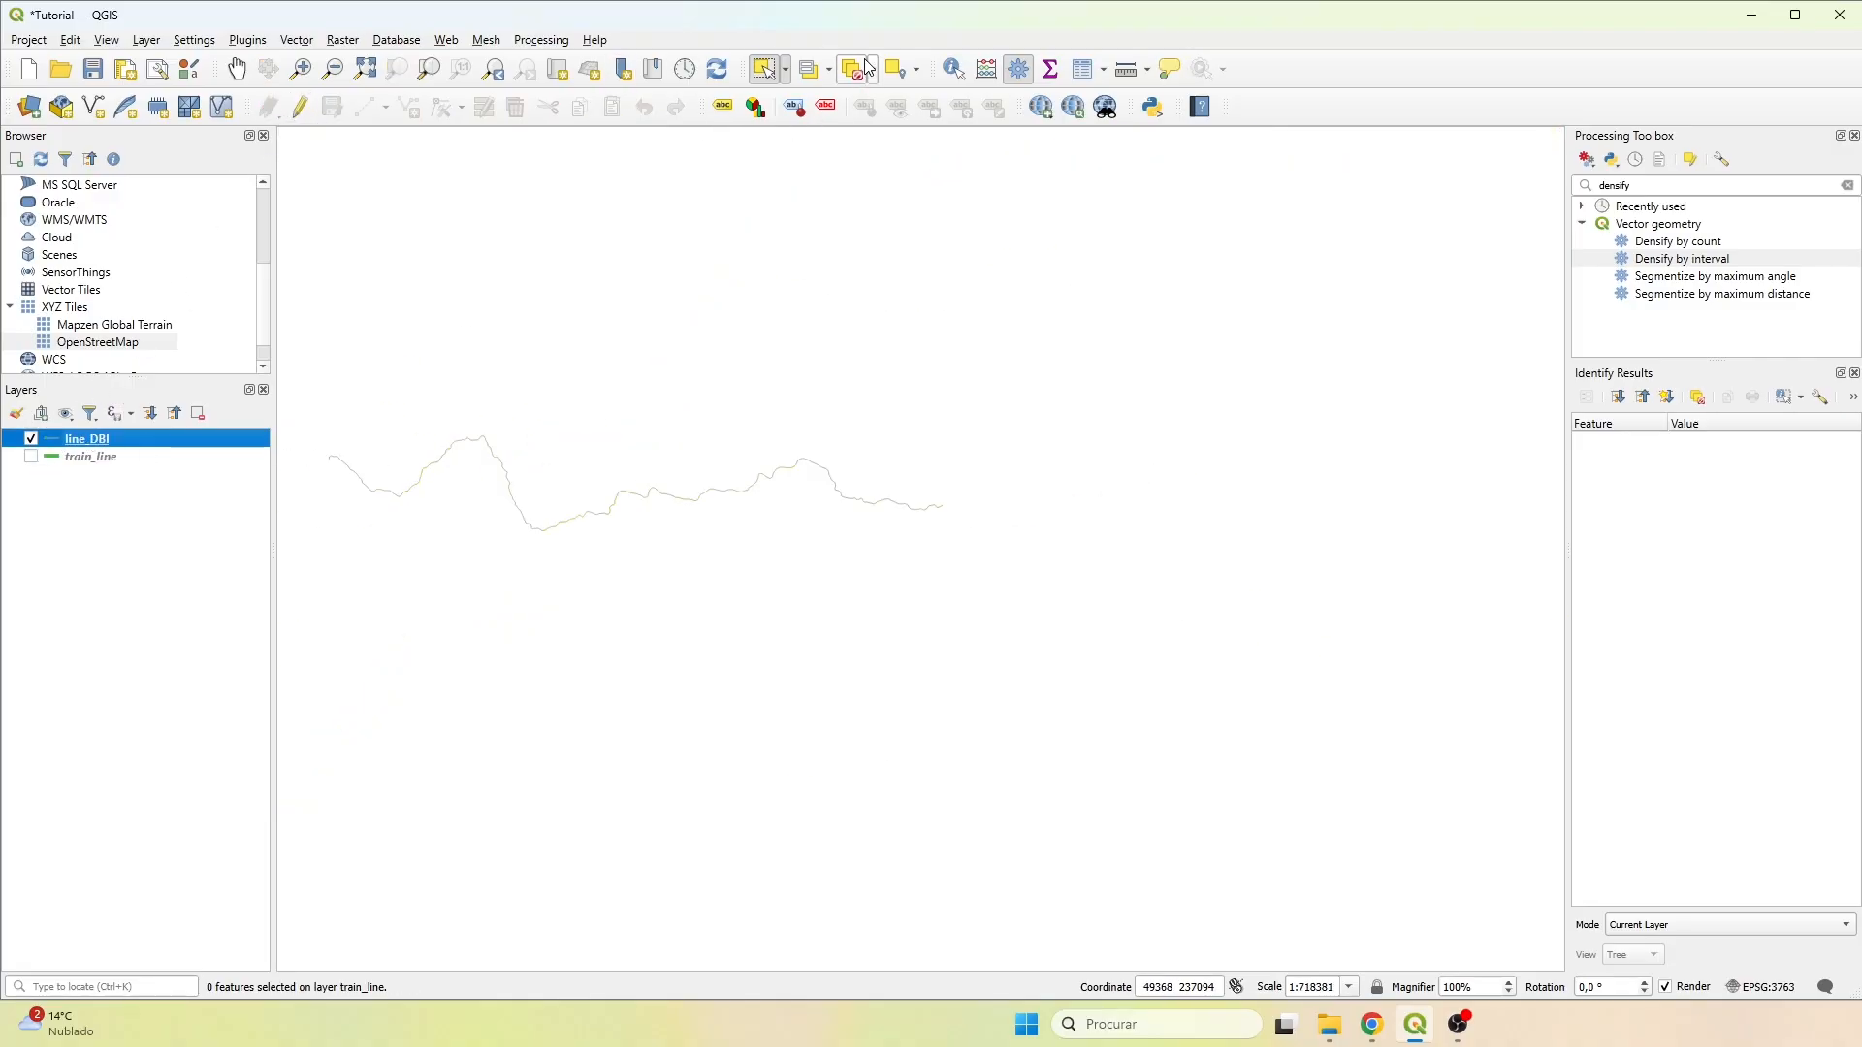
Extract the vertices of line_DBI with Extract vertices, saving the points as shapefile line_dbi_EV in the Results folder.
left_click_drag(392, 532, 729, 546)
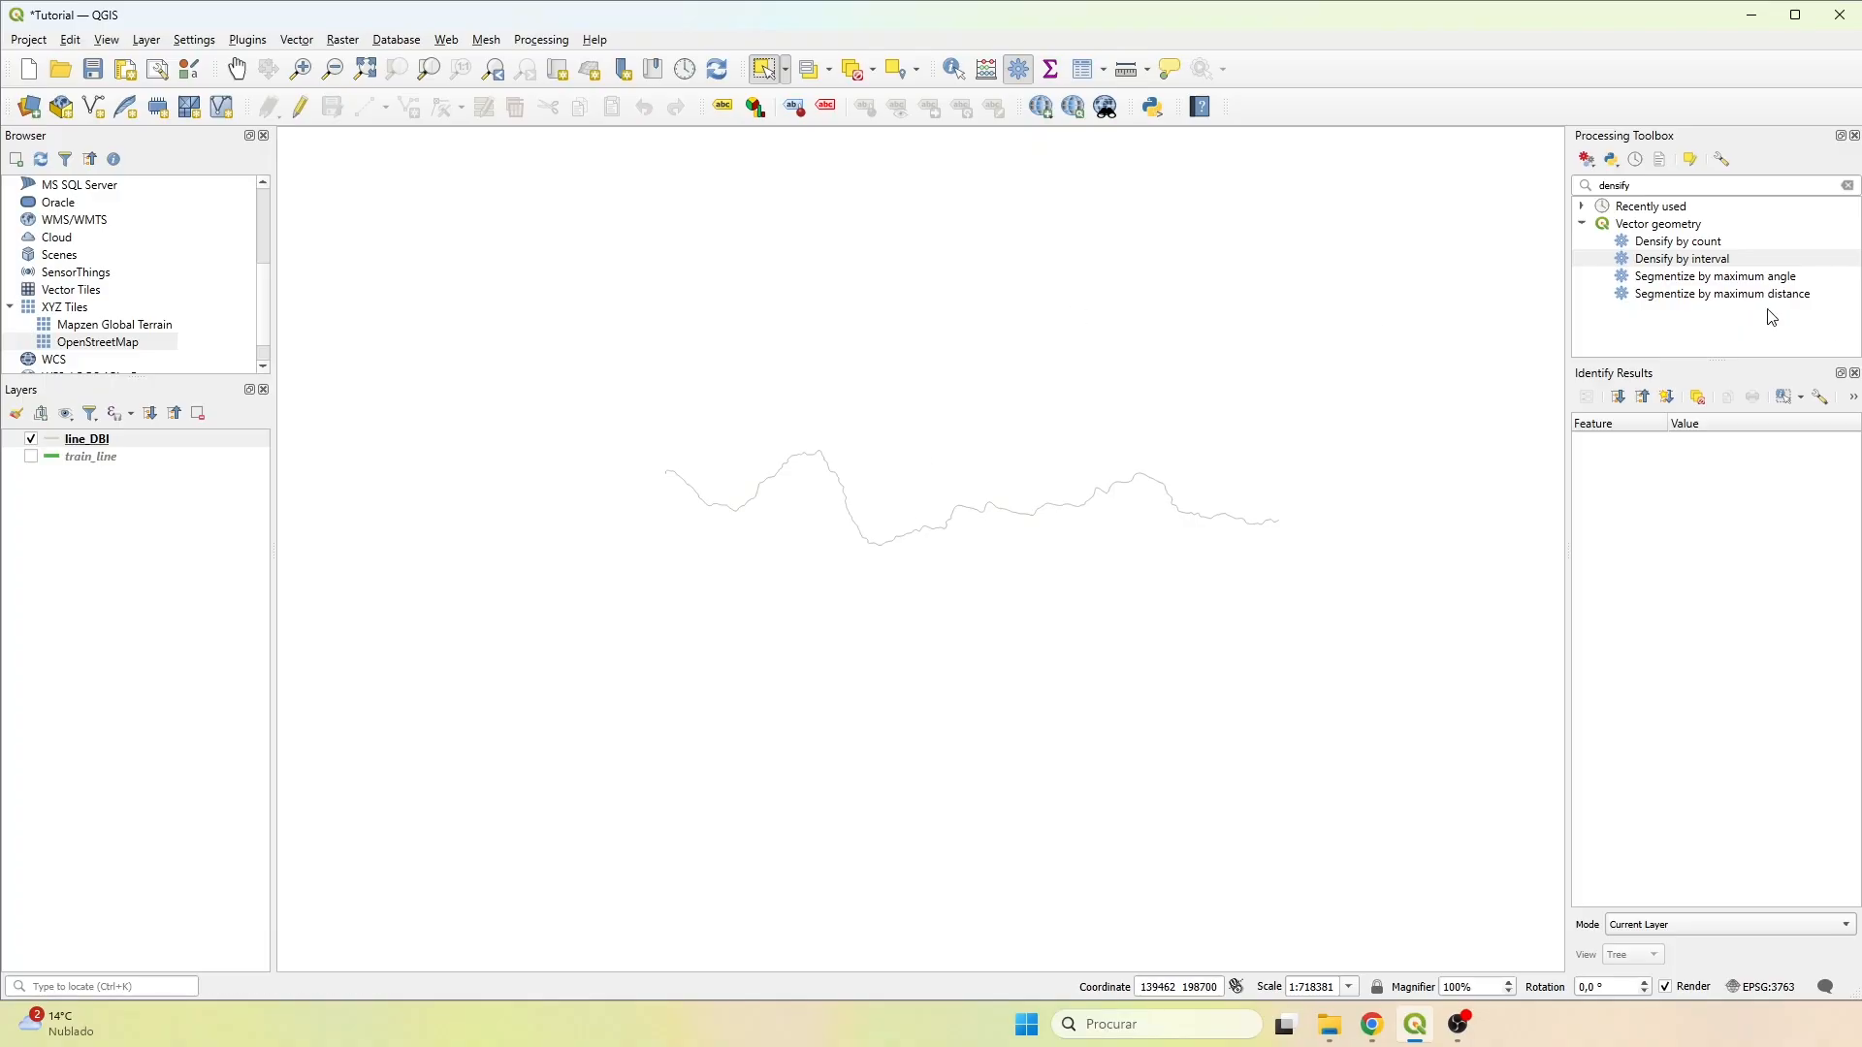
left_click(1672, 187)
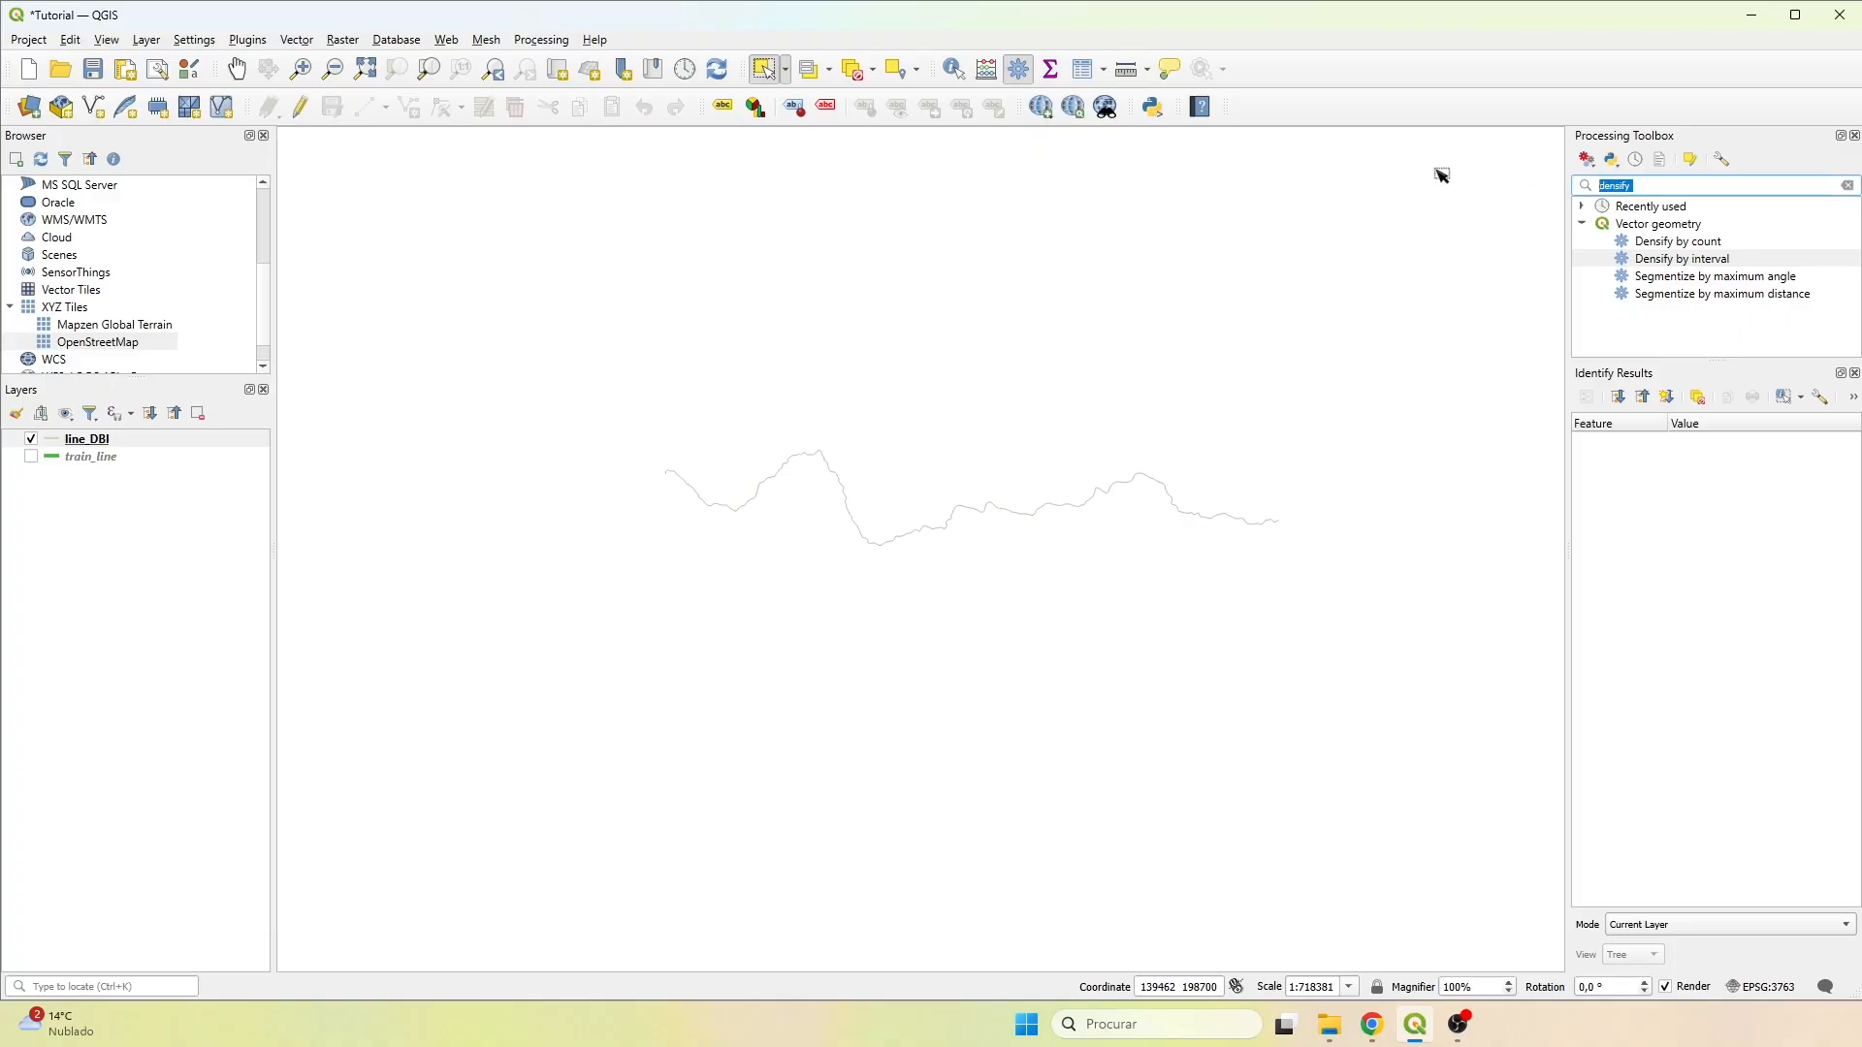
type("extract")
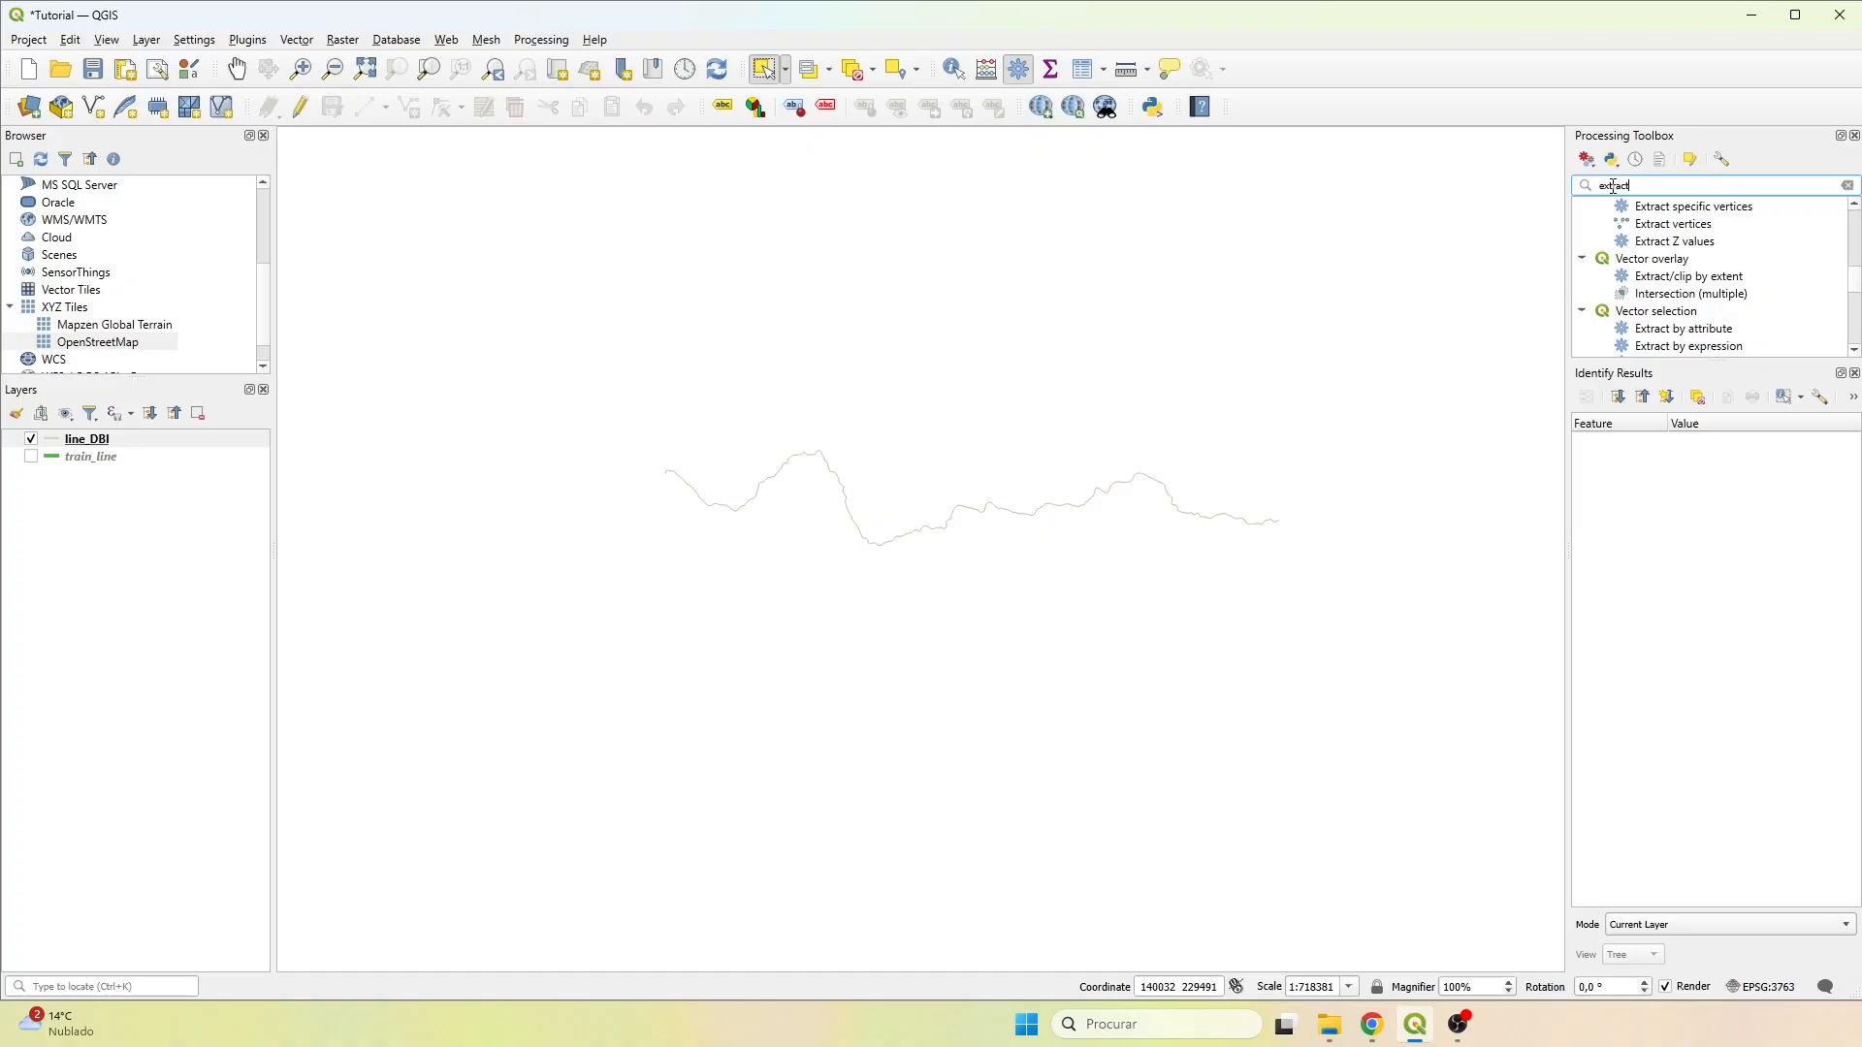
double_click(1671, 229)
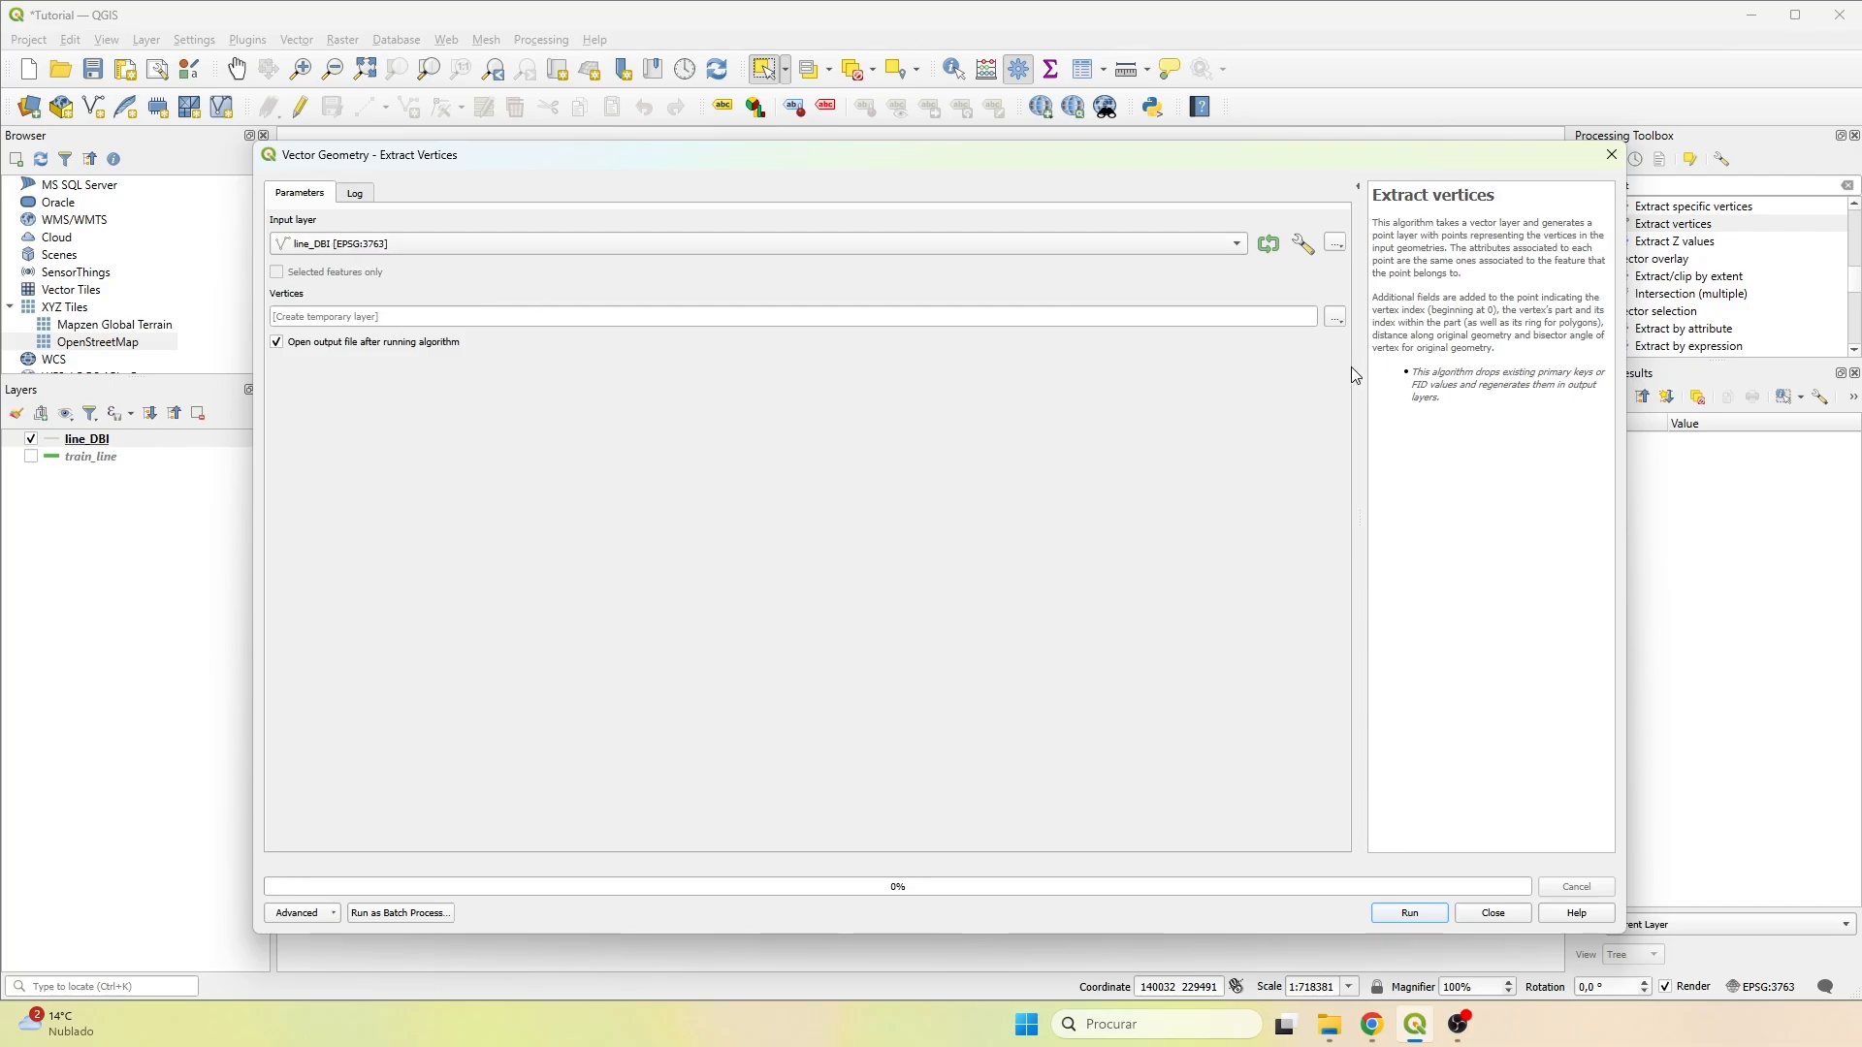
left_click(1336, 317)
left_click(1378, 374)
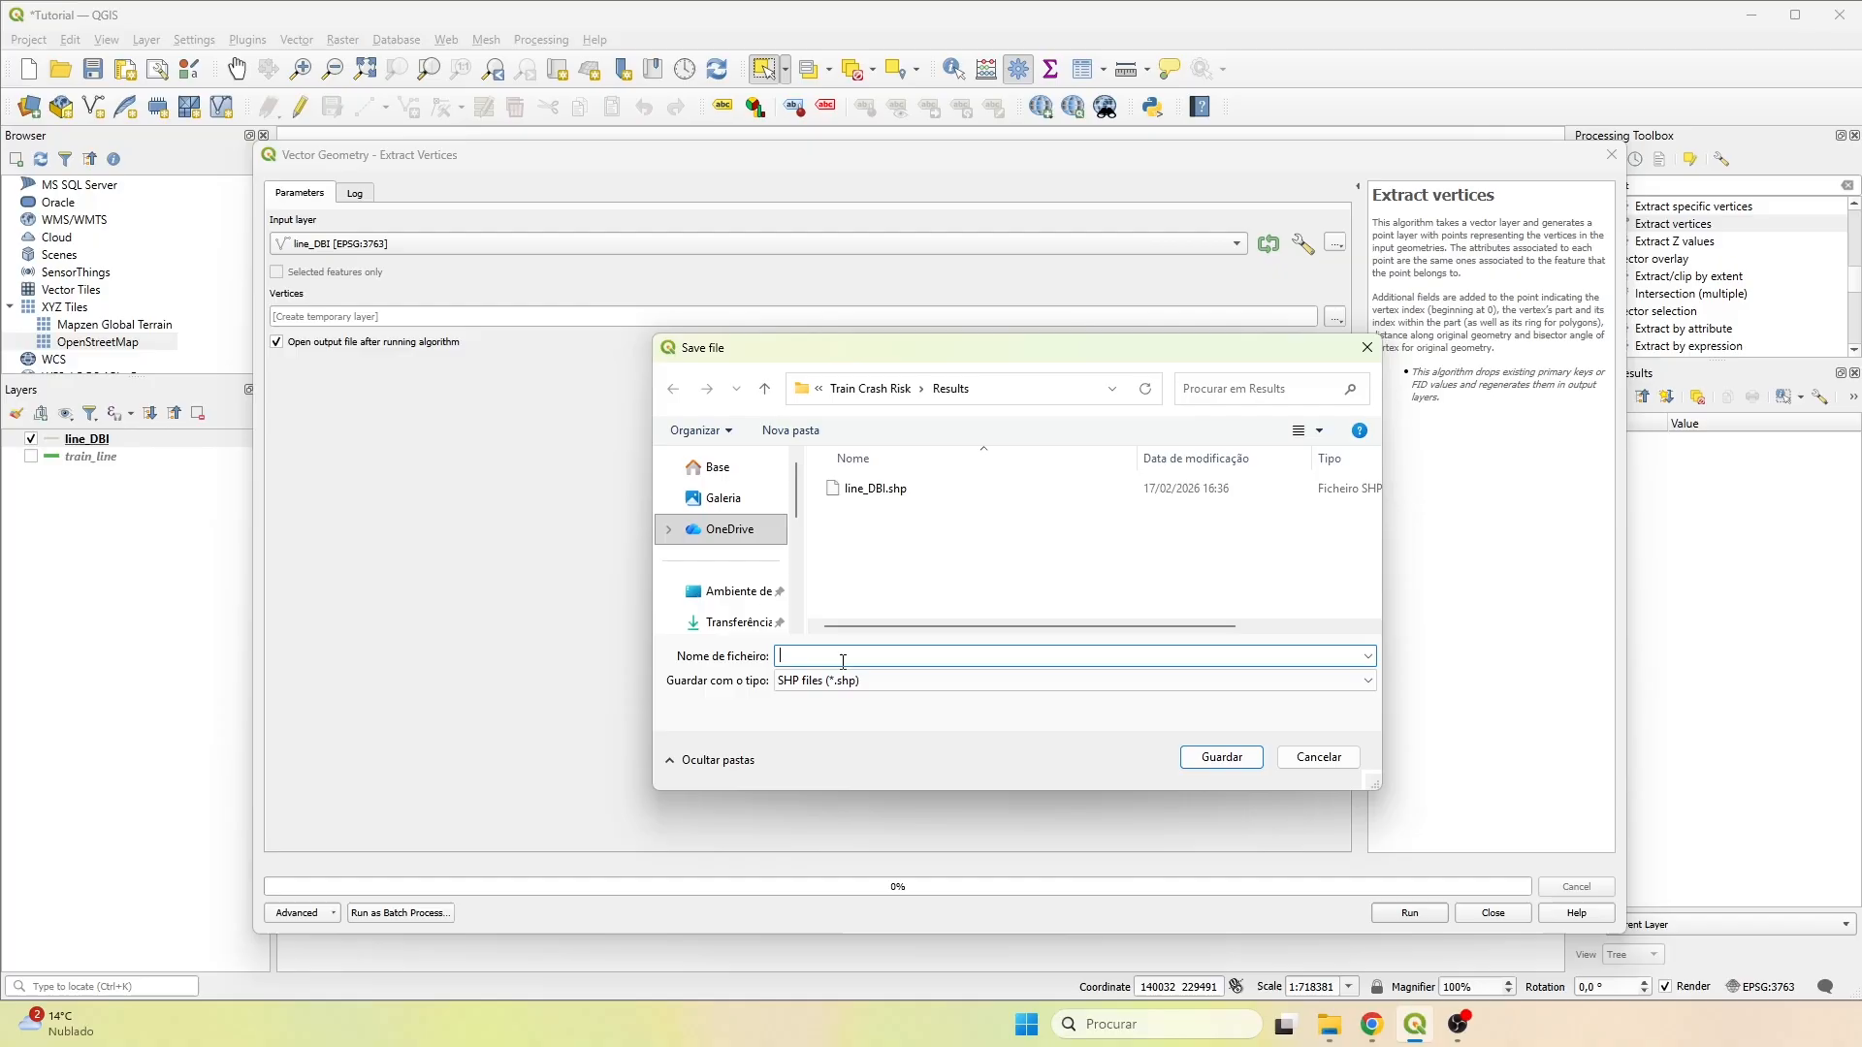
type("line_dbi")
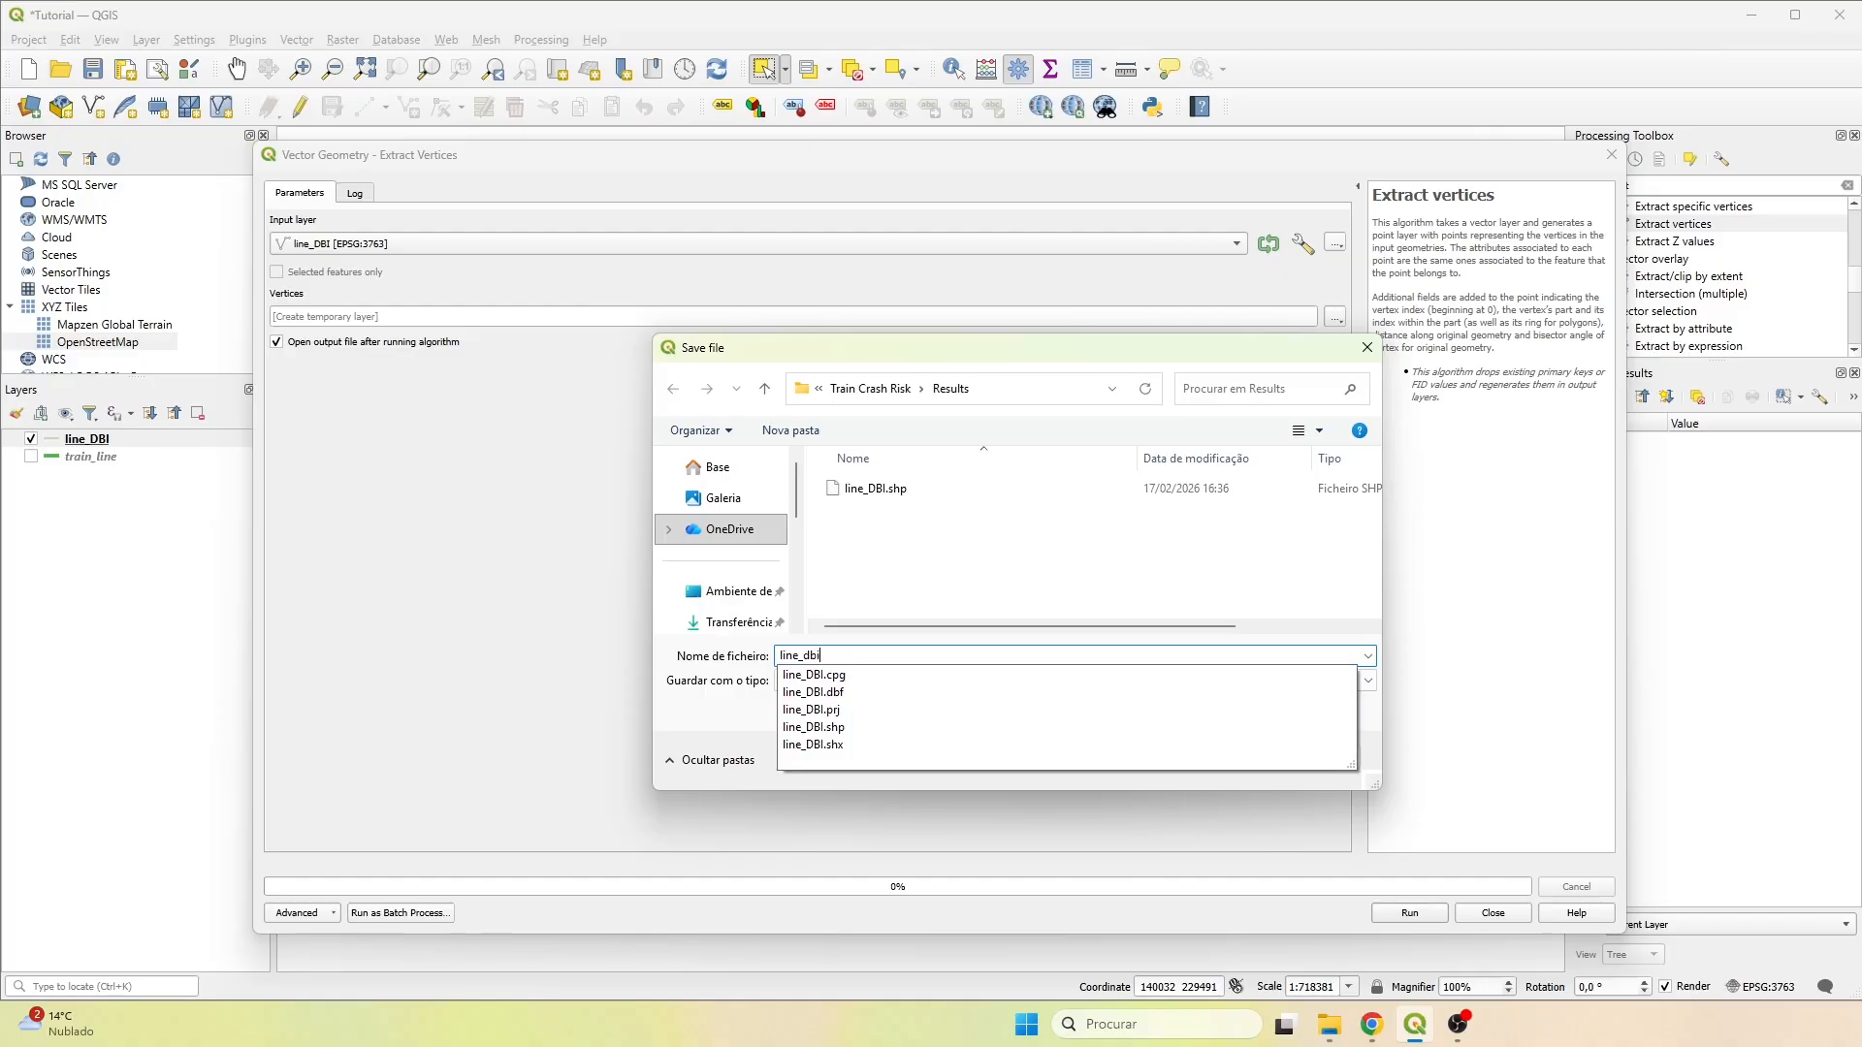
type("_EV")
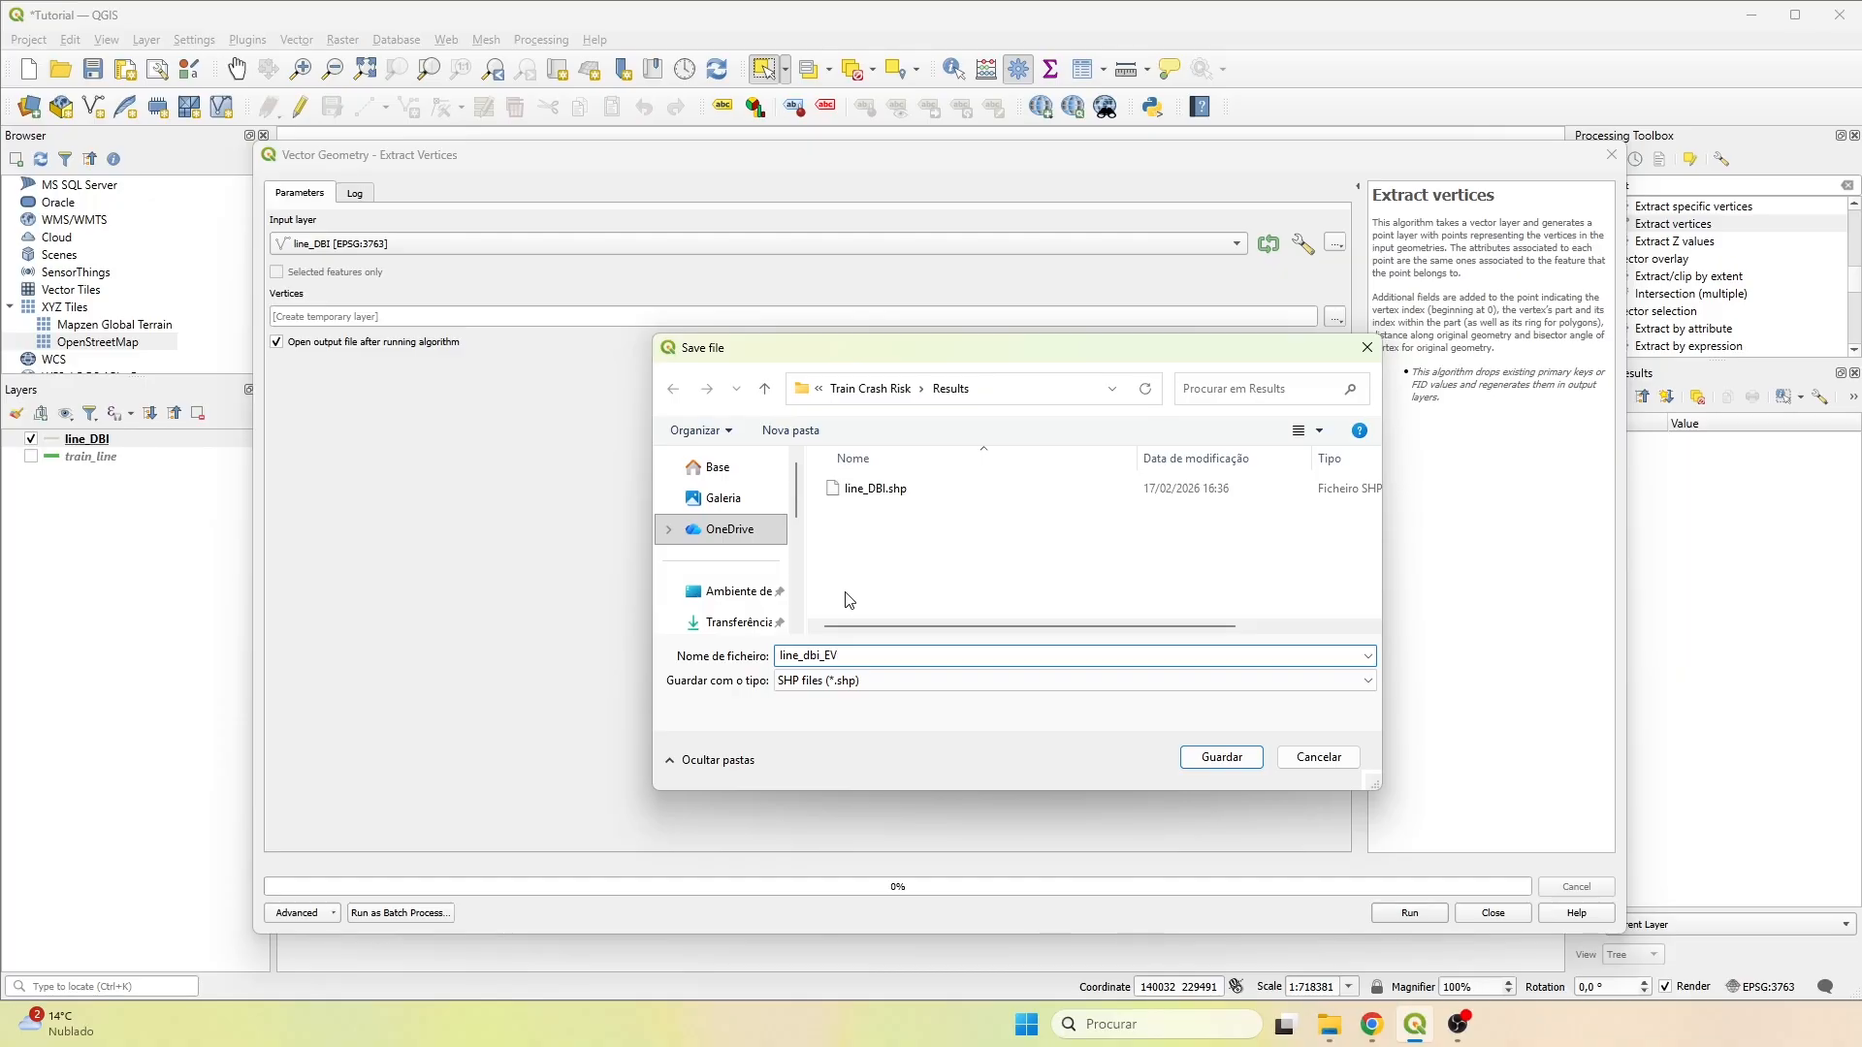
left_click(1220, 757)
left_click(1411, 915)
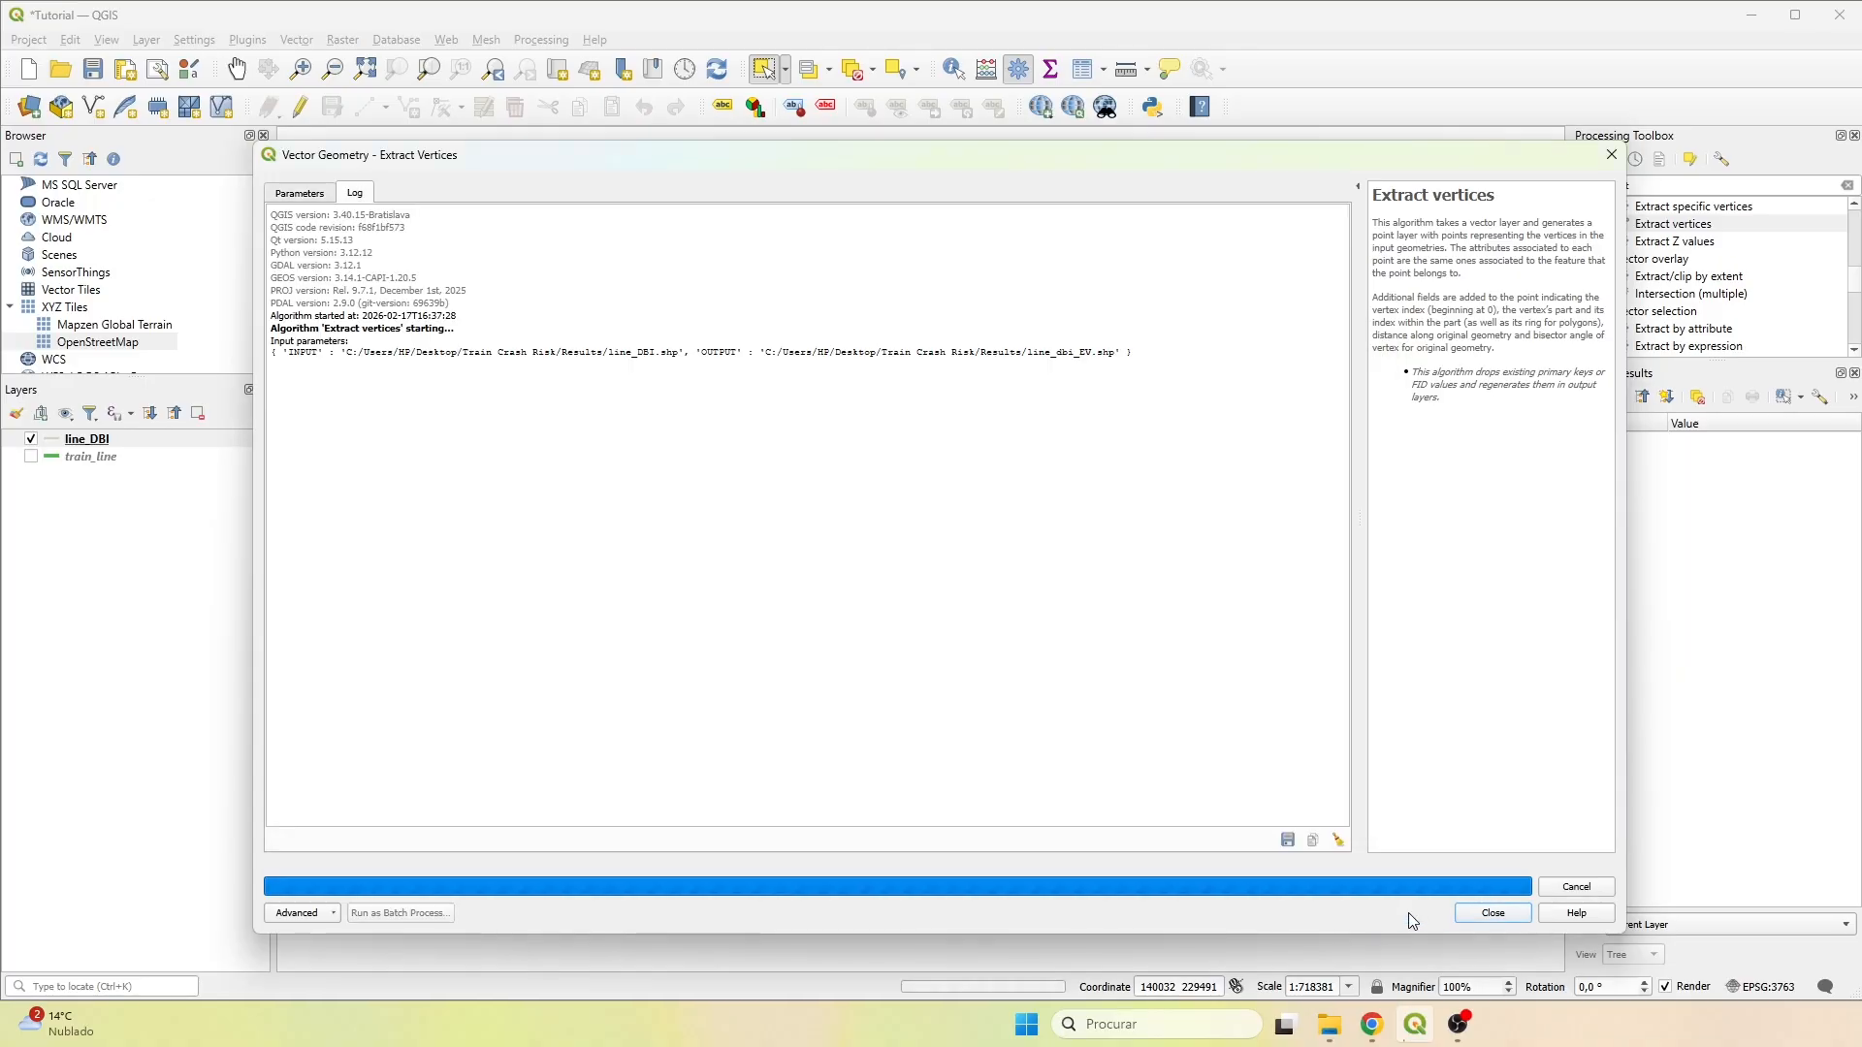
left_click(1498, 924)
Hide the line_DBI layer and inspect the extracted points of line_dbi_EV up close along the route.
left_click(31, 456)
left_click(95, 438)
scroll(698, 935, "up", 10)
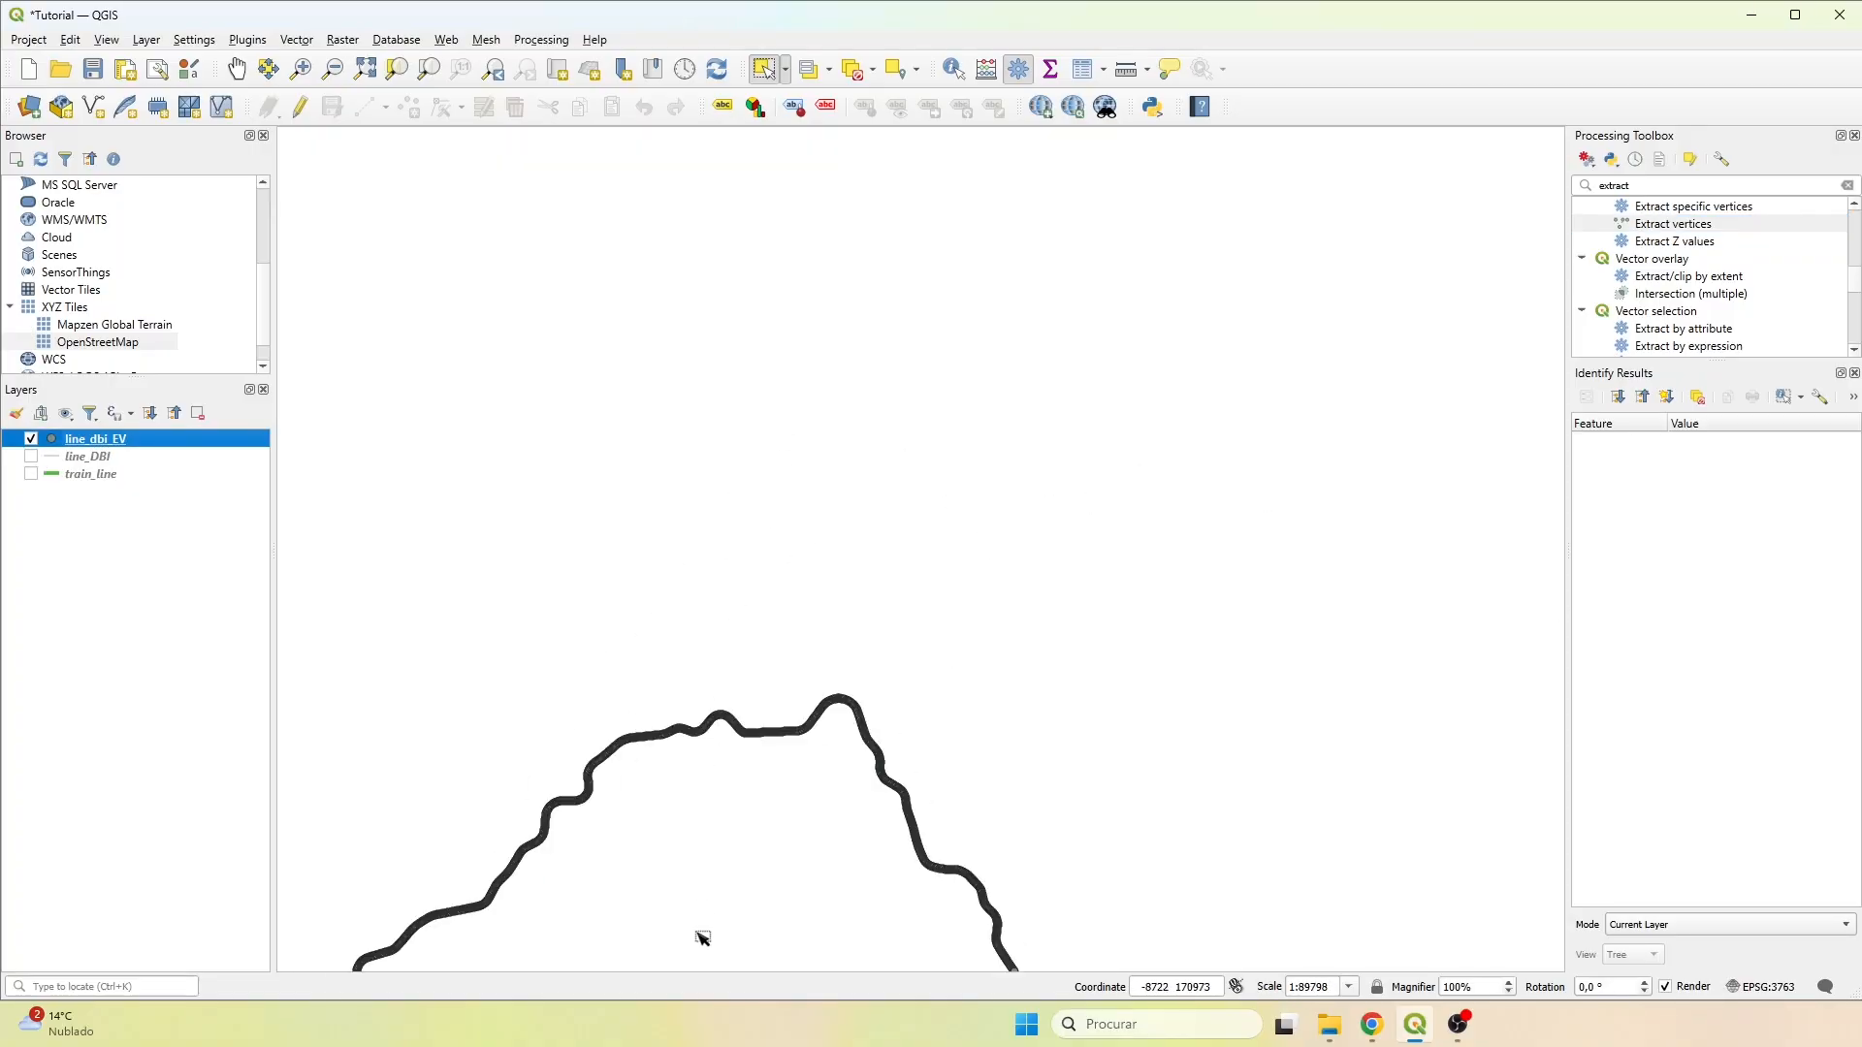
scroll(549, 382, "down", 2)
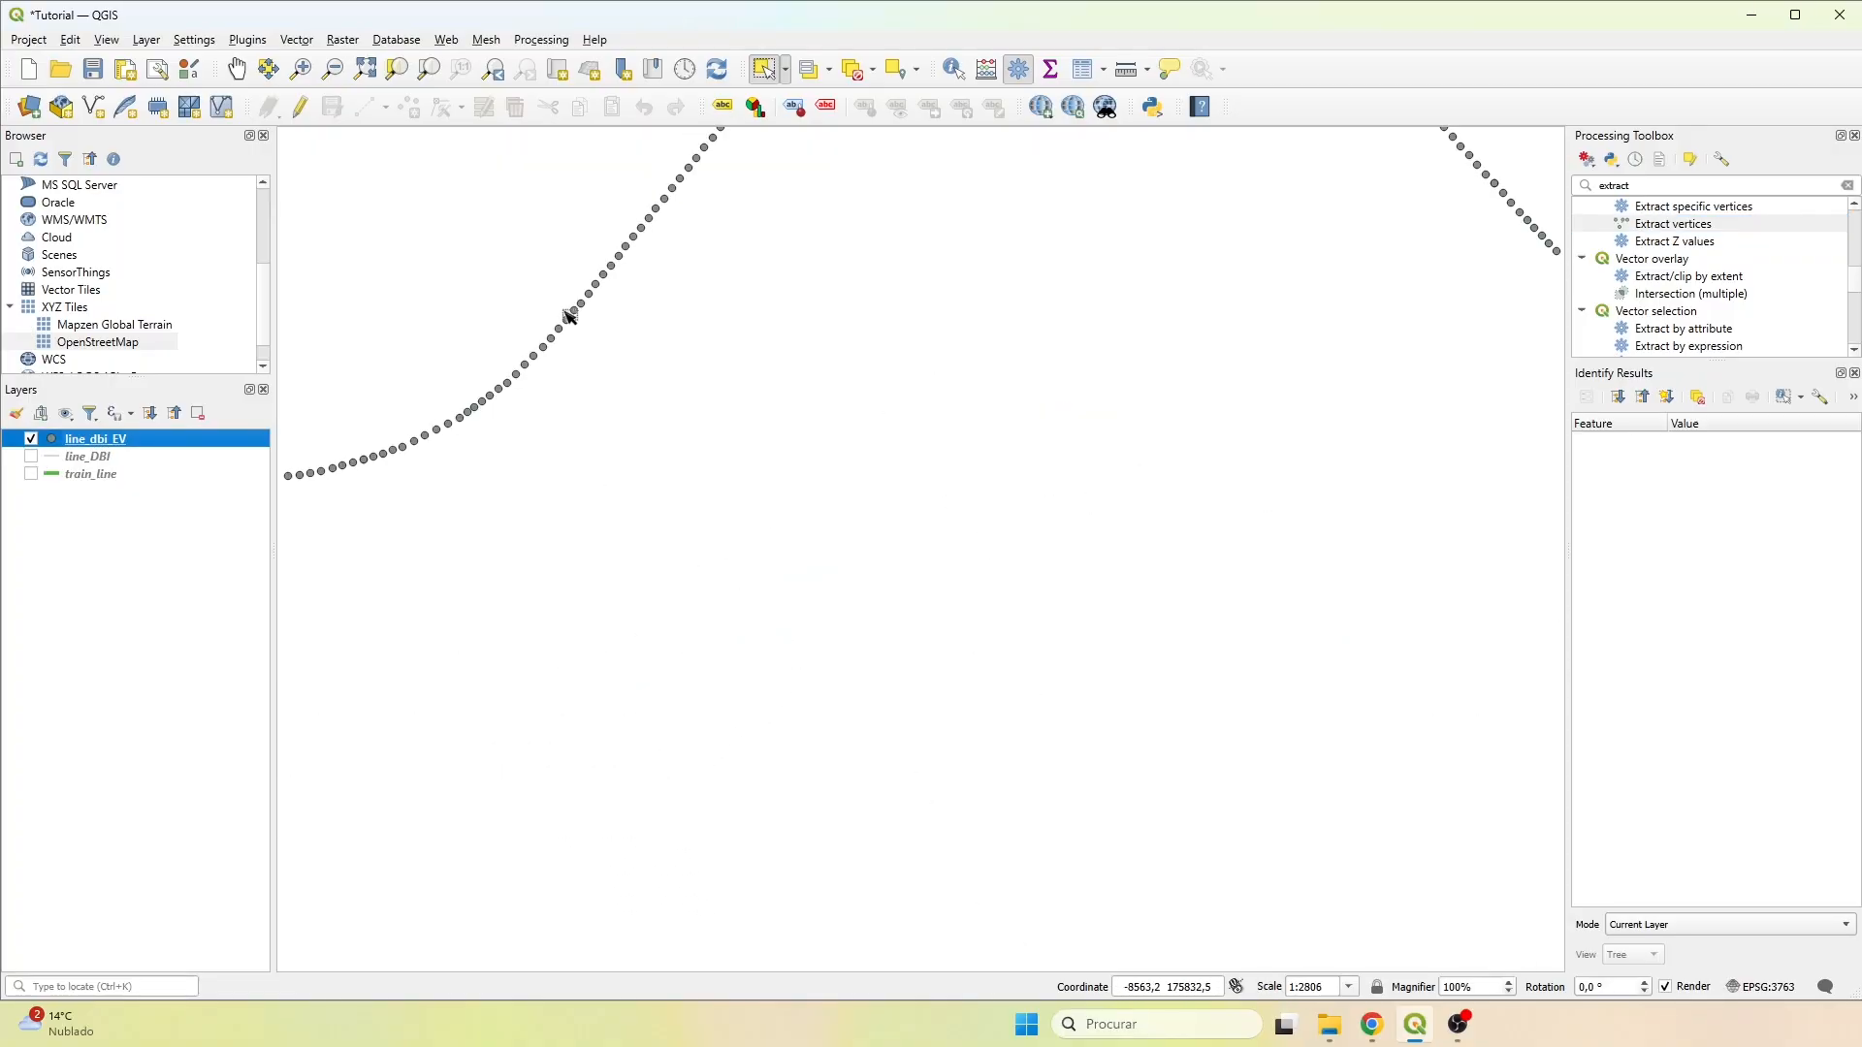
left_click_drag(620, 320, 419, 714)
scroll(906, 333, "down", 6)
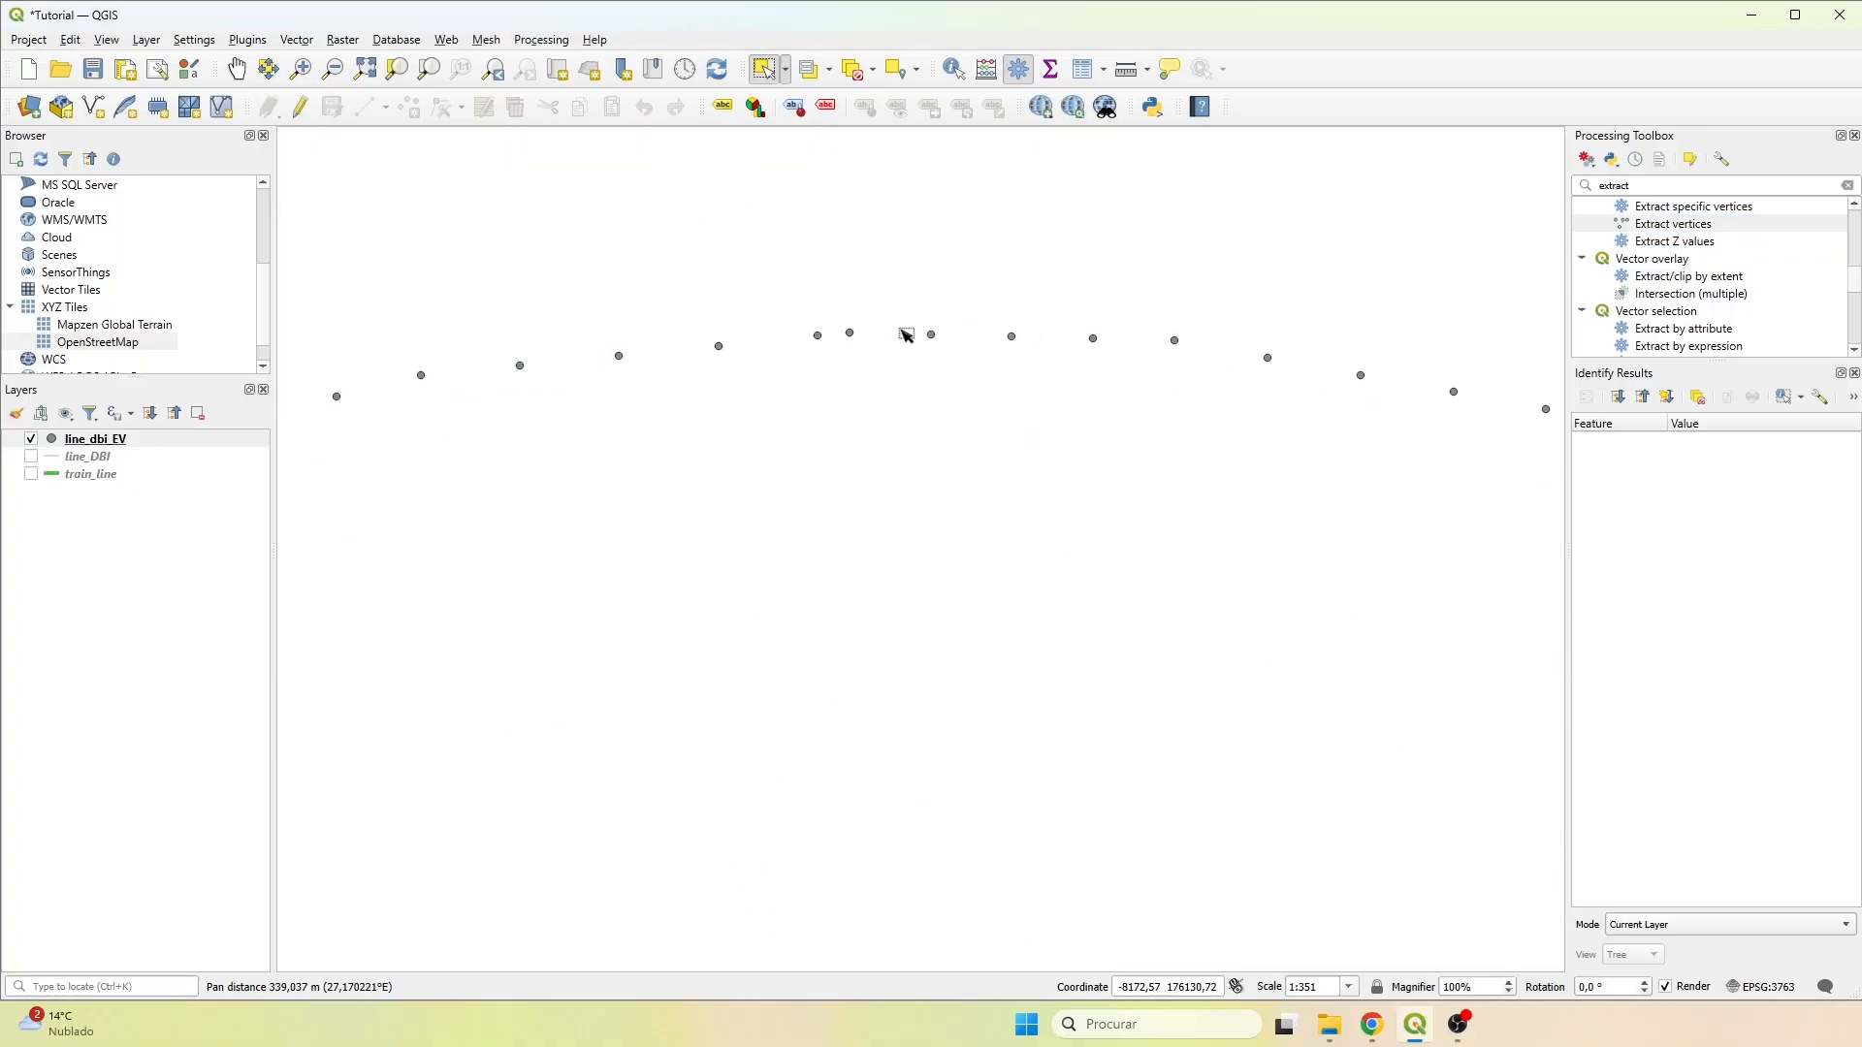
scroll(1164, 441, "down", 2)
left_click_drag(1209, 428, 724, 420)
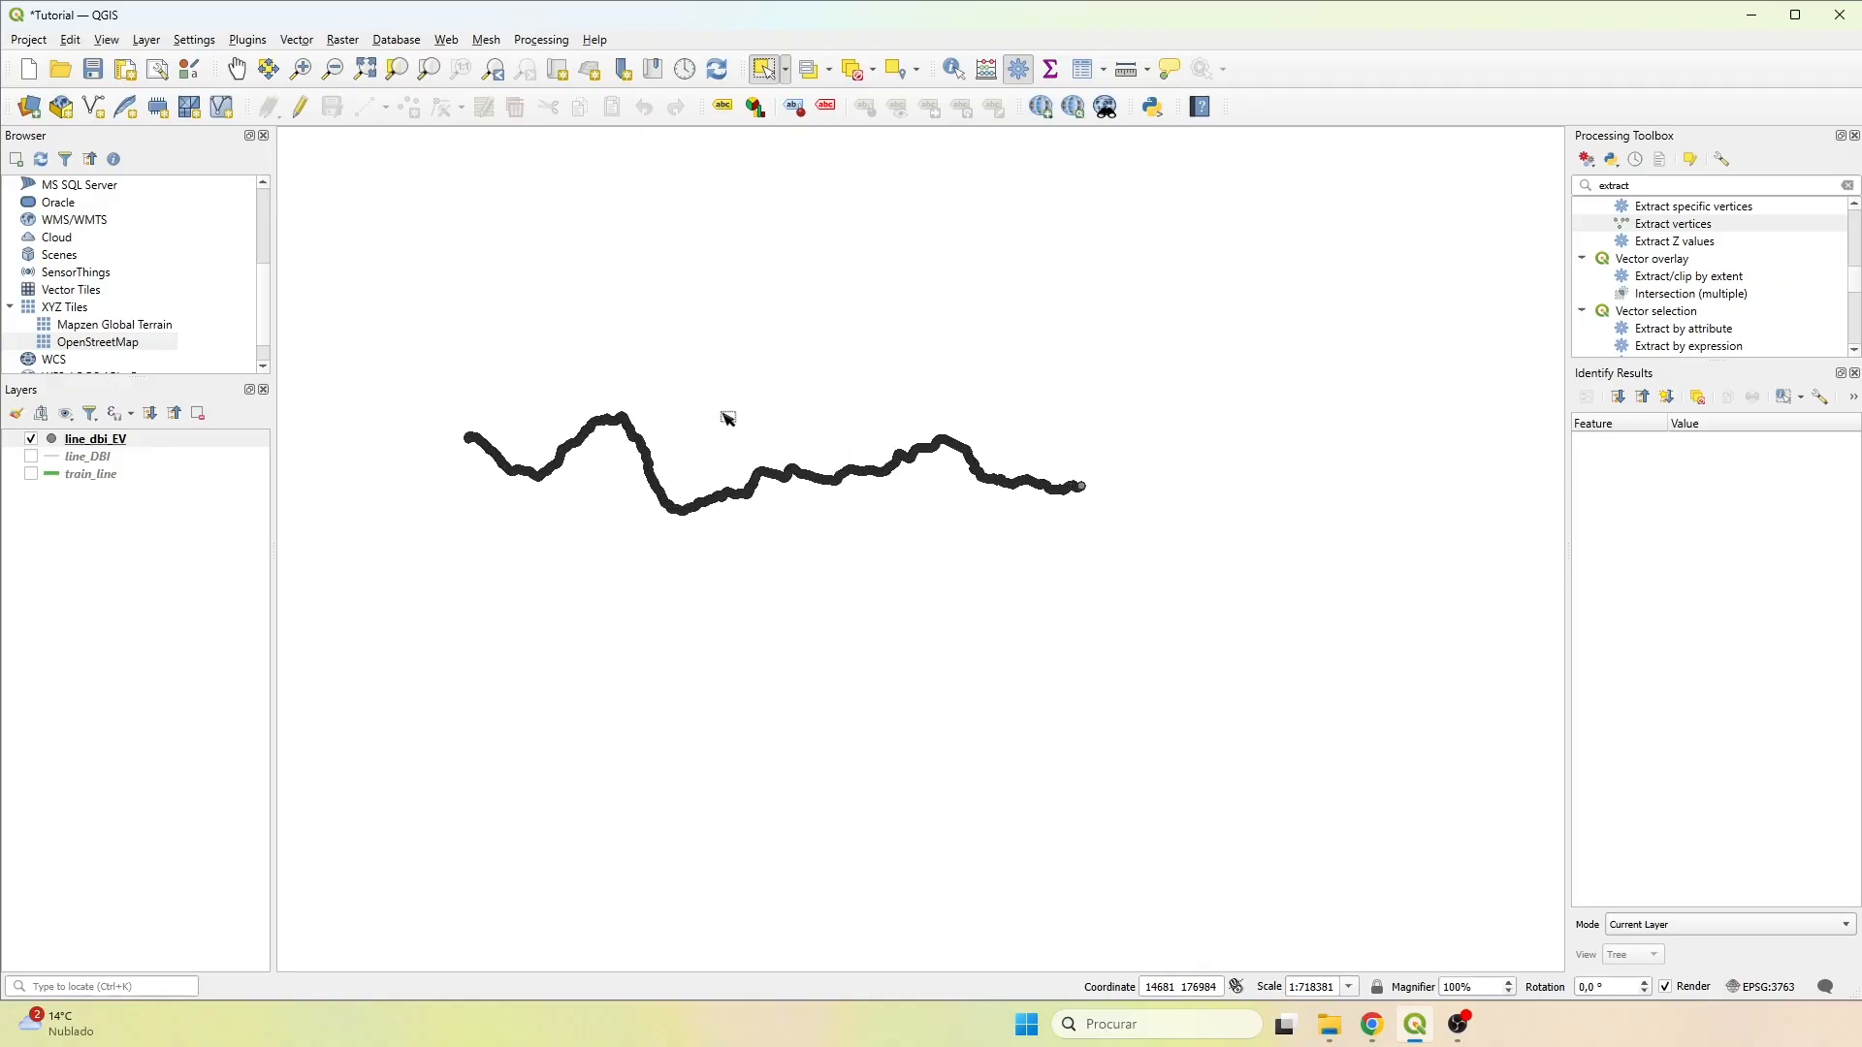
Review the attribute table of line_dbi_EV, sorting it by the distance and angle fields.
right_click(86, 439)
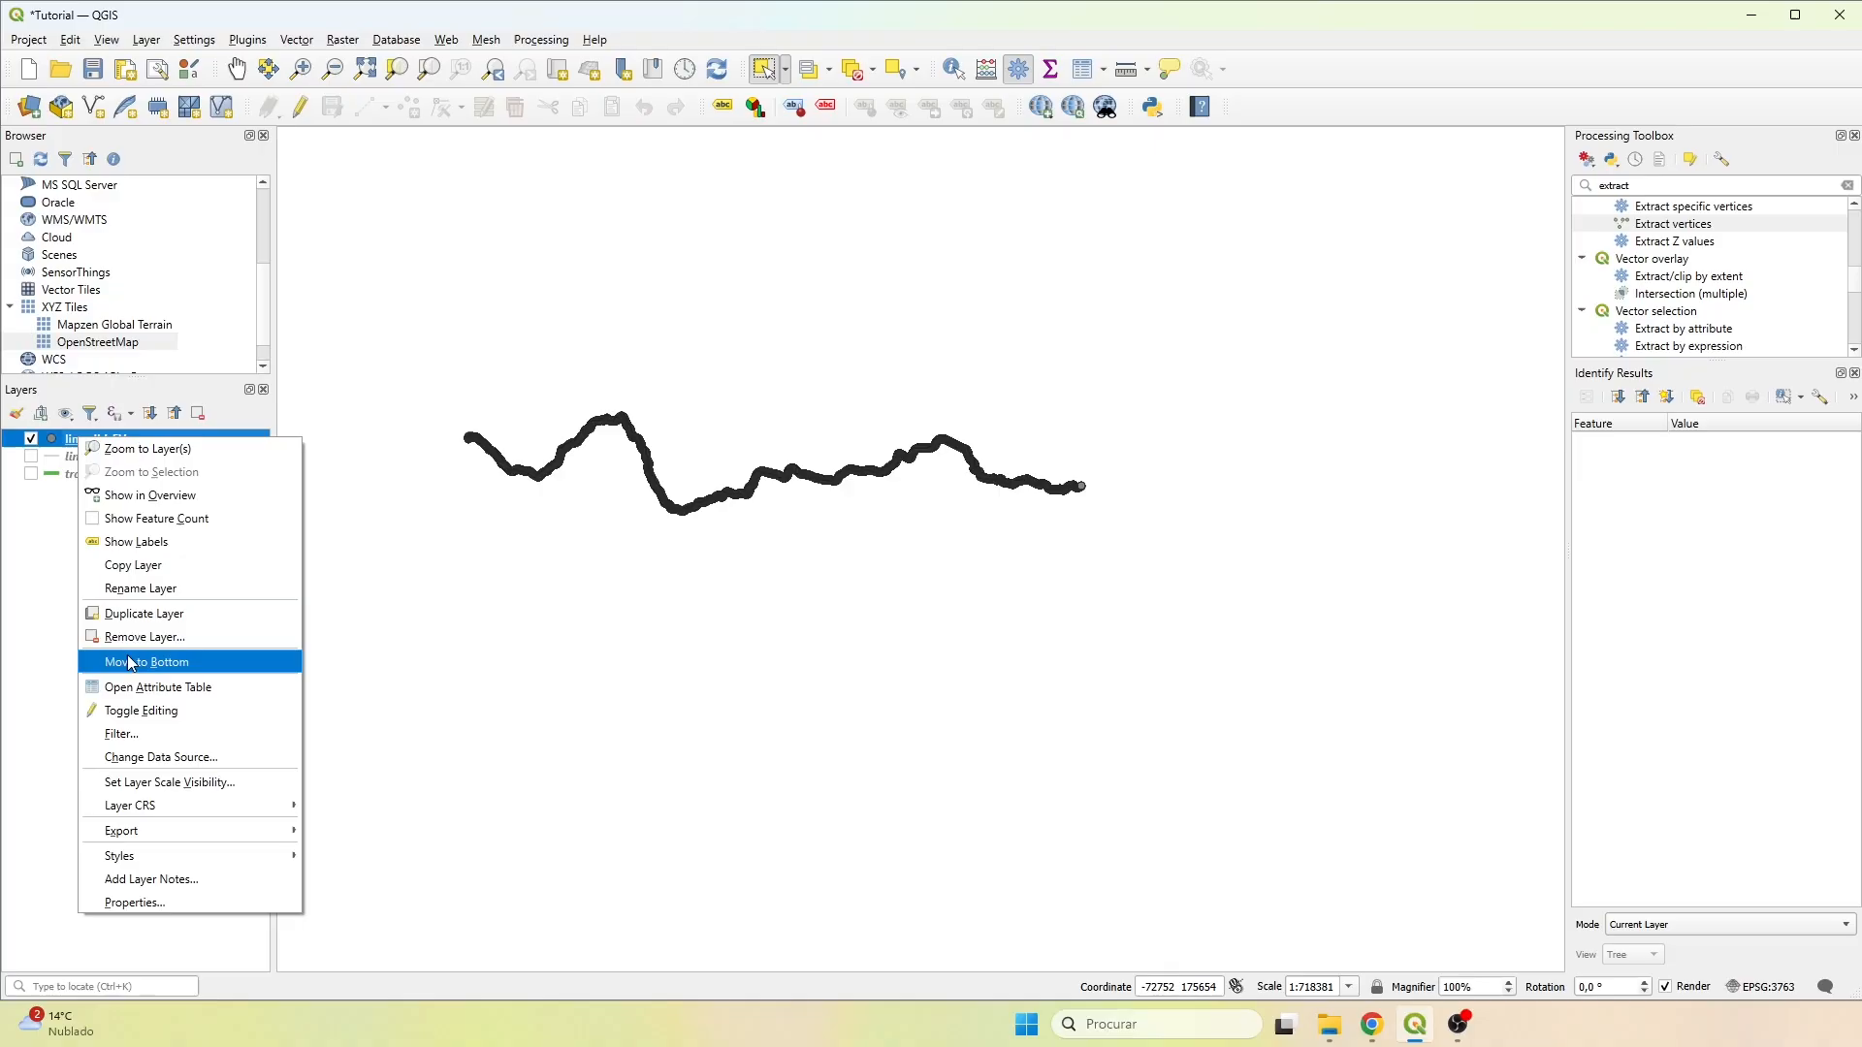
left_click(133, 689)
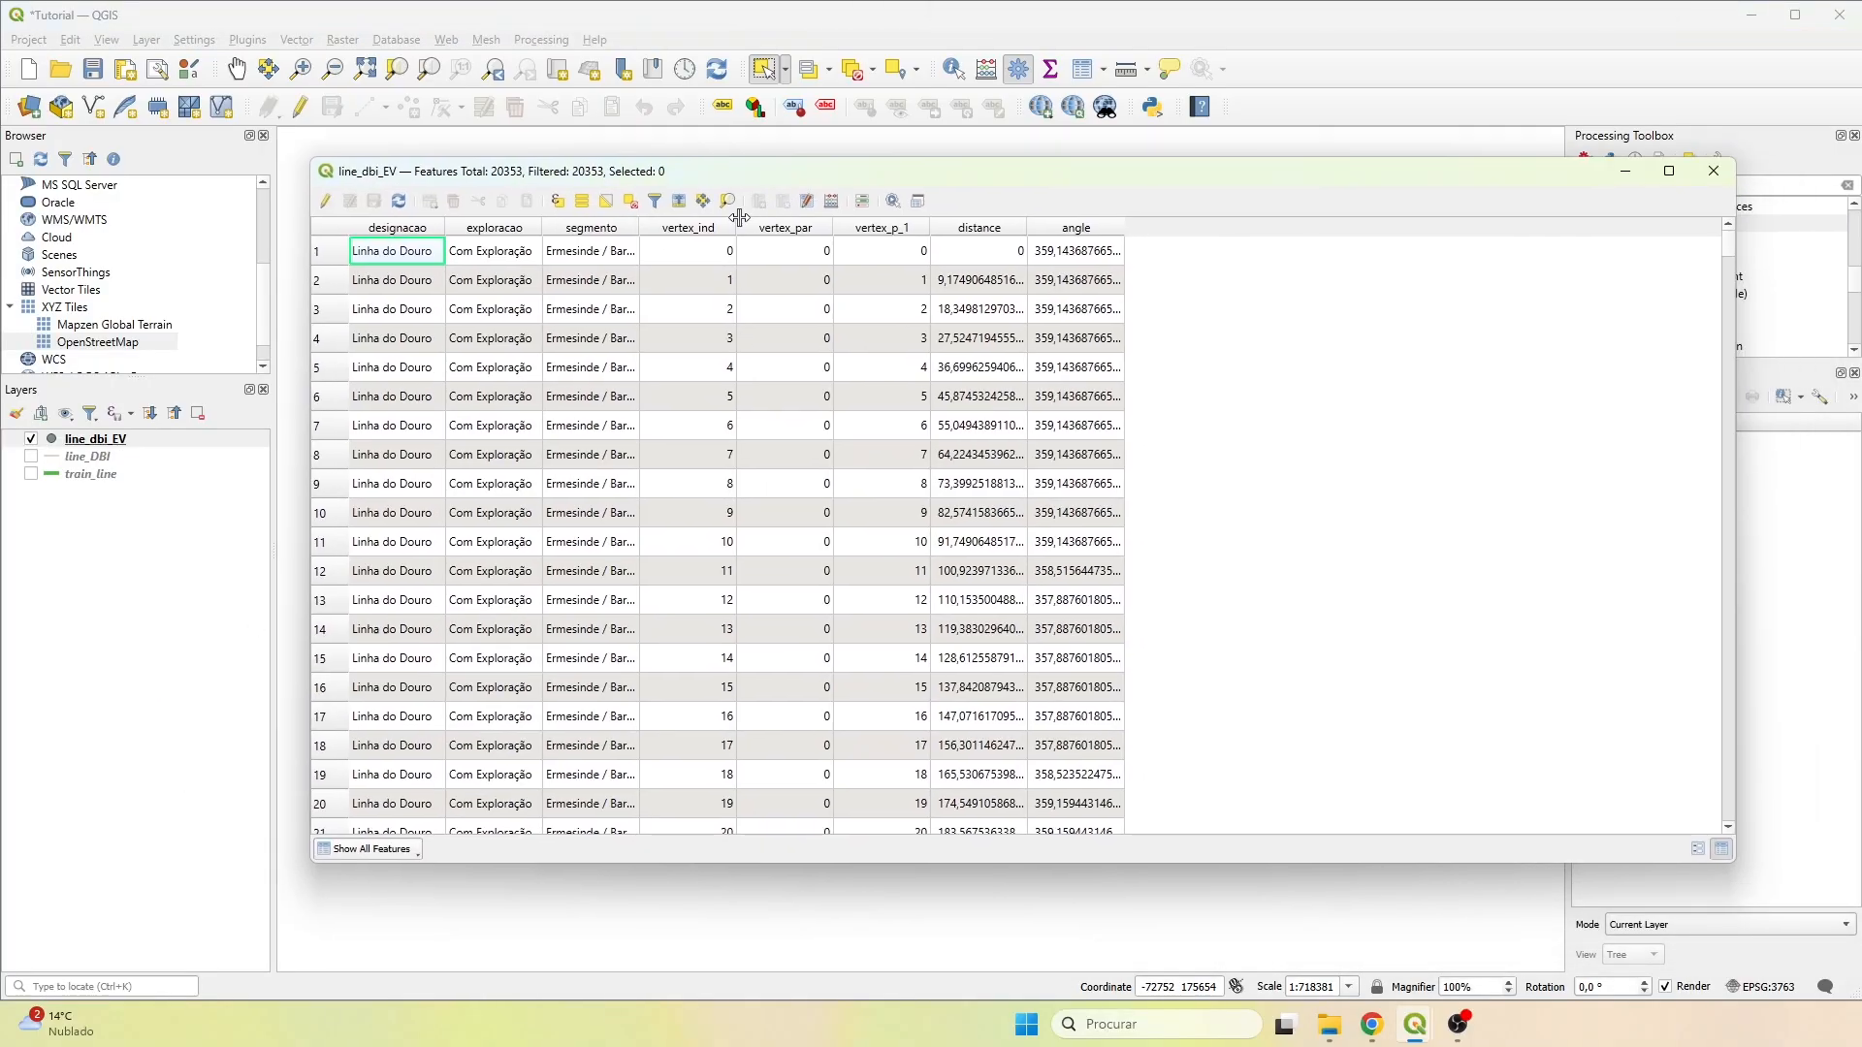
left_click(989, 226)
left_click(1059, 232)
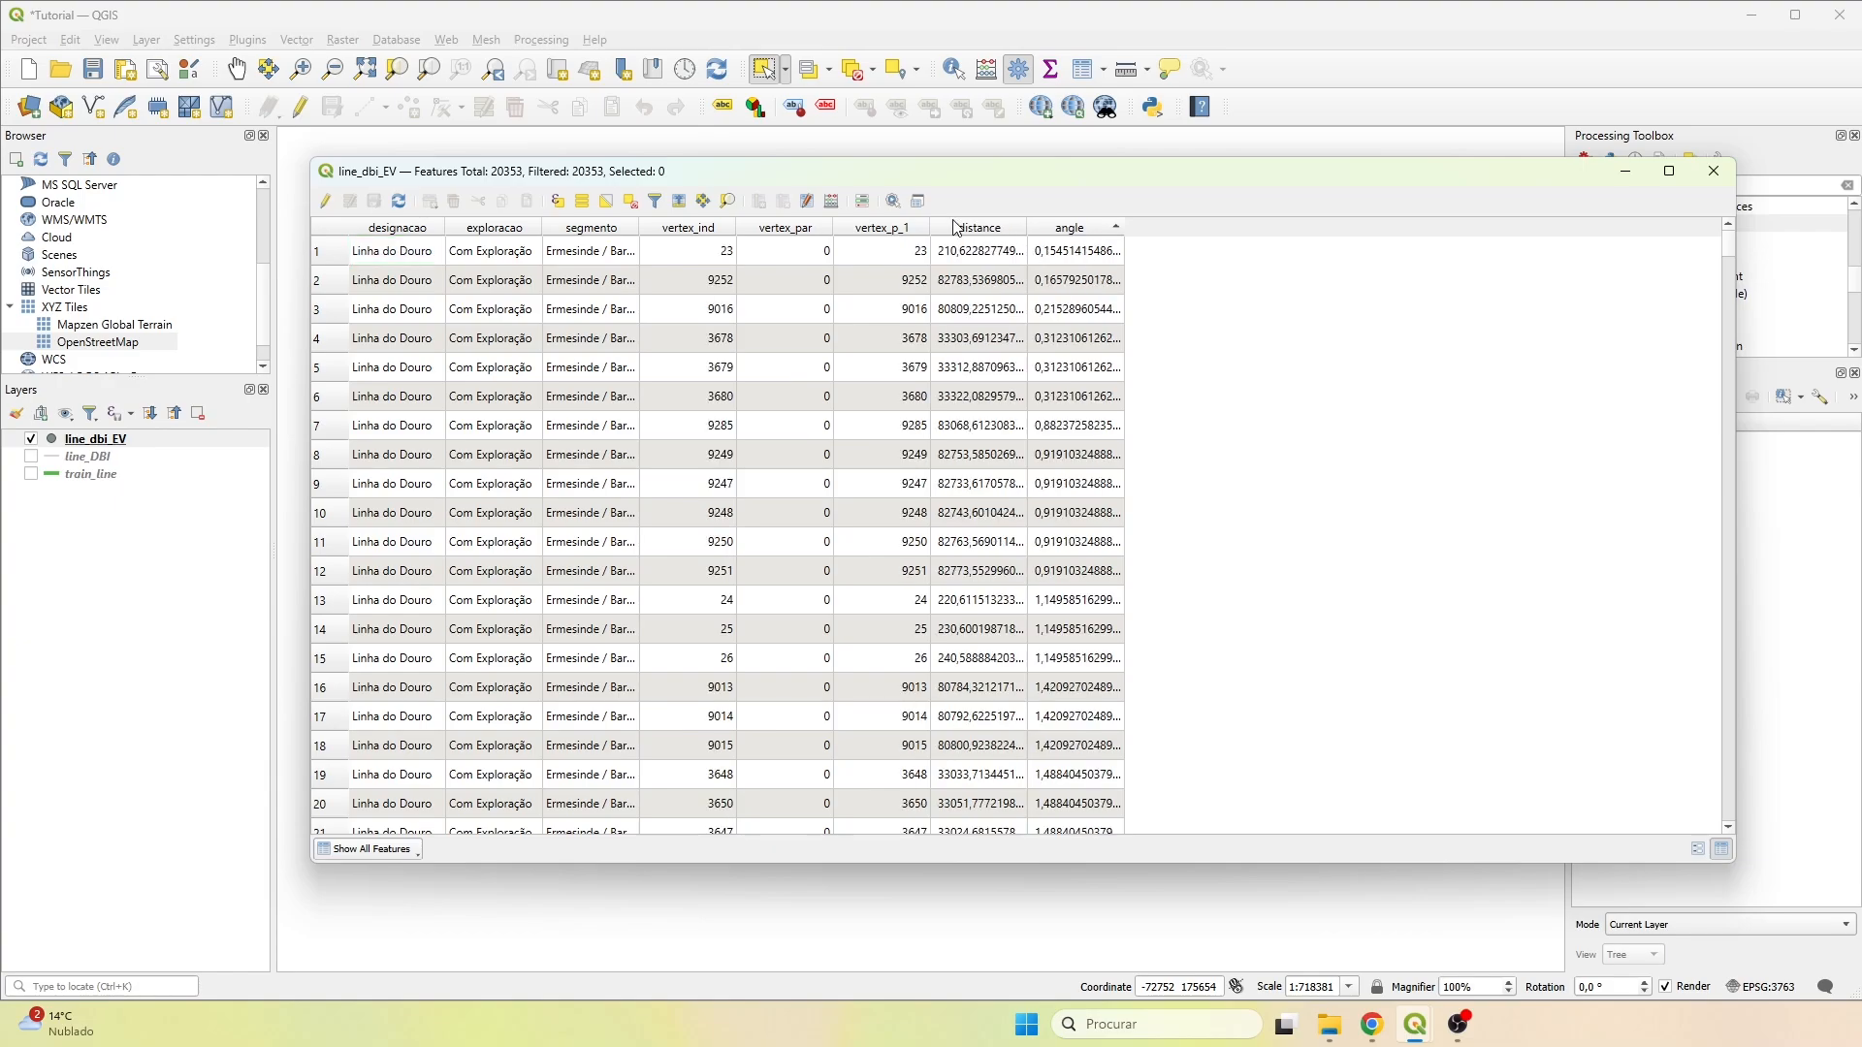
left_click(991, 224)
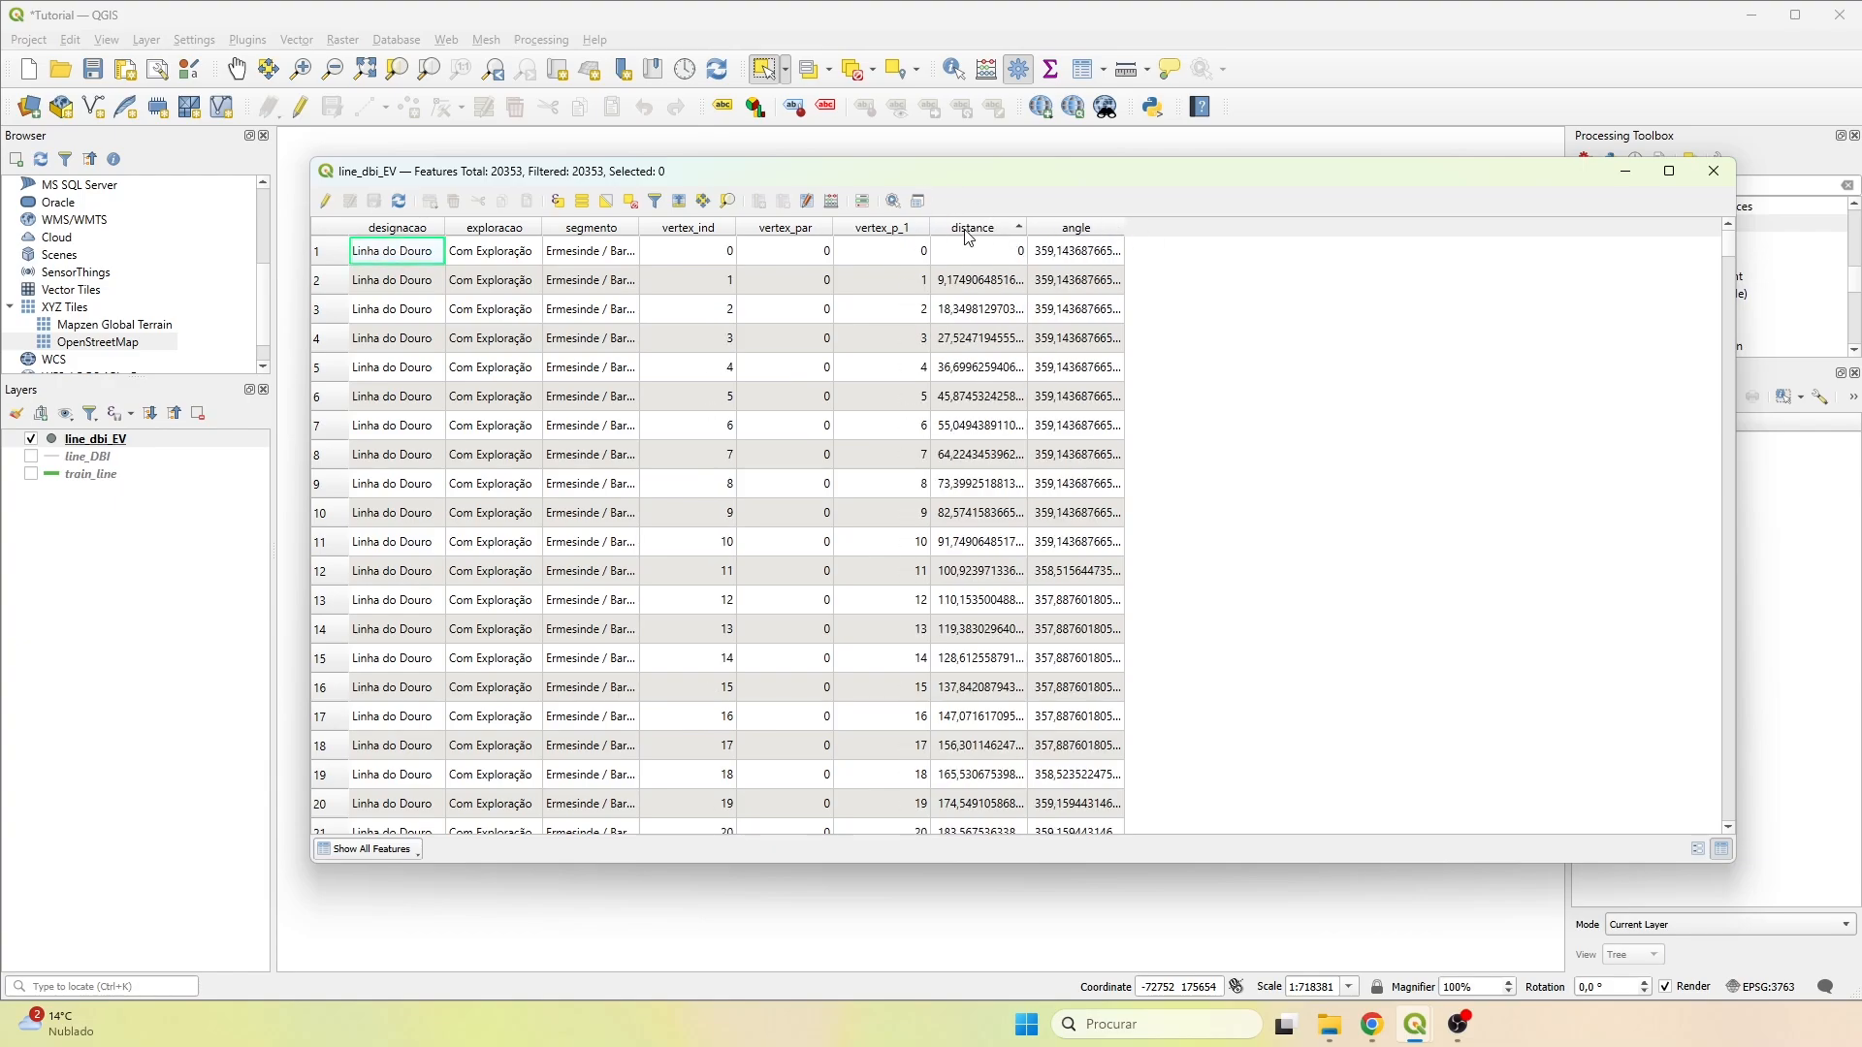
left_click(1730, 173)
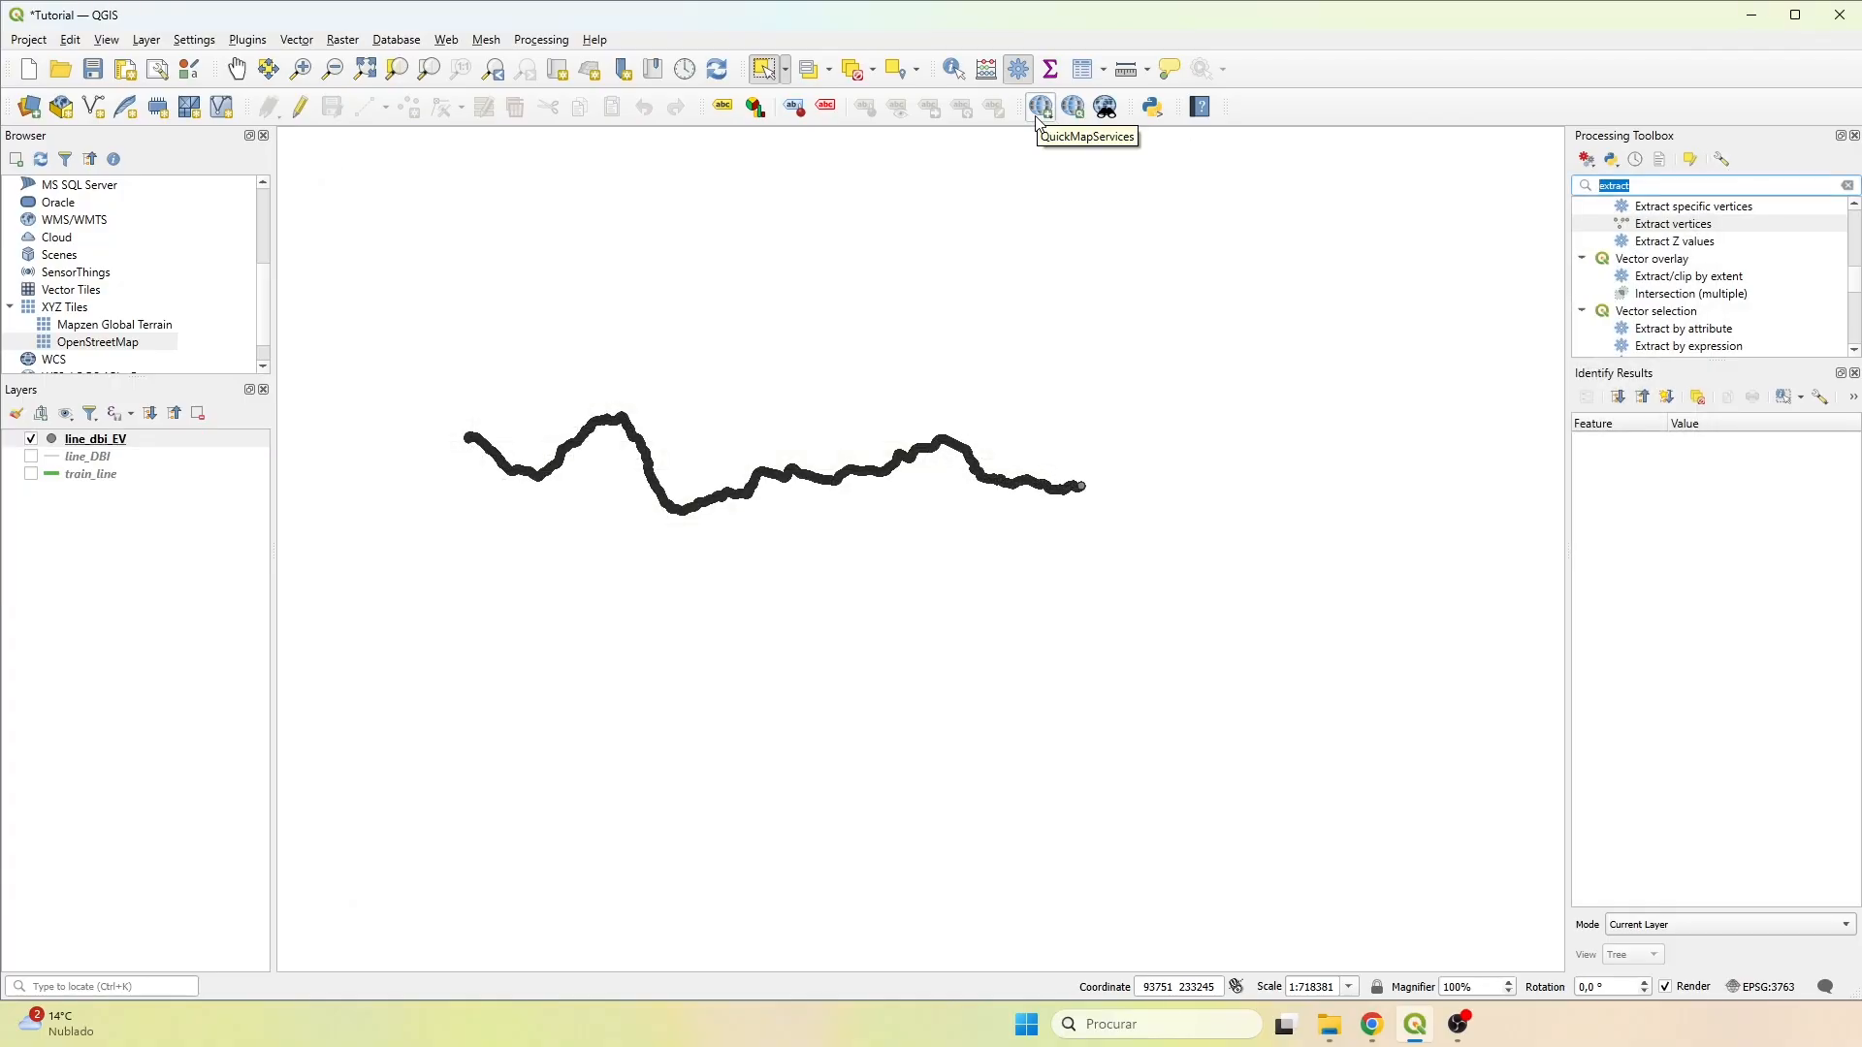
Set up Points to path on line_dbi_EV with the distance field as the order expression.
type("points to")
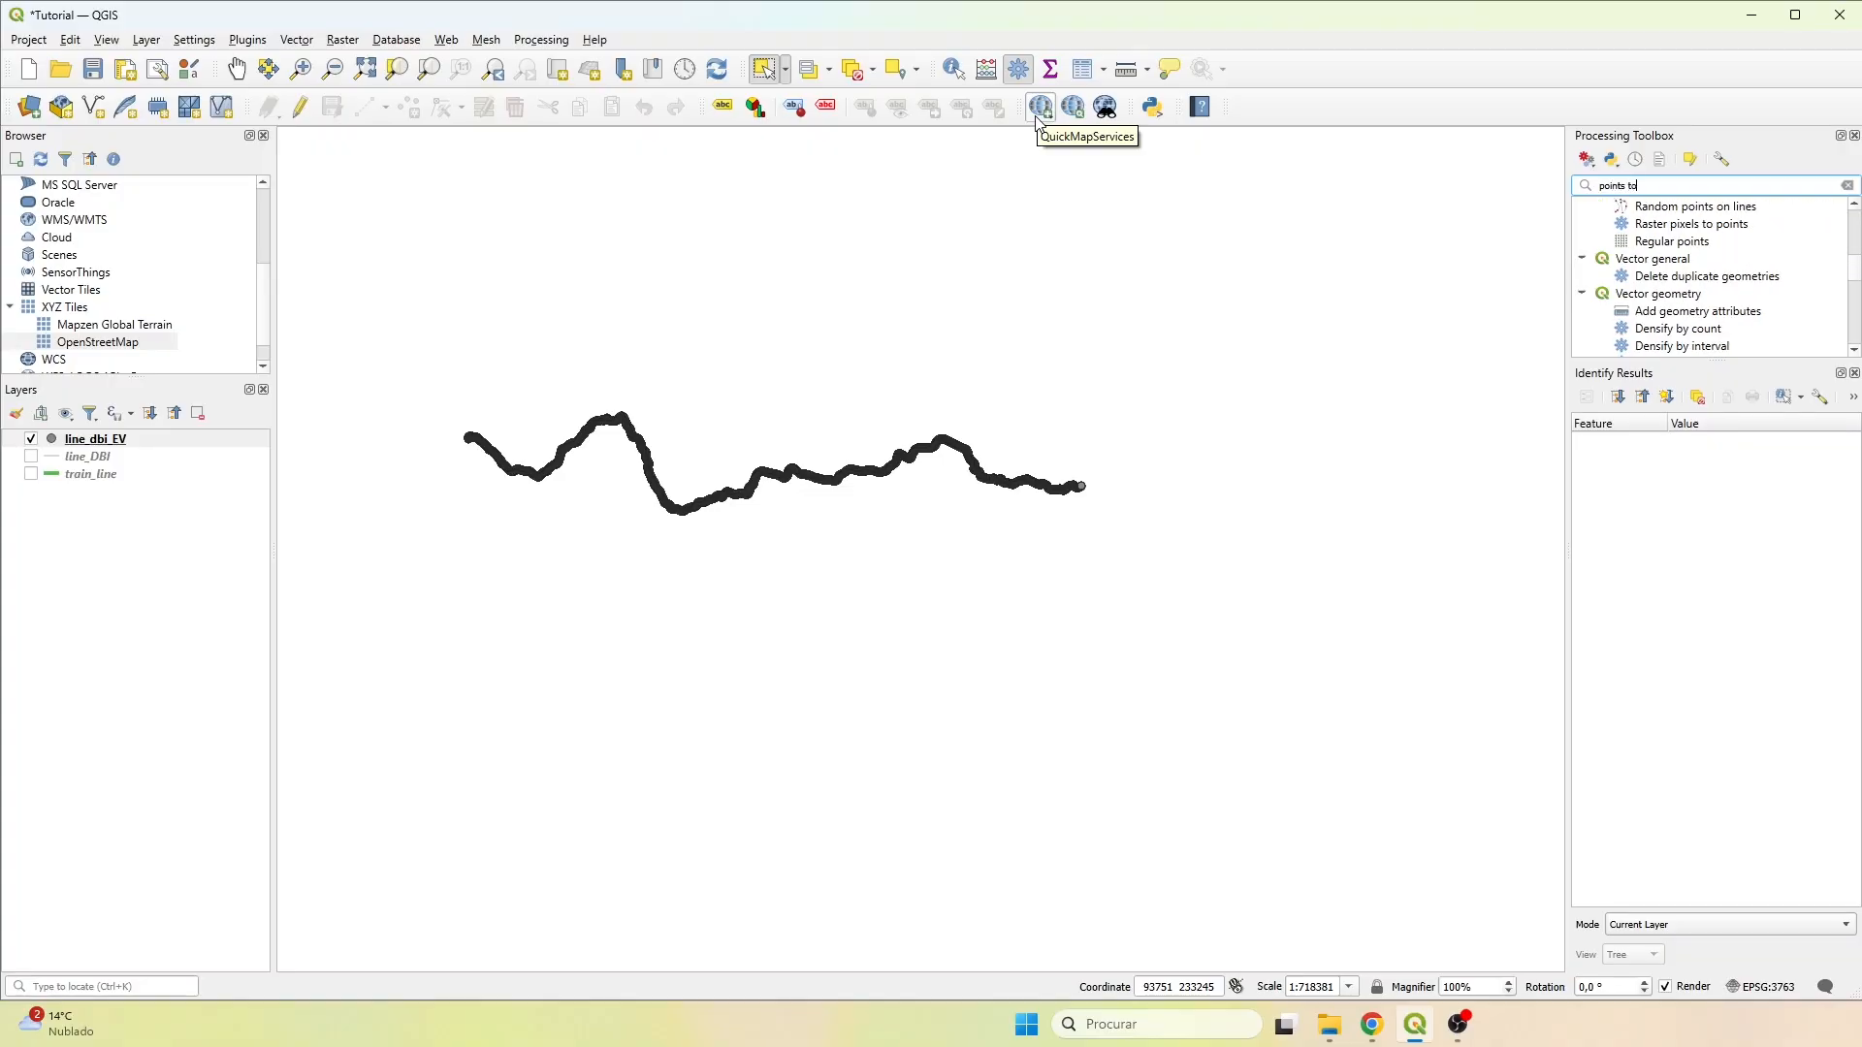
type(" path")
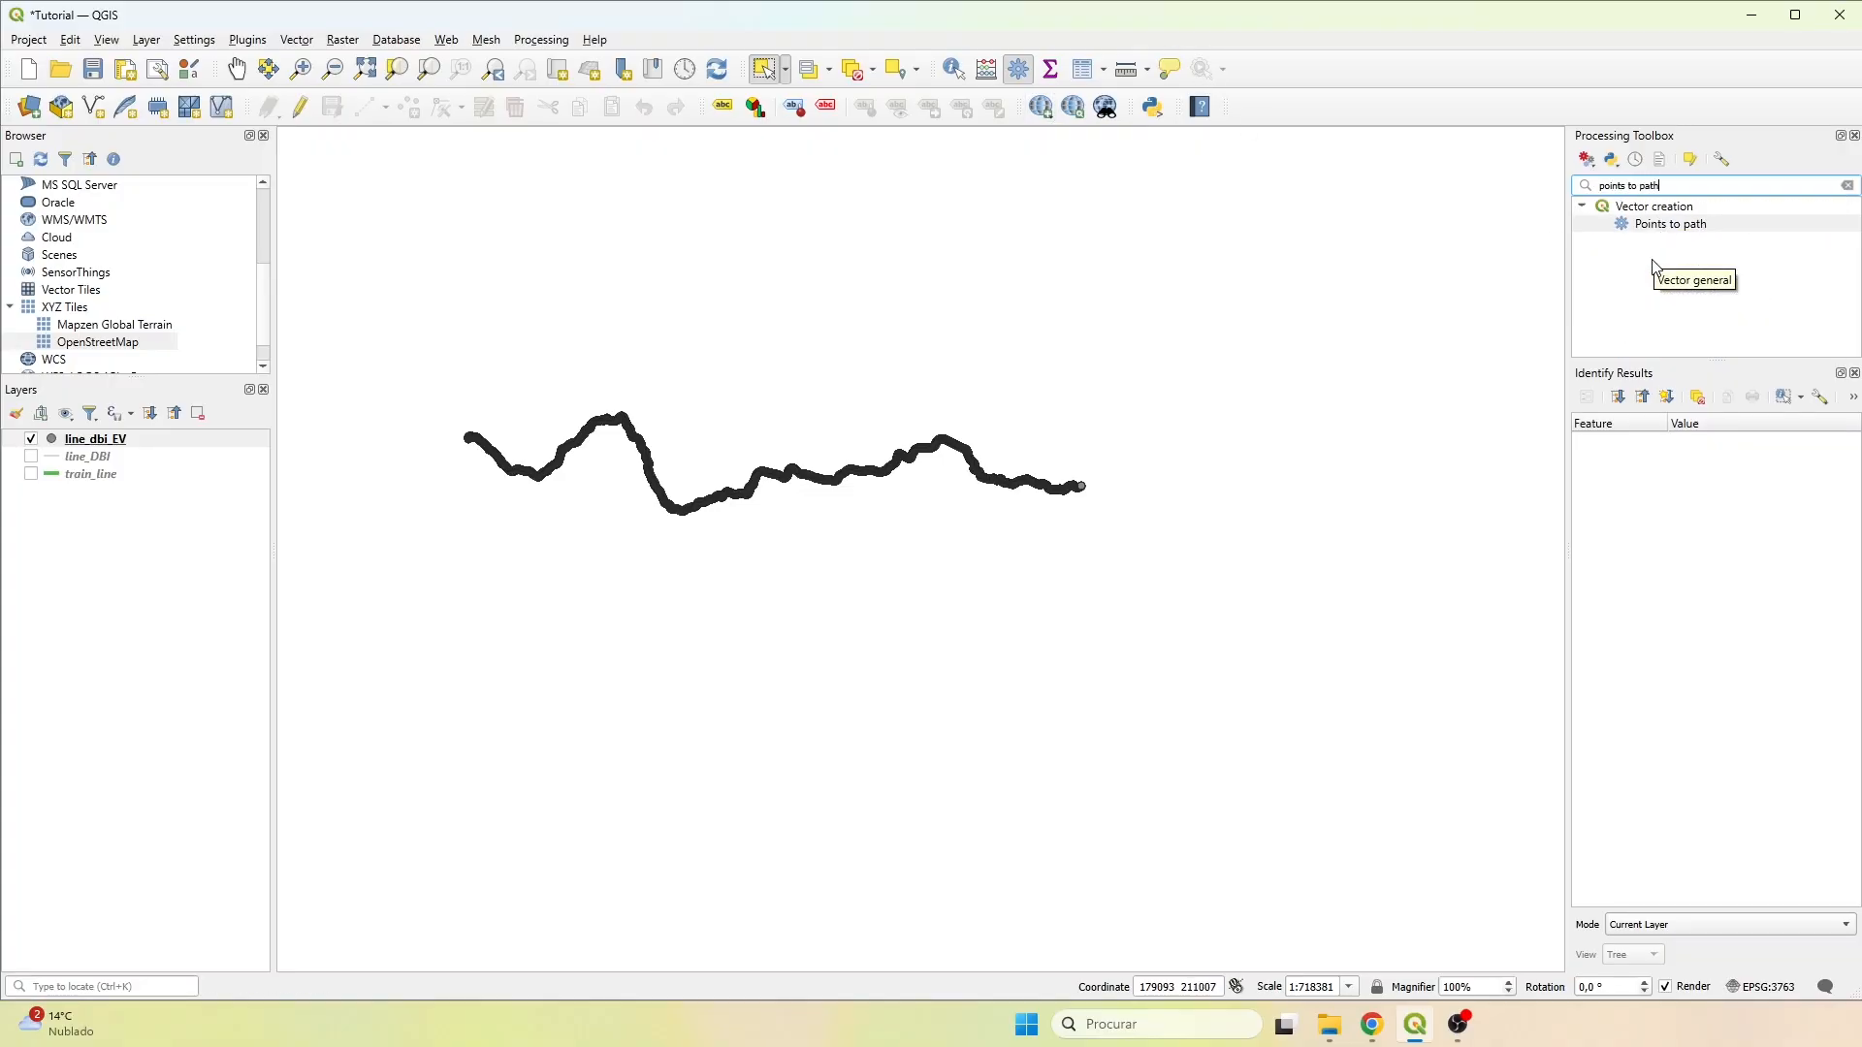
double_click(1659, 224)
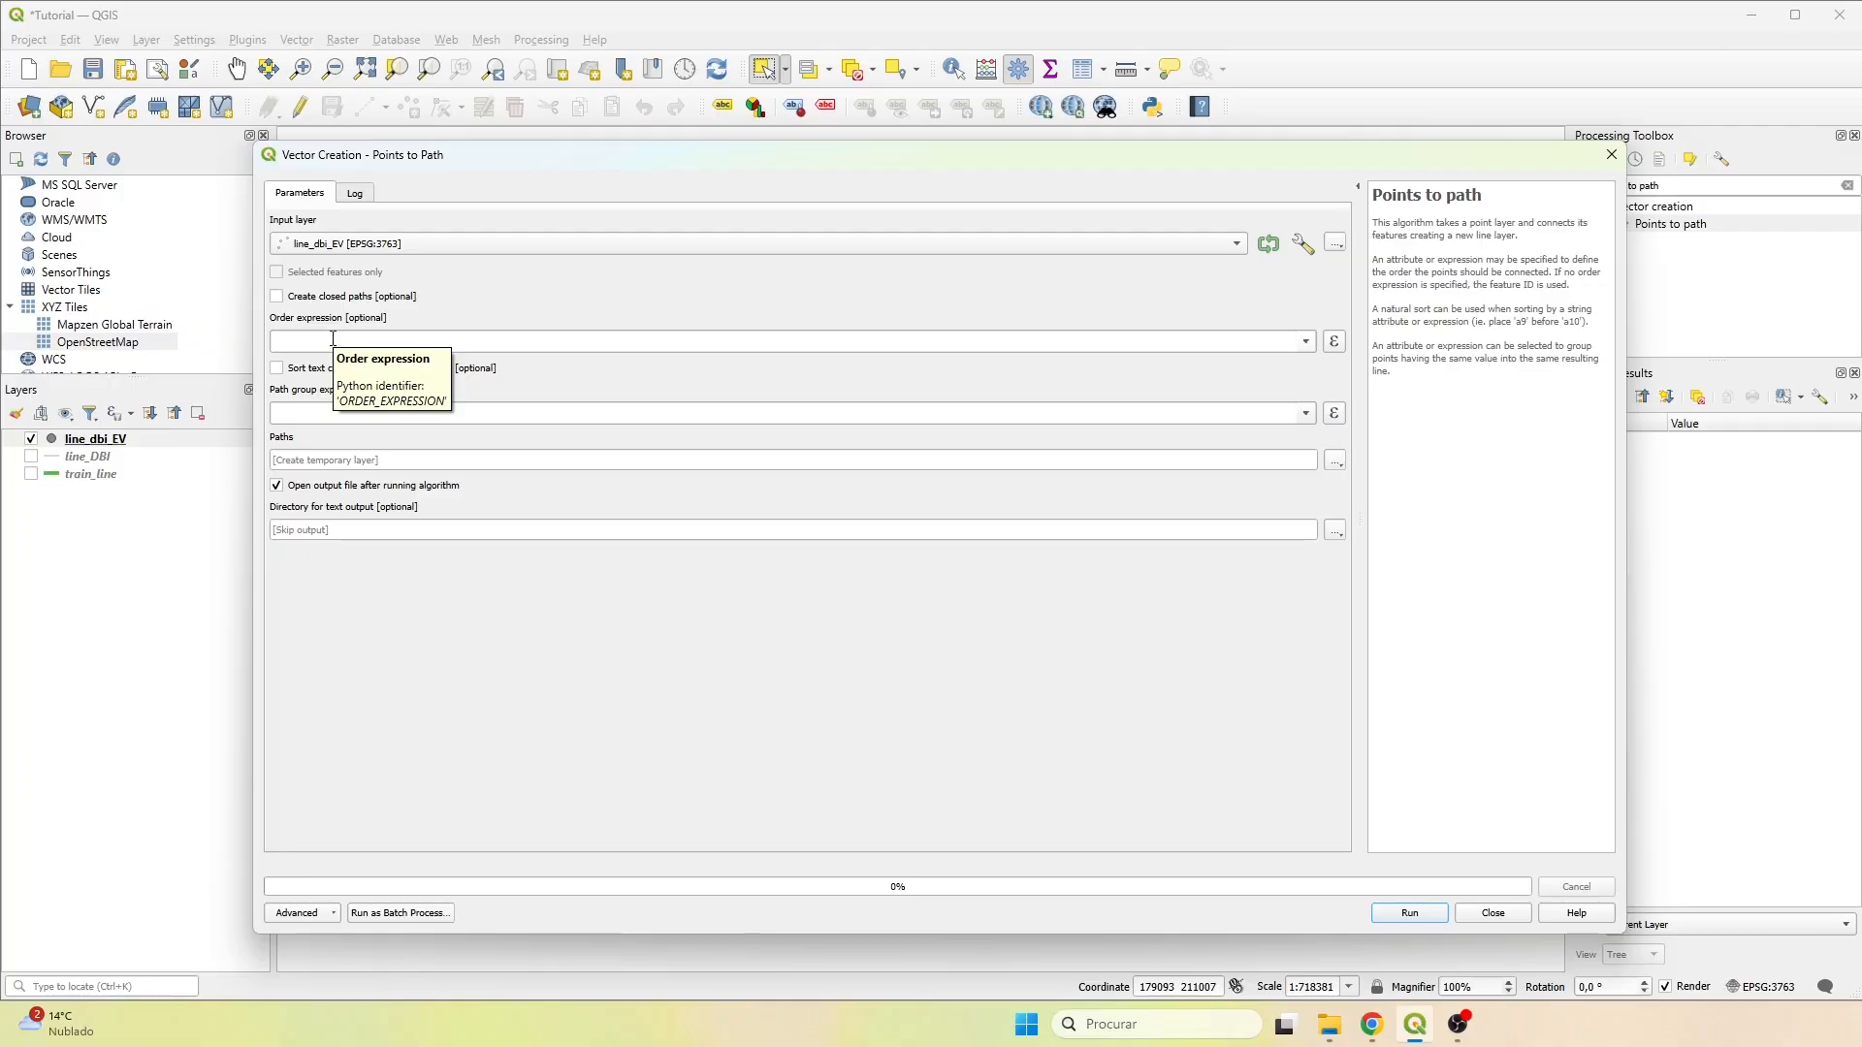
left_click(1305, 341)
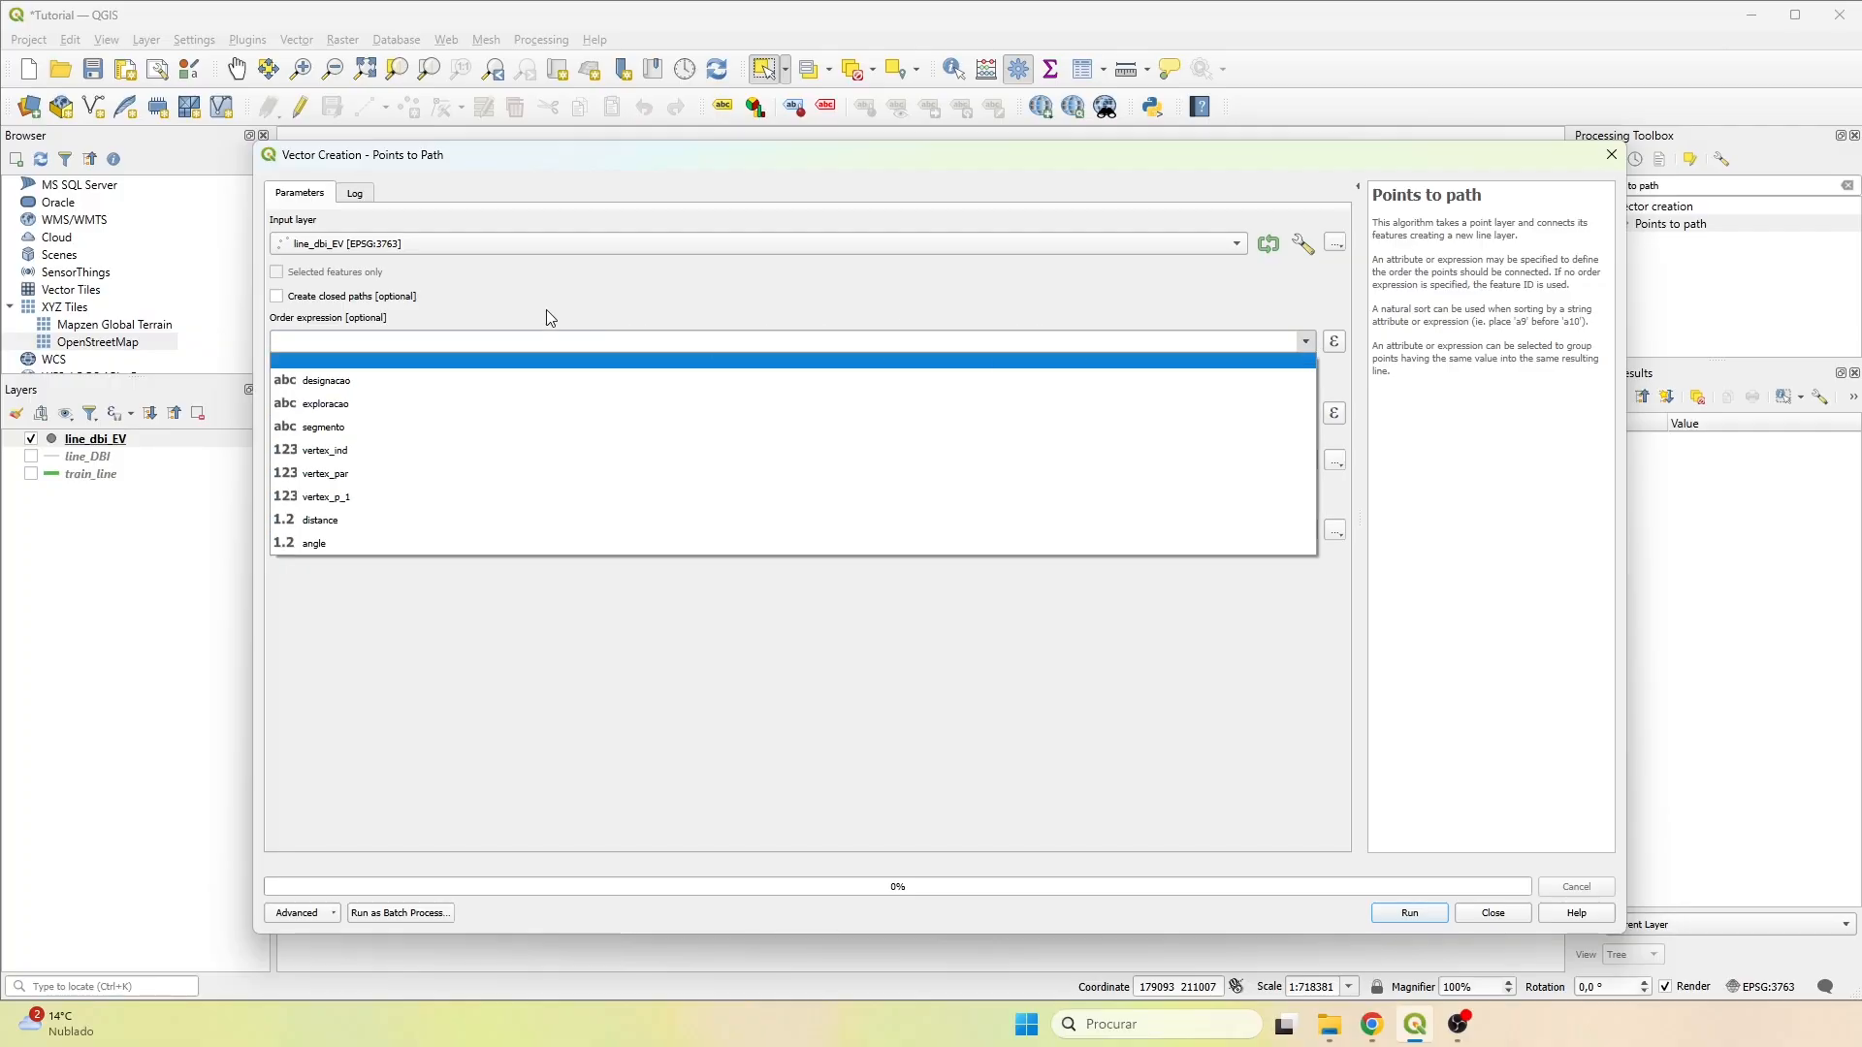
left_click(346, 520)
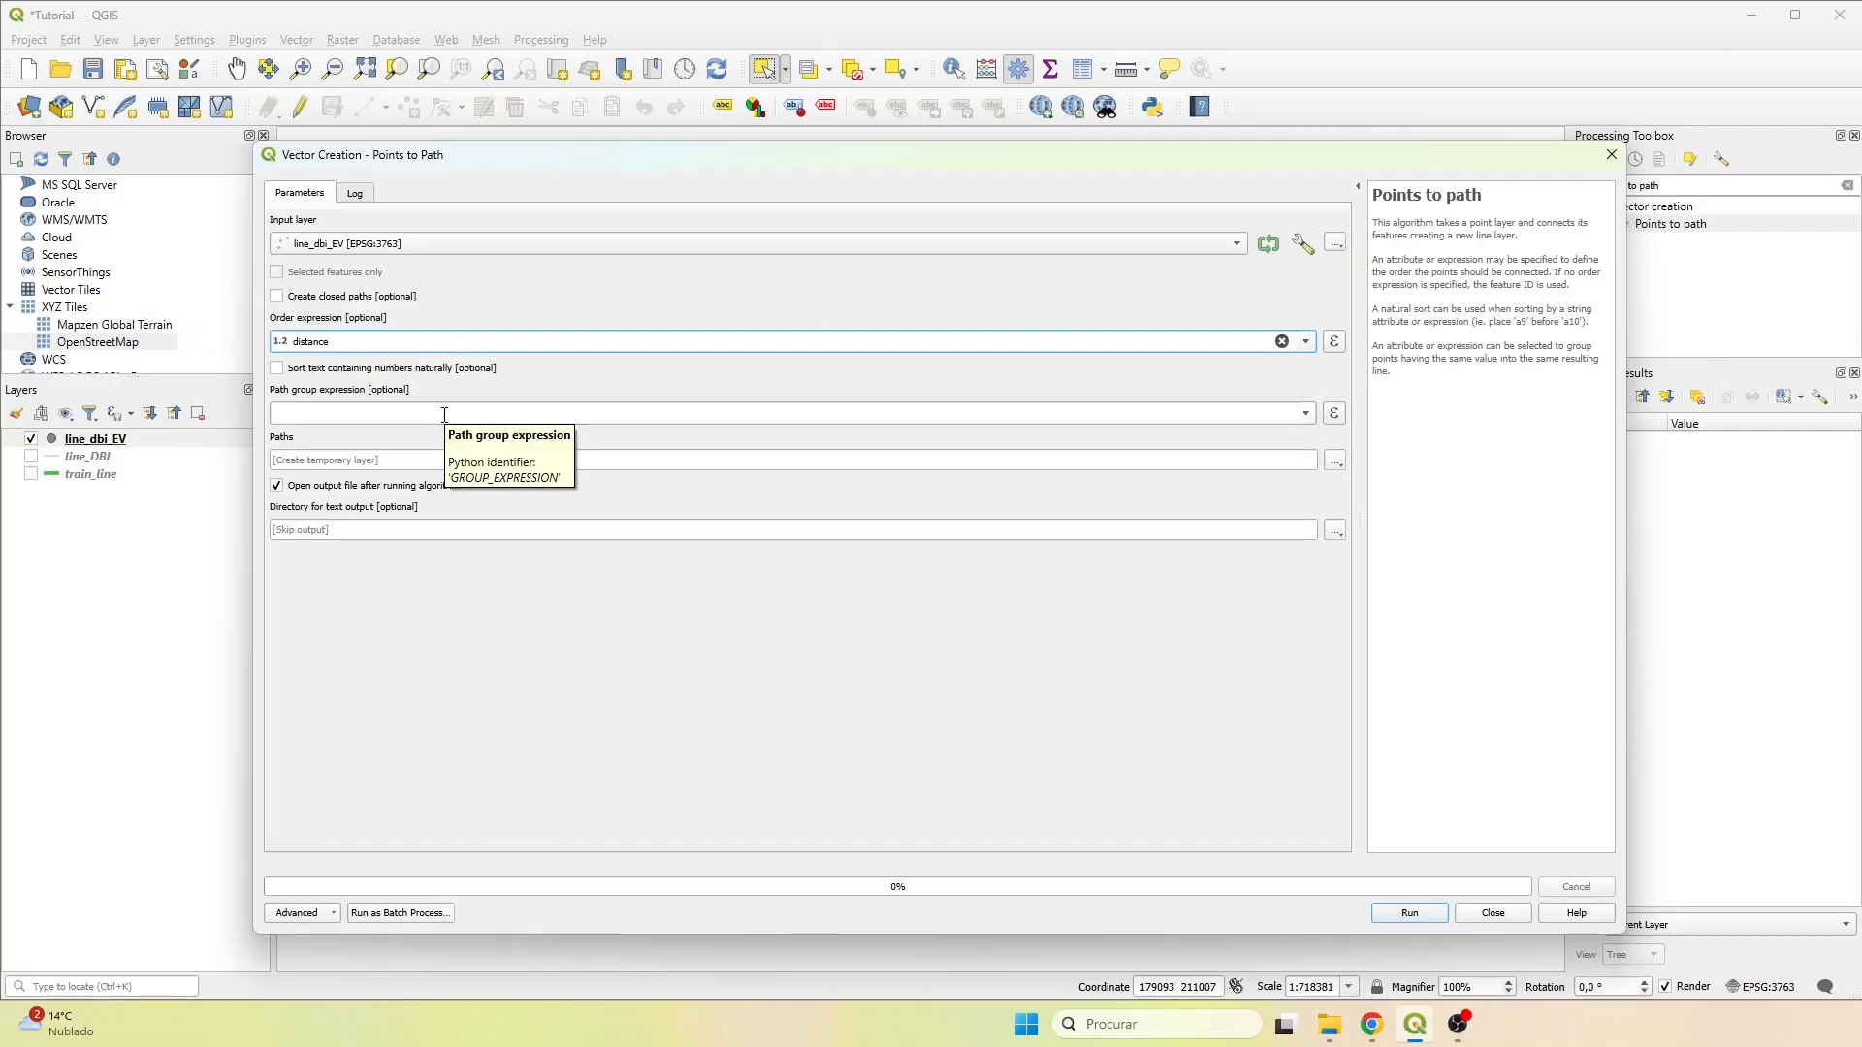
Set the path output to line_dbi_ev_PTP.shp in the Results folder and run Points to path.
left_click(1335, 460)
left_click(1367, 504)
left_click(883, 515)
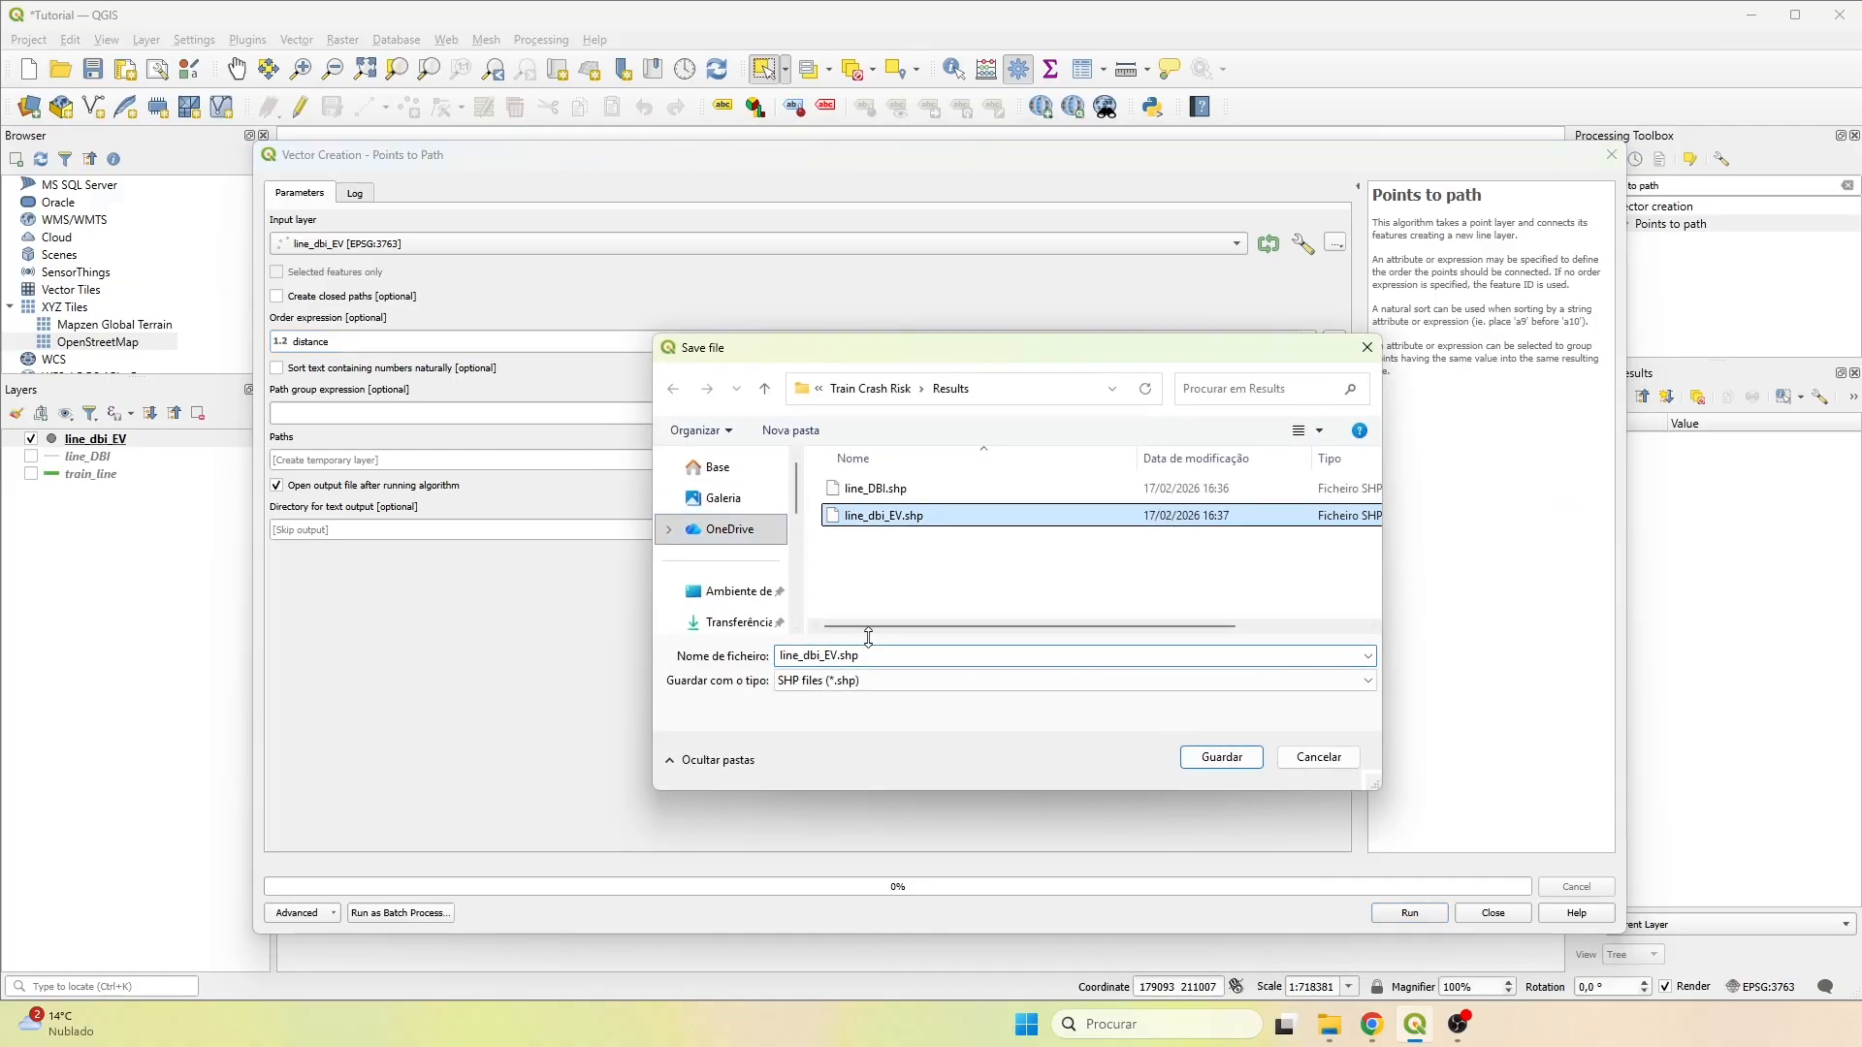
key("BackSpace")
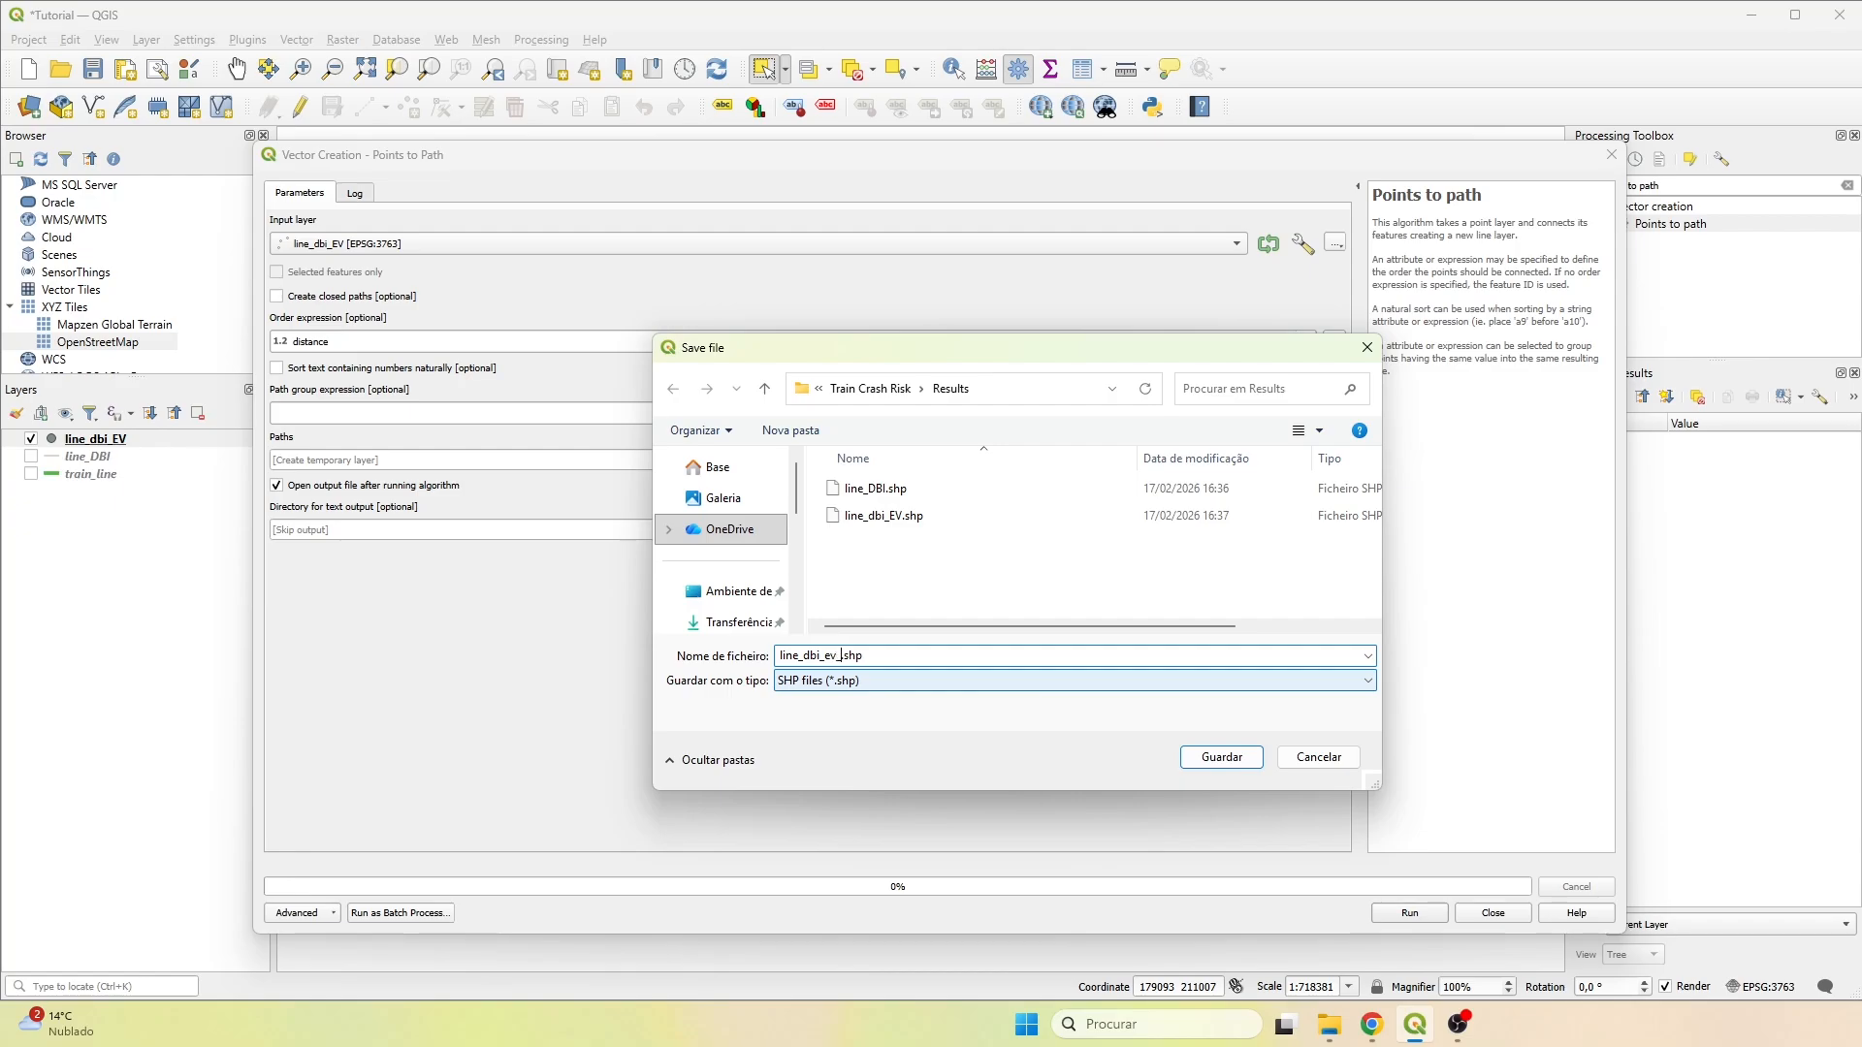
type("PTP")
left_click(1224, 758)
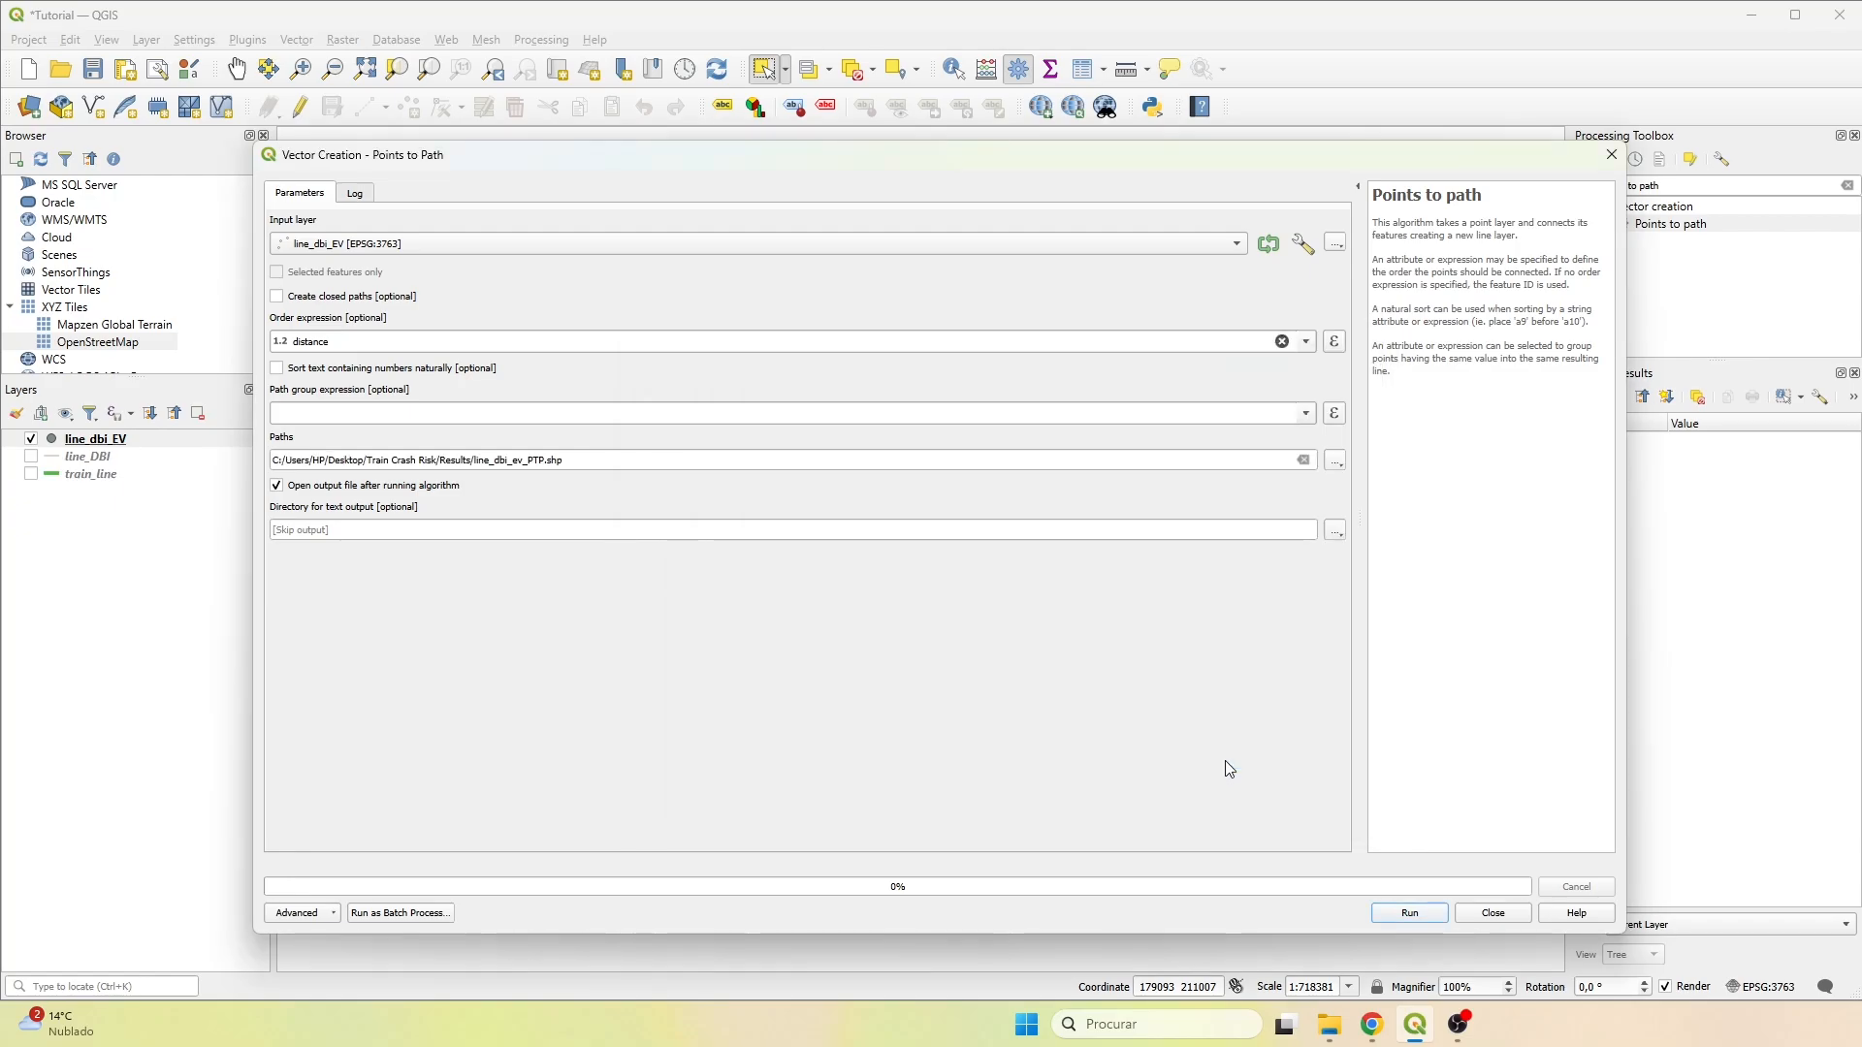
left_click(1426, 915)
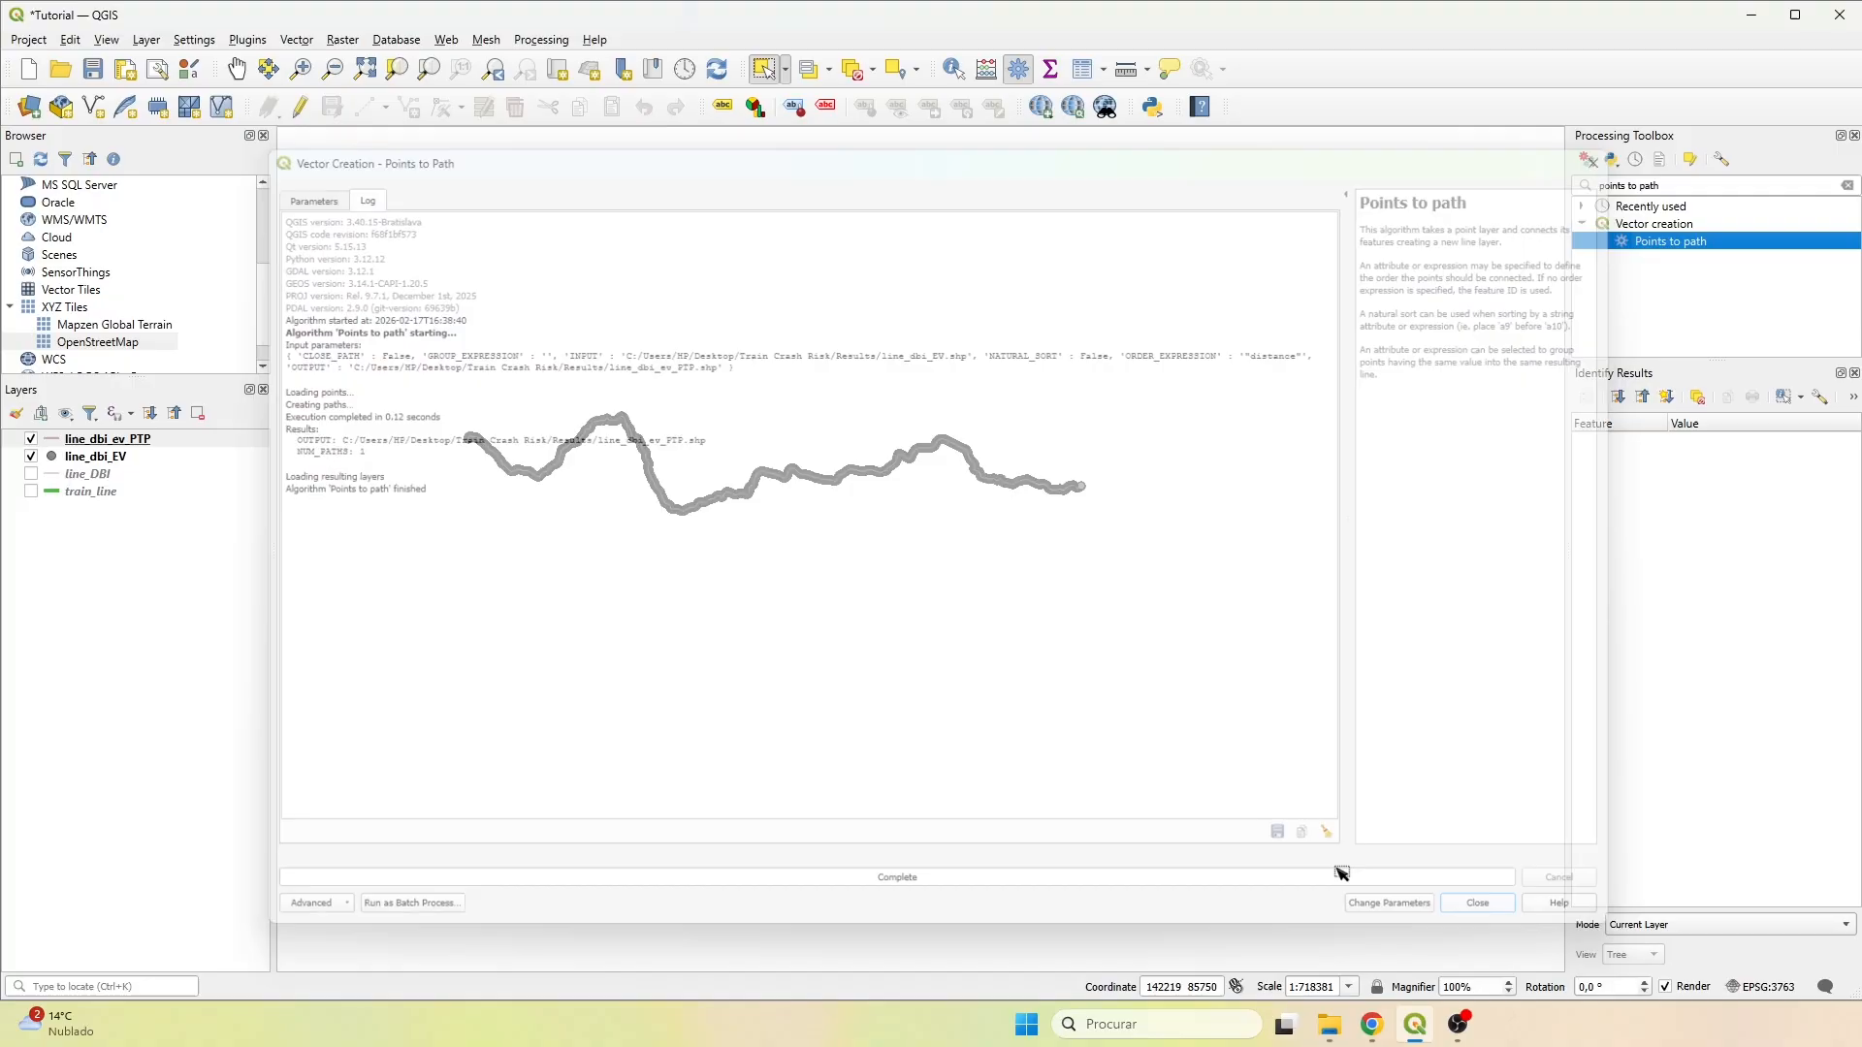
Hide the line_dbi_EV points and review the attribute table of line_dbi_ev_PTP.
left_click(32, 456)
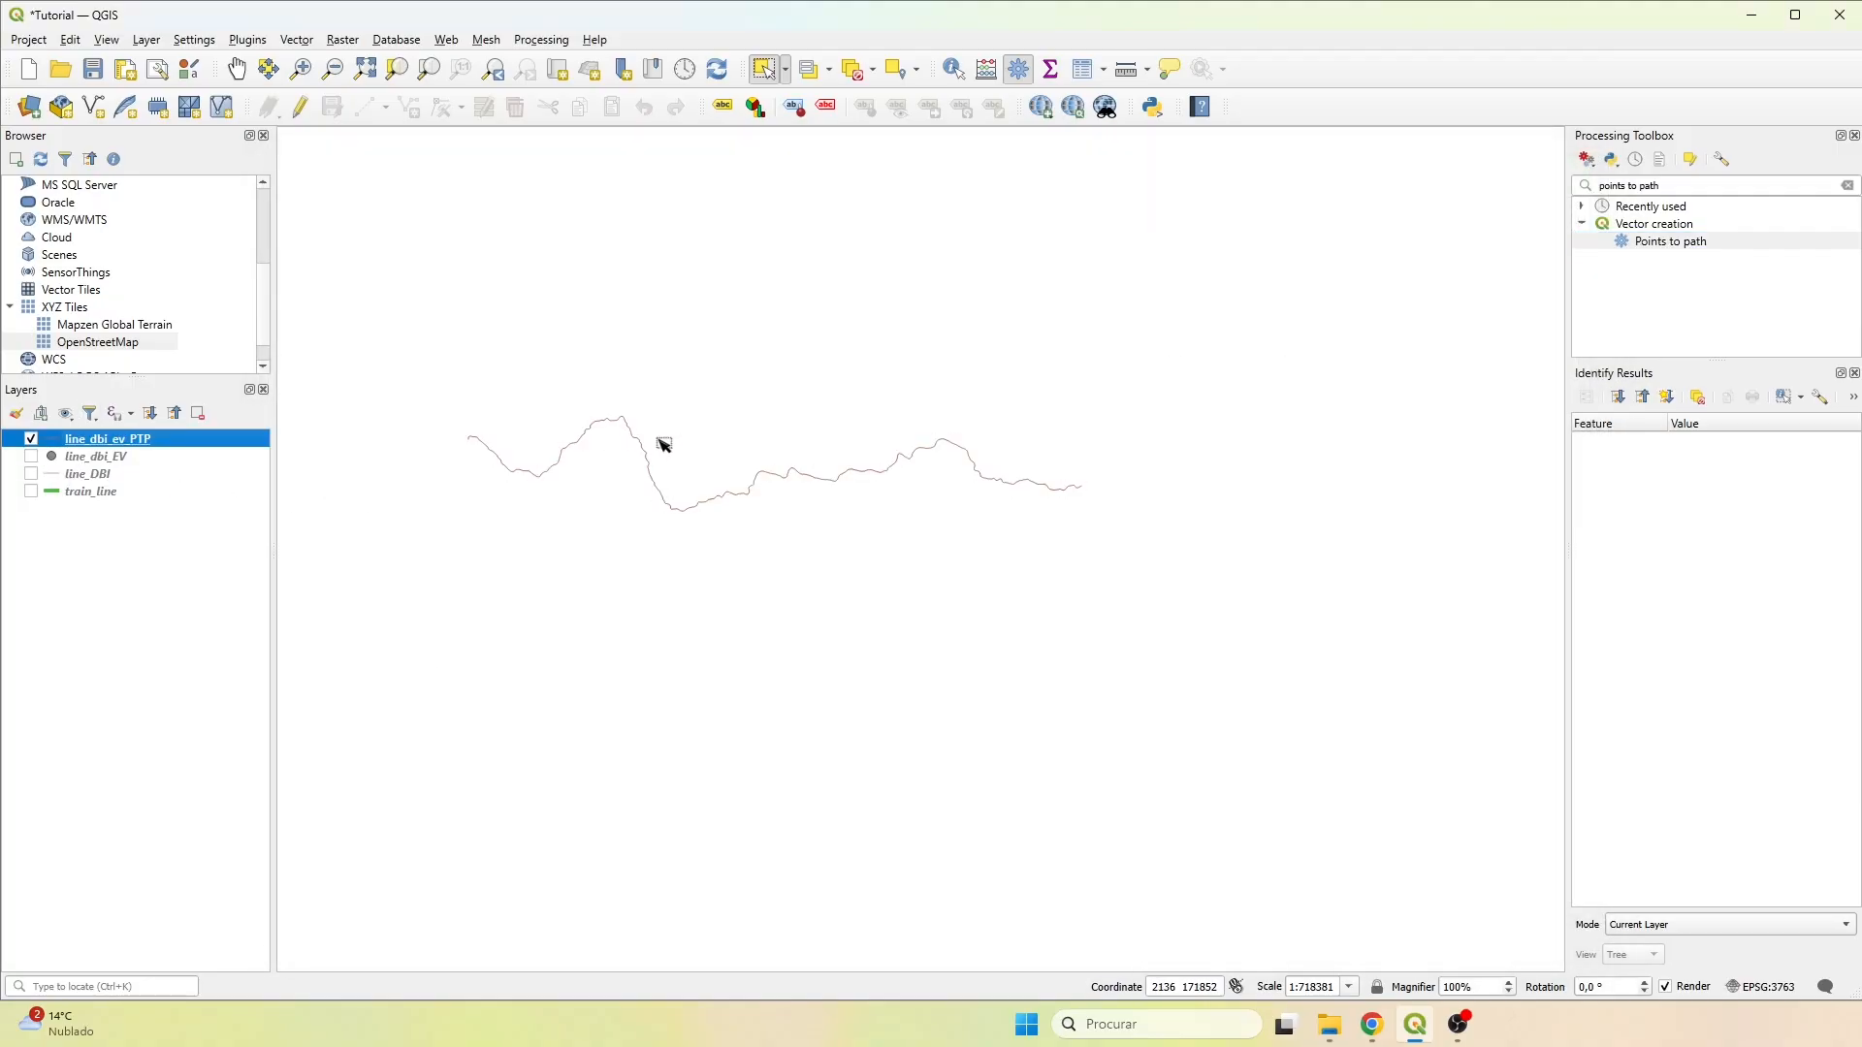
scroll(656, 438, "up", 1)
right_click(117, 438)
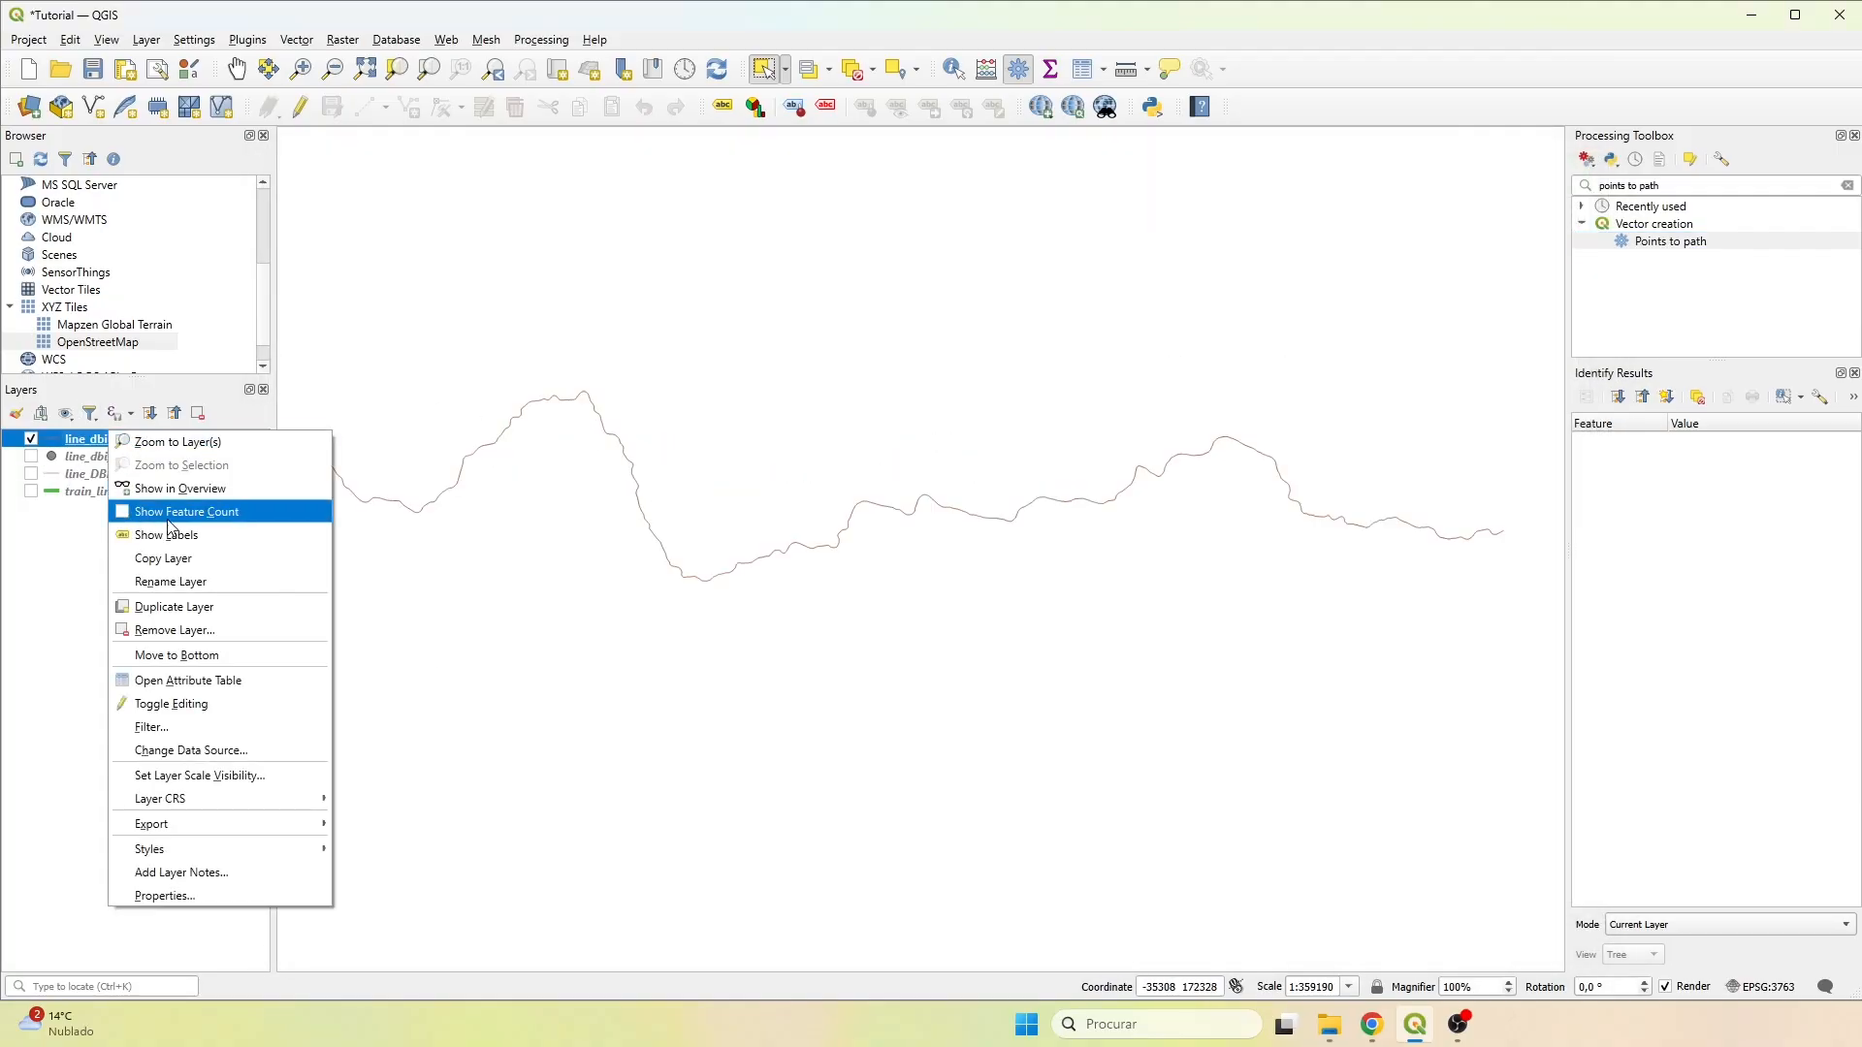
left_click(180, 679)
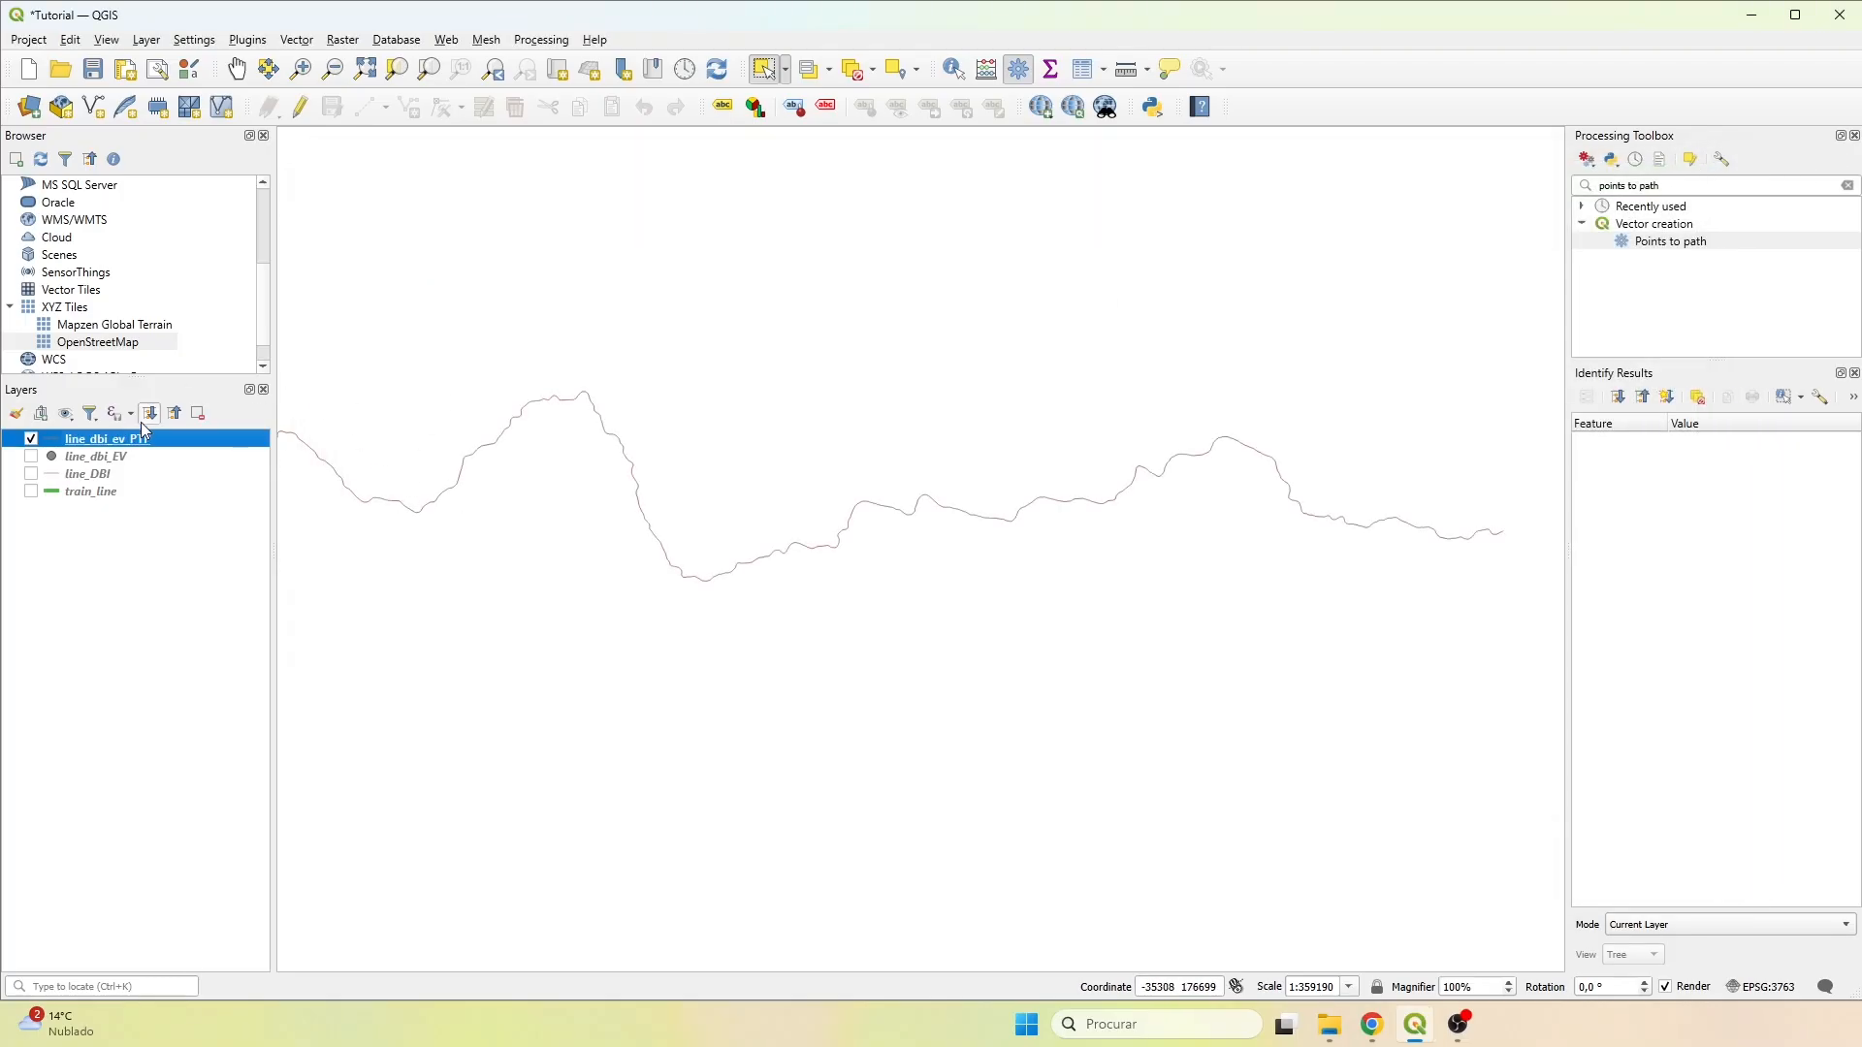
Inspect the vertices of the line_dbi_ev_PTP line up close with the line selected in edit mode, and turn editing off.
left_click(299, 106)
left_click(653, 478)
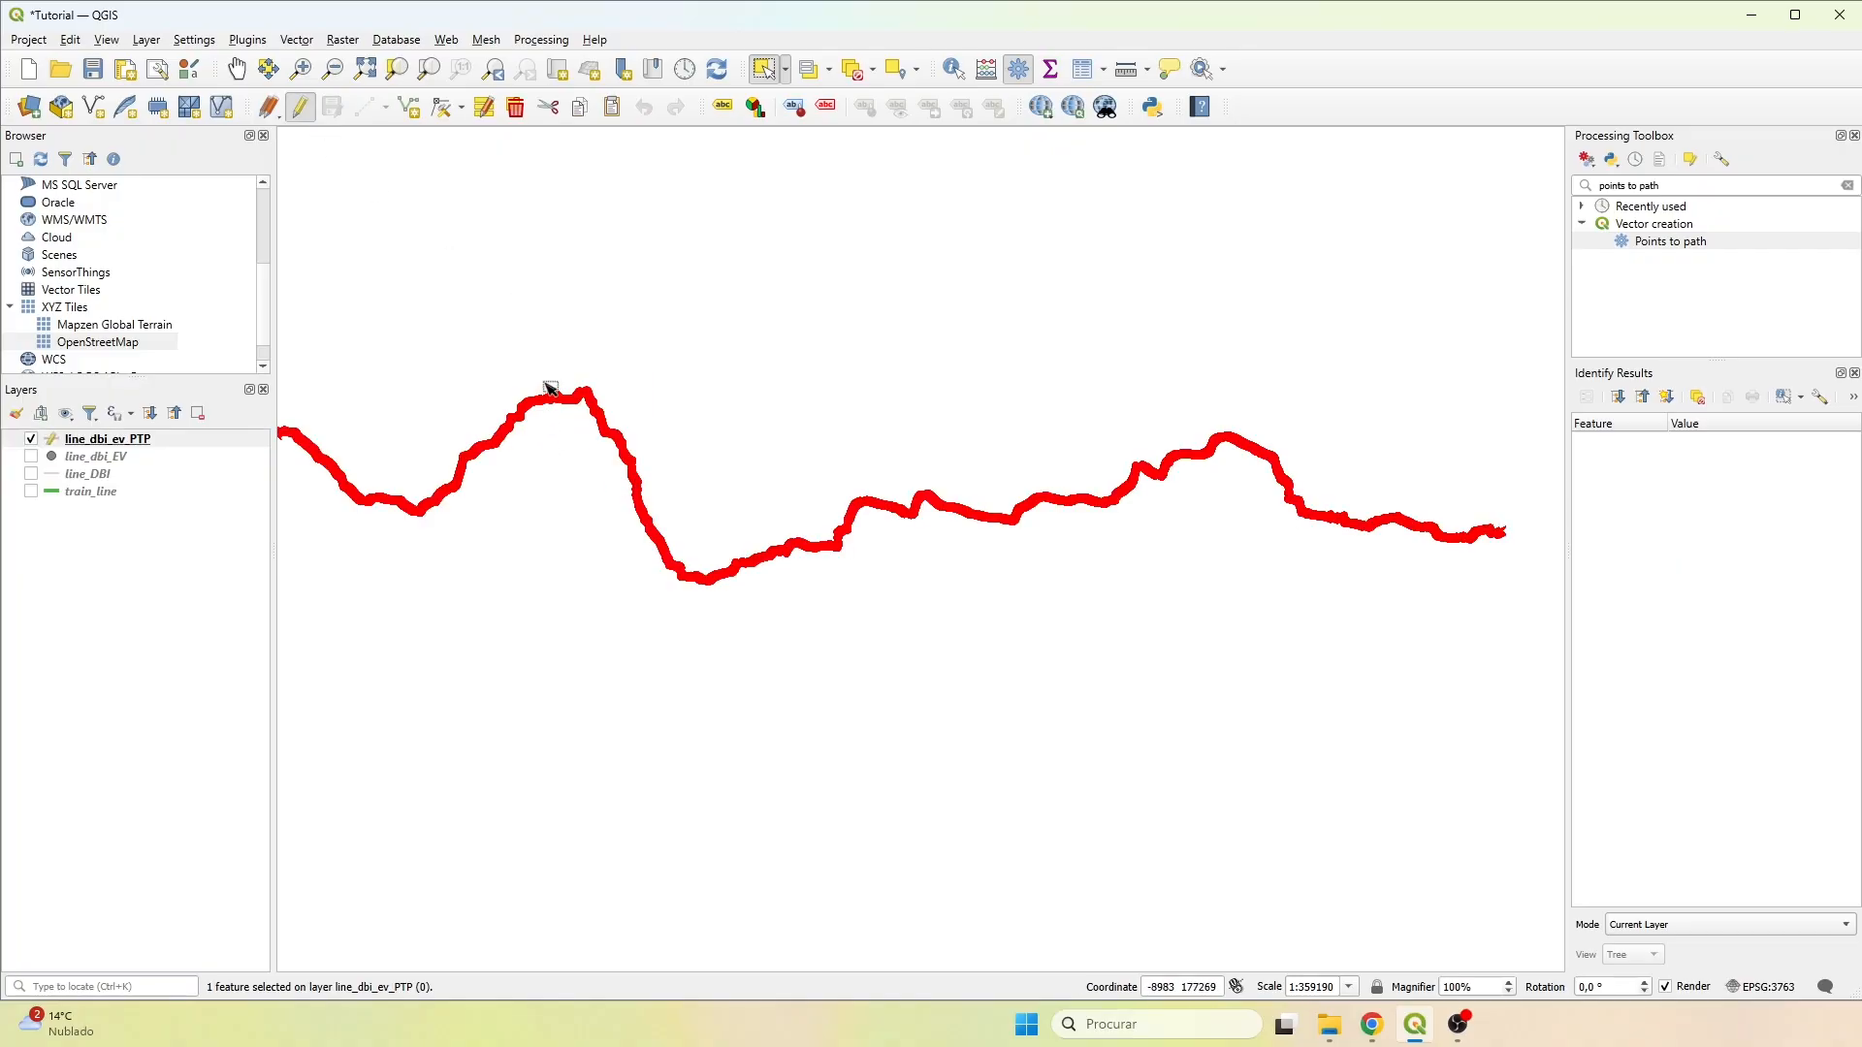
scroll(558, 398, "up", 8)
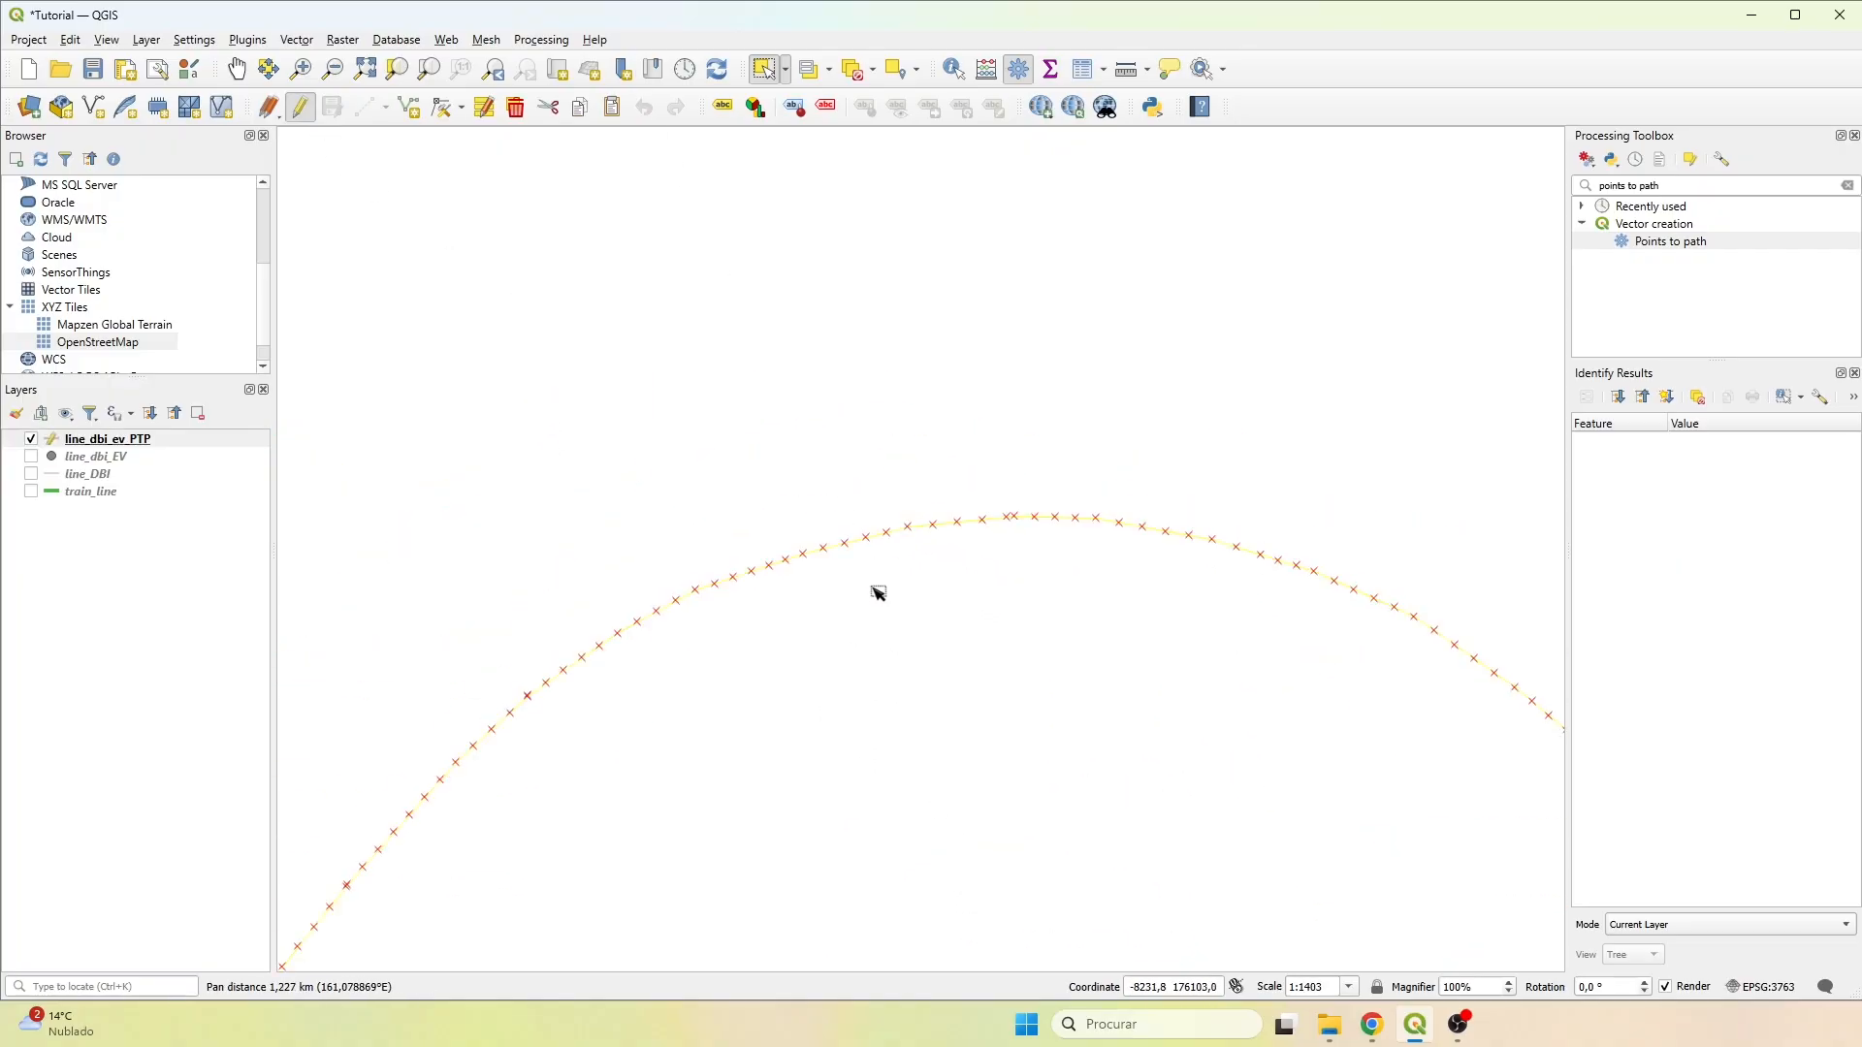
scroll(873, 590, "down", 8)
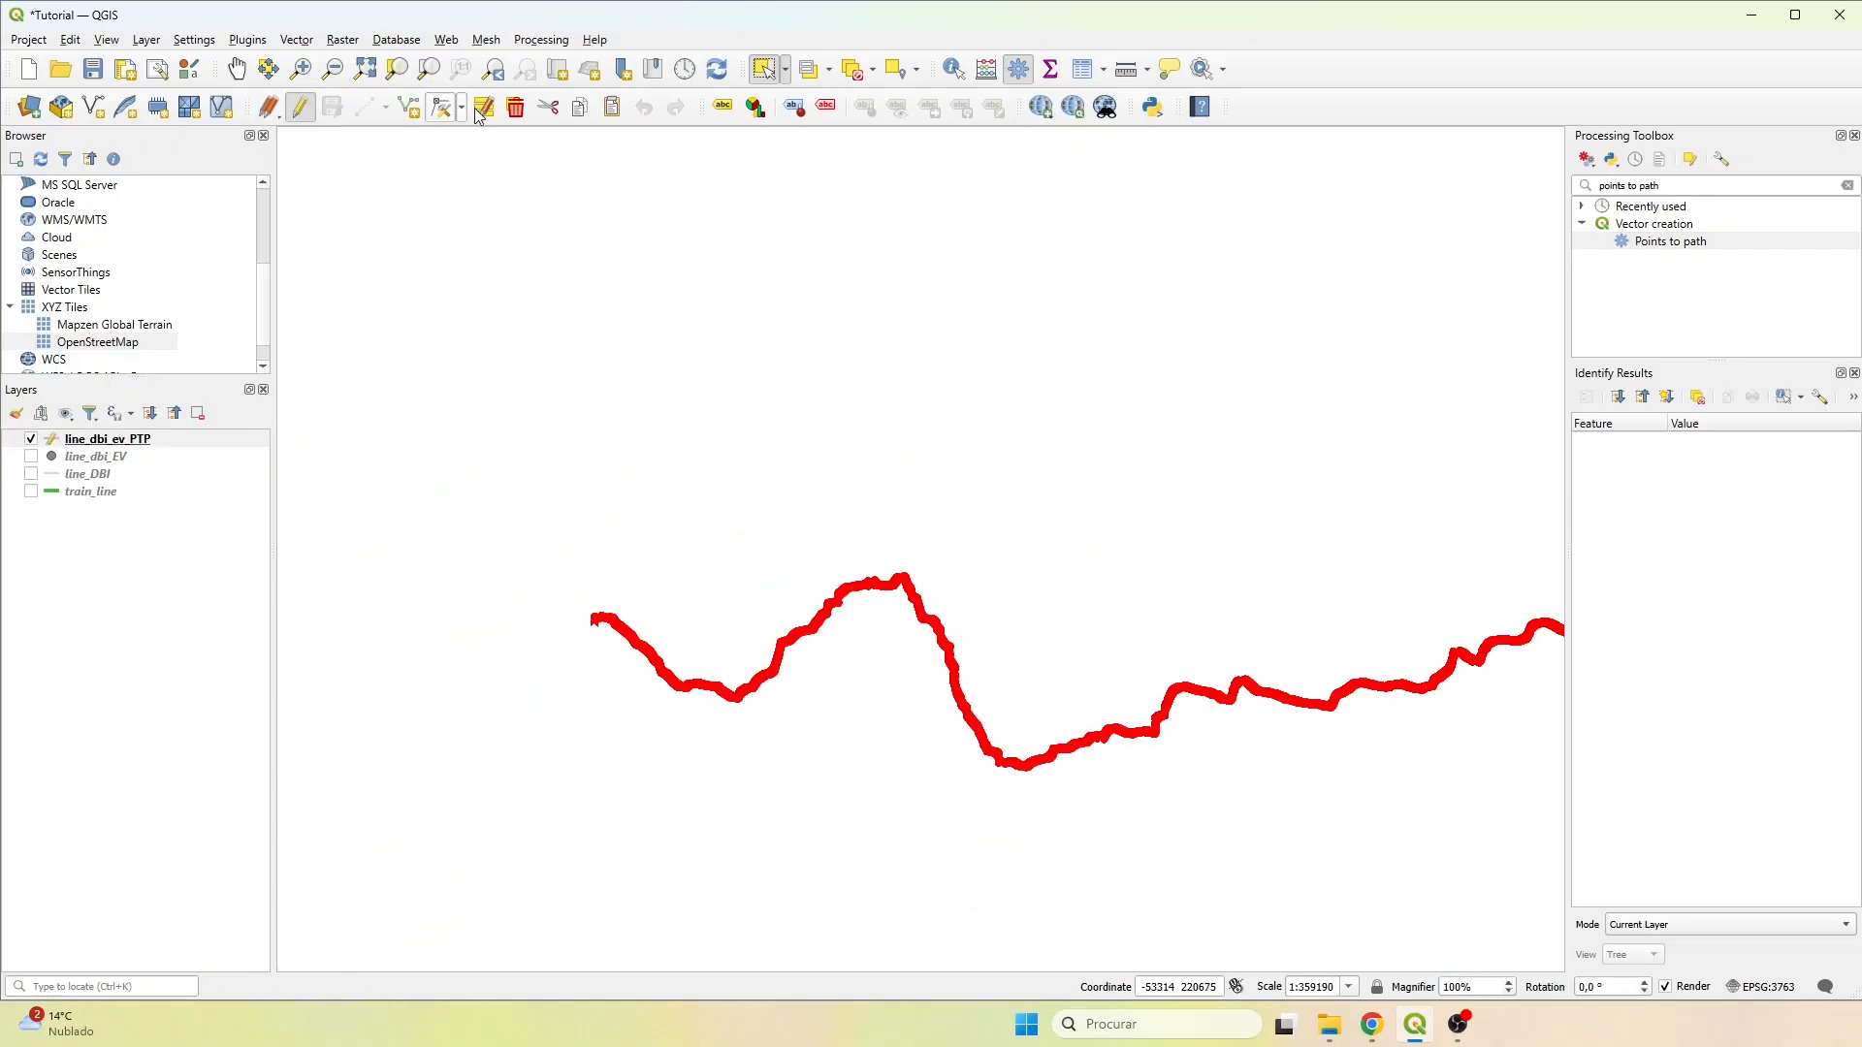
left_click(300, 106)
left_click(90, 445)
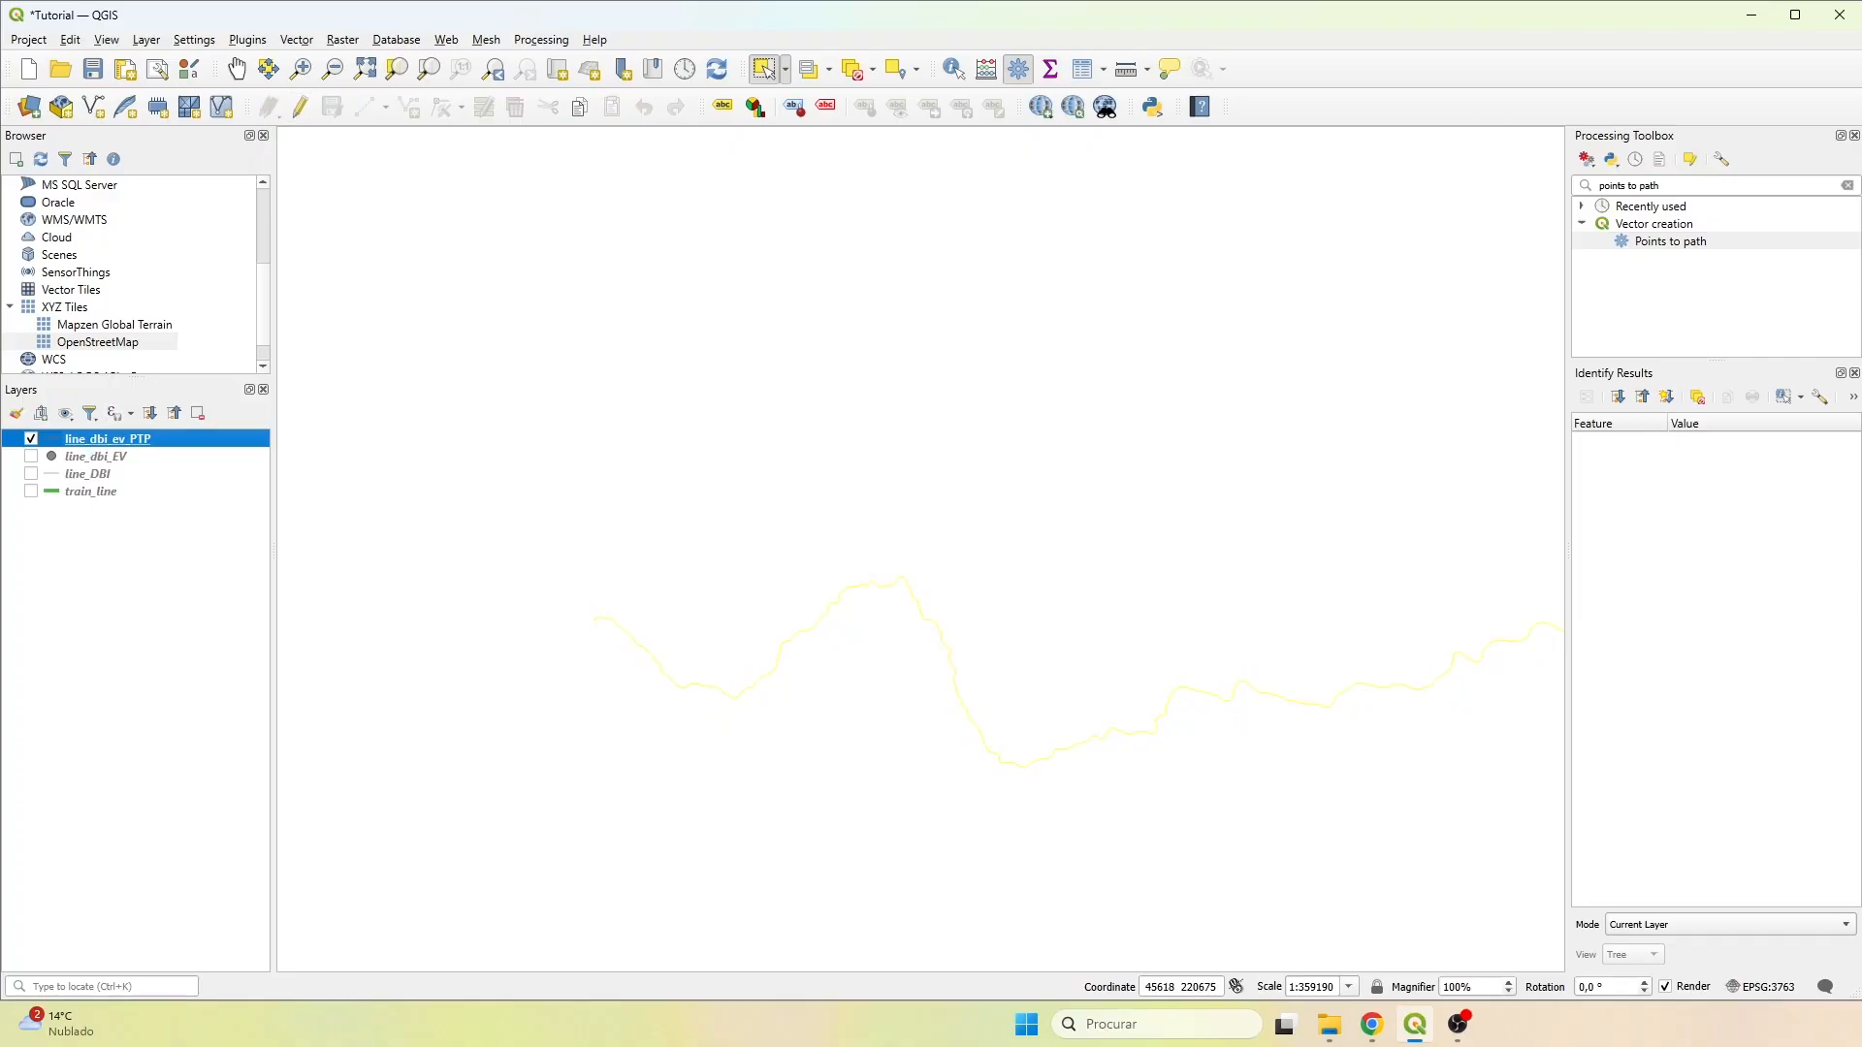
Find the Explode lines algorithm in the processing tools and open it for the line_dbi_ev_PTP layer.
left_click(1648, 185)
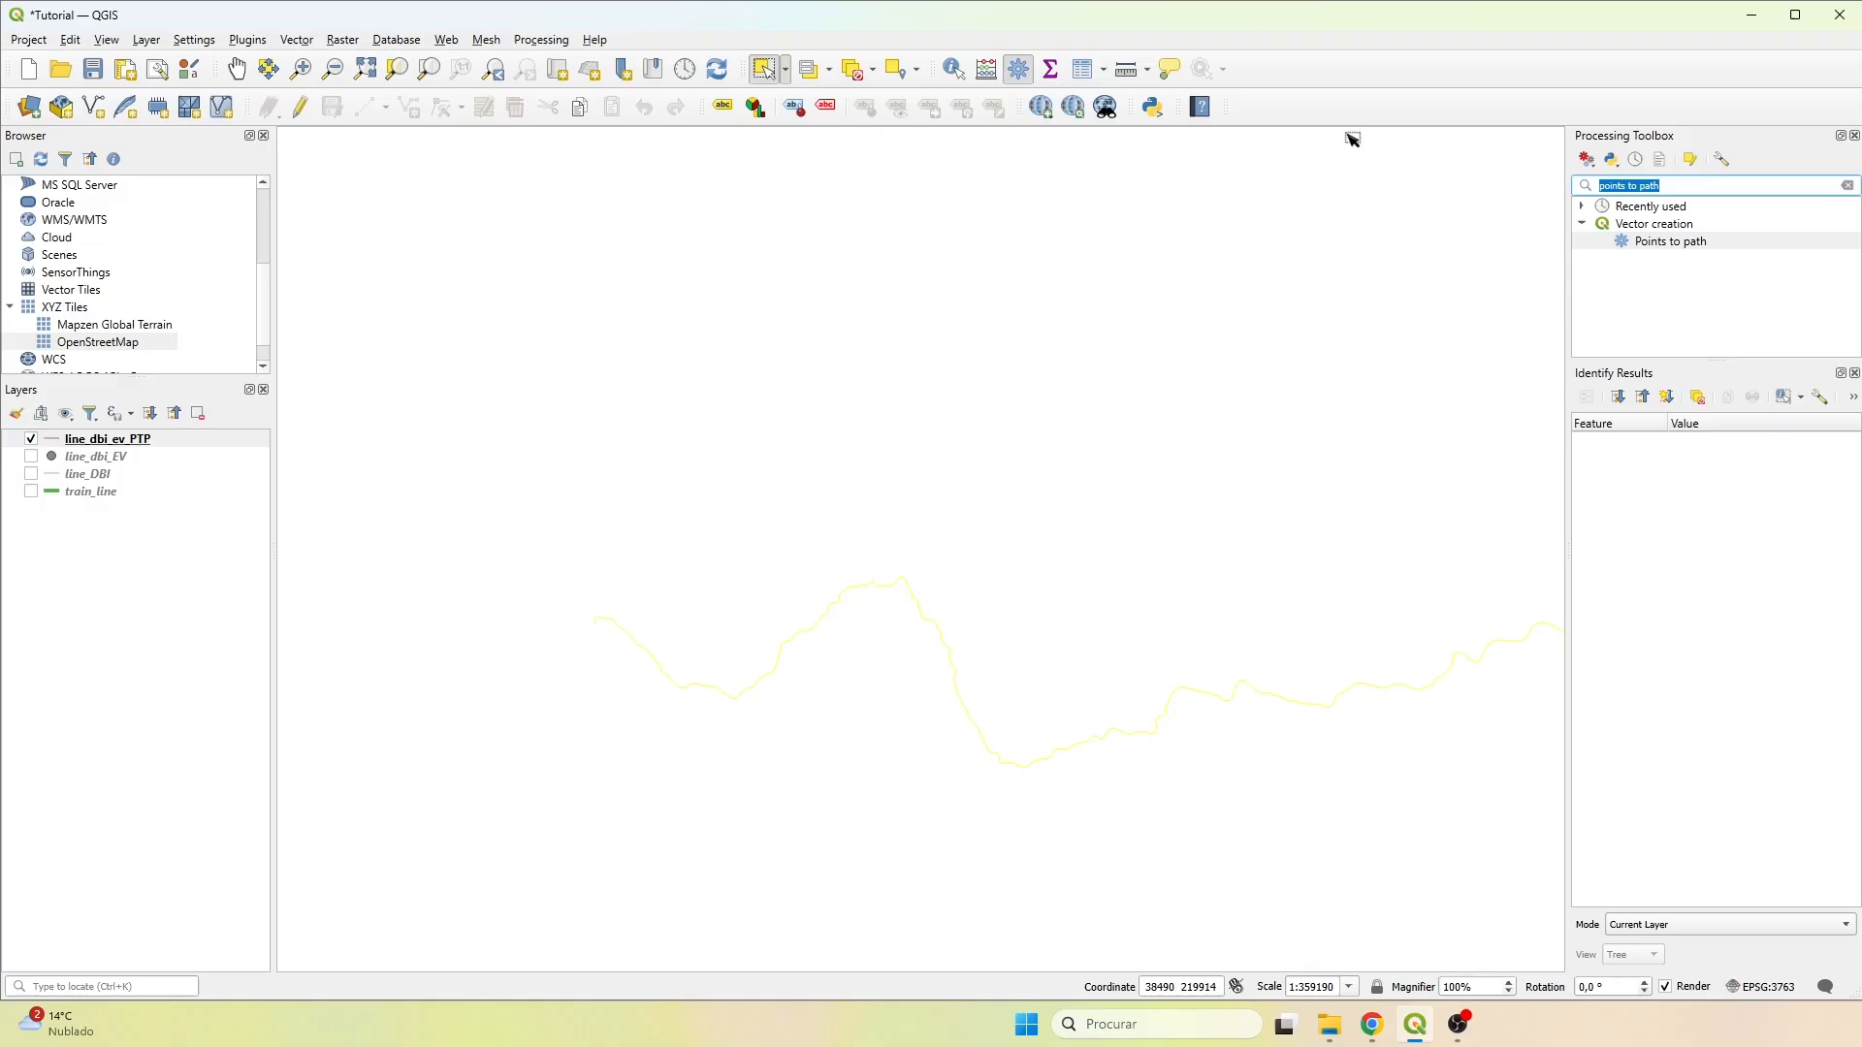
type("explodes")
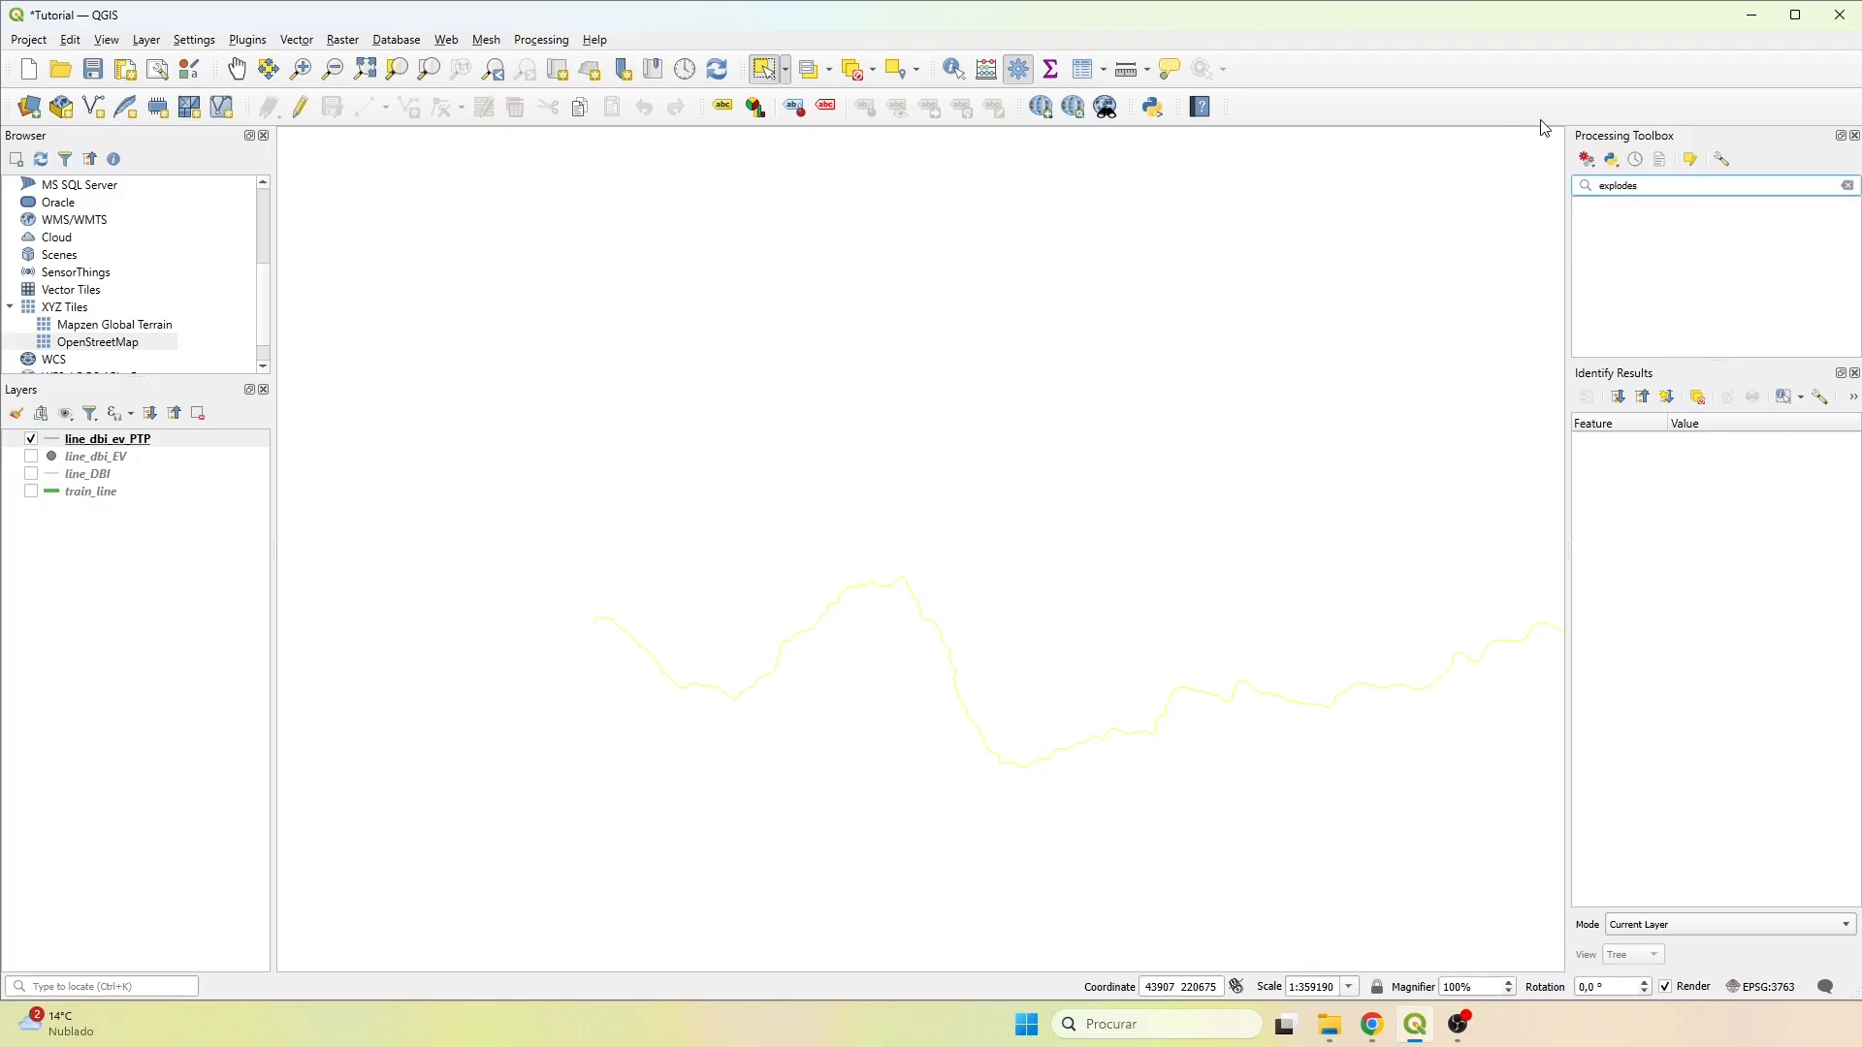
key("BackSpace")
double_click(1669, 224)
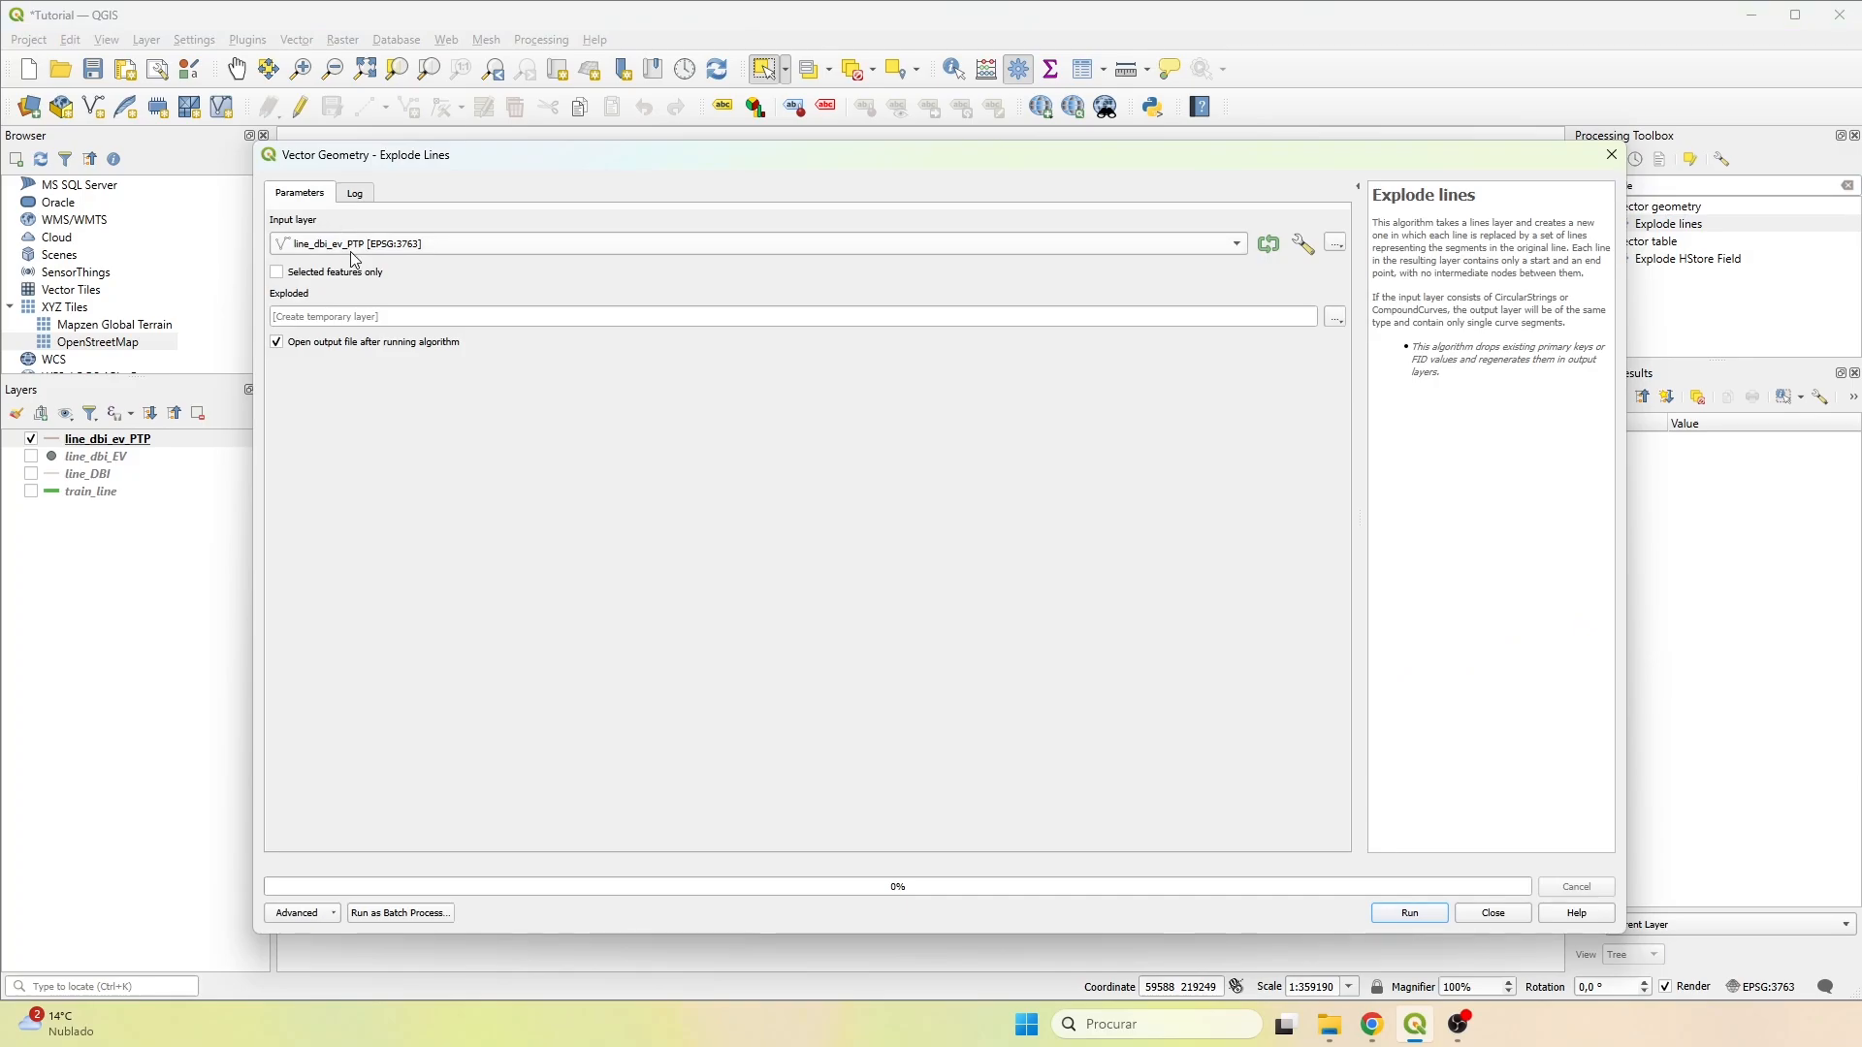
Set the exploded output to line_dbi_ev_ptp_EL.shp in the Results folder and run Explode lines.
left_click(1336, 317)
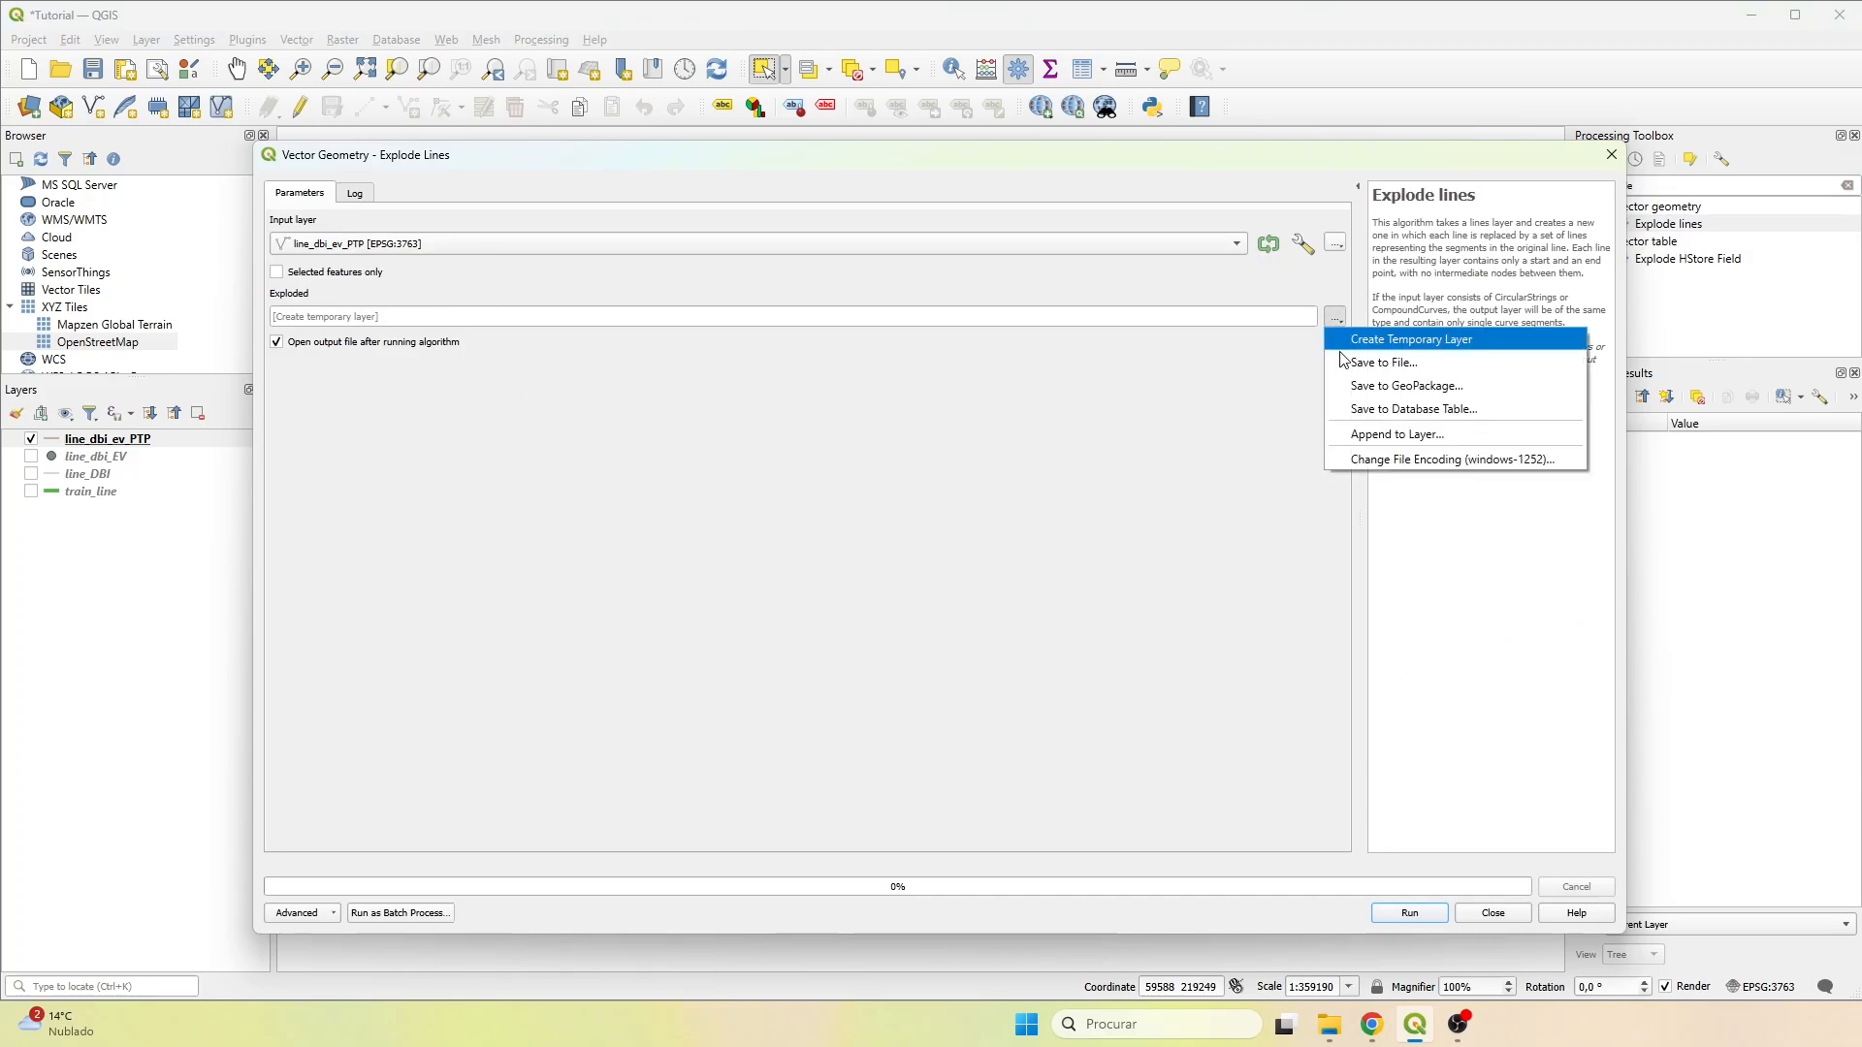
left_click(1370, 363)
left_click(885, 544)
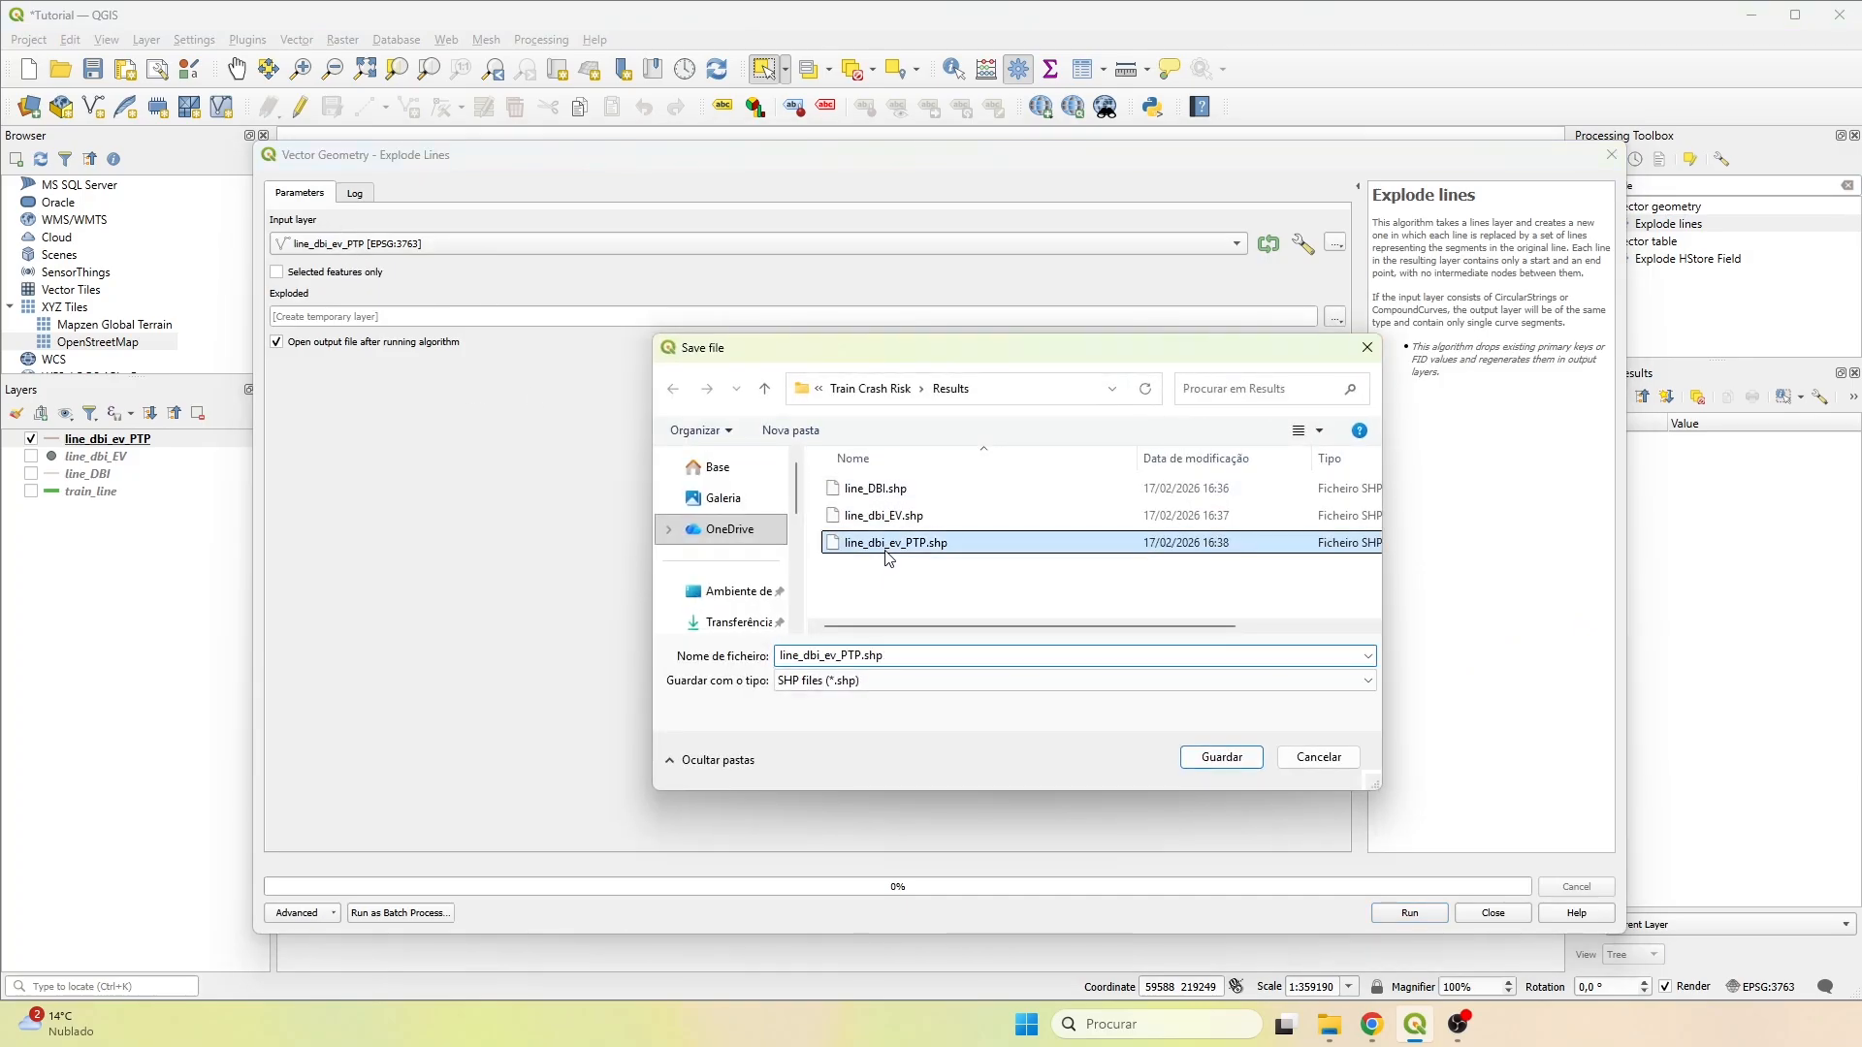
double_click(866, 656)
key("Right")
key("Left")
key("Left")
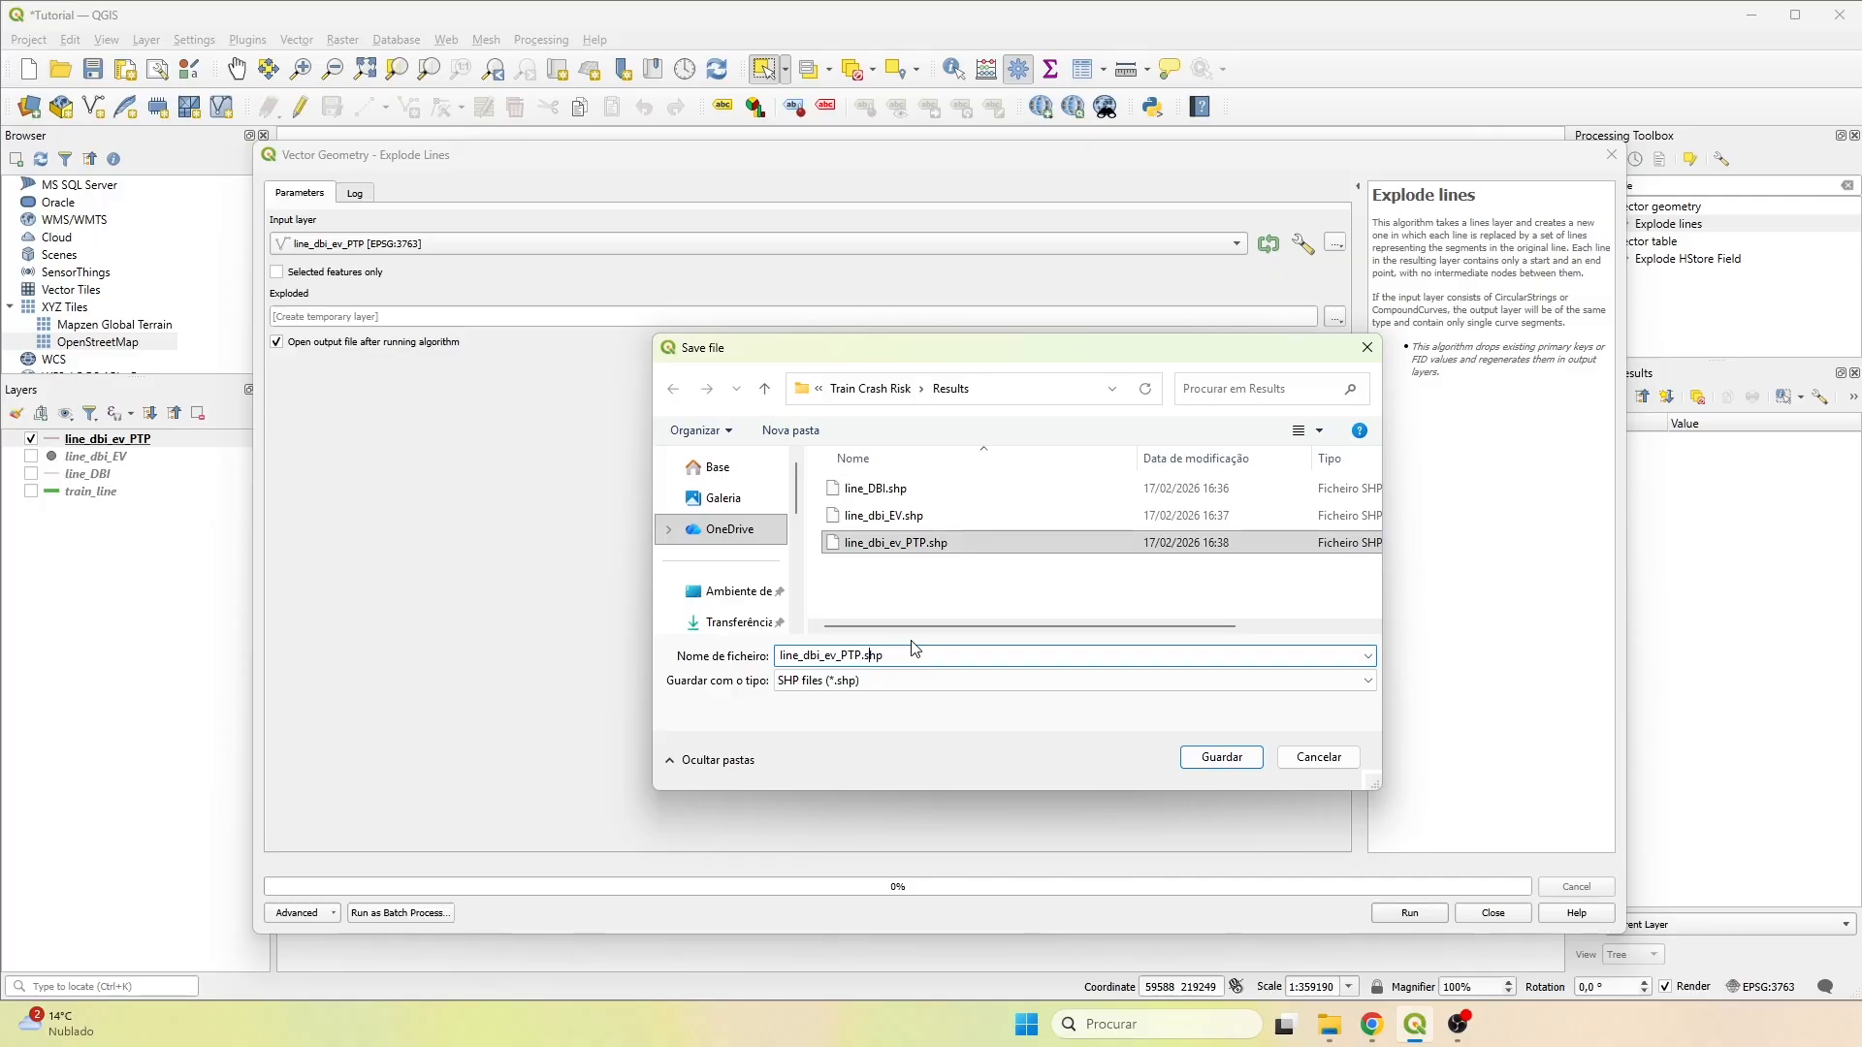
key("BackSpace")
key("BackSpace")
key("BackSpace")
type("tp_EL")
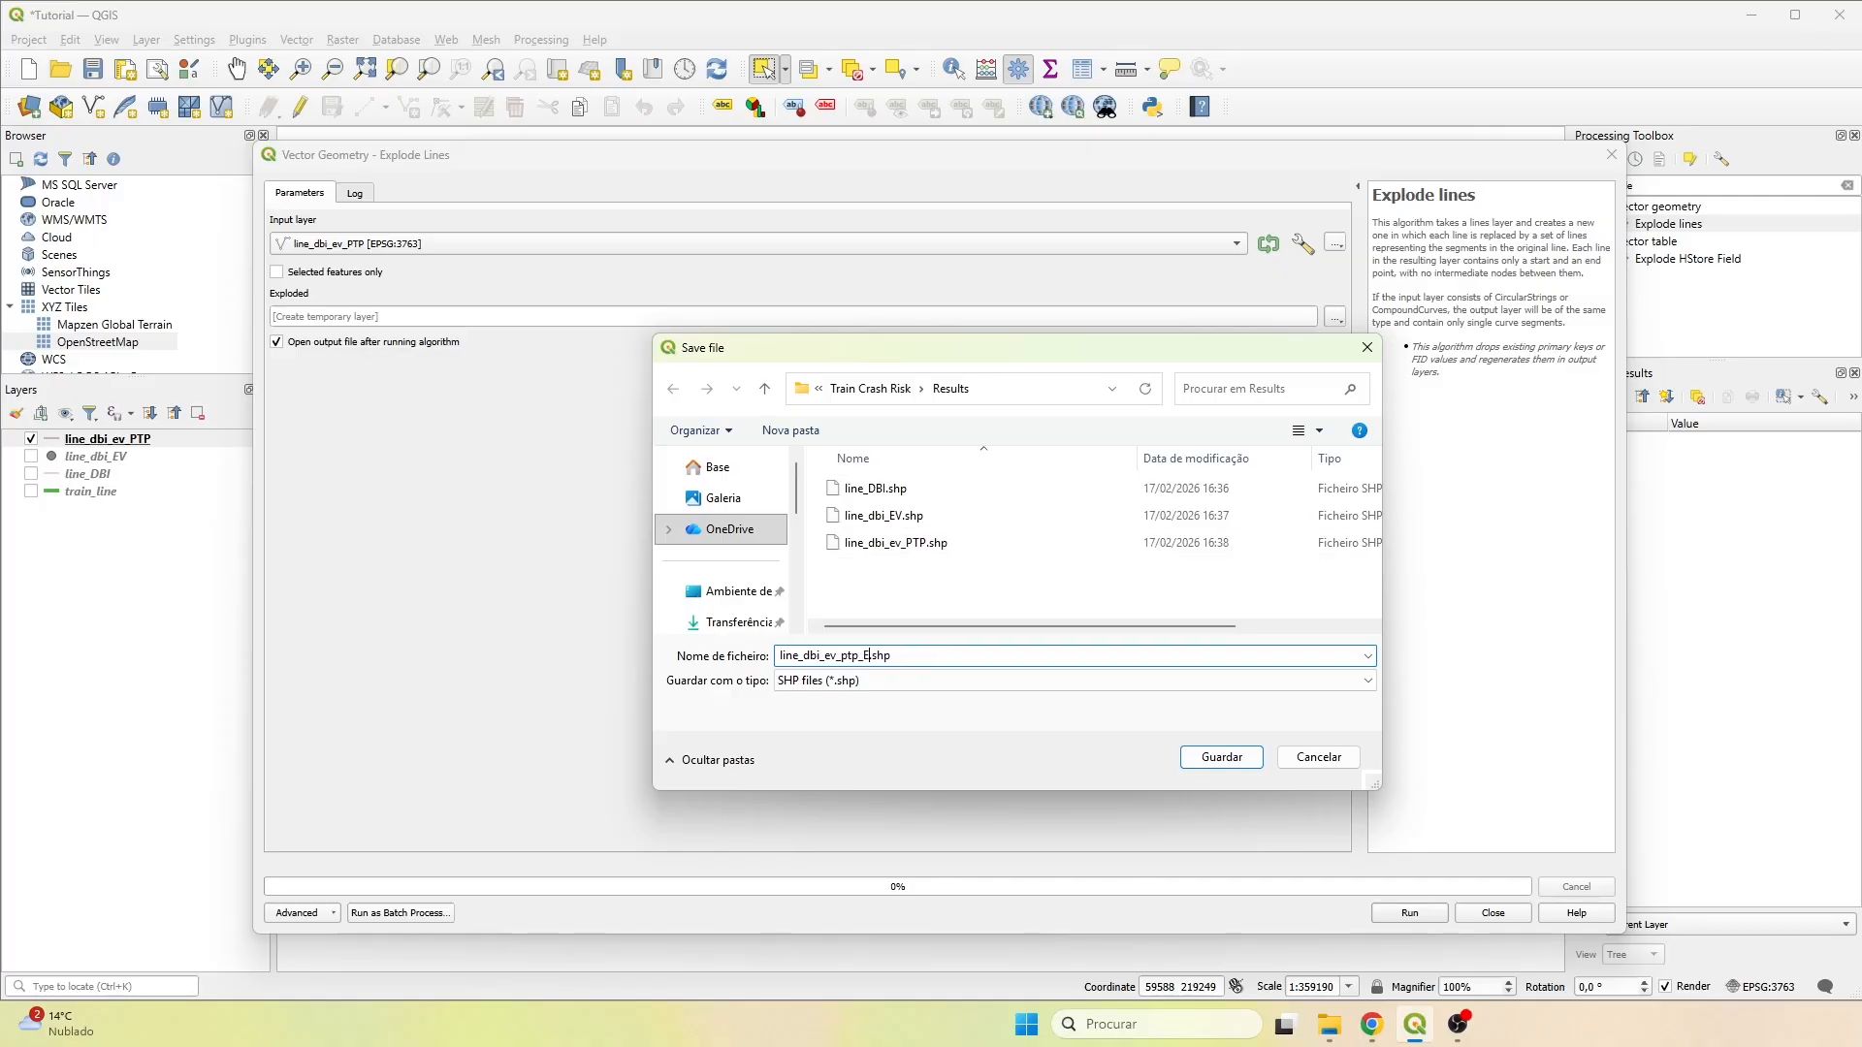
left_click(1214, 760)
left_click(1441, 917)
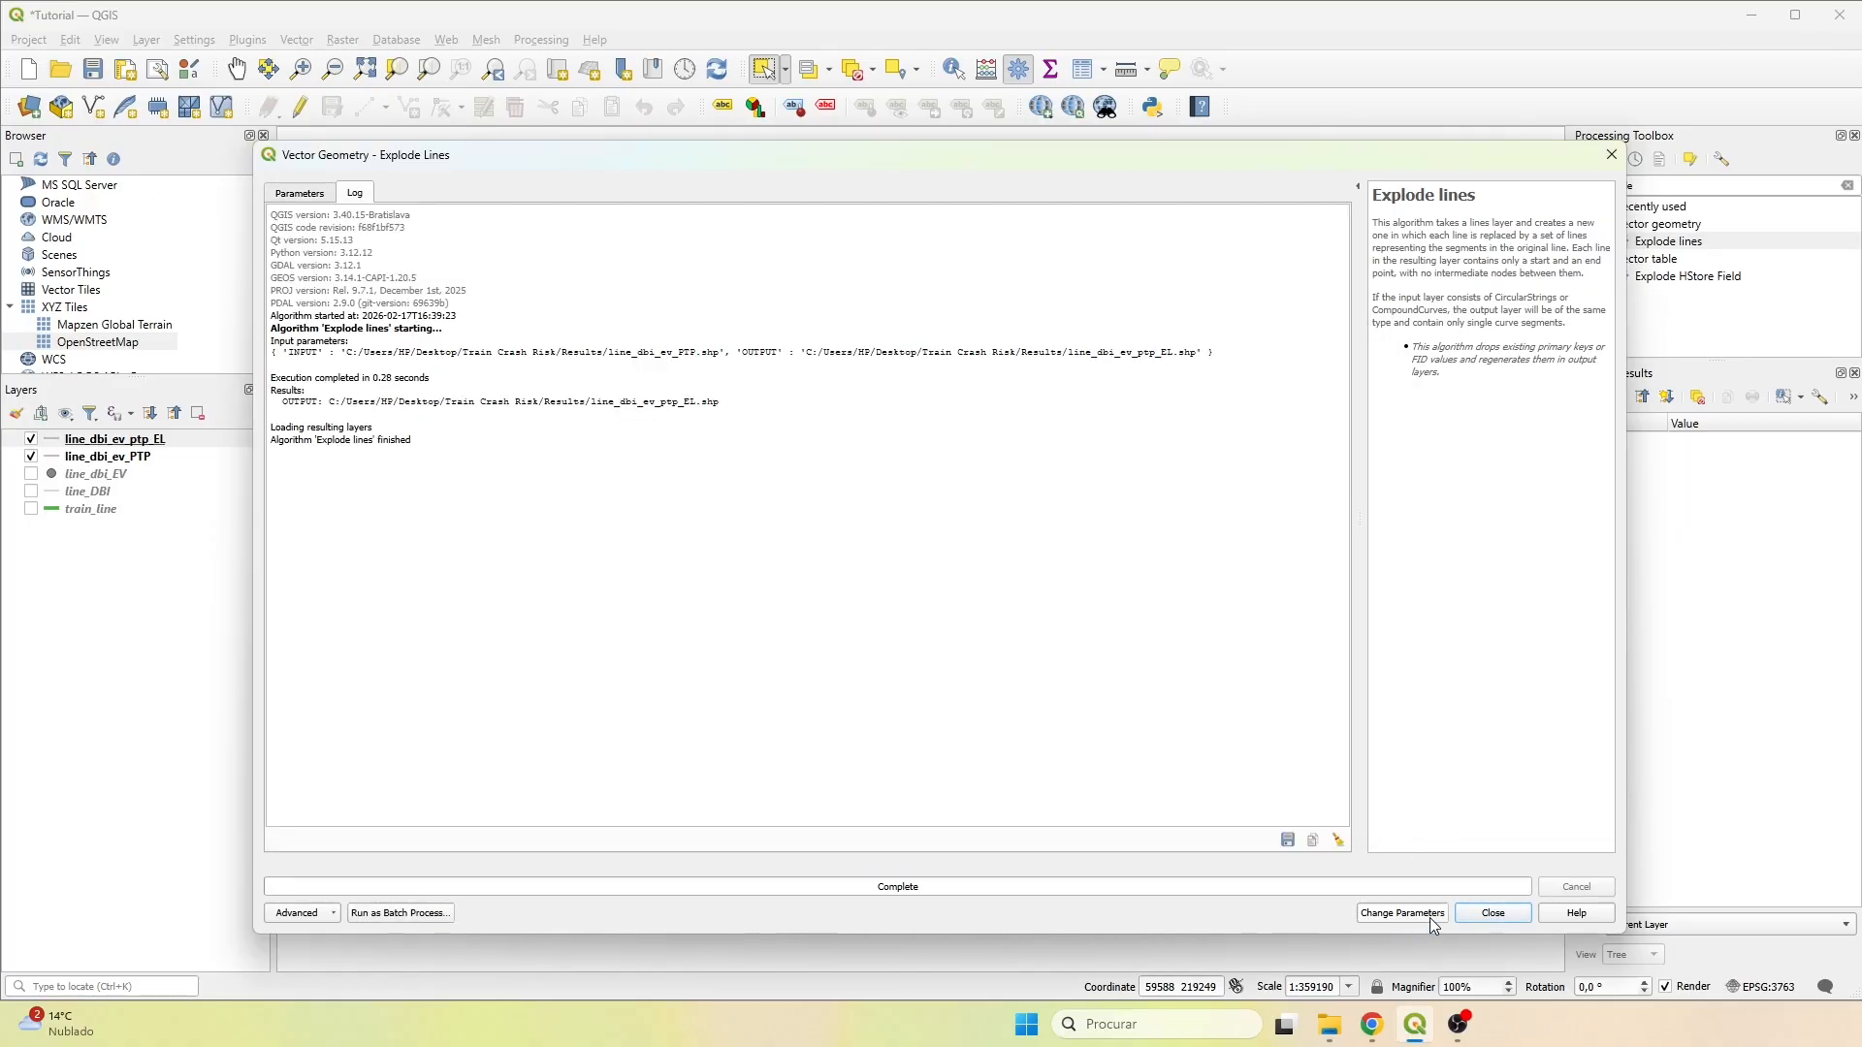
left_click(1489, 917)
Hide the line_dbi_ev_PTP layer and review the attribute table of line_dbi_ev_ptp_EL down to its last row.
left_click(68, 440)
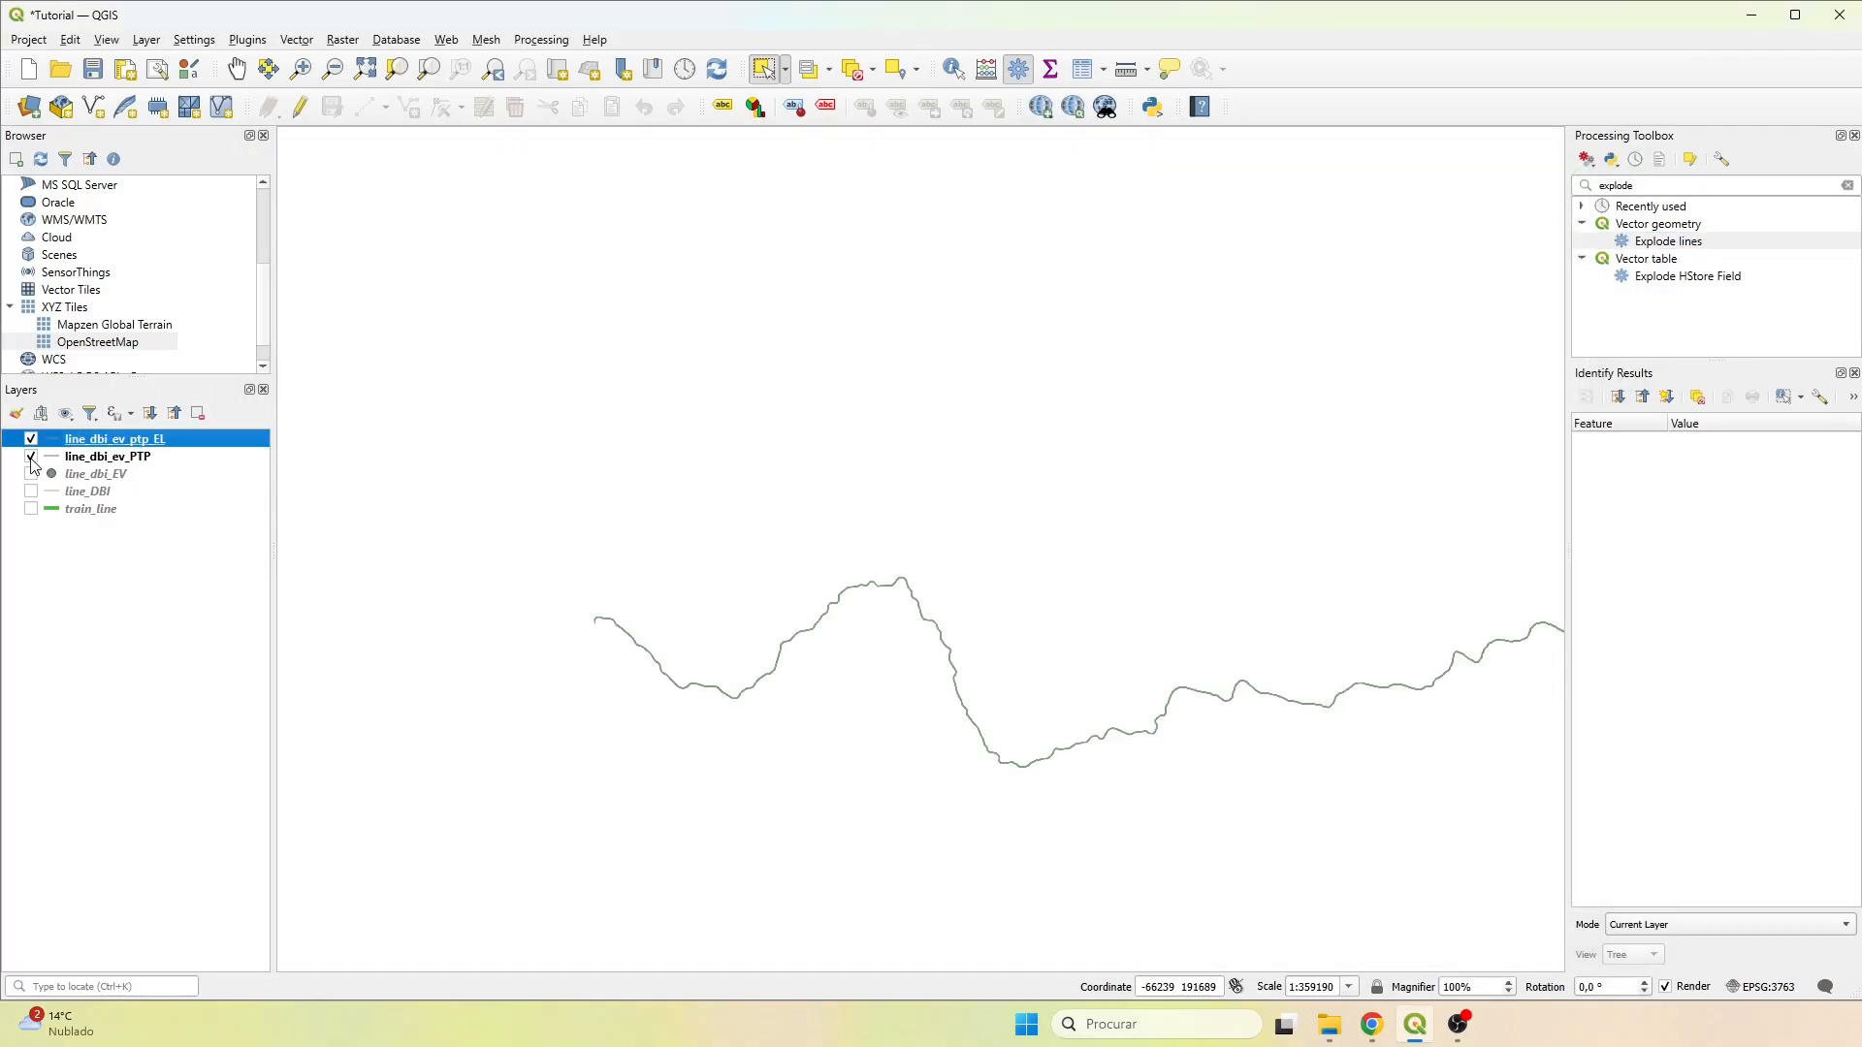
right_click(83, 438)
left_click(136, 683)
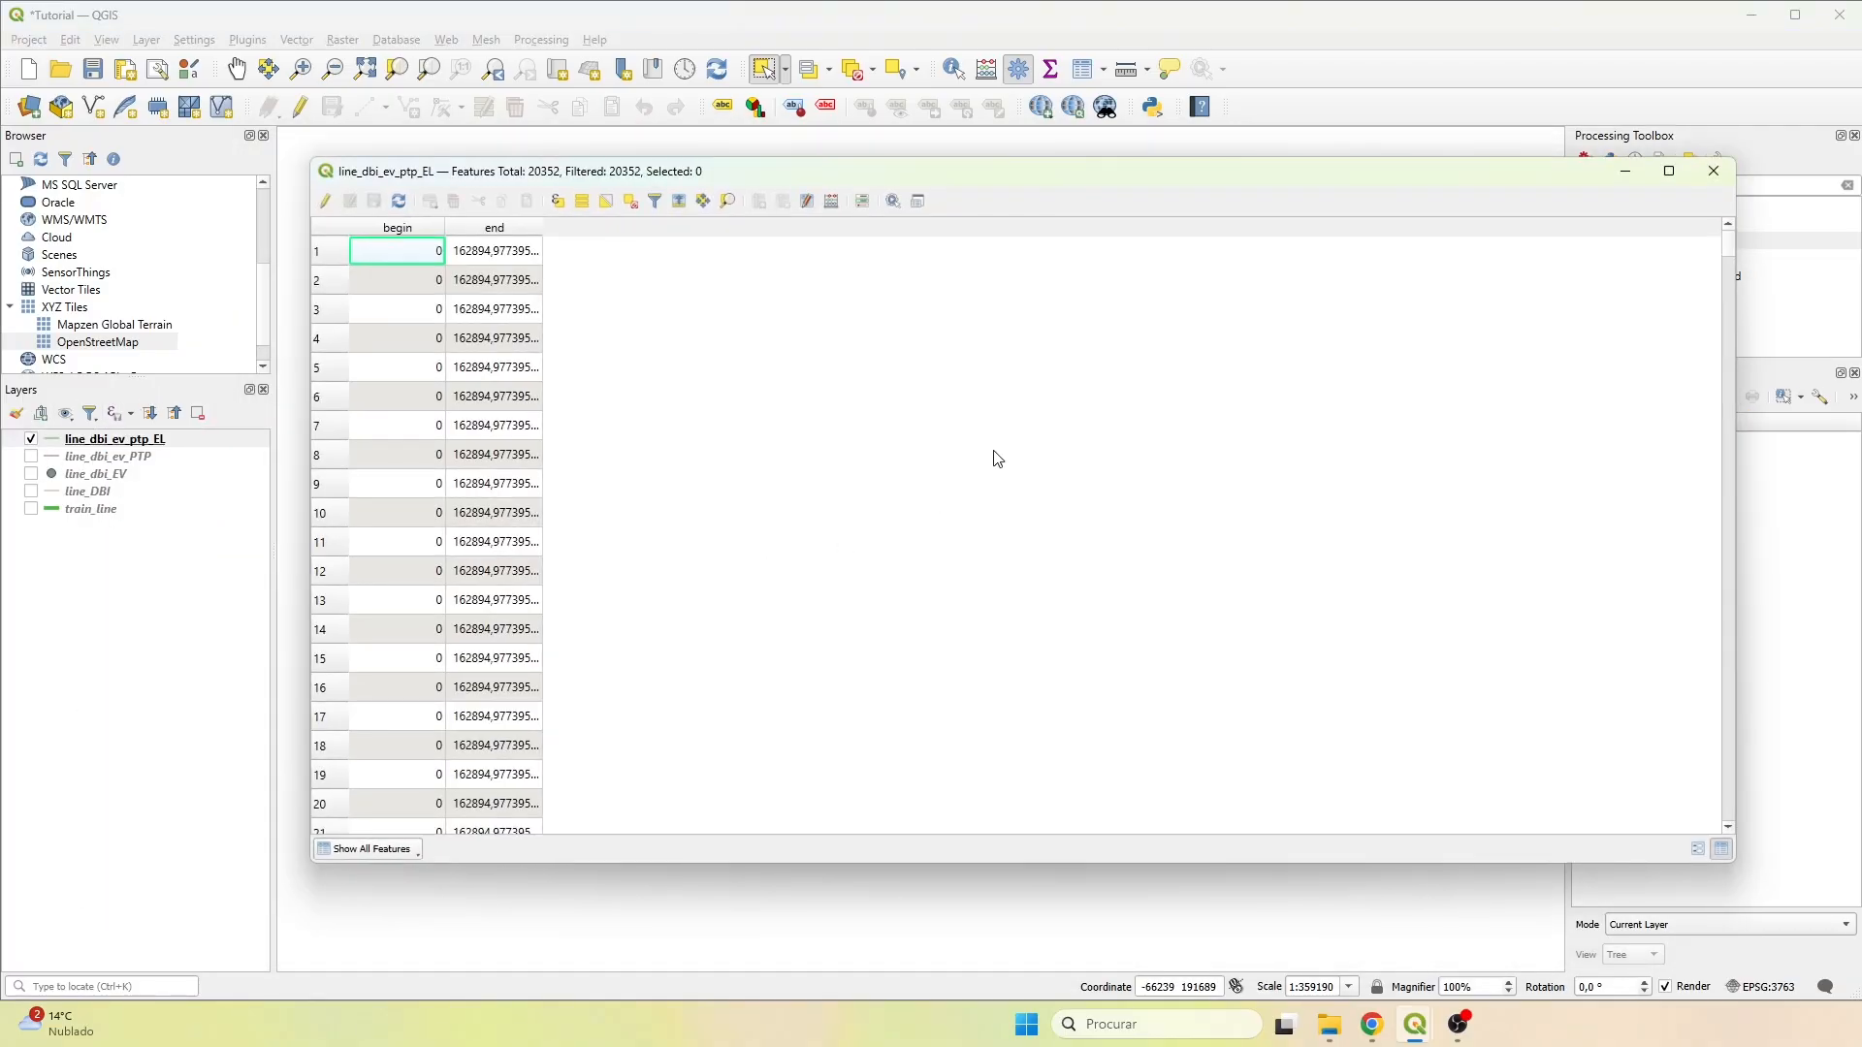
scroll(485, 304, "down", 5)
scroll(485, 304, "down", 20)
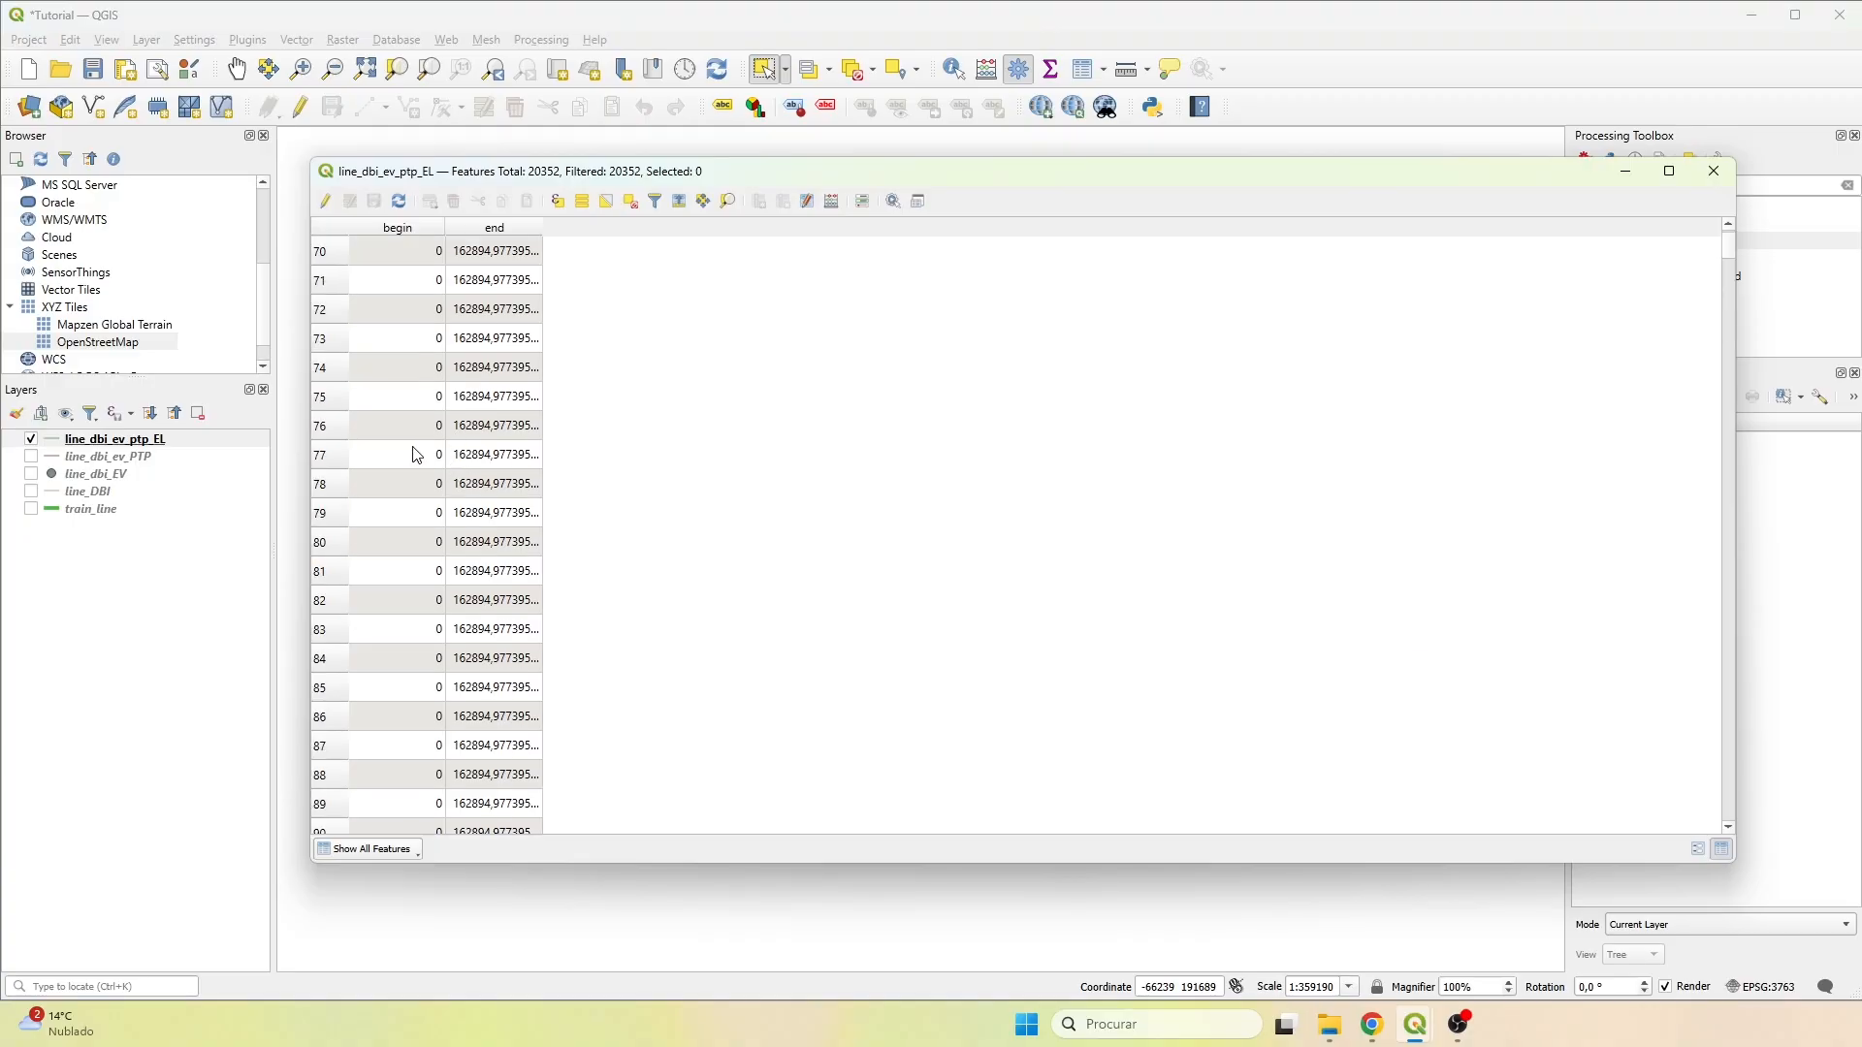
left_click_drag(1734, 251, 1646, 806)
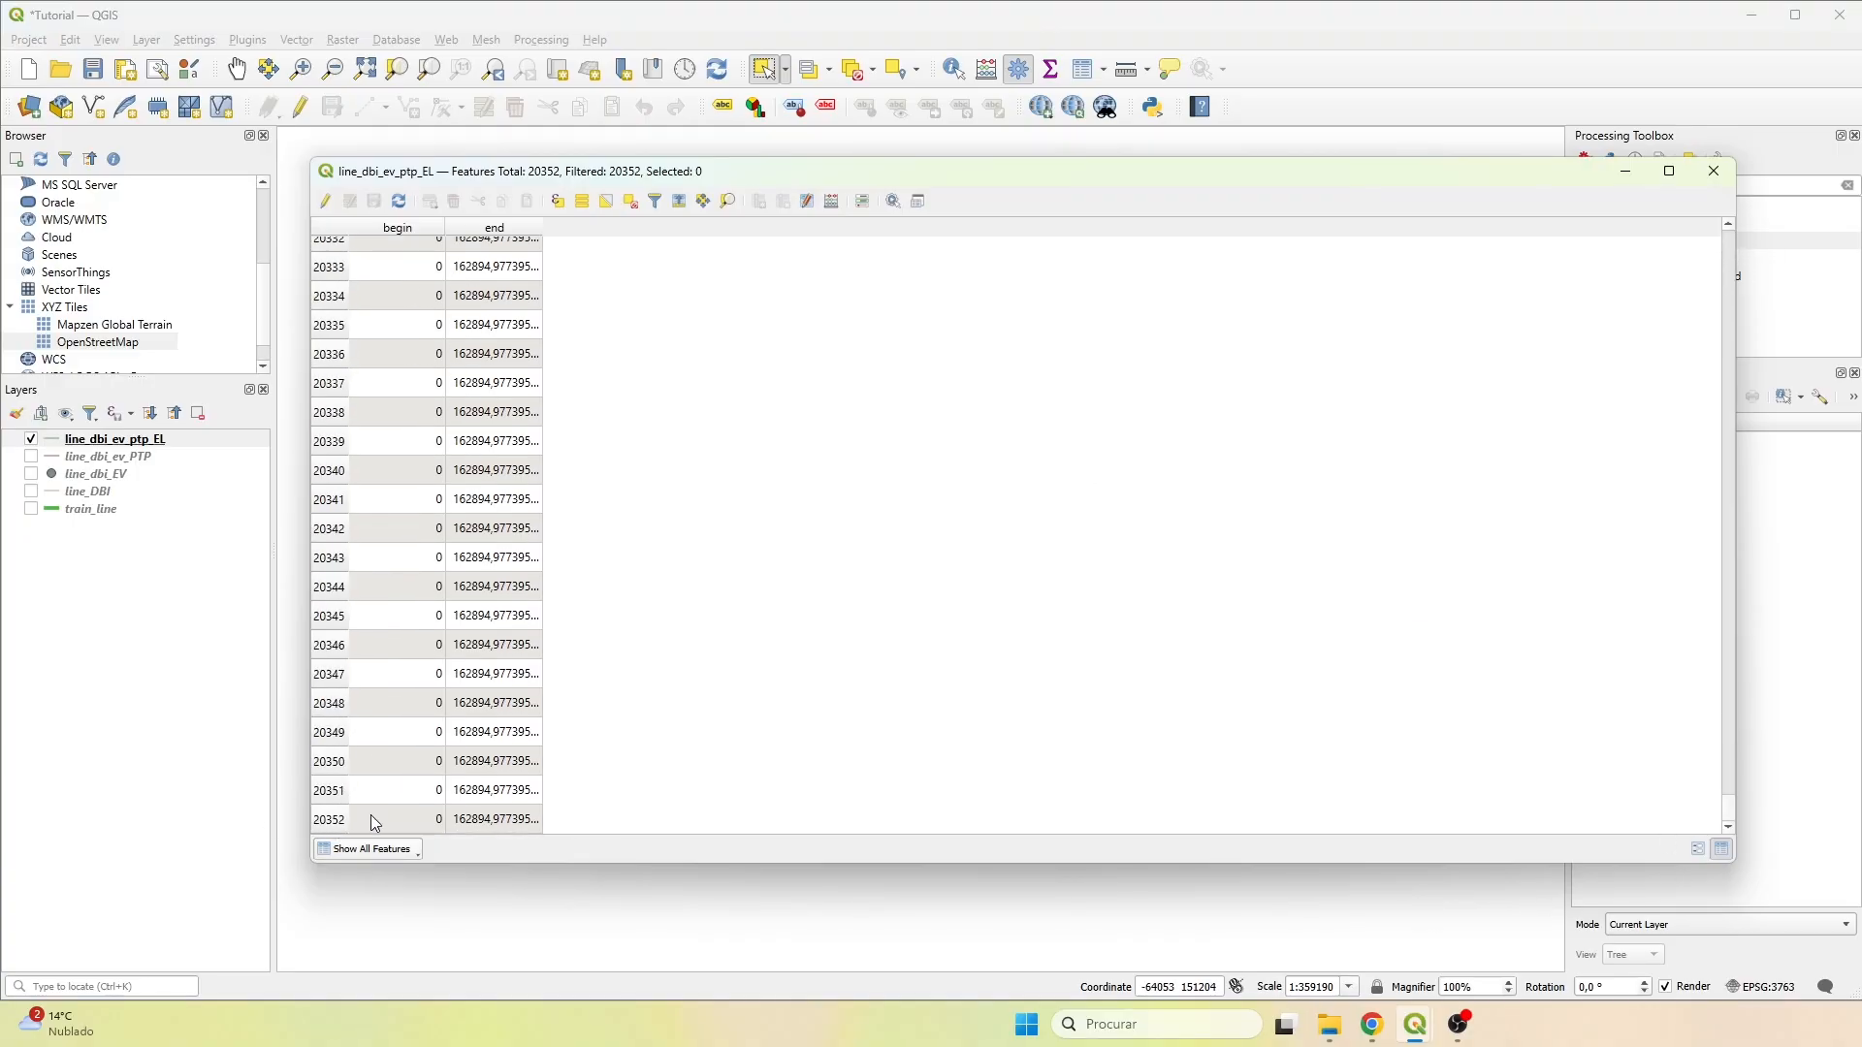
left_click(1710, 172)
Examine the exploded line up close by selecting individual segments at several places, and clear the selection.
left_click_drag(955, 552, 702, 498)
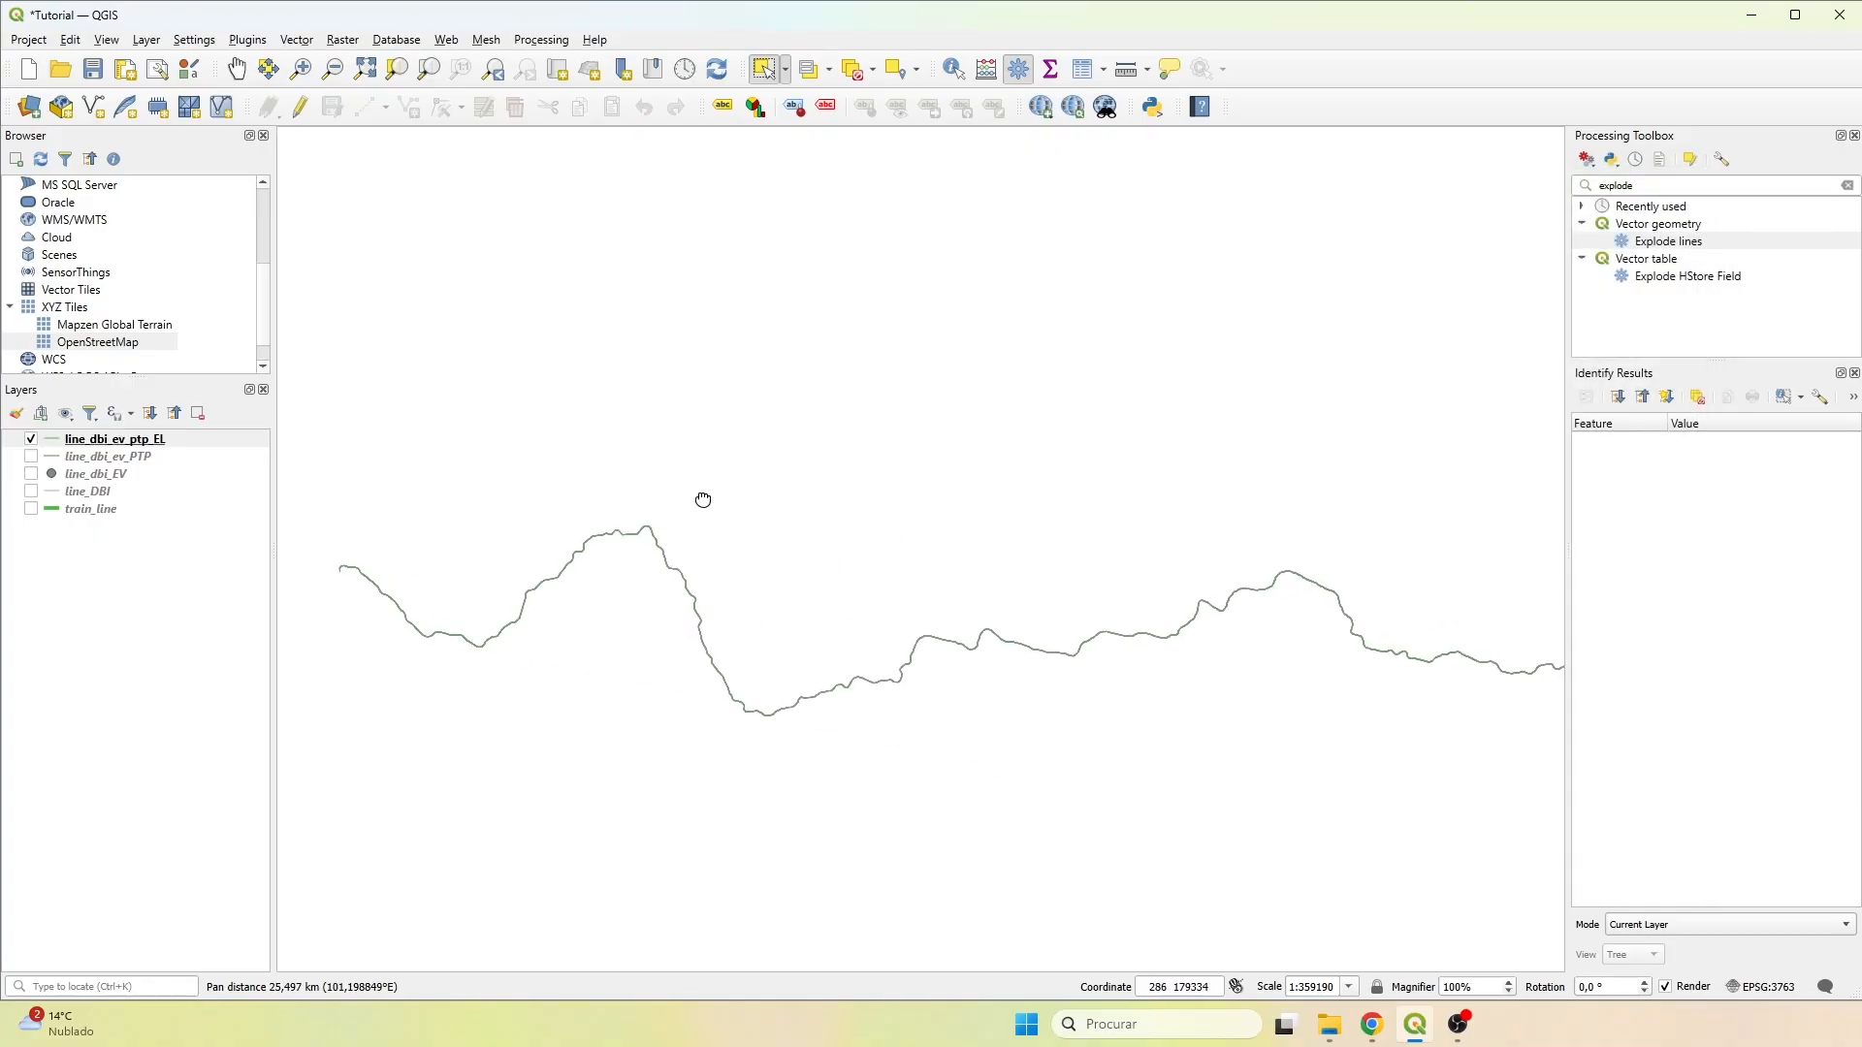
scroll(578, 604, "up", 3)
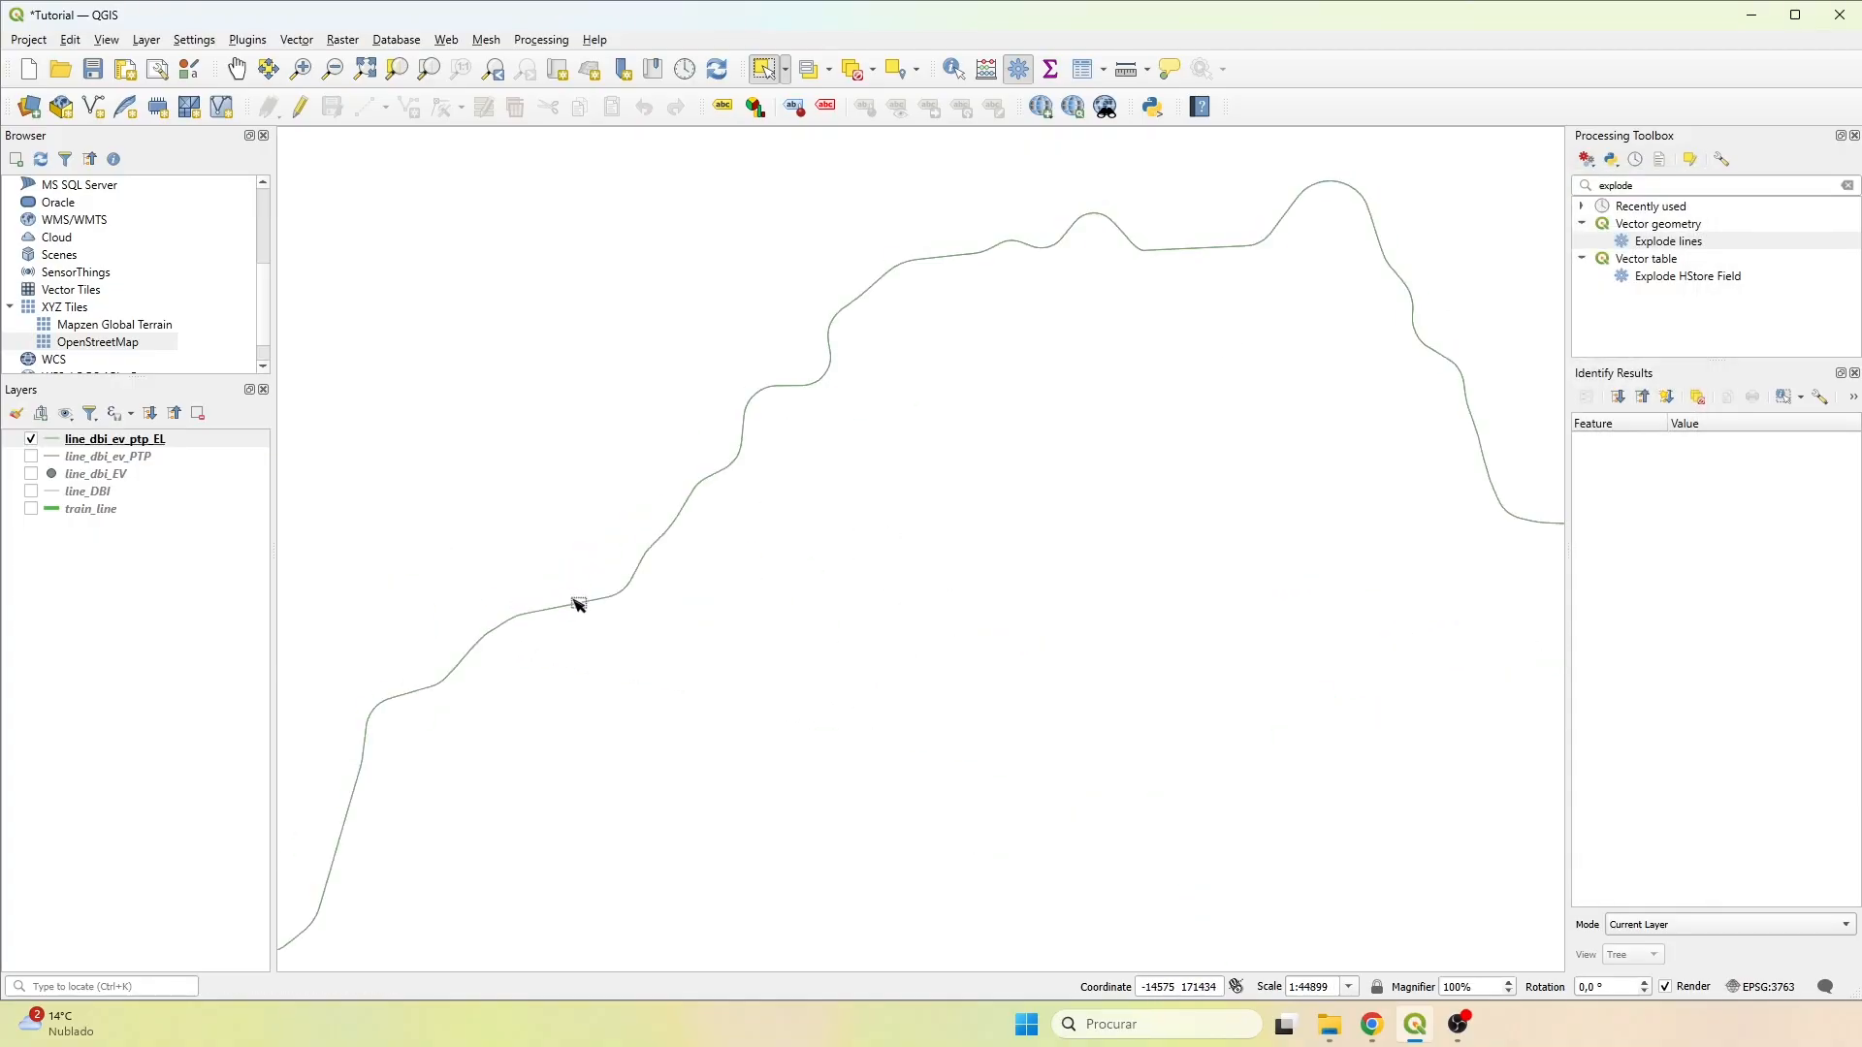
scroll(694, 513, "up", 4)
left_click_drag(510, 356, 543, 376)
left_click_drag(552, 273, 582, 299)
left_click_drag(608, 194, 631, 215)
left_click_drag(479, 483, 500, 539)
scroll(543, 505, "down", 6)
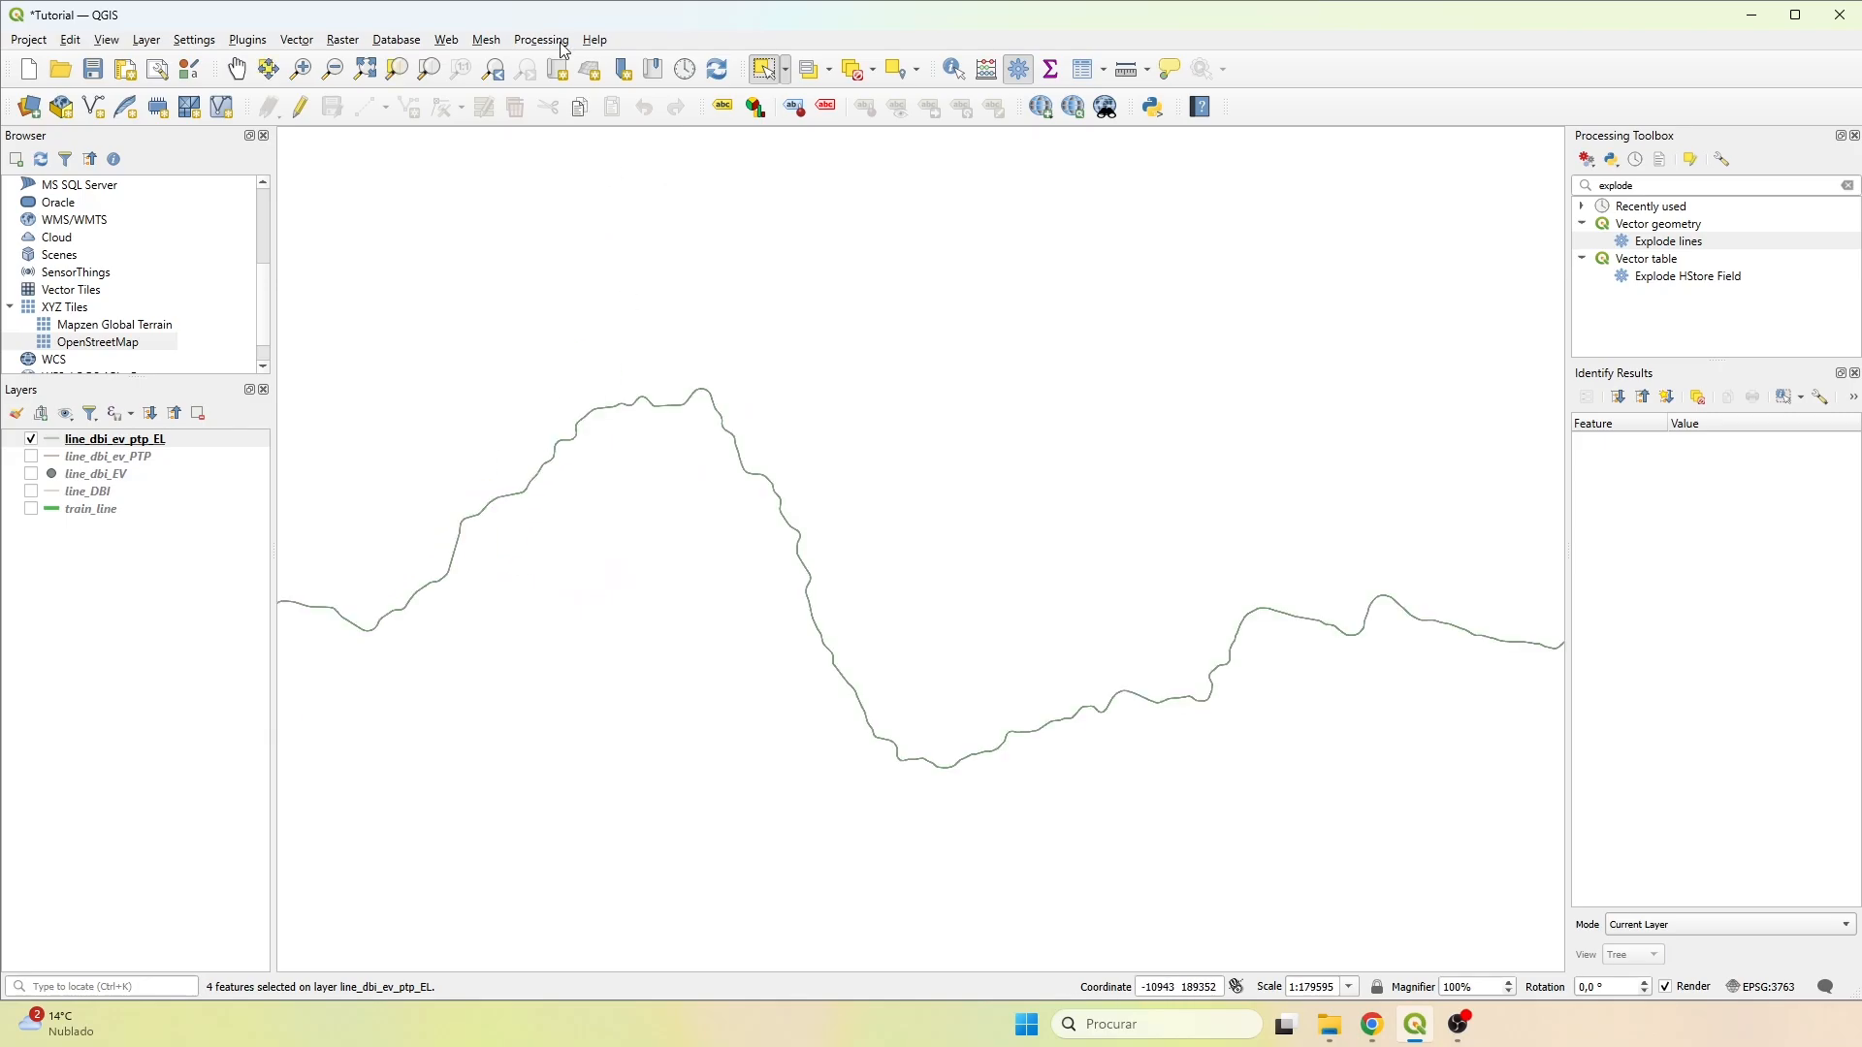
scroll(873, 353, "down", 2)
left_click_drag(873, 353, 803, 505)
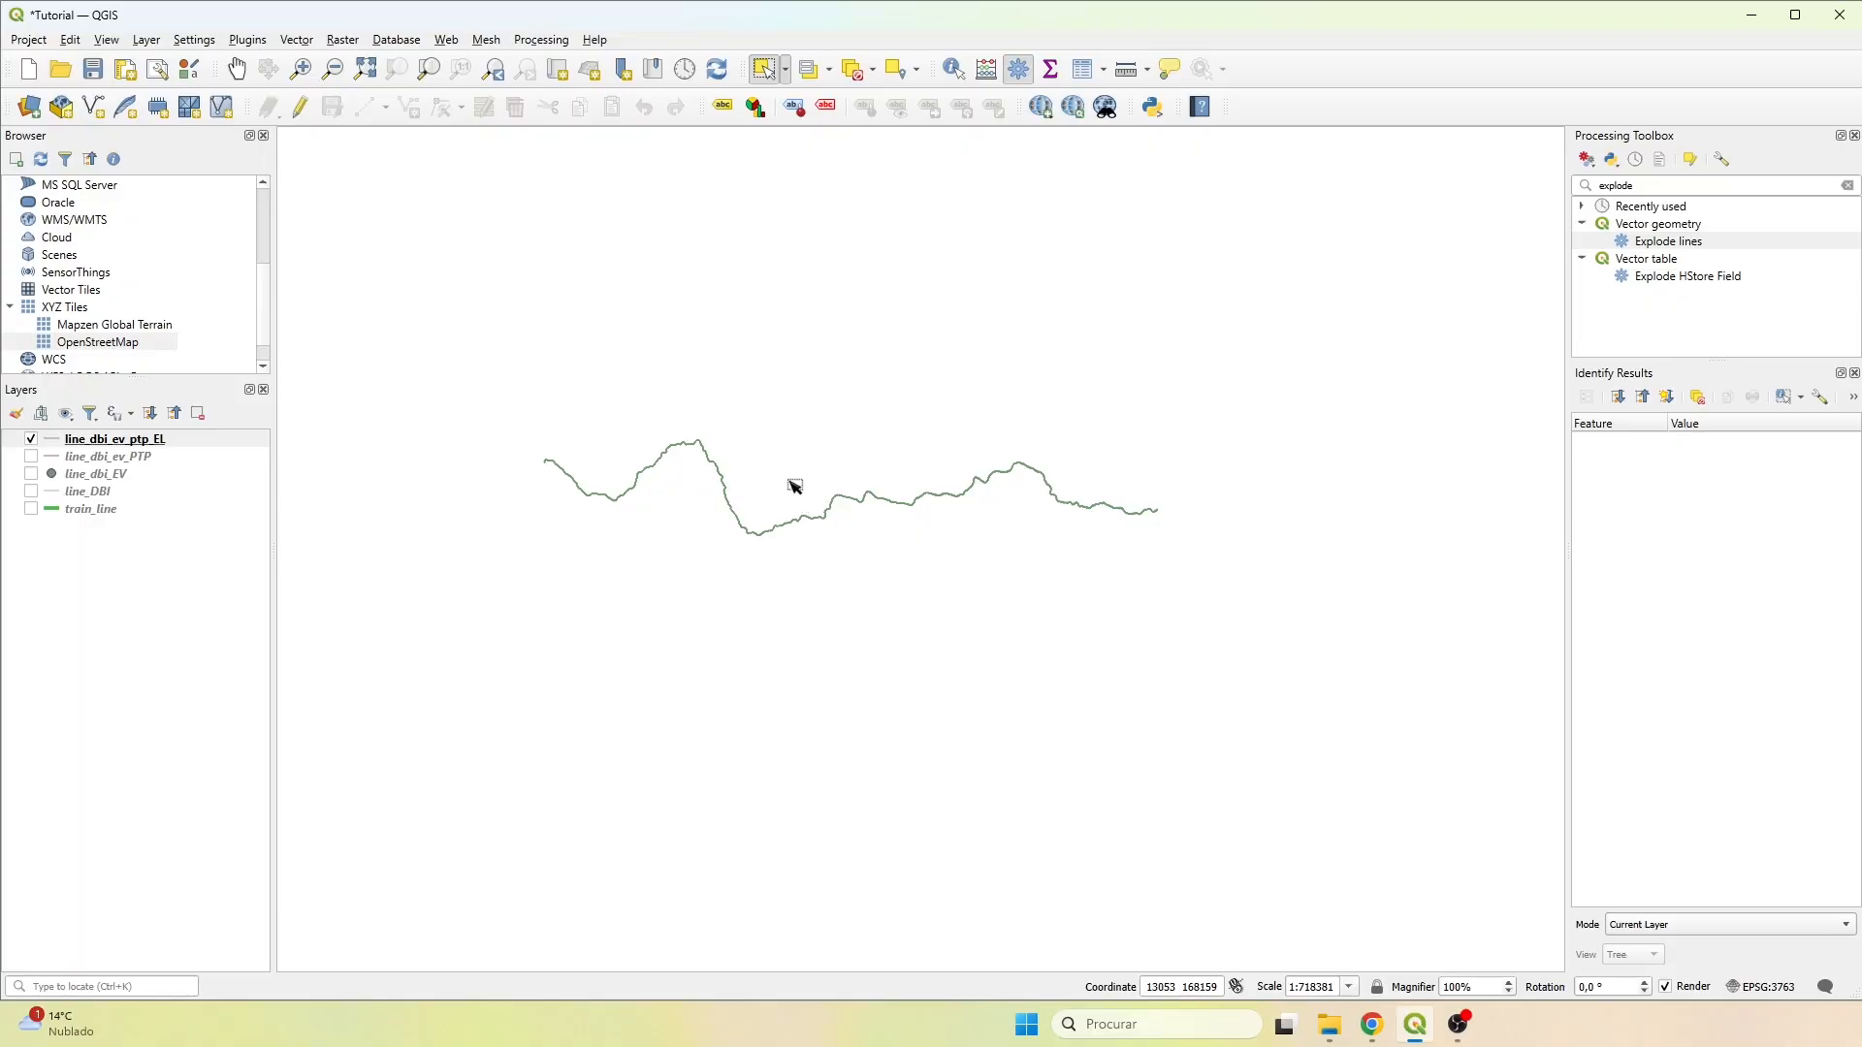
Open the attribute table of line_dbi_ev_ptp_EL, dock it below the map and enlarge it.
right_click(117, 439)
left_click(184, 686)
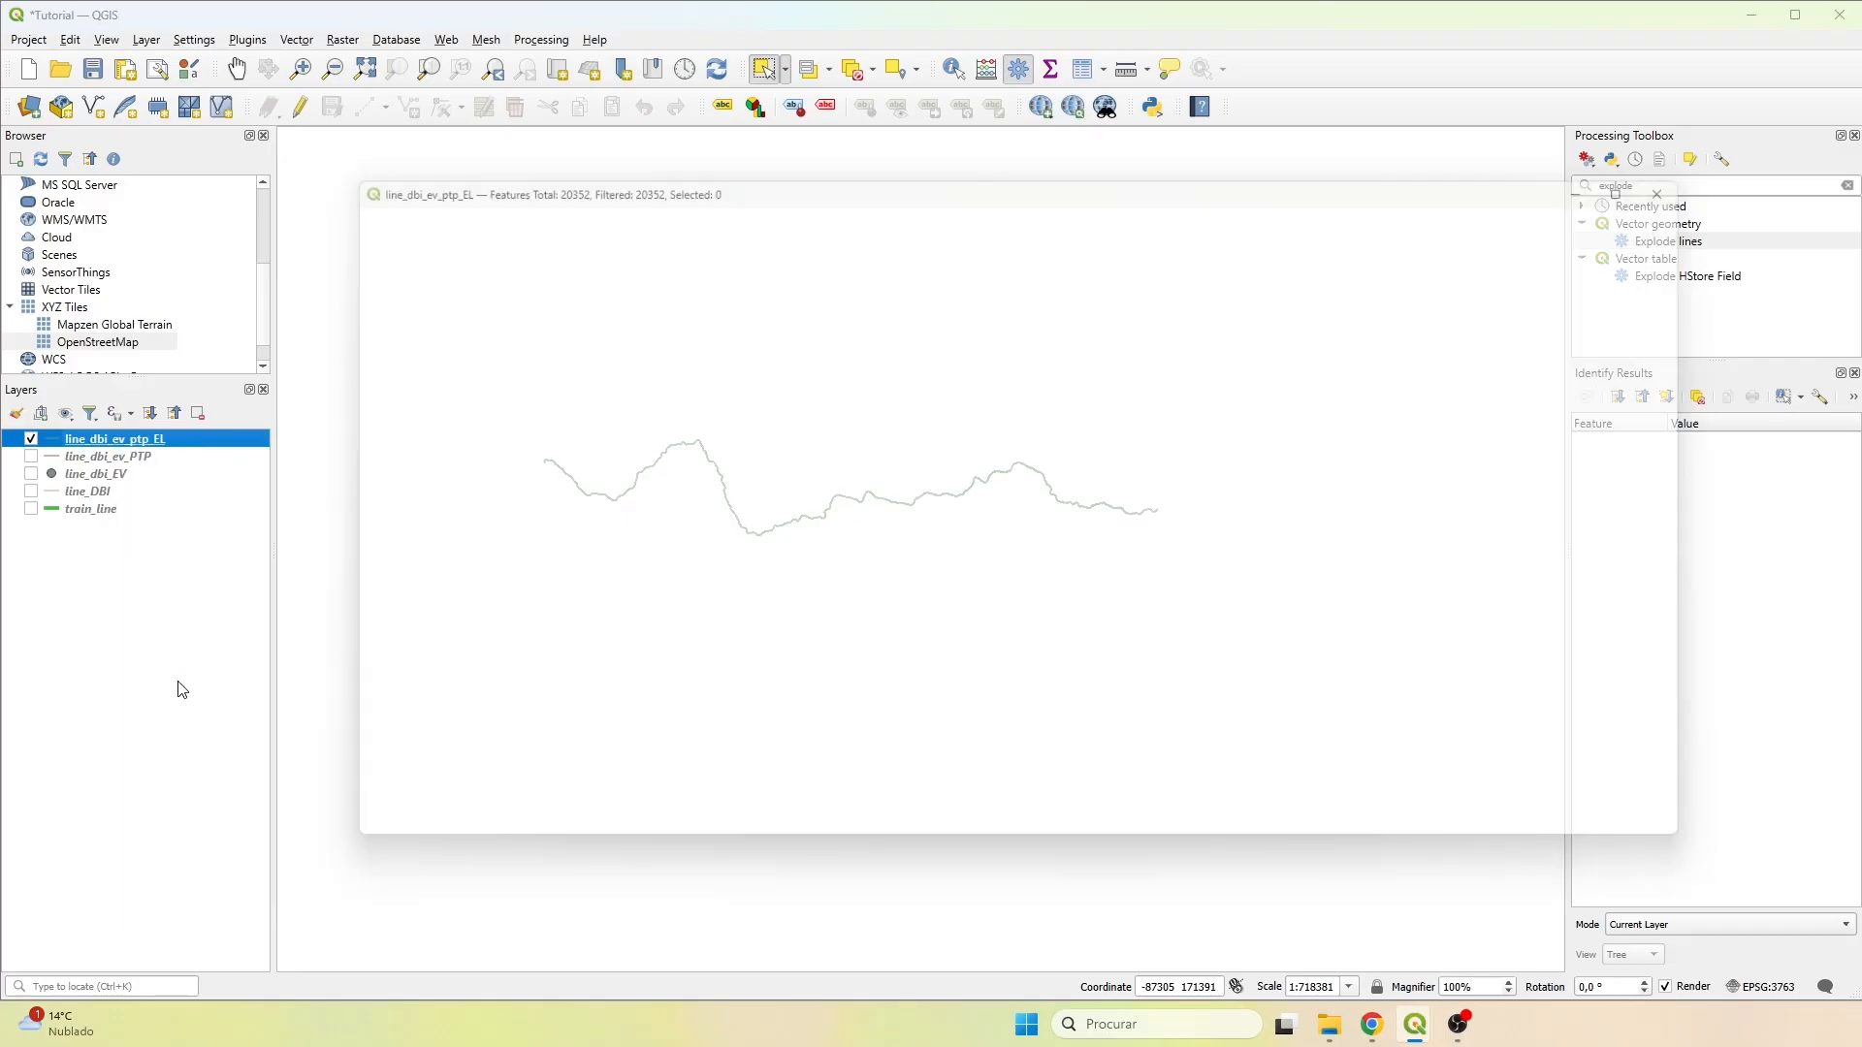
left_click(920, 222)
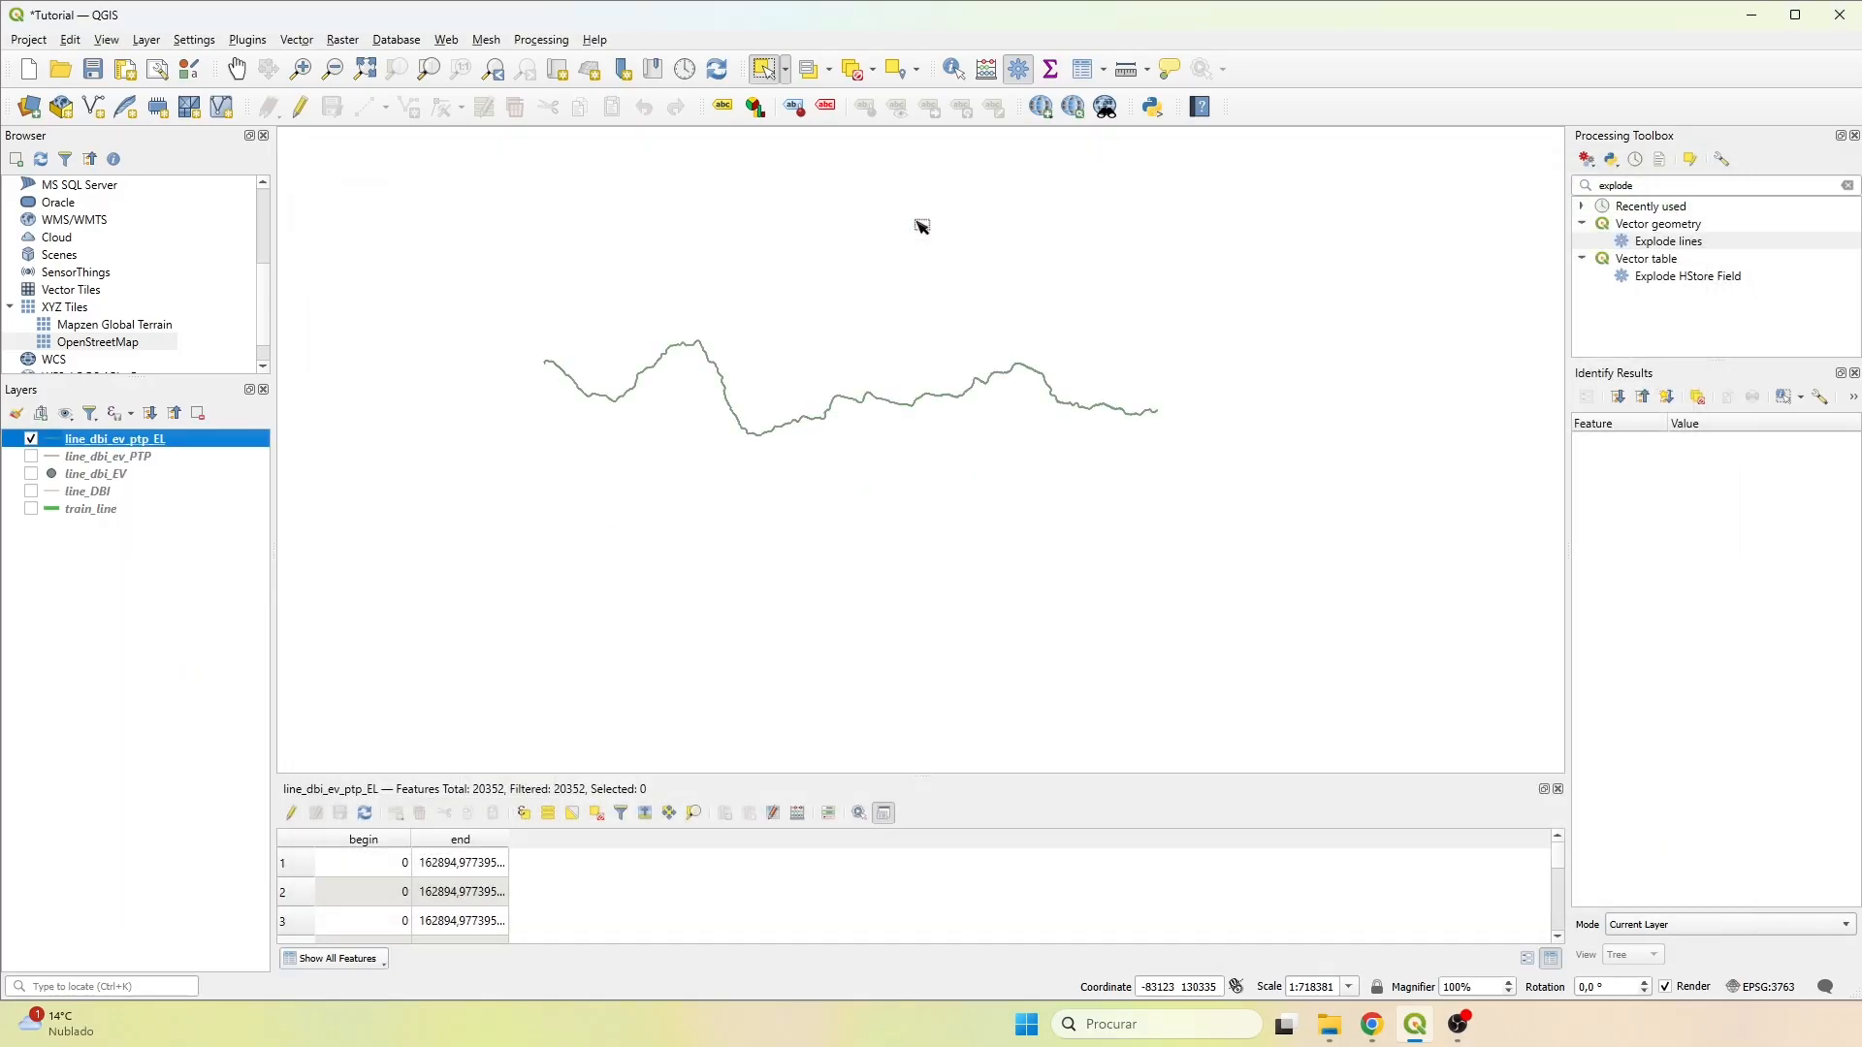
left_click_drag(775, 809, 804, 366)
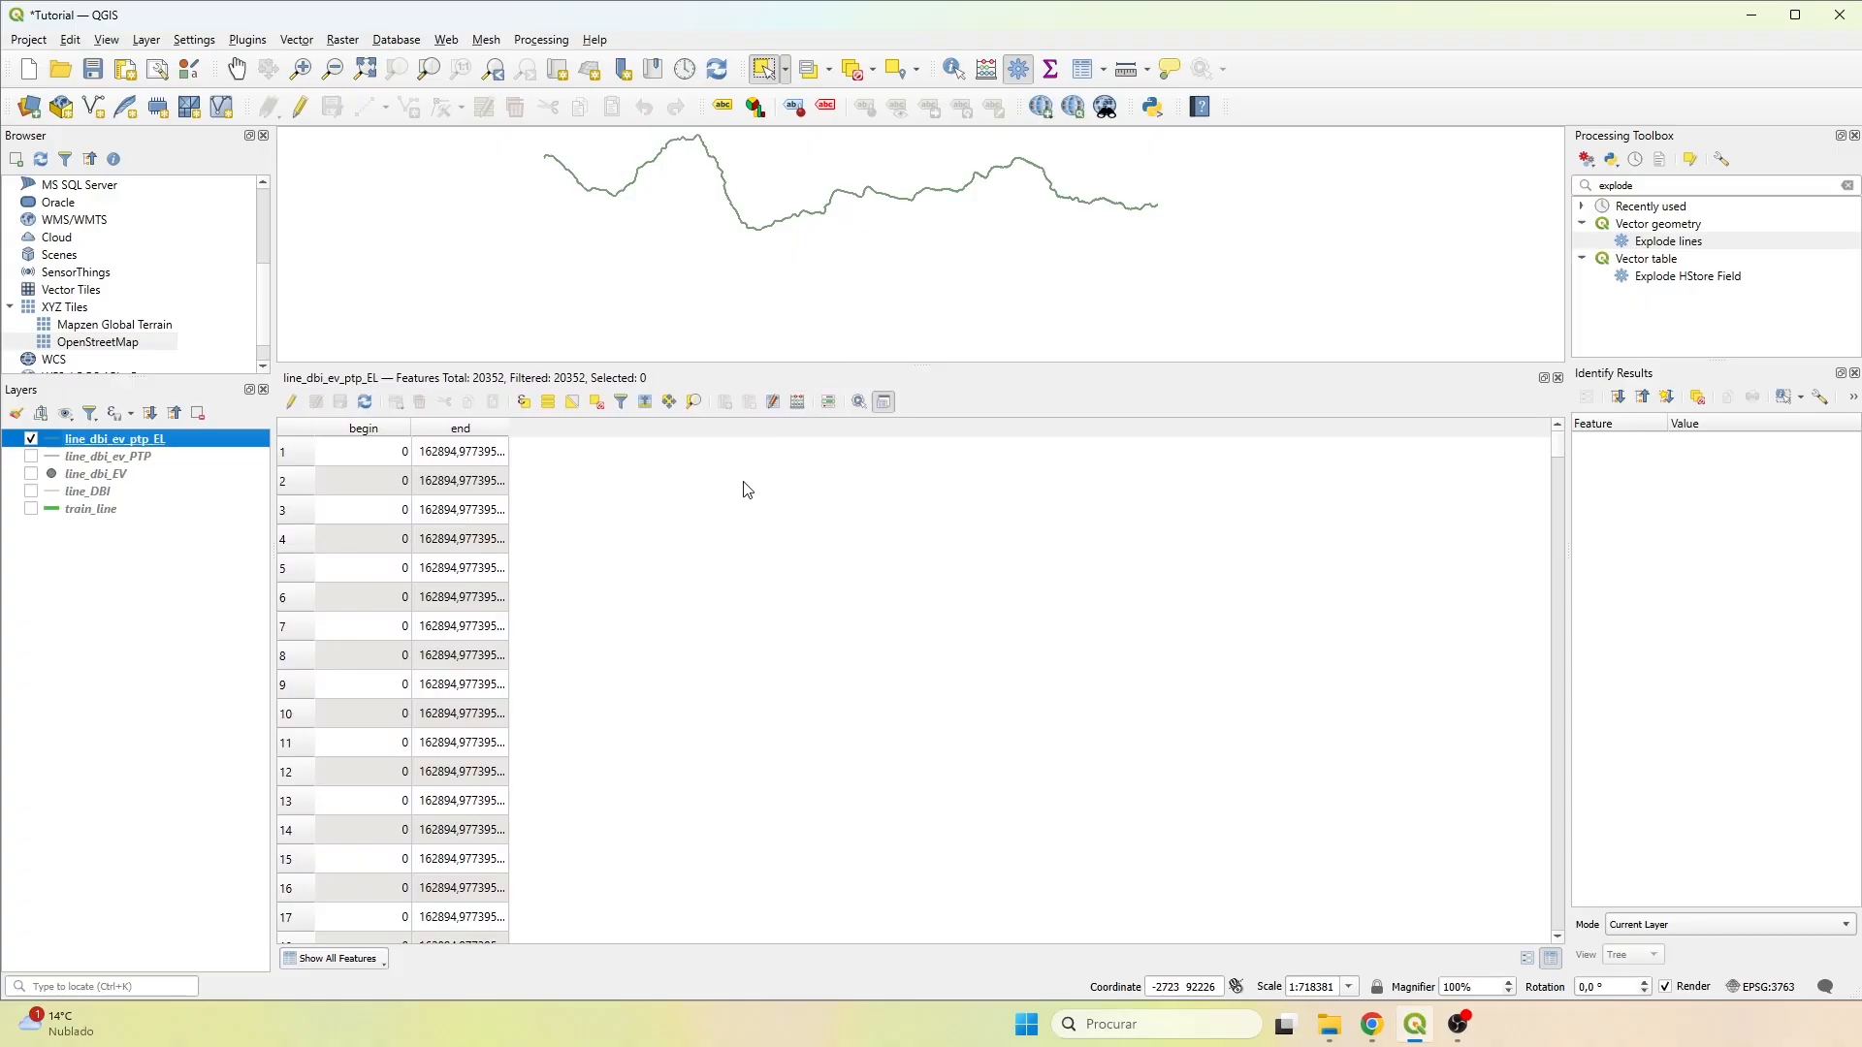
Turn on editing for line_dbi_ev_ptp_EL and add a decimal field named direction with length 10 and precision 3.
left_click(296, 404)
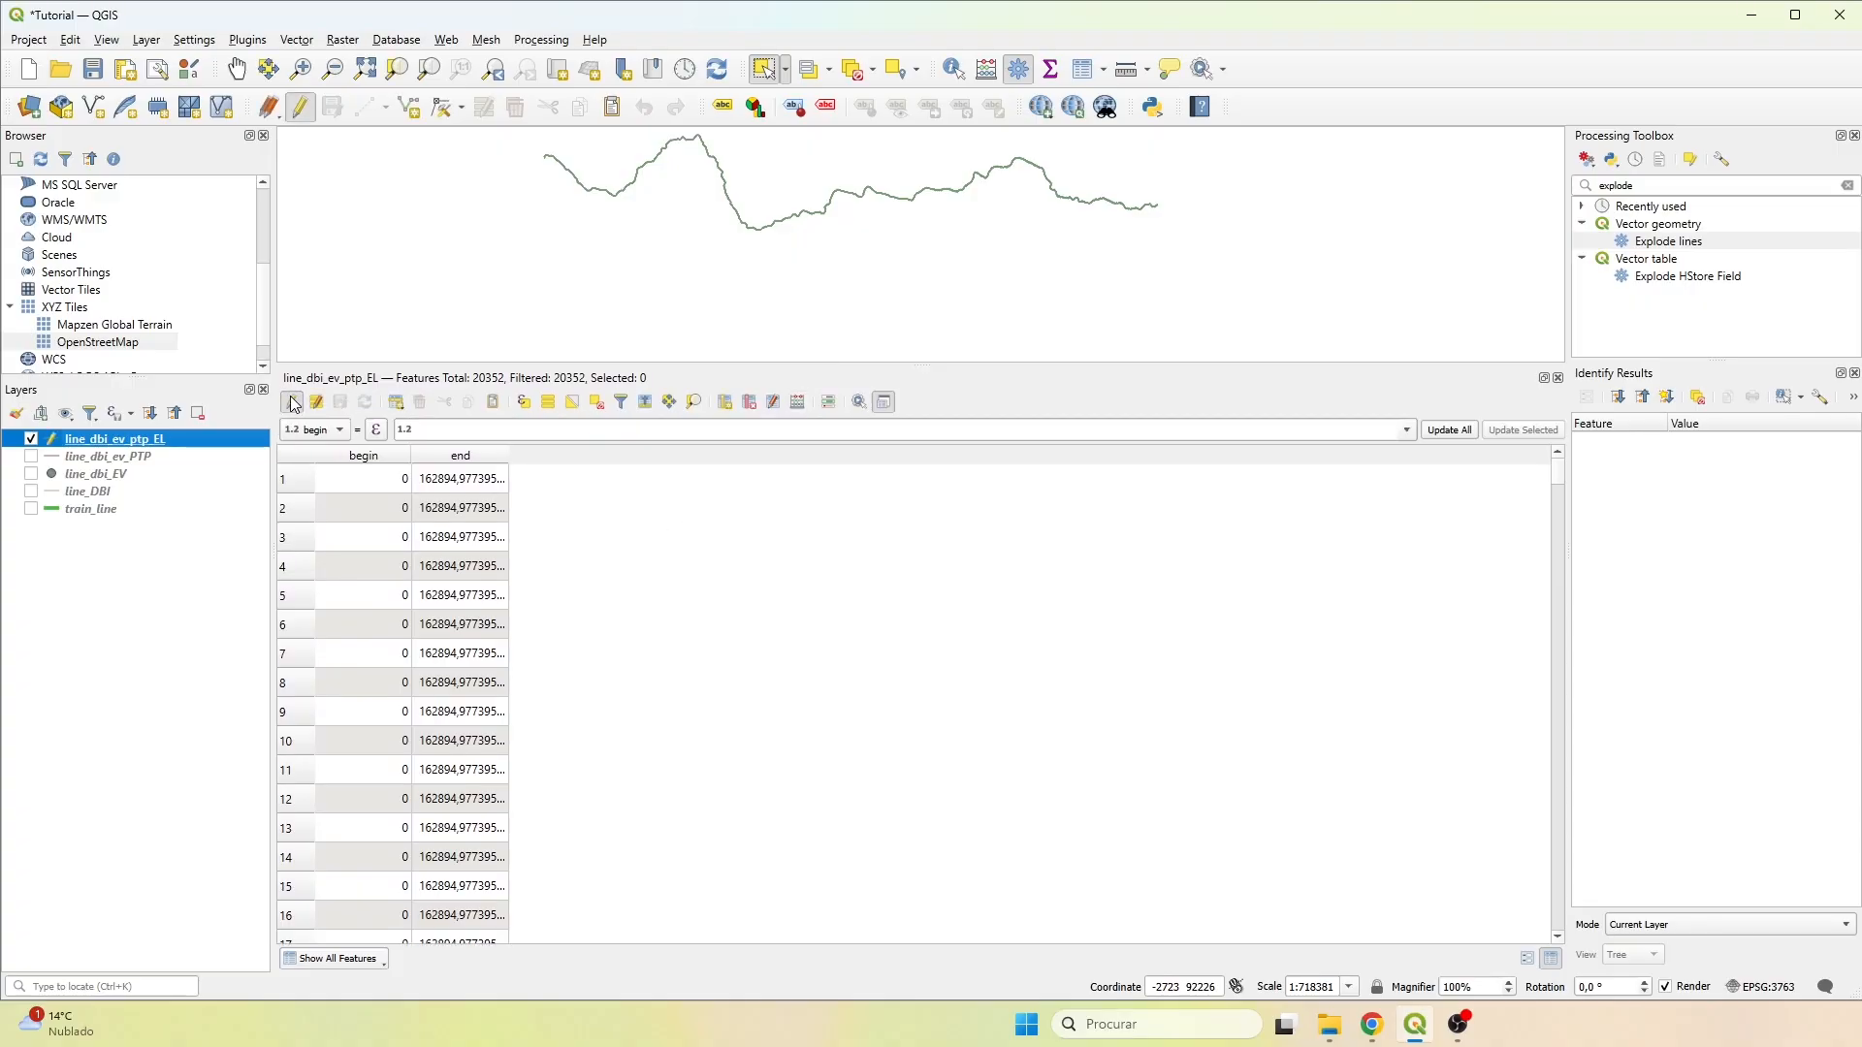
left_click(726, 403)
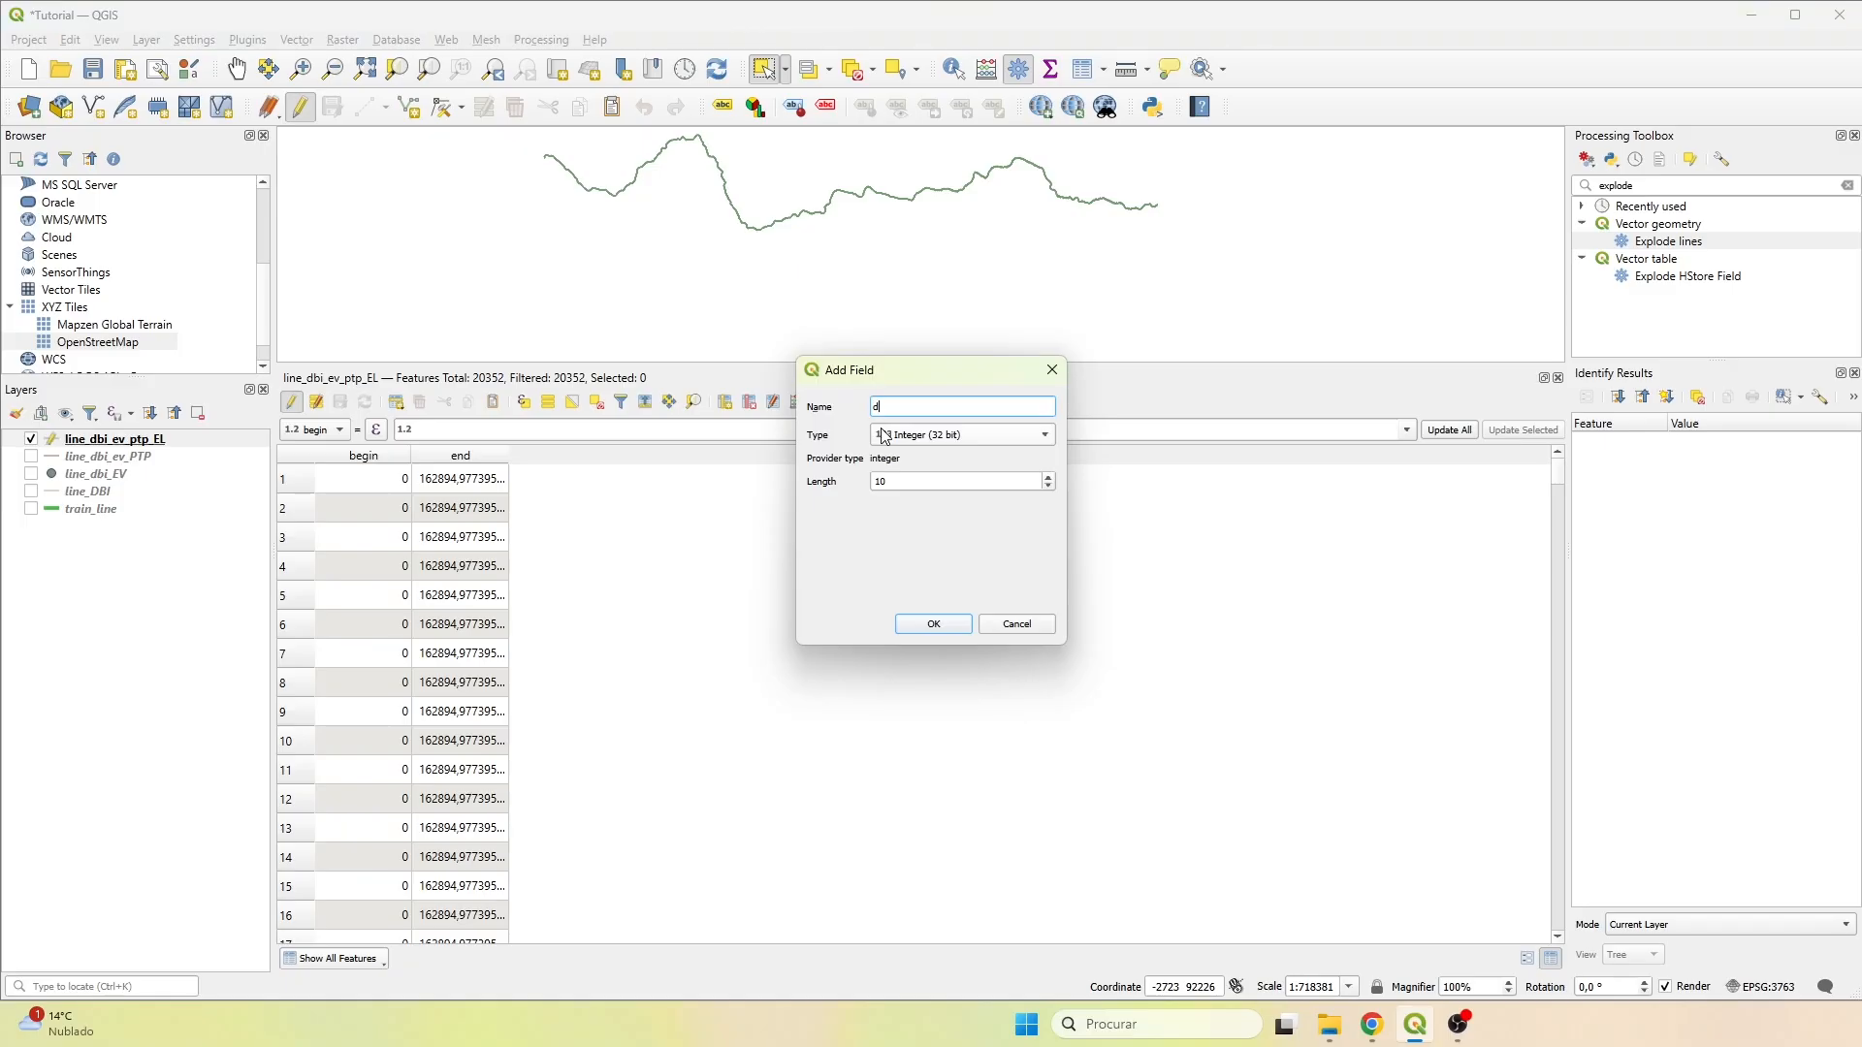
left_click(979, 442)
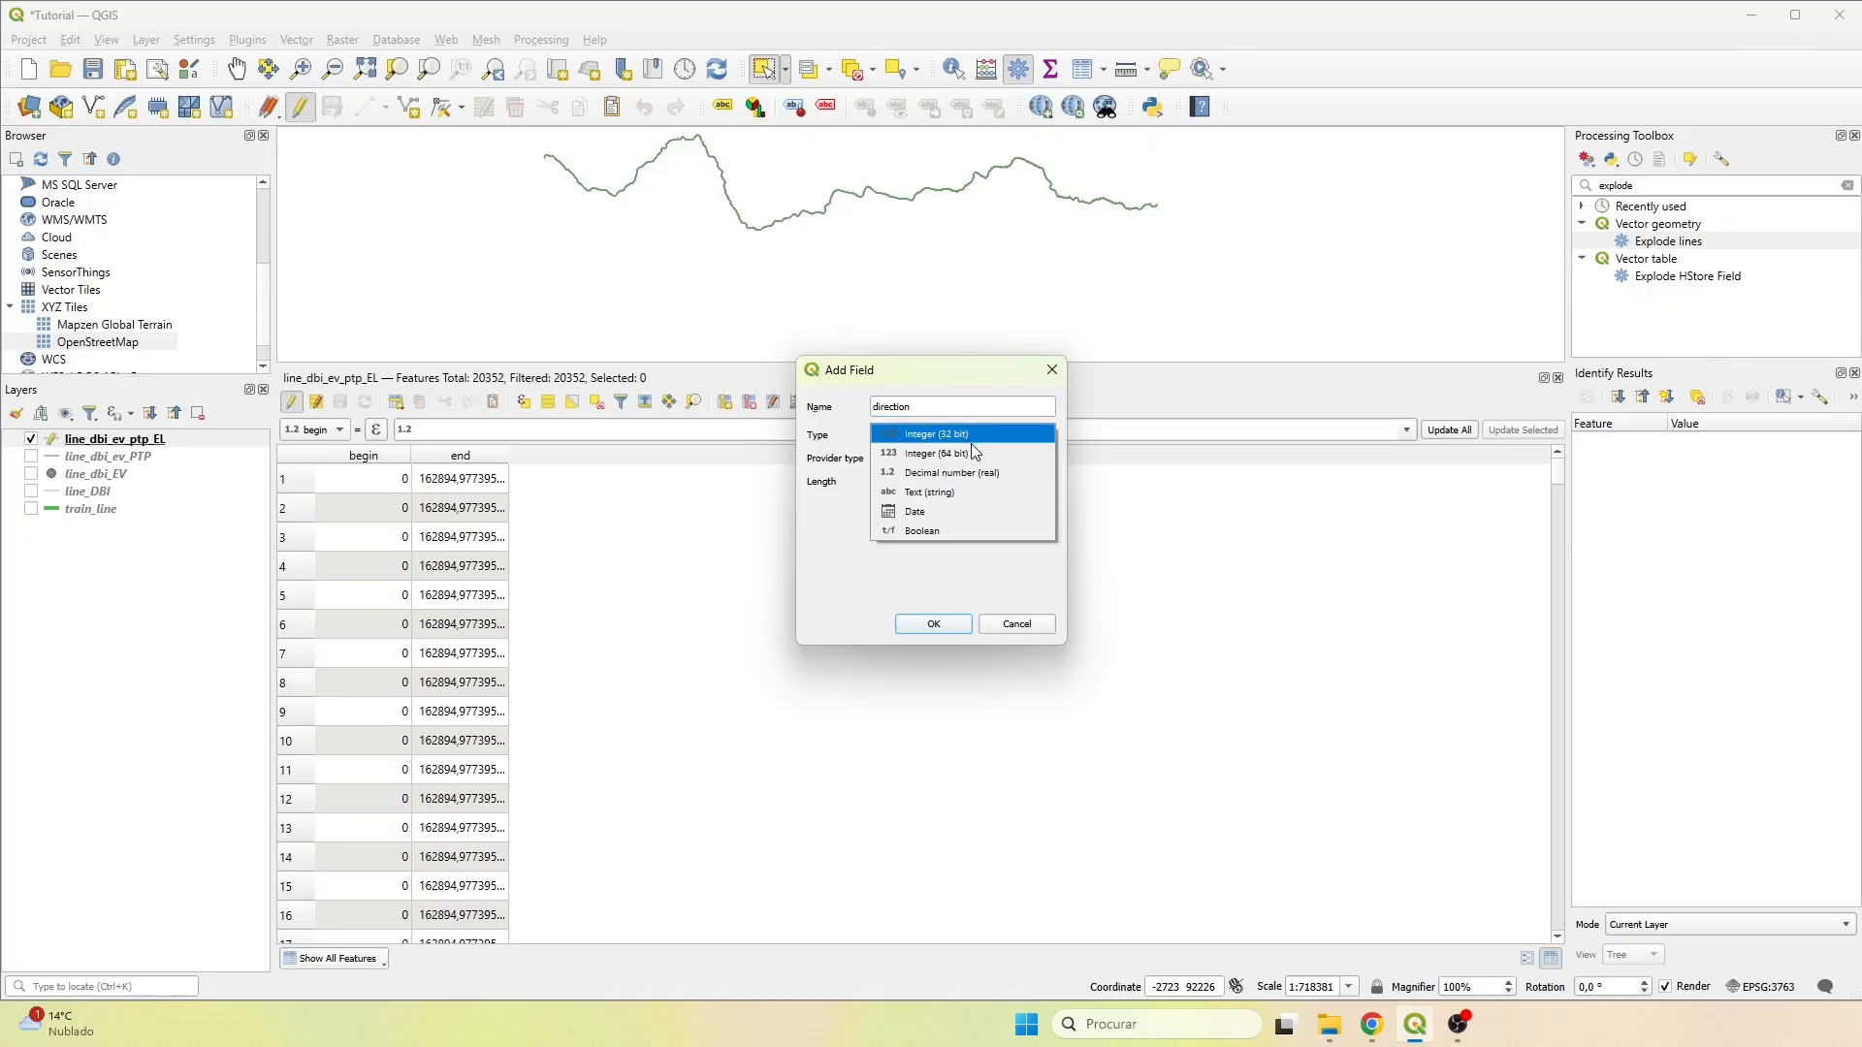
left_click(942, 474)
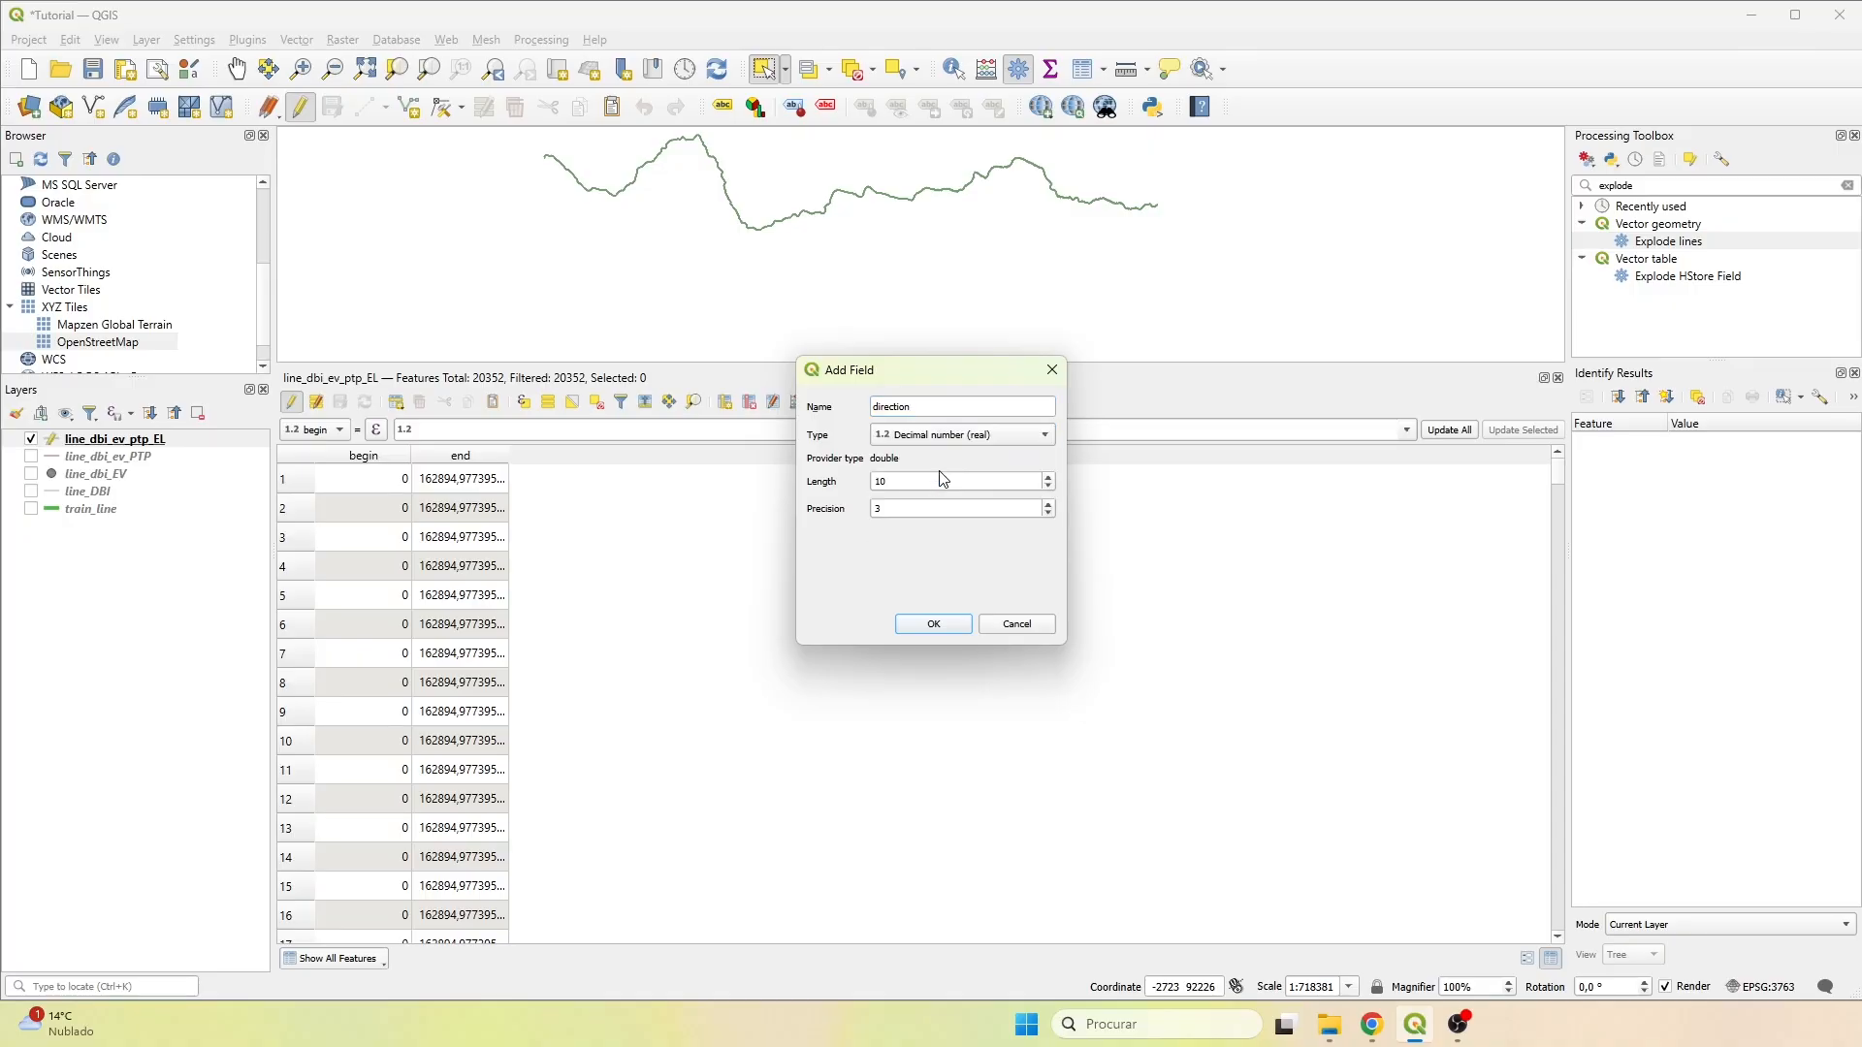
left_click(933, 625)
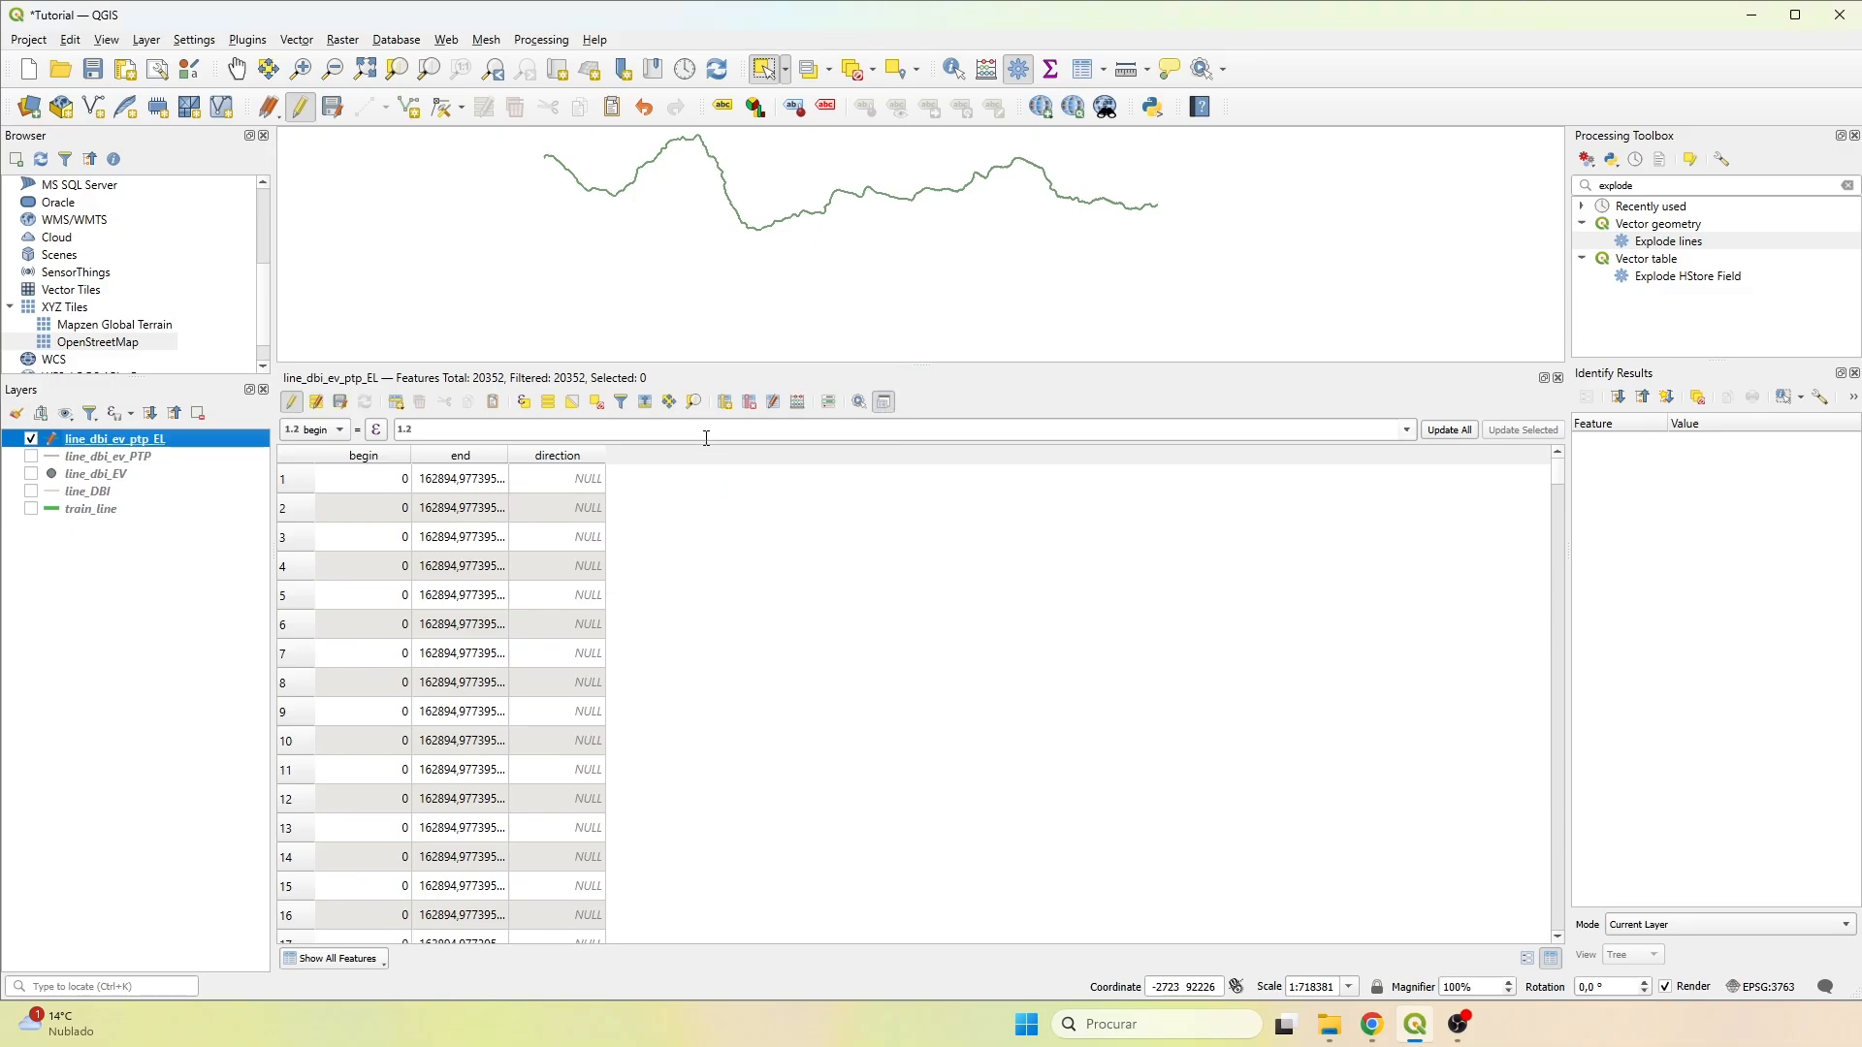
Set up the field calculator to update the existing direction field.
left_click(798, 402)
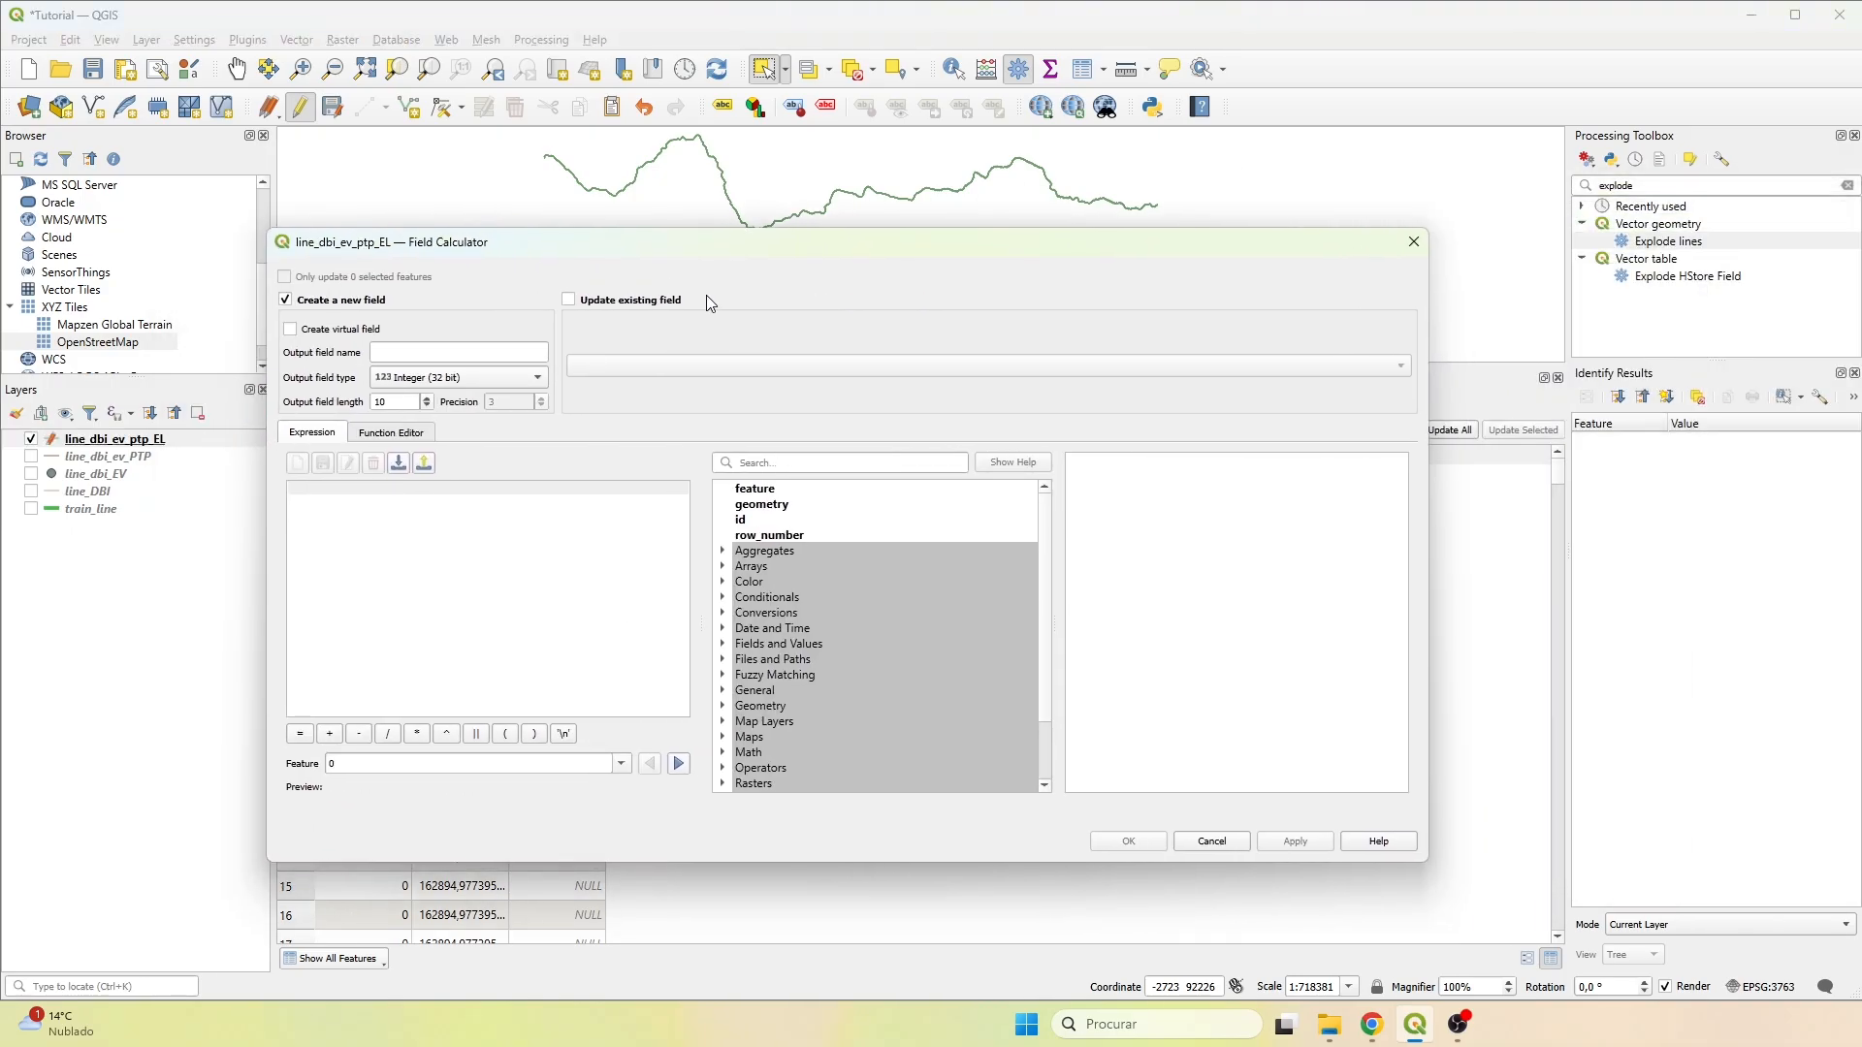
left_click(568, 300)
left_click(656, 370)
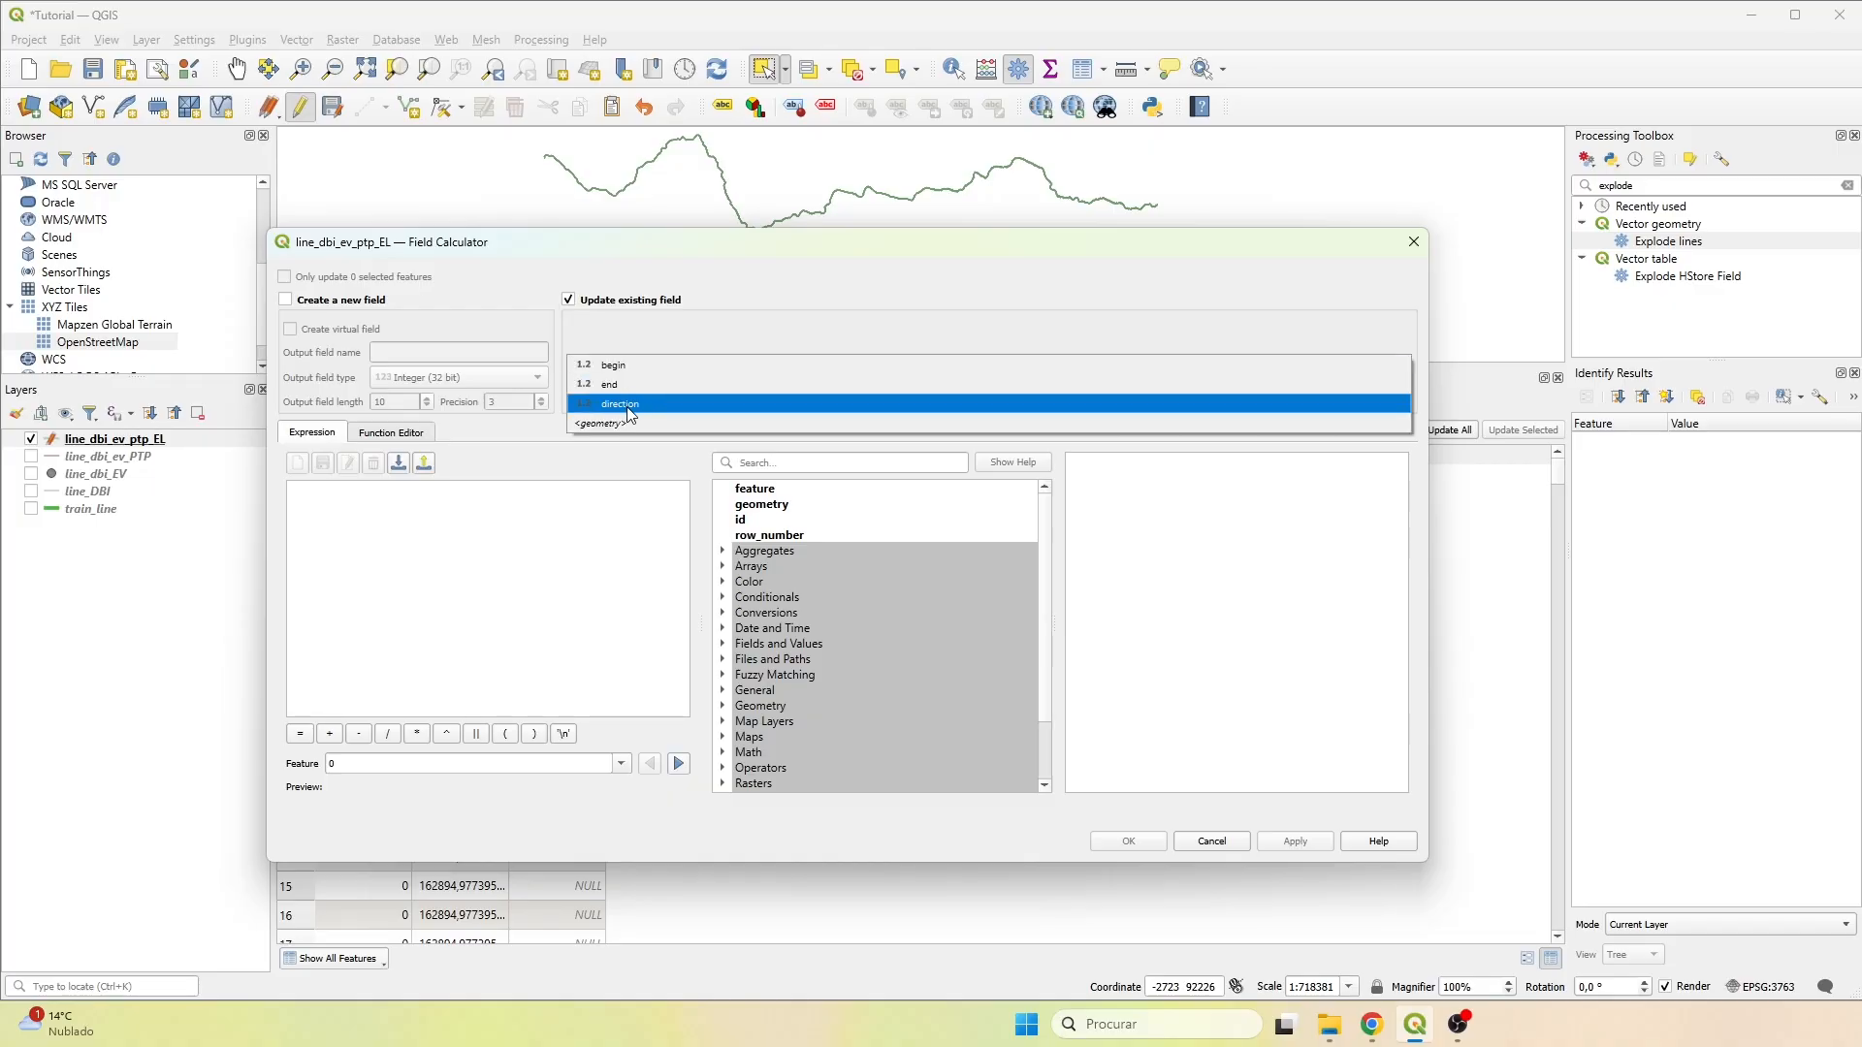
left_click(630, 403)
Choose direction as the field to update and begin its expression with degrees( and, nested inside, azimuth(.
left_click(377, 489)
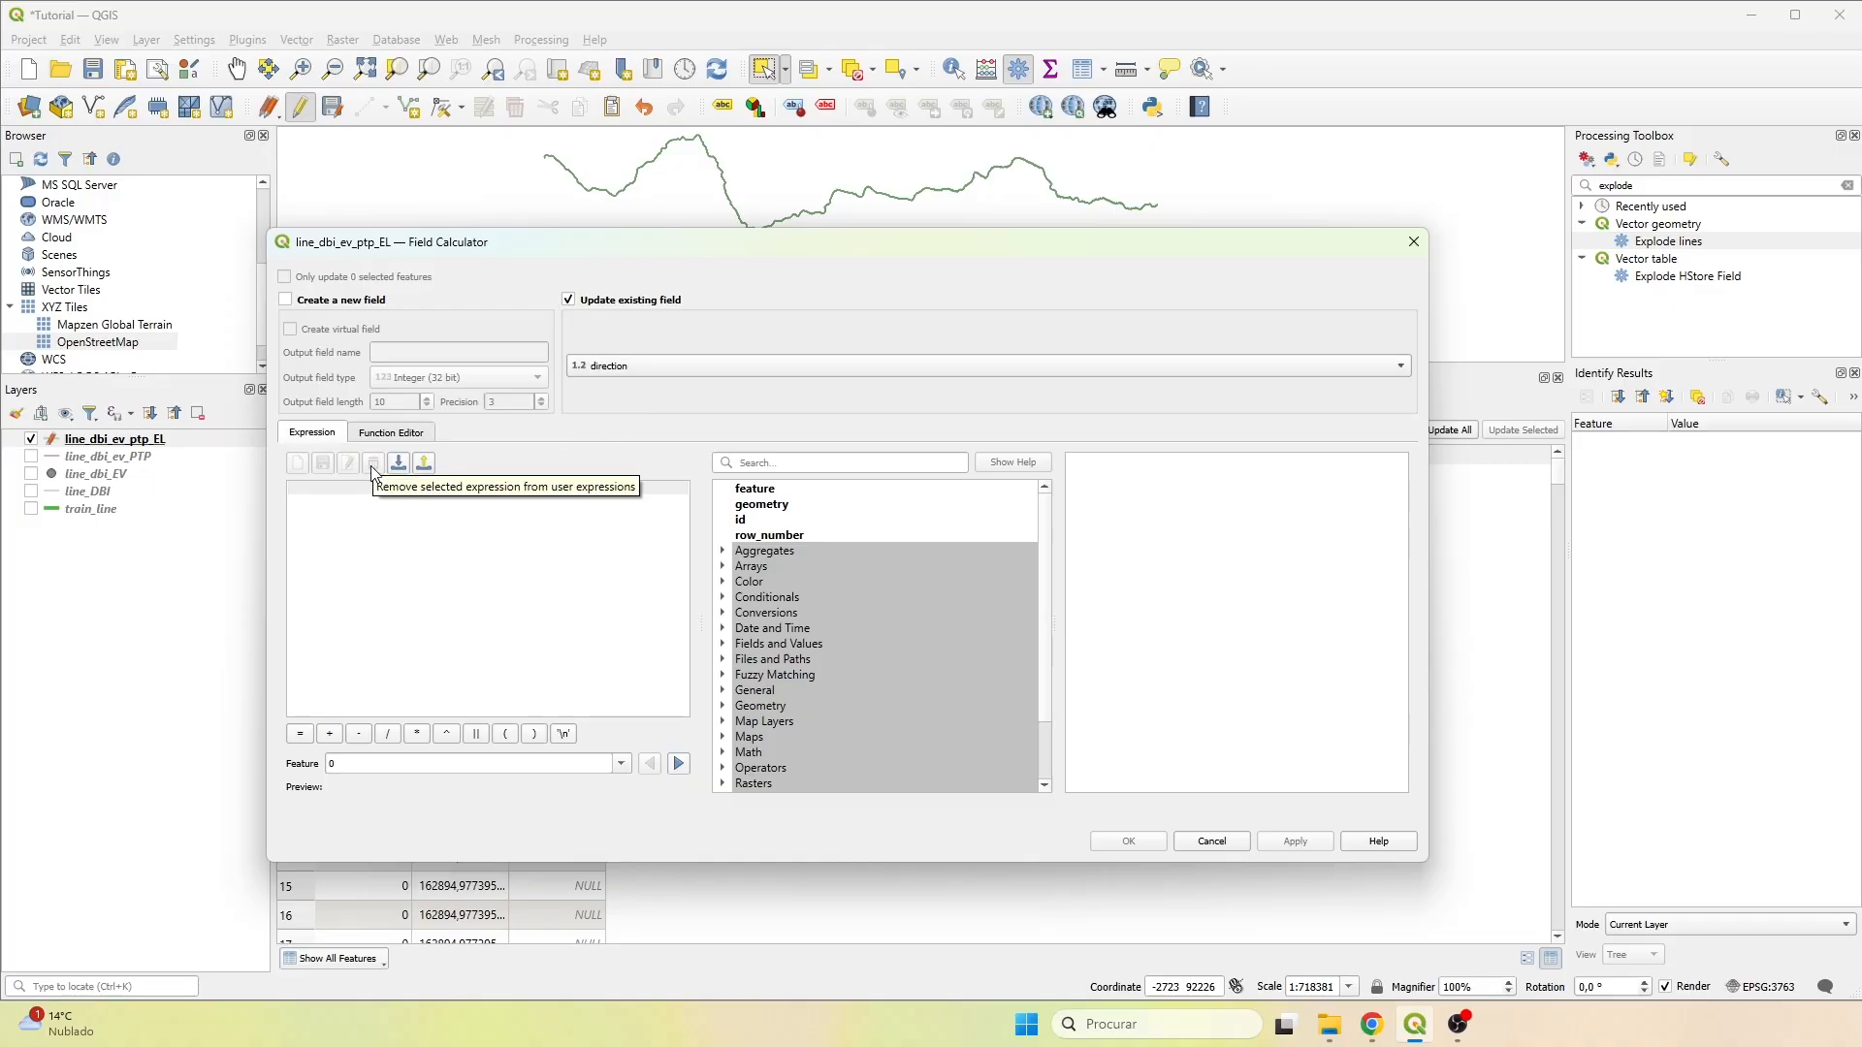
type("degrees")
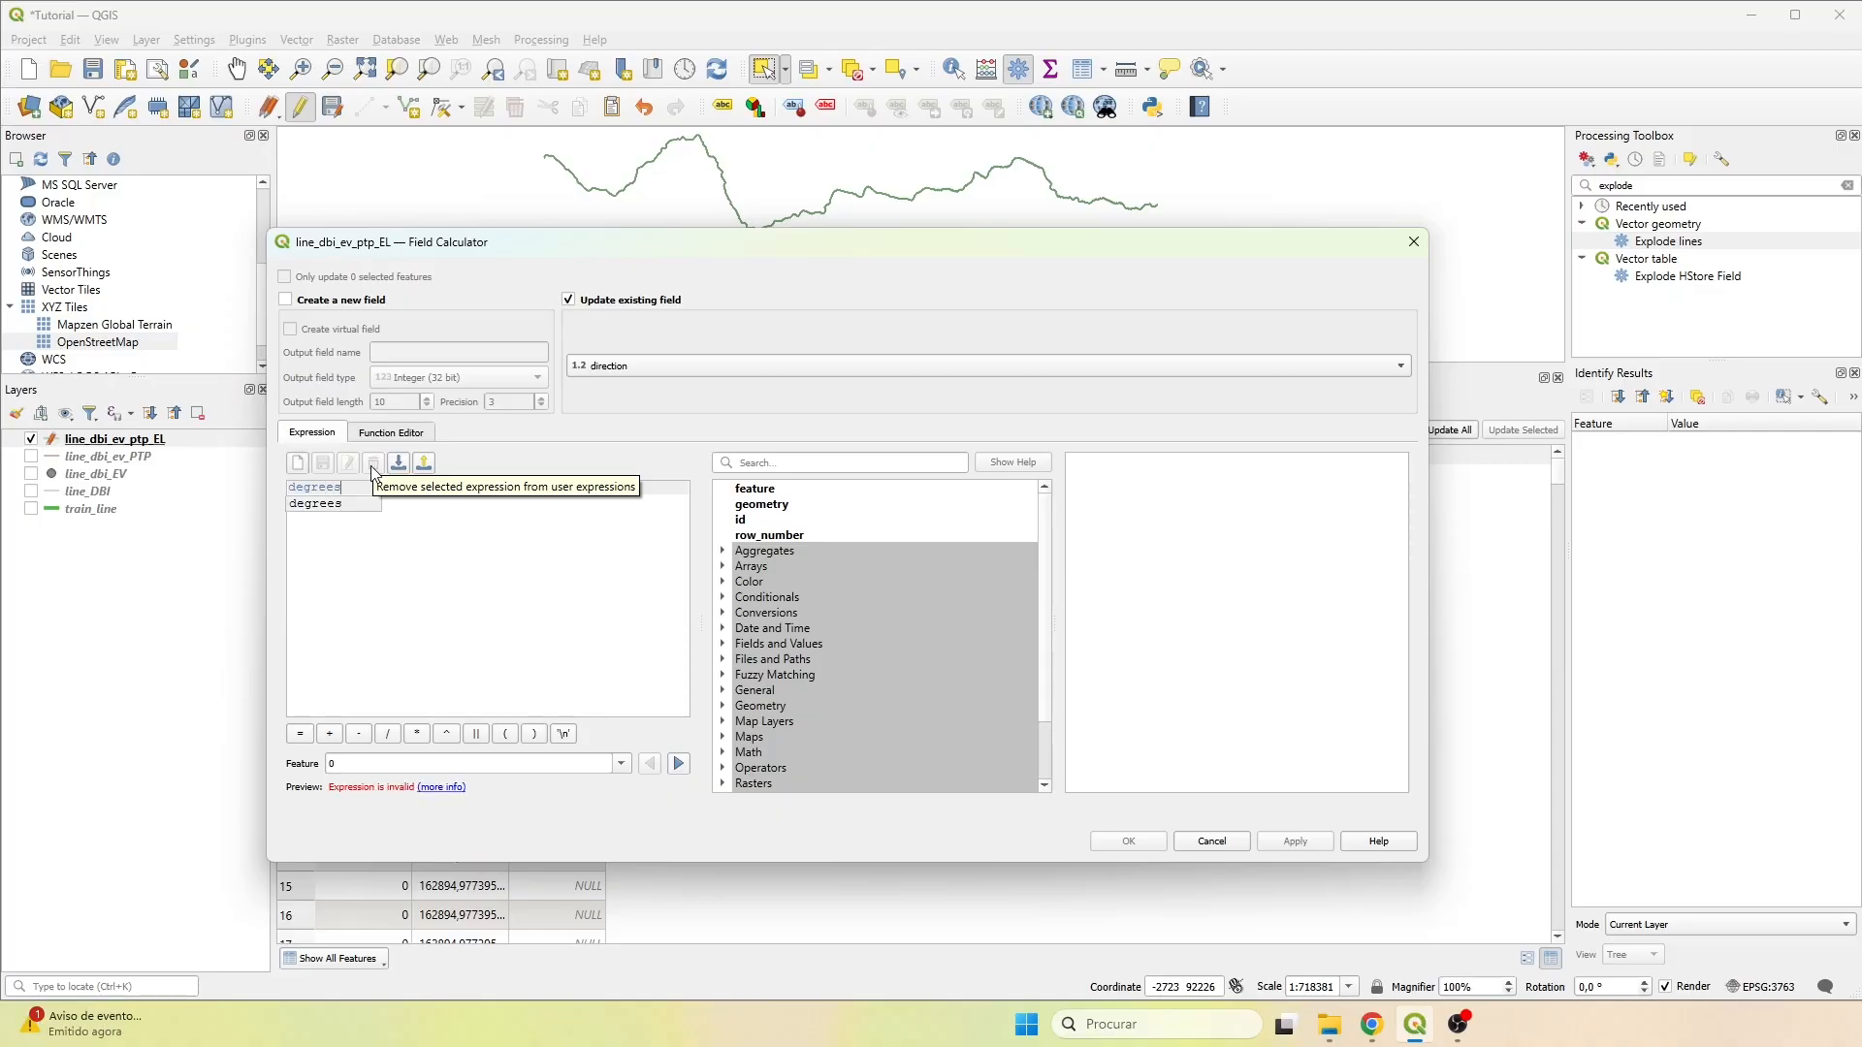
type(" (")
key("Return")
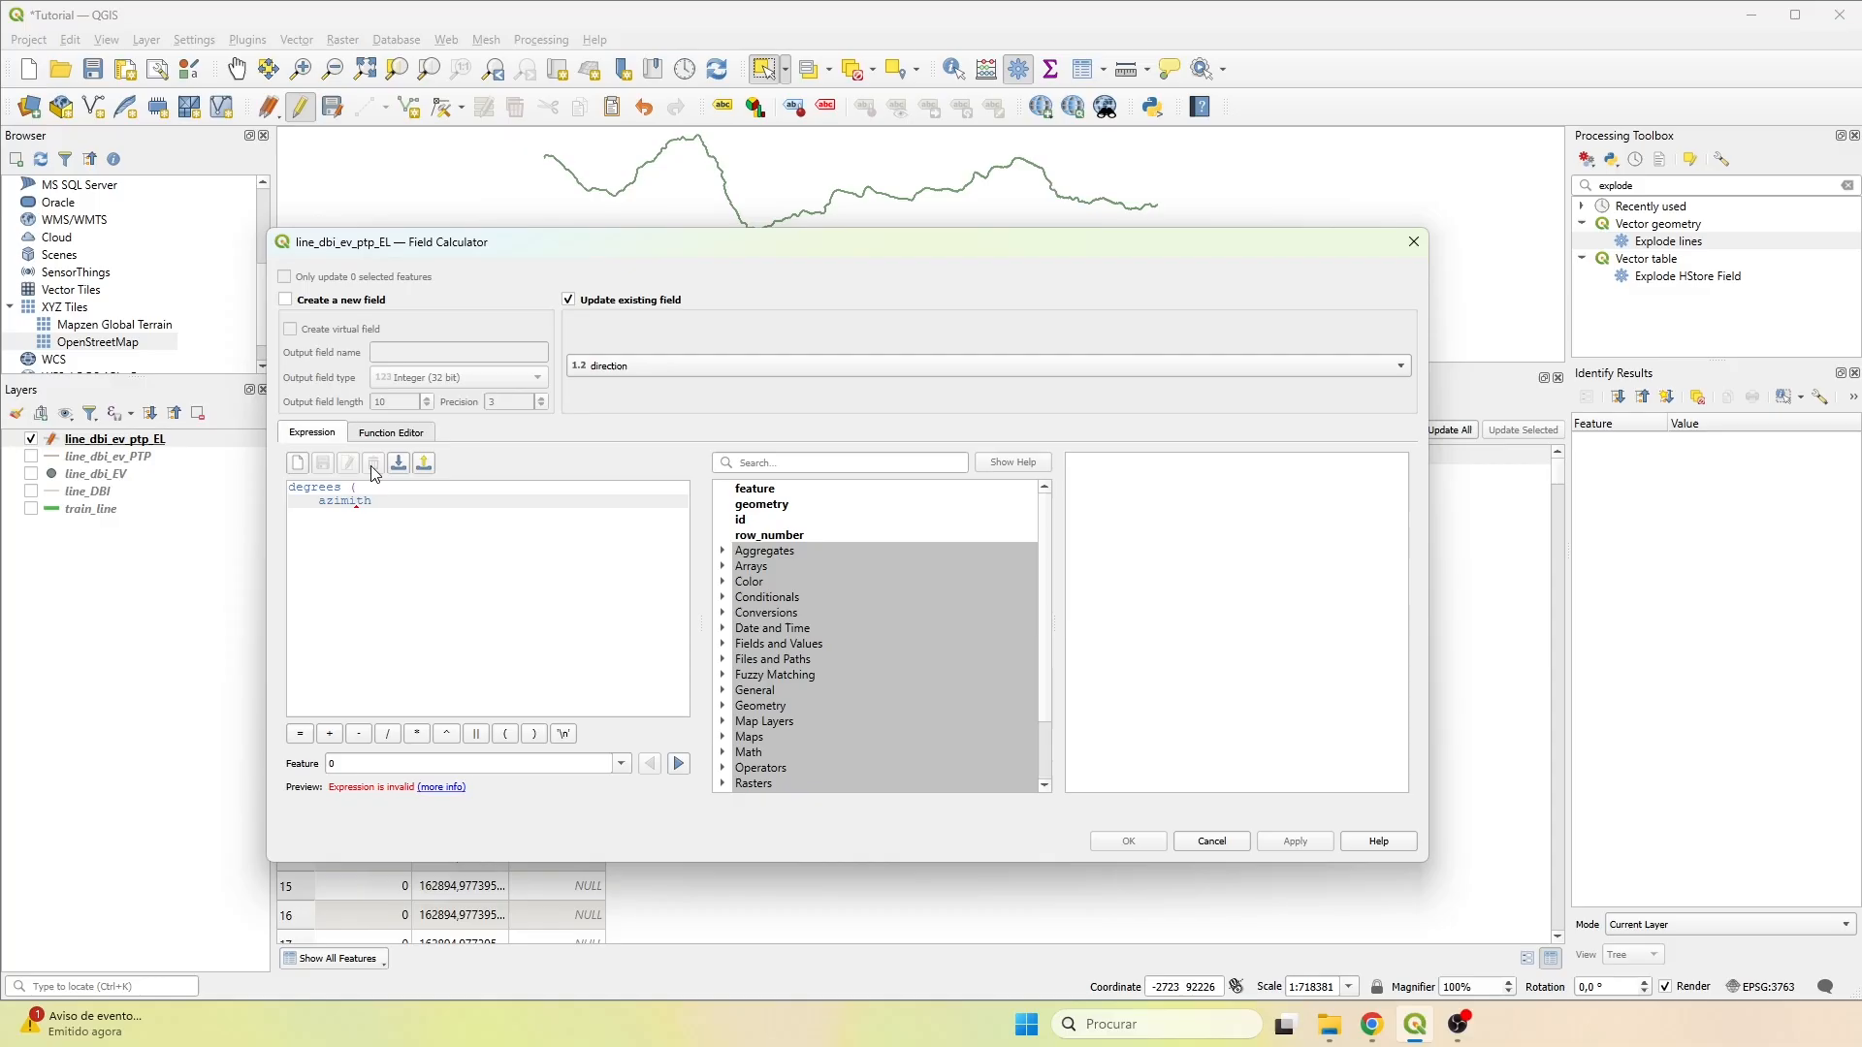
type("azimuth(")
key("Return")
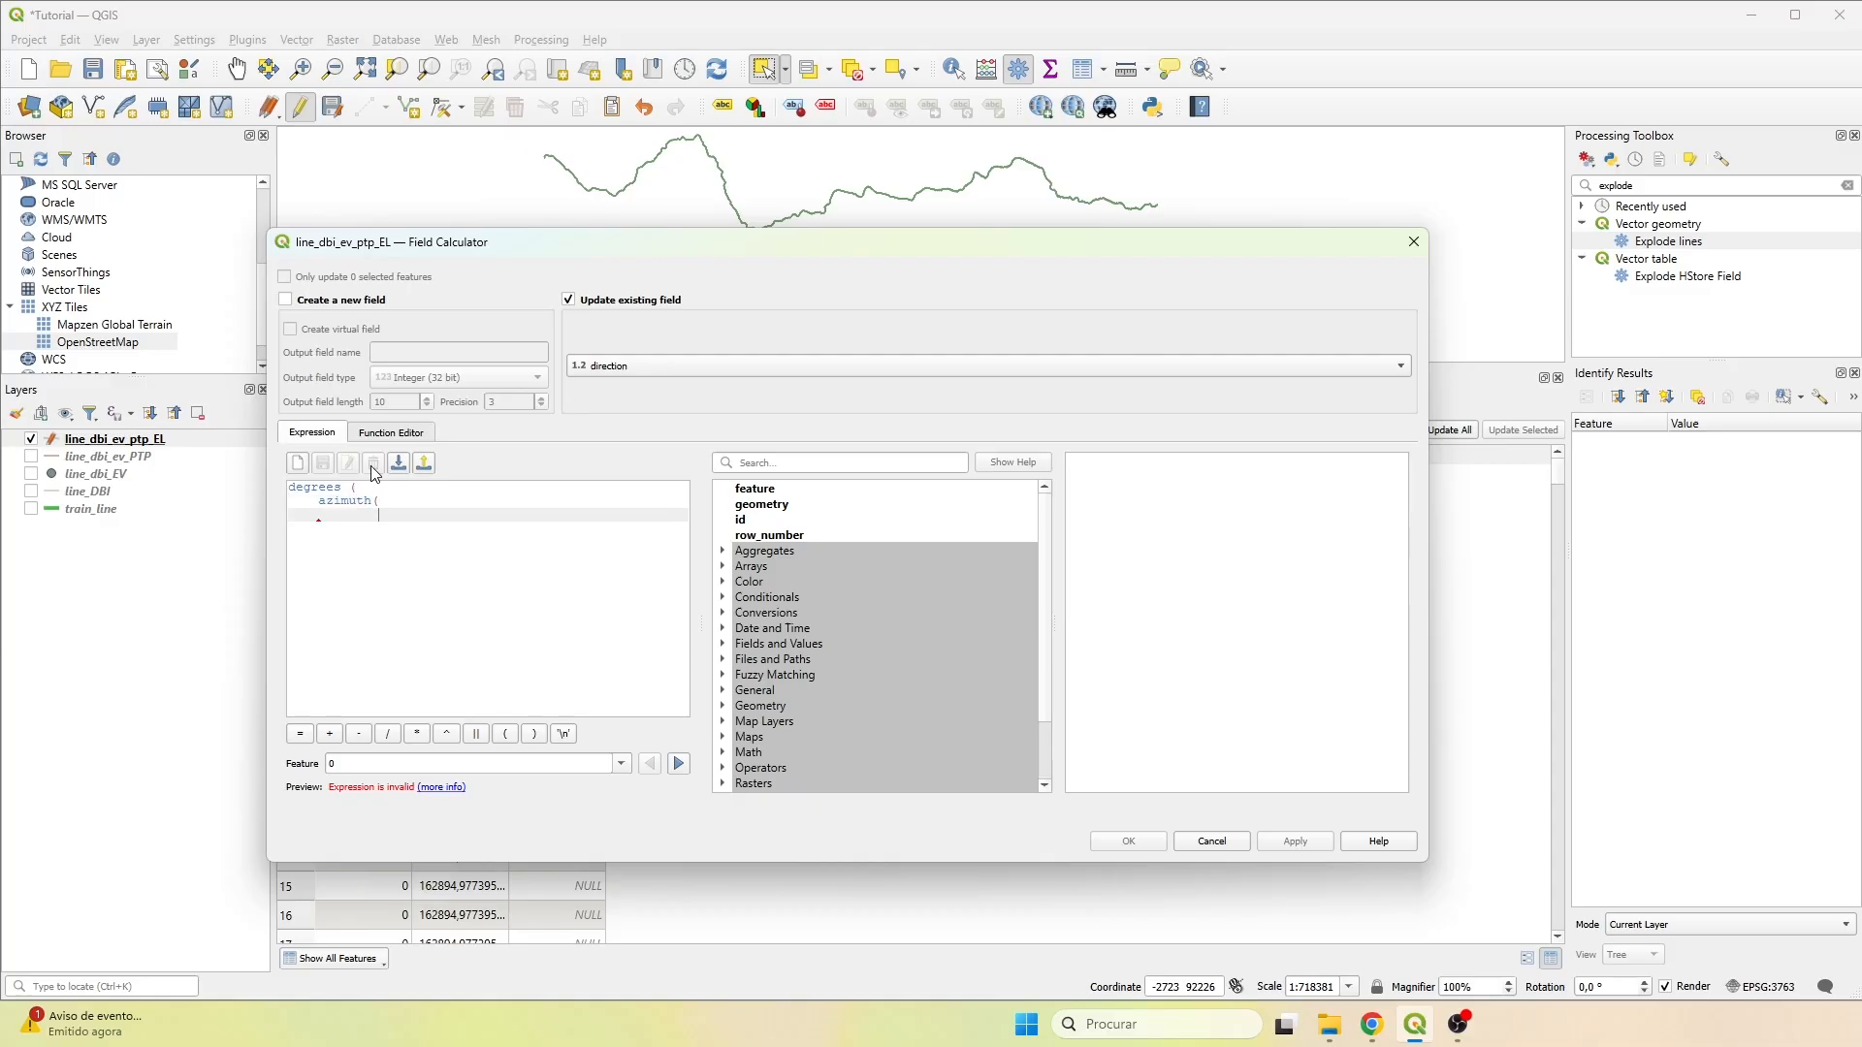
Add start_point($geometry) as the first argument of azimuth in the expression.
type("start")
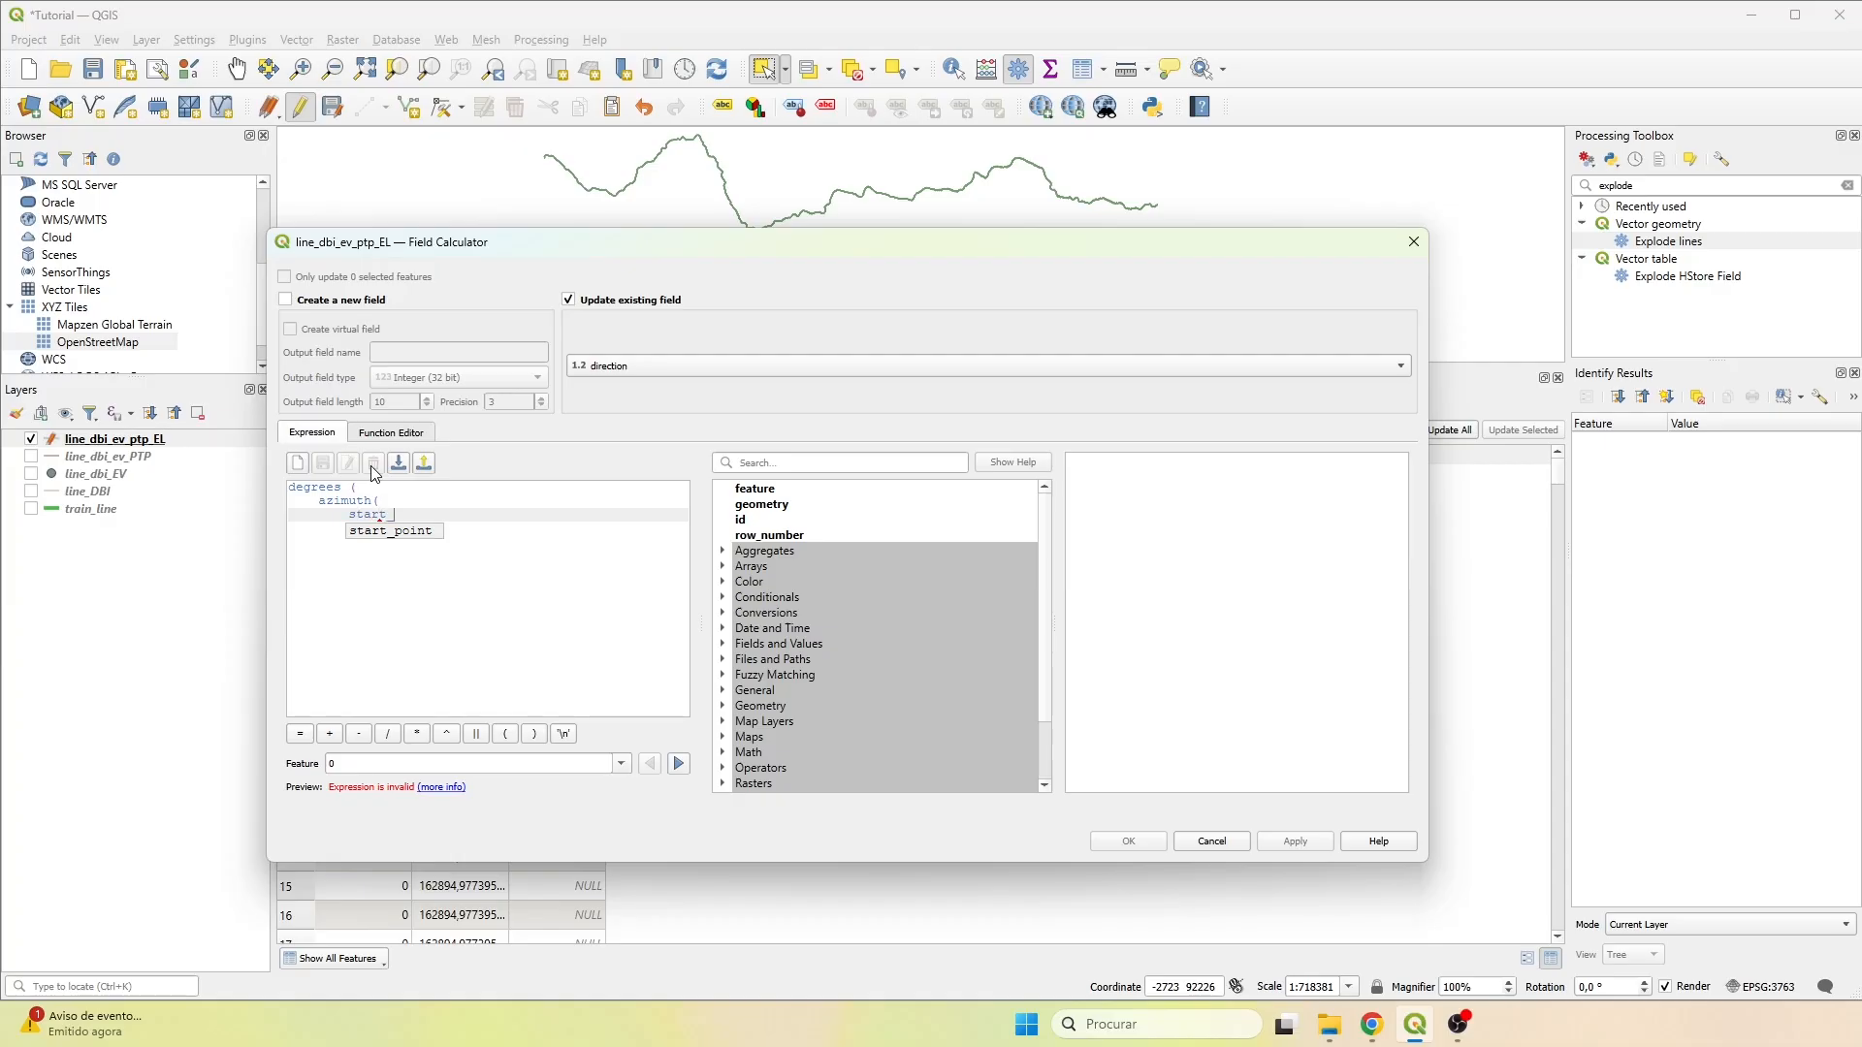
type("_point (")
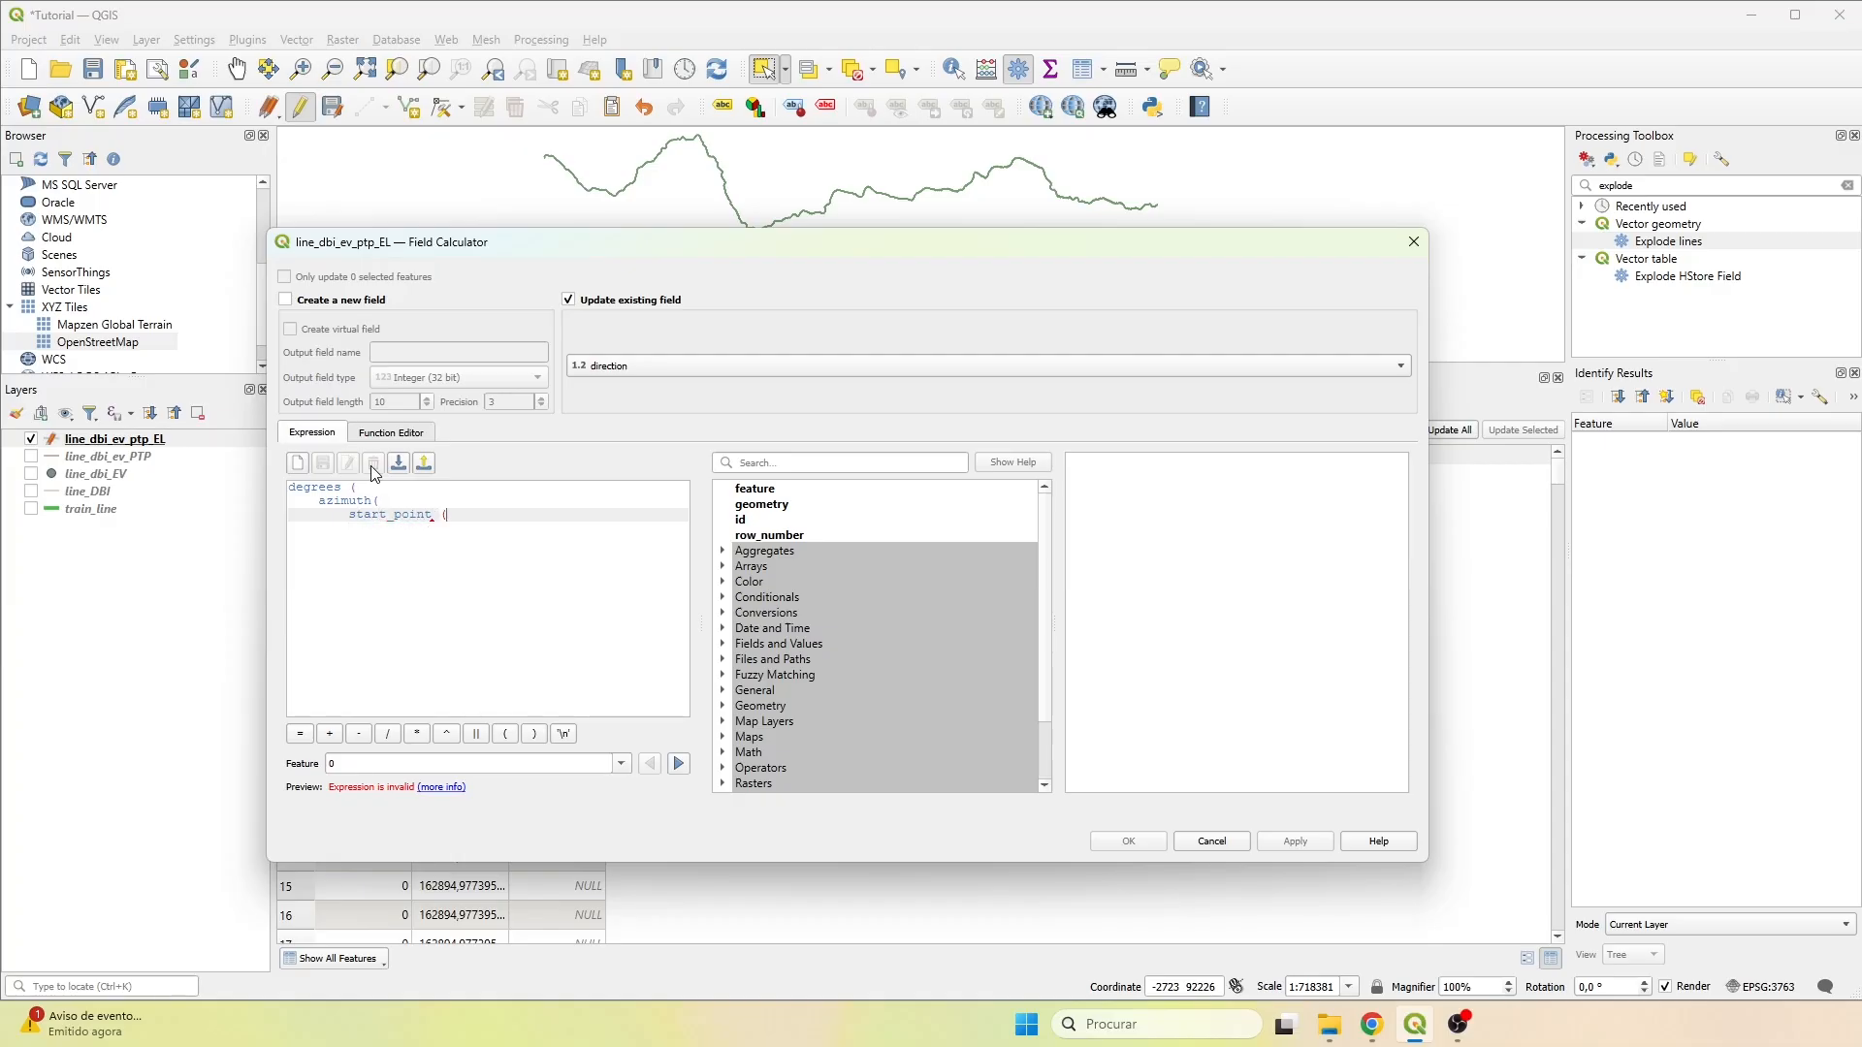
type("$ge")
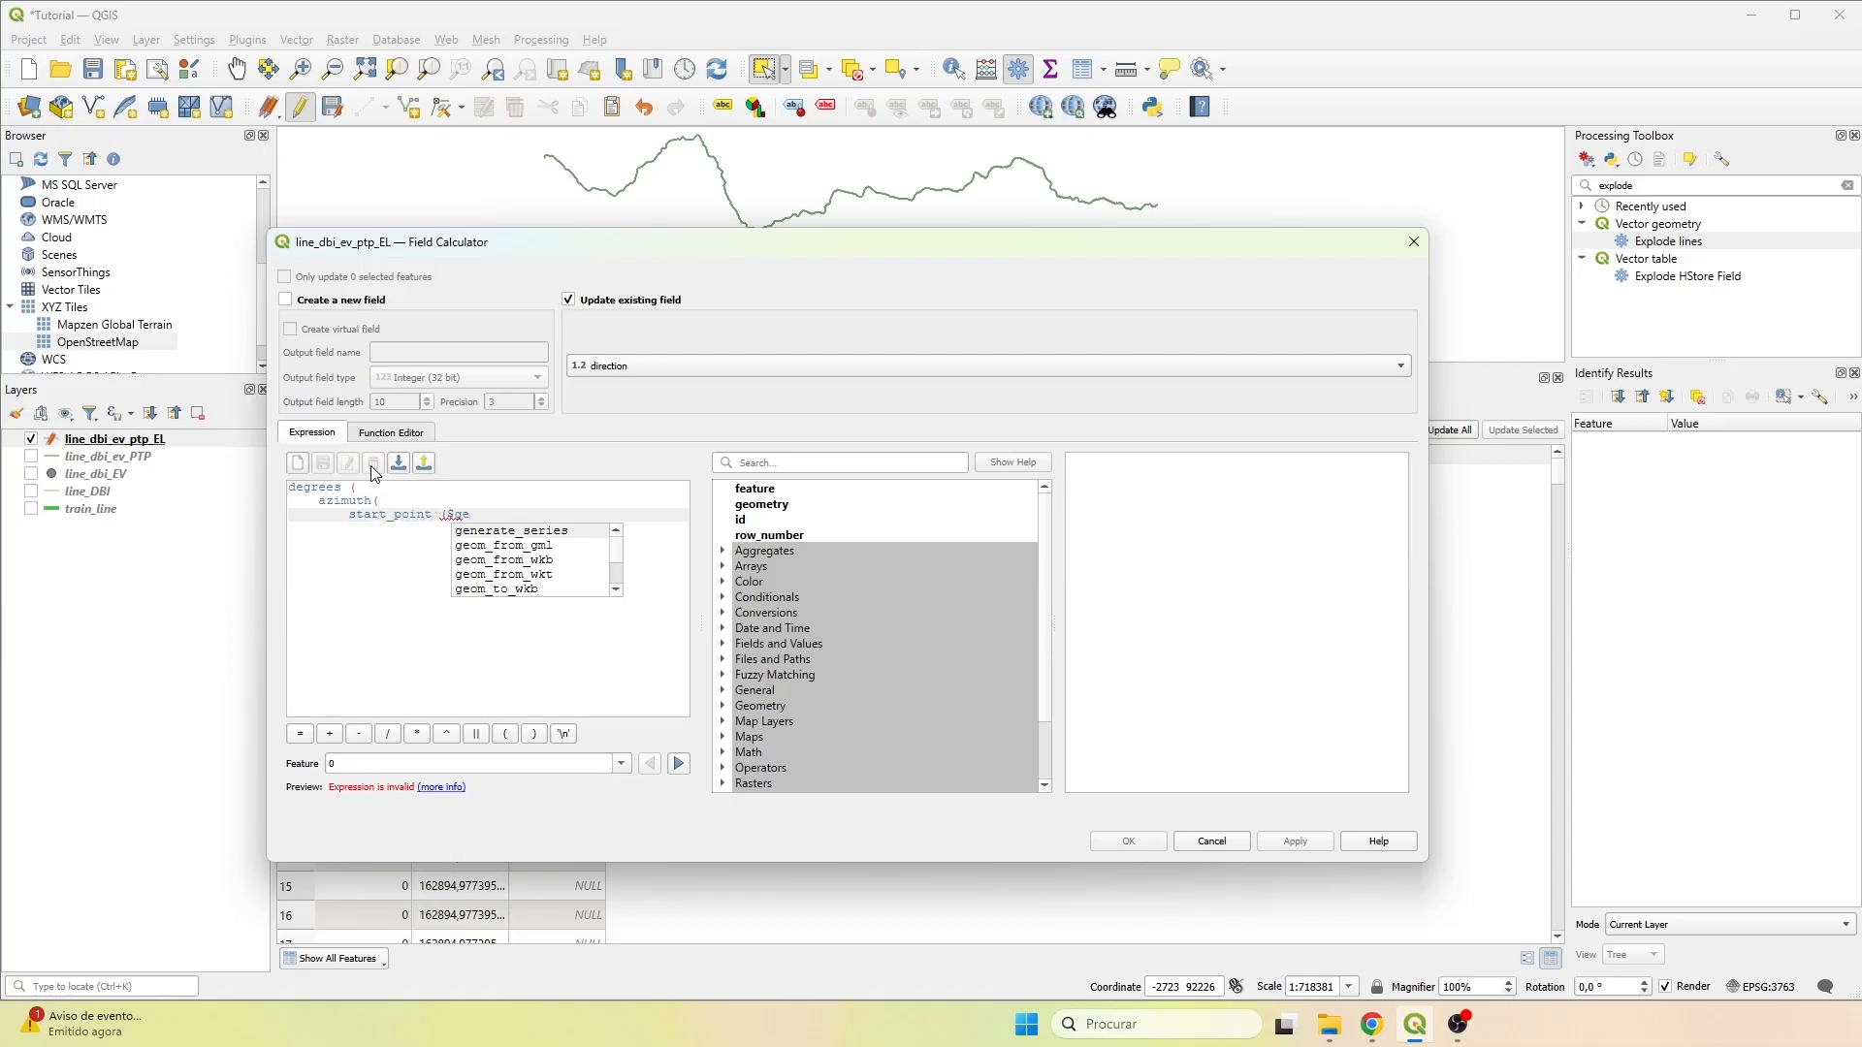
type("ometry")
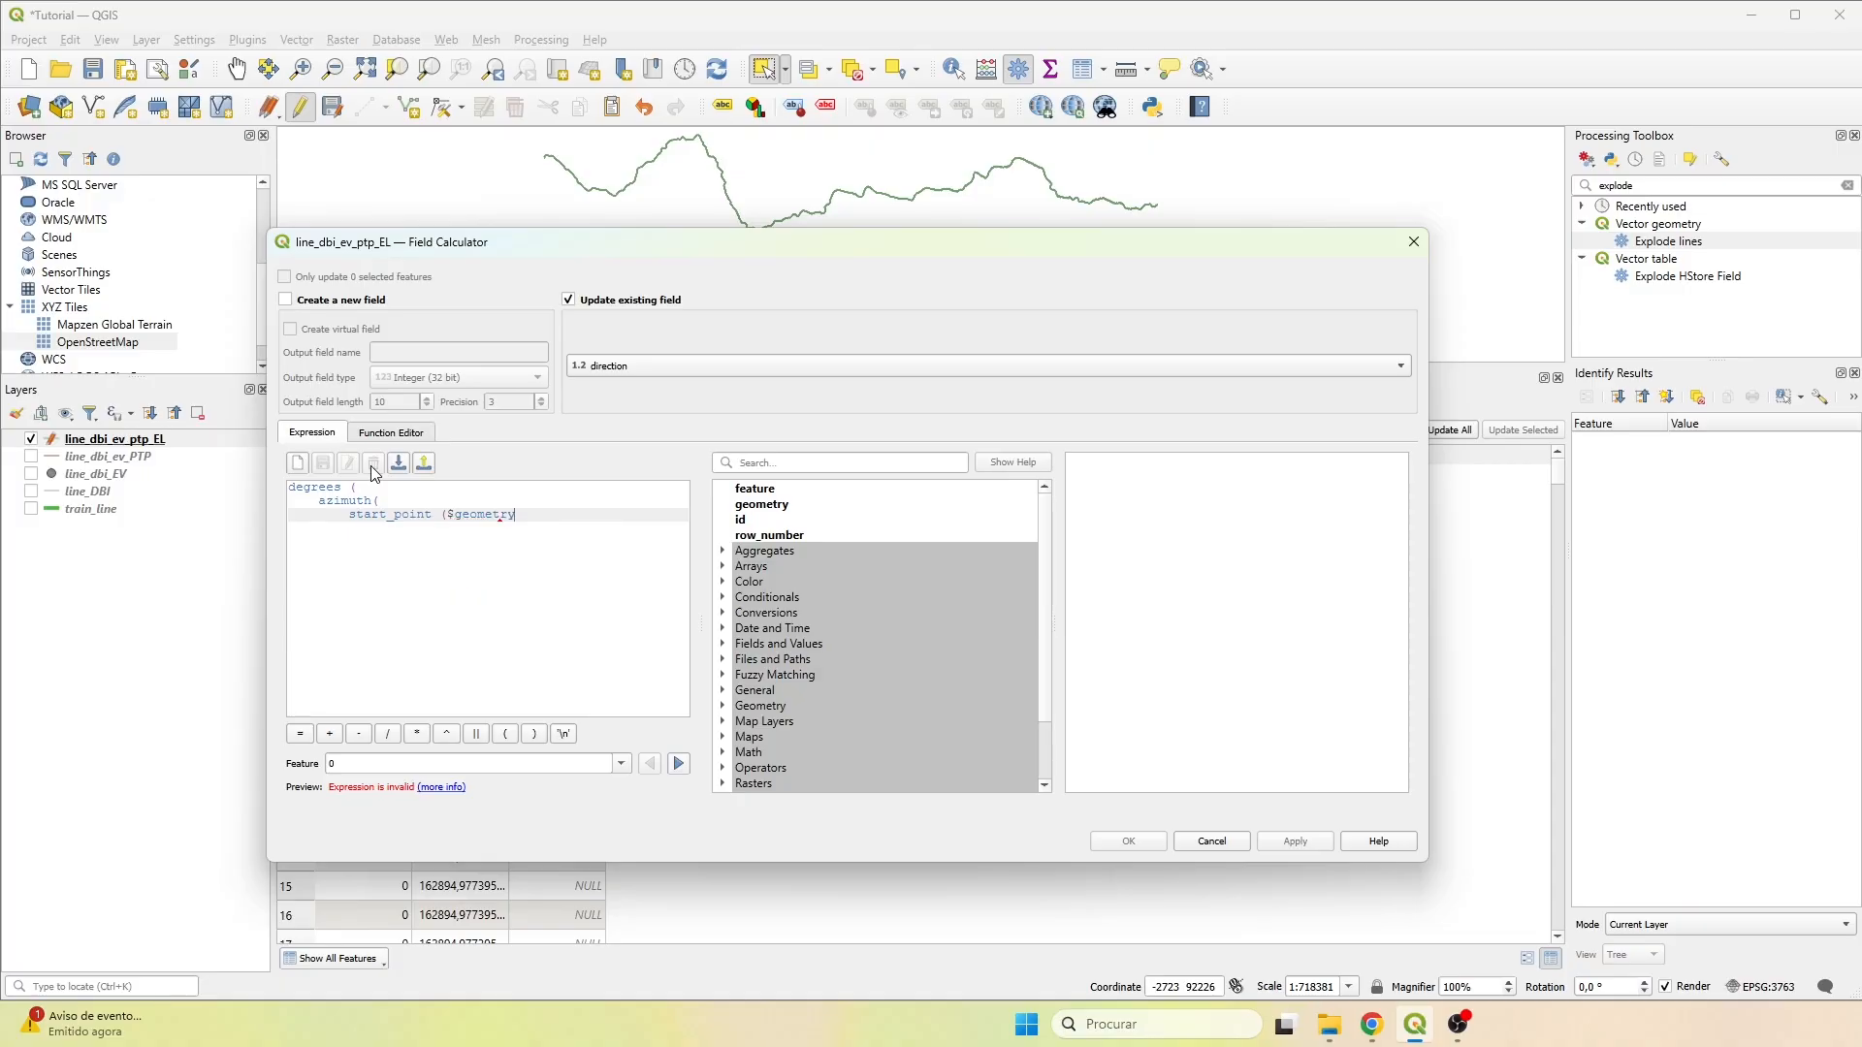
type("),")
key("Return")
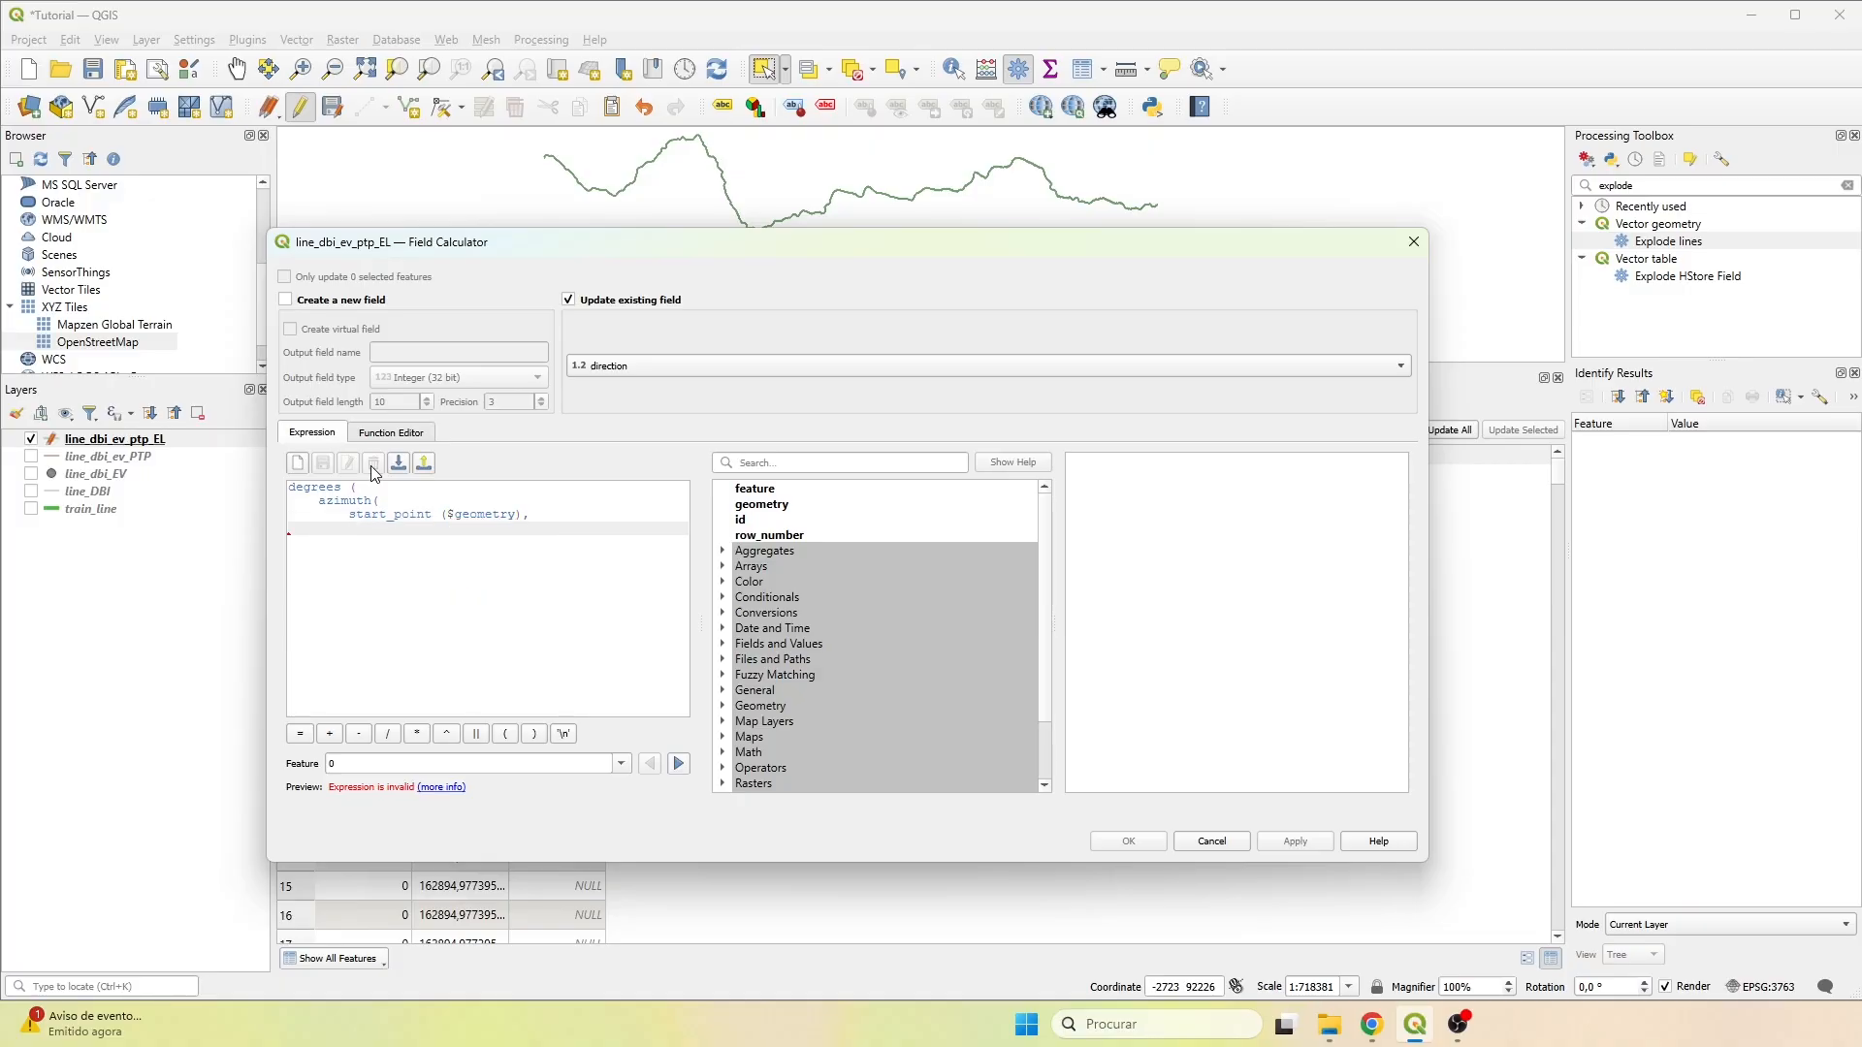
Add end_point($geometry) as the second argument of azimuth in the expression.
type("end_point(")
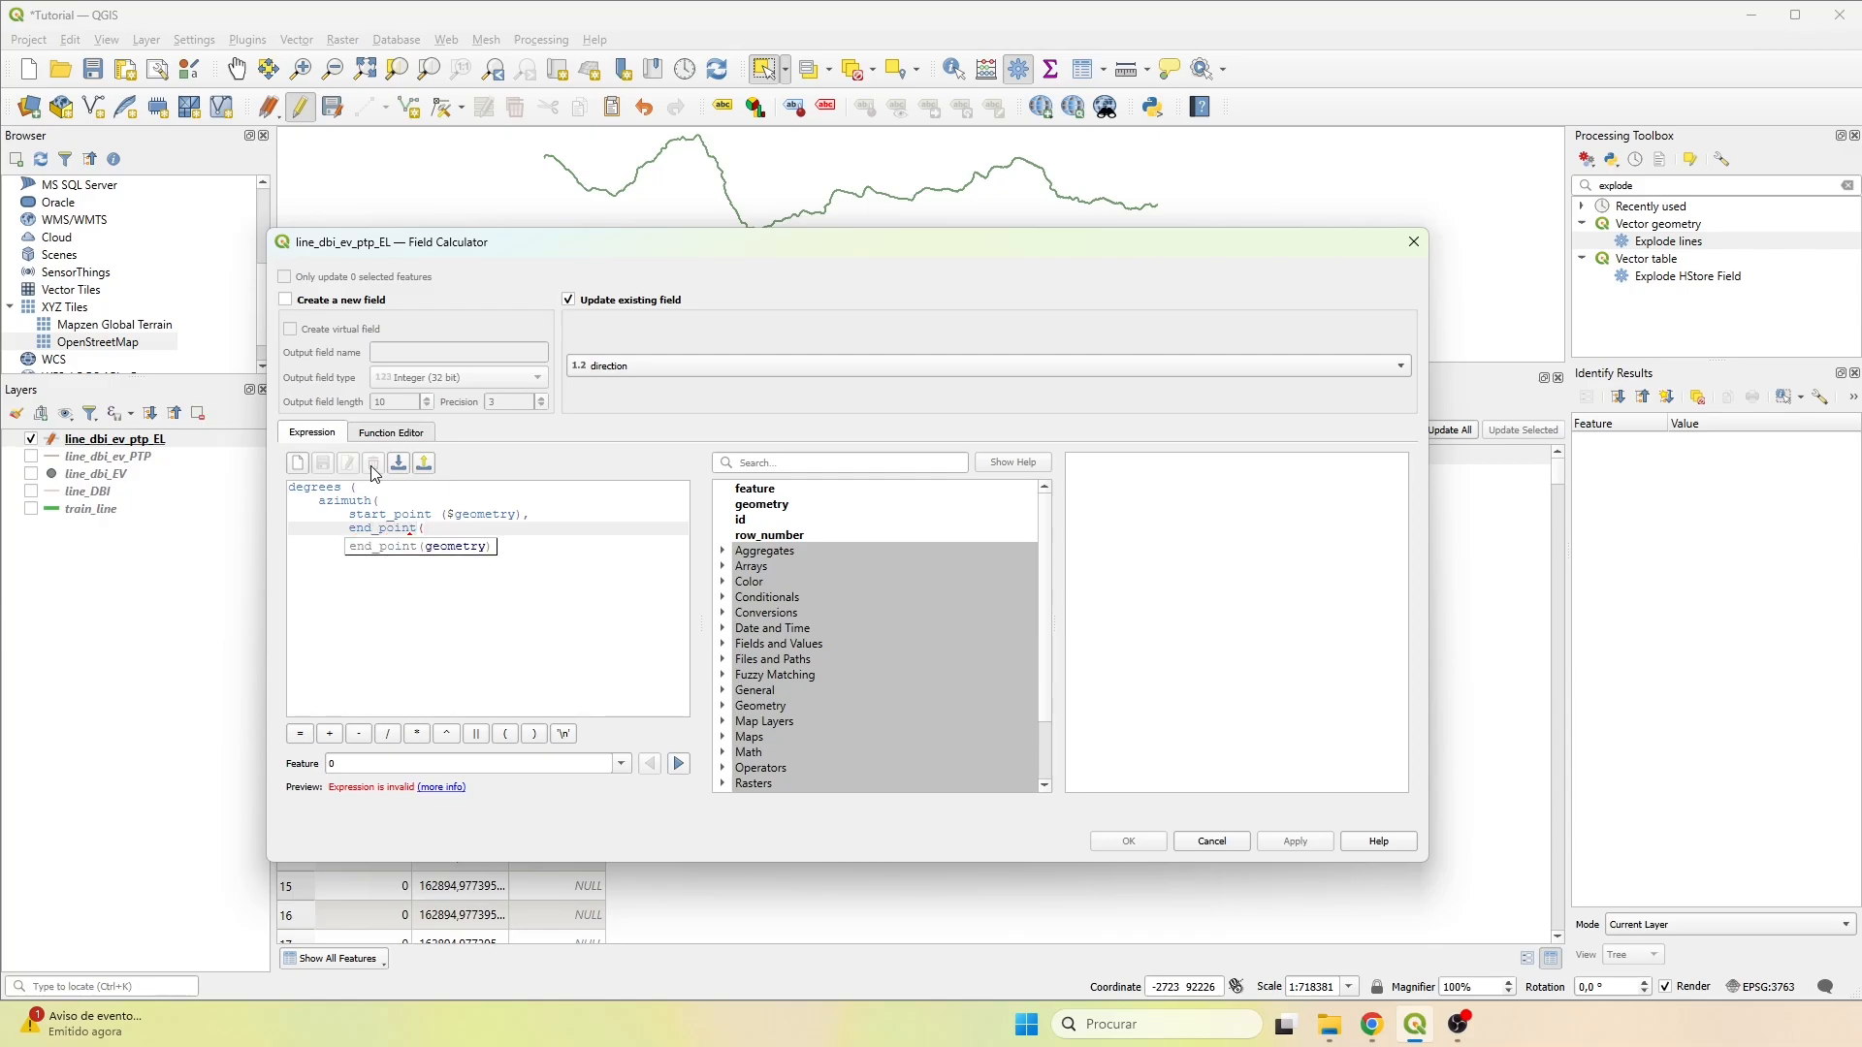
type("$geometry )")
key("Return")
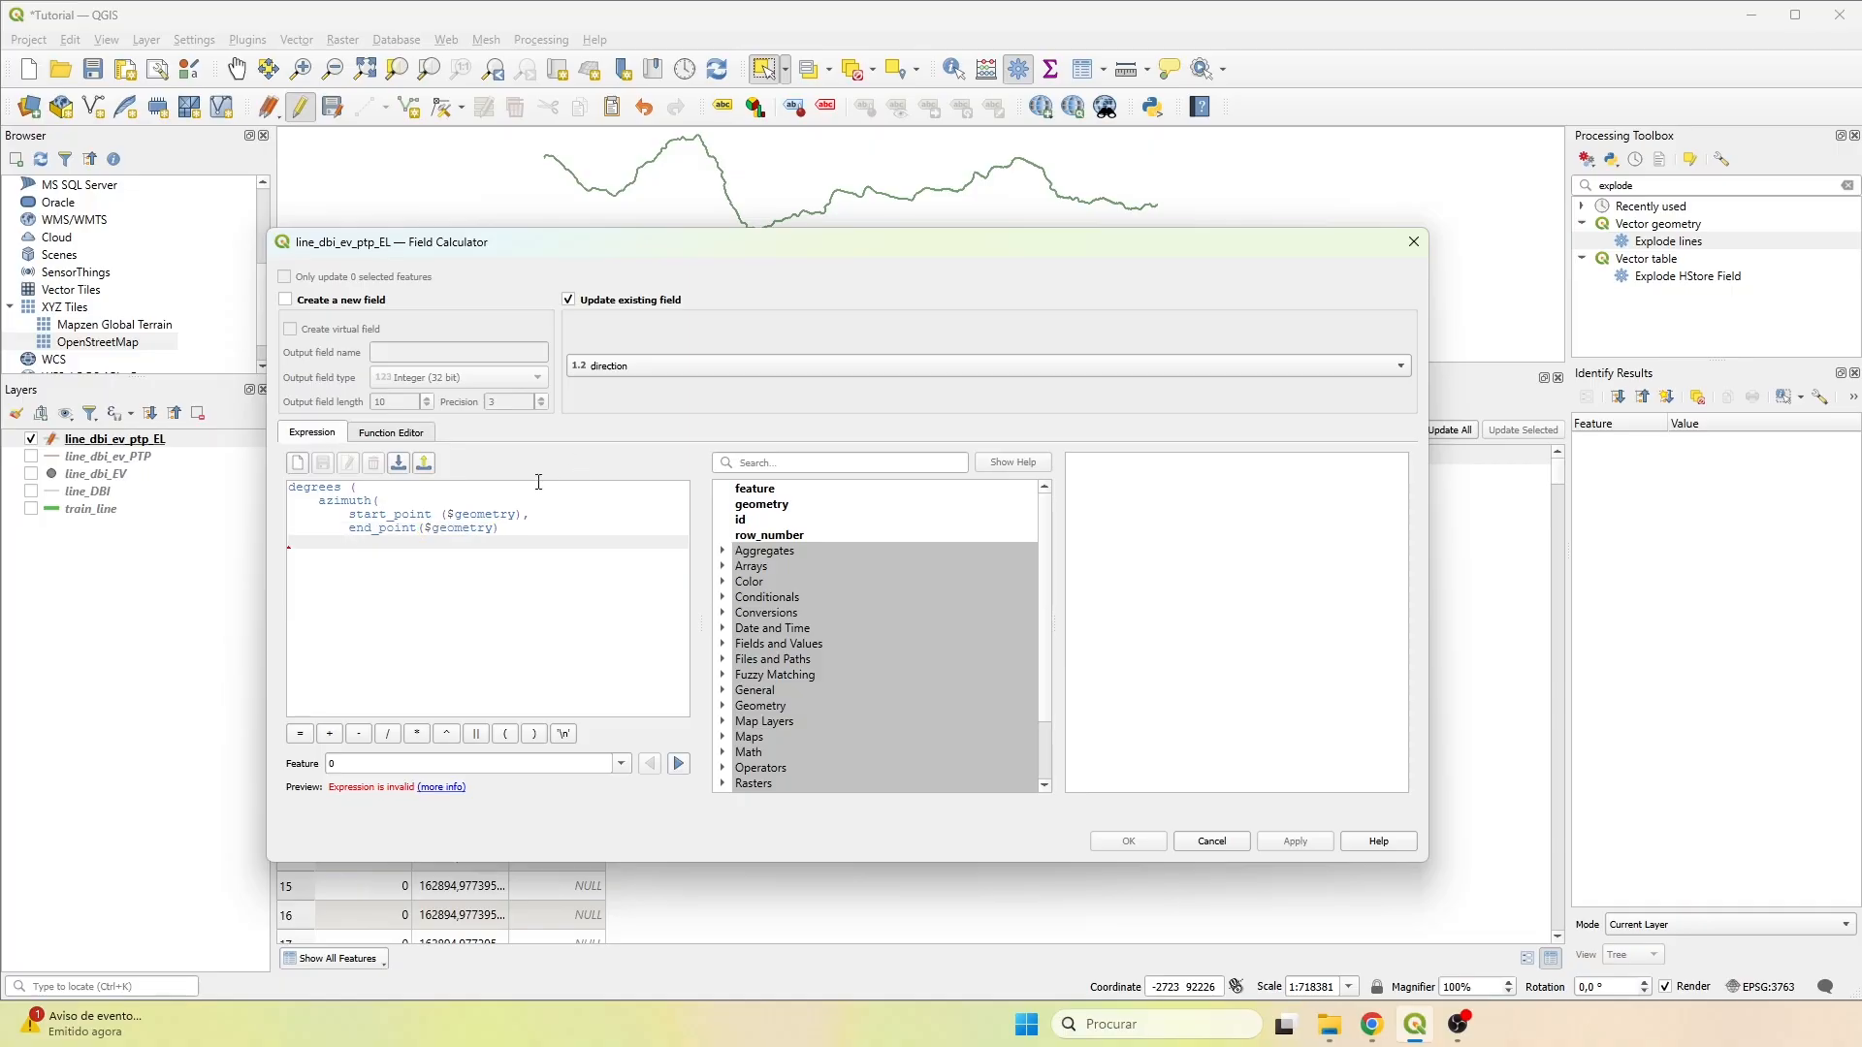
Close both brackets of the expression, calculate the direction field with it and save the layer edits.
type(")")
key("Return")
type(")")
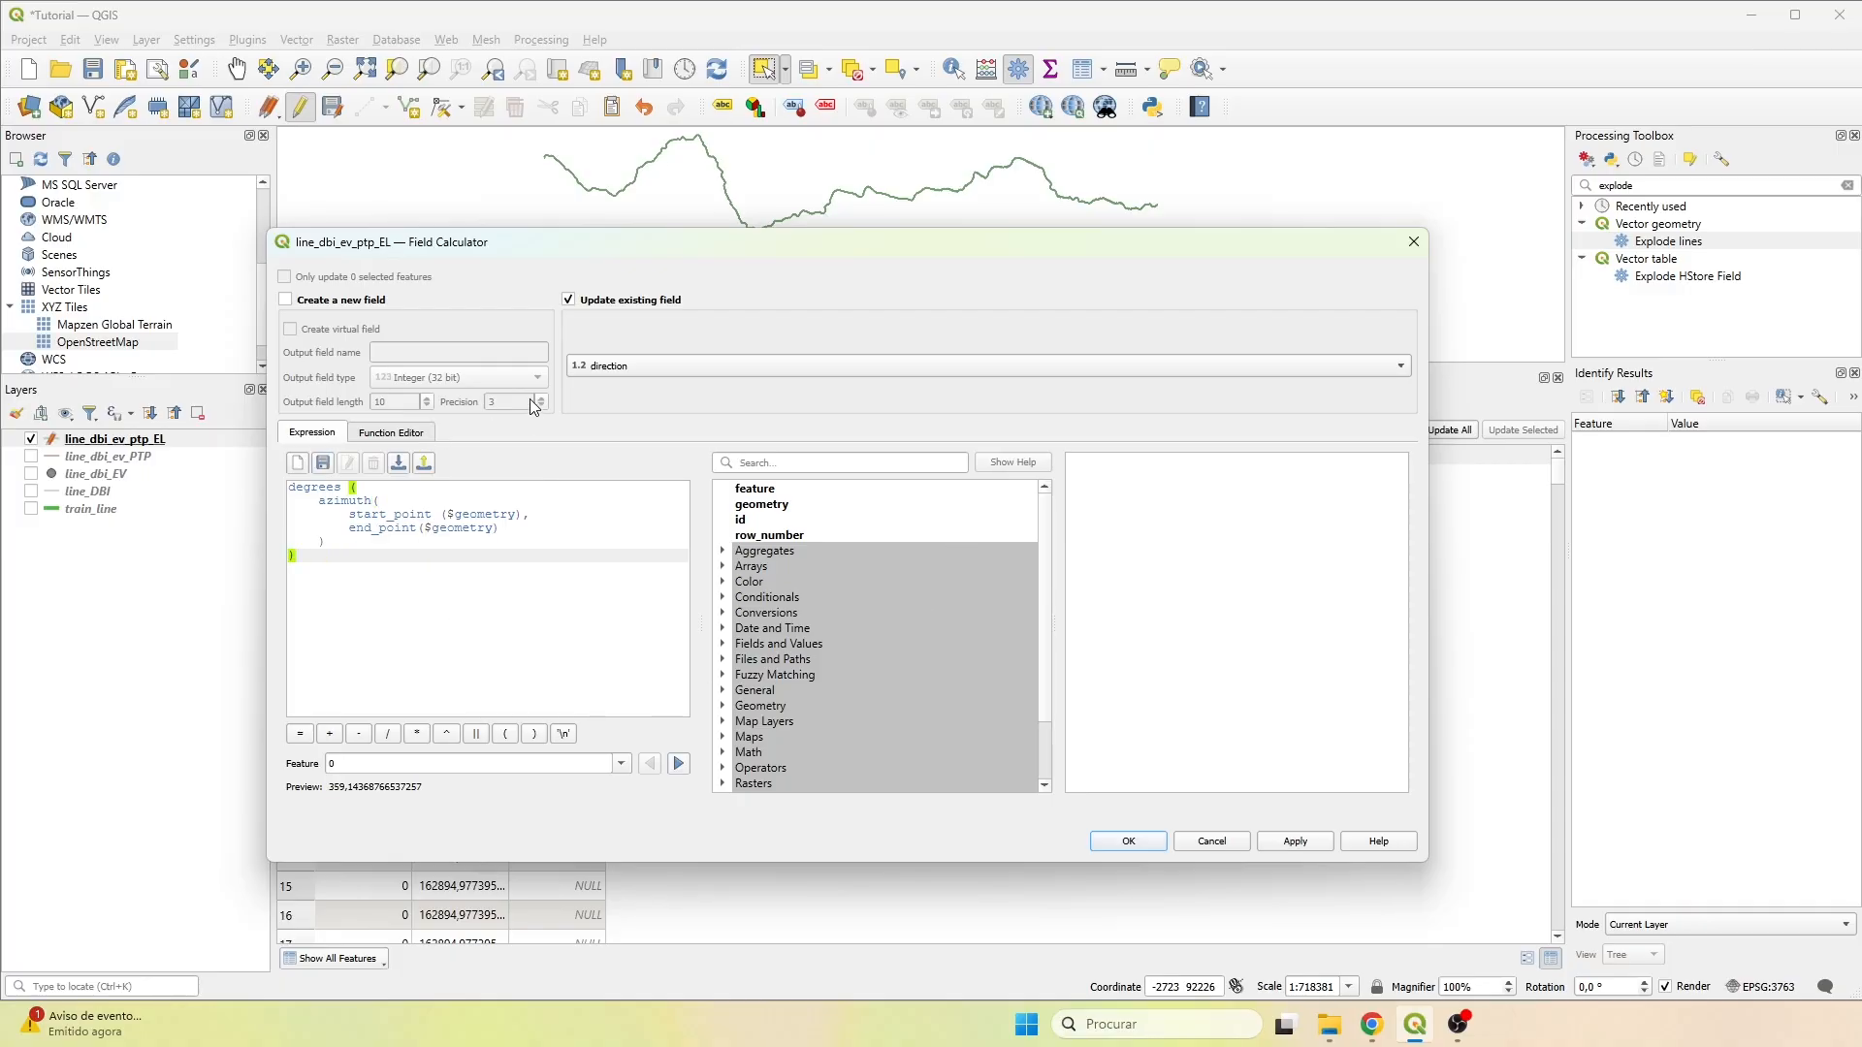
left_click(1128, 841)
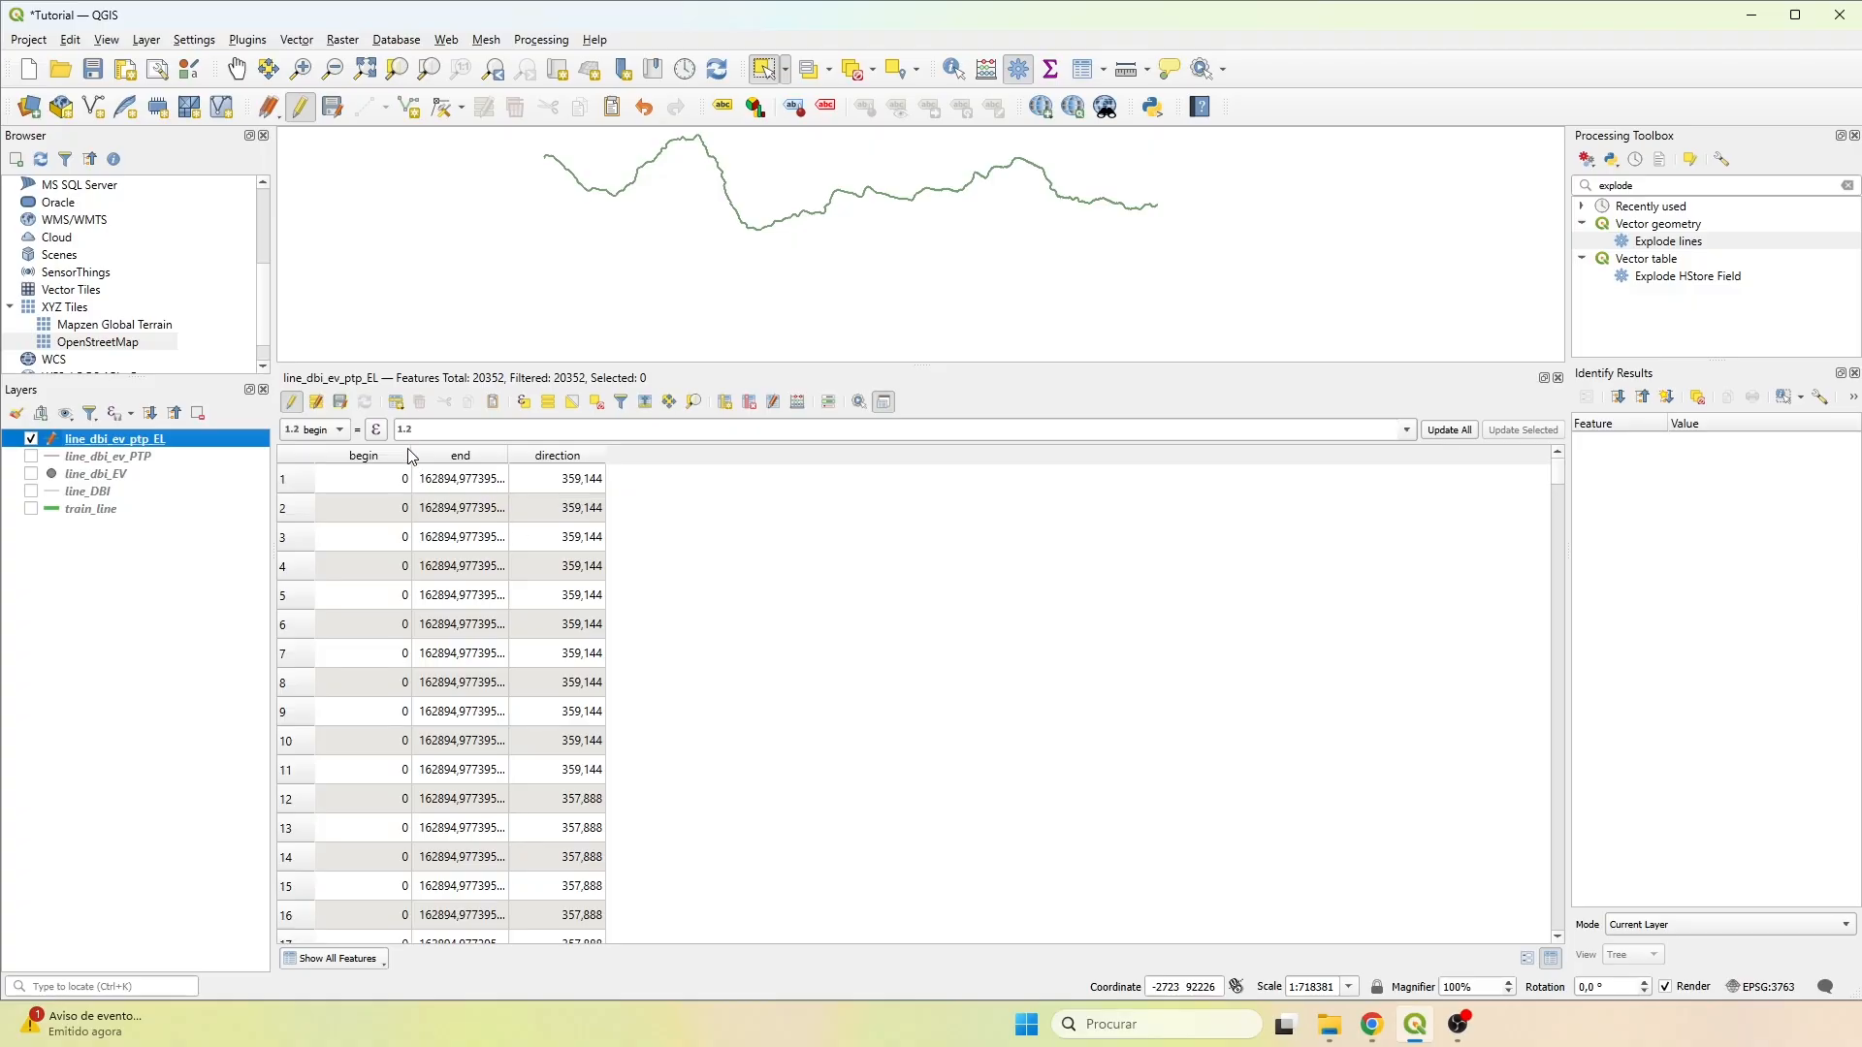
left_click(339, 402)
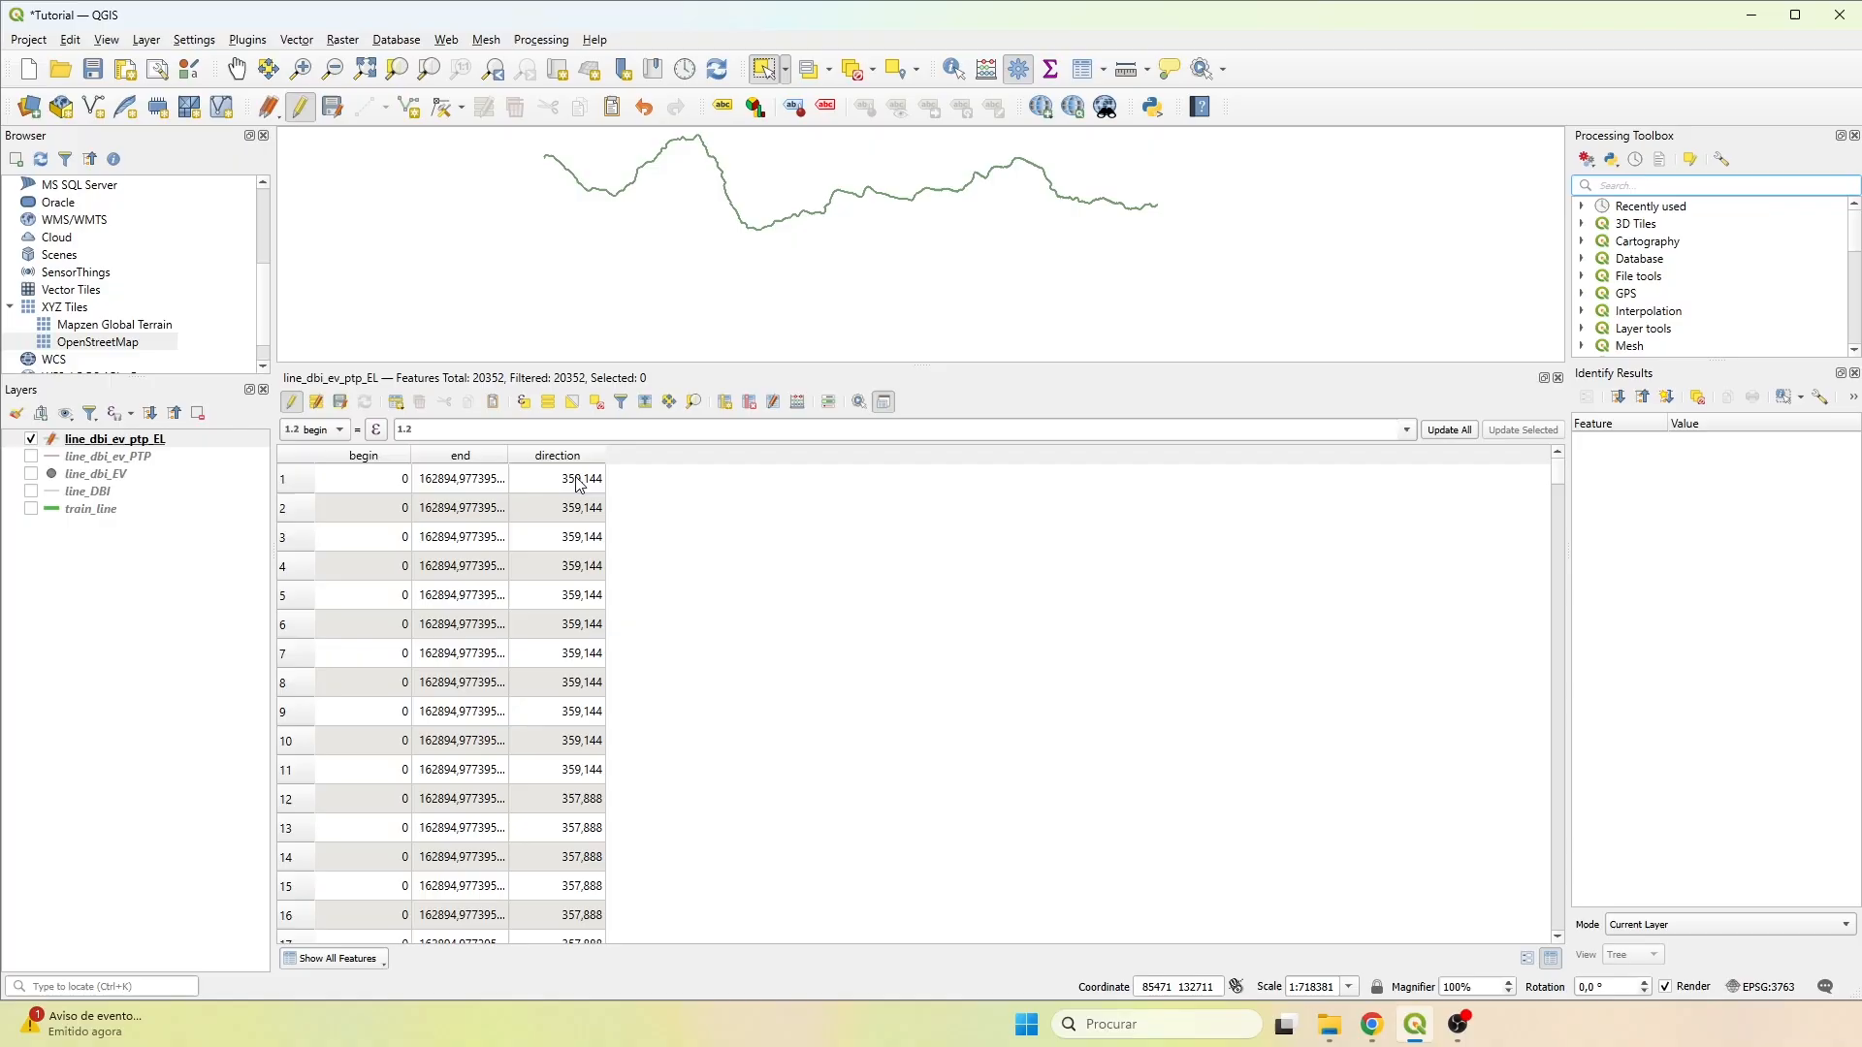
Set up Add autoincremental field for line_dbi_ev_ptp_EL with the field name id_seg and values starting at 1.
type("add auto")
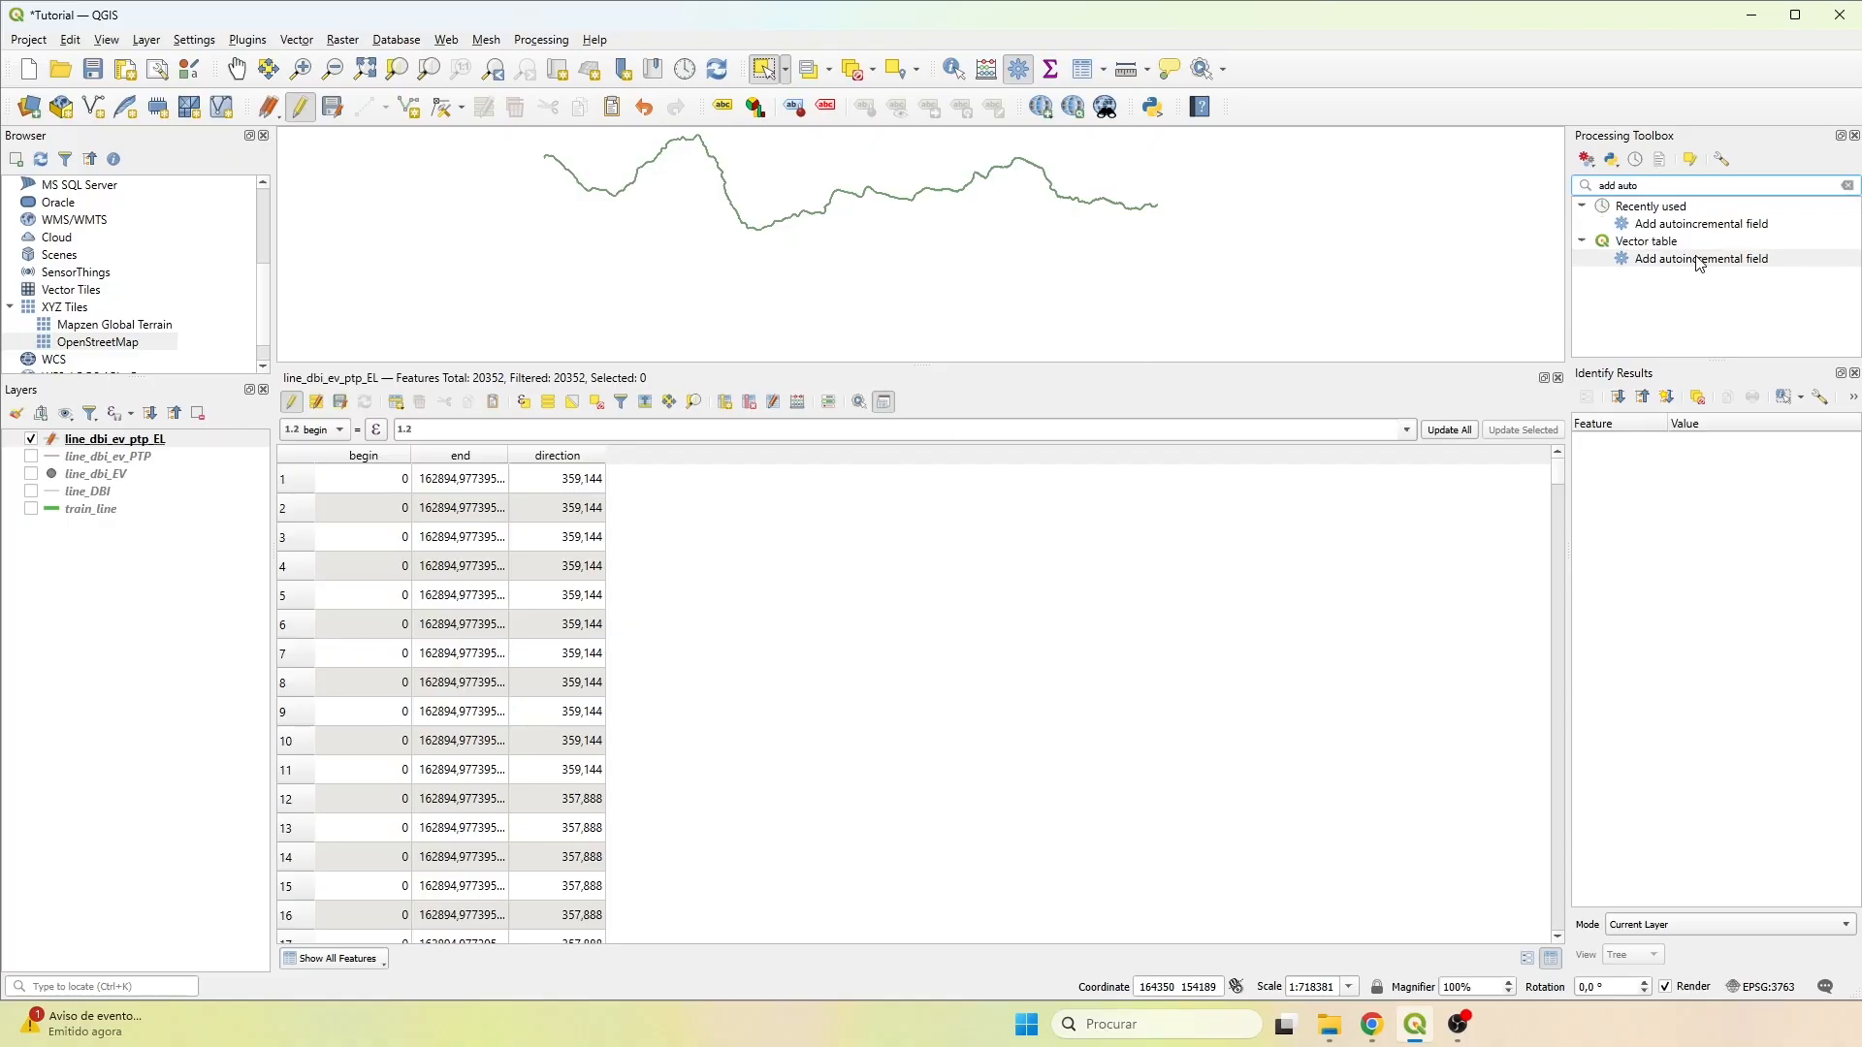
double_click(1699, 259)
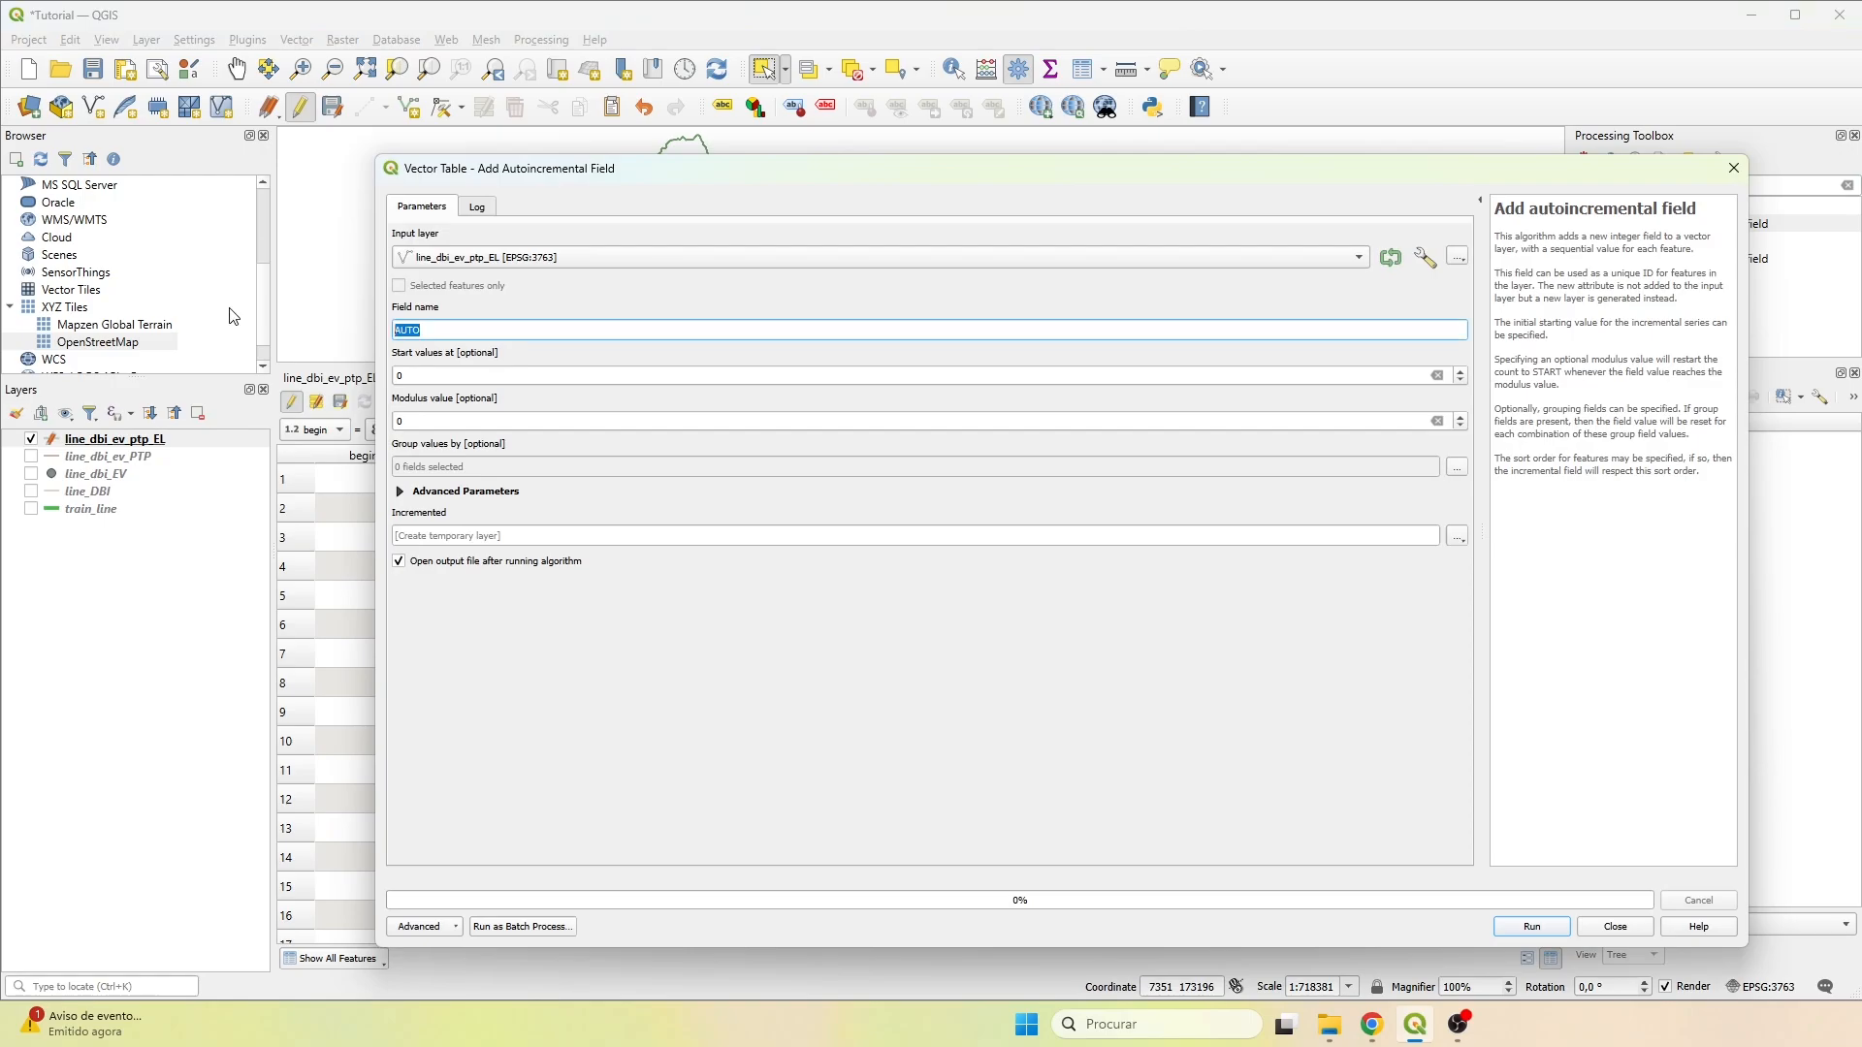
type("id_seg")
double_click(451, 371)
type("1")
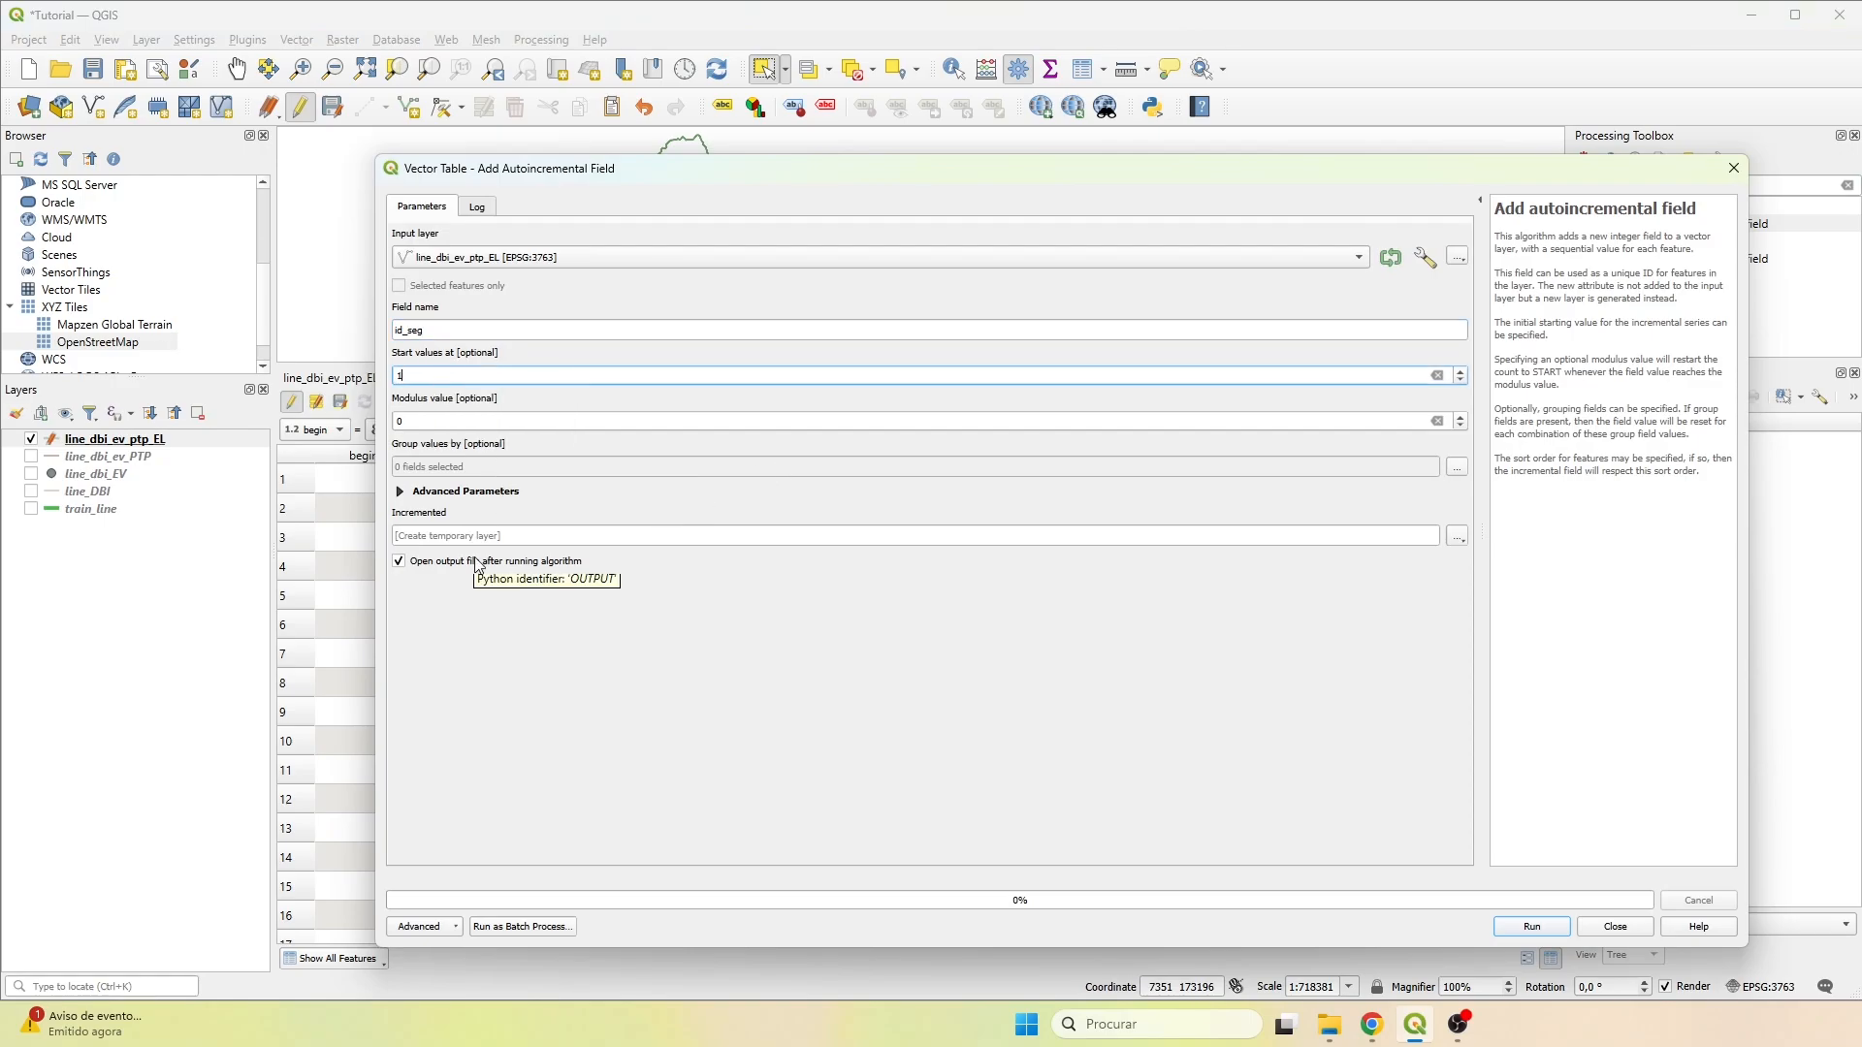
Set the output to line_dbi_ev_ptp_el_AAF.shp in the Results folder and run Add autoincremental field.
left_click(1458, 536)
left_click(1543, 580)
left_click(679, 423)
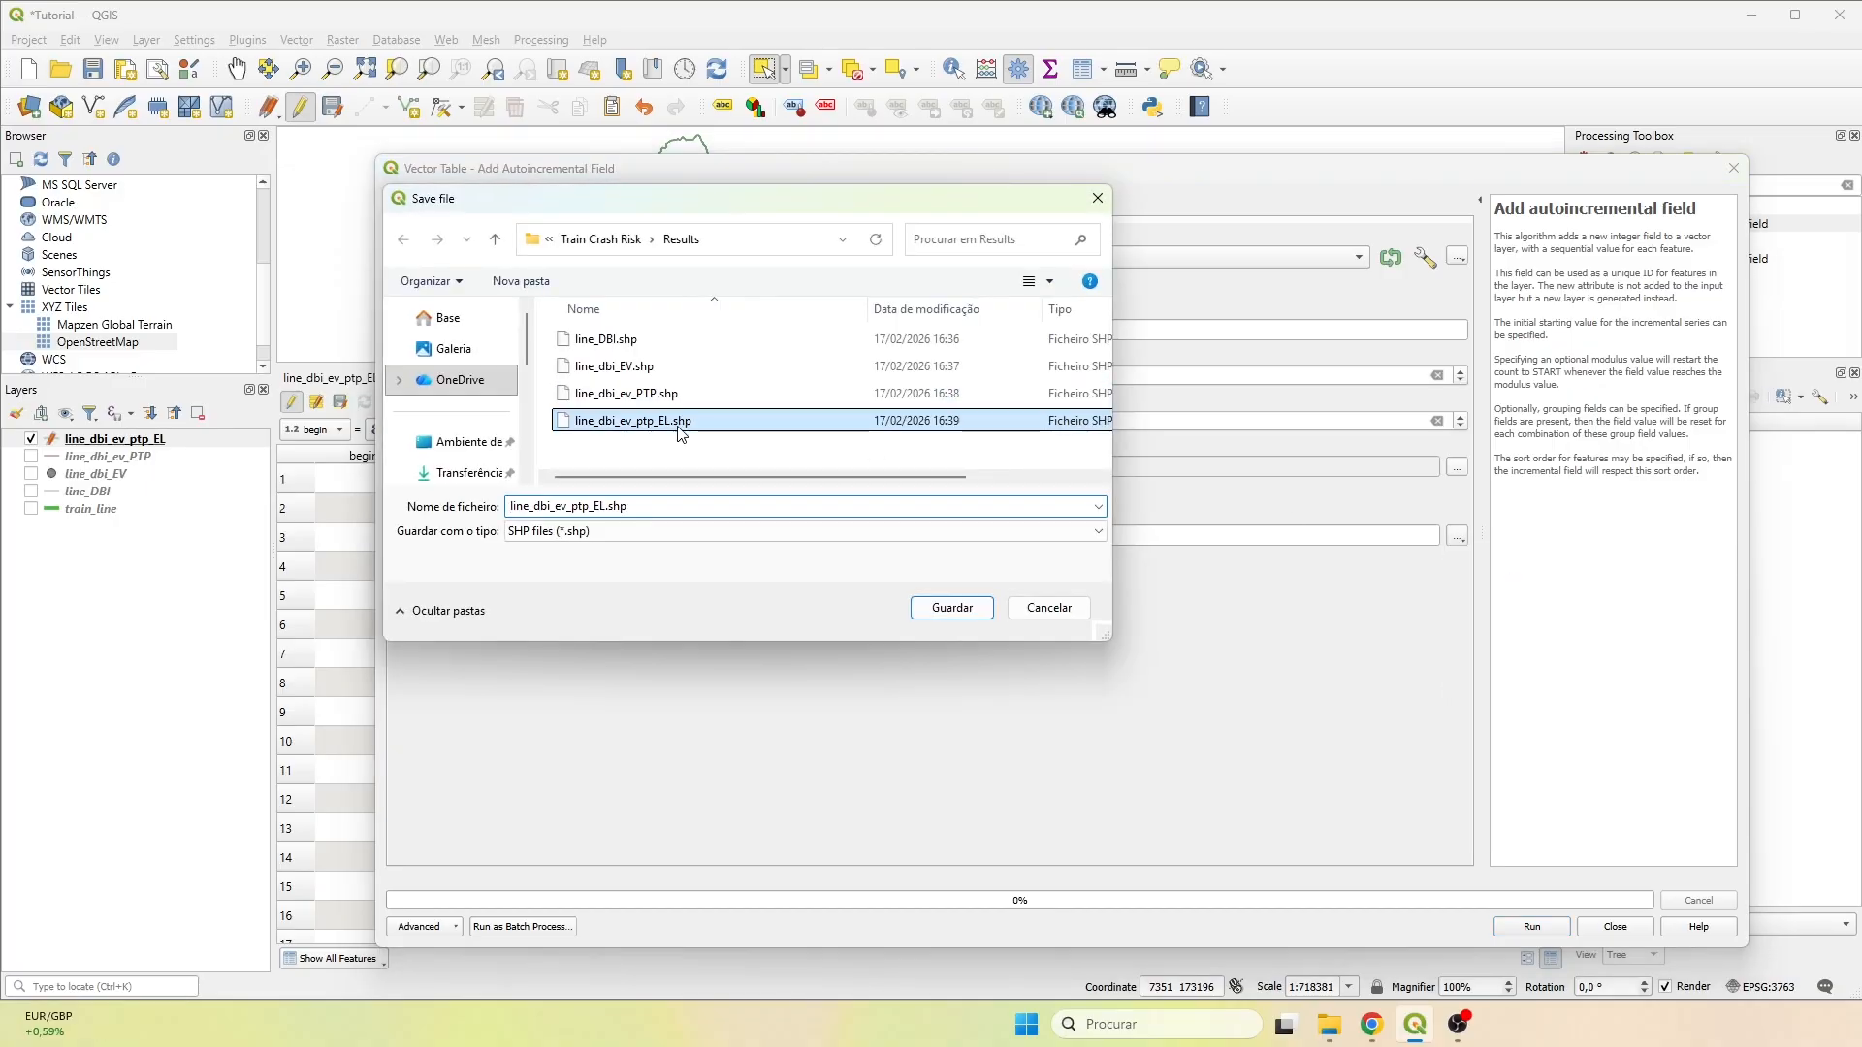
left_click(609, 506)
left_click(609, 507)
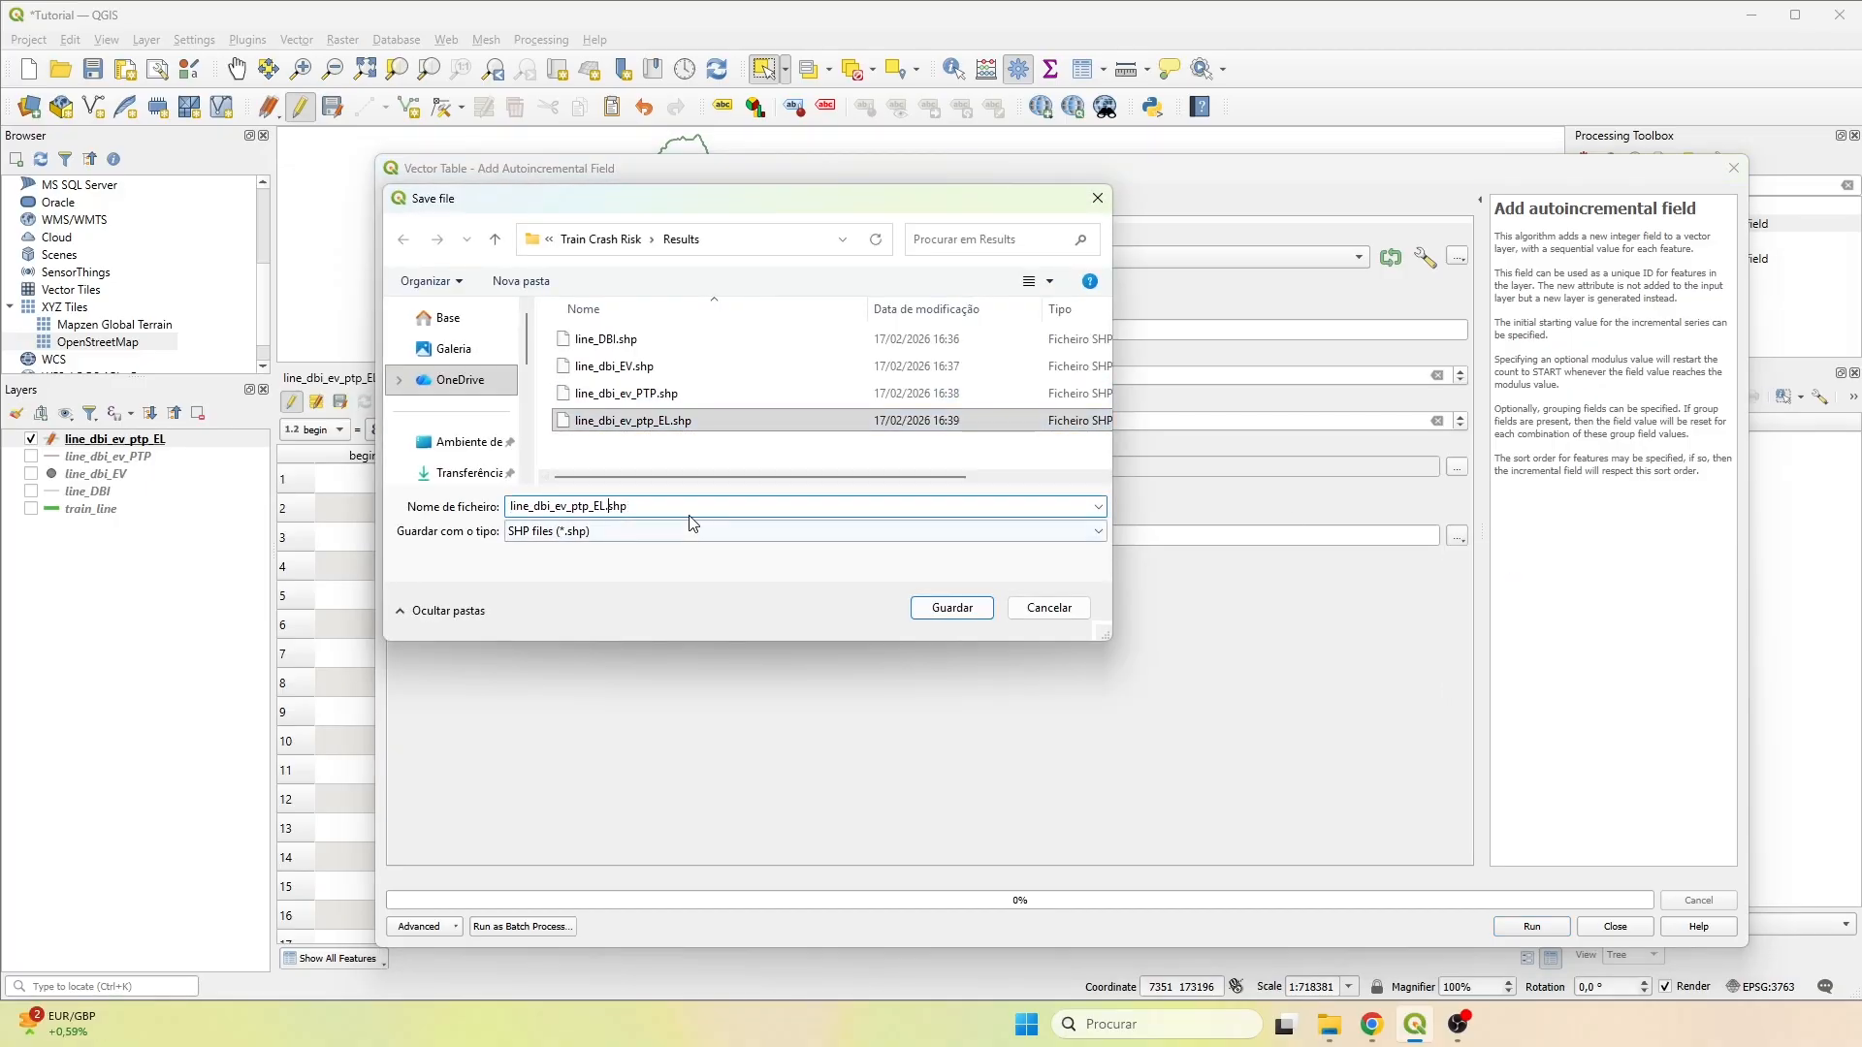
key("BackSpace")
key("BackSpace")
type("el_")
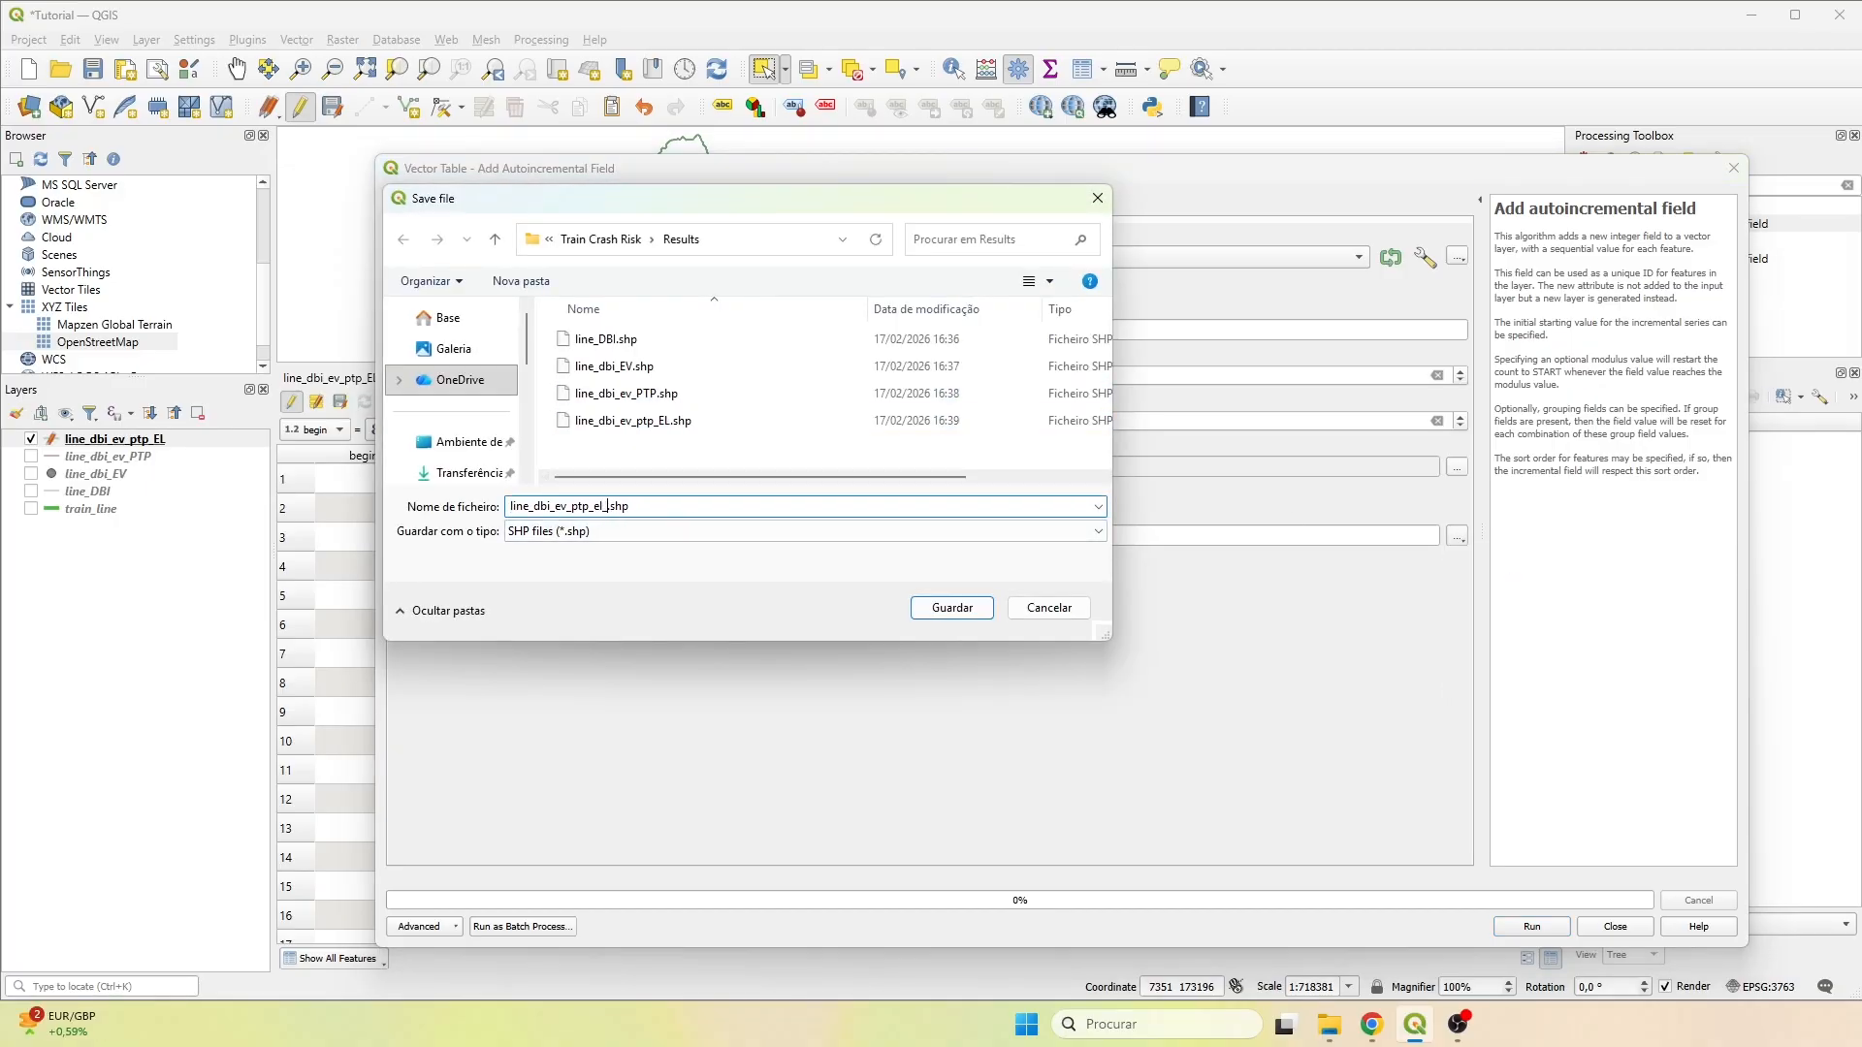
type("AAF")
left_click(955, 607)
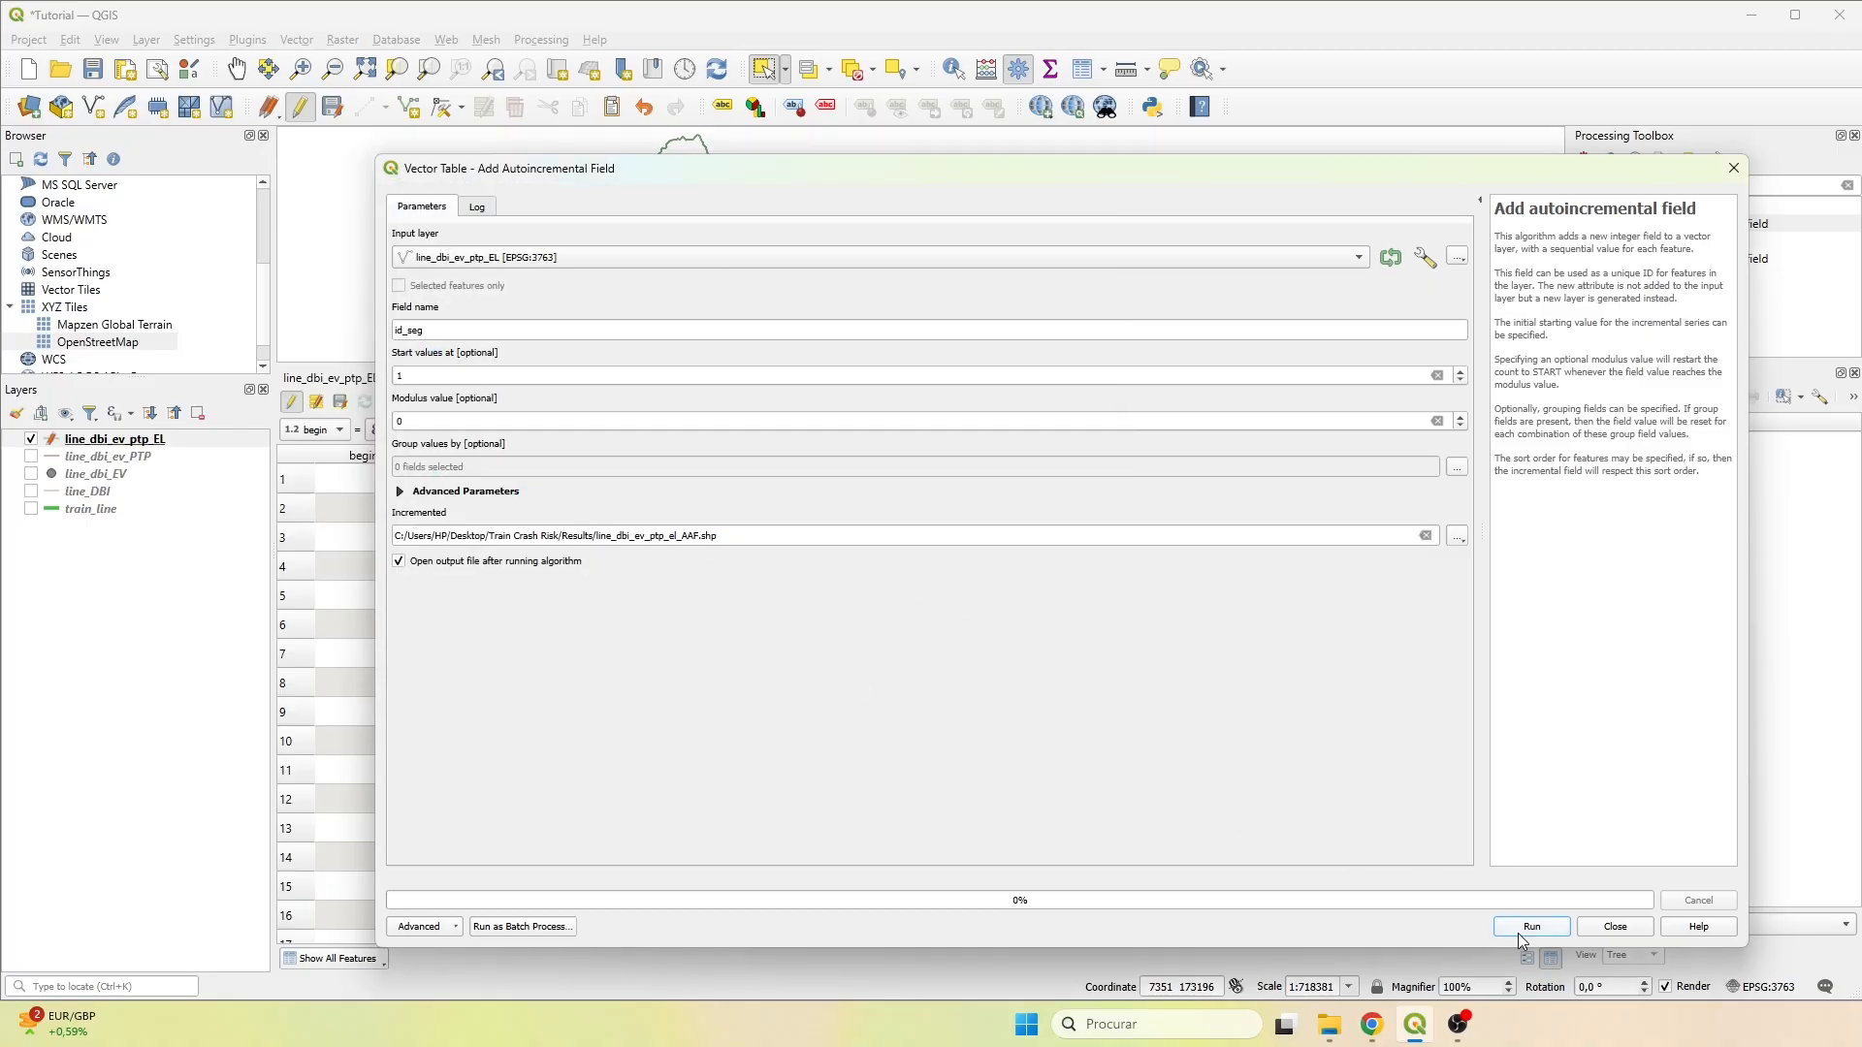
left_click(1531, 927)
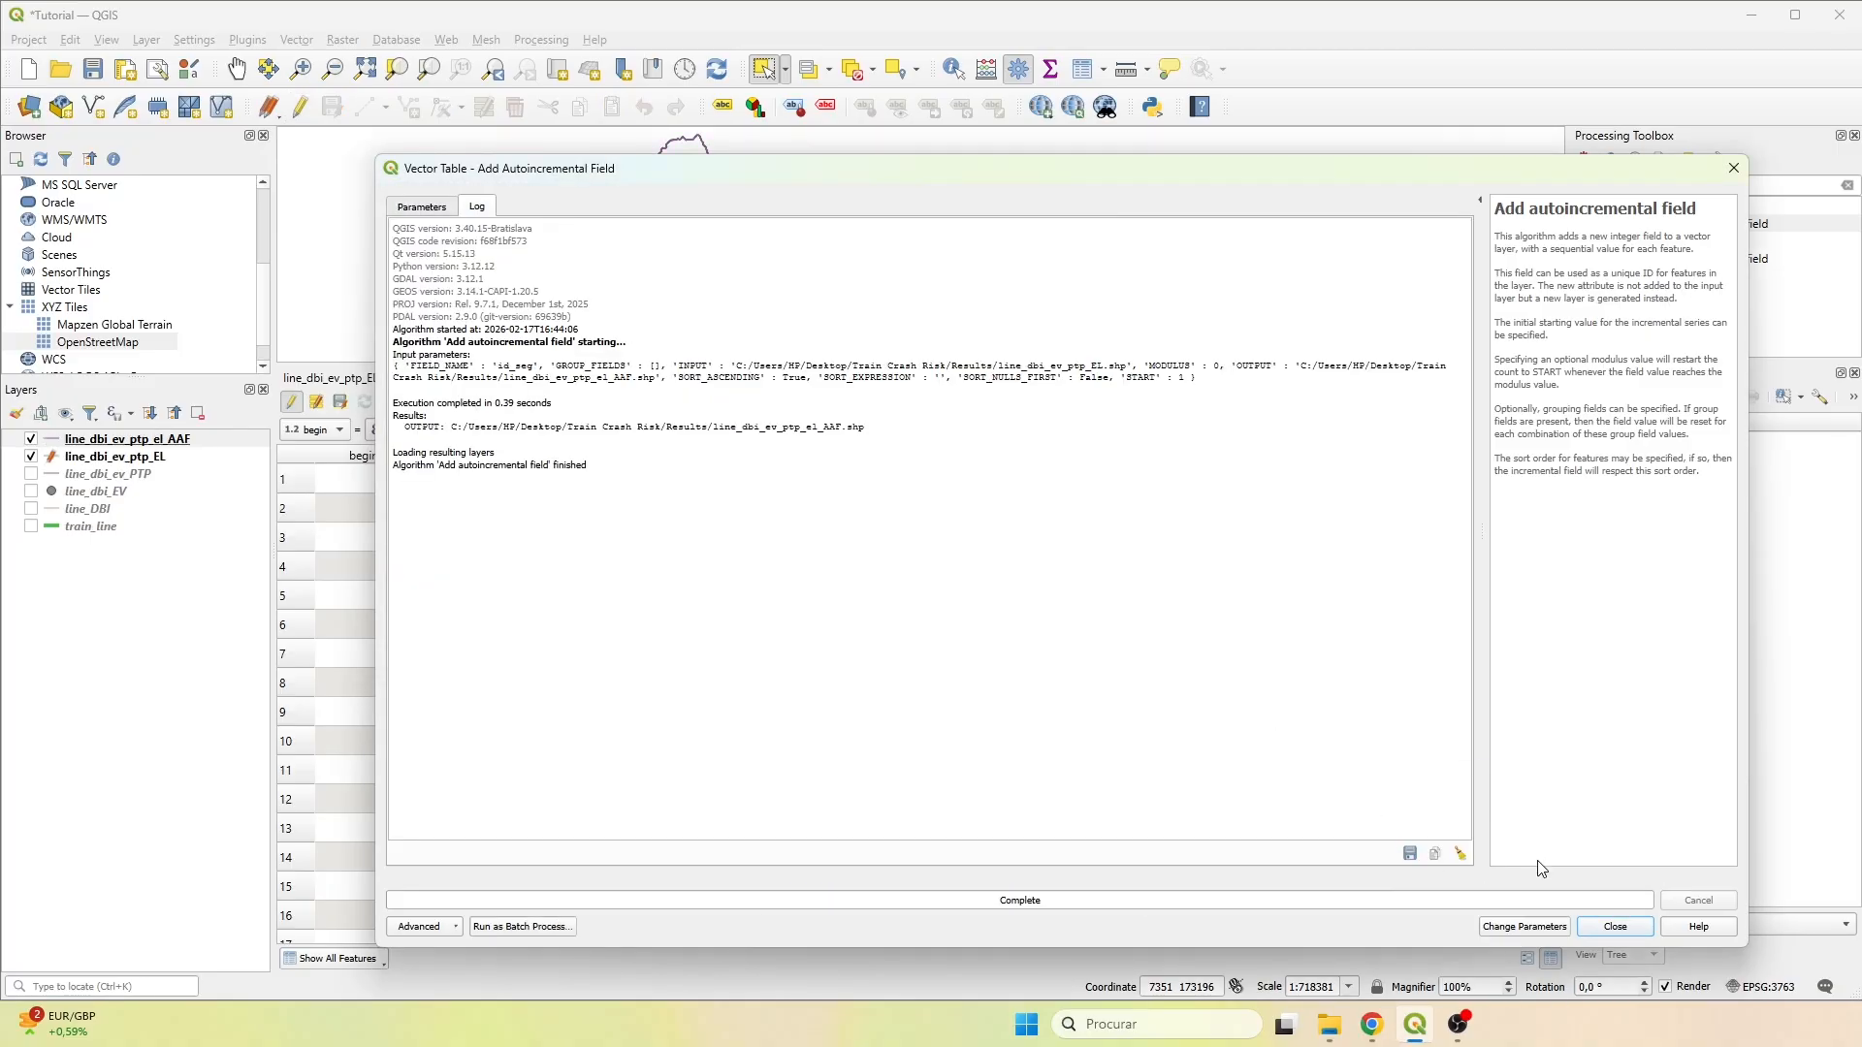
left_click(1614, 927)
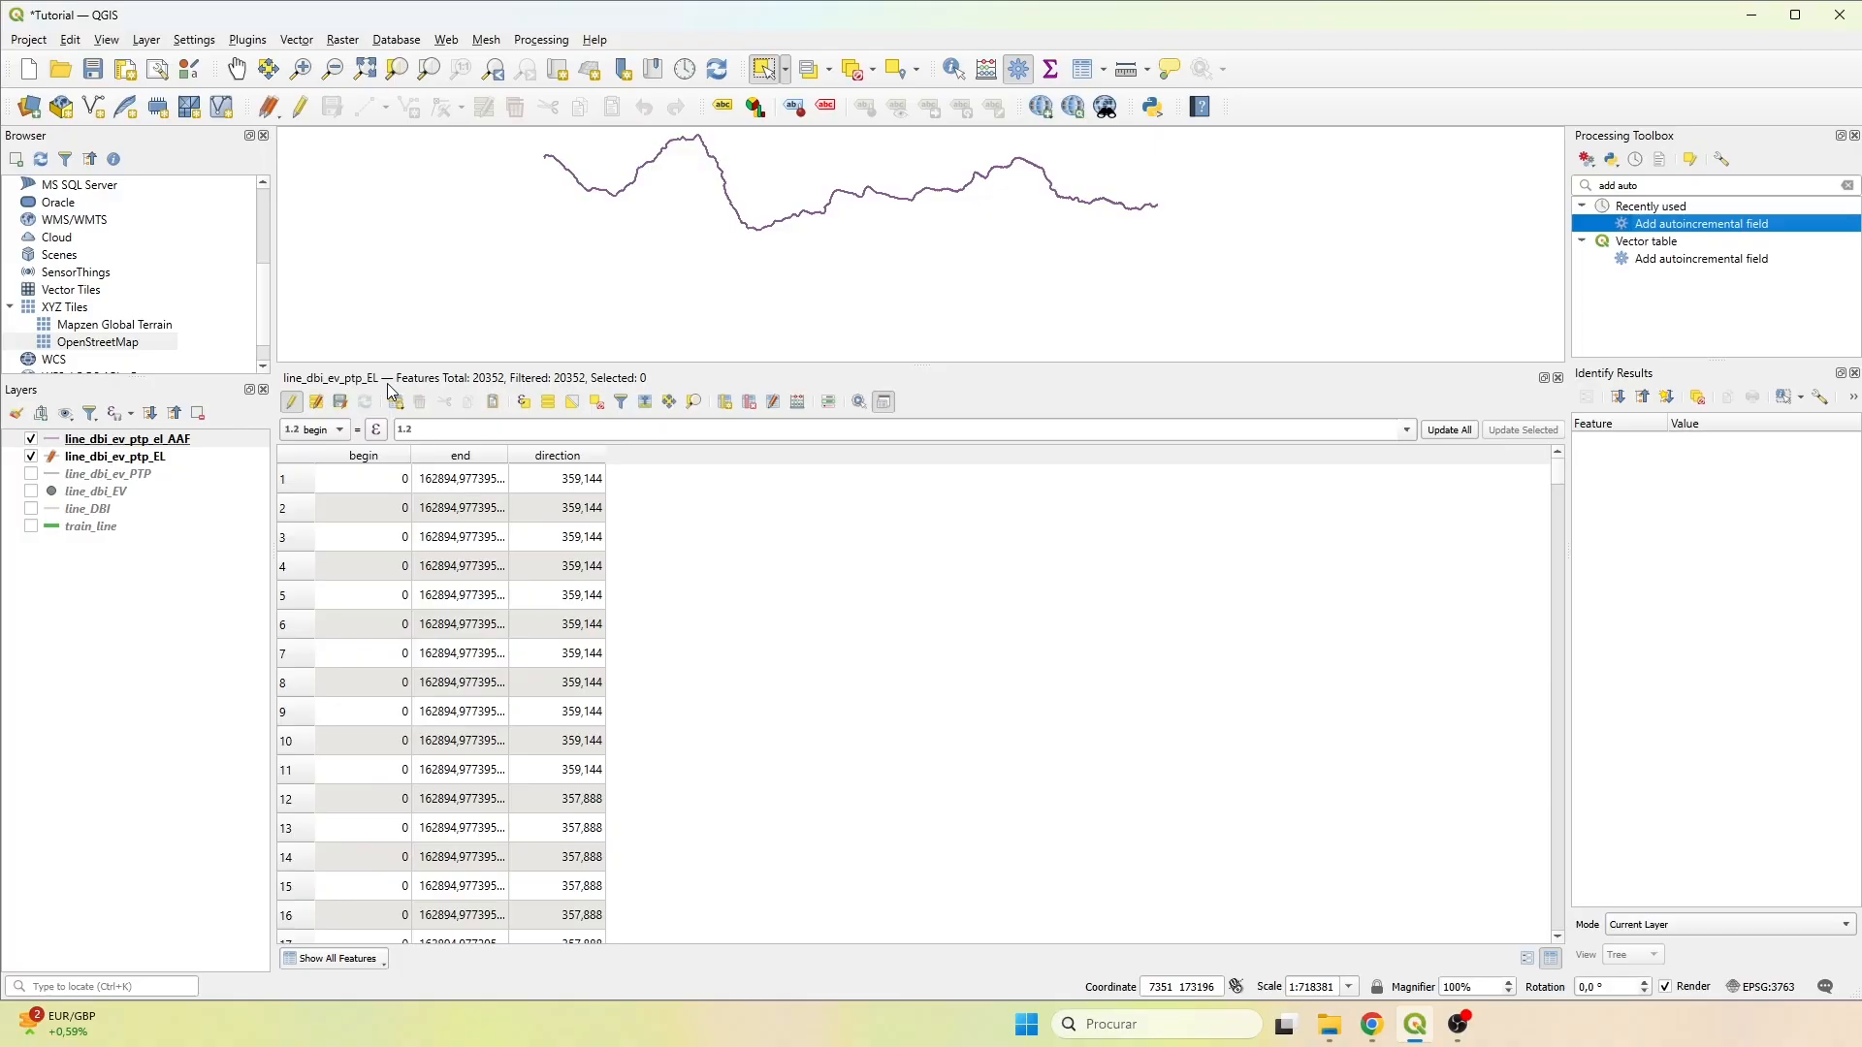
Stop editing line_dbi_ev_ptp_EL and replace its attribute table with the one of line_dbi_ev_ptp_el_AAF.
left_click(291, 402)
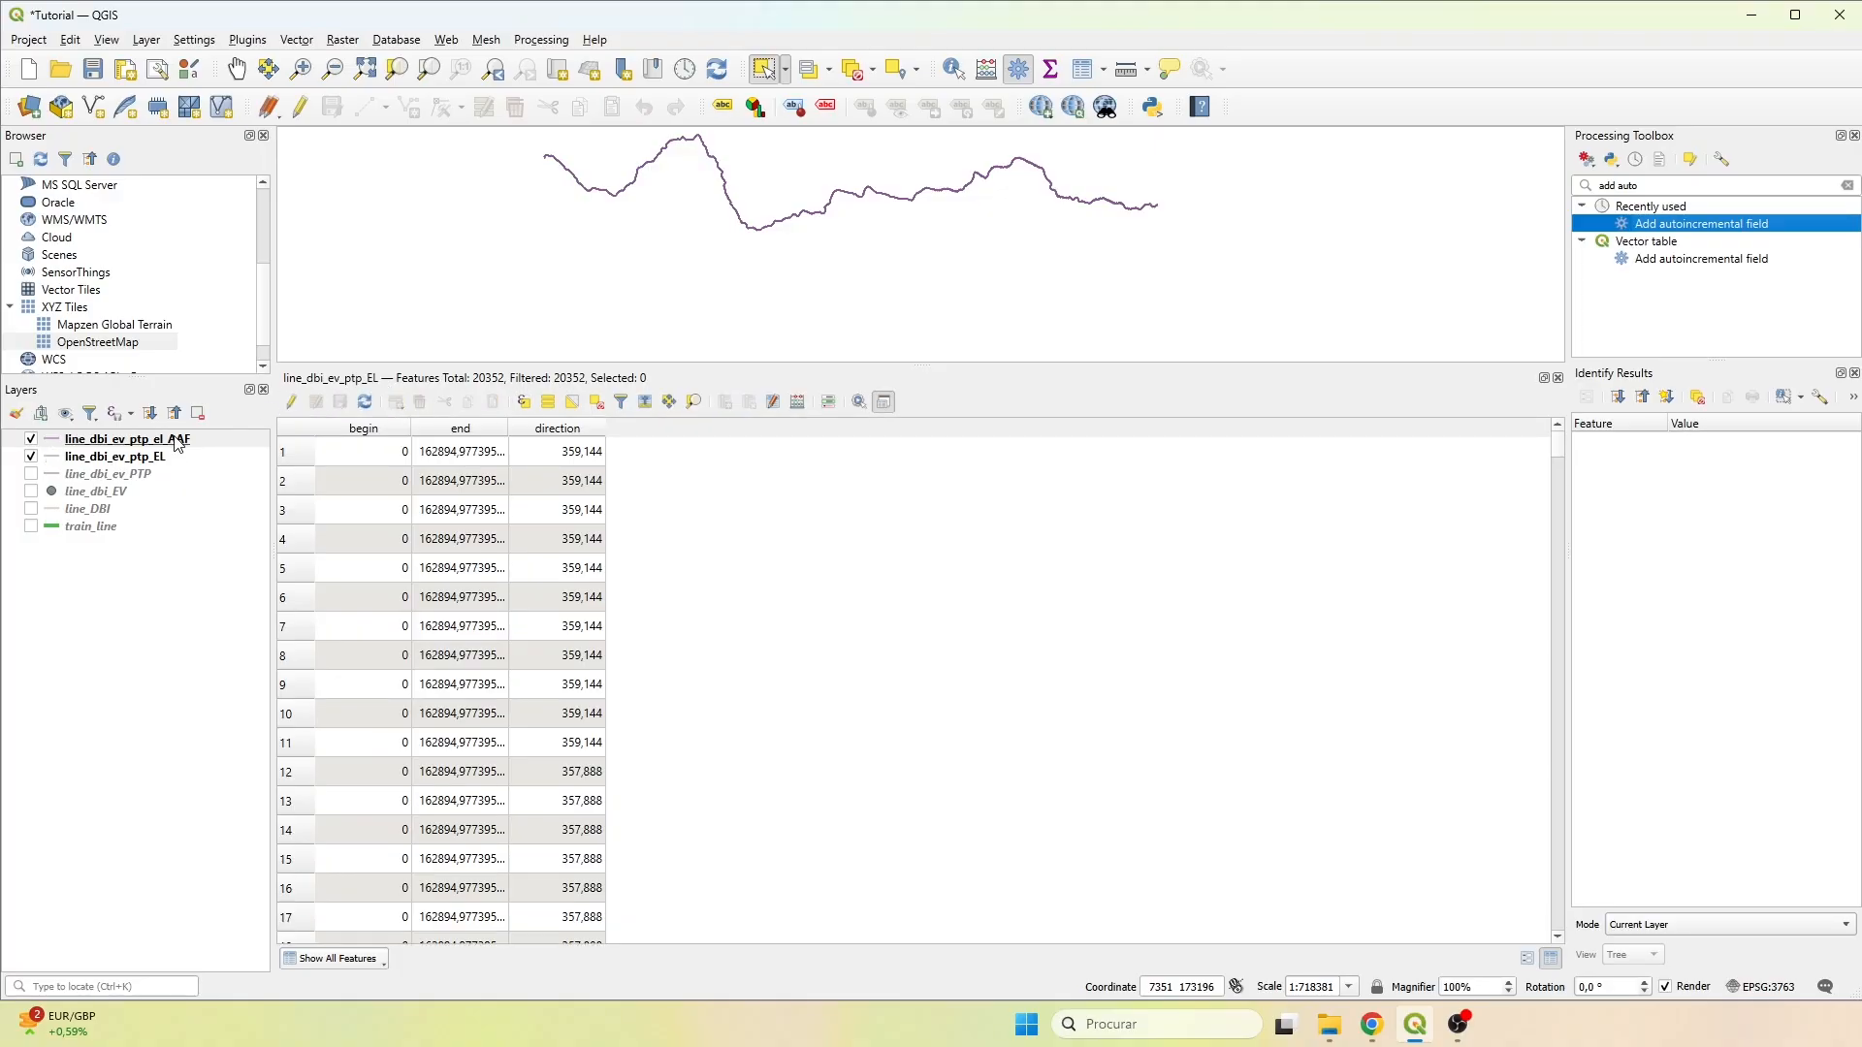
left_click(1558, 378)
right_click(113, 443)
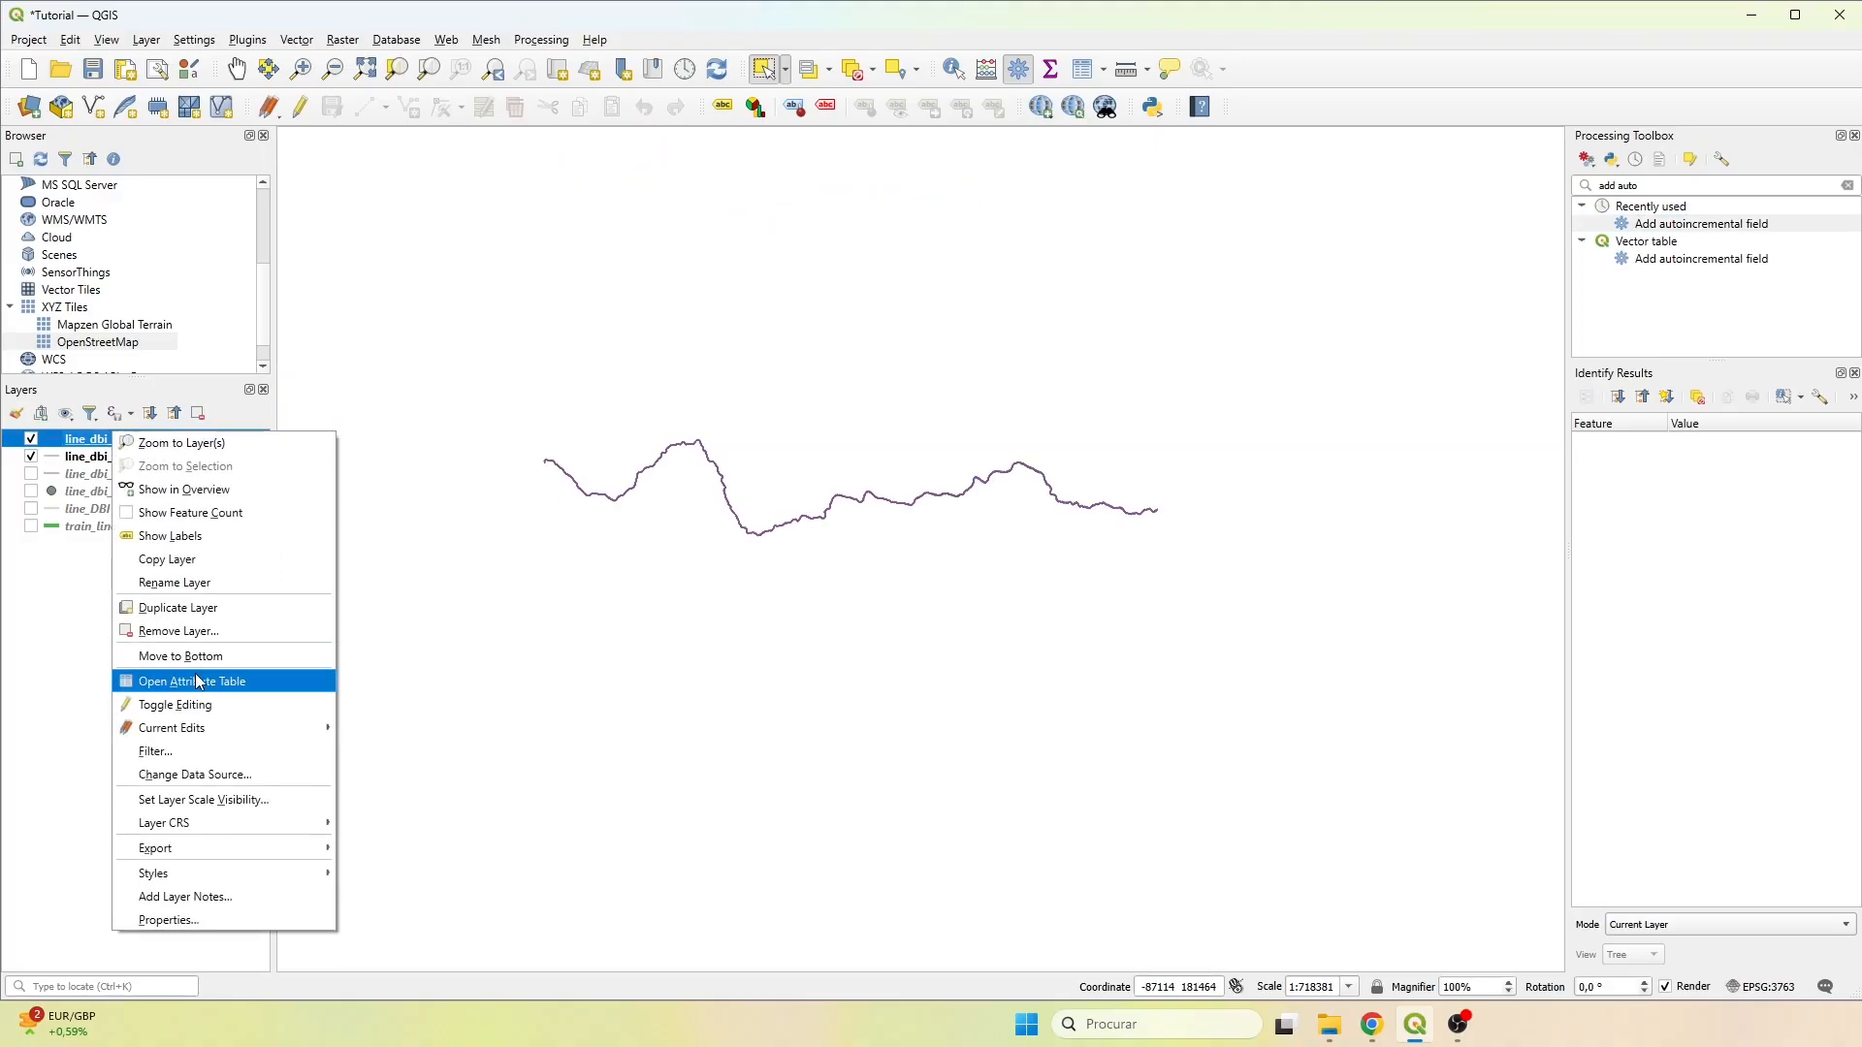
left_click(198, 681)
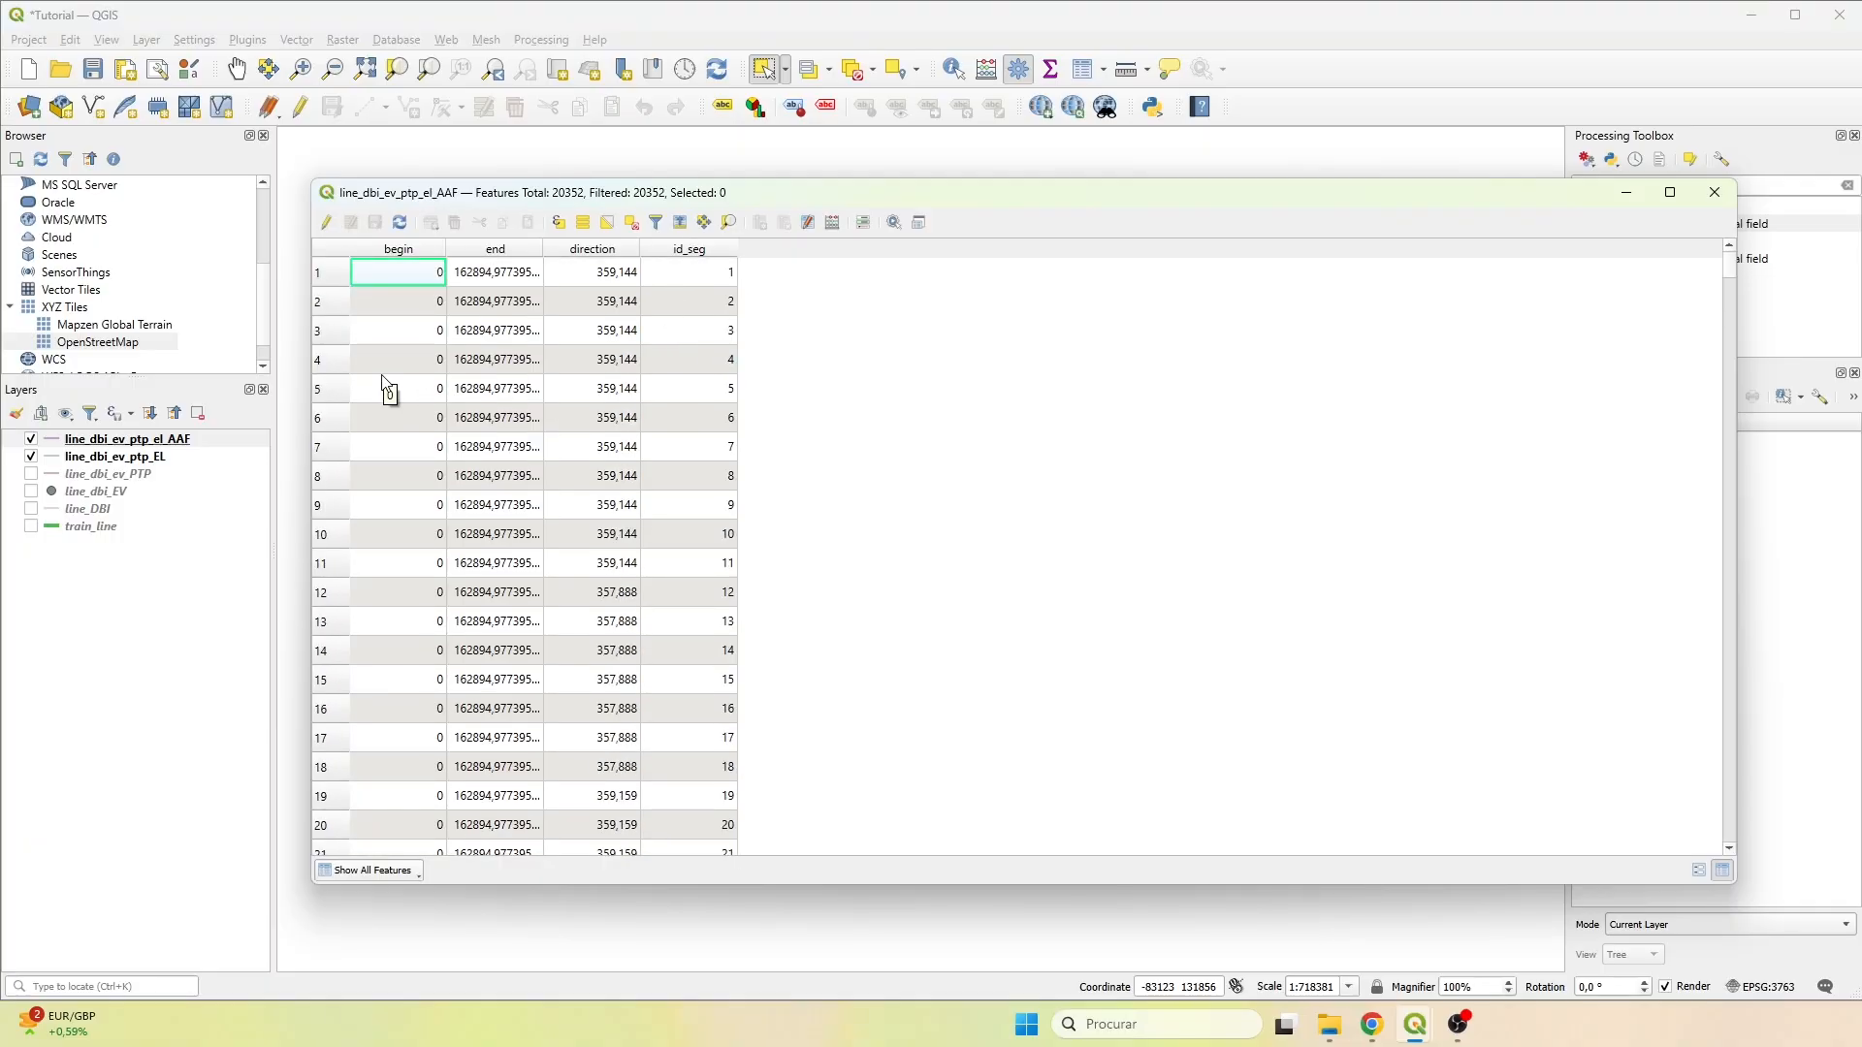
scroll(524, 475, "down", 13)
scroll(678, 564, "up", 13)
left_click_drag(644, 192, 1123, 223)
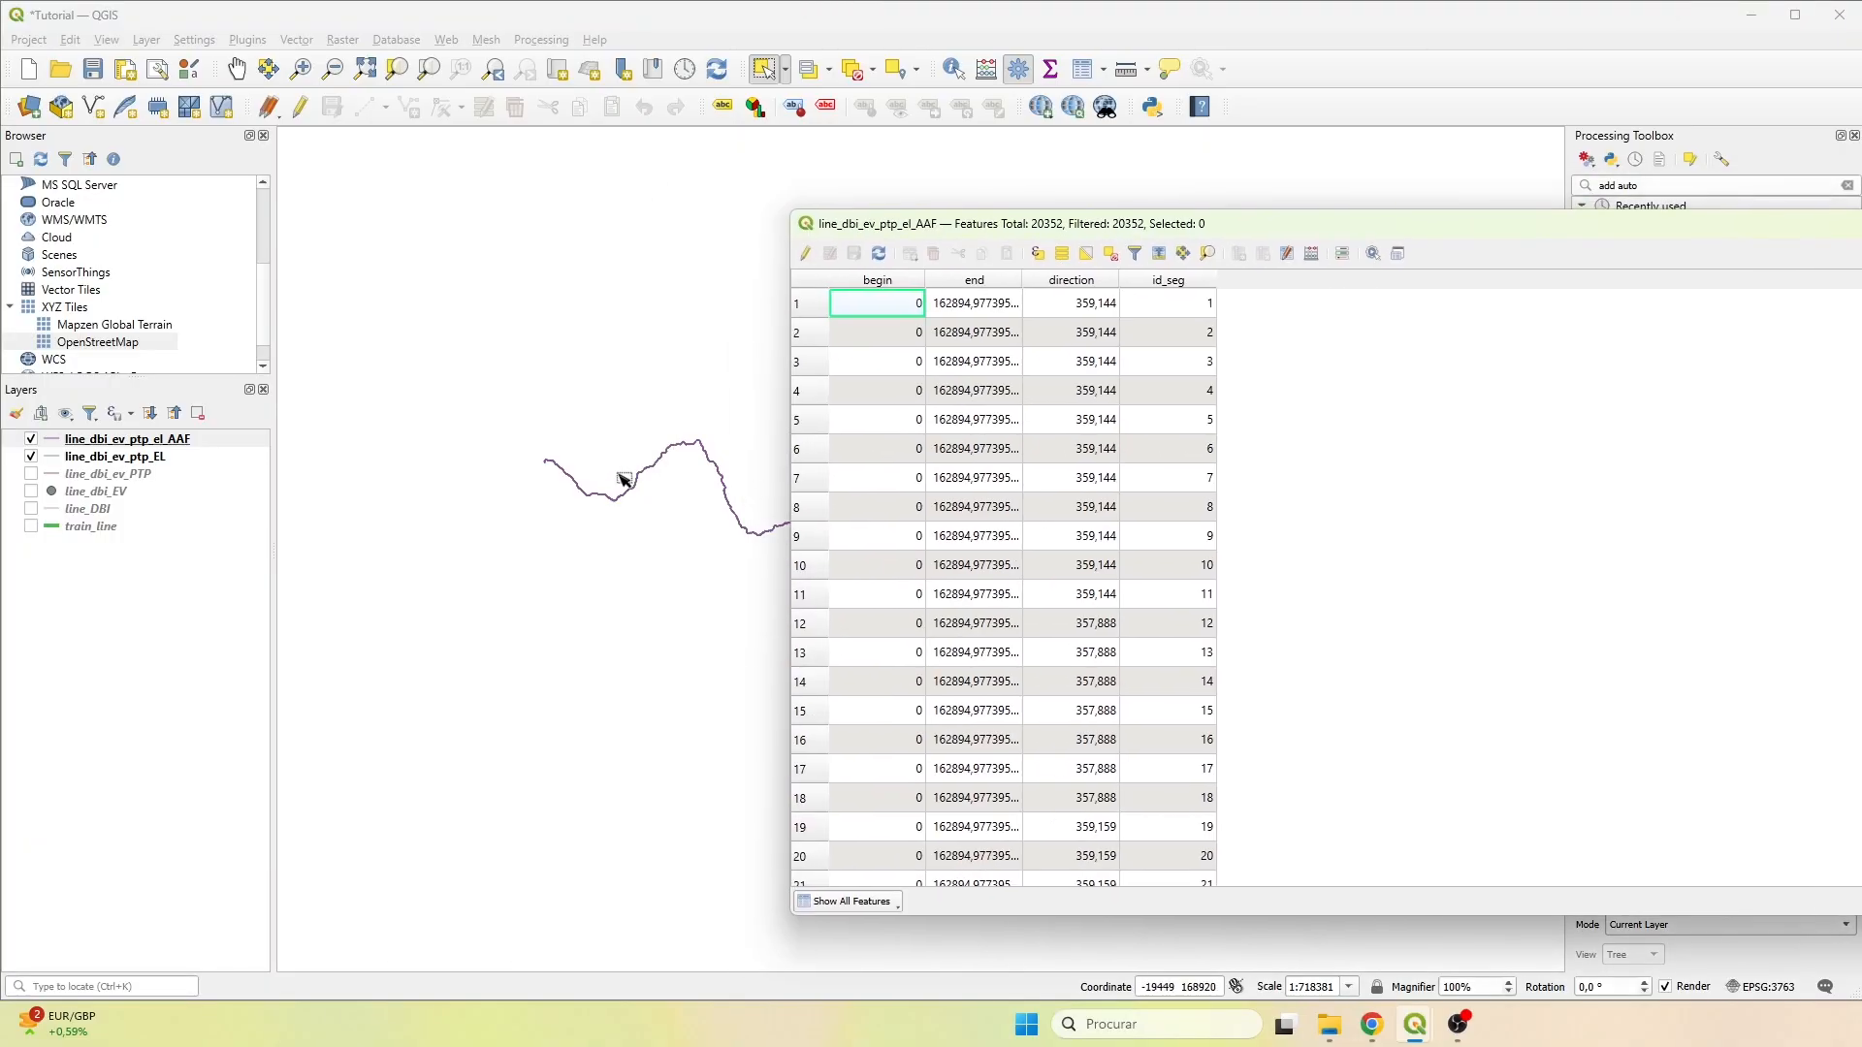
Dock the line_dbi_ev_ptp_el_AAF attribute table below the map and reduce its height so more of the line's starting end shows.
scroll(512, 453, "up", 7)
left_click_drag(628, 541, 82, 318)
left_click_drag(950, 598, 423, 392)
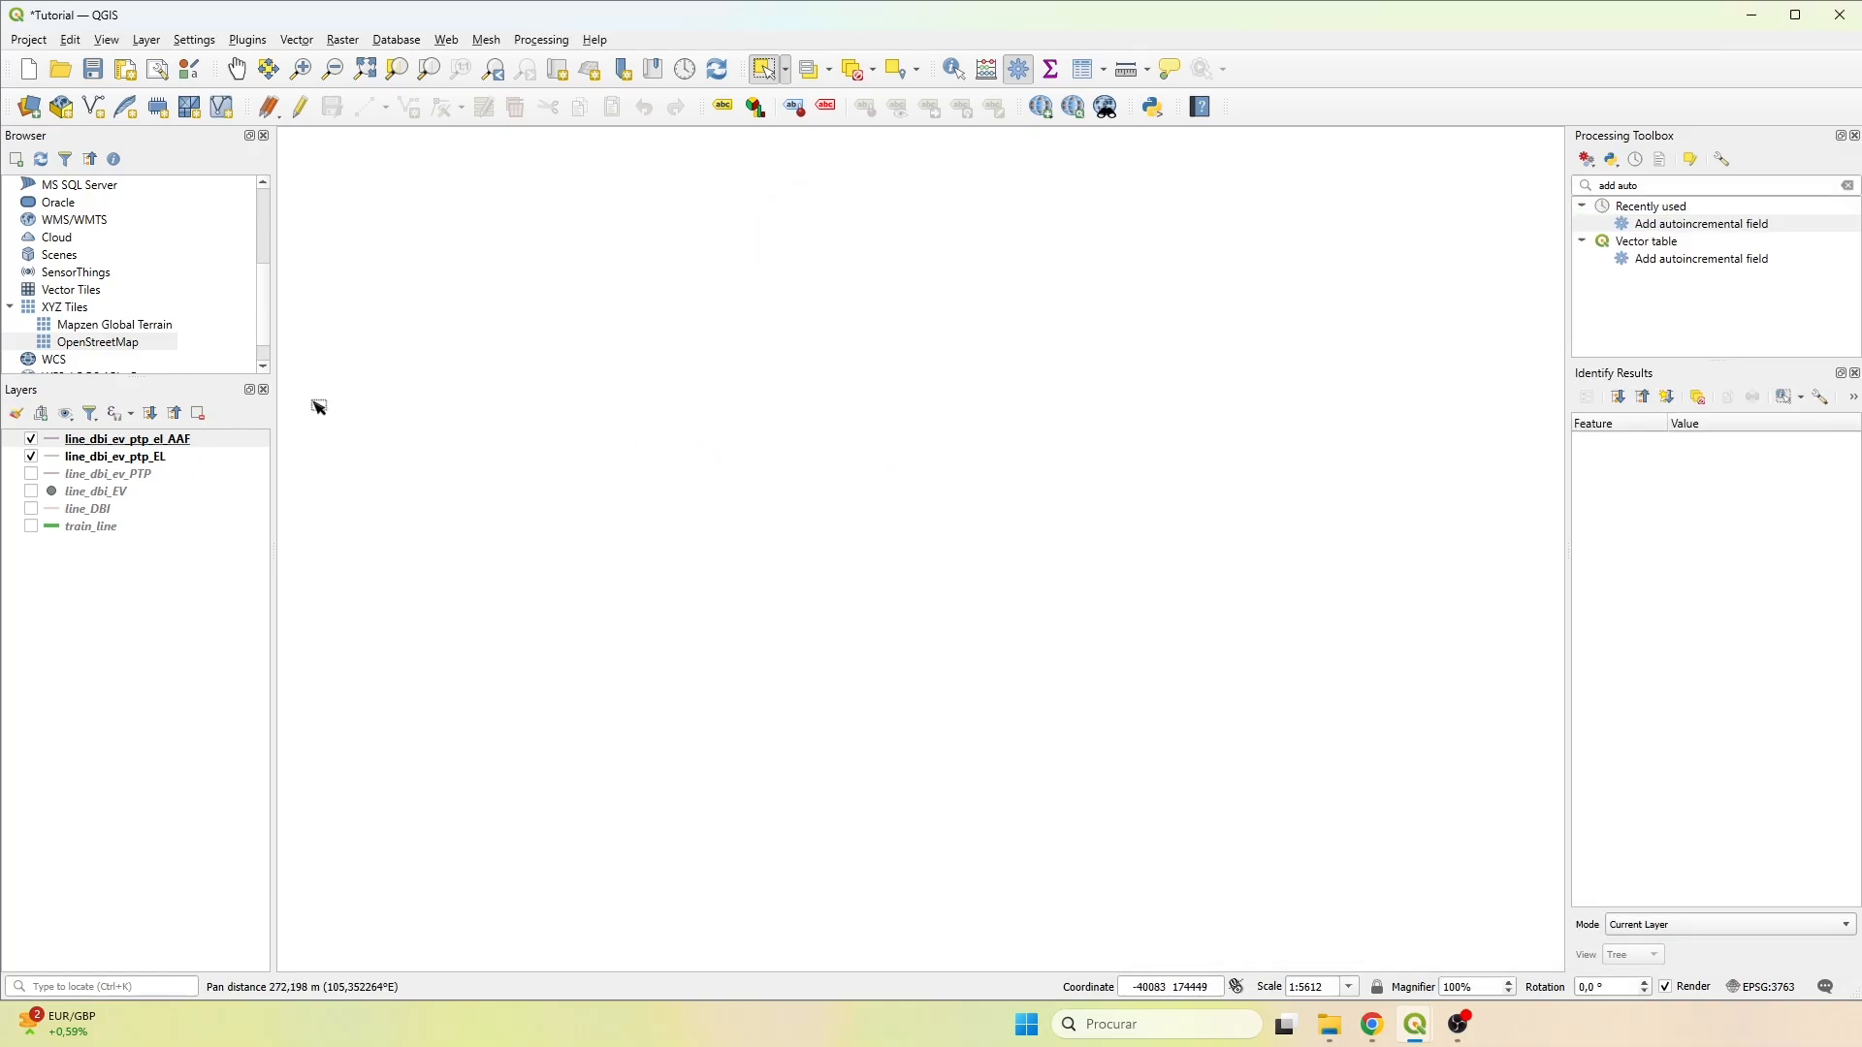
scroll(1046, 617, "down", 5)
scroll(1135, 669, "up", 4)
left_click_drag(1067, 802, 804, 569)
scroll(800, 562, "up", 2)
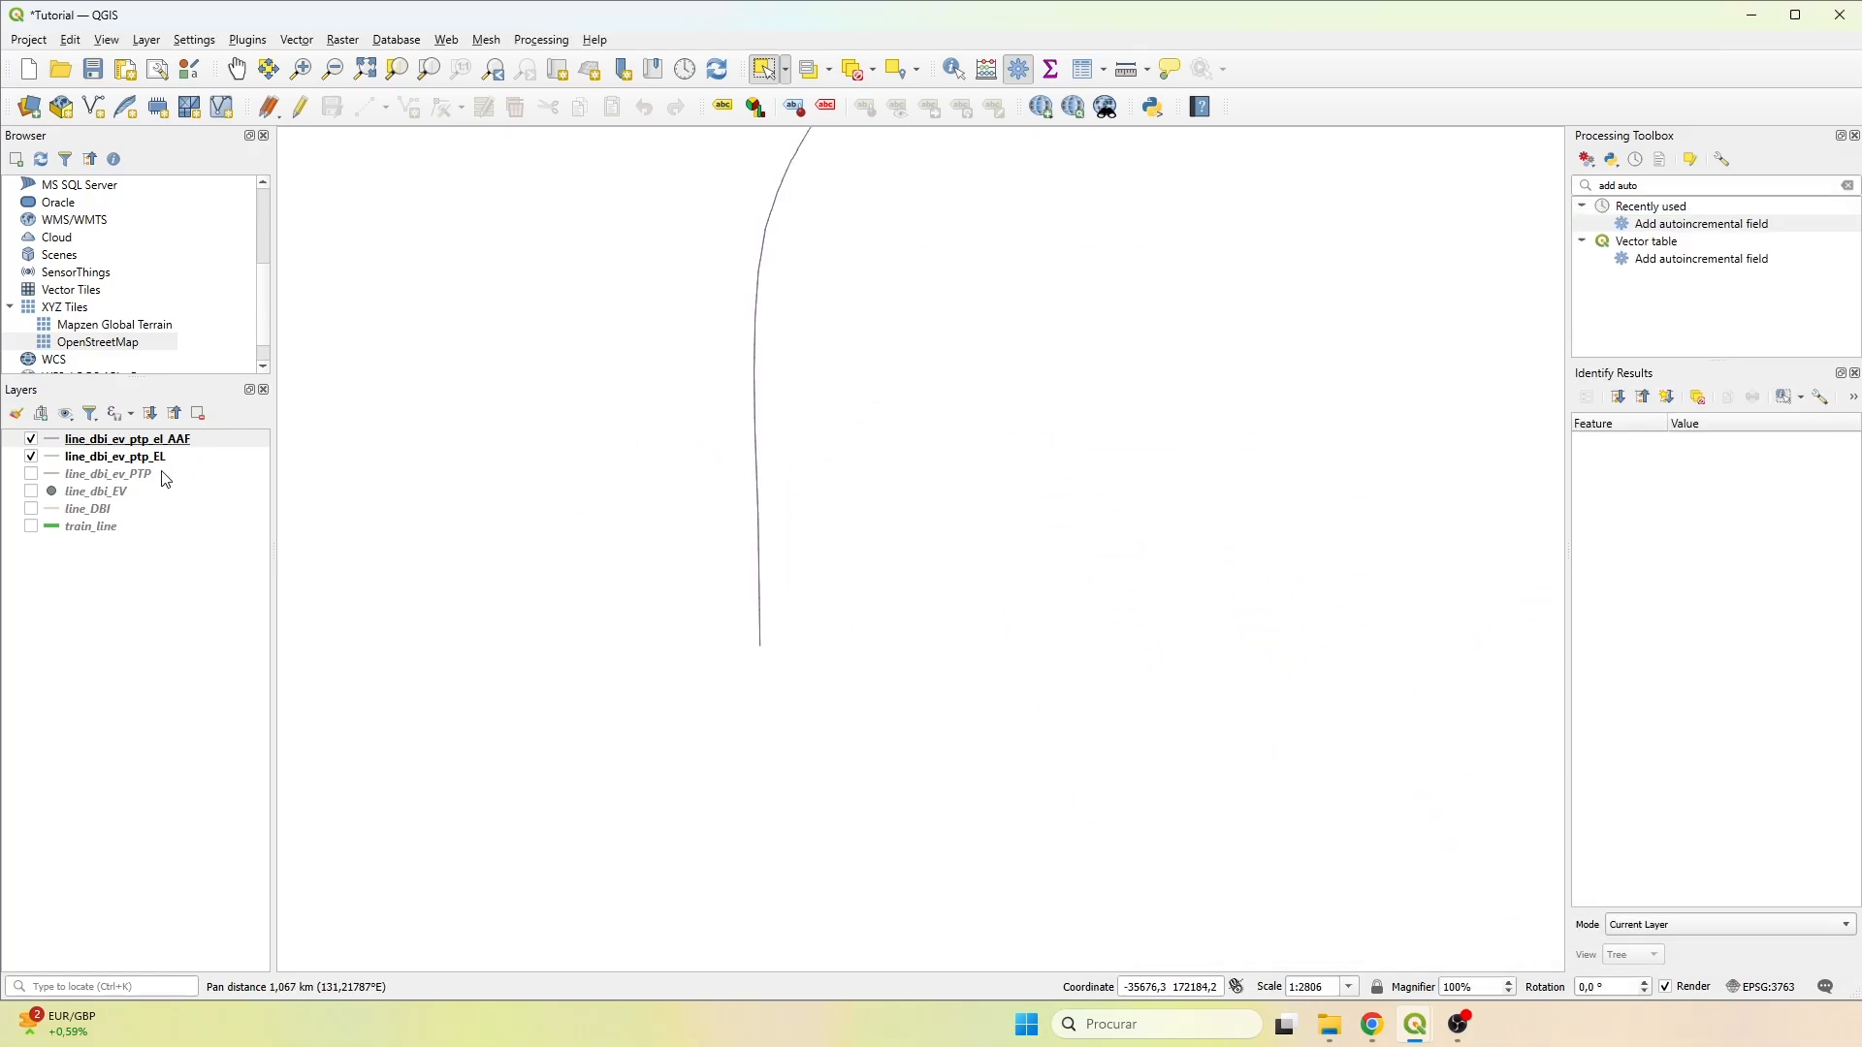
mouse_move(1416, 1026)
left_click(1613, 927)
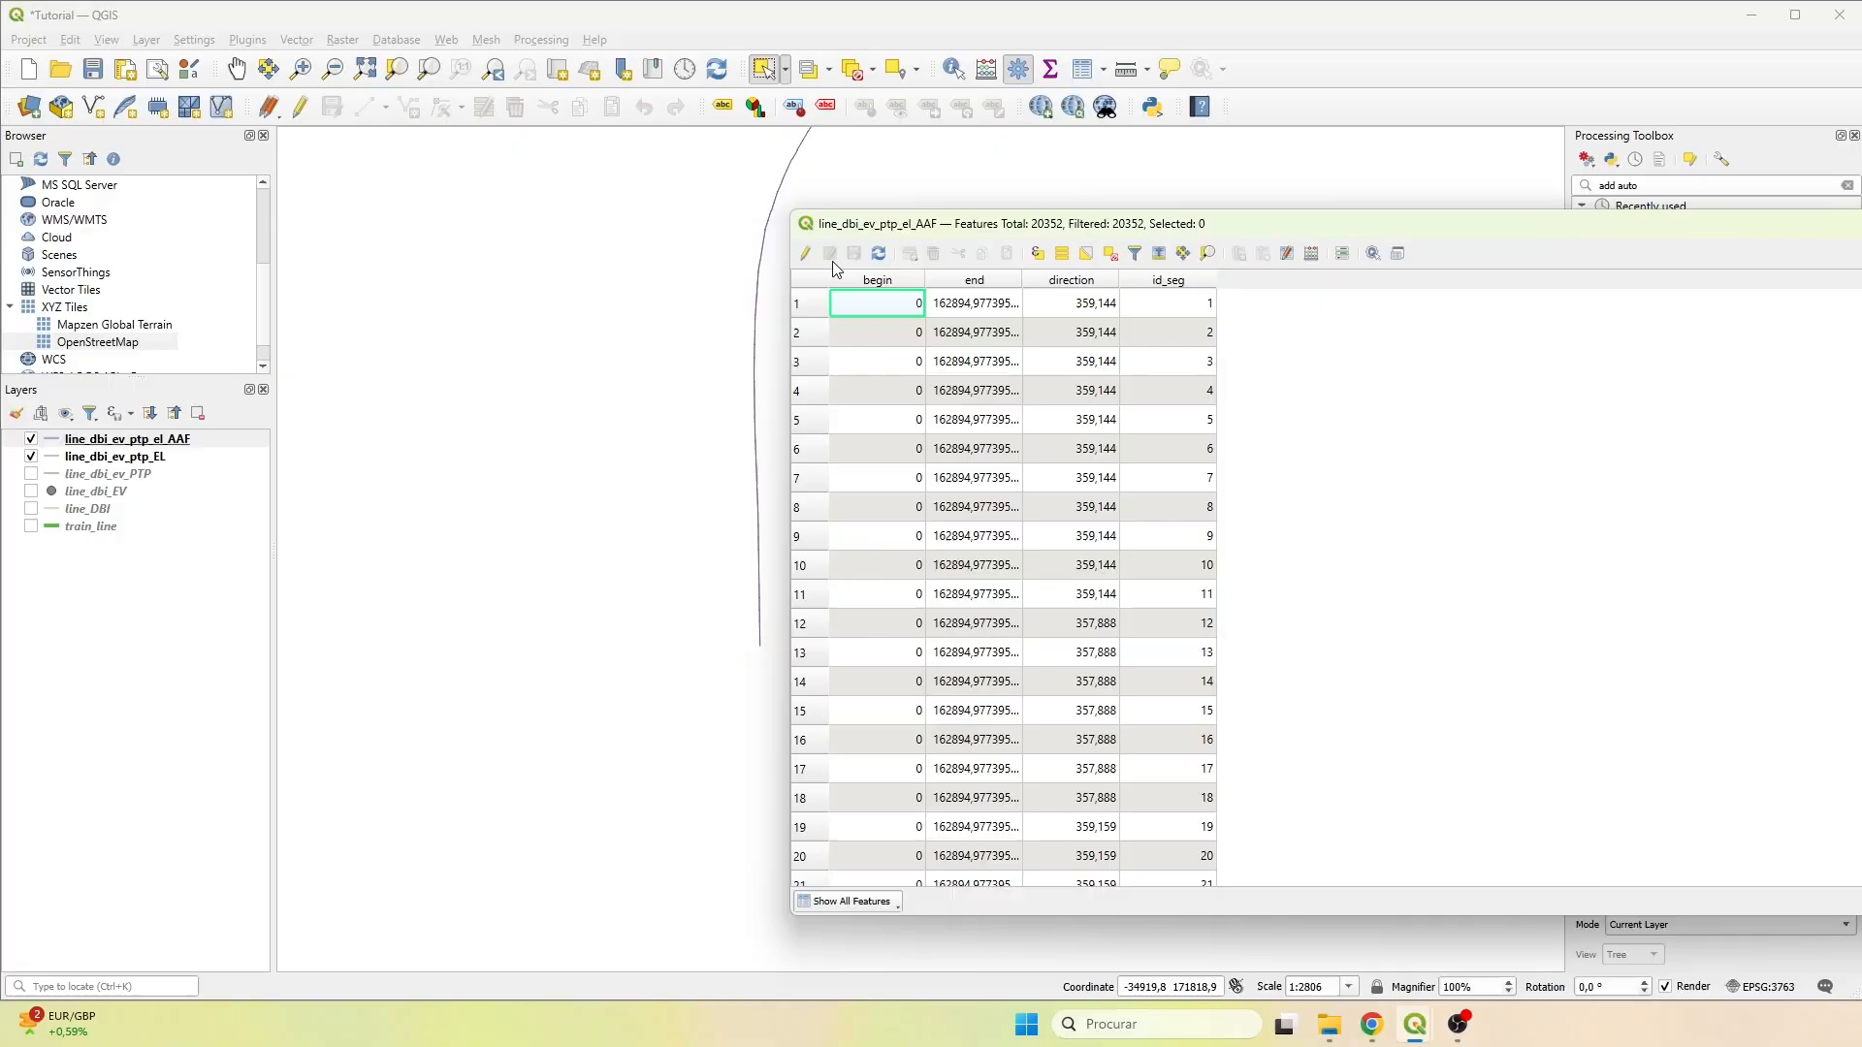
left_click(1395, 251)
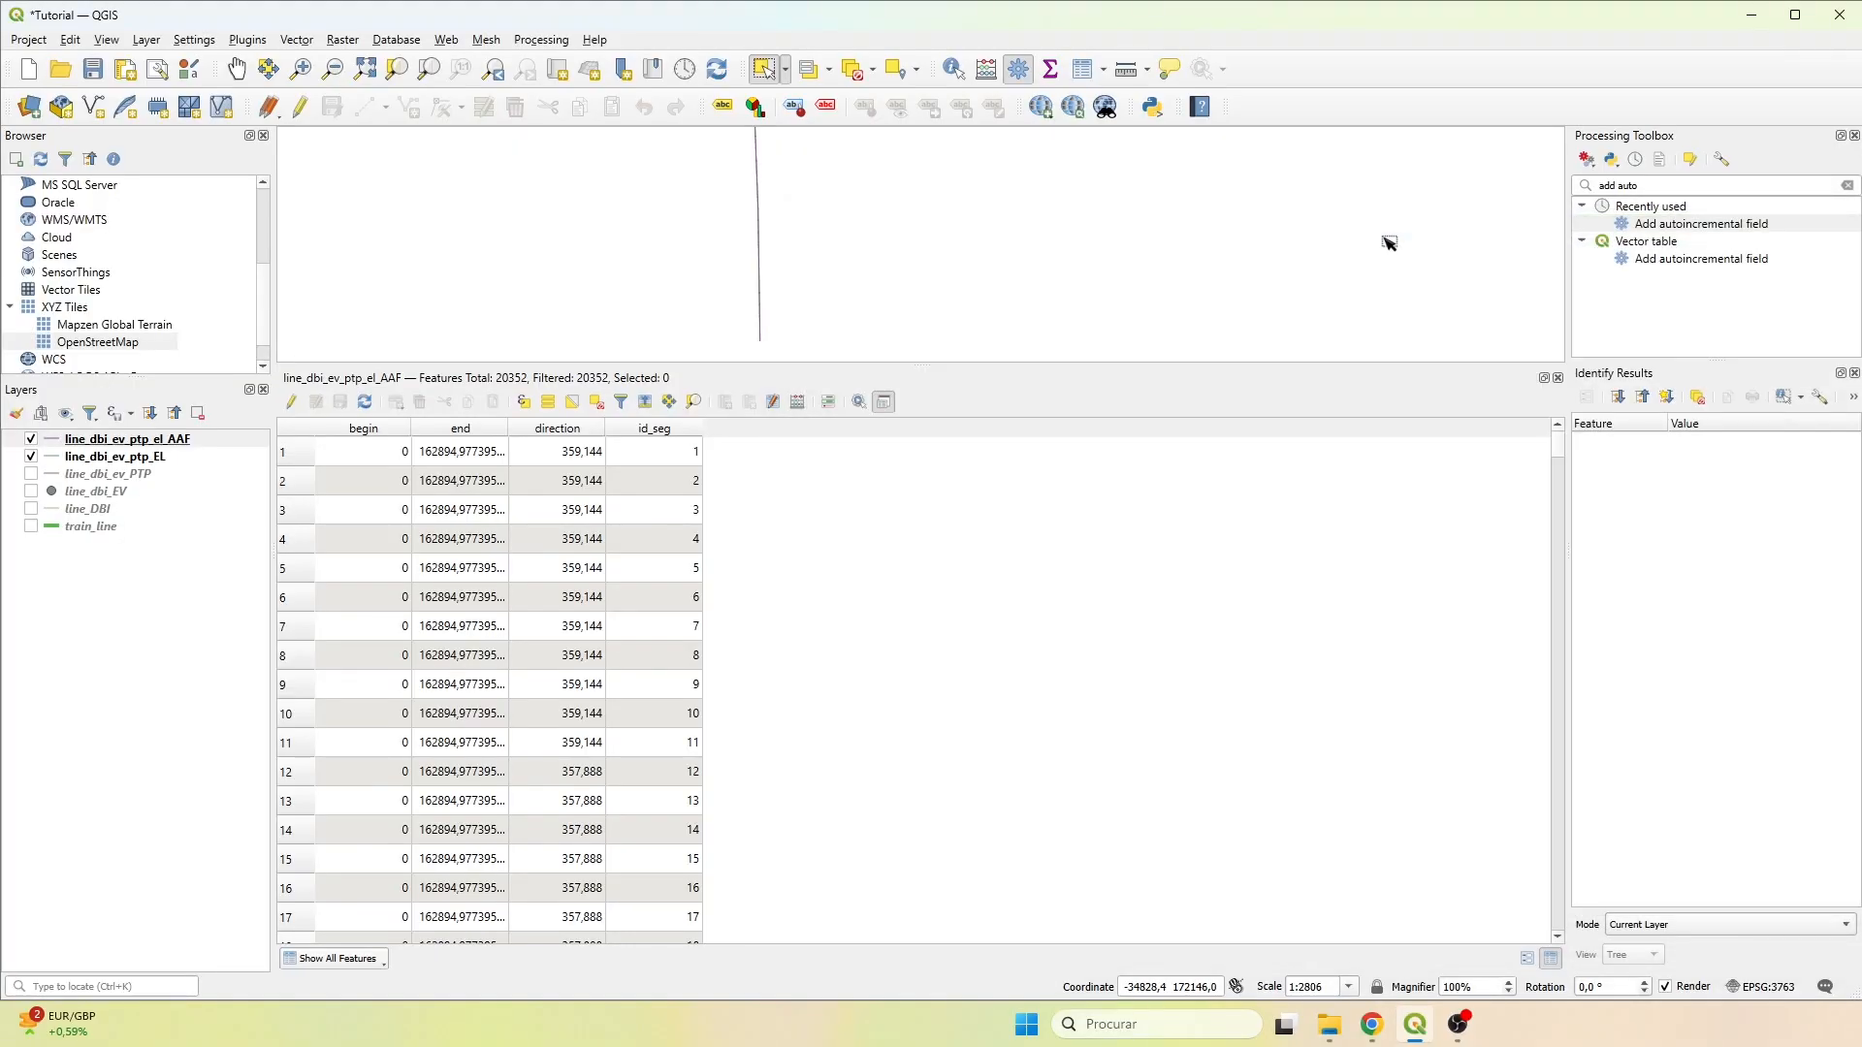
left_click_drag(748, 365, 766, 573)
Select segments at the line's starting end to check their id_seg order in the table, and clear the selection.
left_click(769, 451)
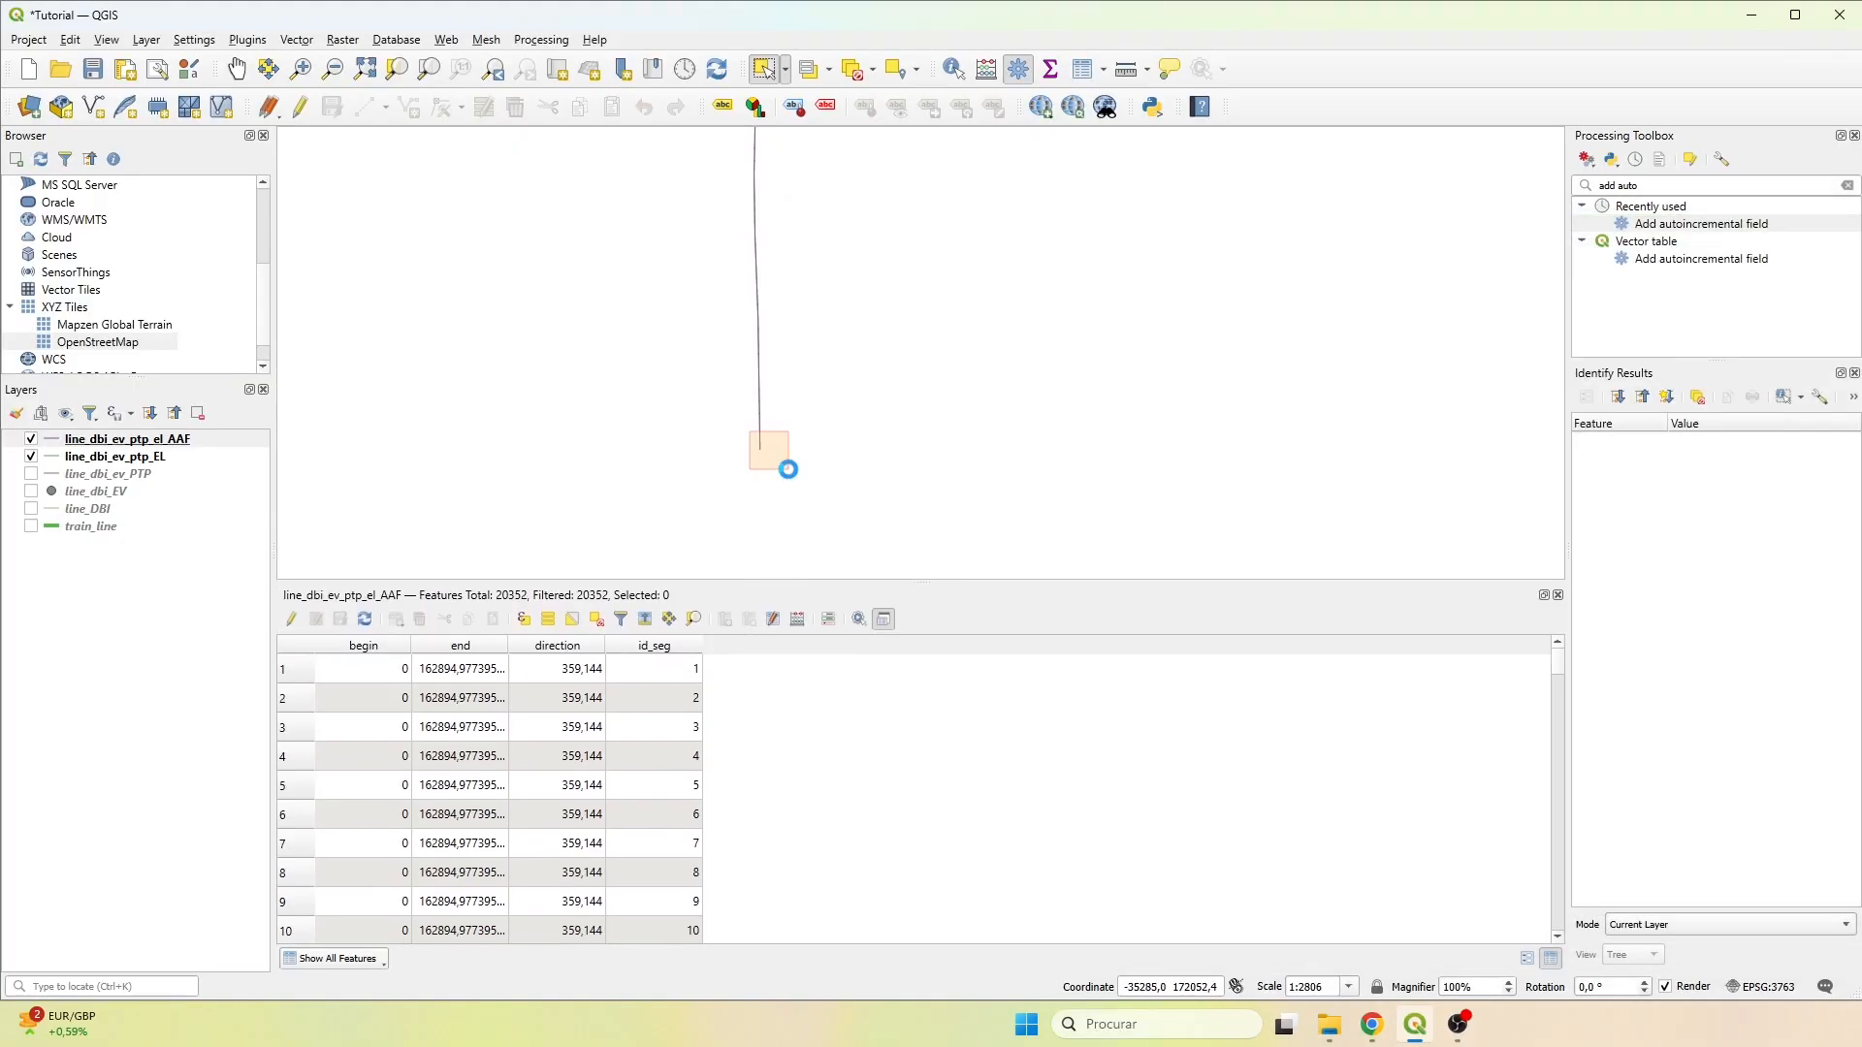
left_click(760, 446)
scroll(767, 435, "up", 1)
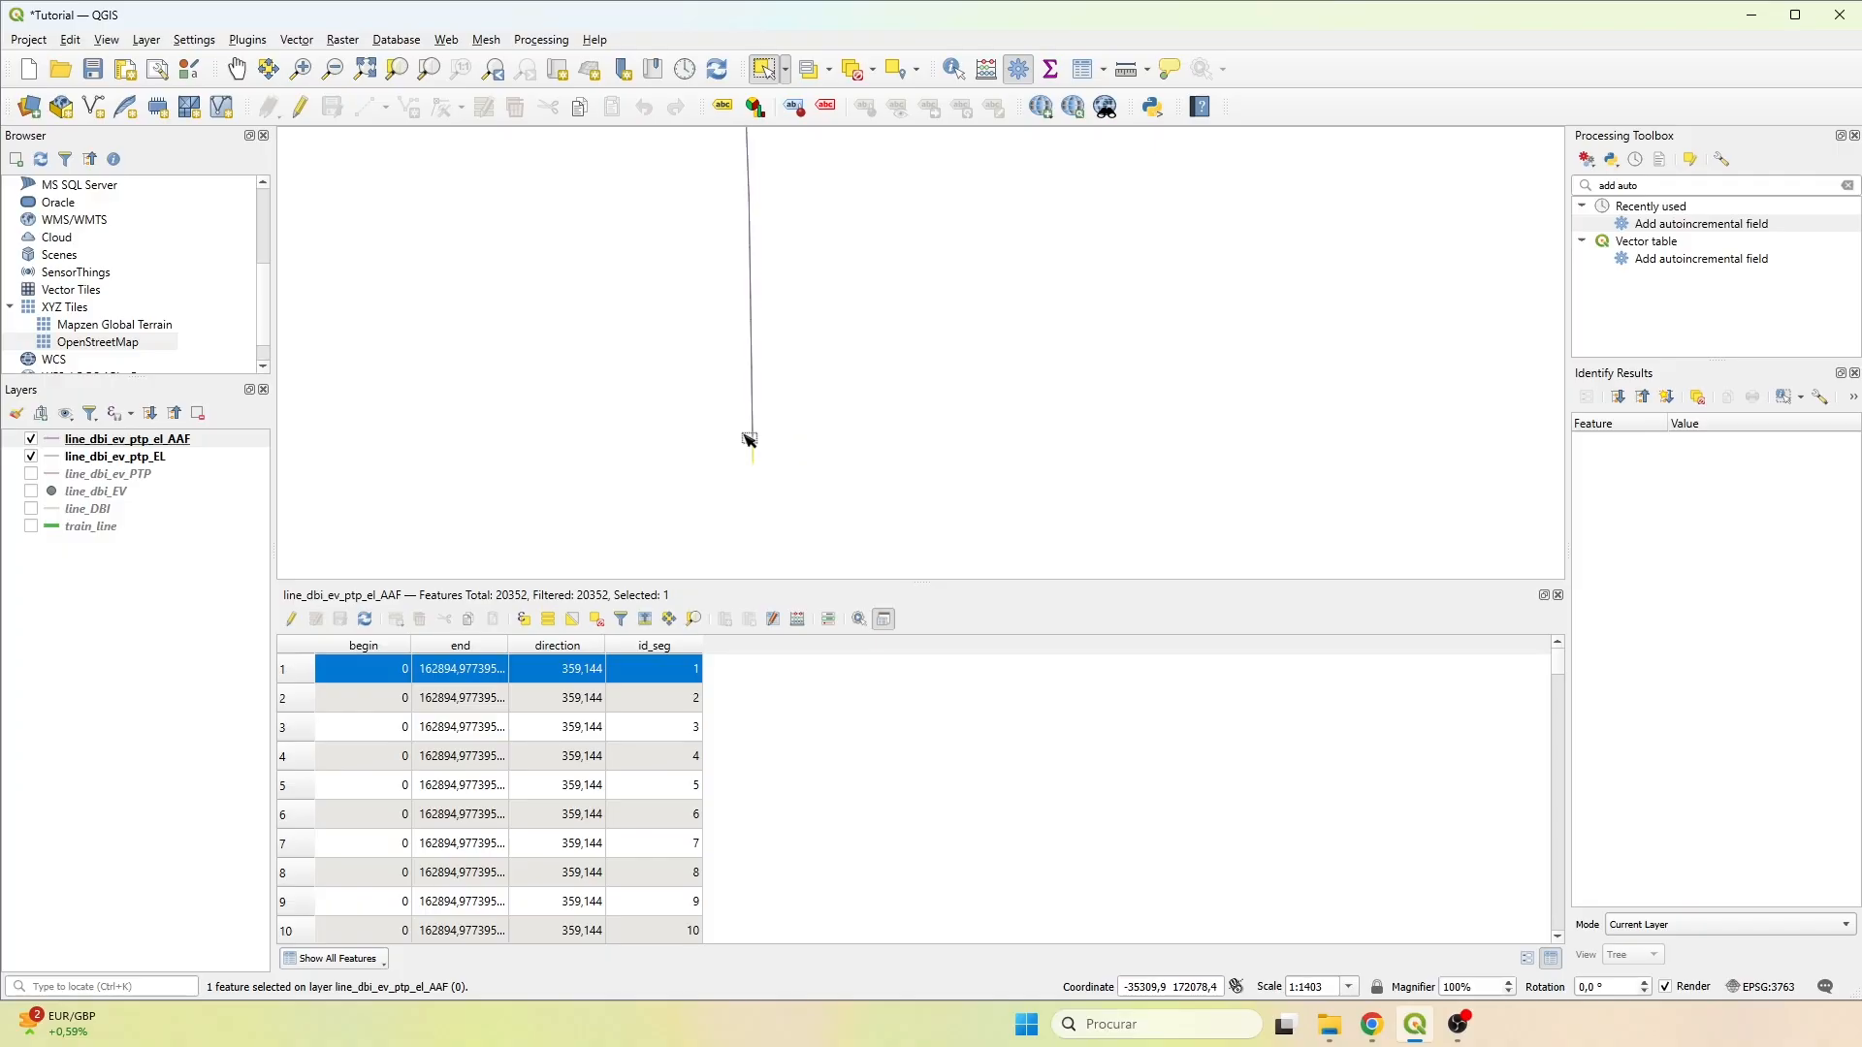
left_click(756, 424)
left_click(757, 400)
left_click(775, 393)
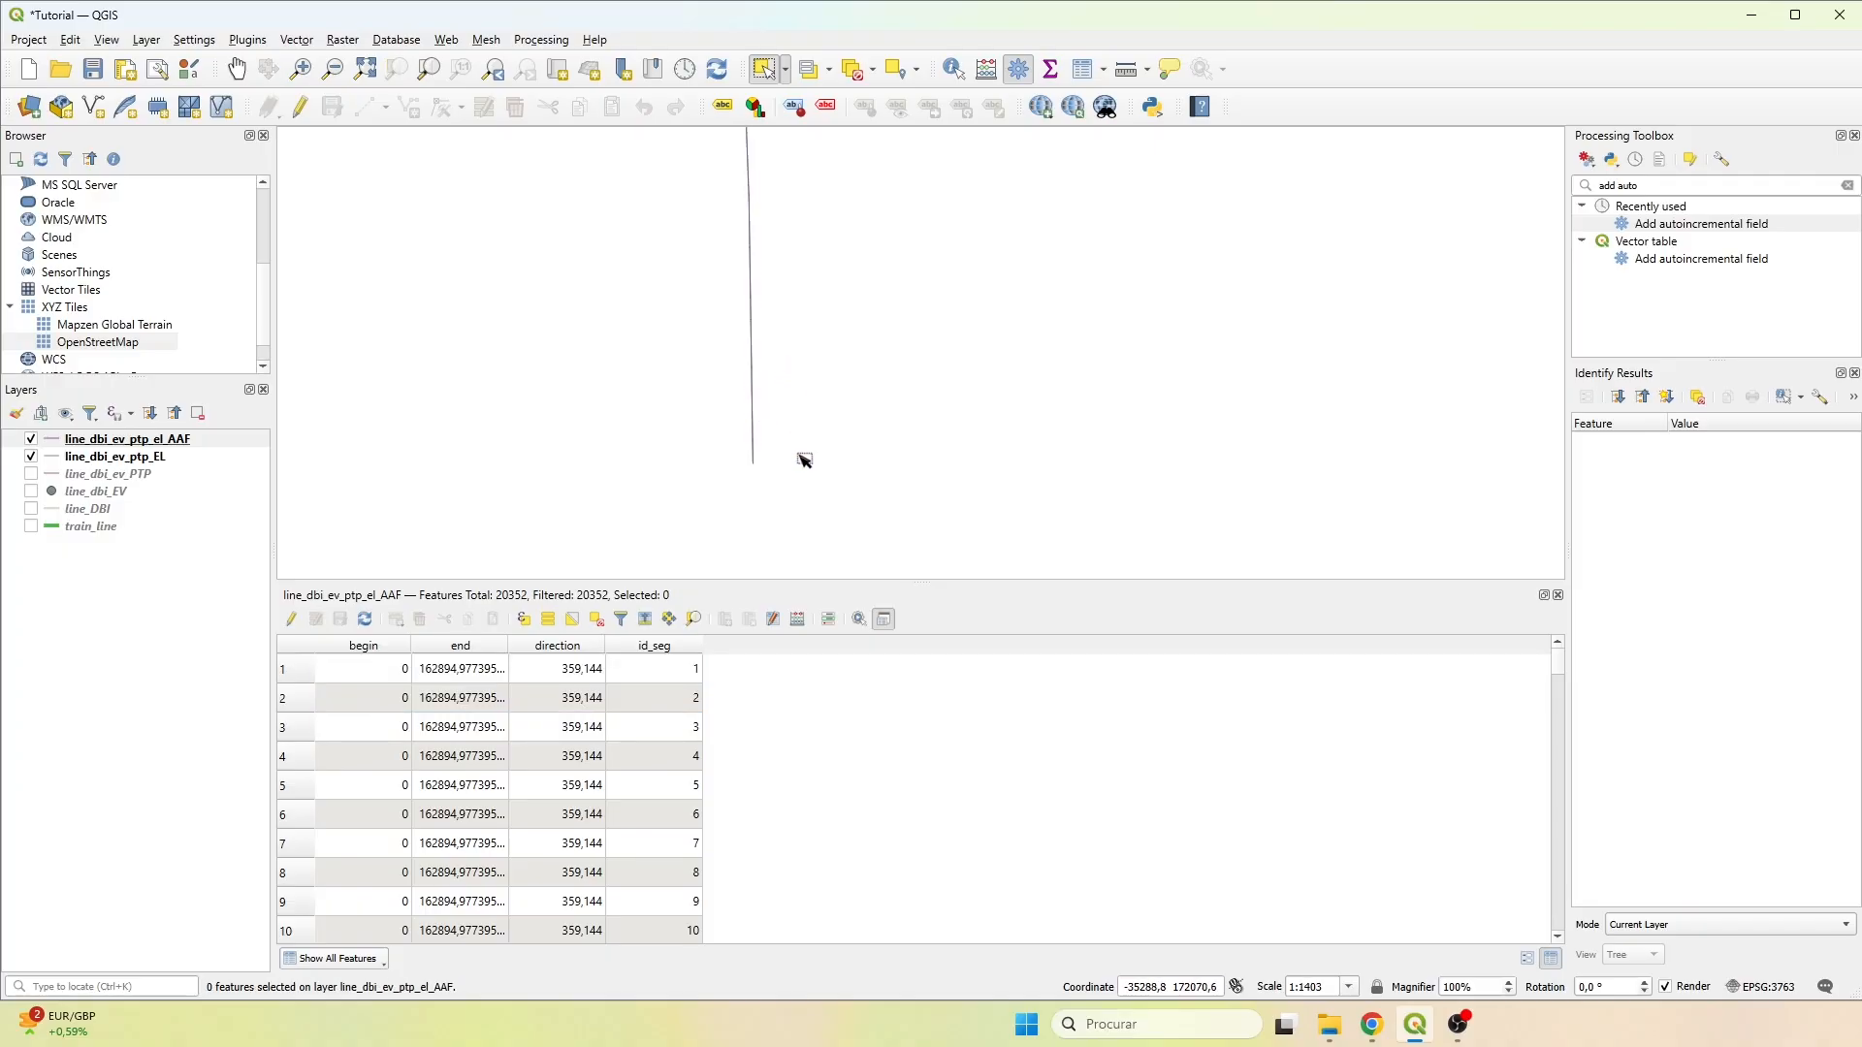
scroll(948, 386, "down", 1)
left_click_drag(1122, 441, 549, 395)
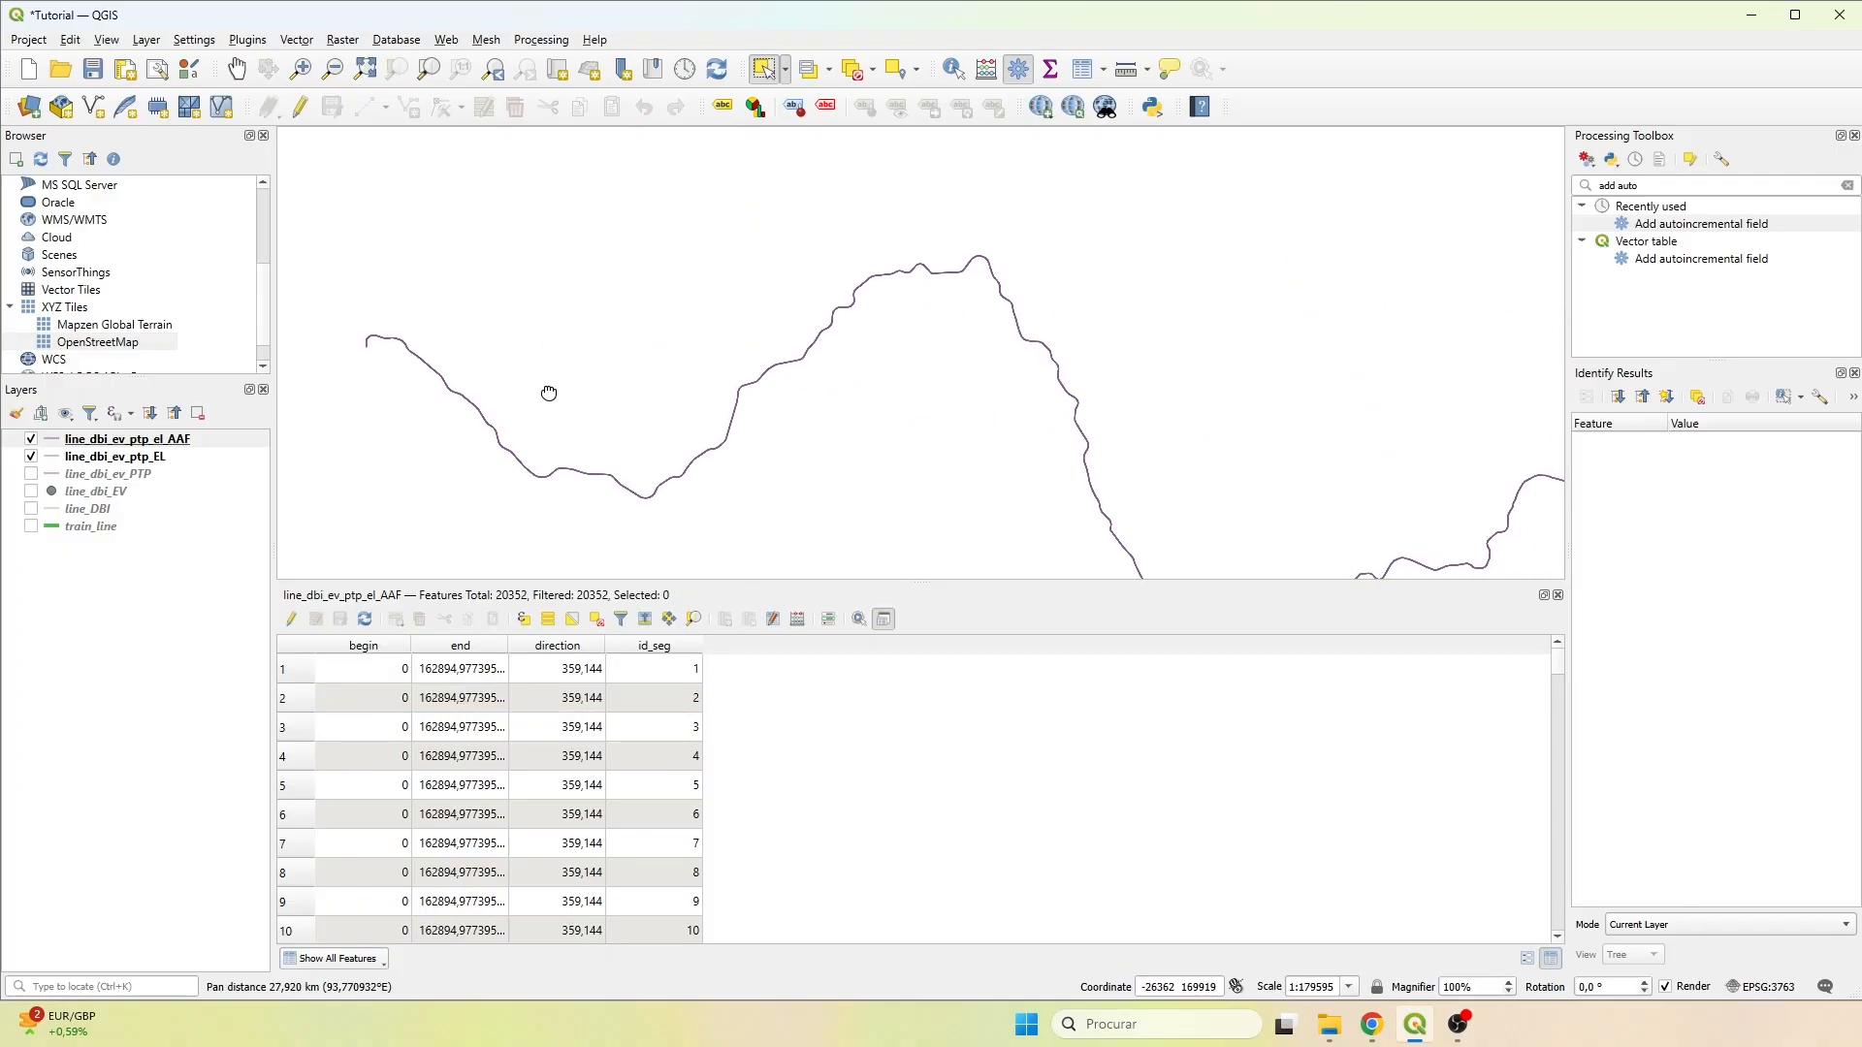
left_click_drag(1508, 446, 631, 225)
scroll(1455, 296, "down", 1)
left_click_drag(1315, 317, 733, 362)
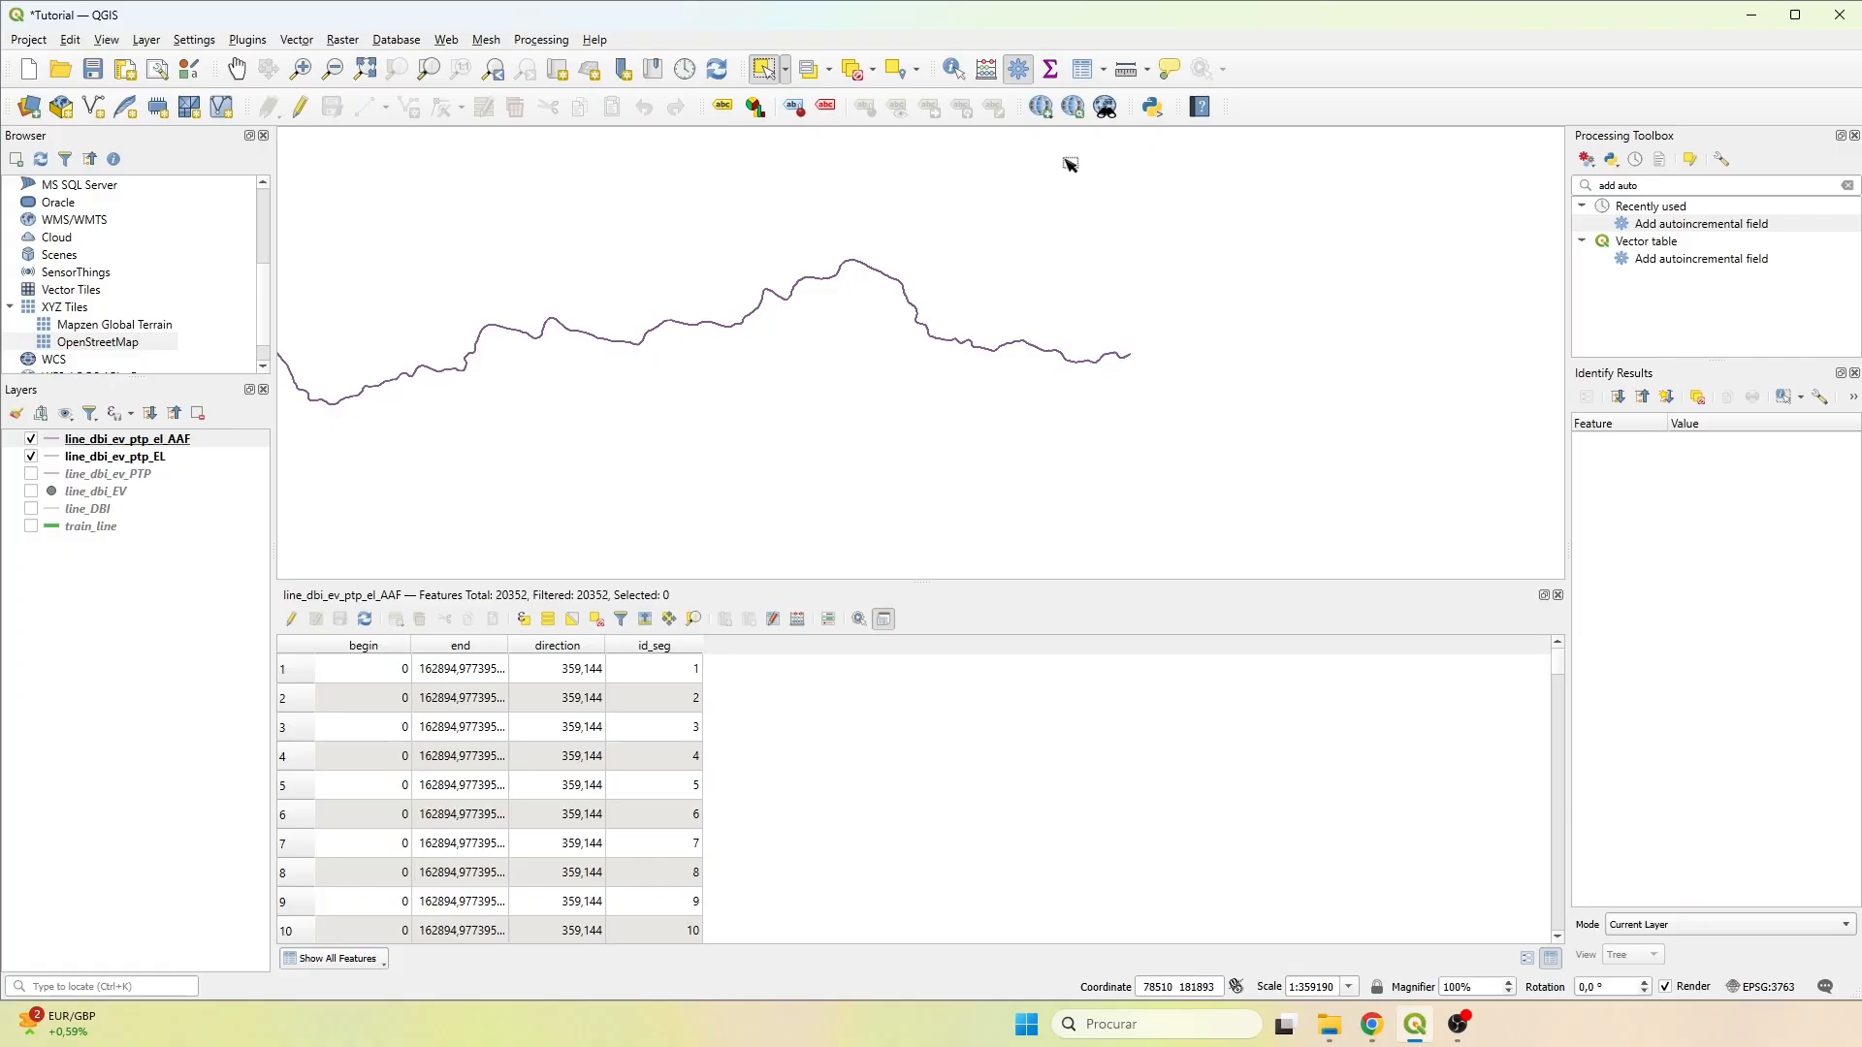
Start editing line_dbi_ev_ptp_el_AAF and add two 32-bit integer fields of length 10 named i+25 and i-25.
left_click(291, 619)
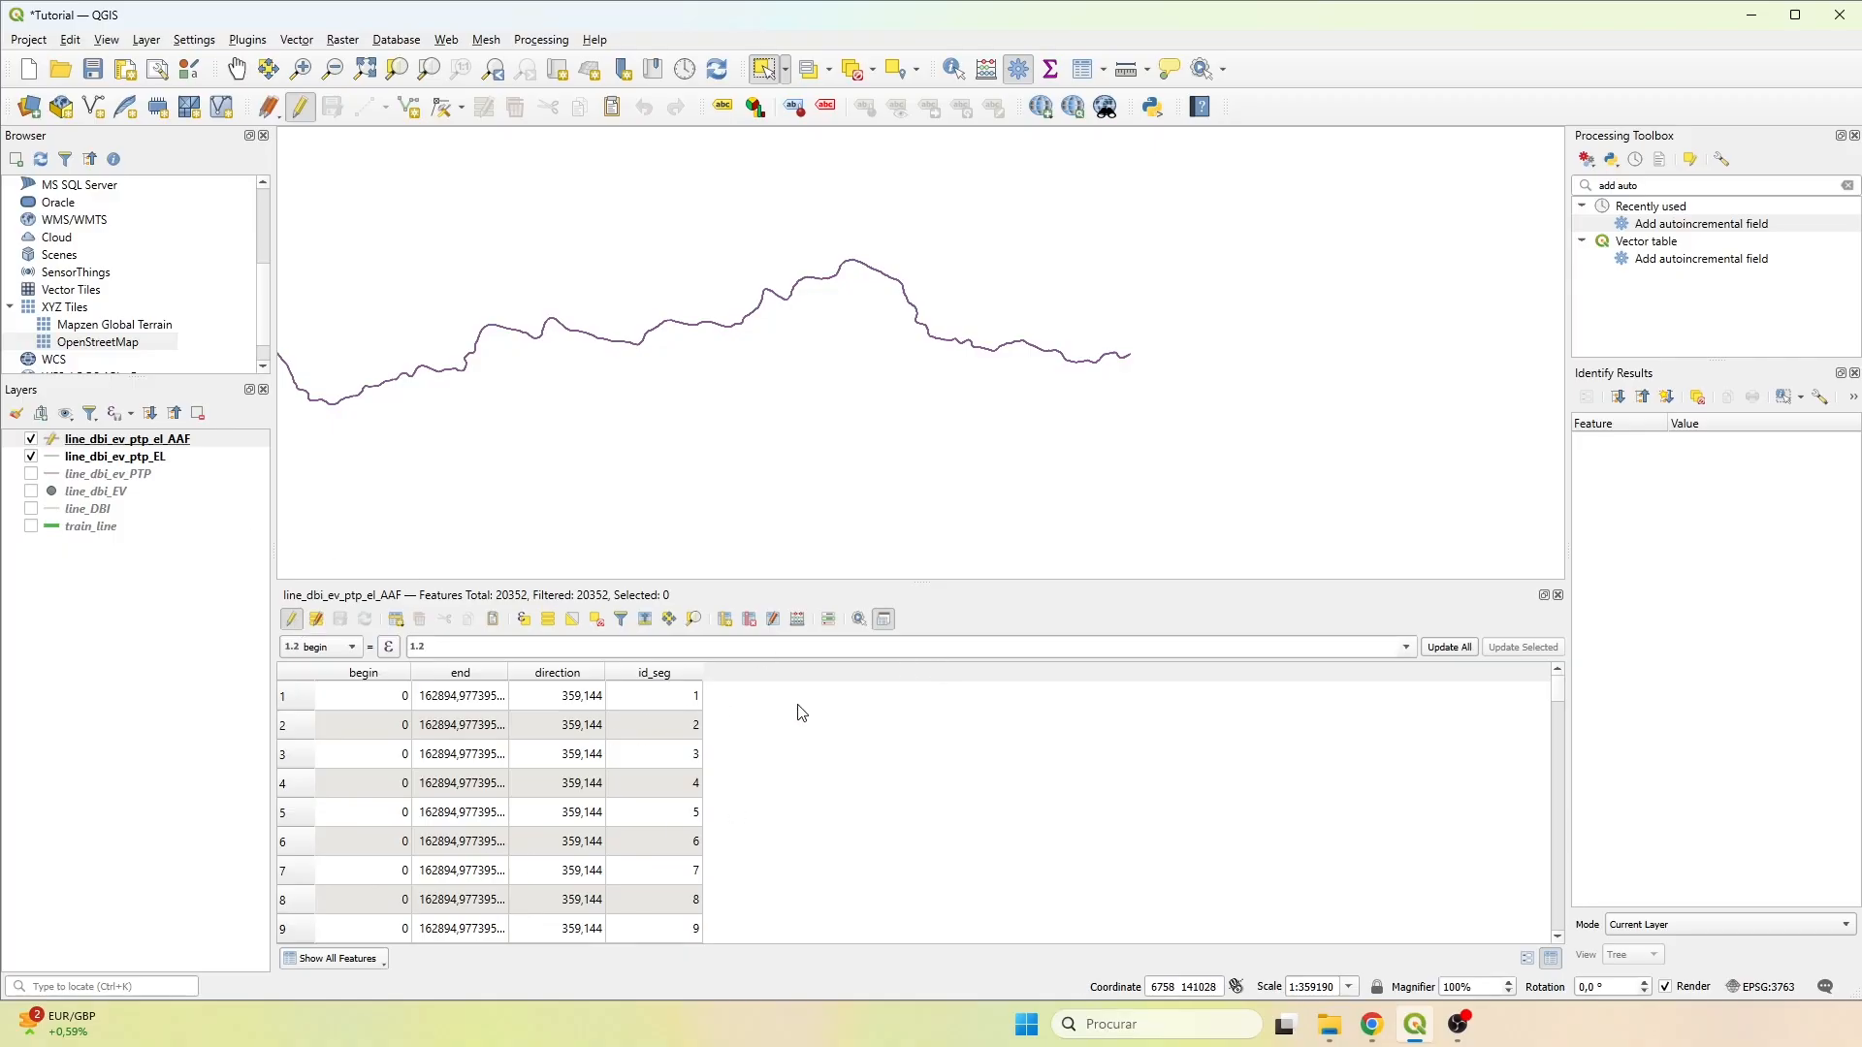
left_click(727, 620)
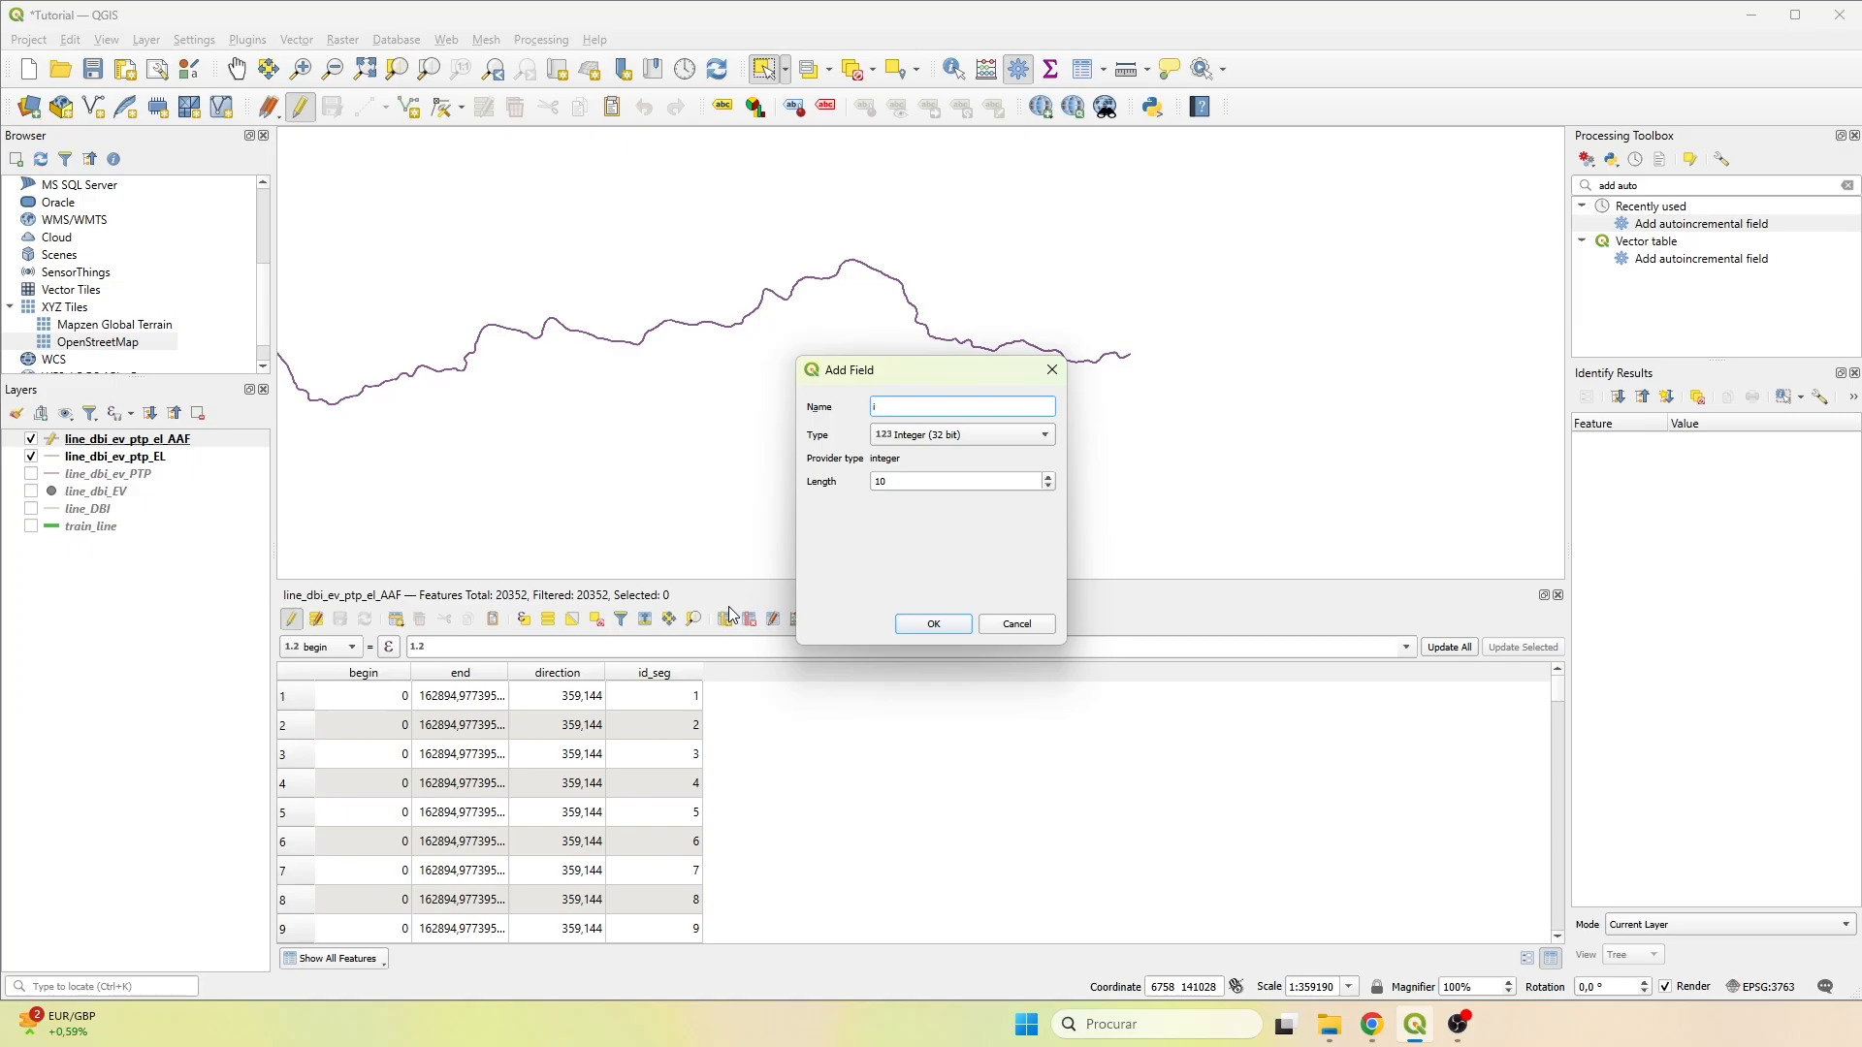
type("i+25")
left_click(933, 624)
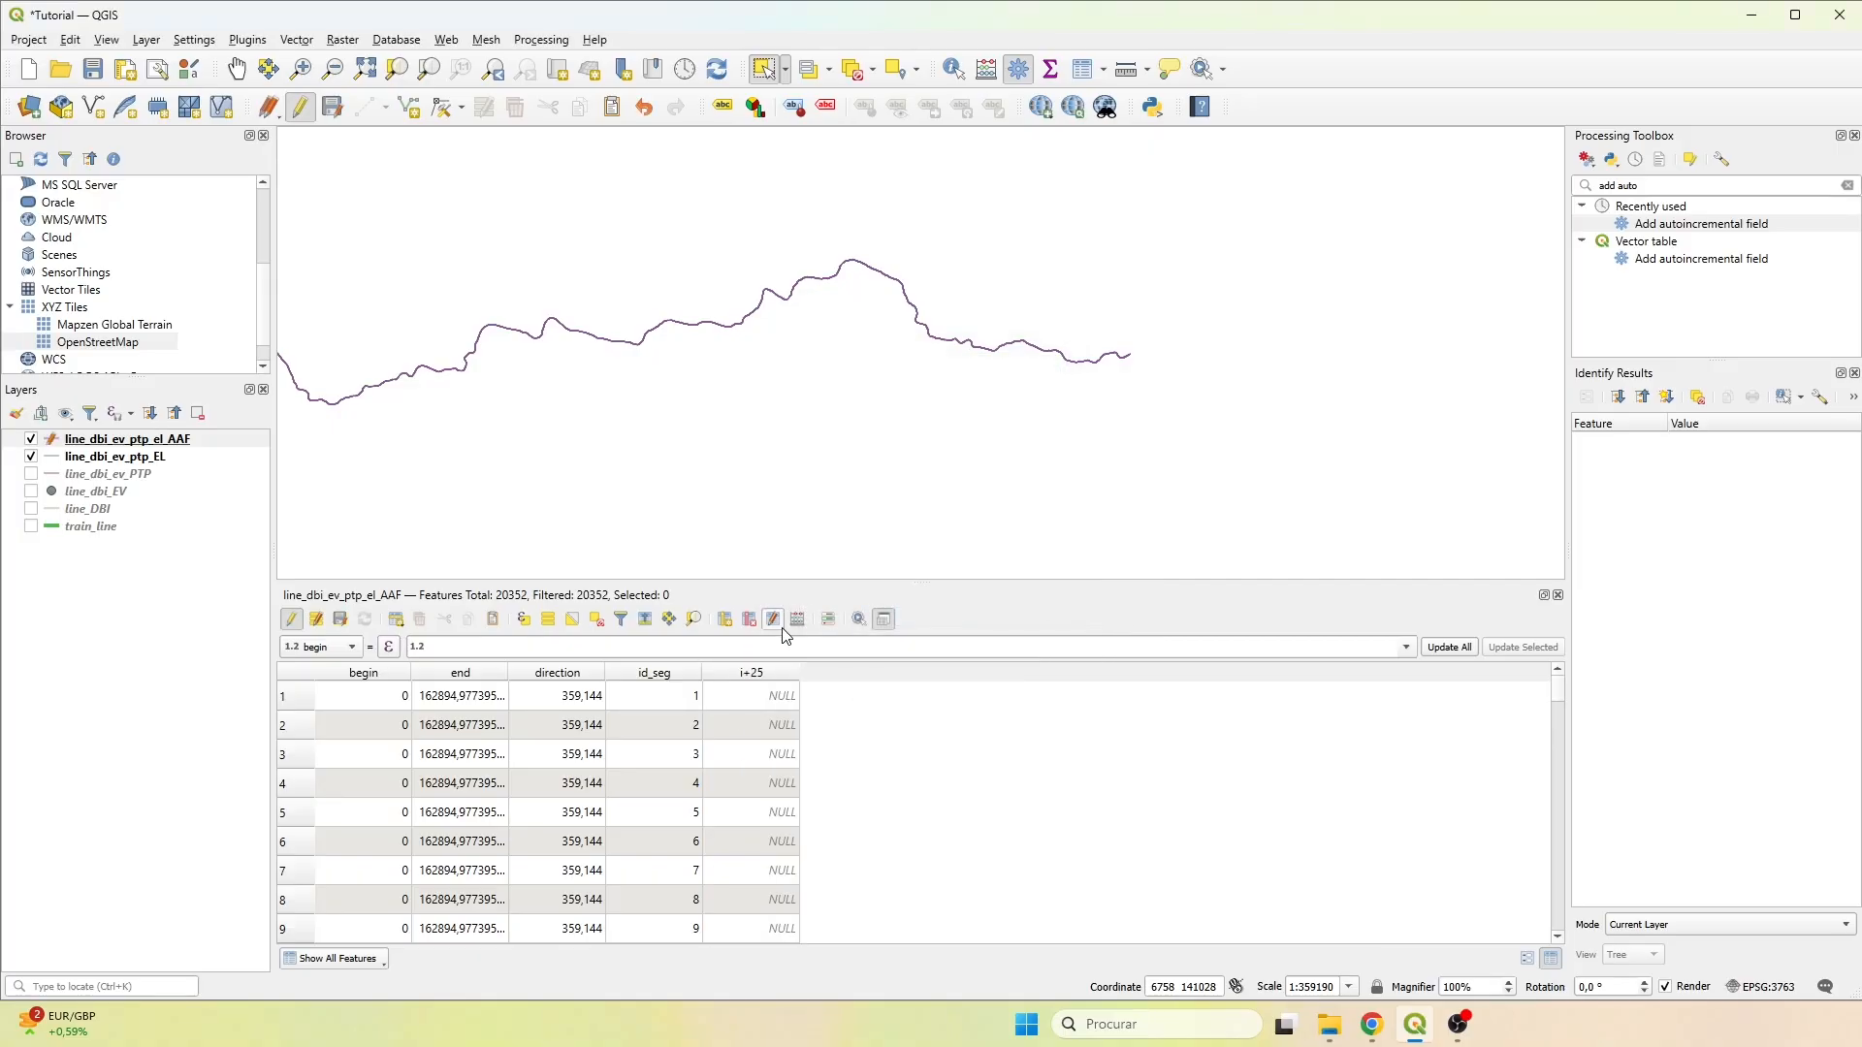
left_click(726, 619)
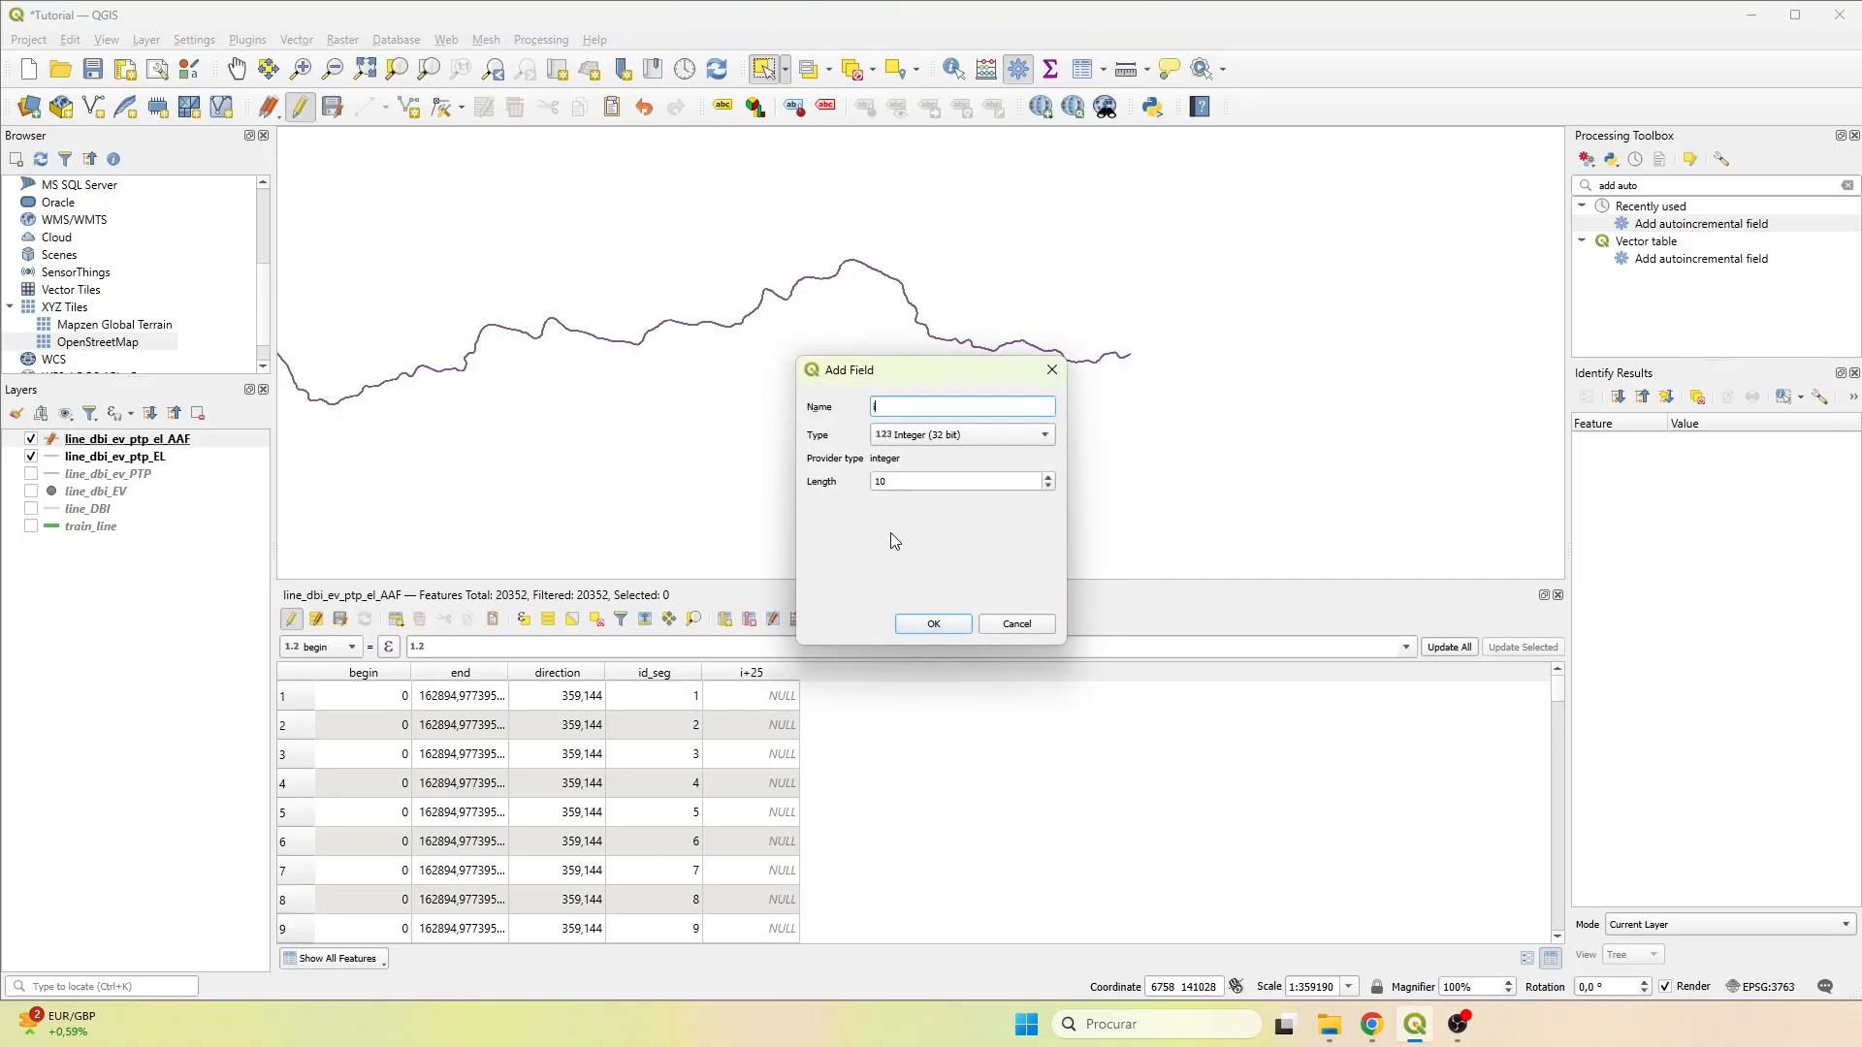
left_click(933, 624)
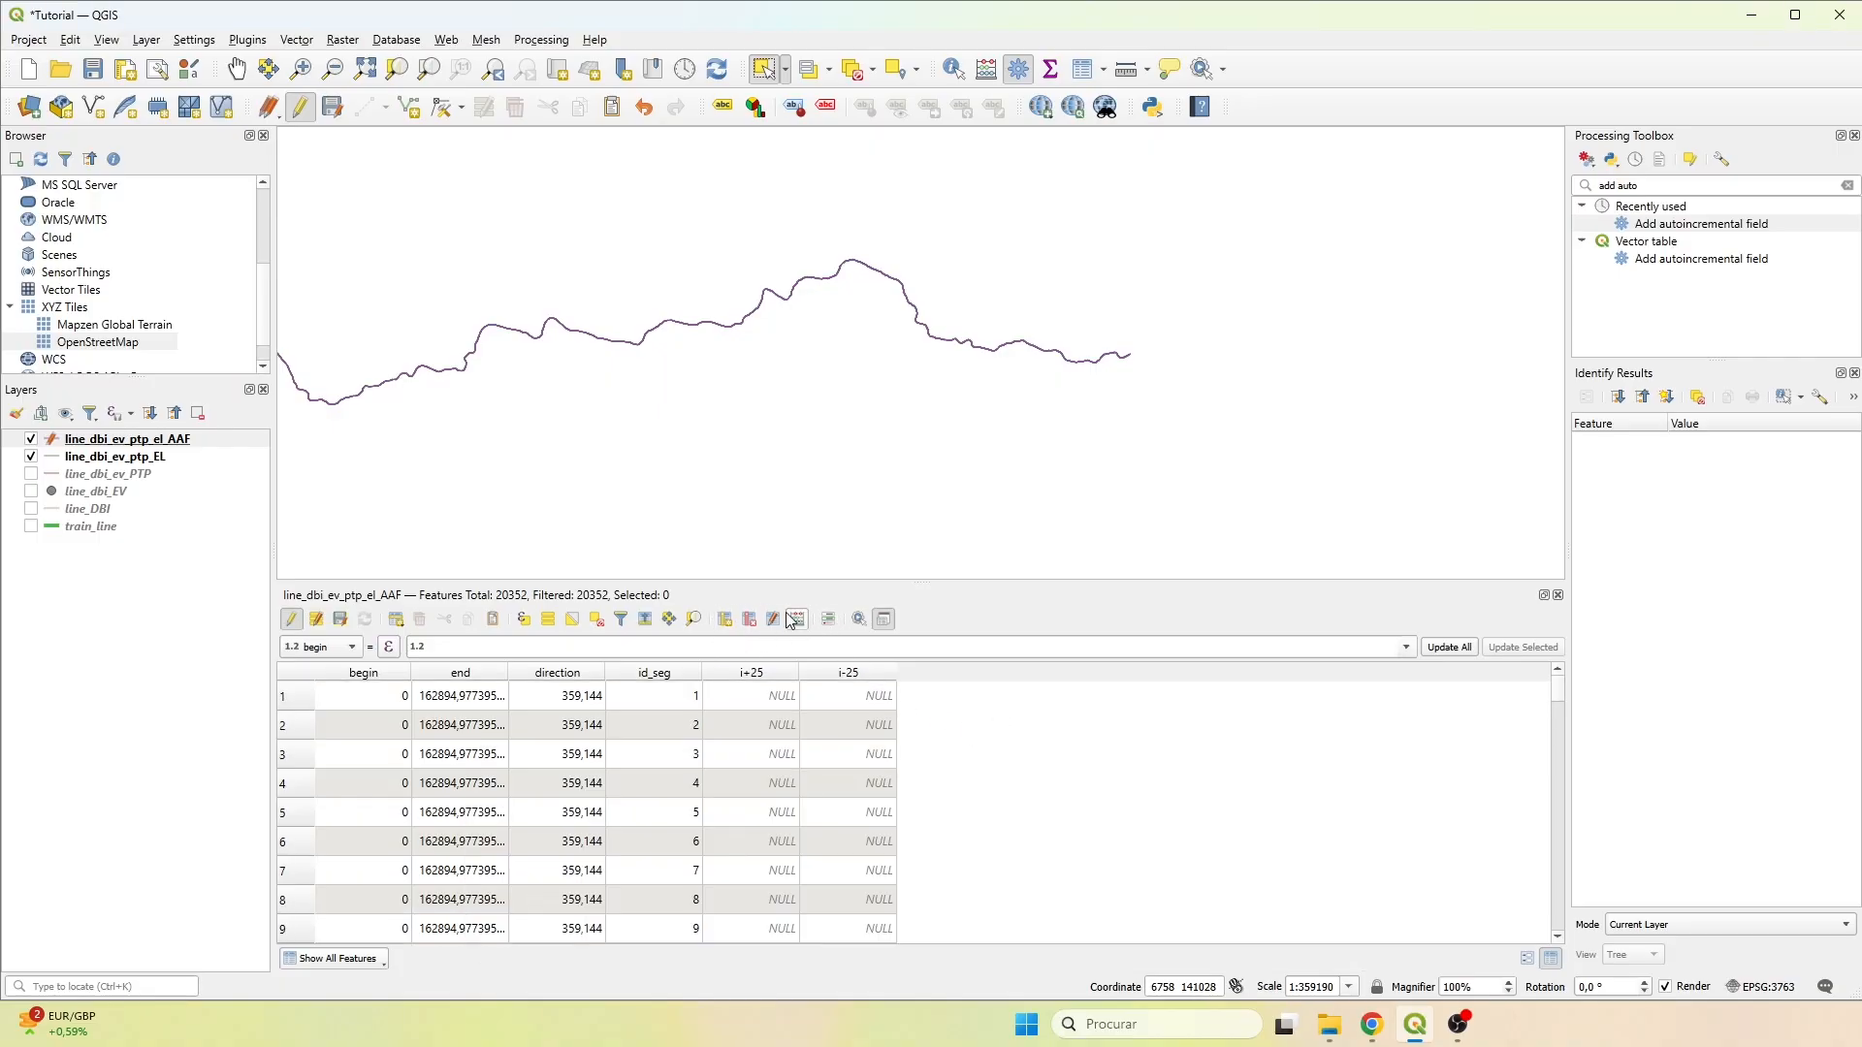
Reorder the attribute table columns so that i-25 sits between direction and id_seg.
left_click(829, 619)
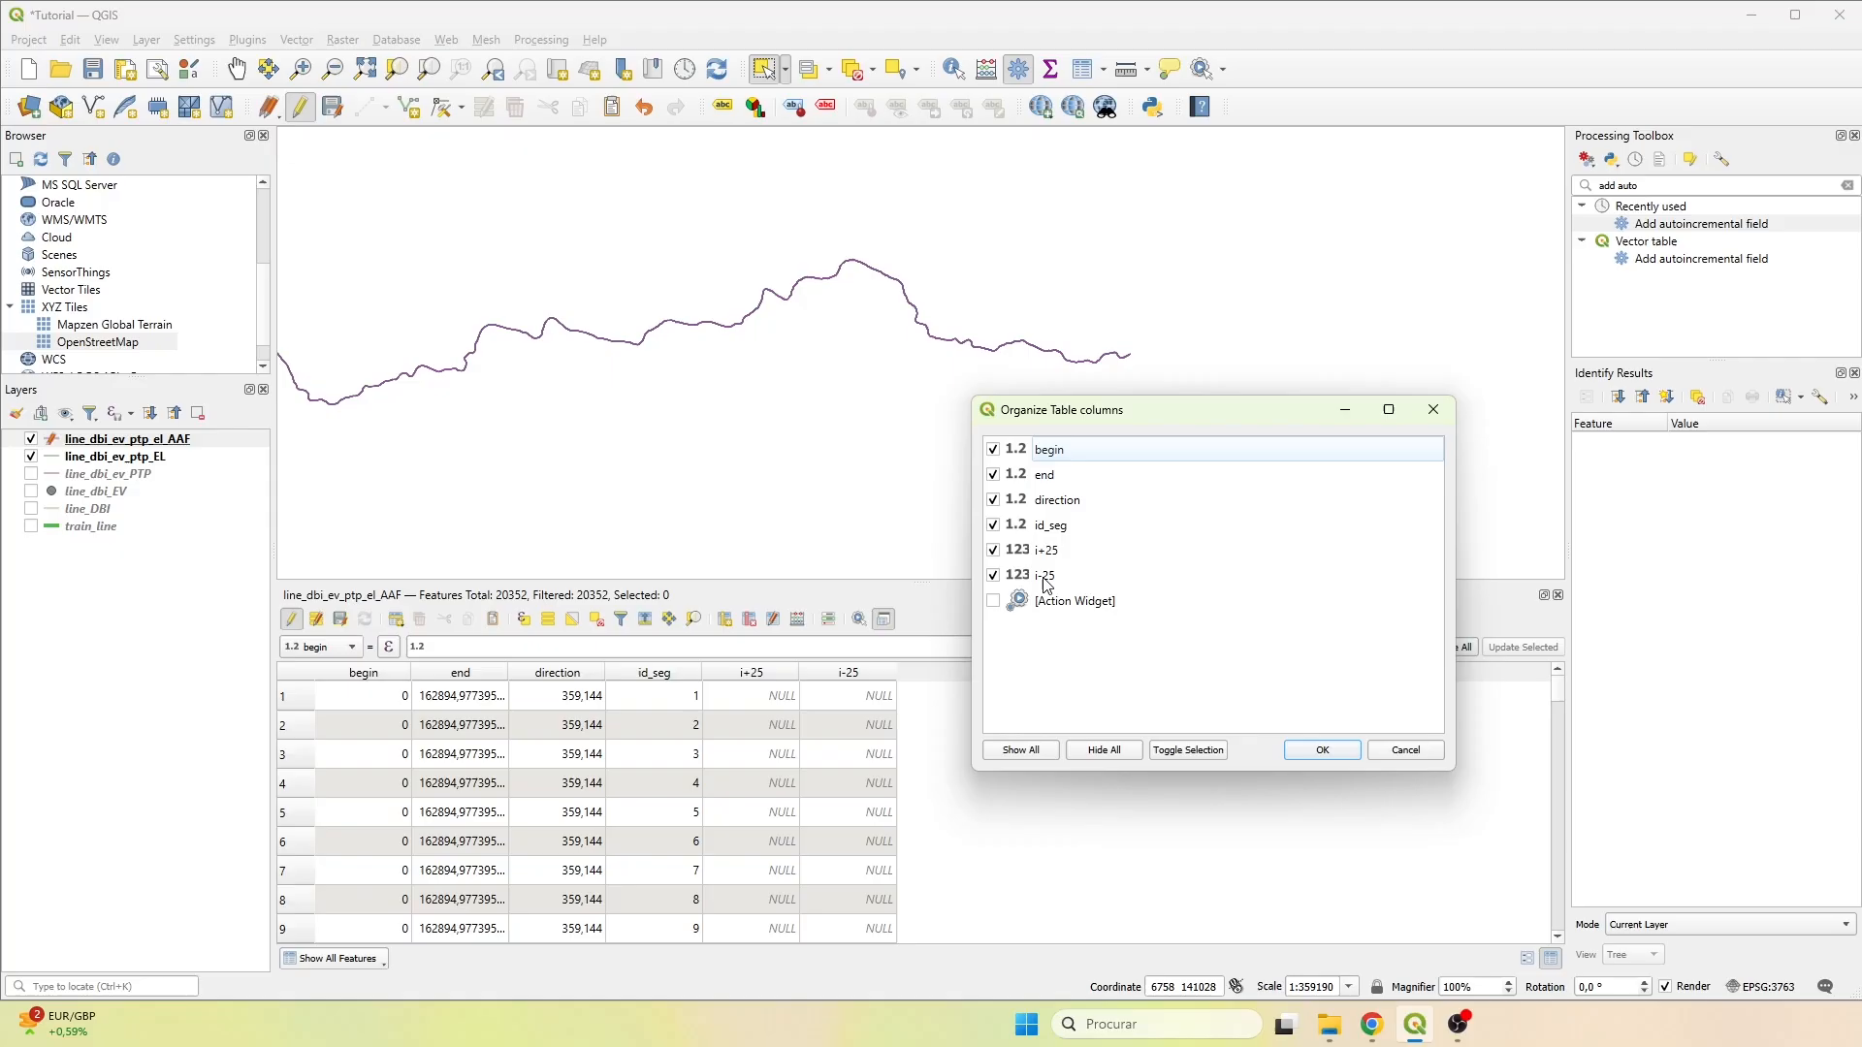
left_click_drag(1047, 580, 1069, 522)
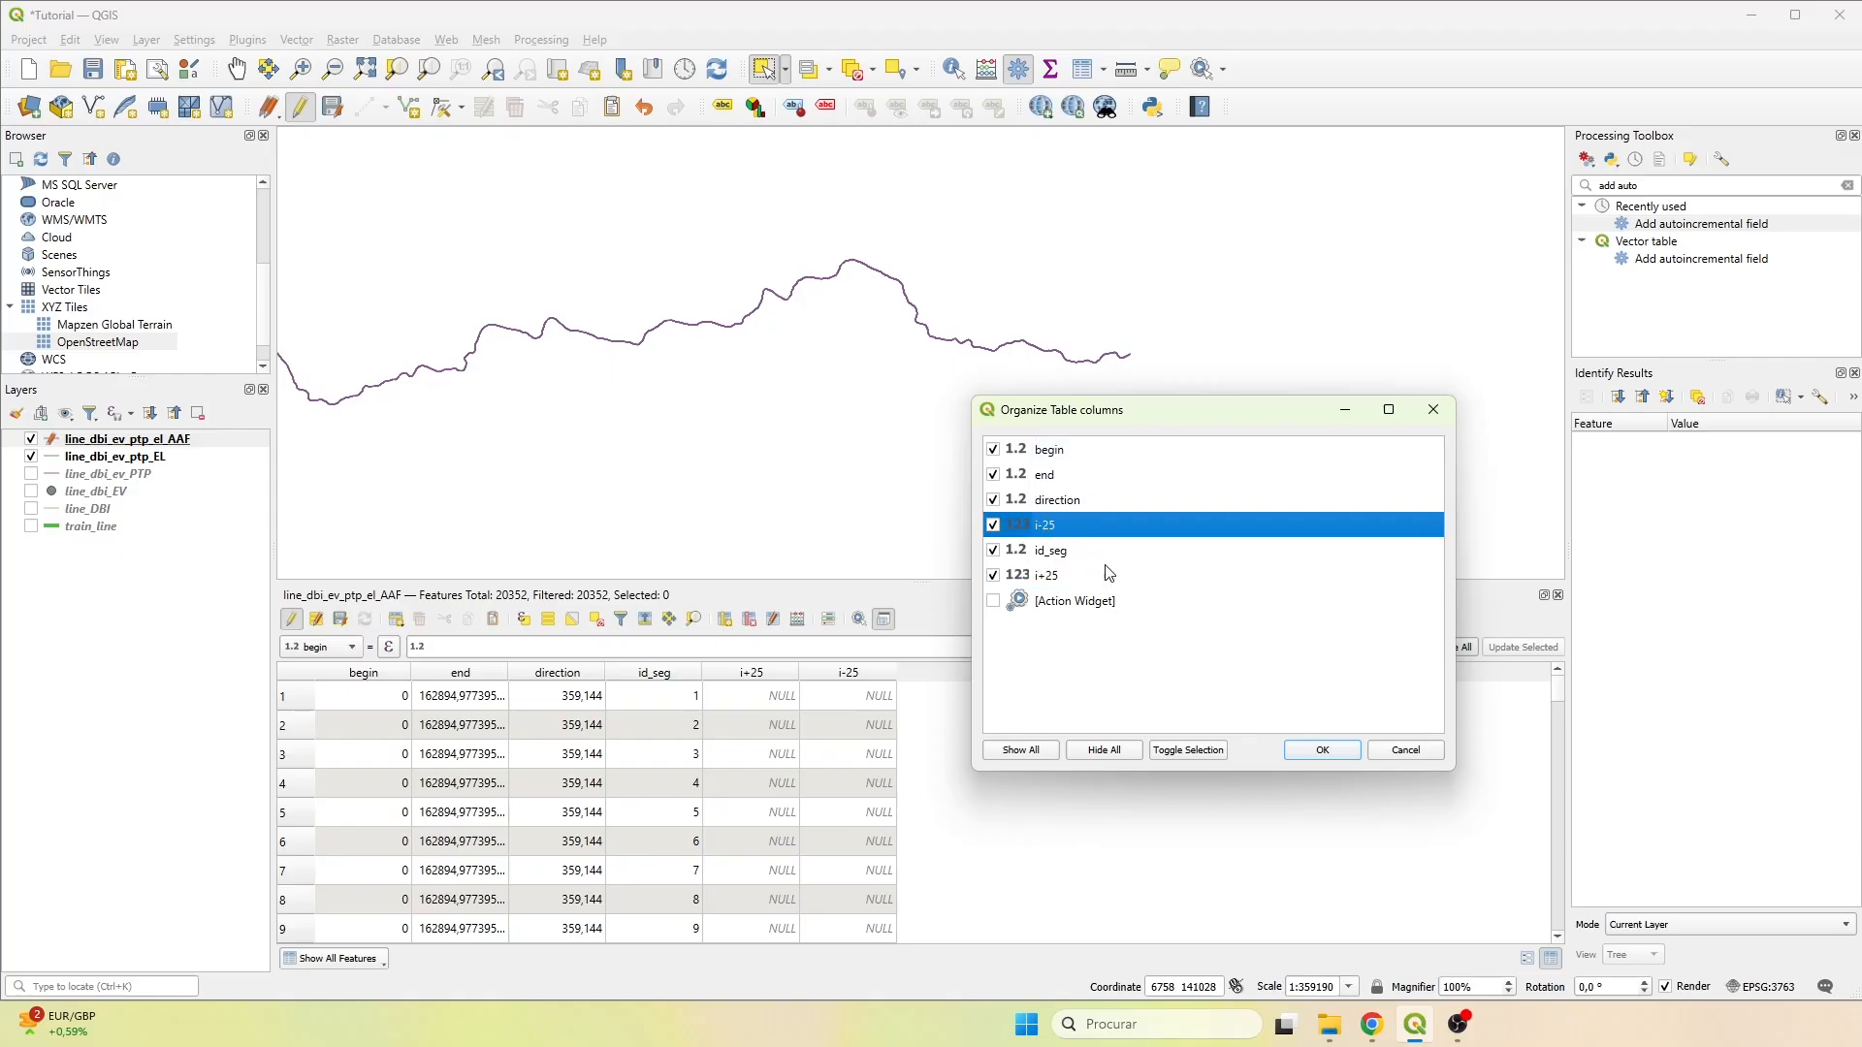
left_click(1321, 749)
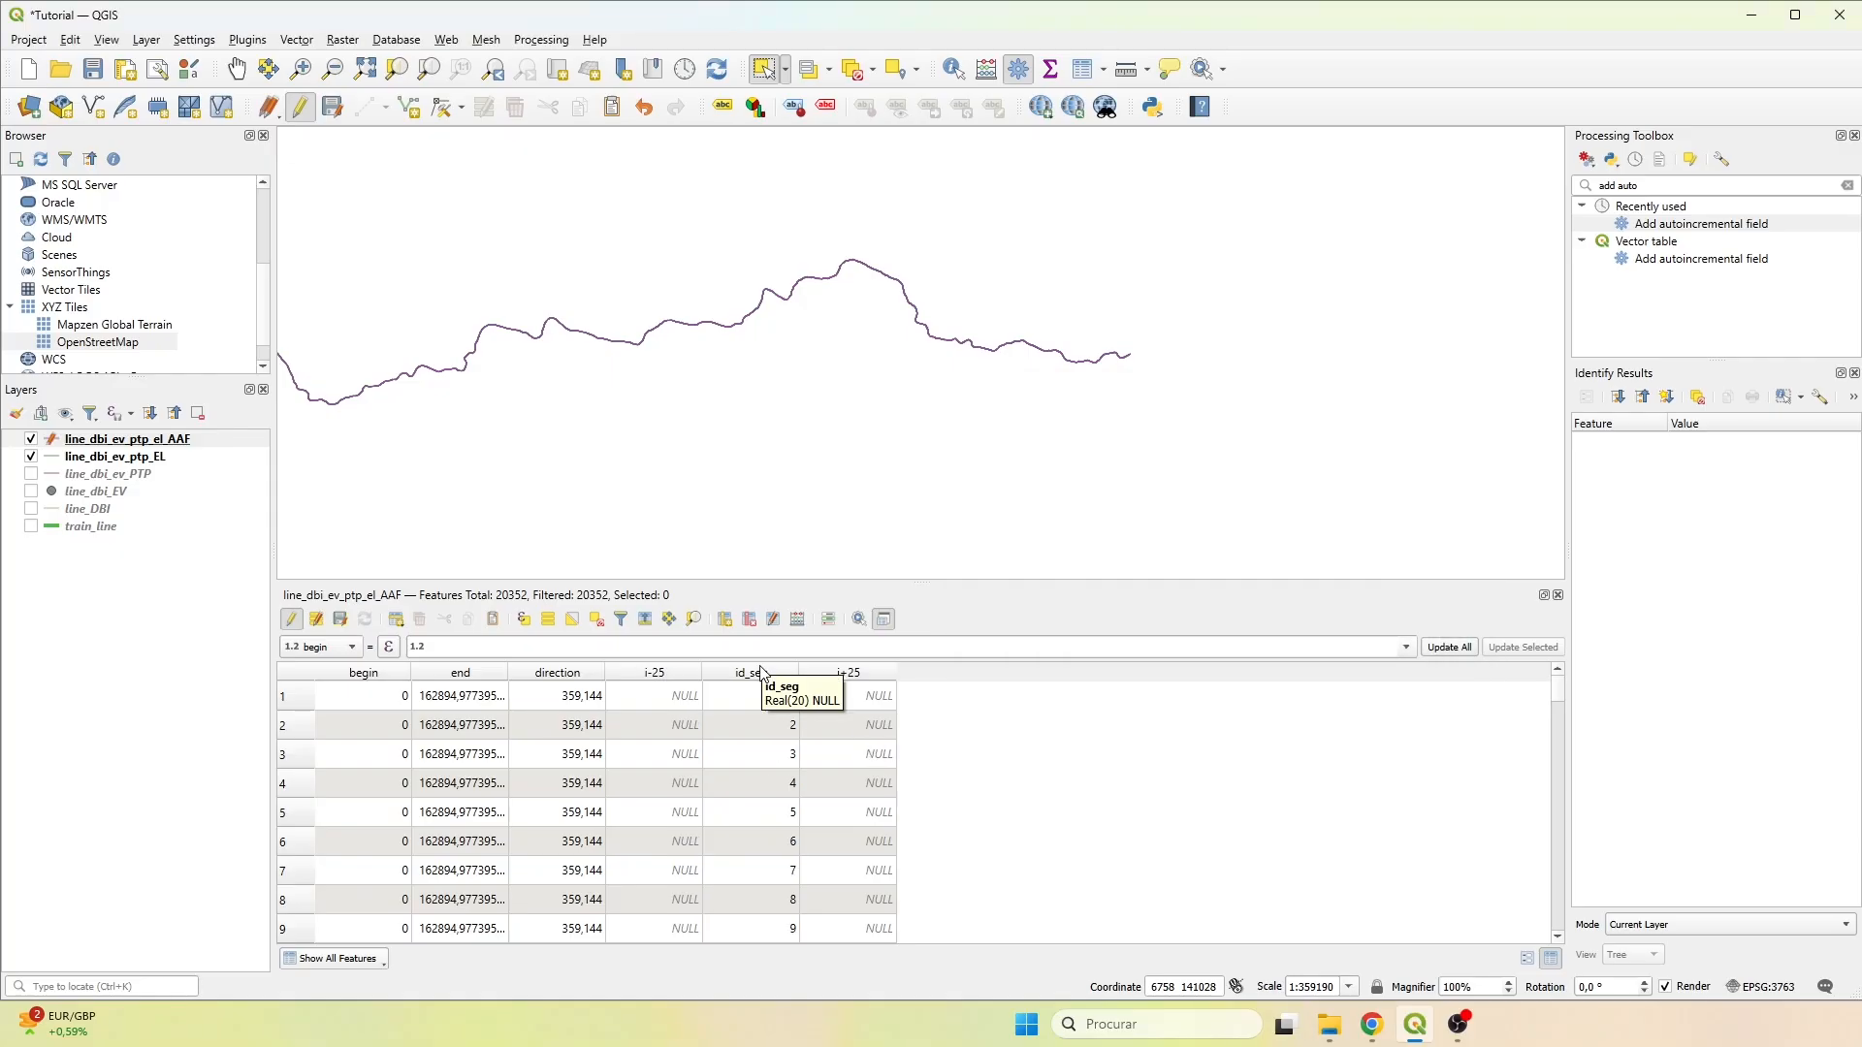
Select a short stretch of segments midway along the line and show only the selected features in the table.
scroll(747, 286, "up", 2)
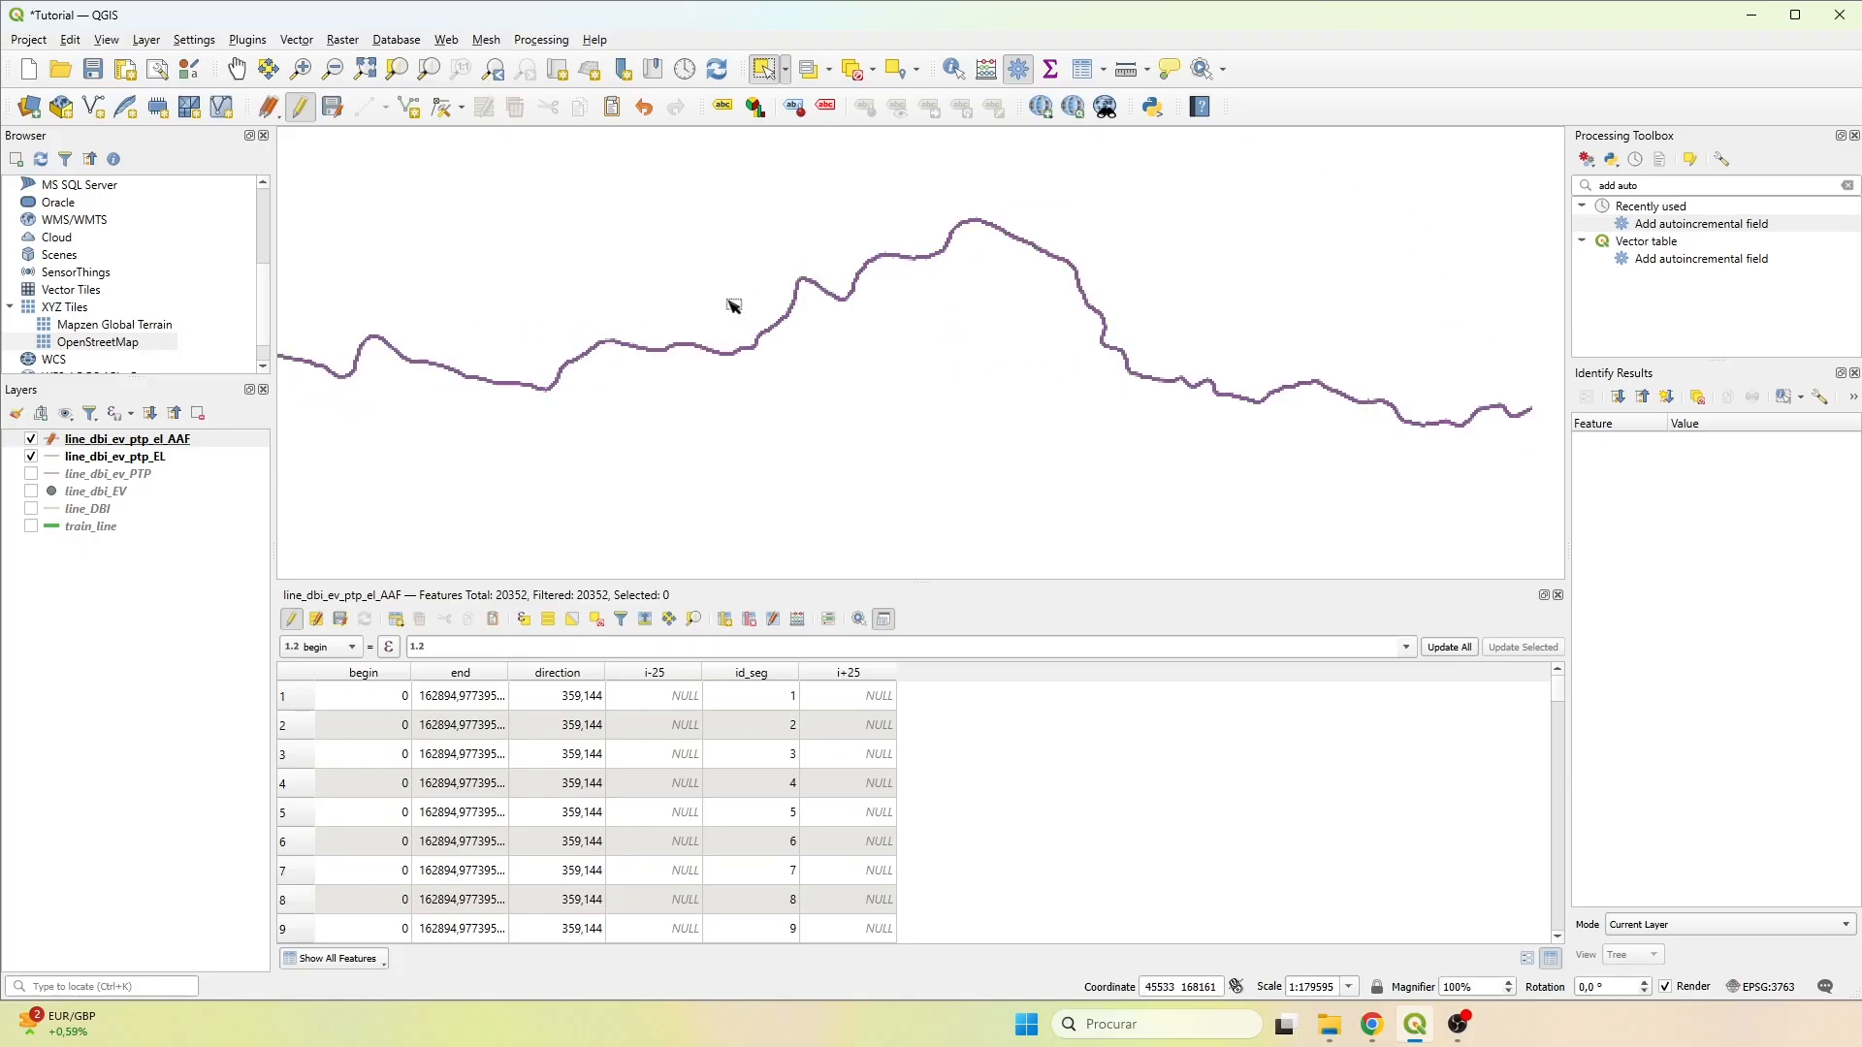
left_click(757, 398)
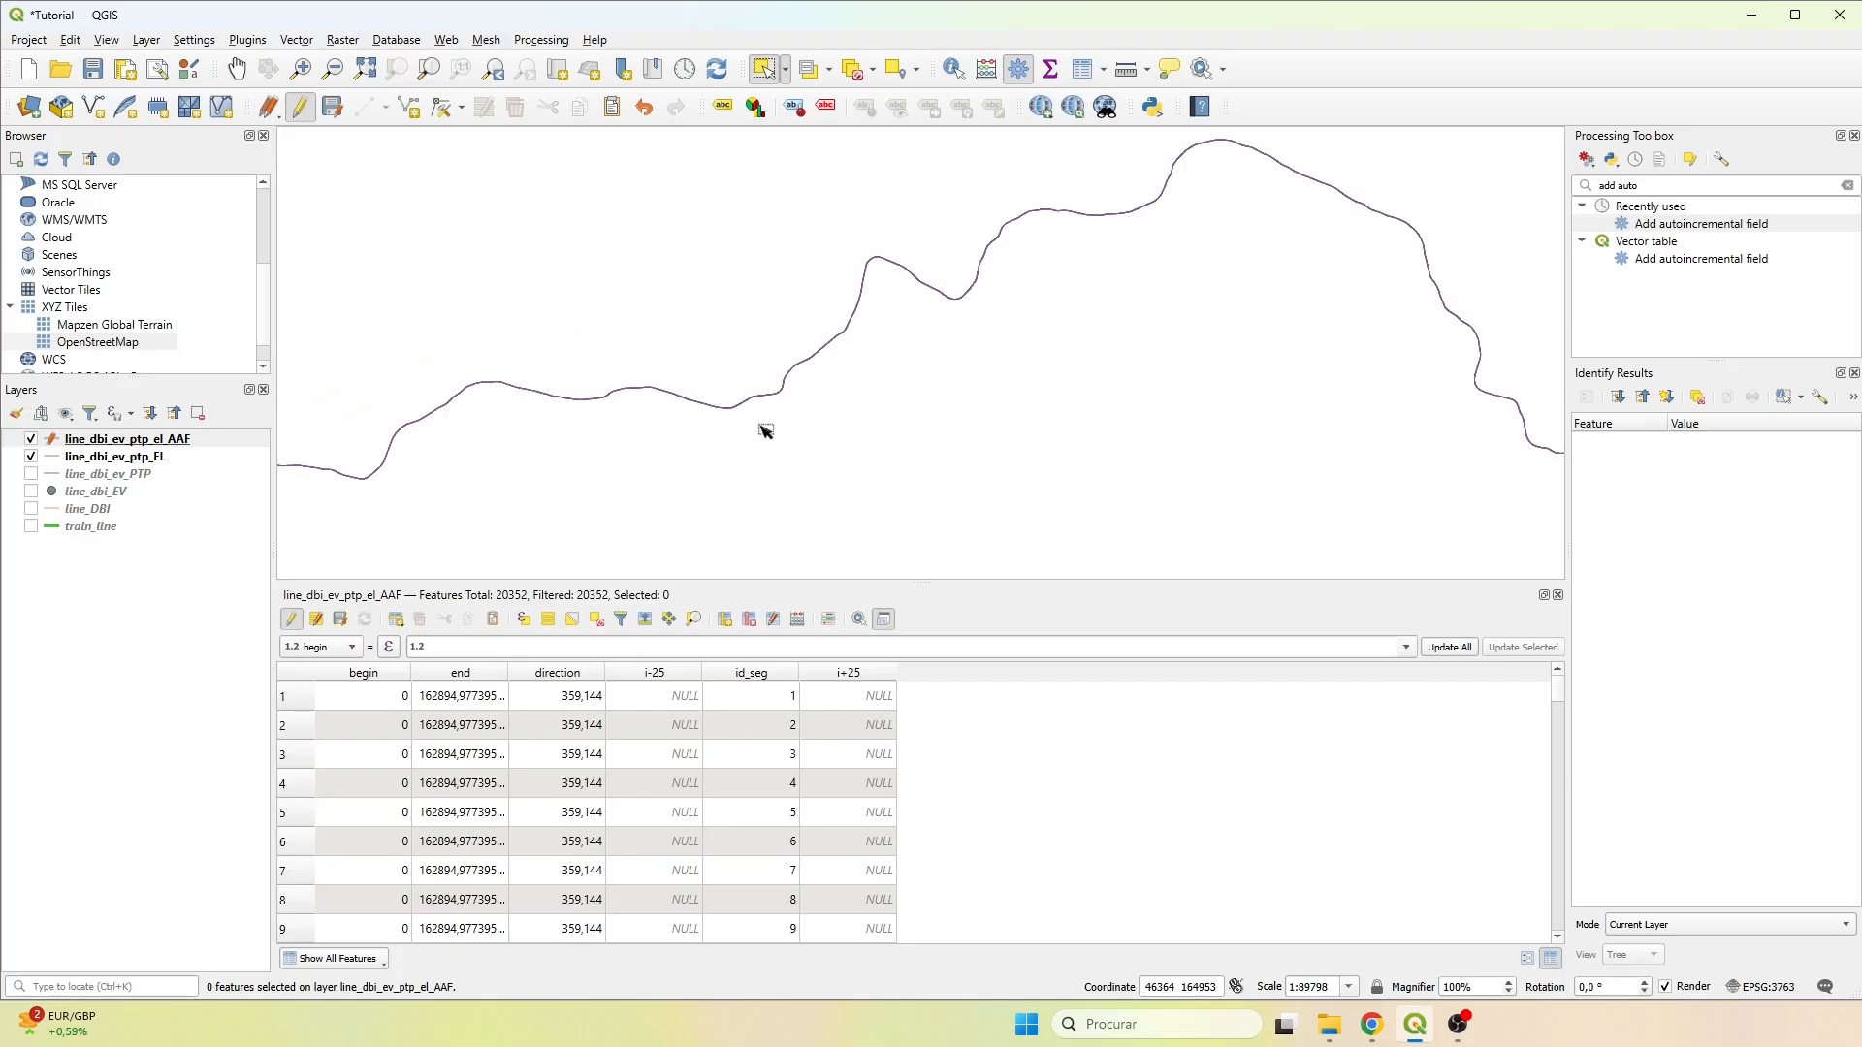
left_click(349, 958)
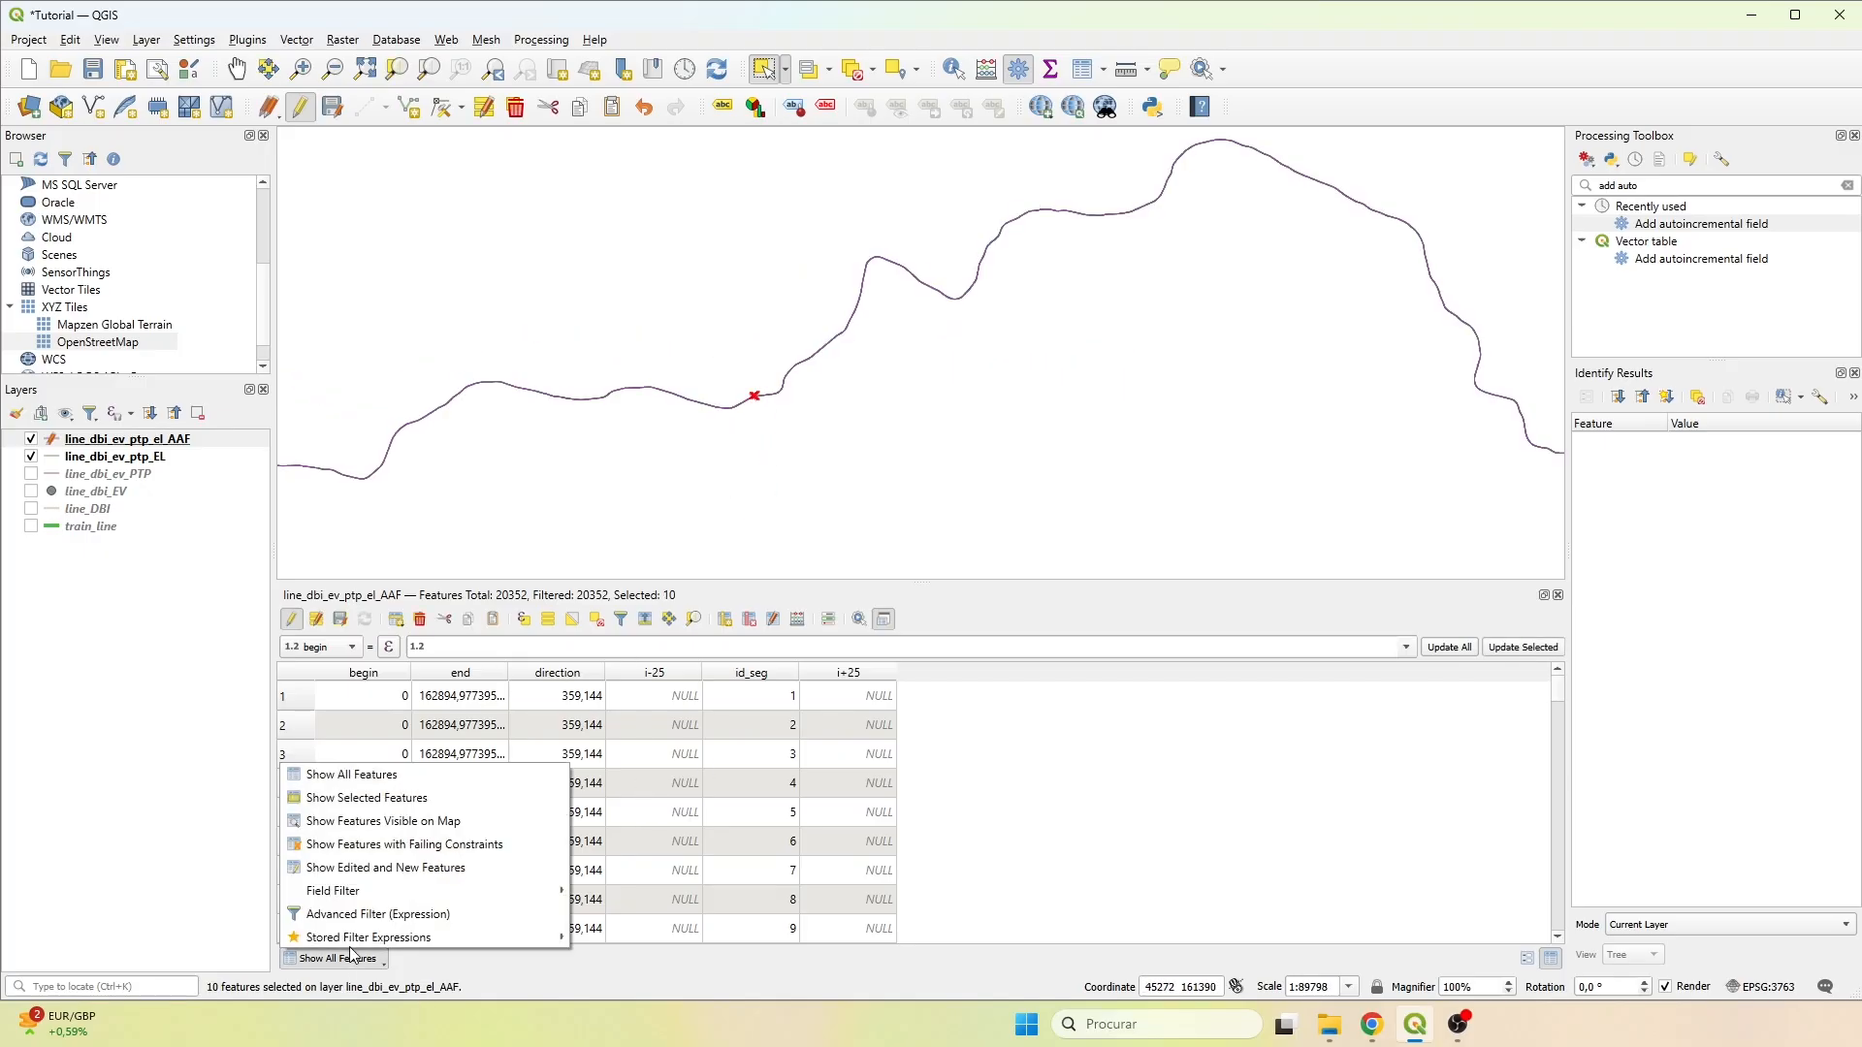
left_click(367, 797)
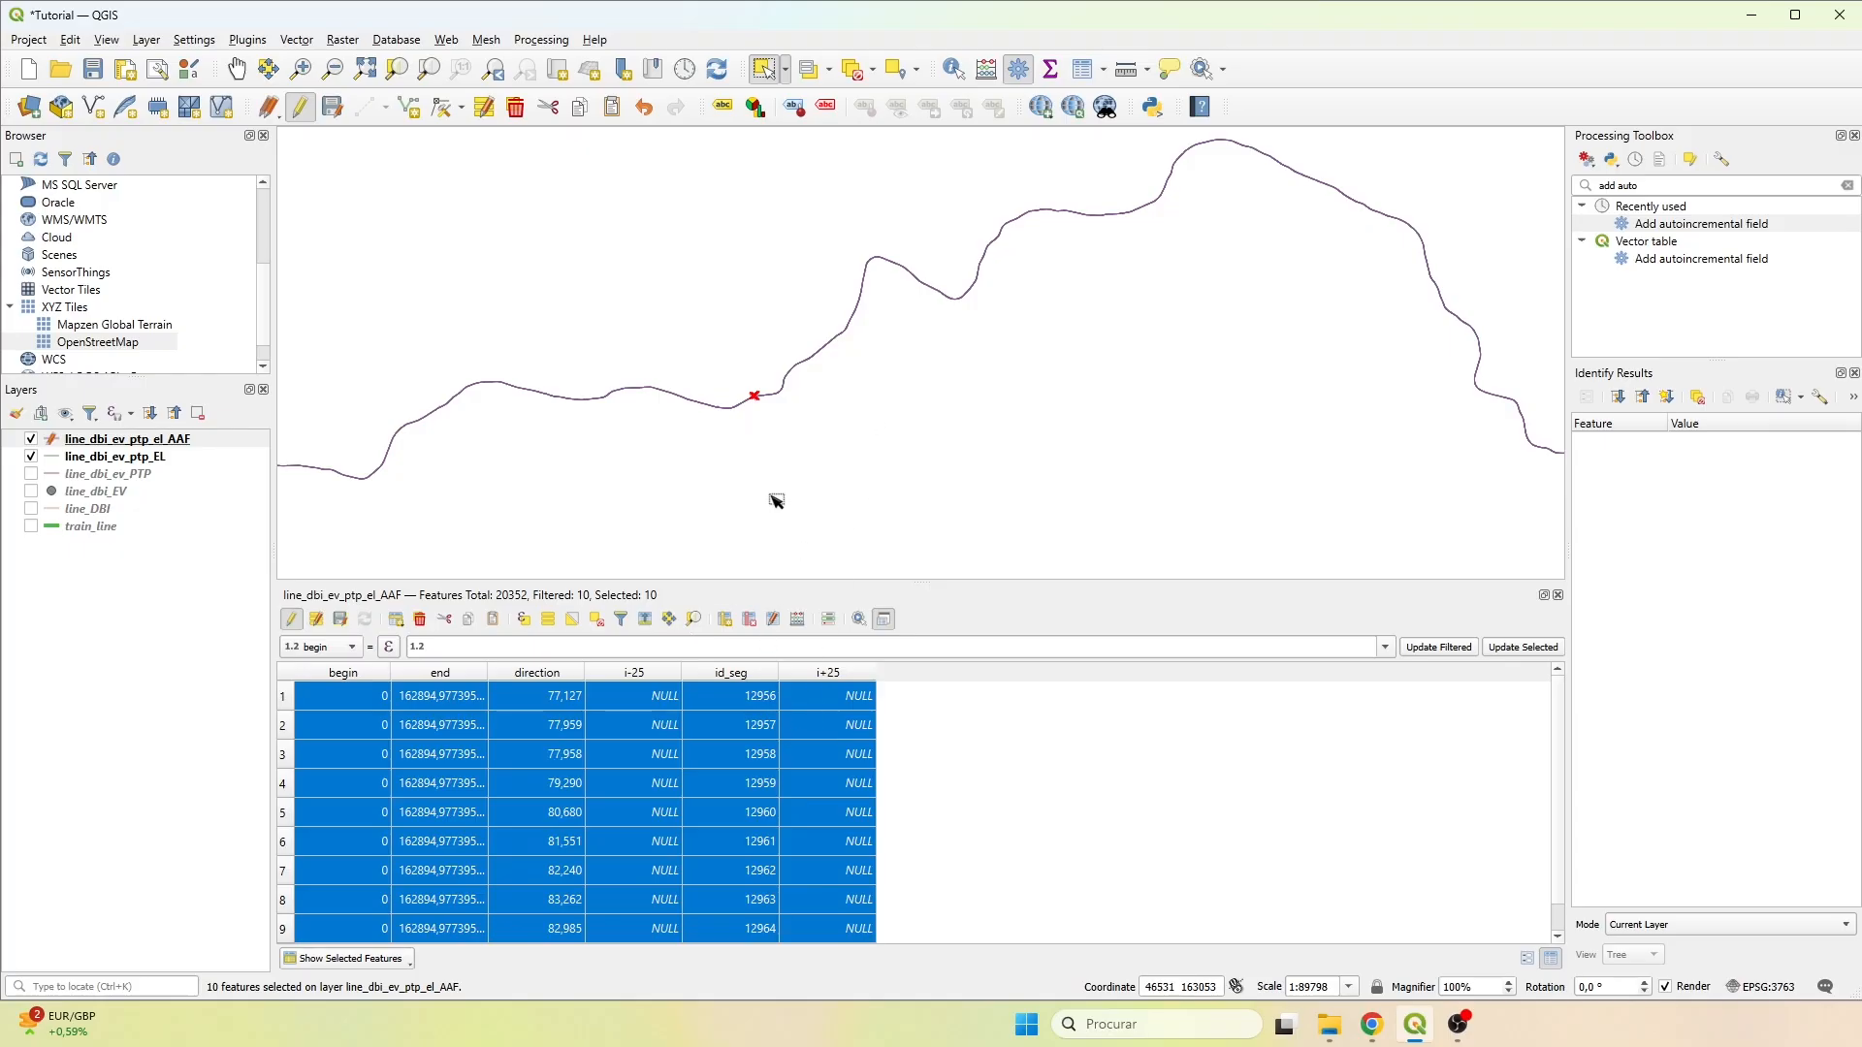
Select a single segment on the curve to examine its direction and id_seg, and restore the table to all features with the selection cleared.
scroll(766, 401, "up", 3)
scroll(766, 400, "up", 4)
left_click(790, 335)
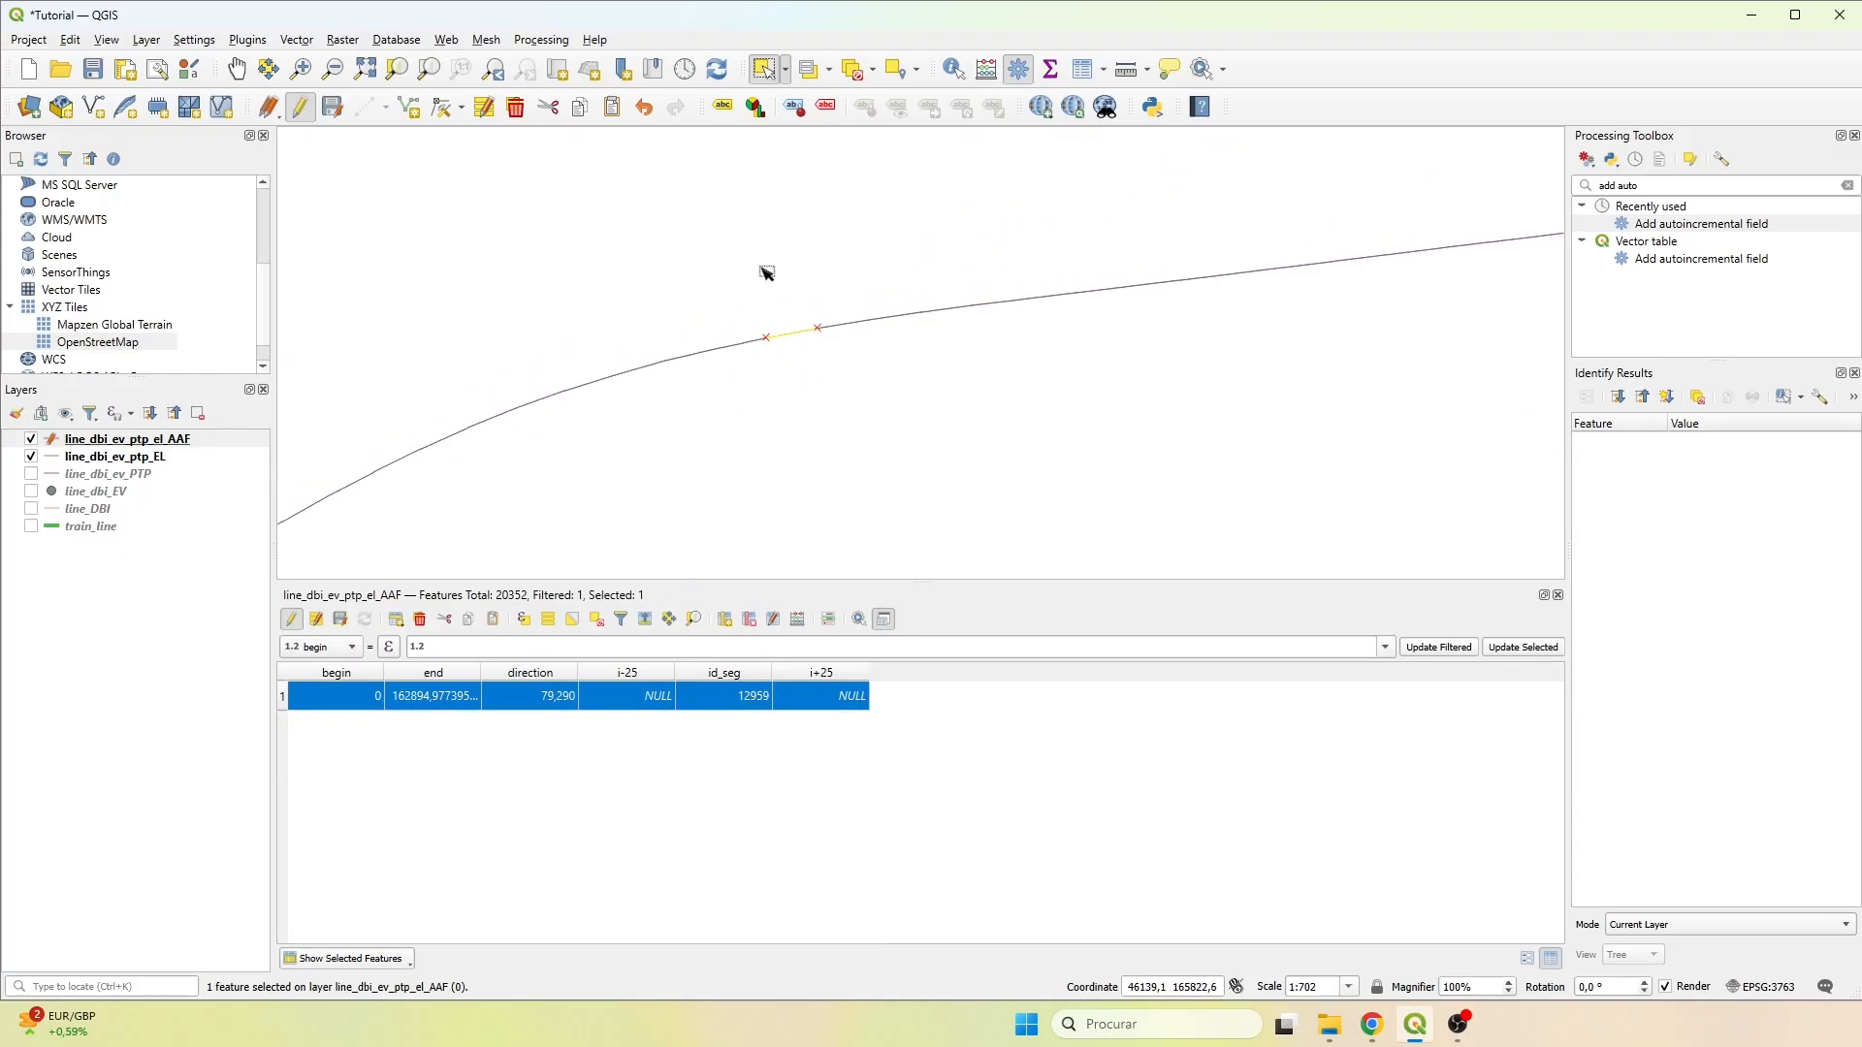
scroll(814, 293, "down", 1)
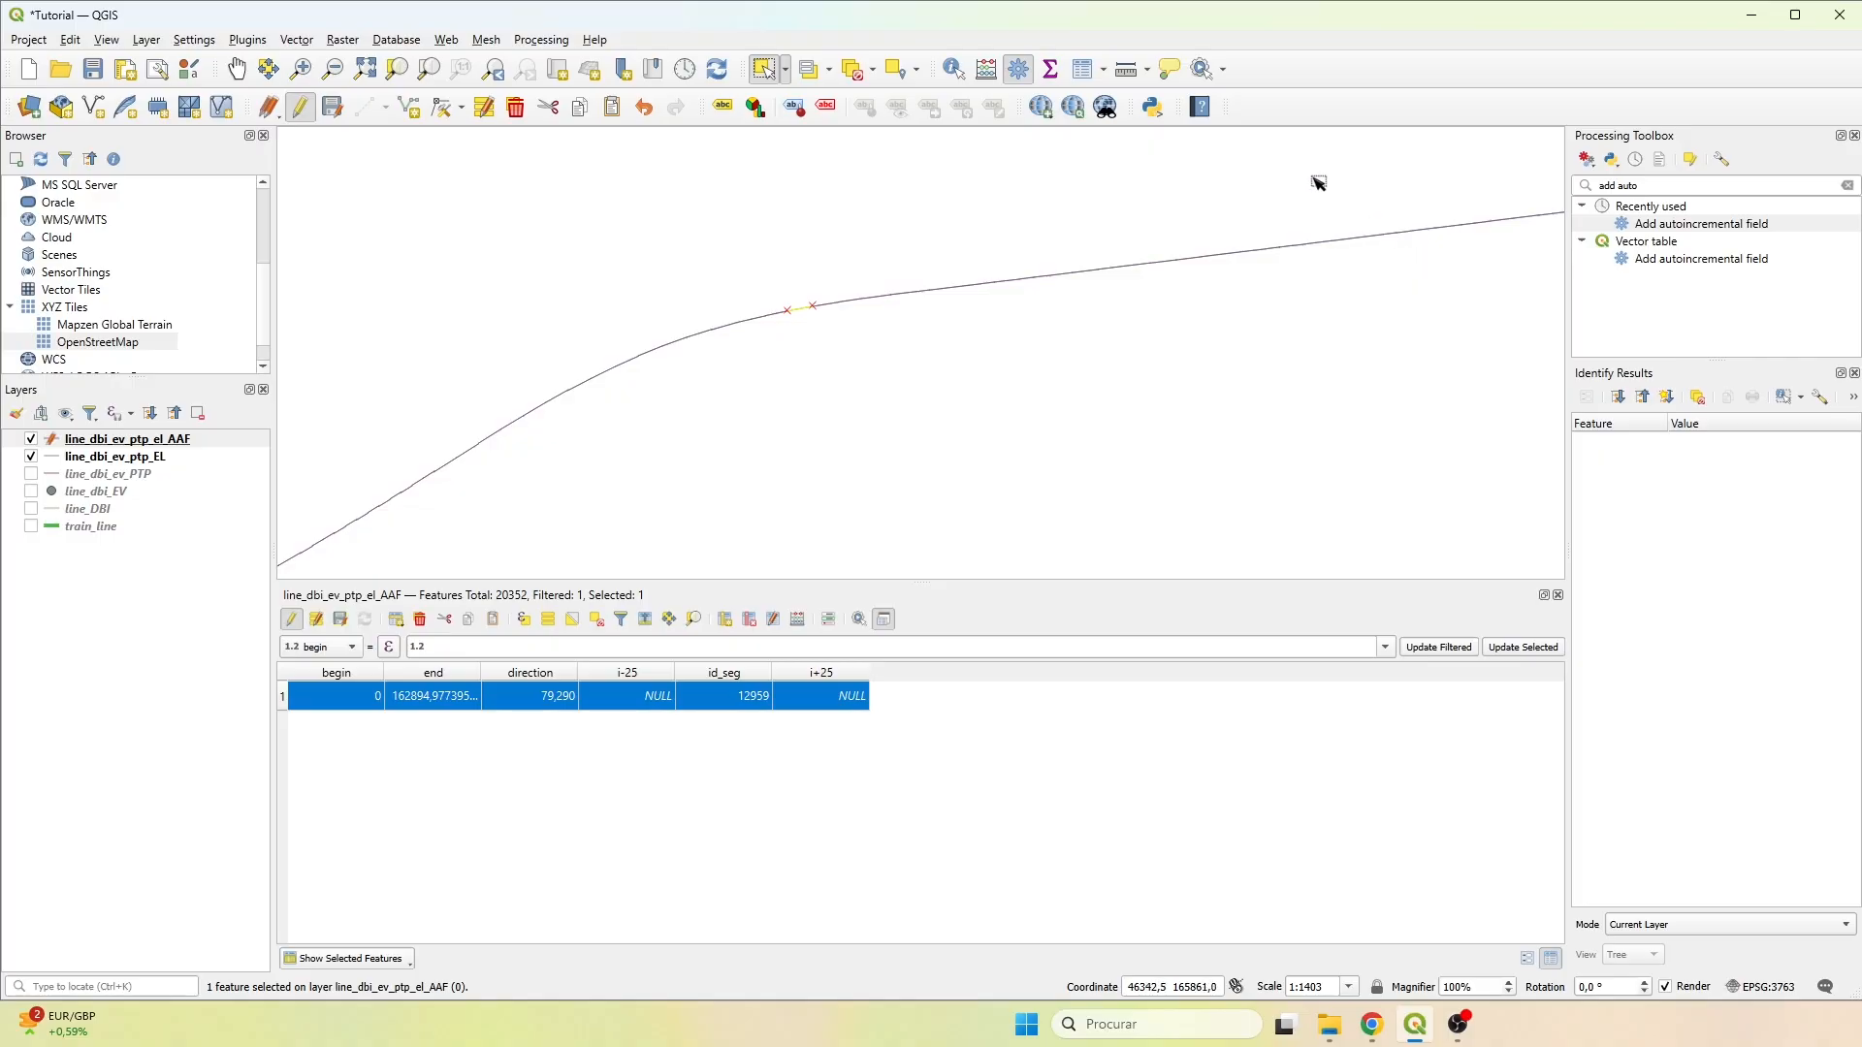
left_click(856, 70)
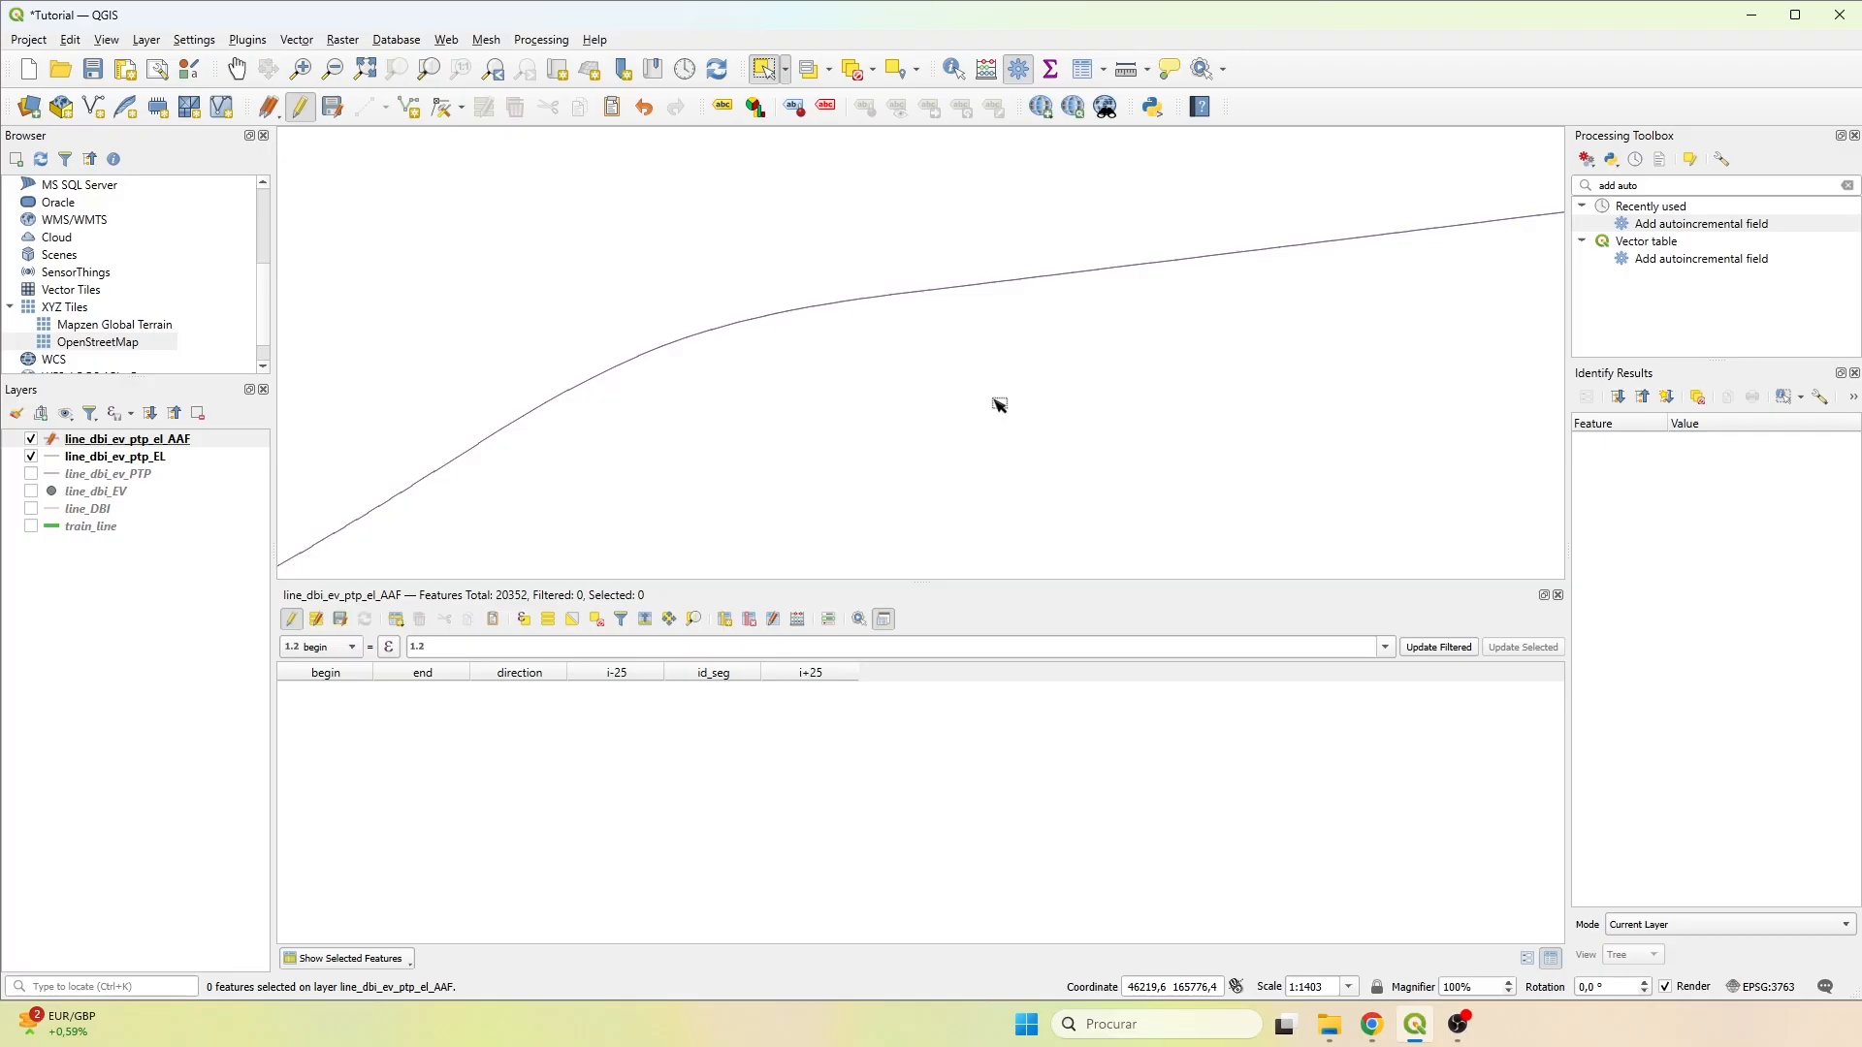
scroll(999, 405, "down", 3)
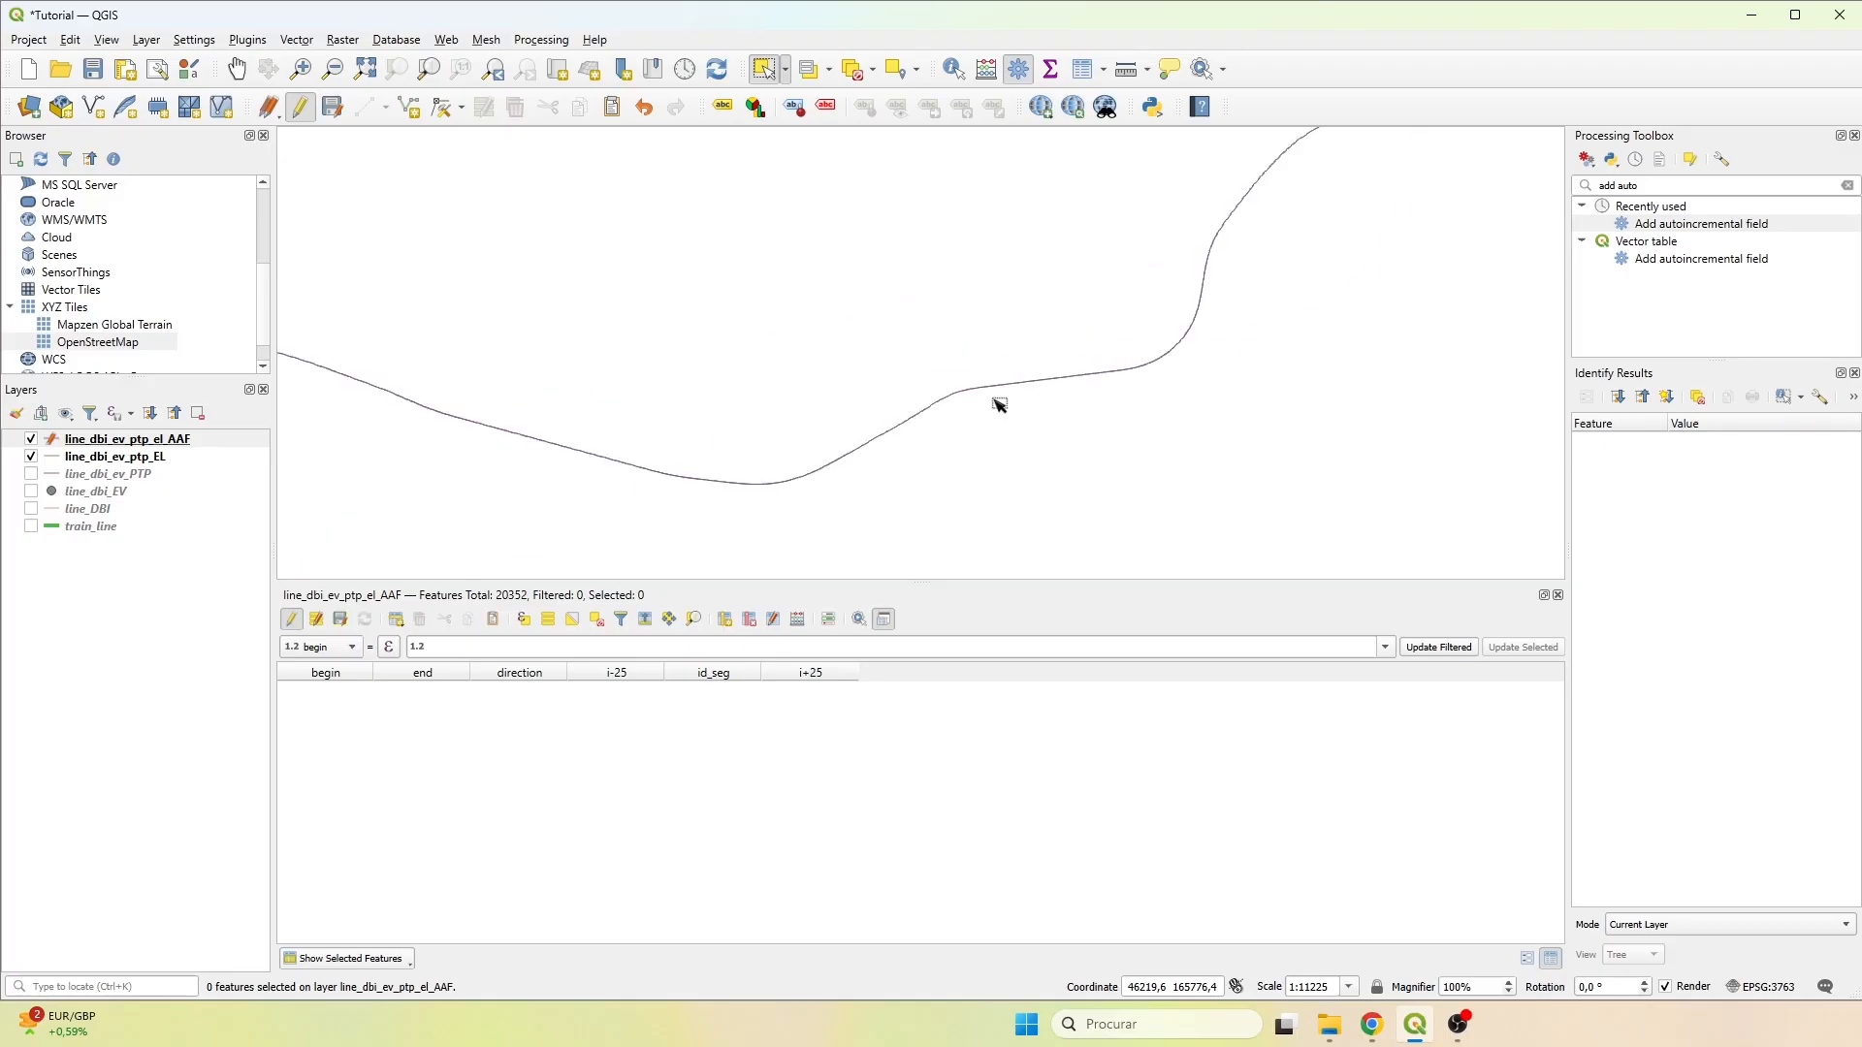
left_click(407, 958)
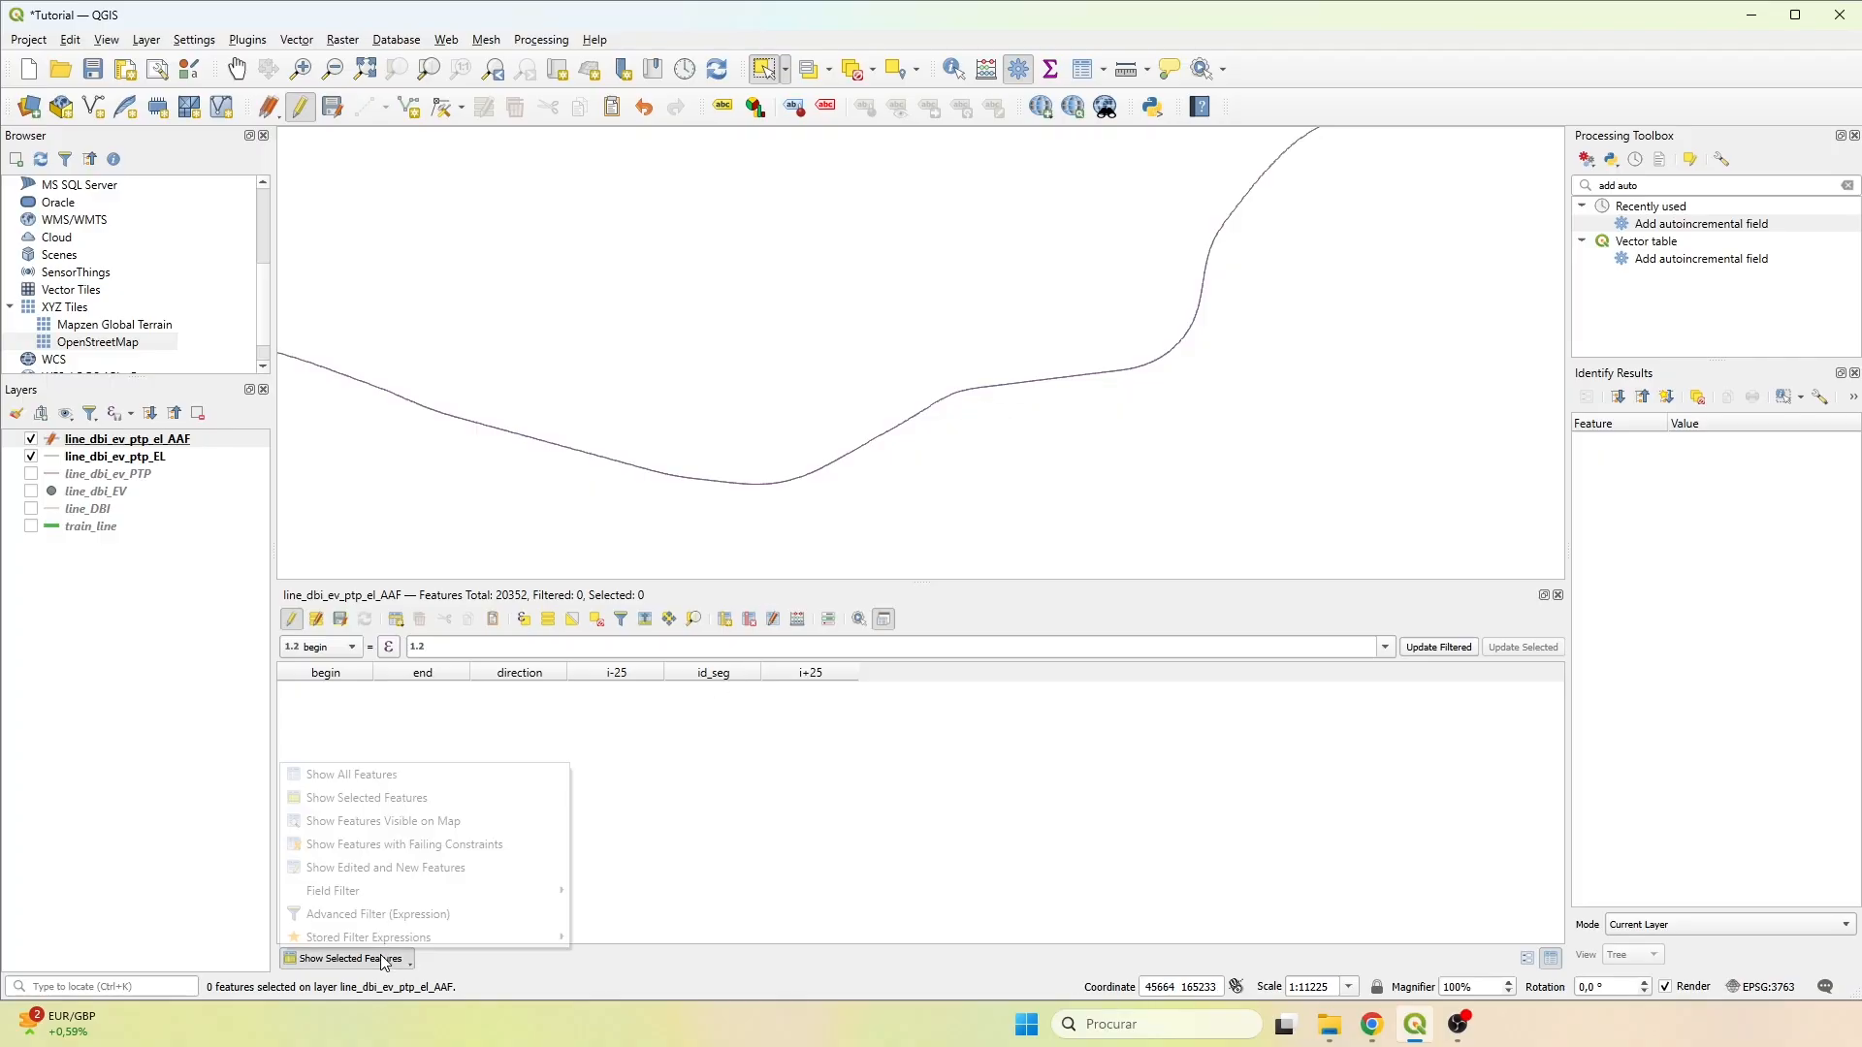
left_click(354, 776)
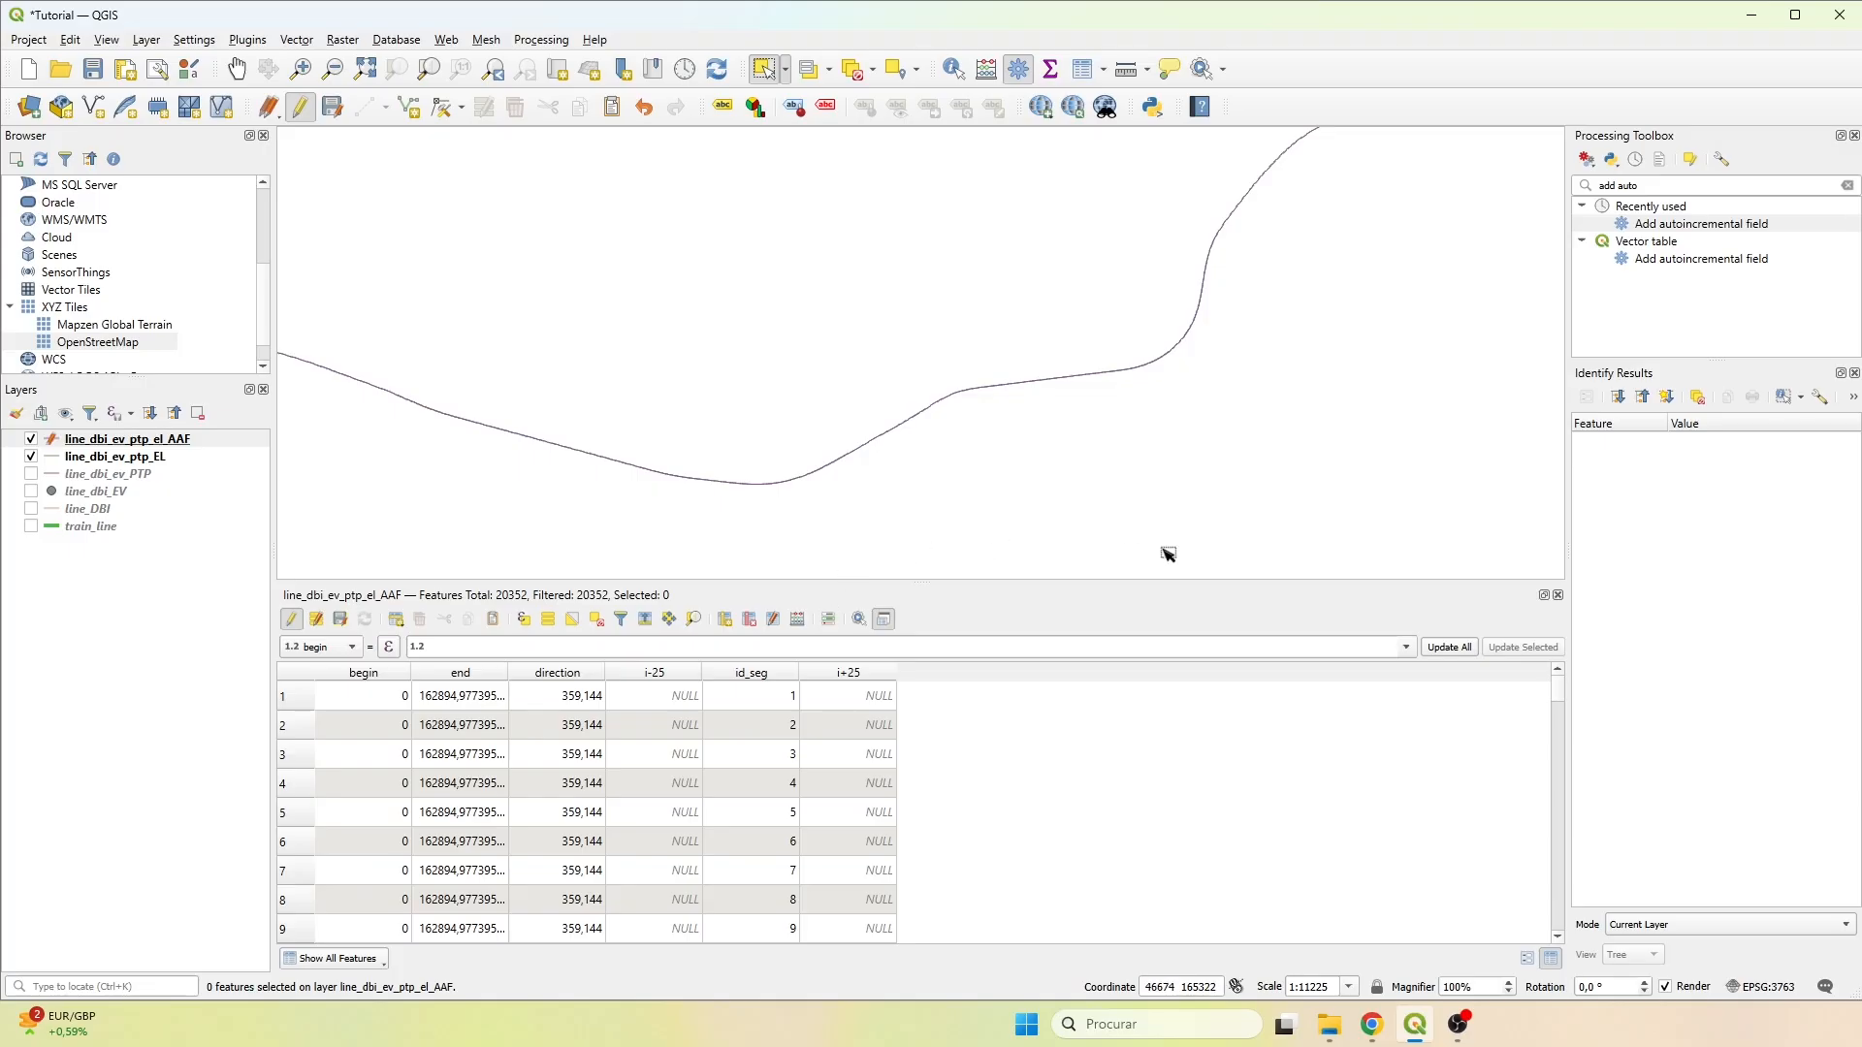
Search the Processing Toolbox for "join attr" and open Join attributes by field value.
triple_click(1709, 184)
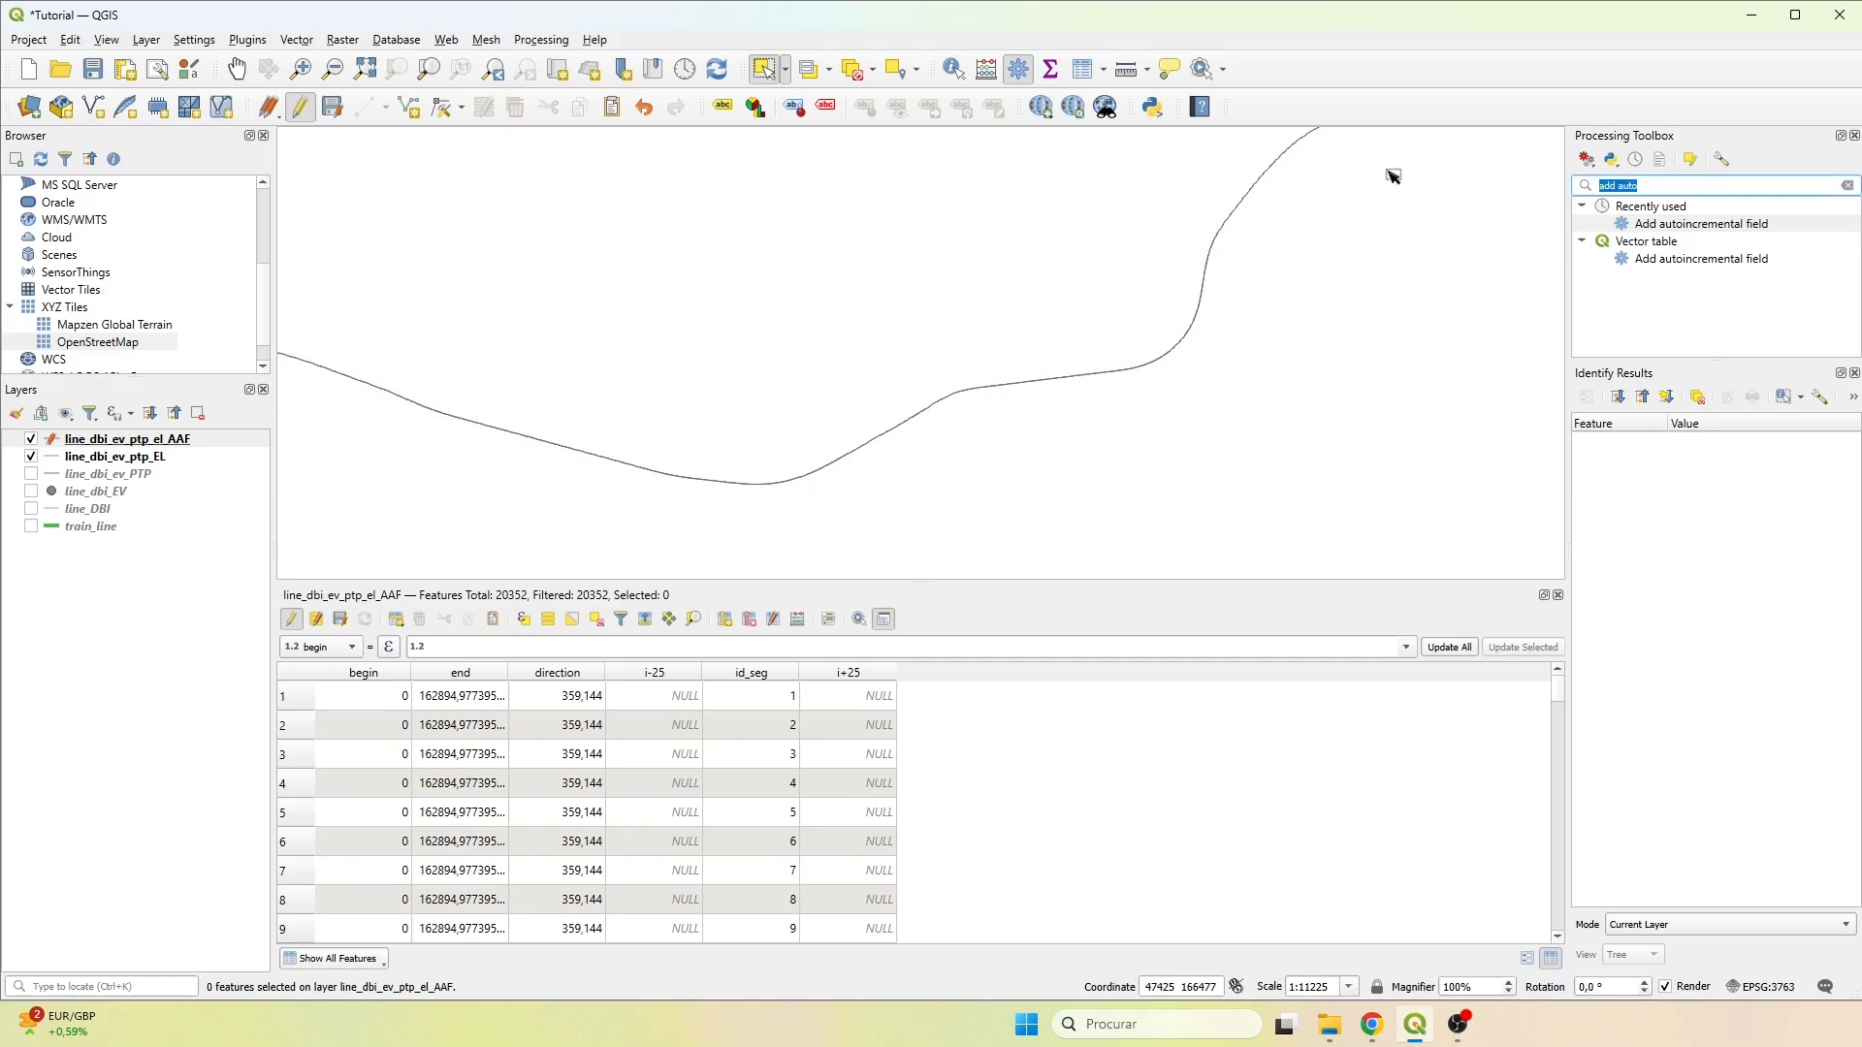
type("join")
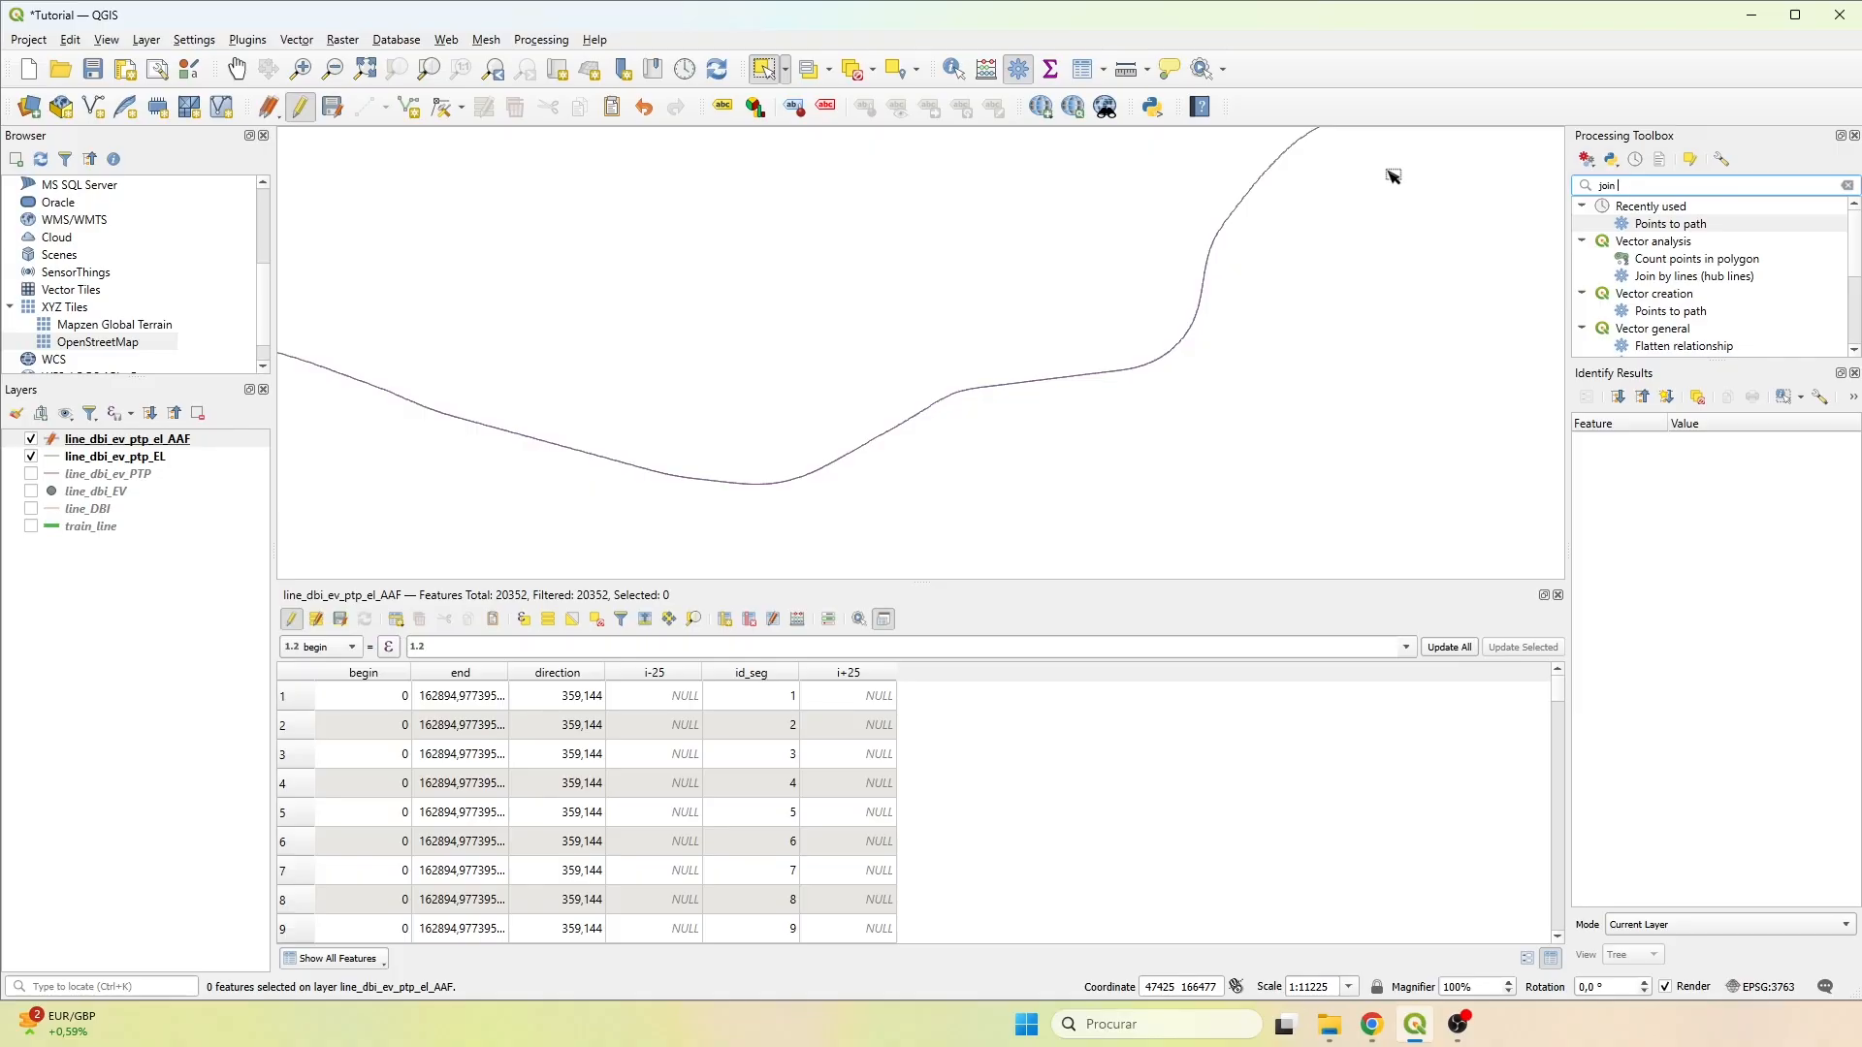
type(" attr")
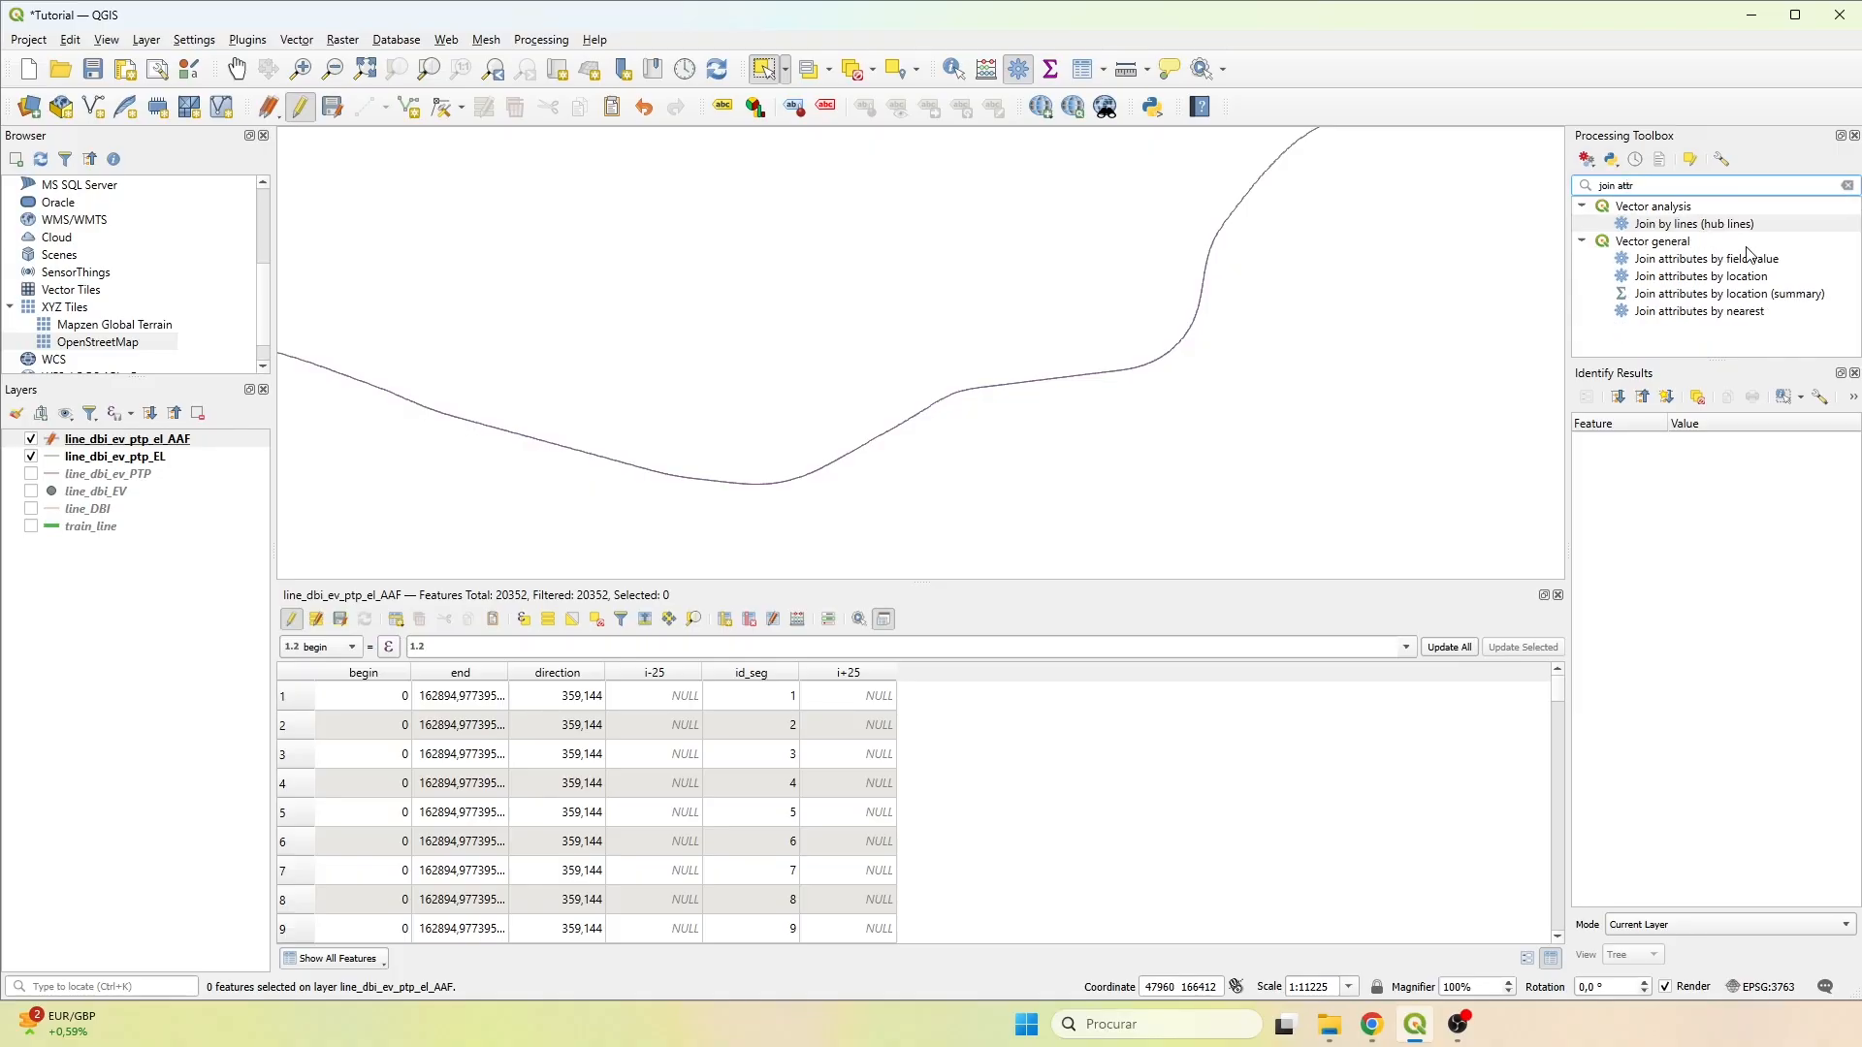
left_click(1744, 260)
double_click(1744, 260)
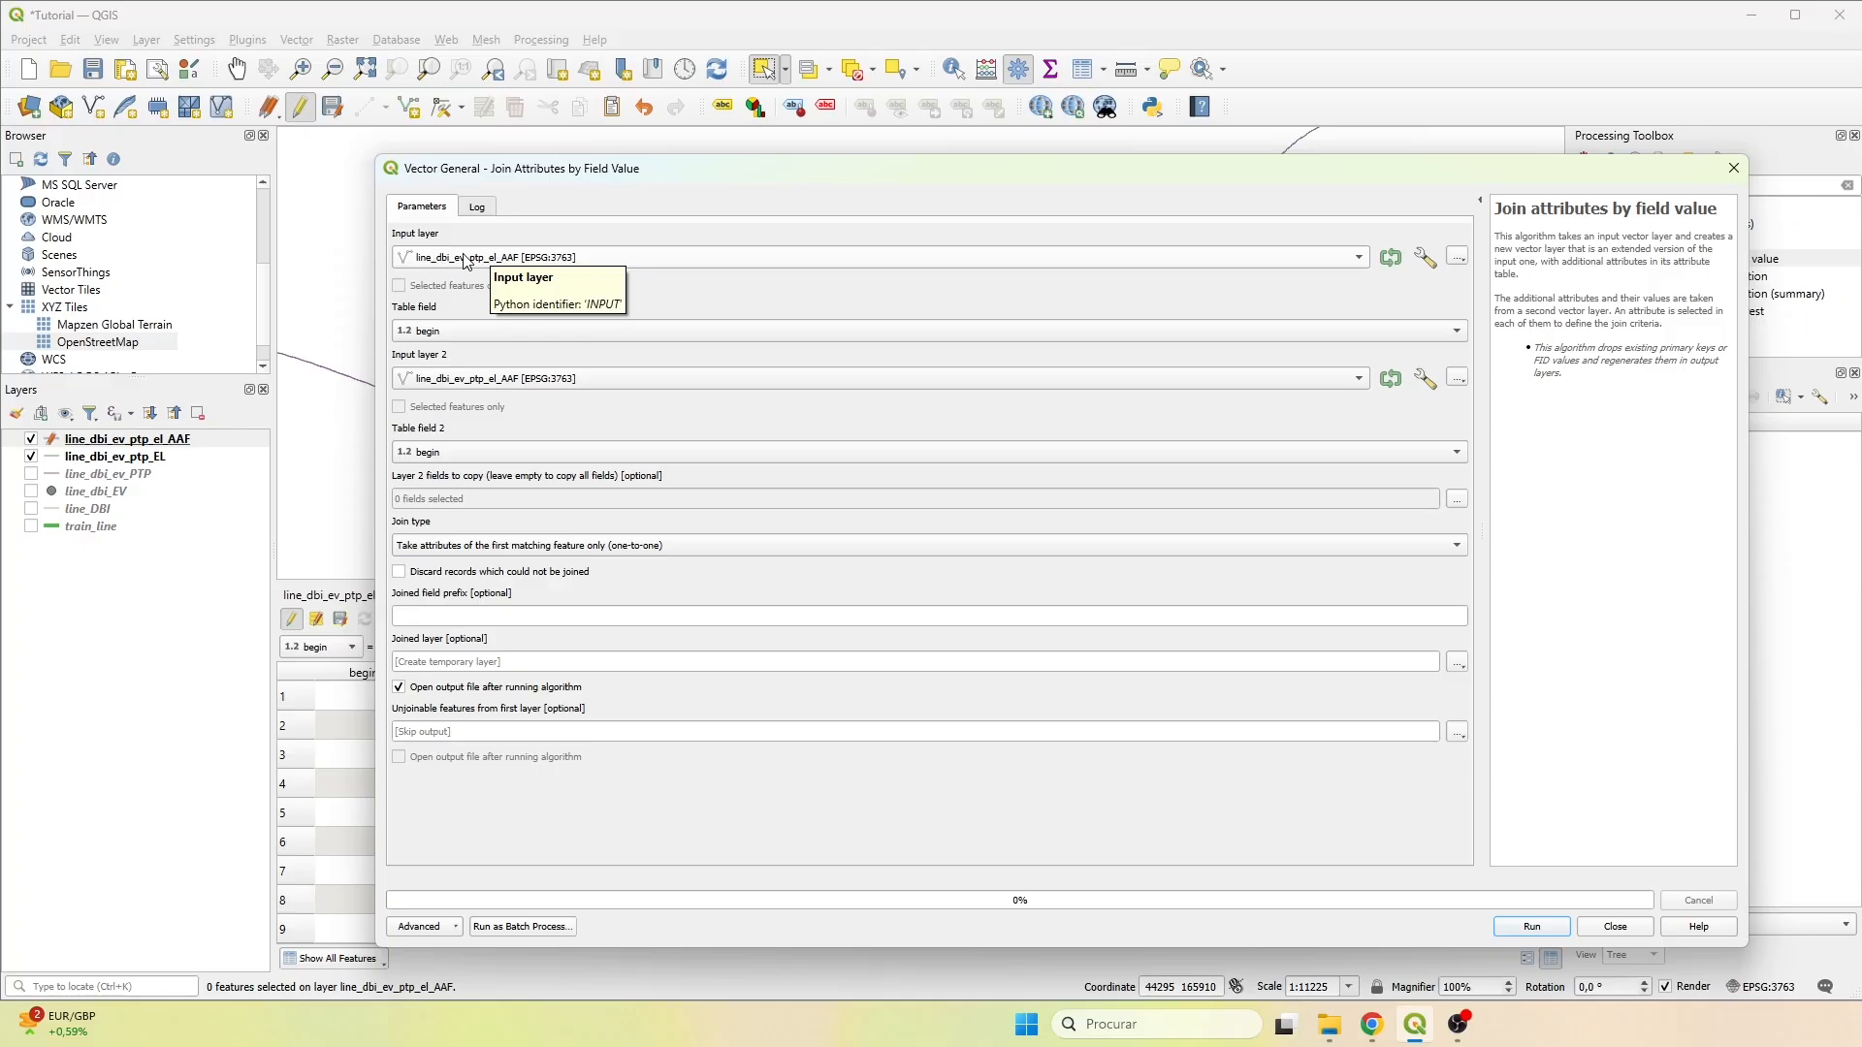
Match the first layer's i+25 field to the second layer's id_seg field, copying only the direction field.
left_click(439, 334)
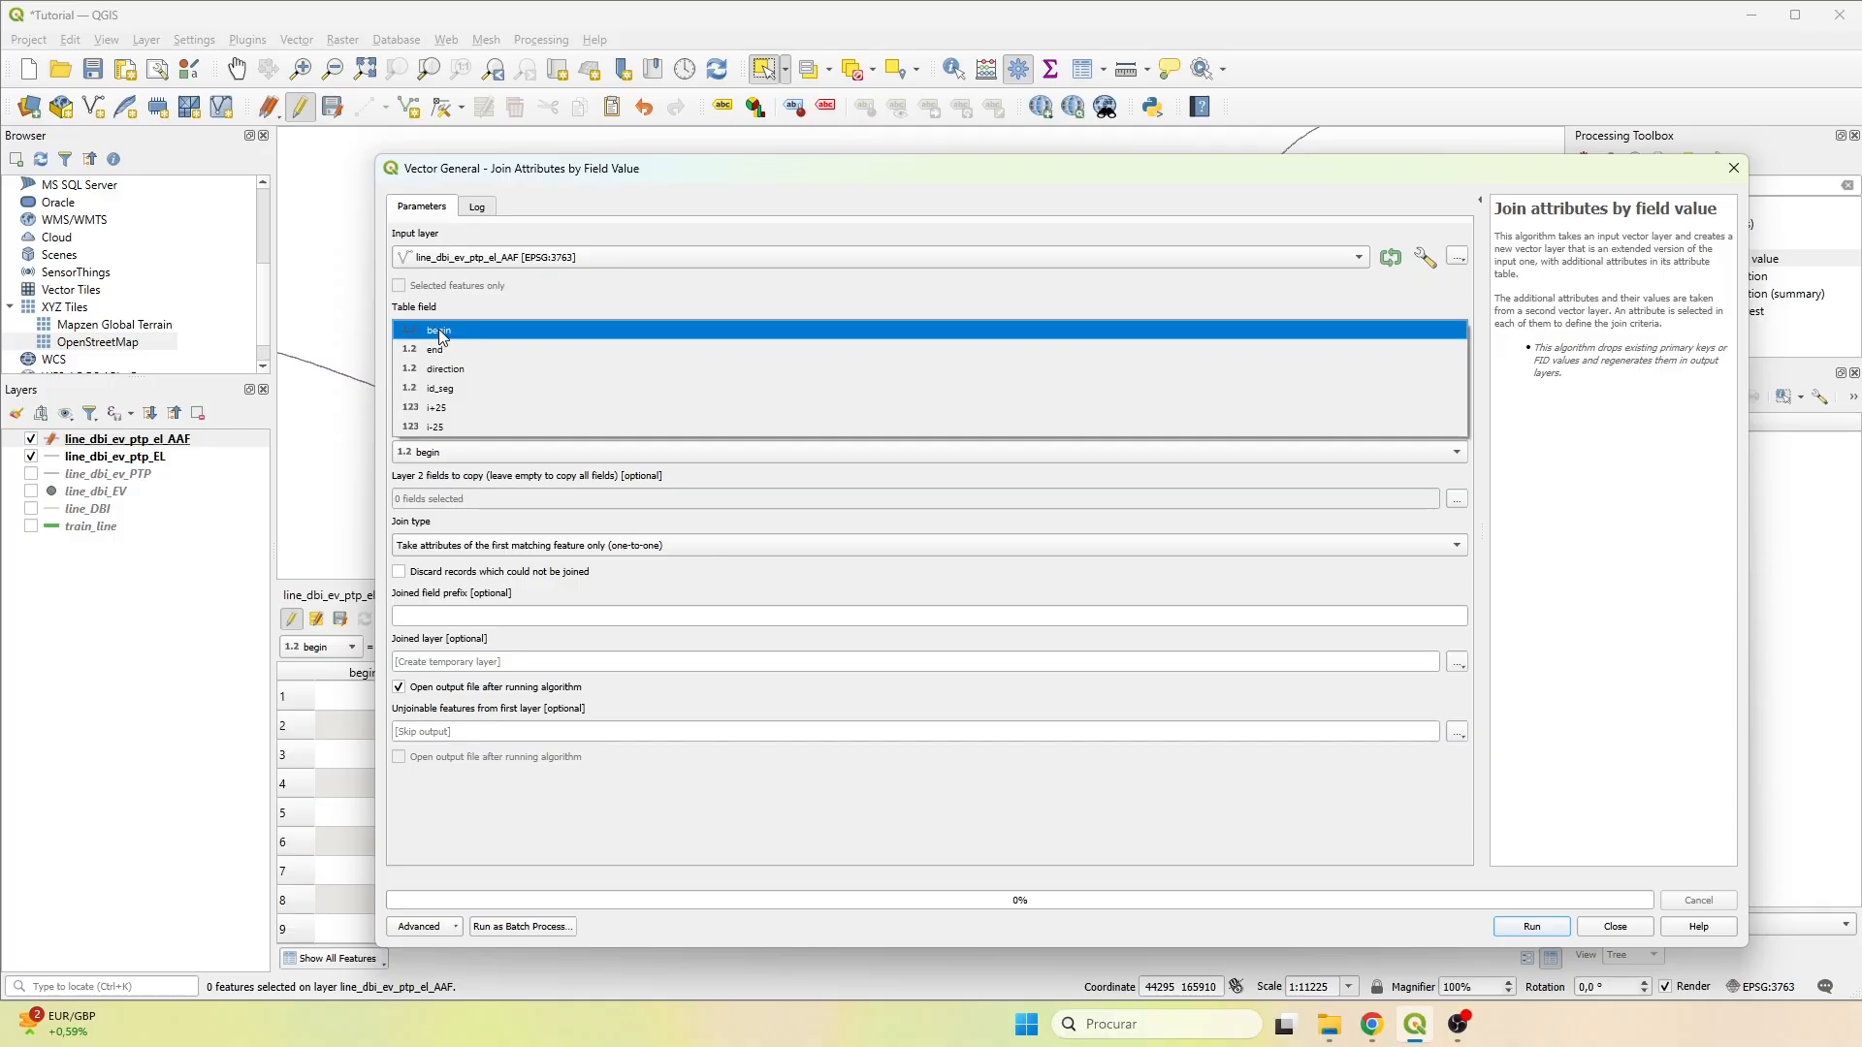
left_click(436, 409)
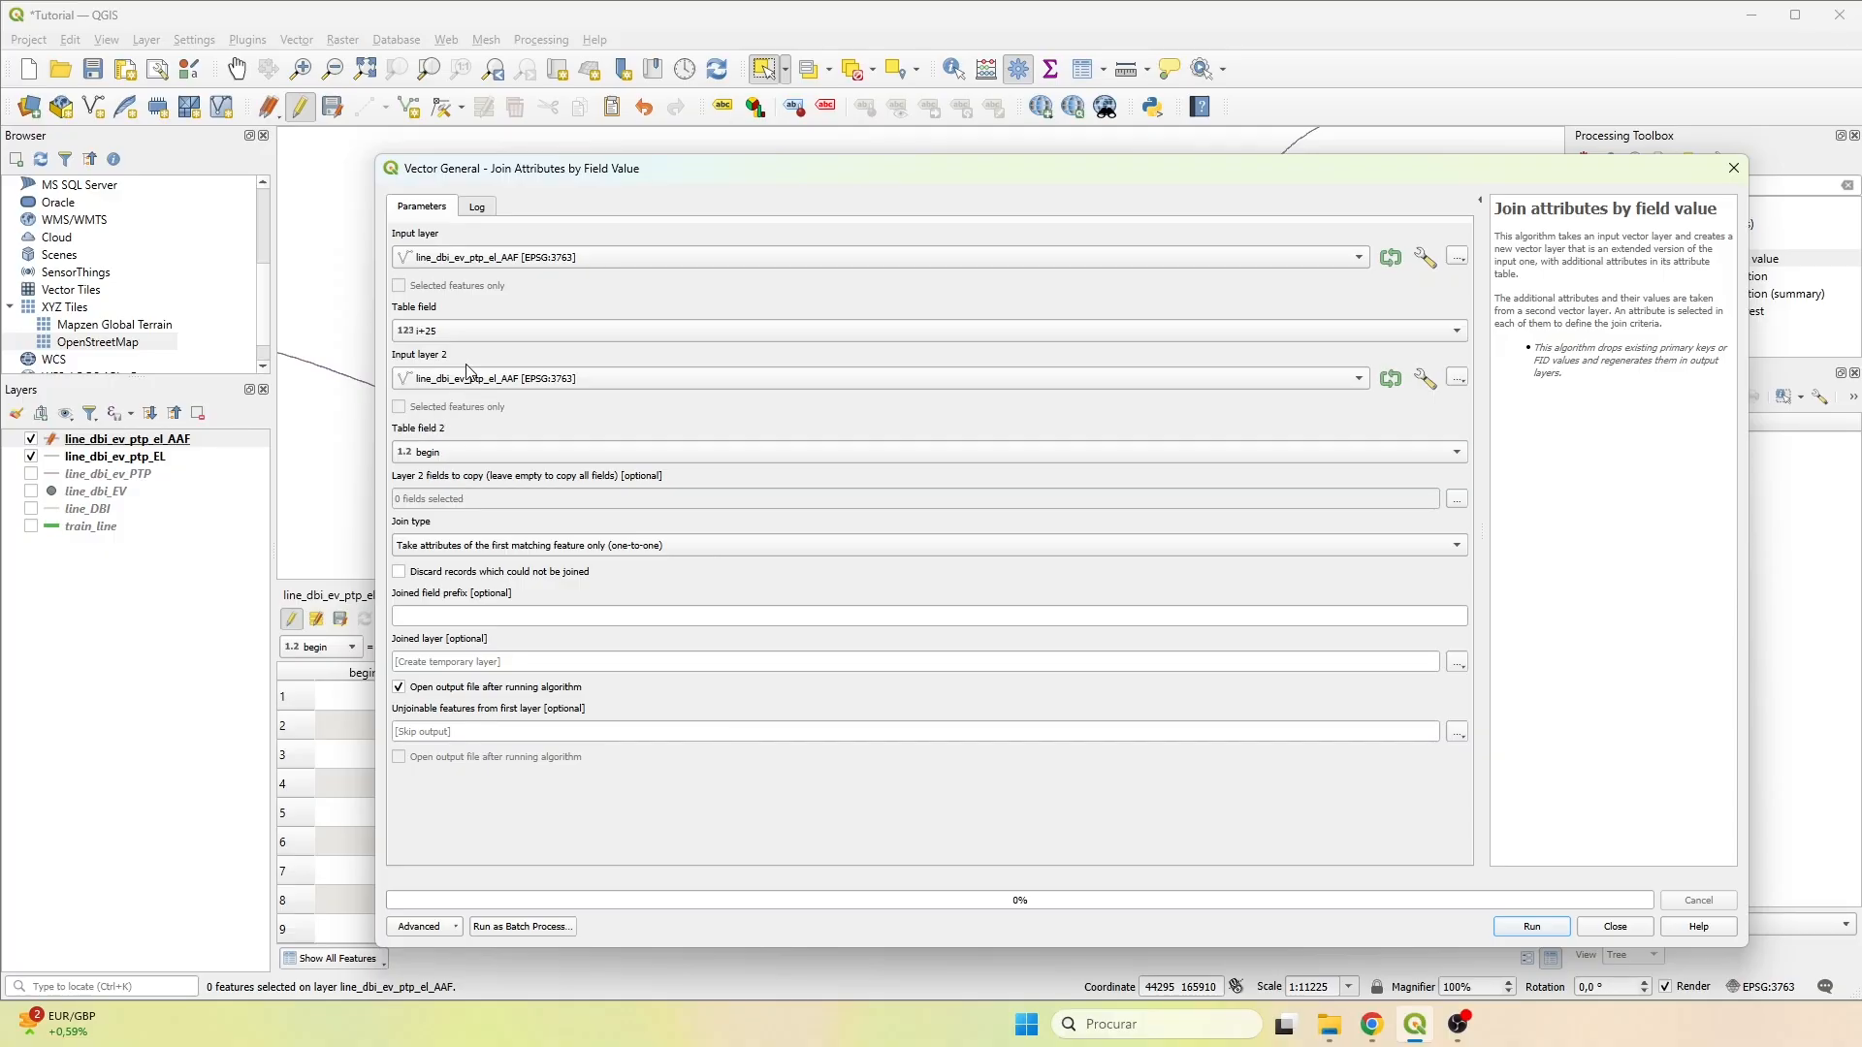
left_click(494, 452)
left_click(456, 512)
left_click(1456, 499)
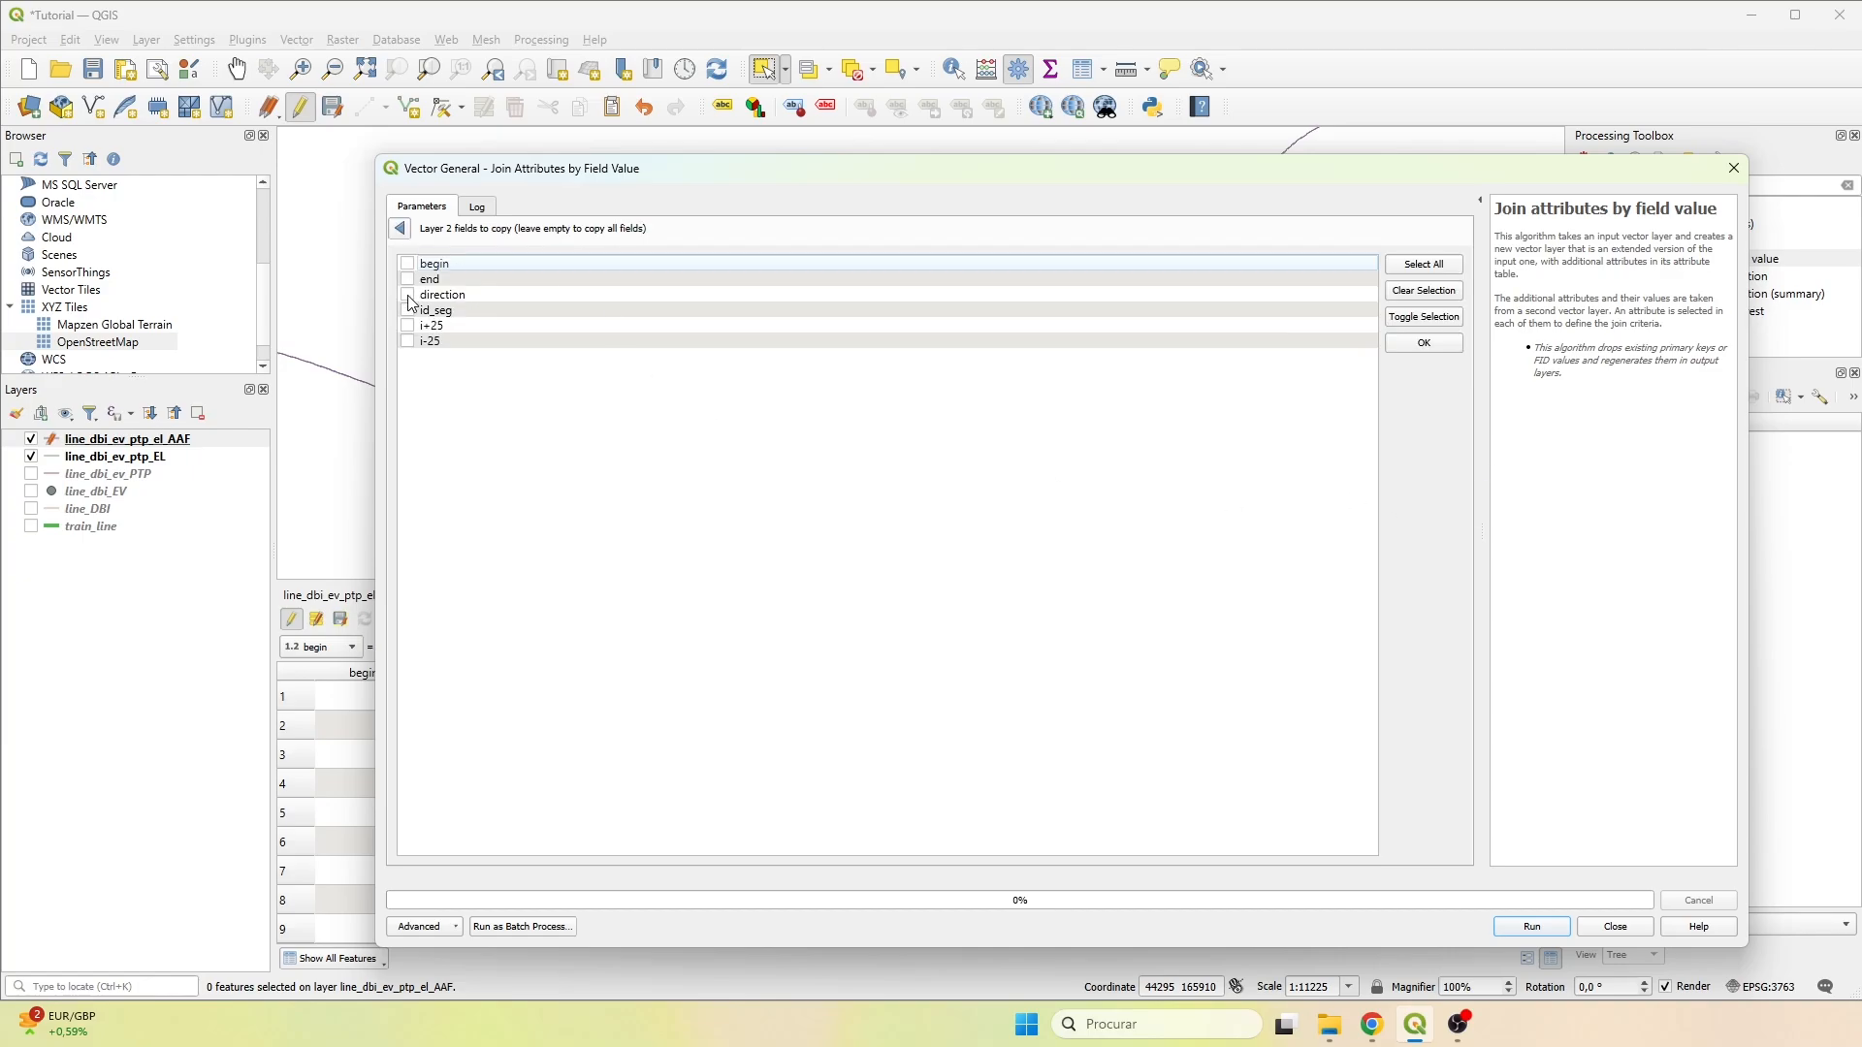
left_click(408, 296)
left_click(1416, 345)
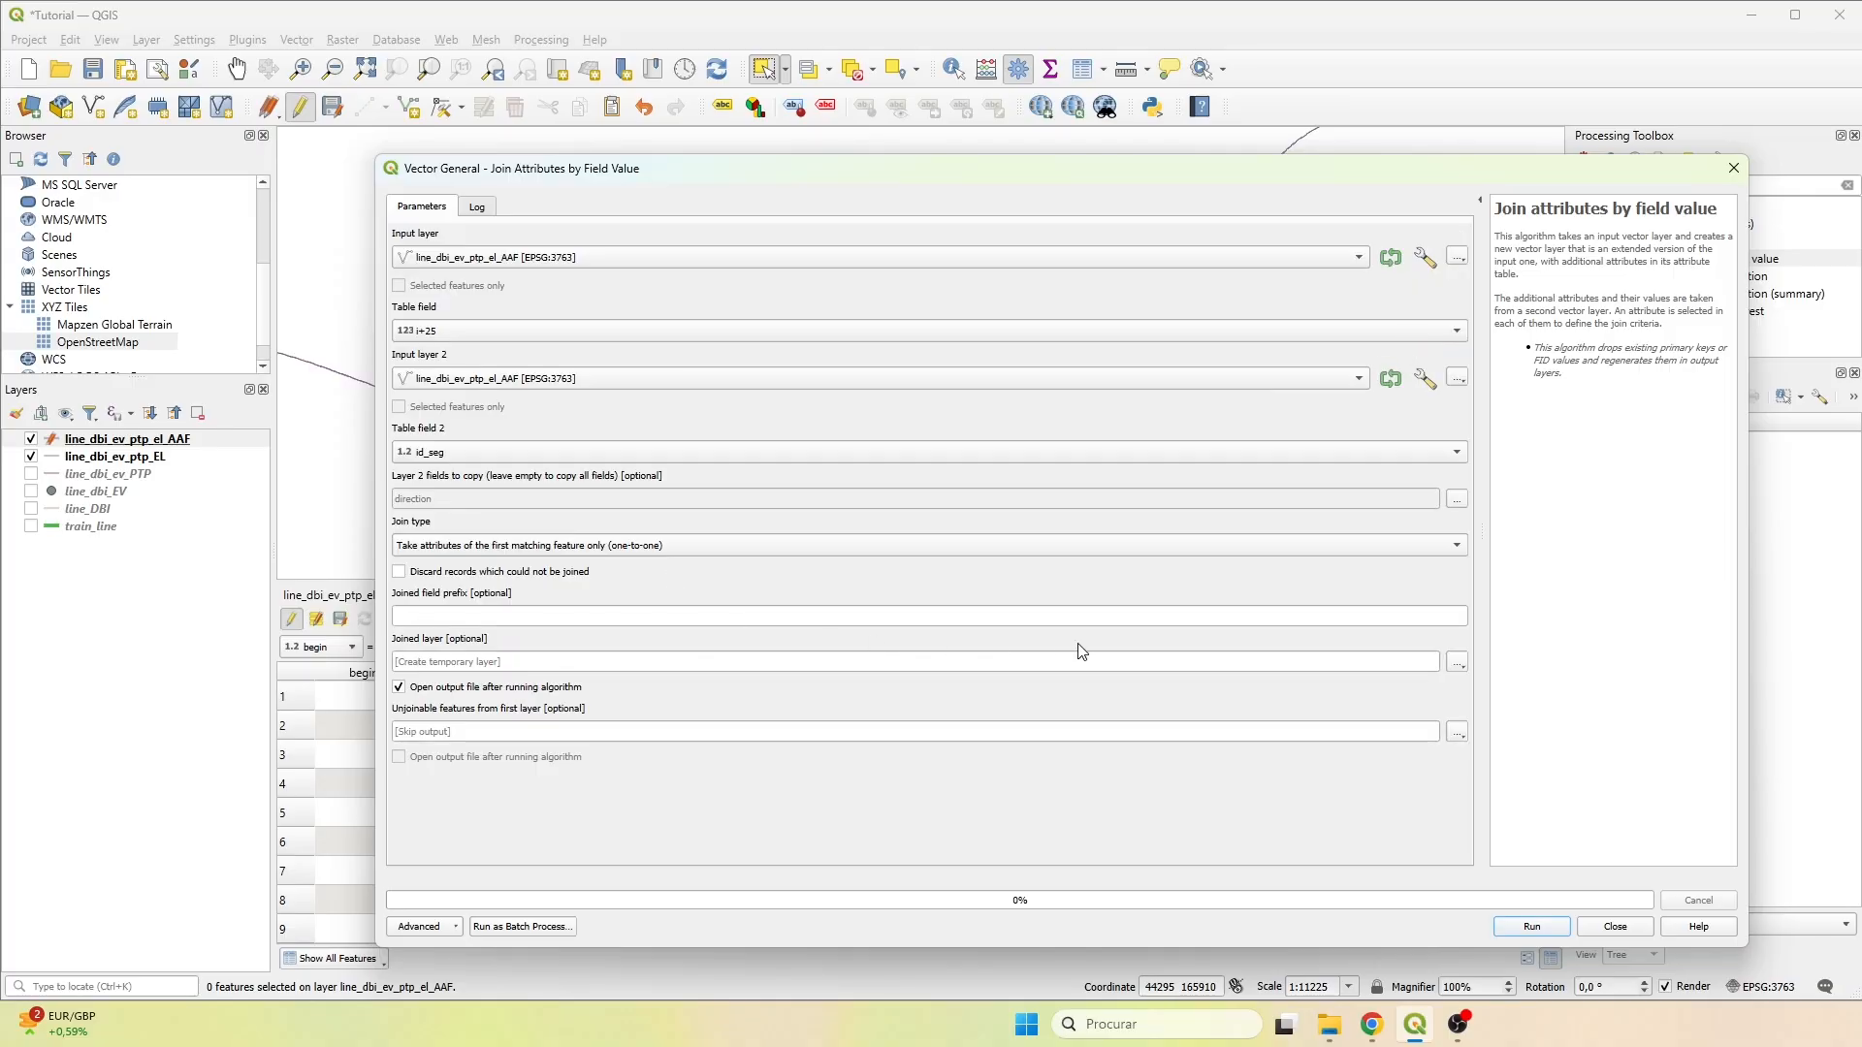
Set the joined field prefix to p25_ and the output to join_p25.shp in the Results folder, and run the join.
left_click(1346, 614)
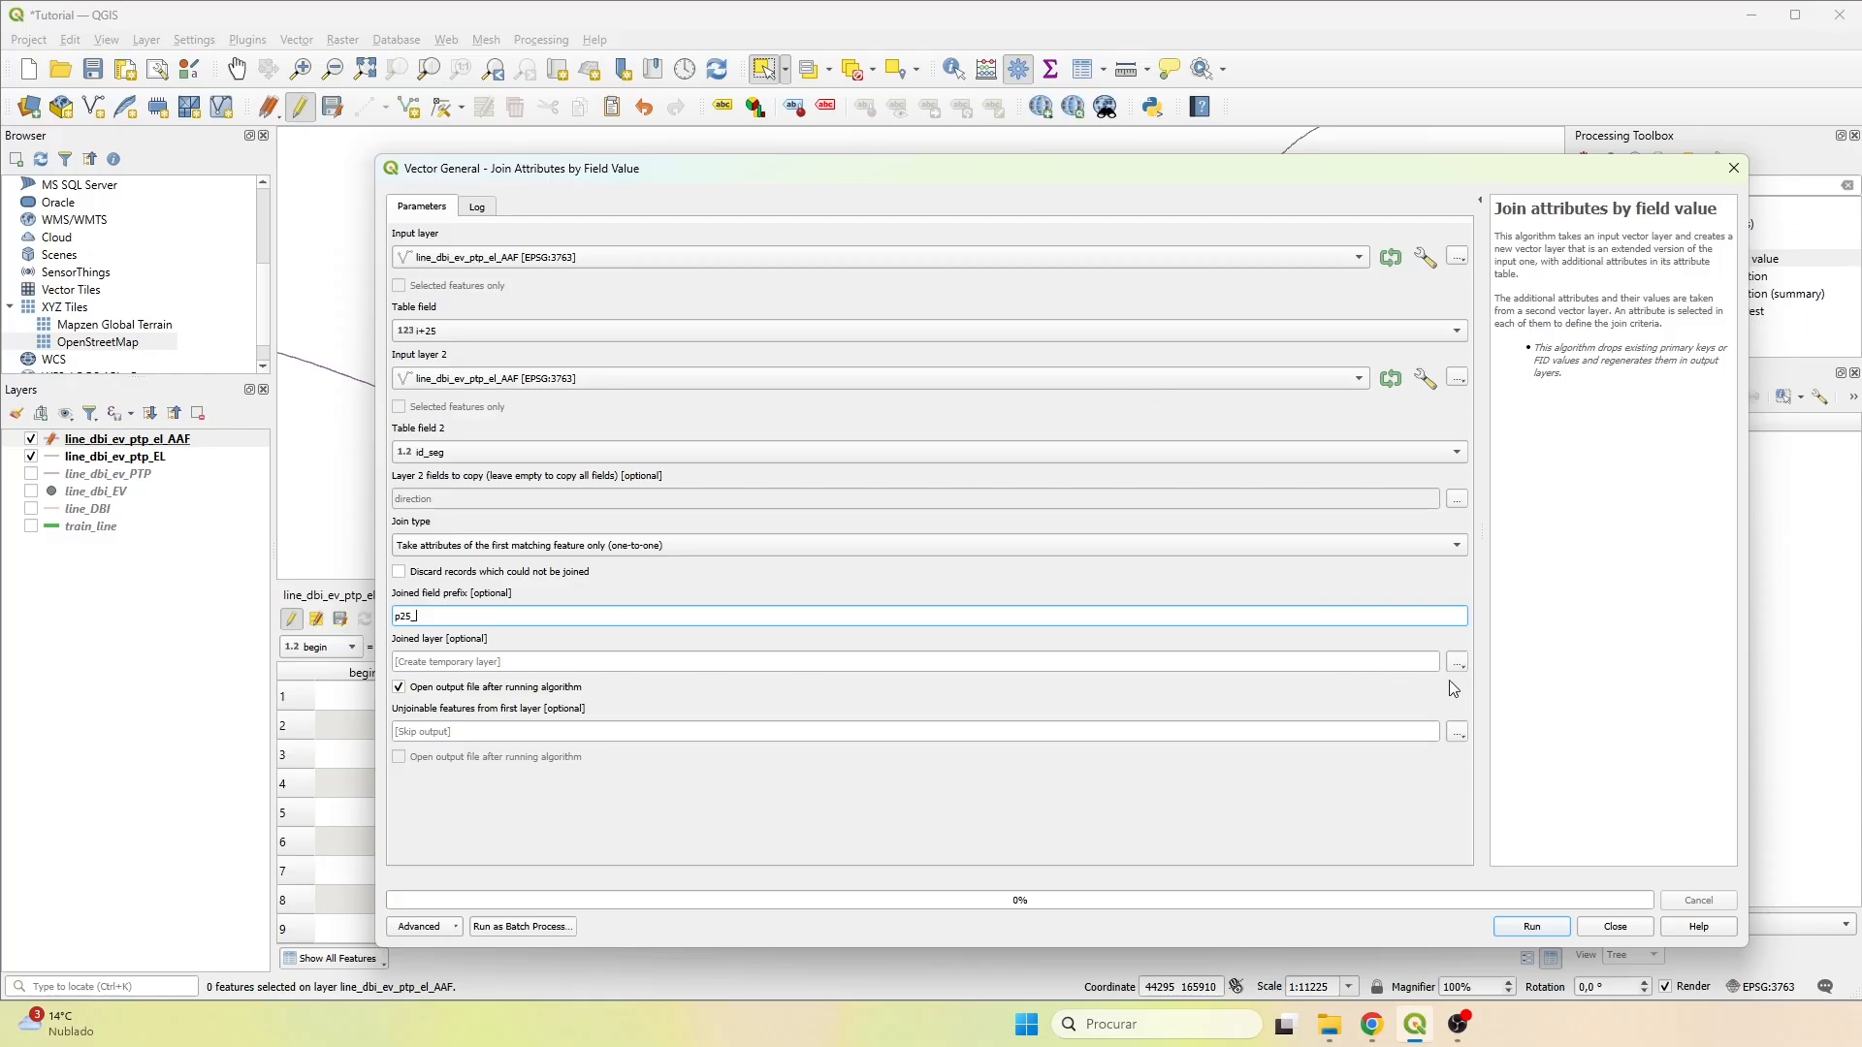
left_click(1462, 662)
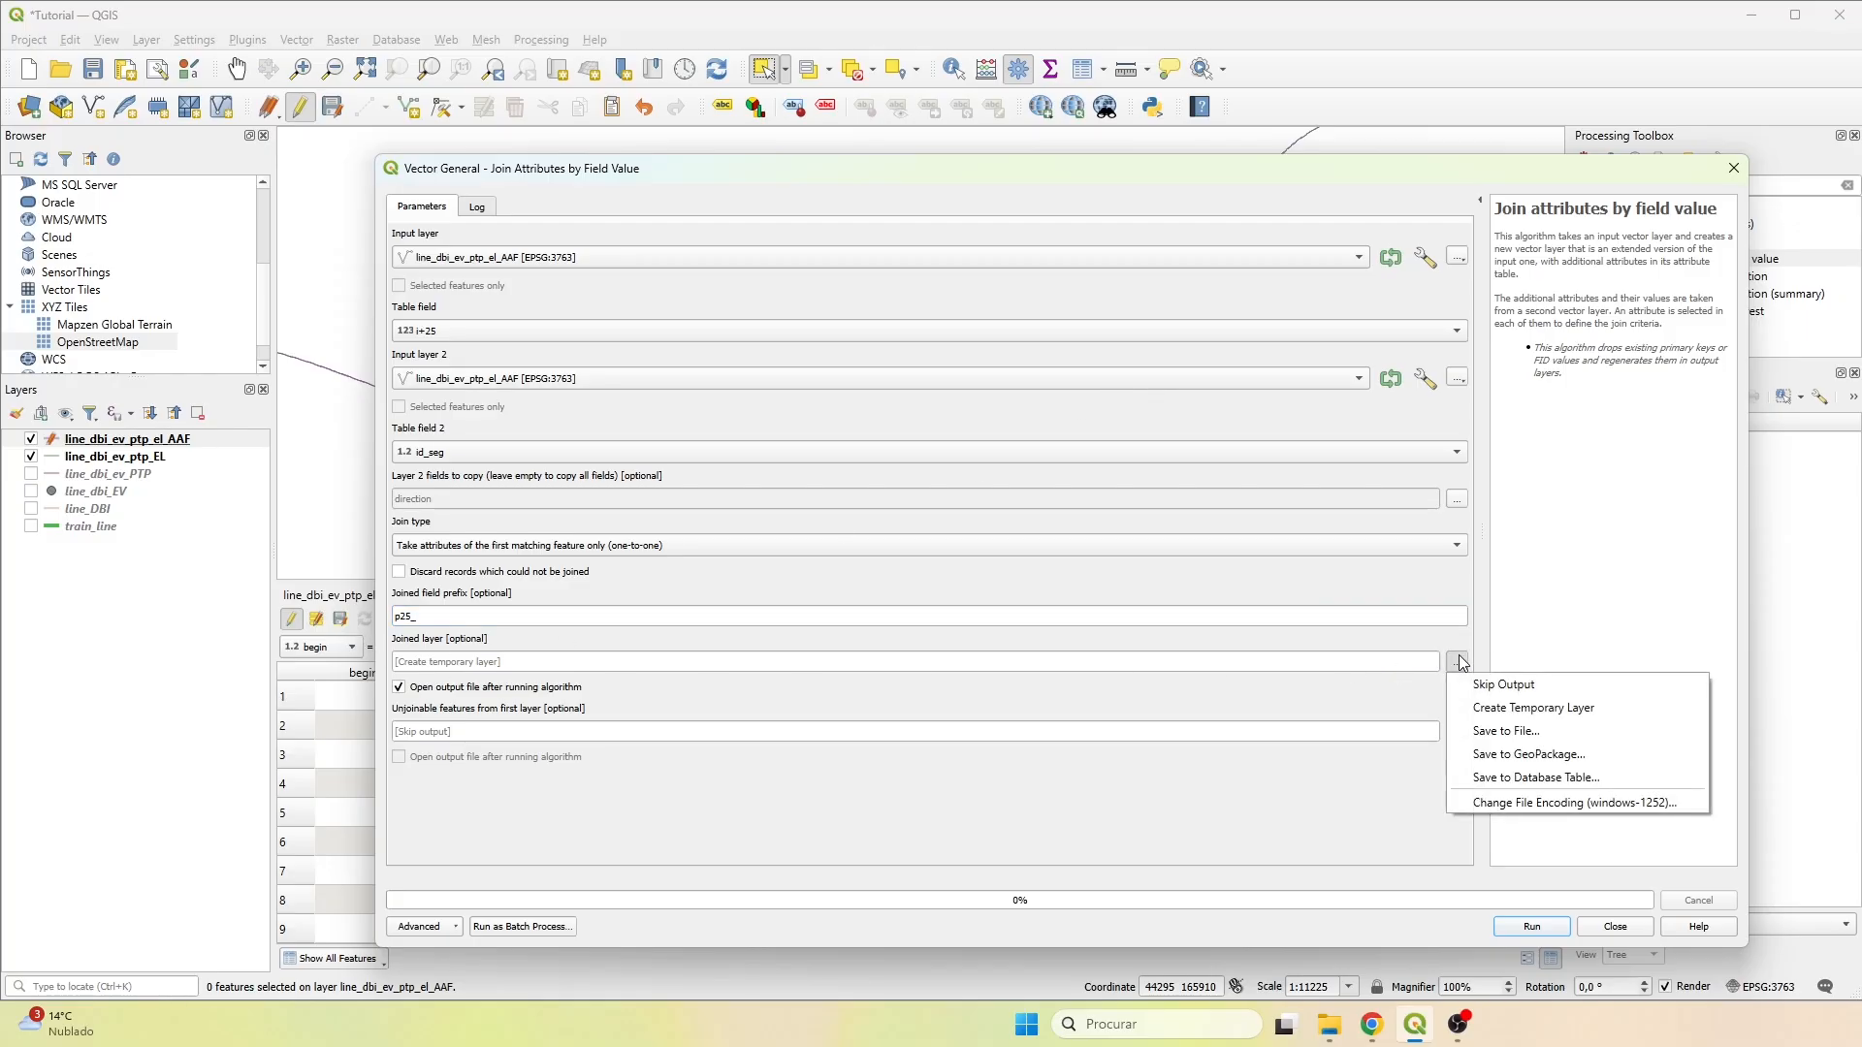
left_click(1495, 734)
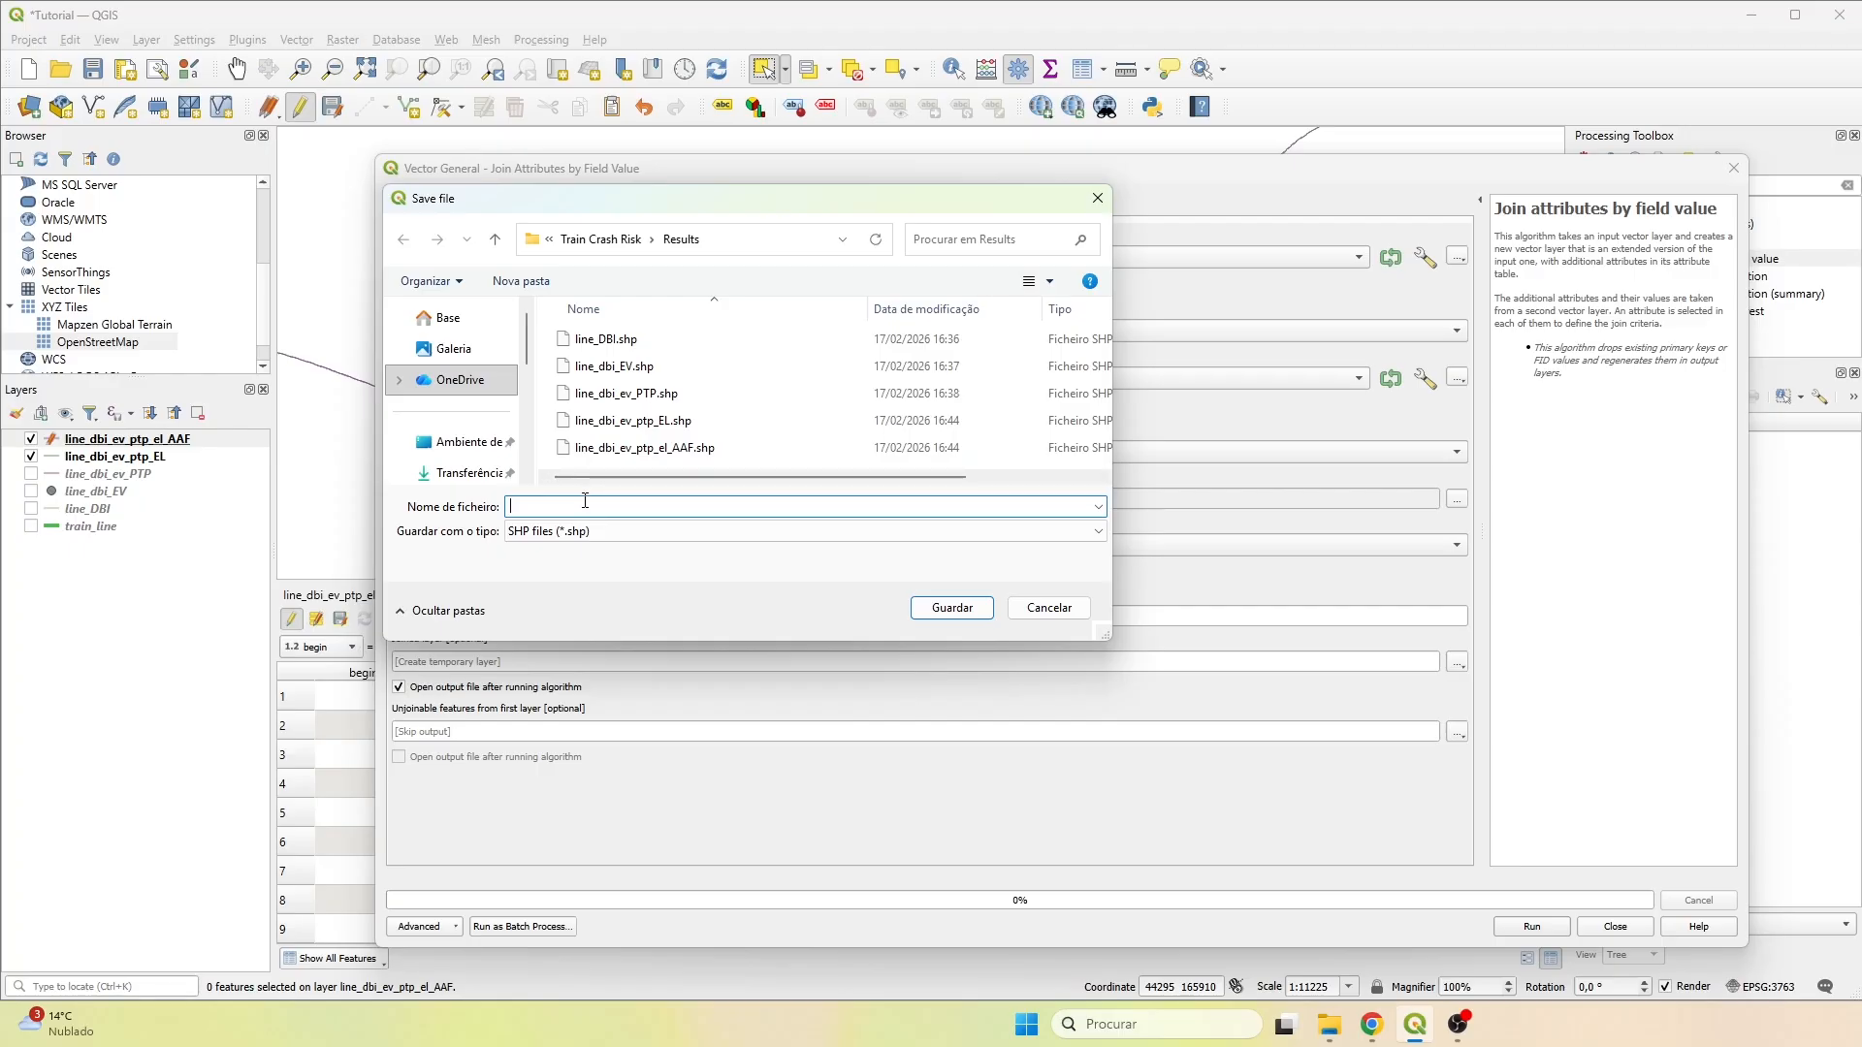
type("join_p25")
left_click(980, 609)
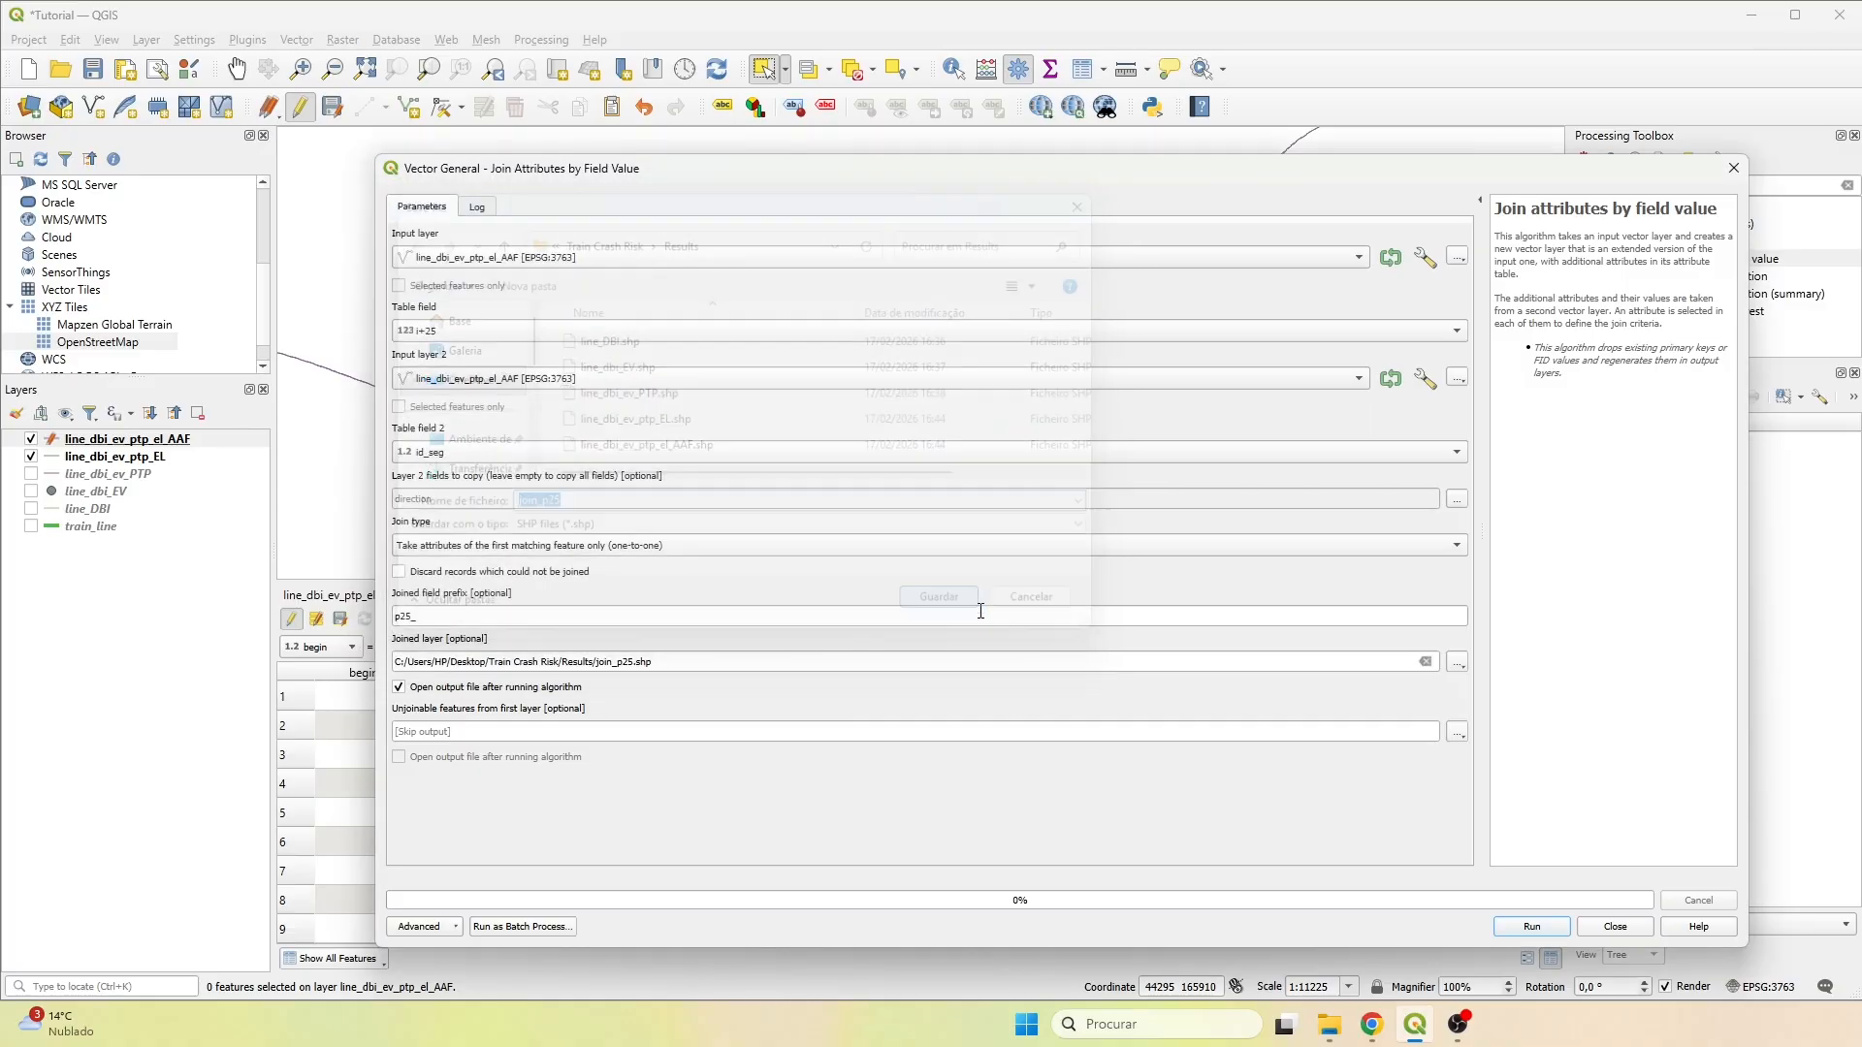
left_click(1537, 929)
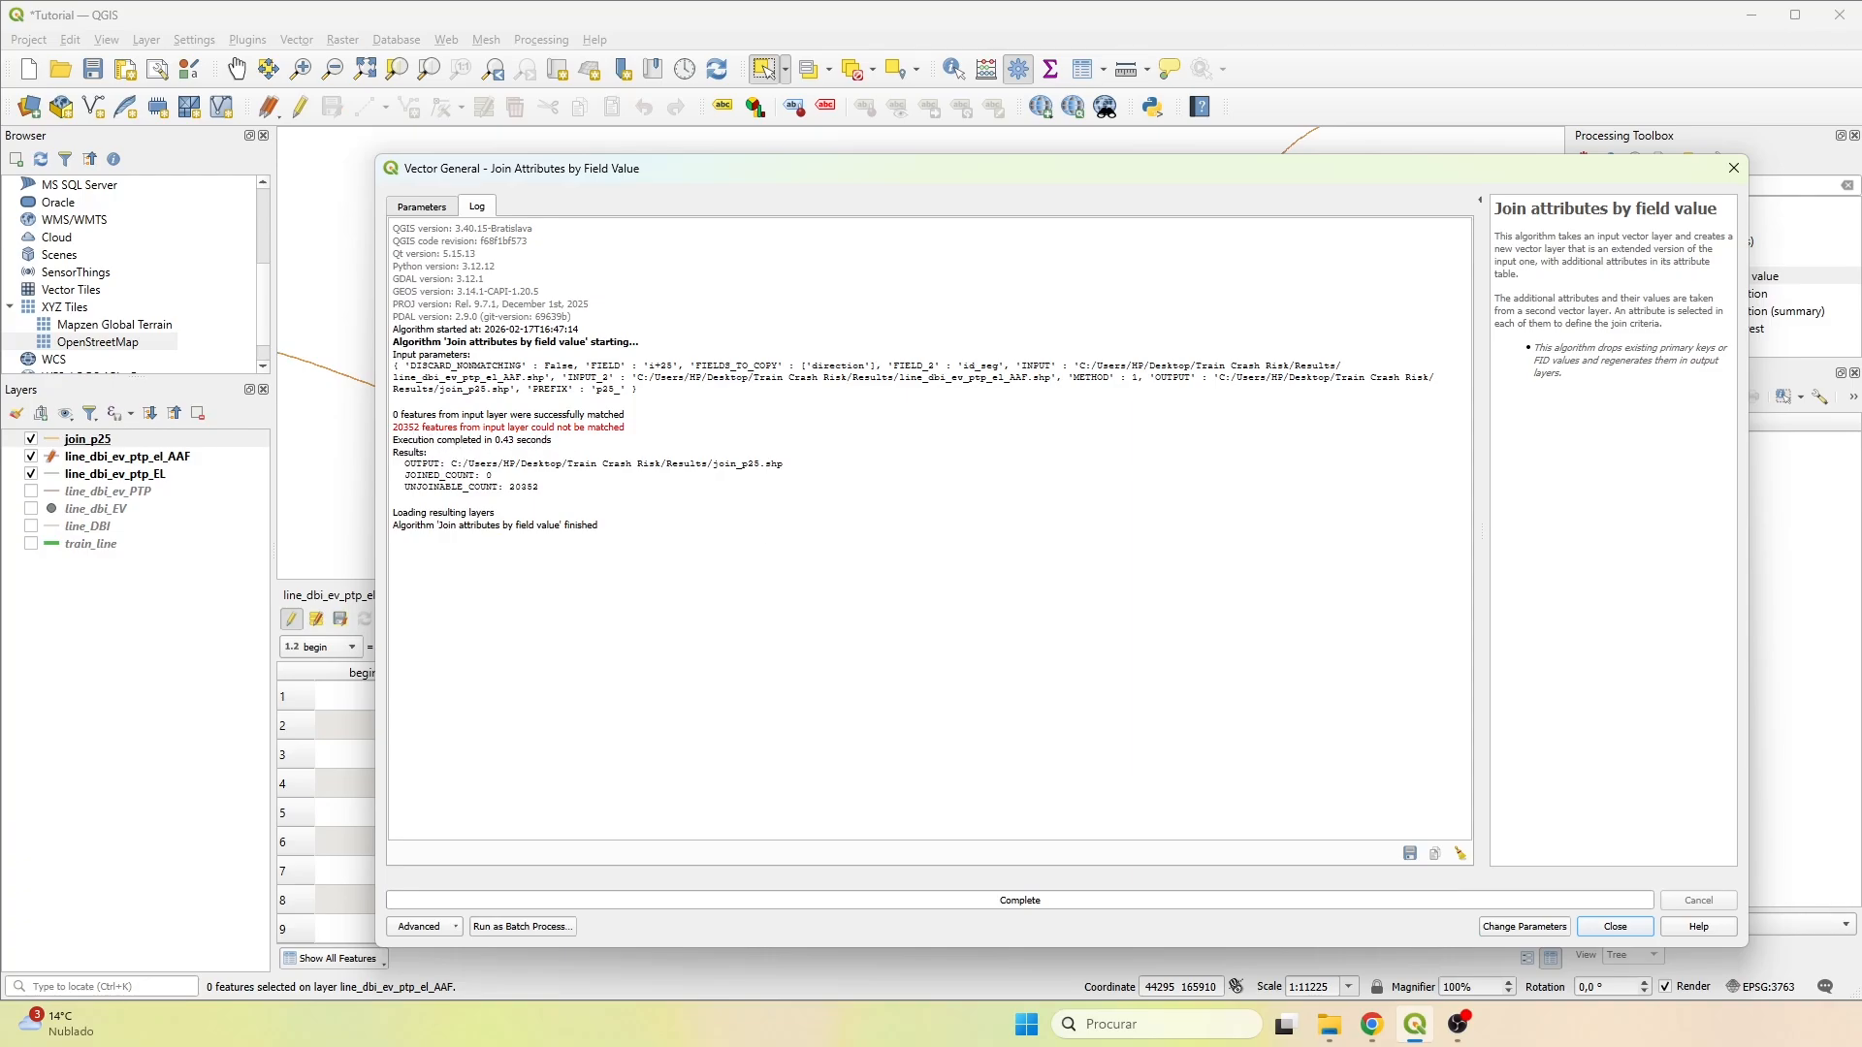
left_click(1616, 927)
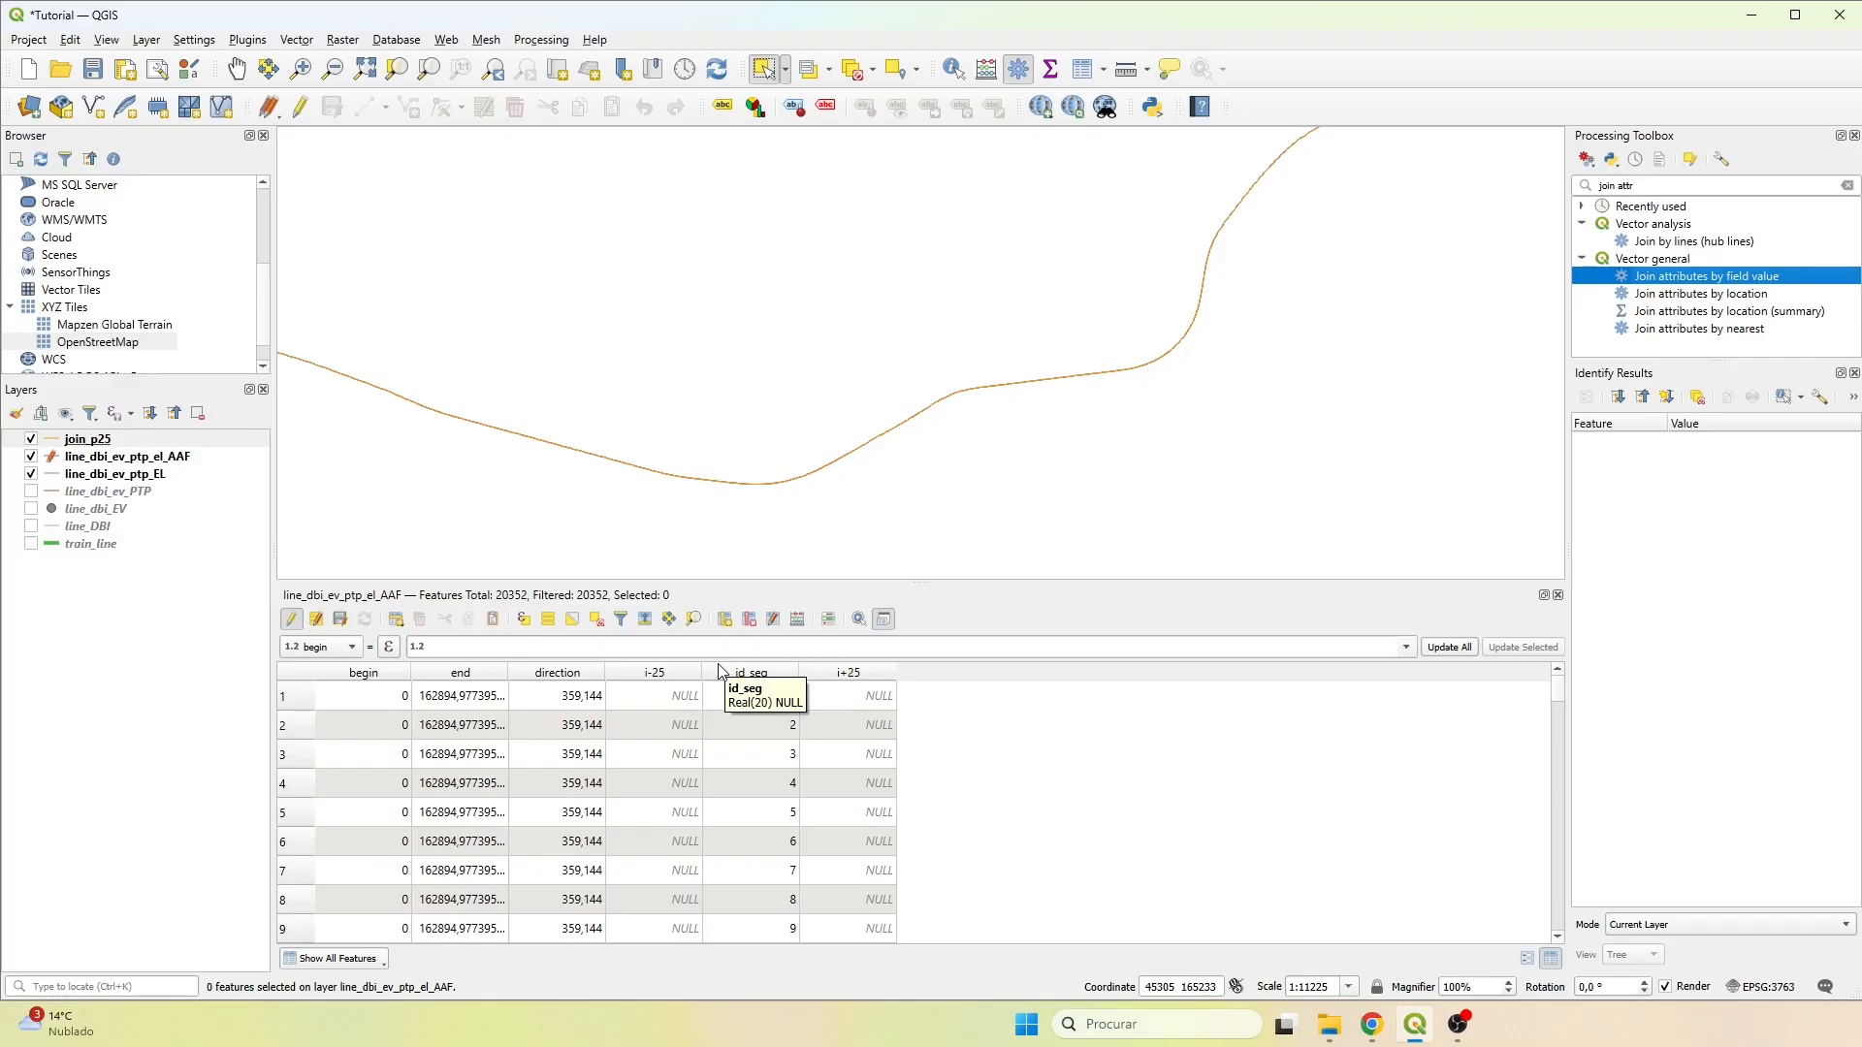
Add a 32-bit integer field of length 10 named id_segm to the line_dbi_ev_ptp_el_AAF table.
left_click(726, 622)
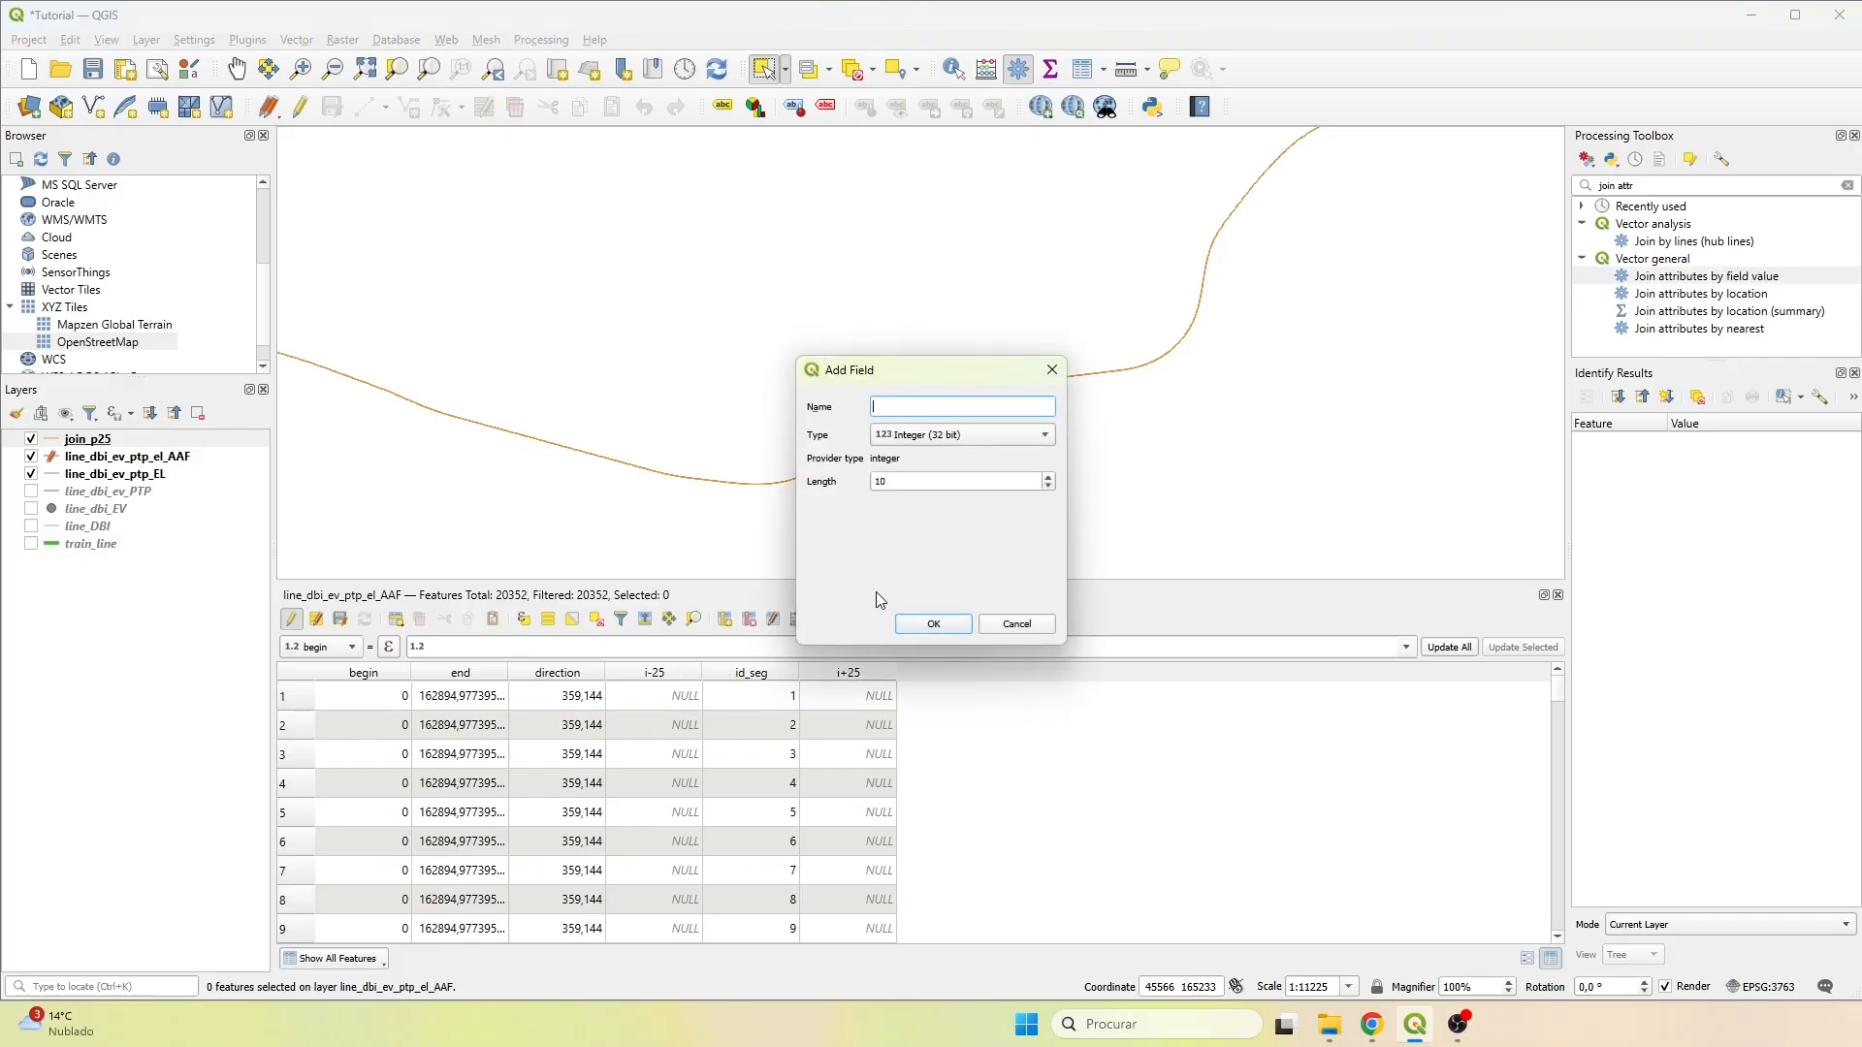
type("id_segm")
left_click(943, 625)
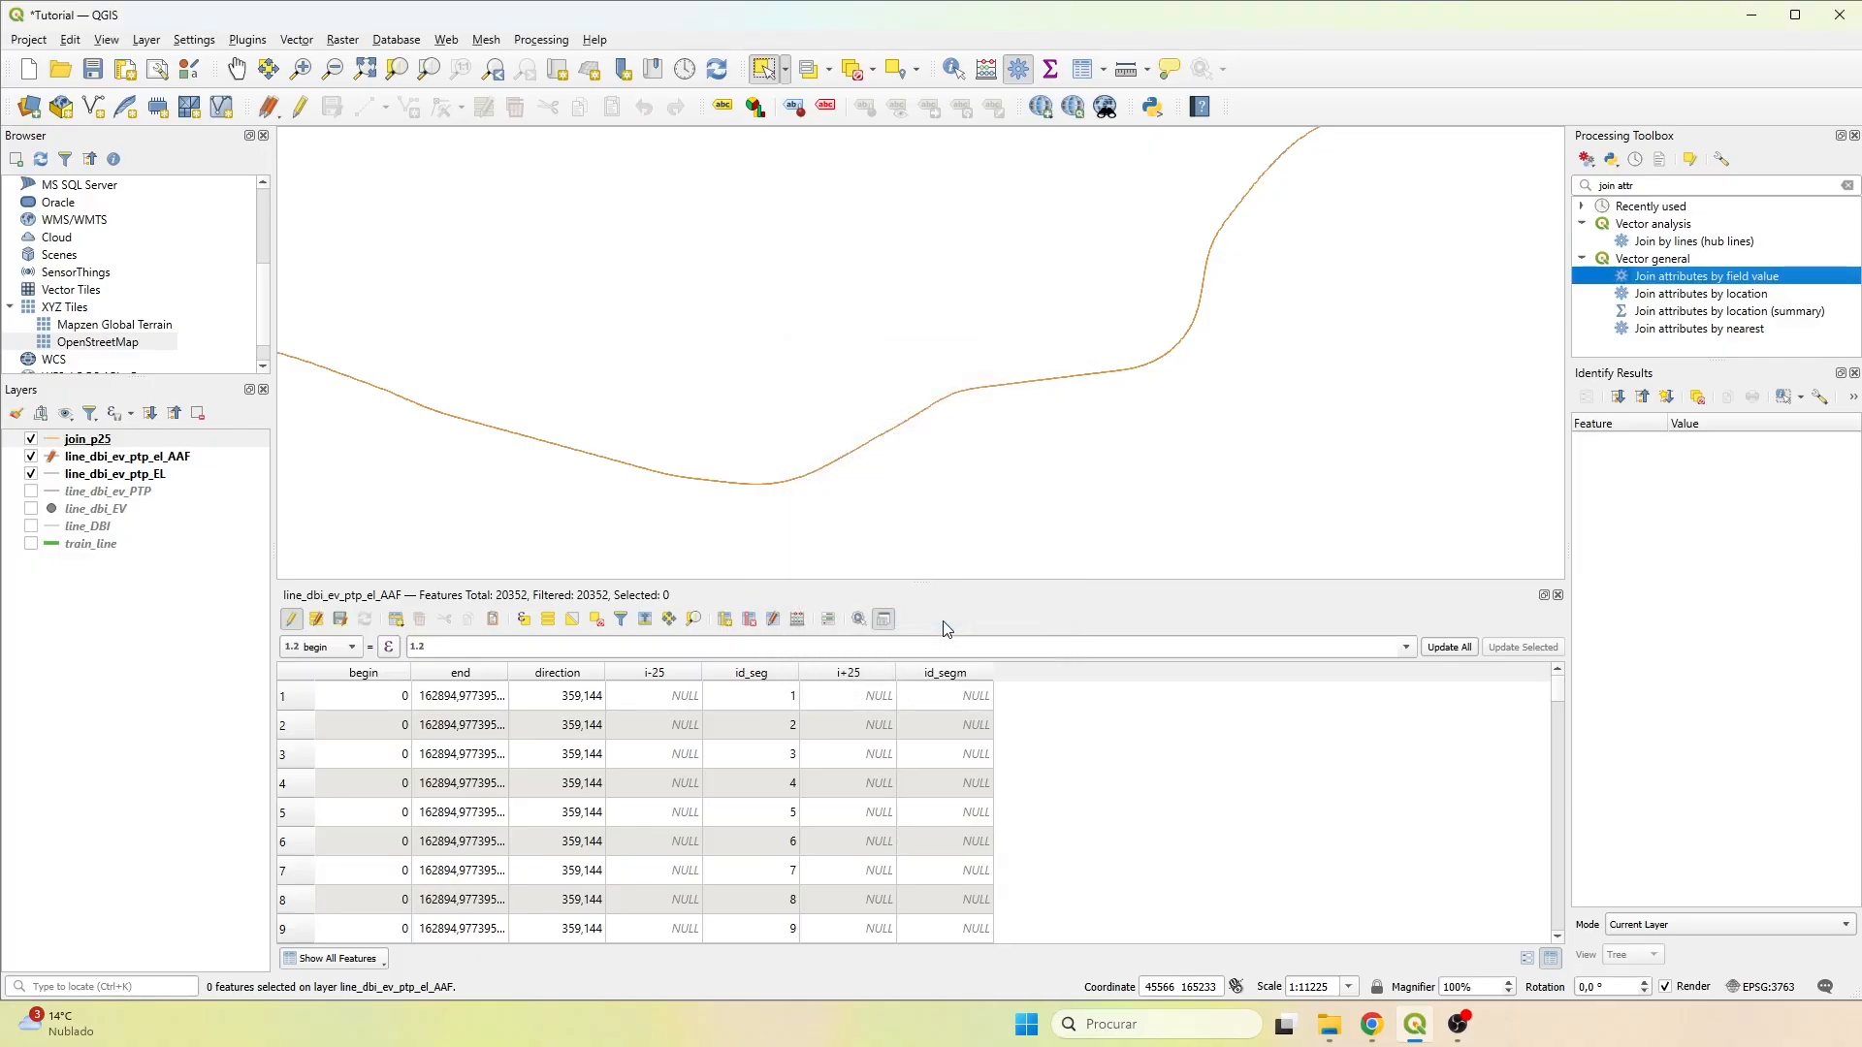
Fill the existing id_segm field with the values of "id_seg" using the Field Calculator.
left_click(797, 621)
left_click(569, 301)
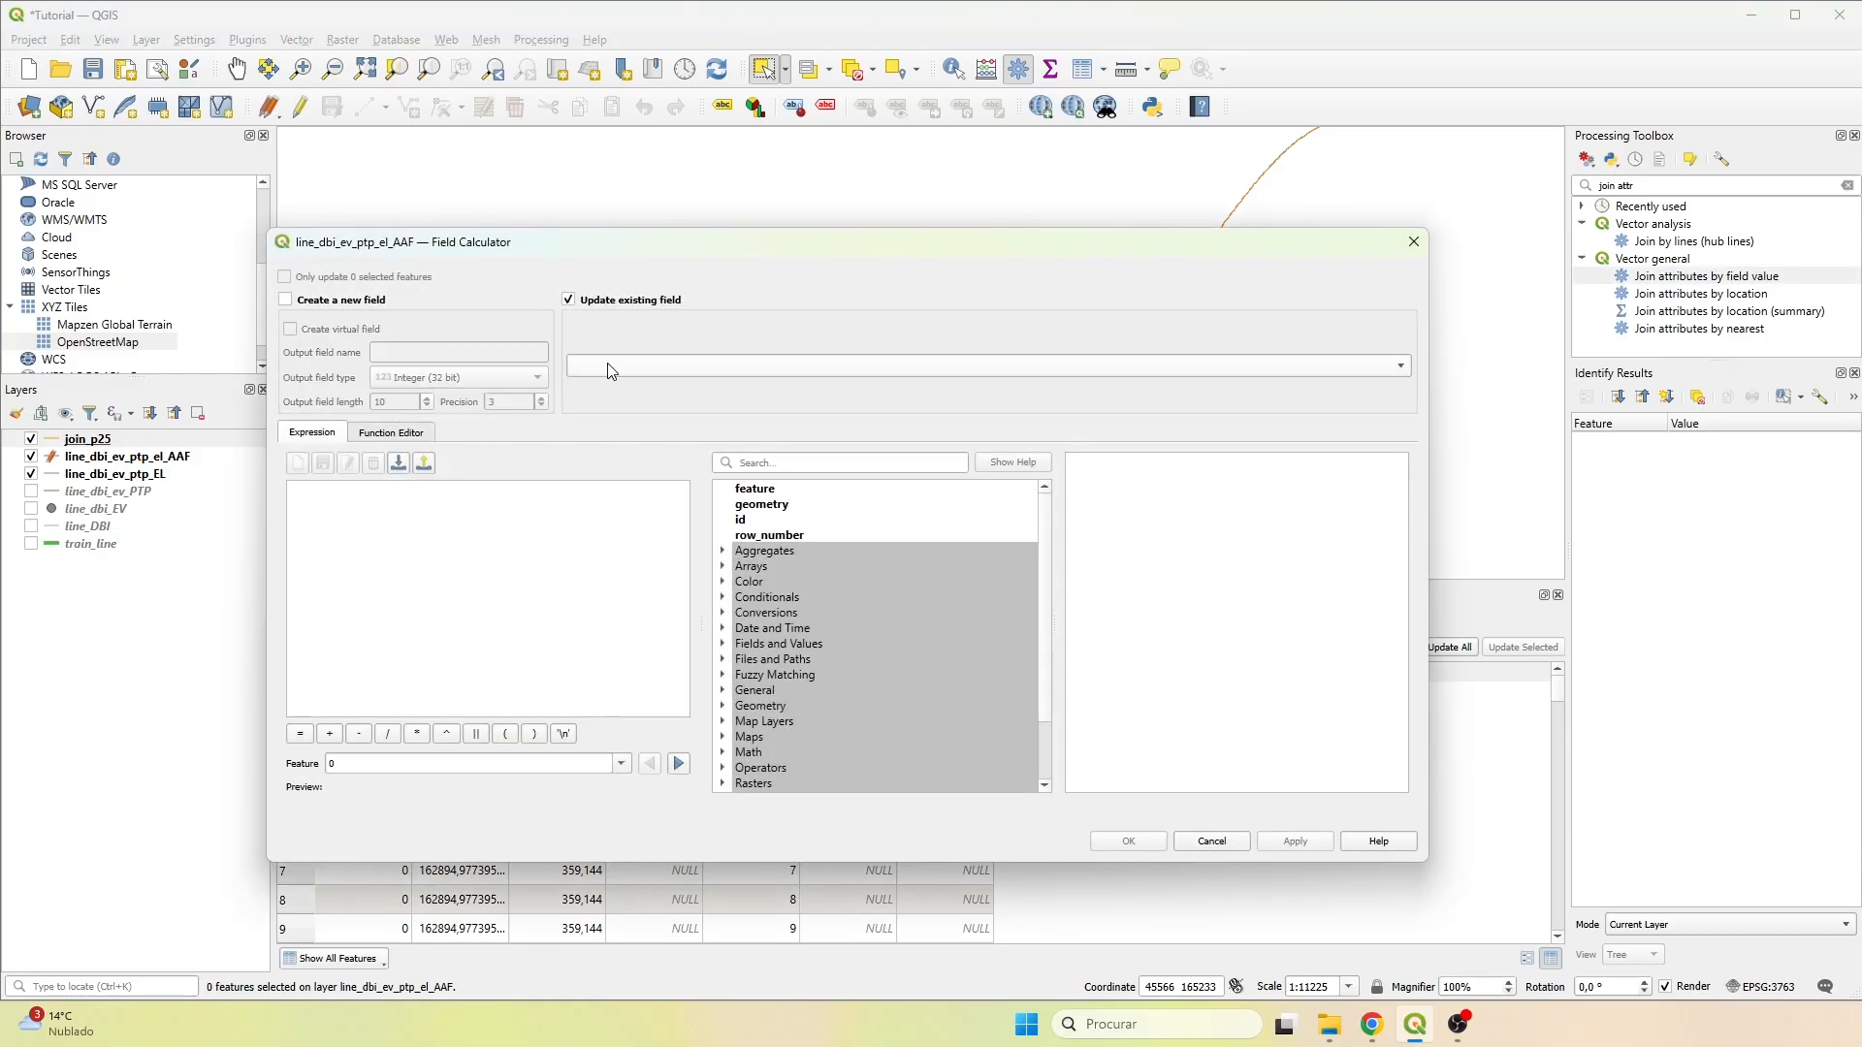
left_click(611, 369)
left_click(606, 484)
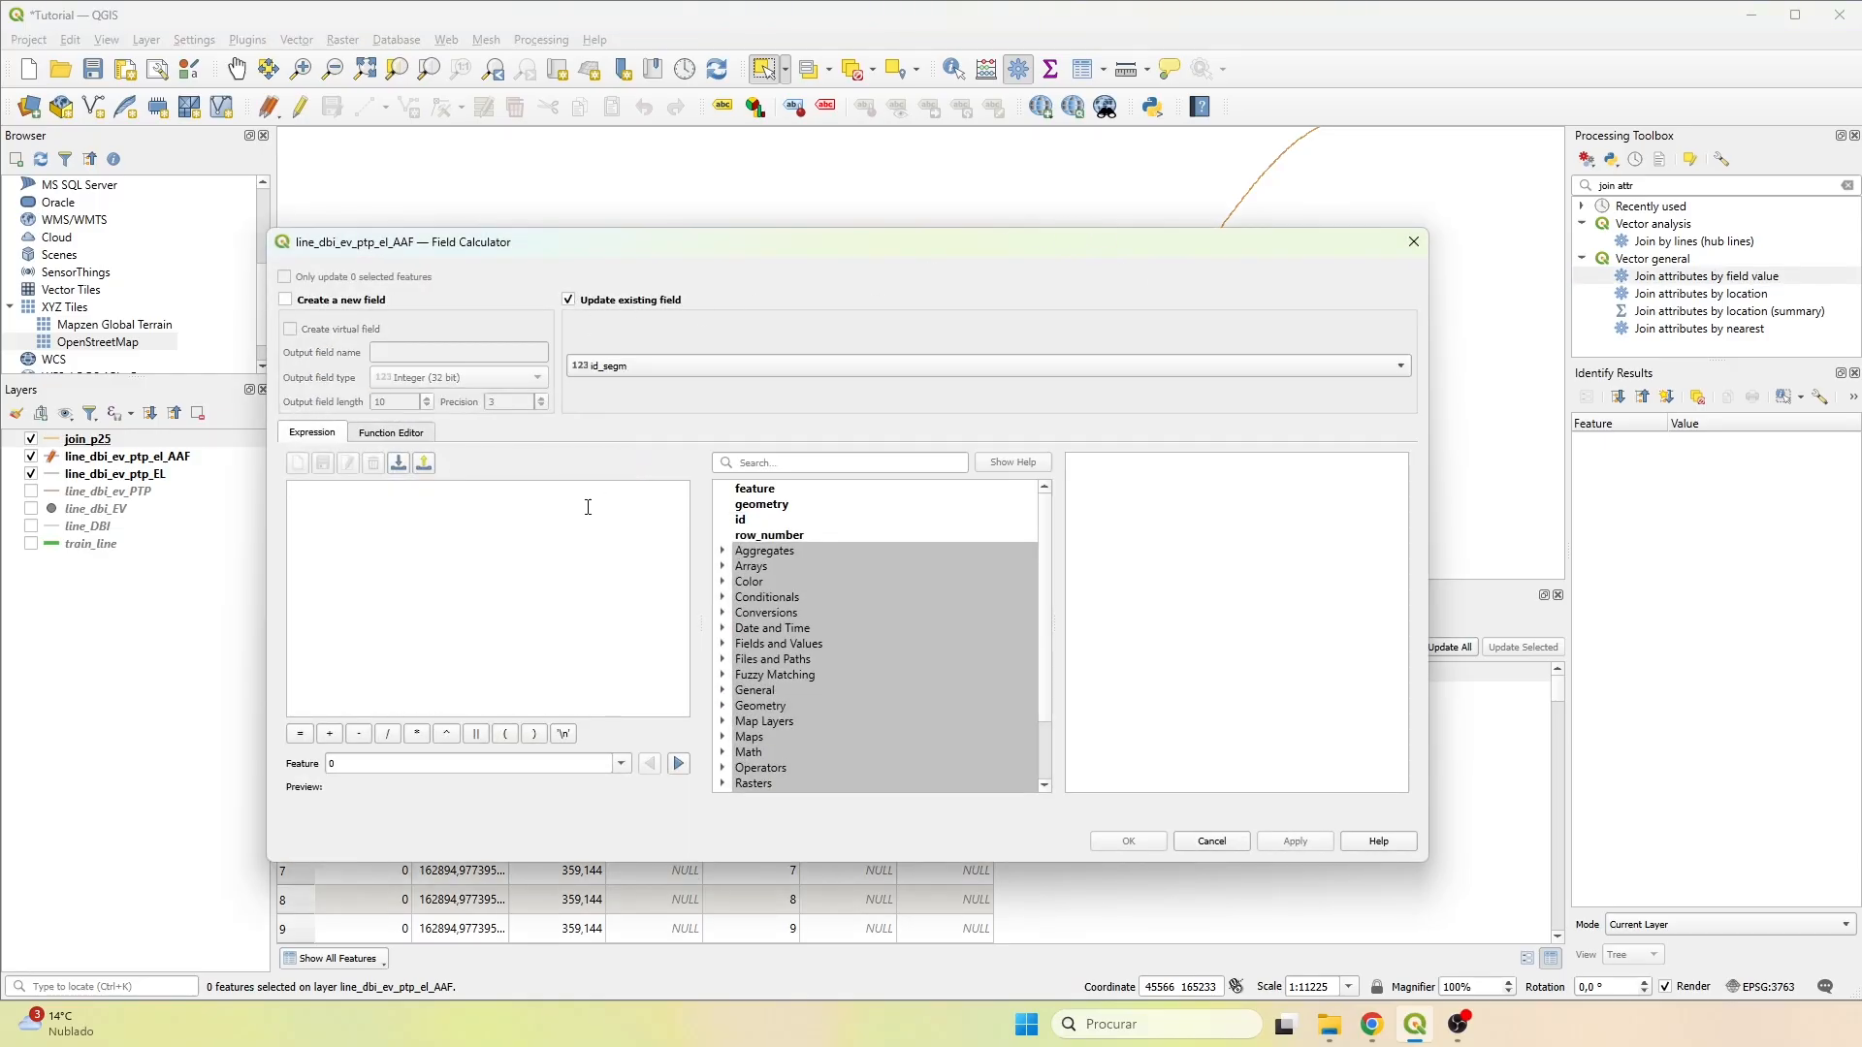
left_click(588, 507)
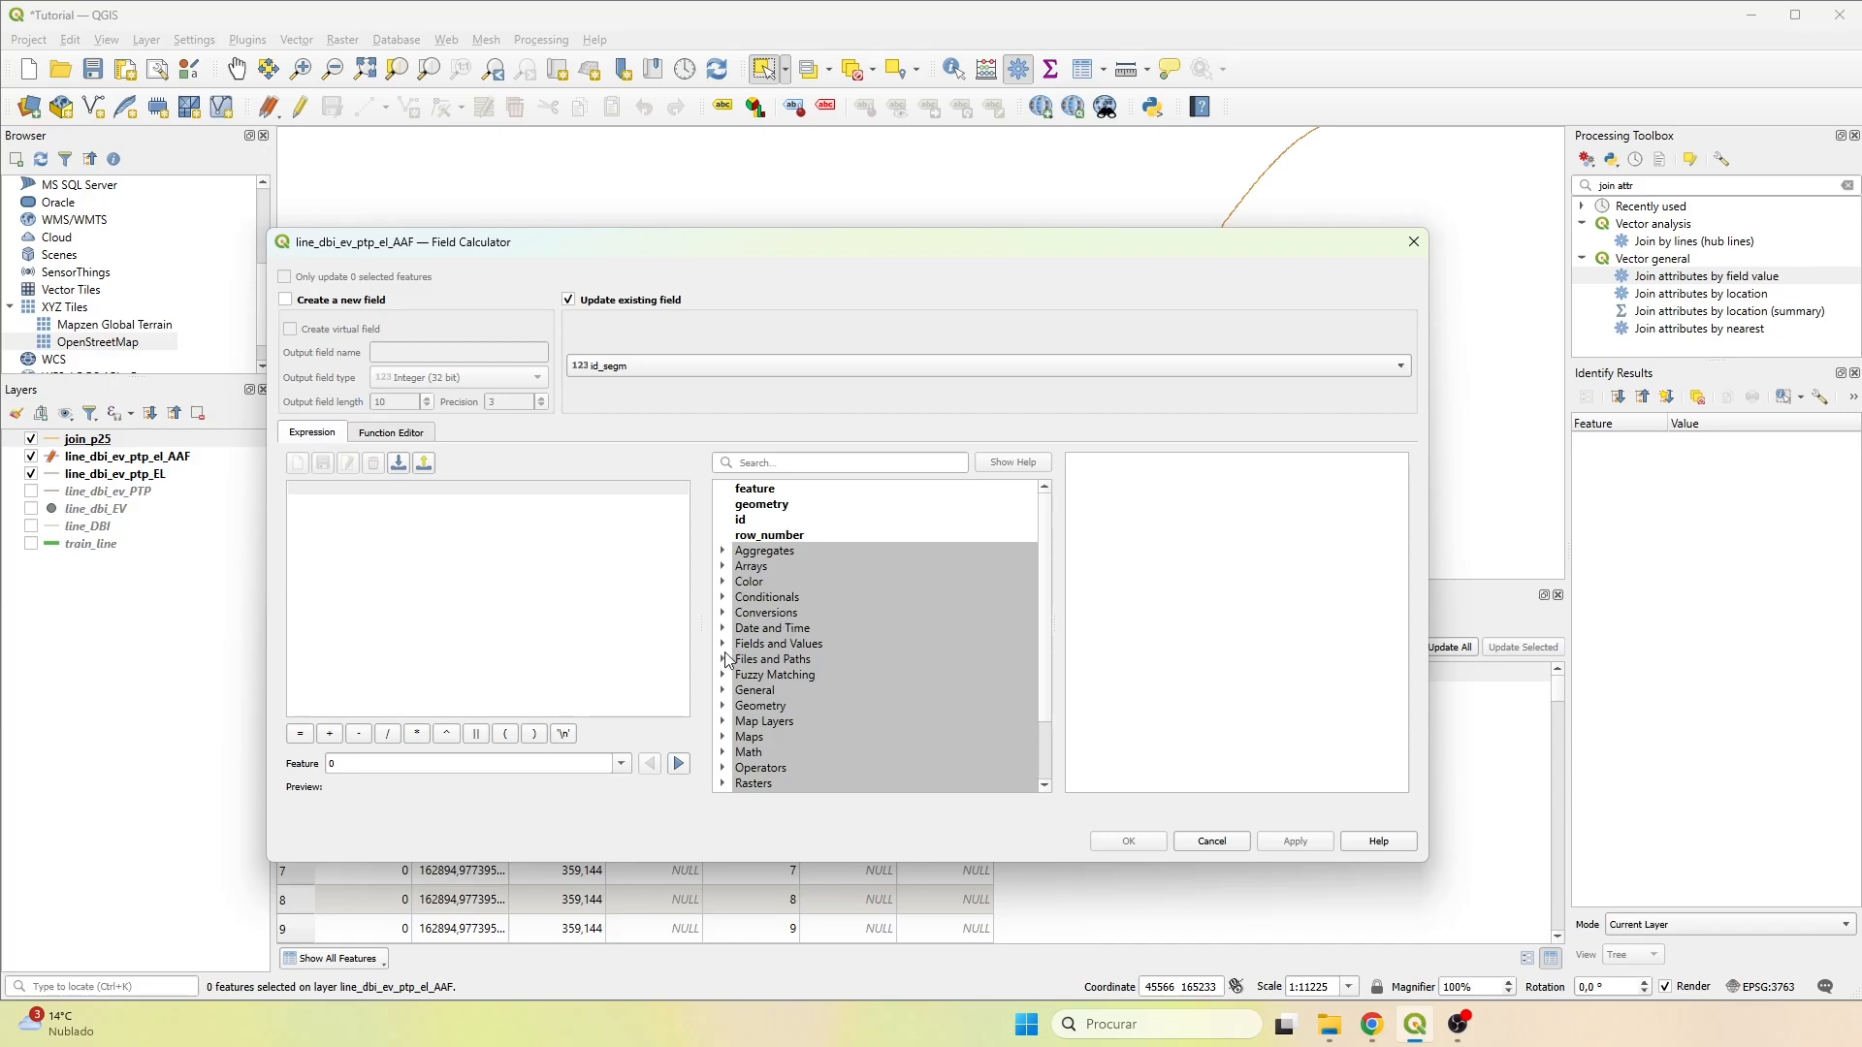
left_click(800, 648)
left_click(722, 648)
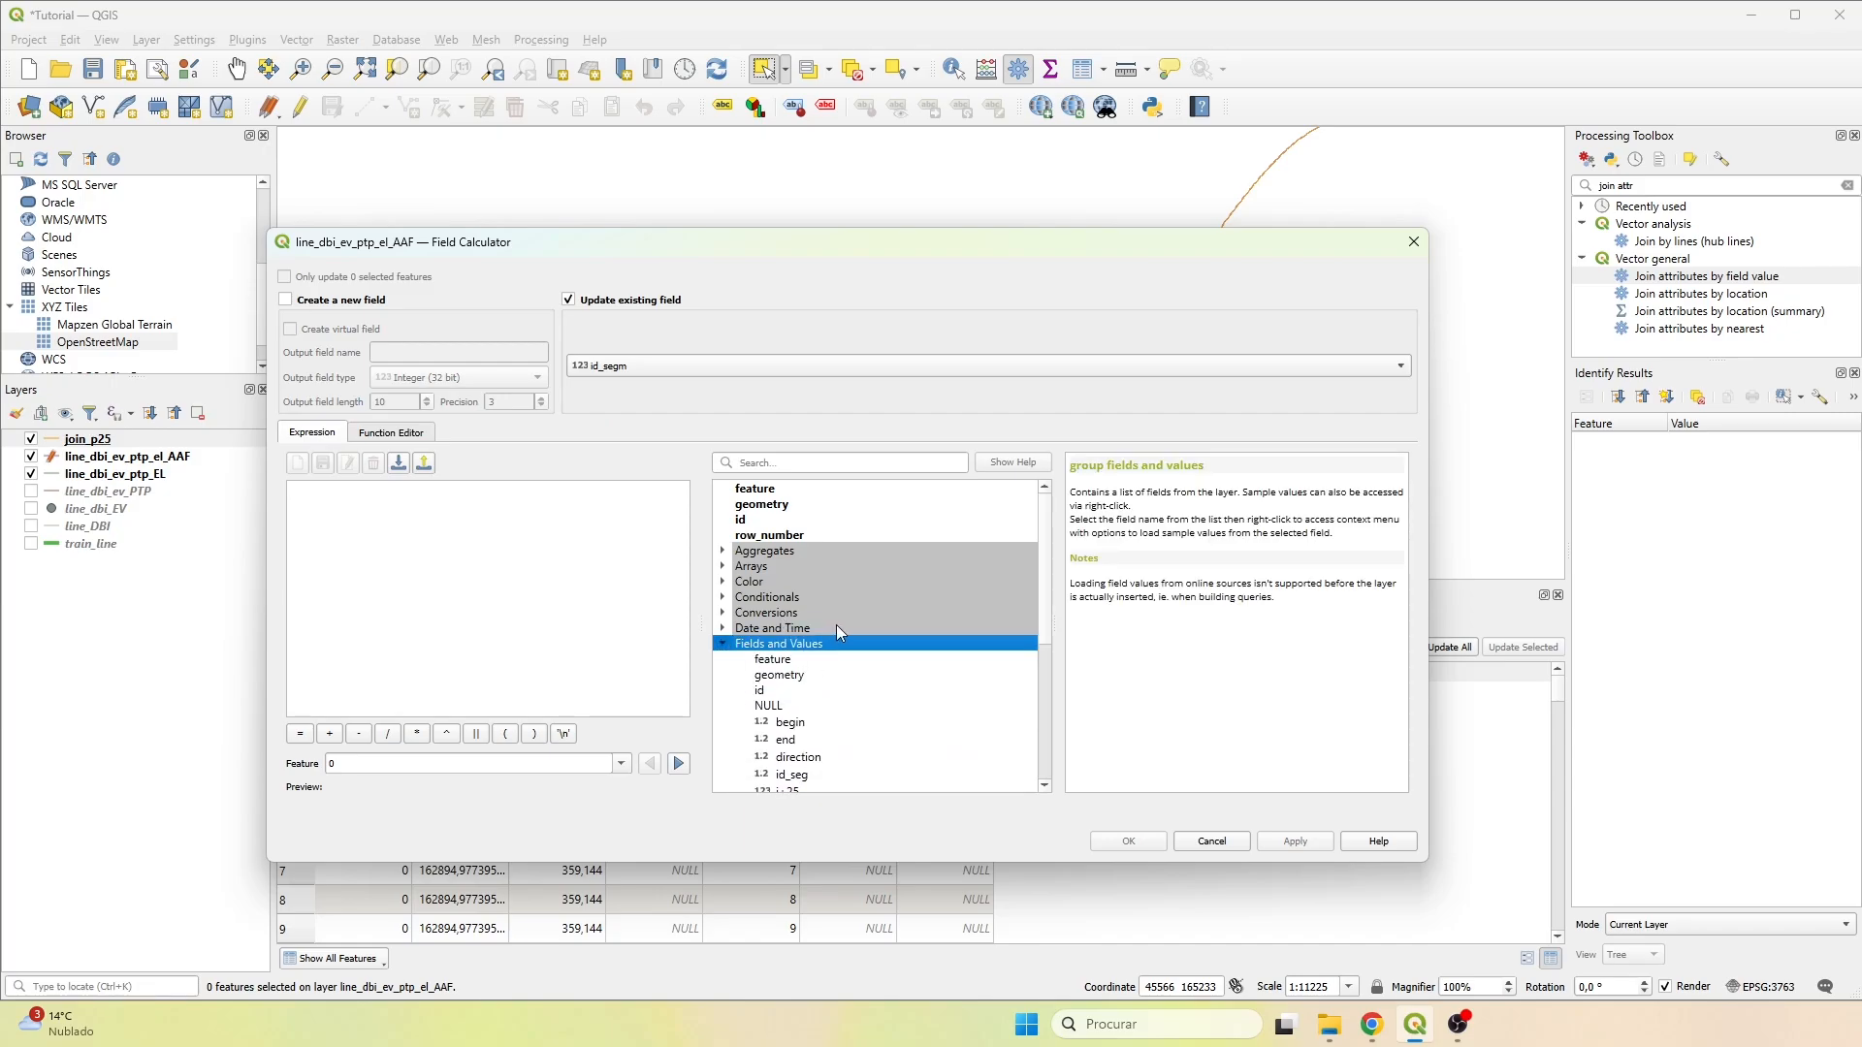
scroll(836, 625, "down", 2)
scroll(967, 668, "down", 1)
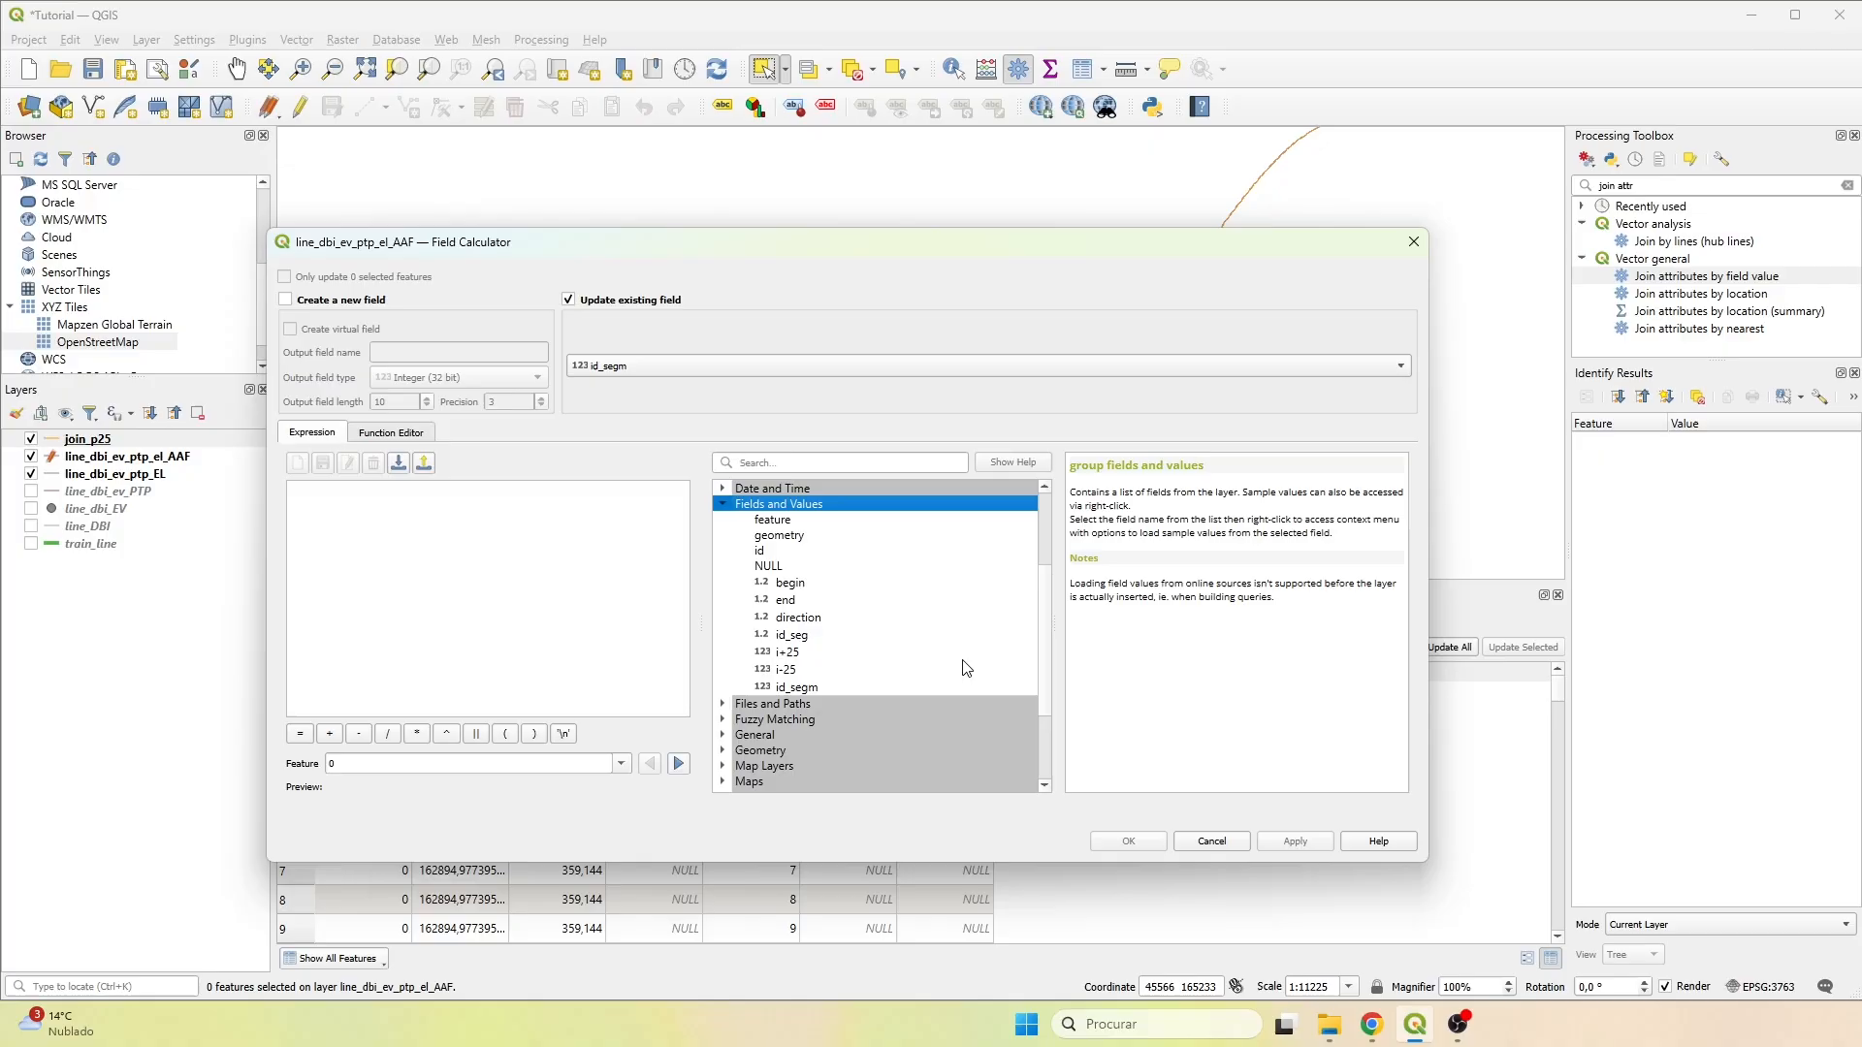
double_click(791, 635)
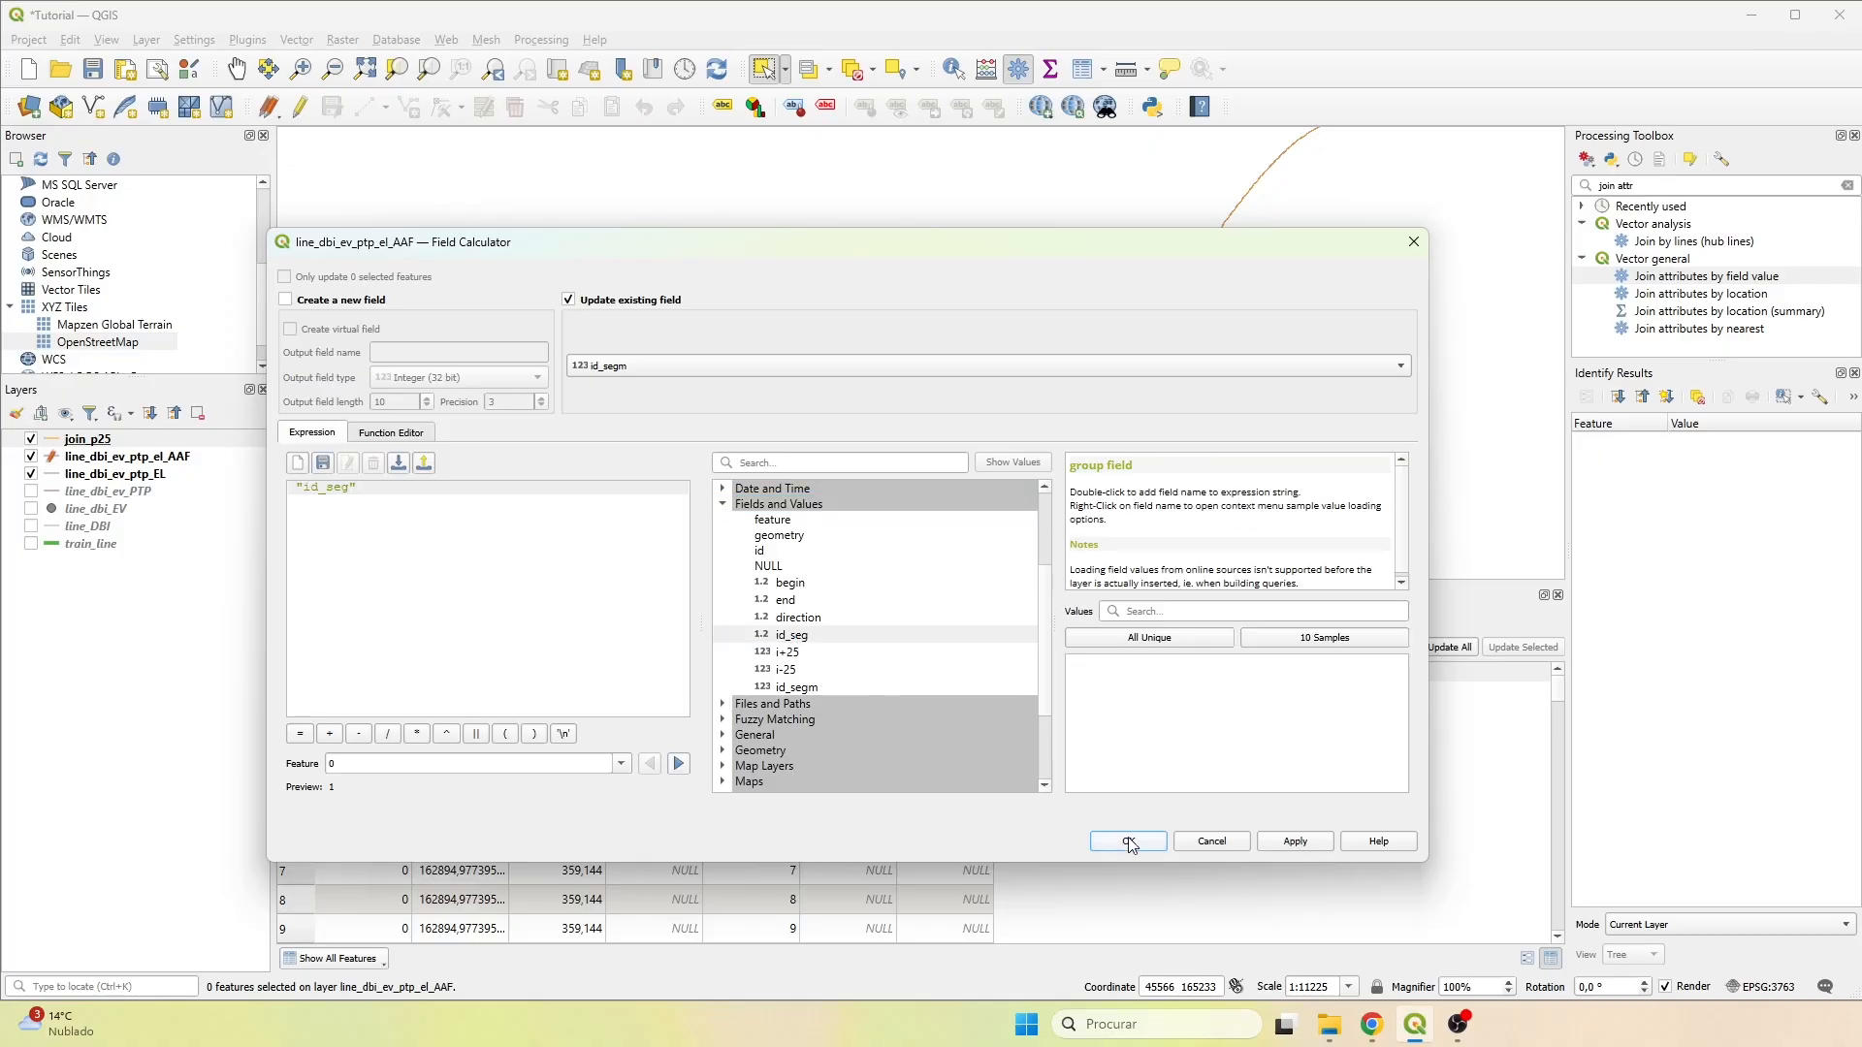
left_click(1128, 841)
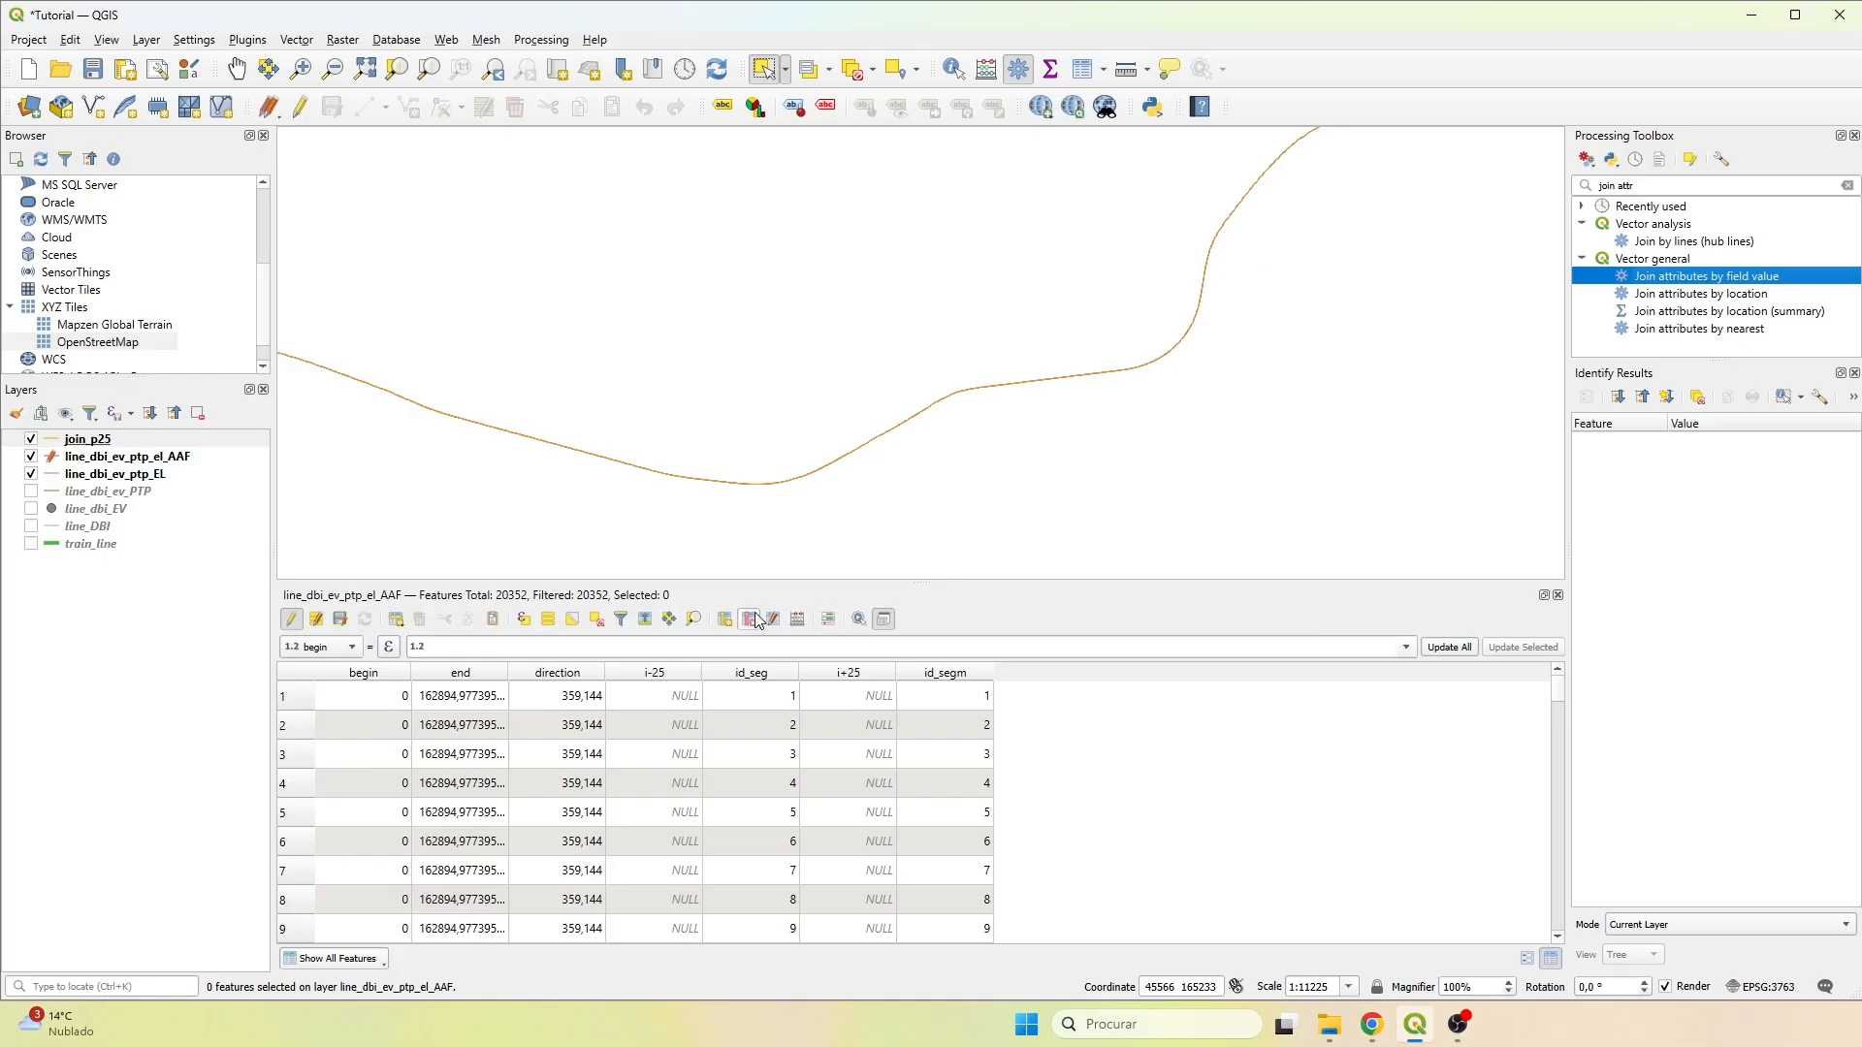
Delete the id_seg field from the line_dbi_ev_ptp_el_AAF table.
left_click(755, 619)
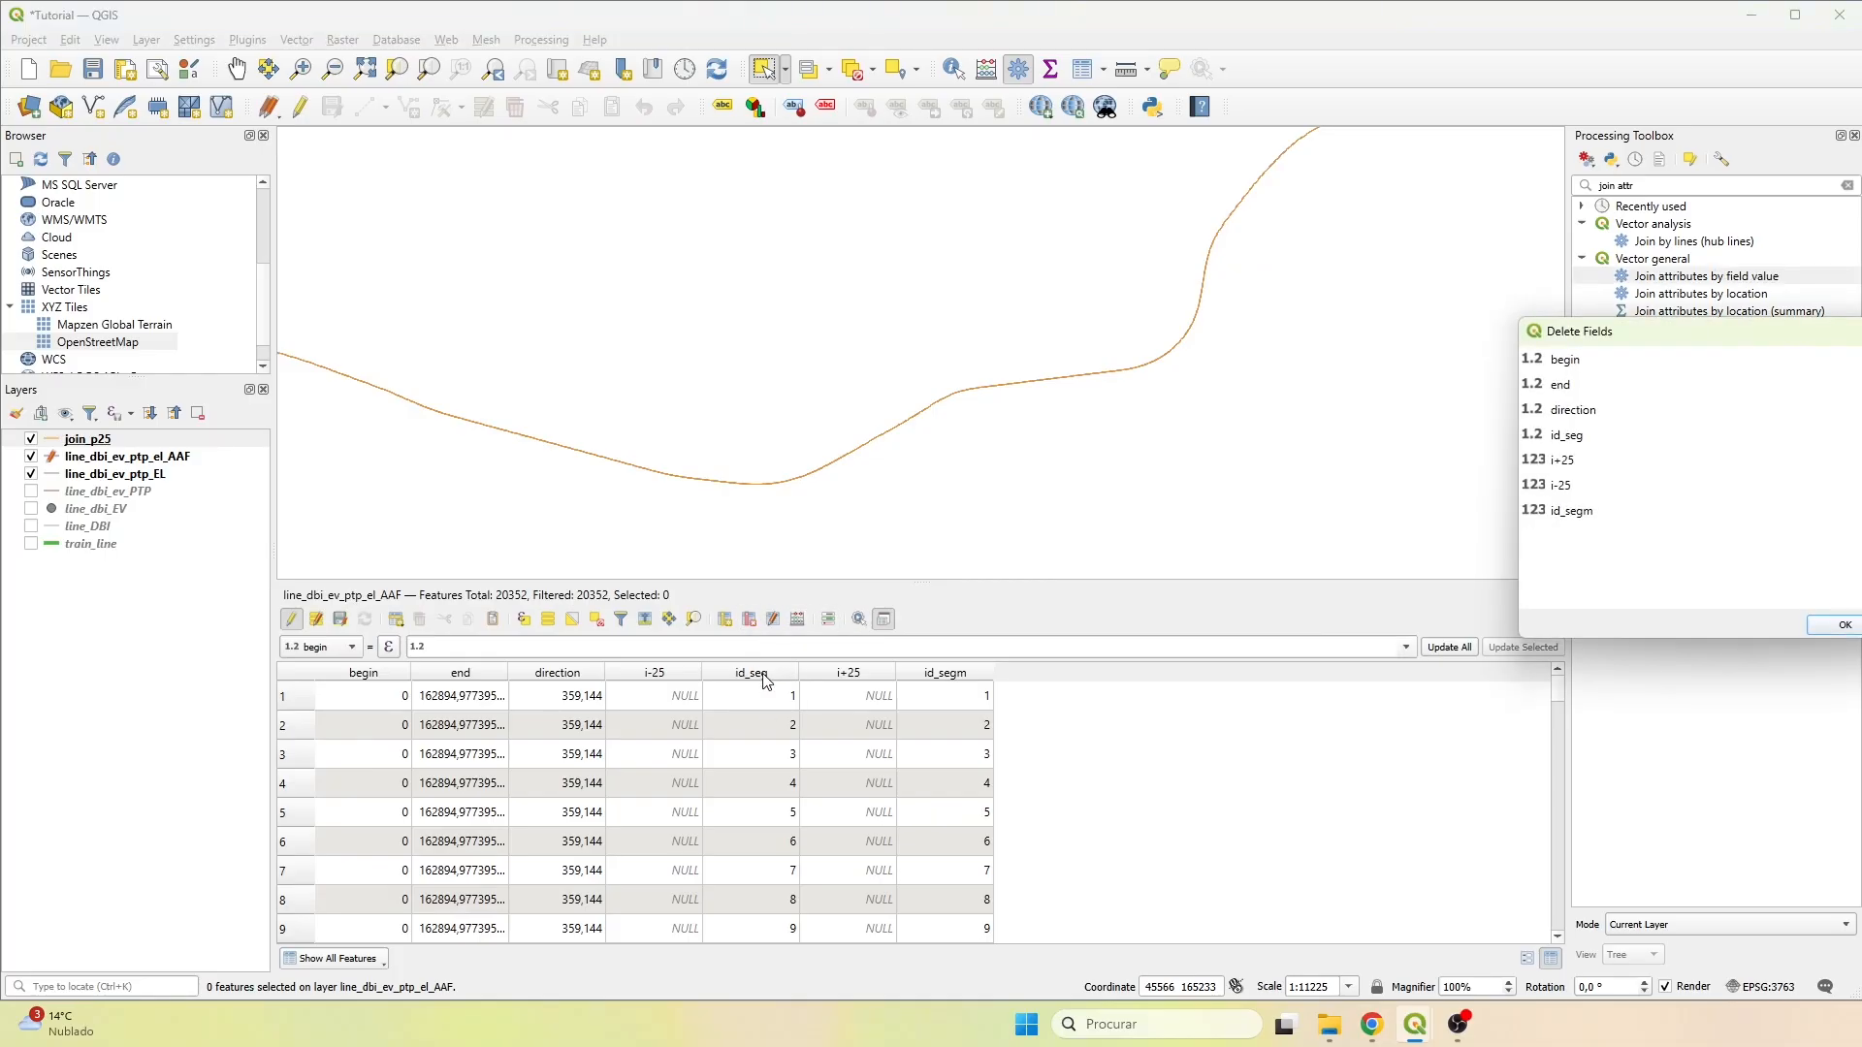
left_click(1572, 442)
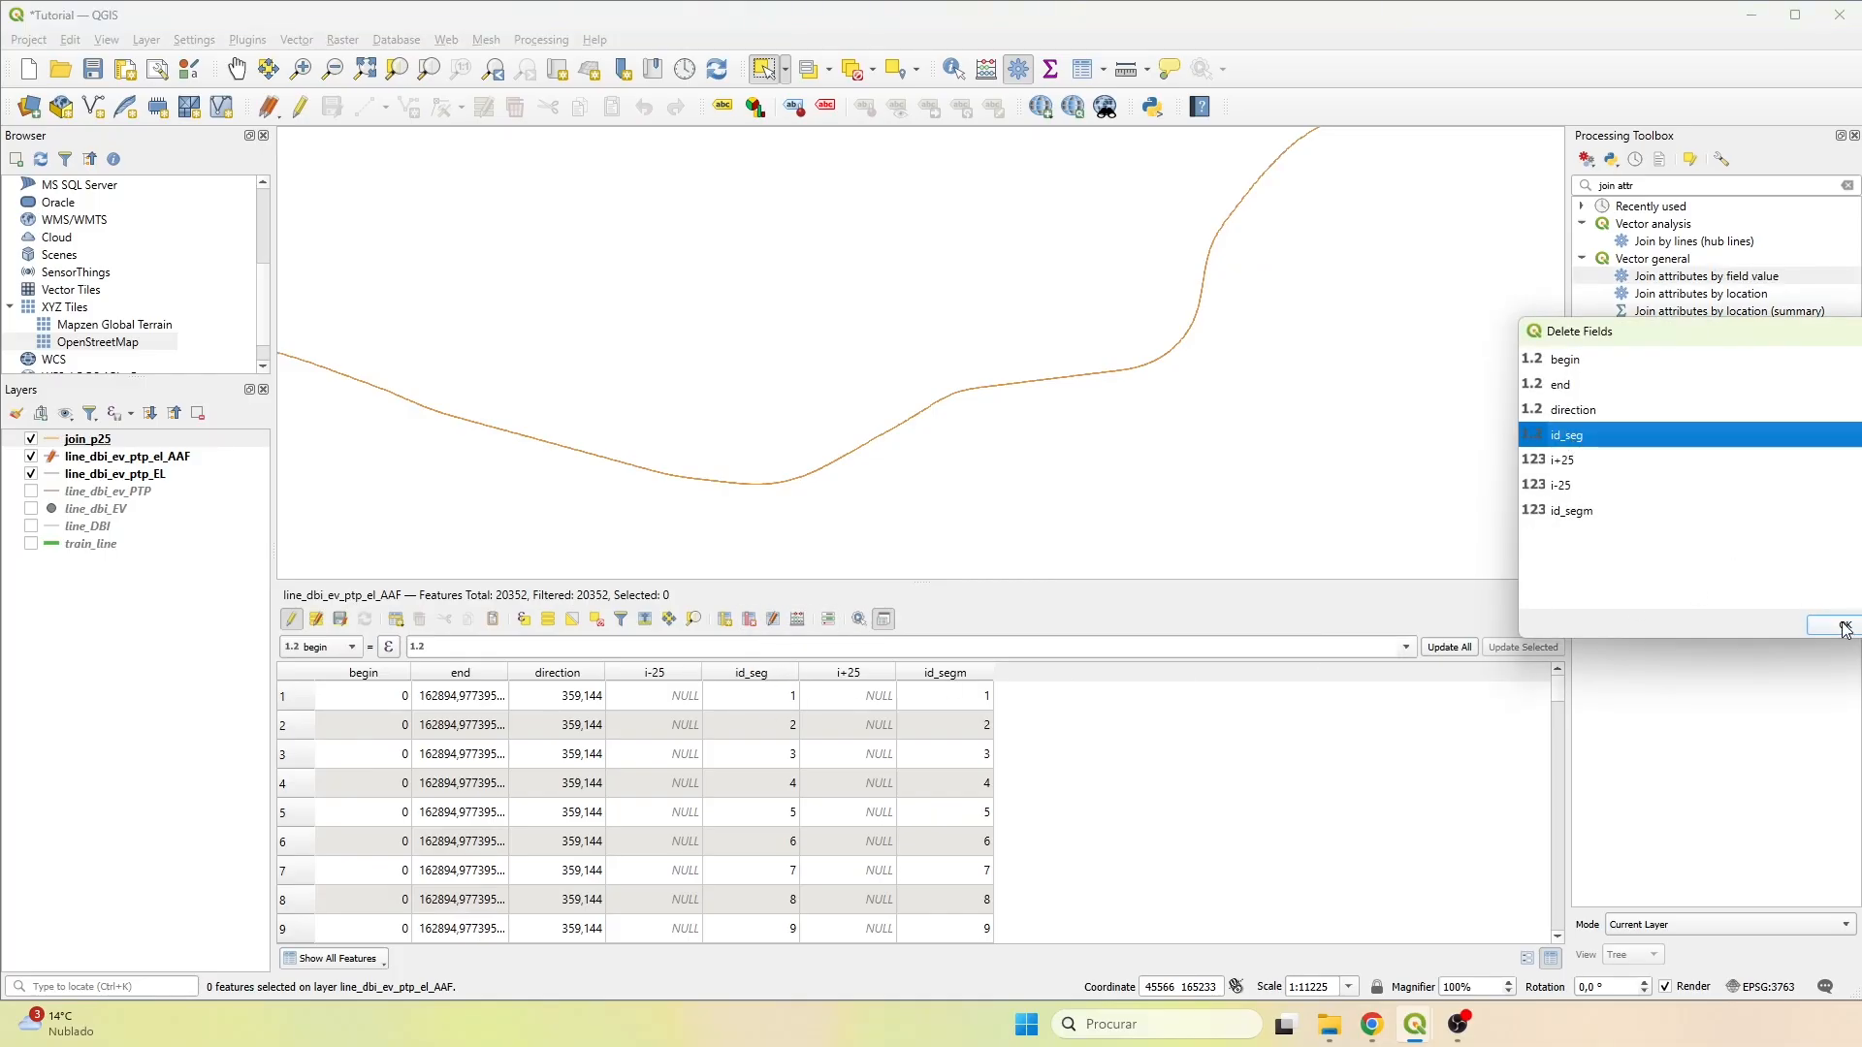
left_click(1842, 626)
Reorder the table columns so that id_segm sits between i-25 and i+25, and look through the rows.
left_click(782, 627)
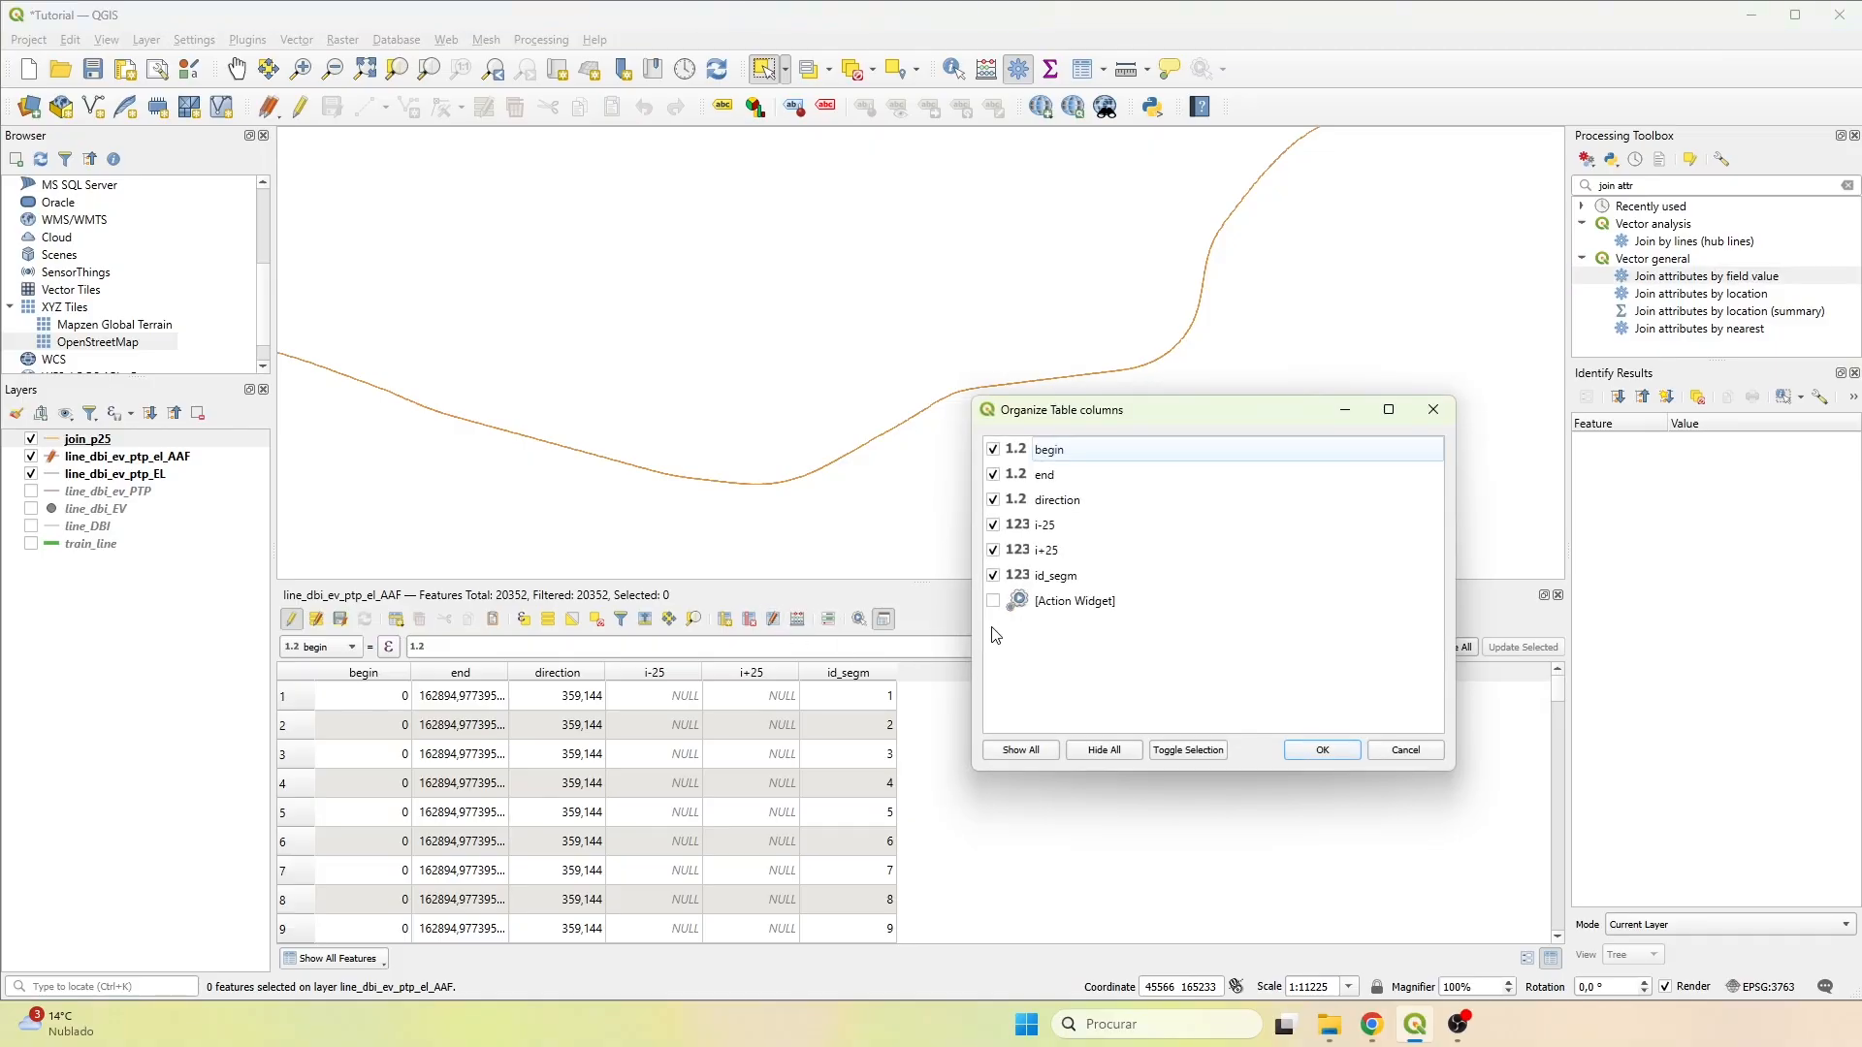
left_click_drag(1062, 575, 1079, 550)
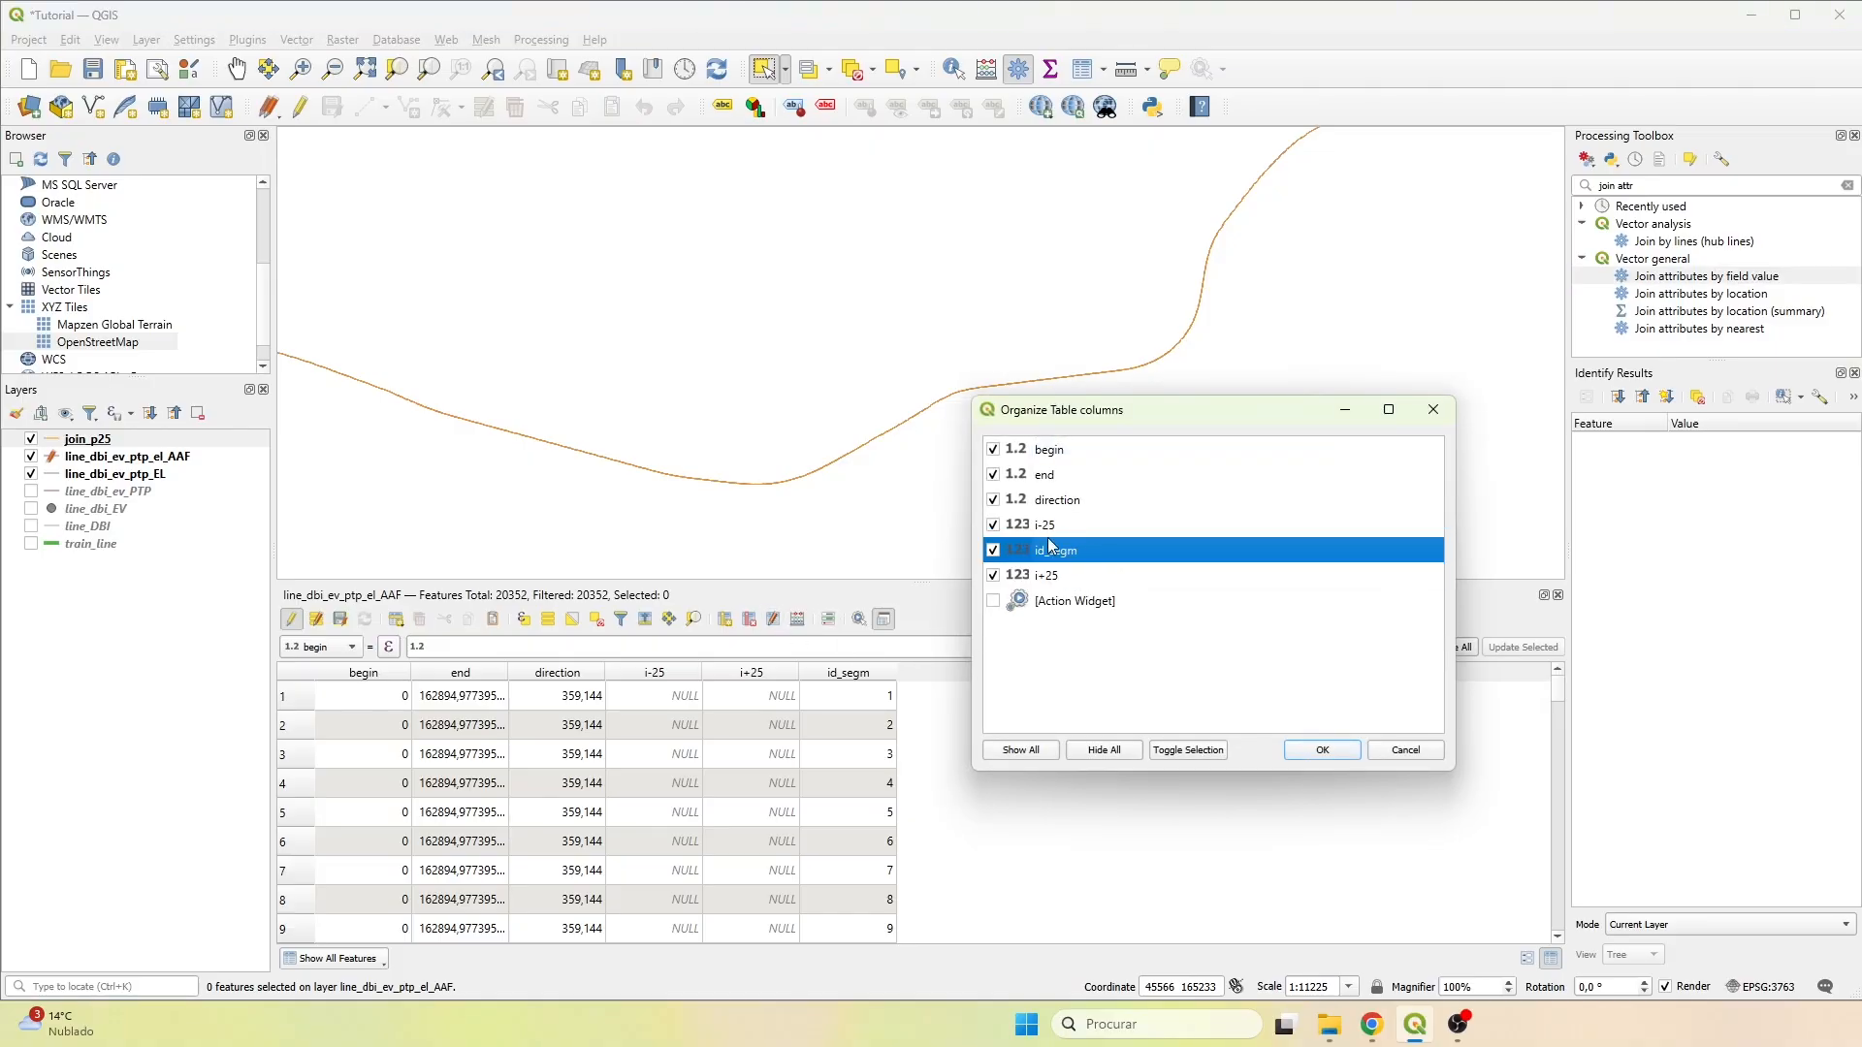
left_click(1338, 748)
scroll(825, 720, "down", 6)
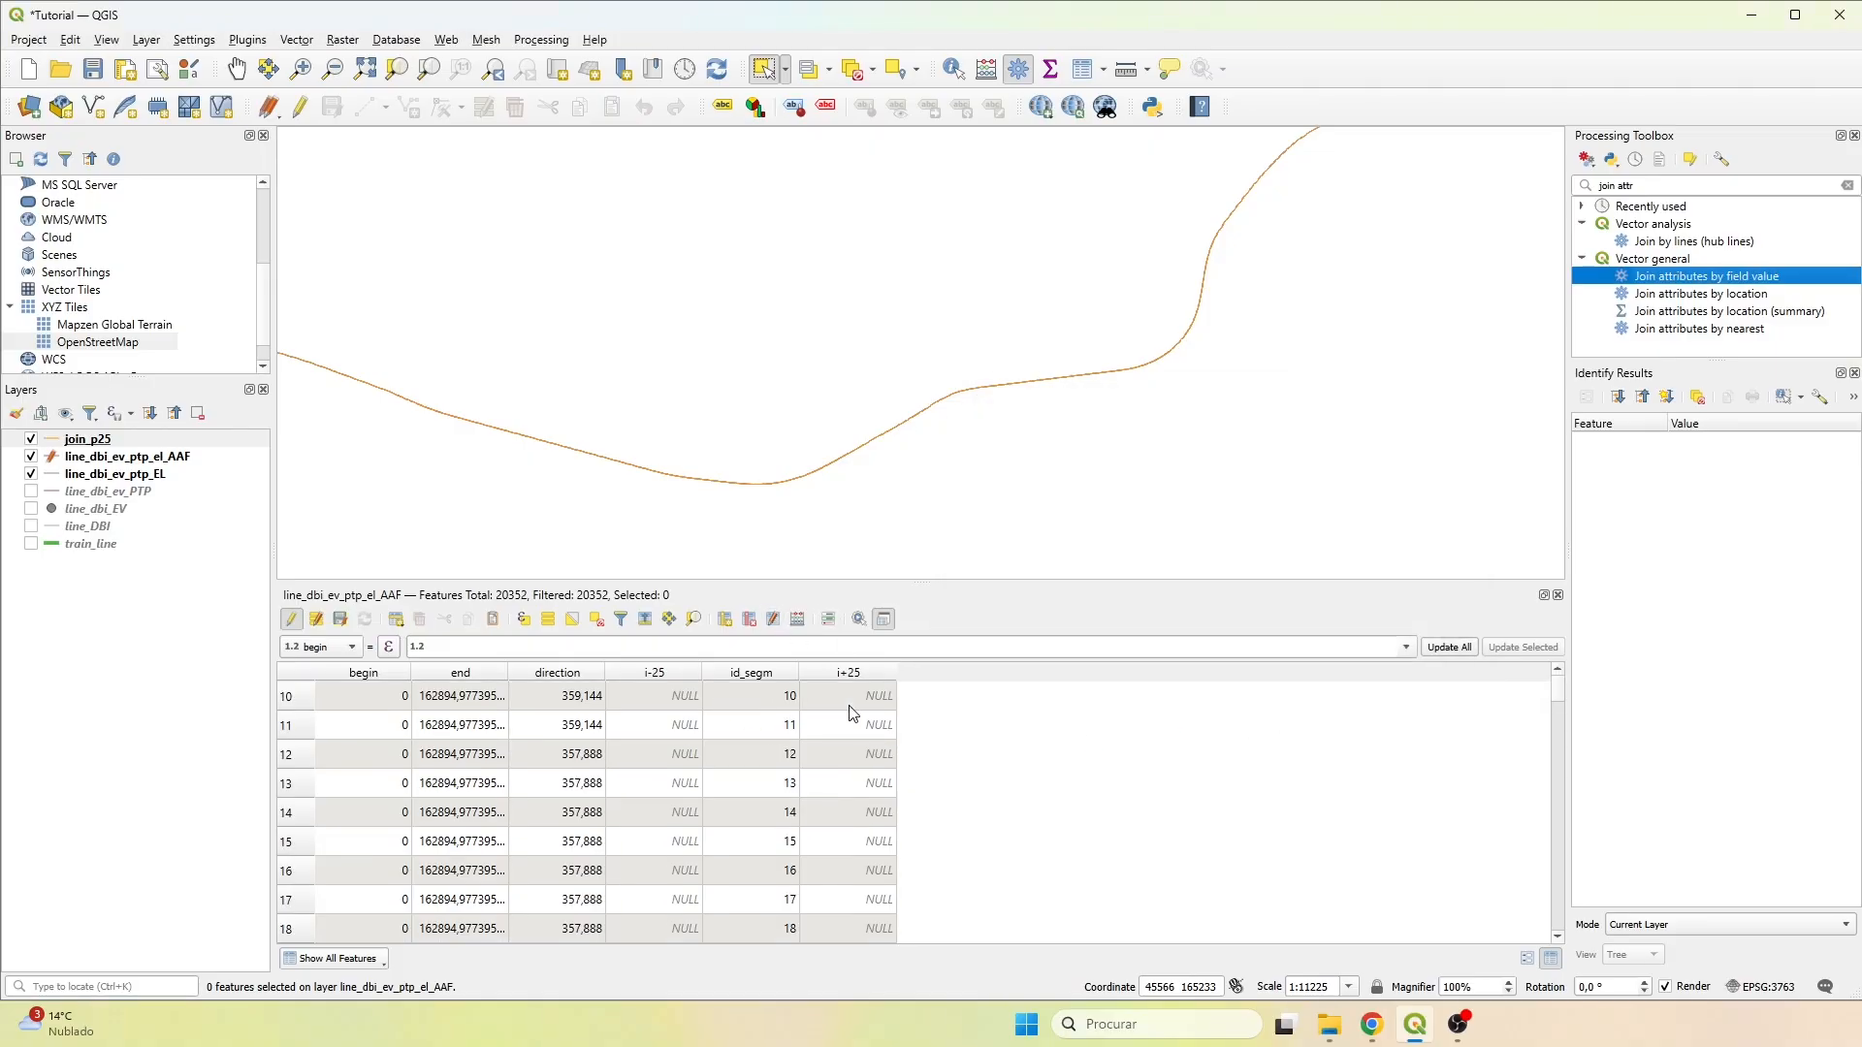
scroll(858, 715, "down", 20)
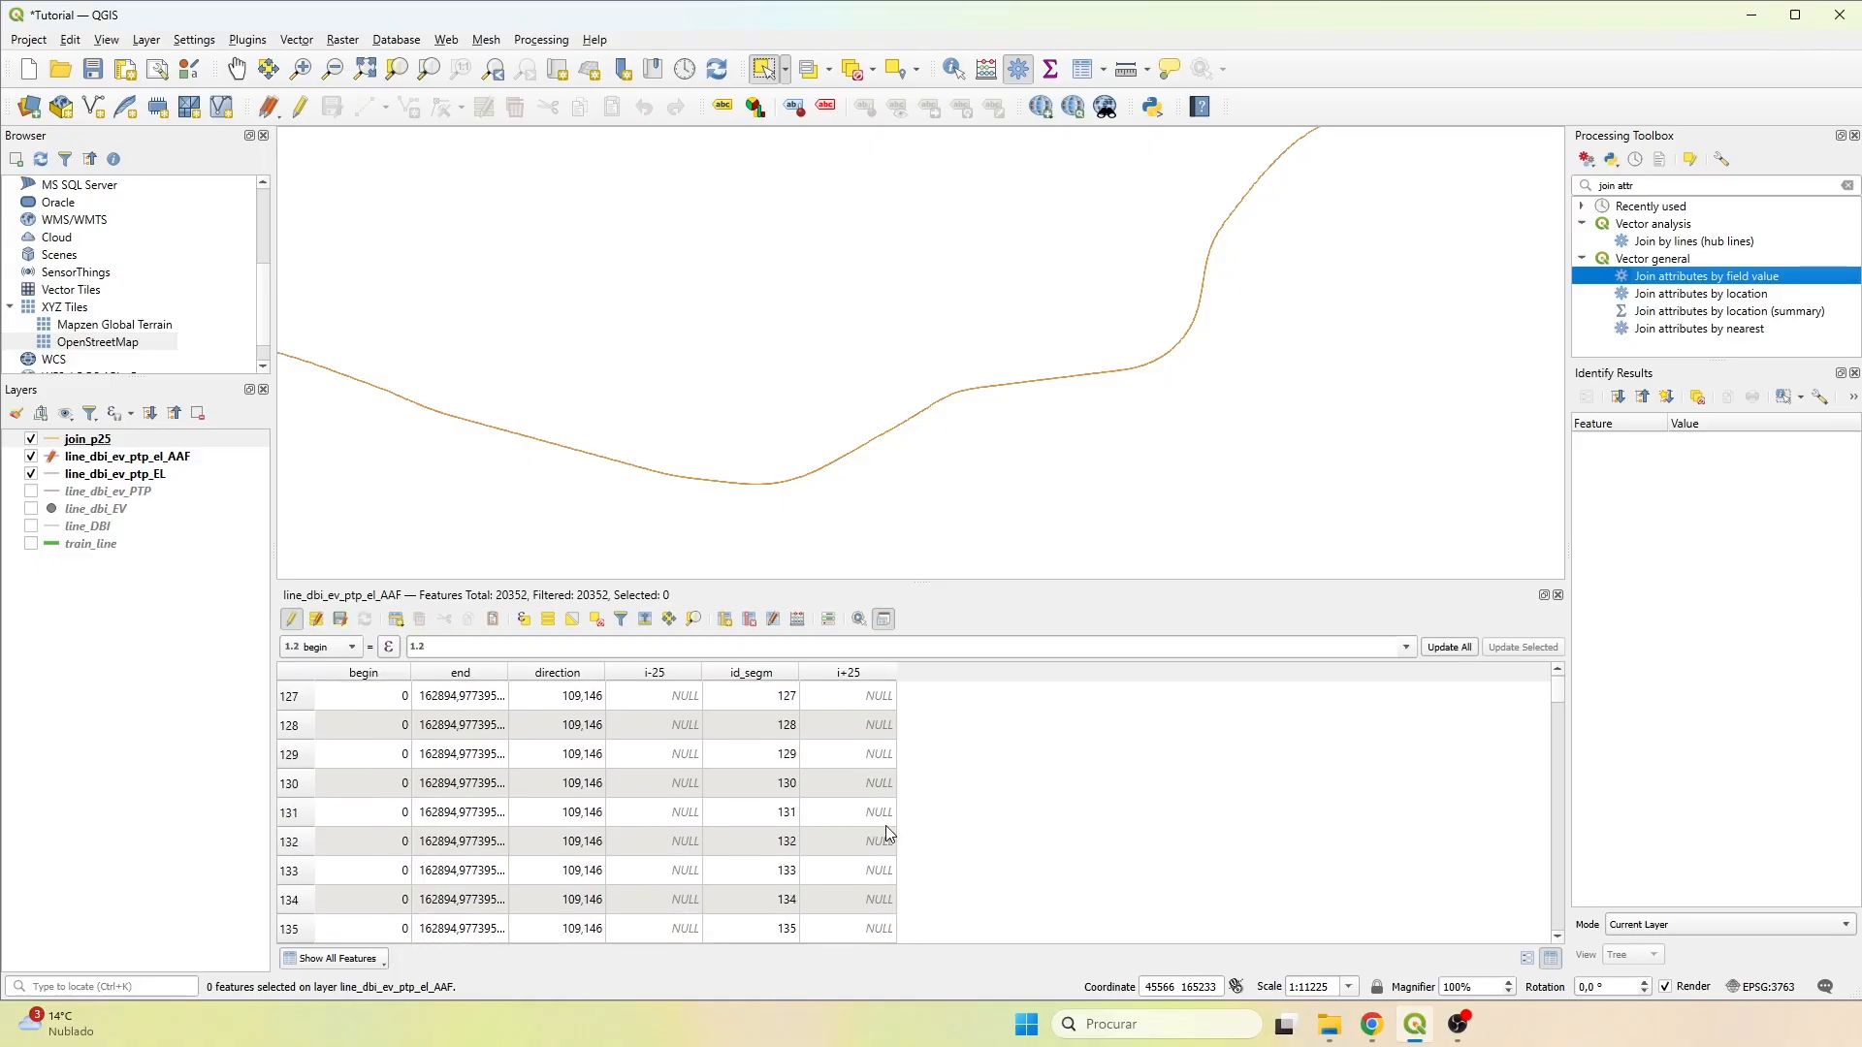
scroll(776, 746, "up", 20)
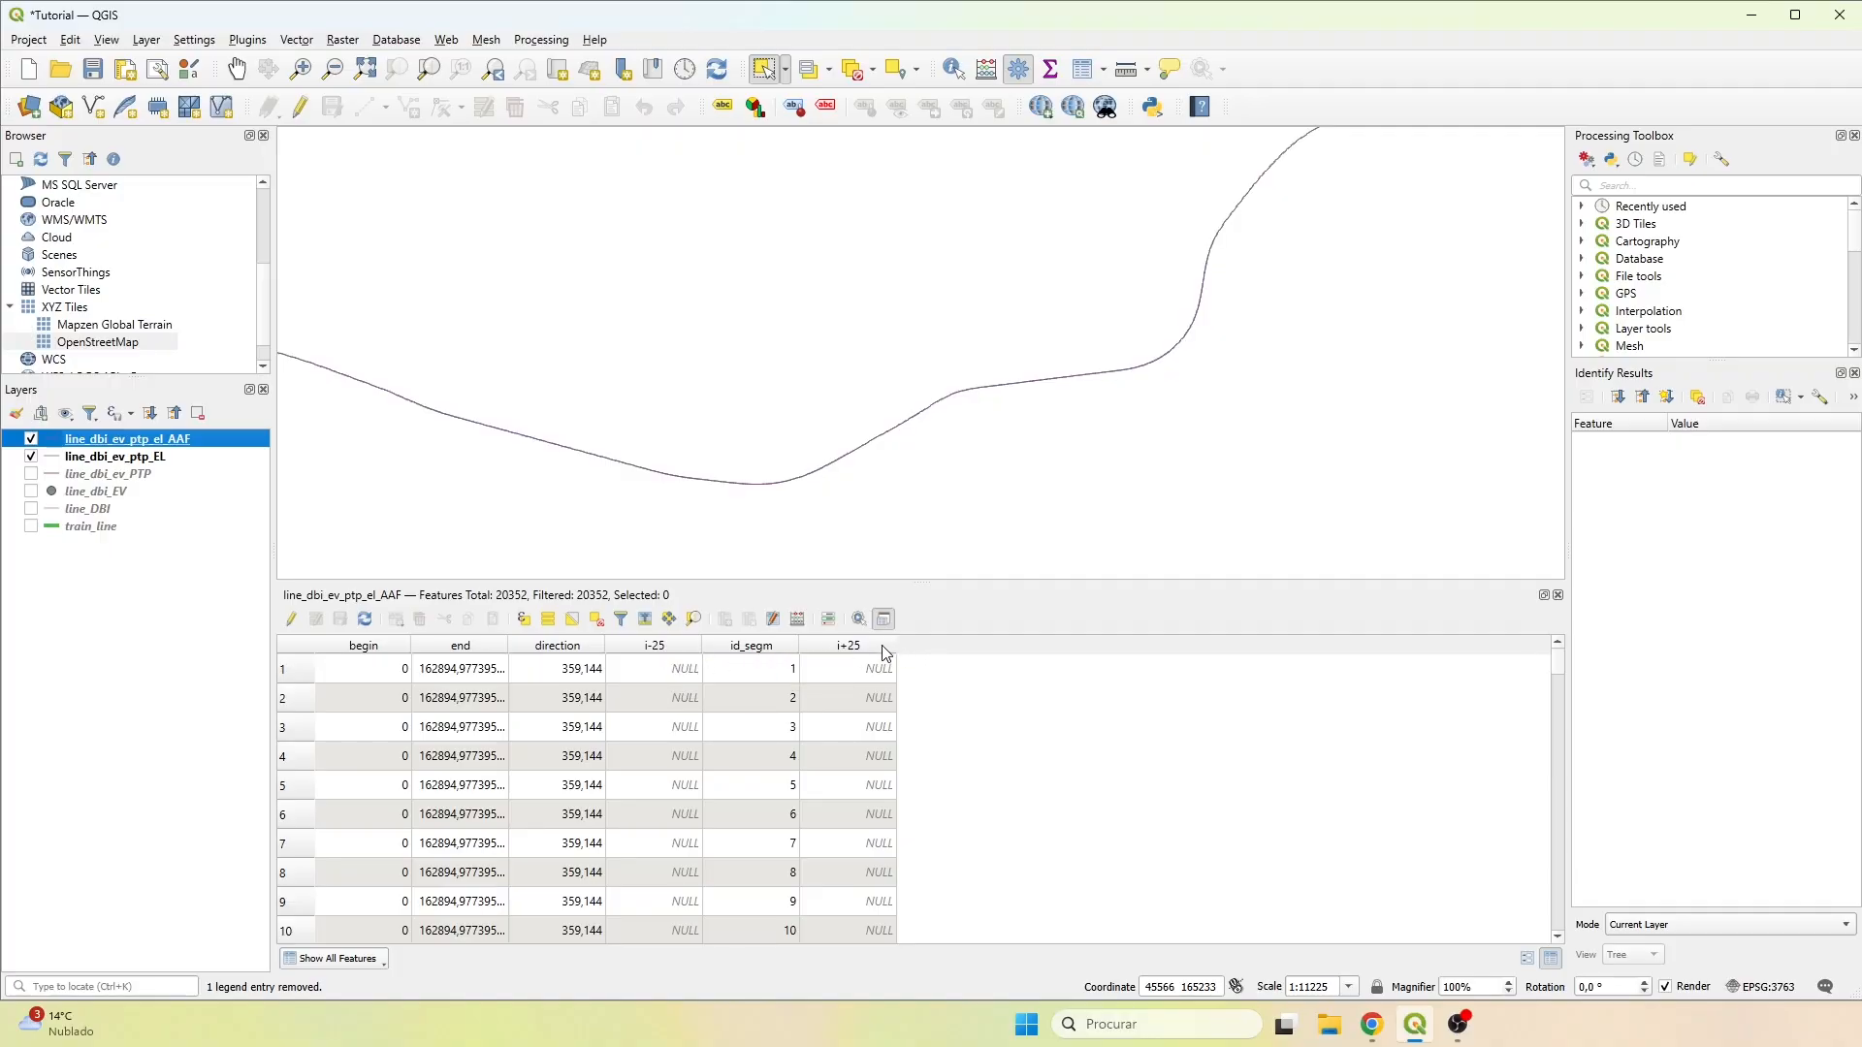
Update the existing i+25 field with the expression "id_segm" + 25 in the Field Calculator.
left_click(804, 625)
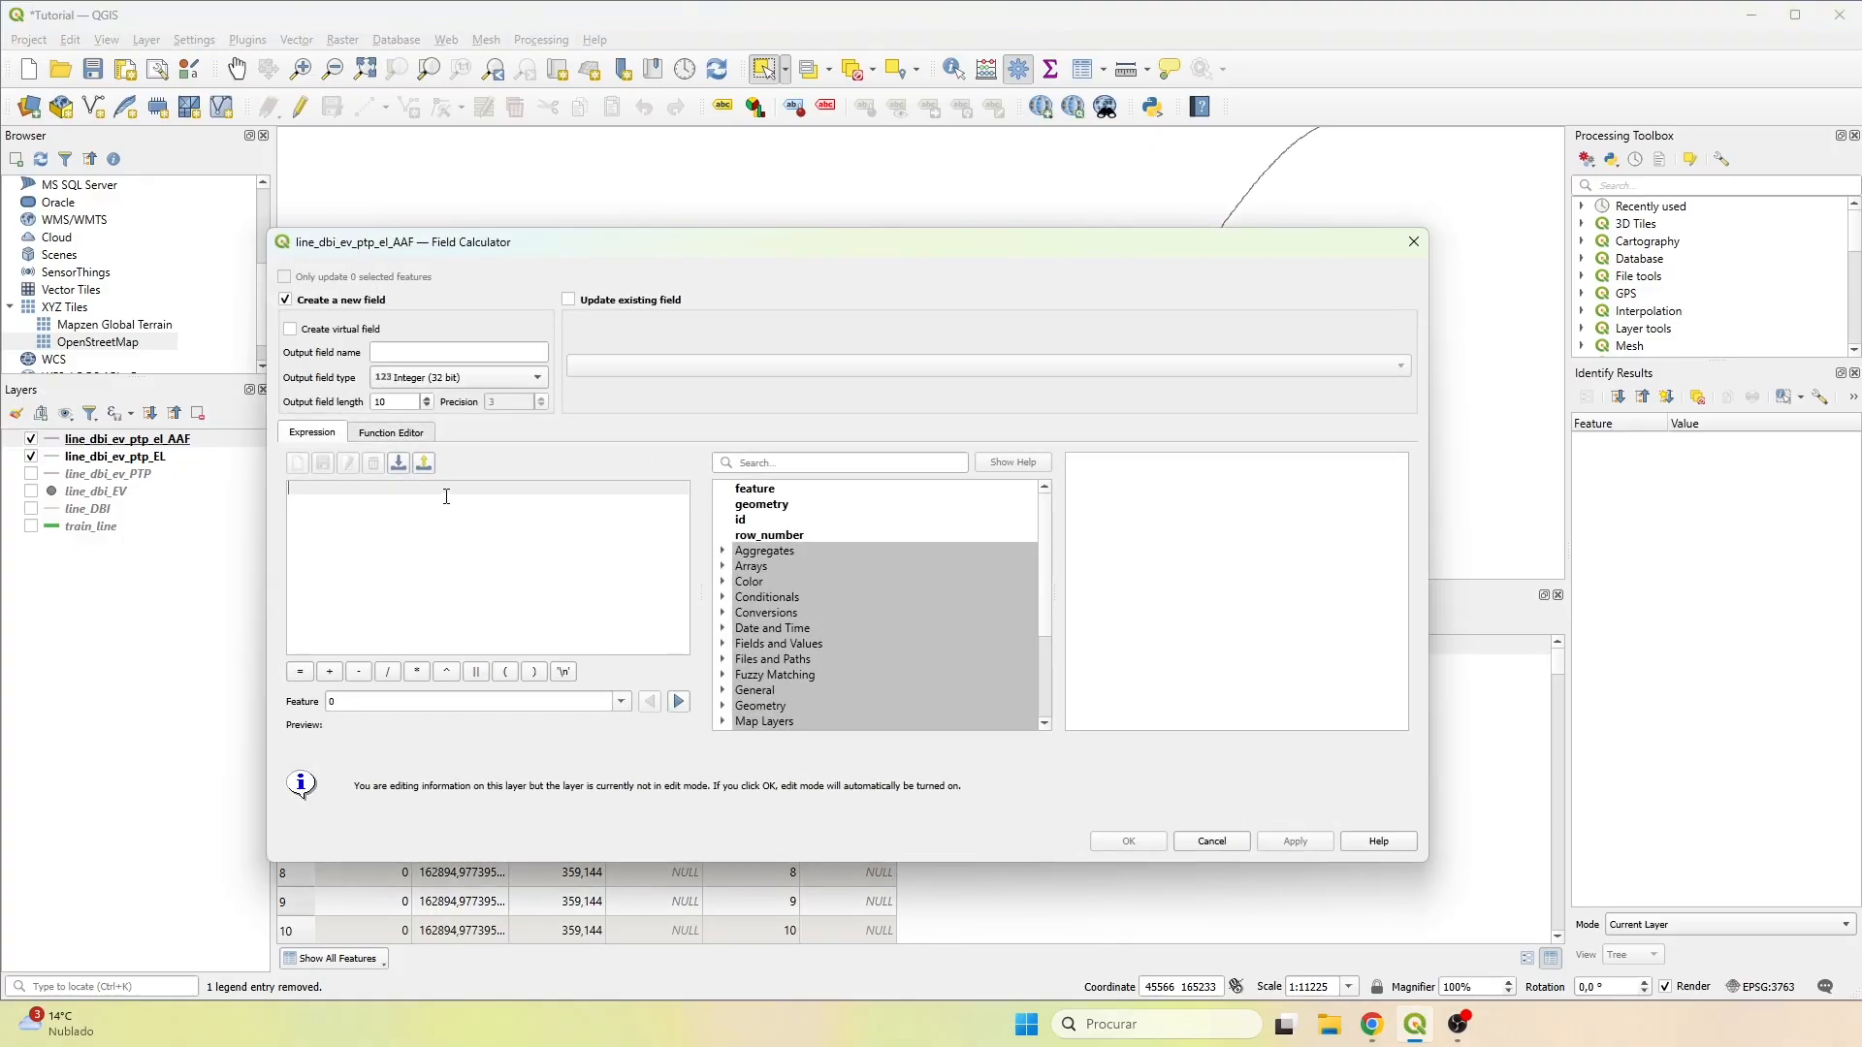
left_click(569, 300)
left_click(609, 367)
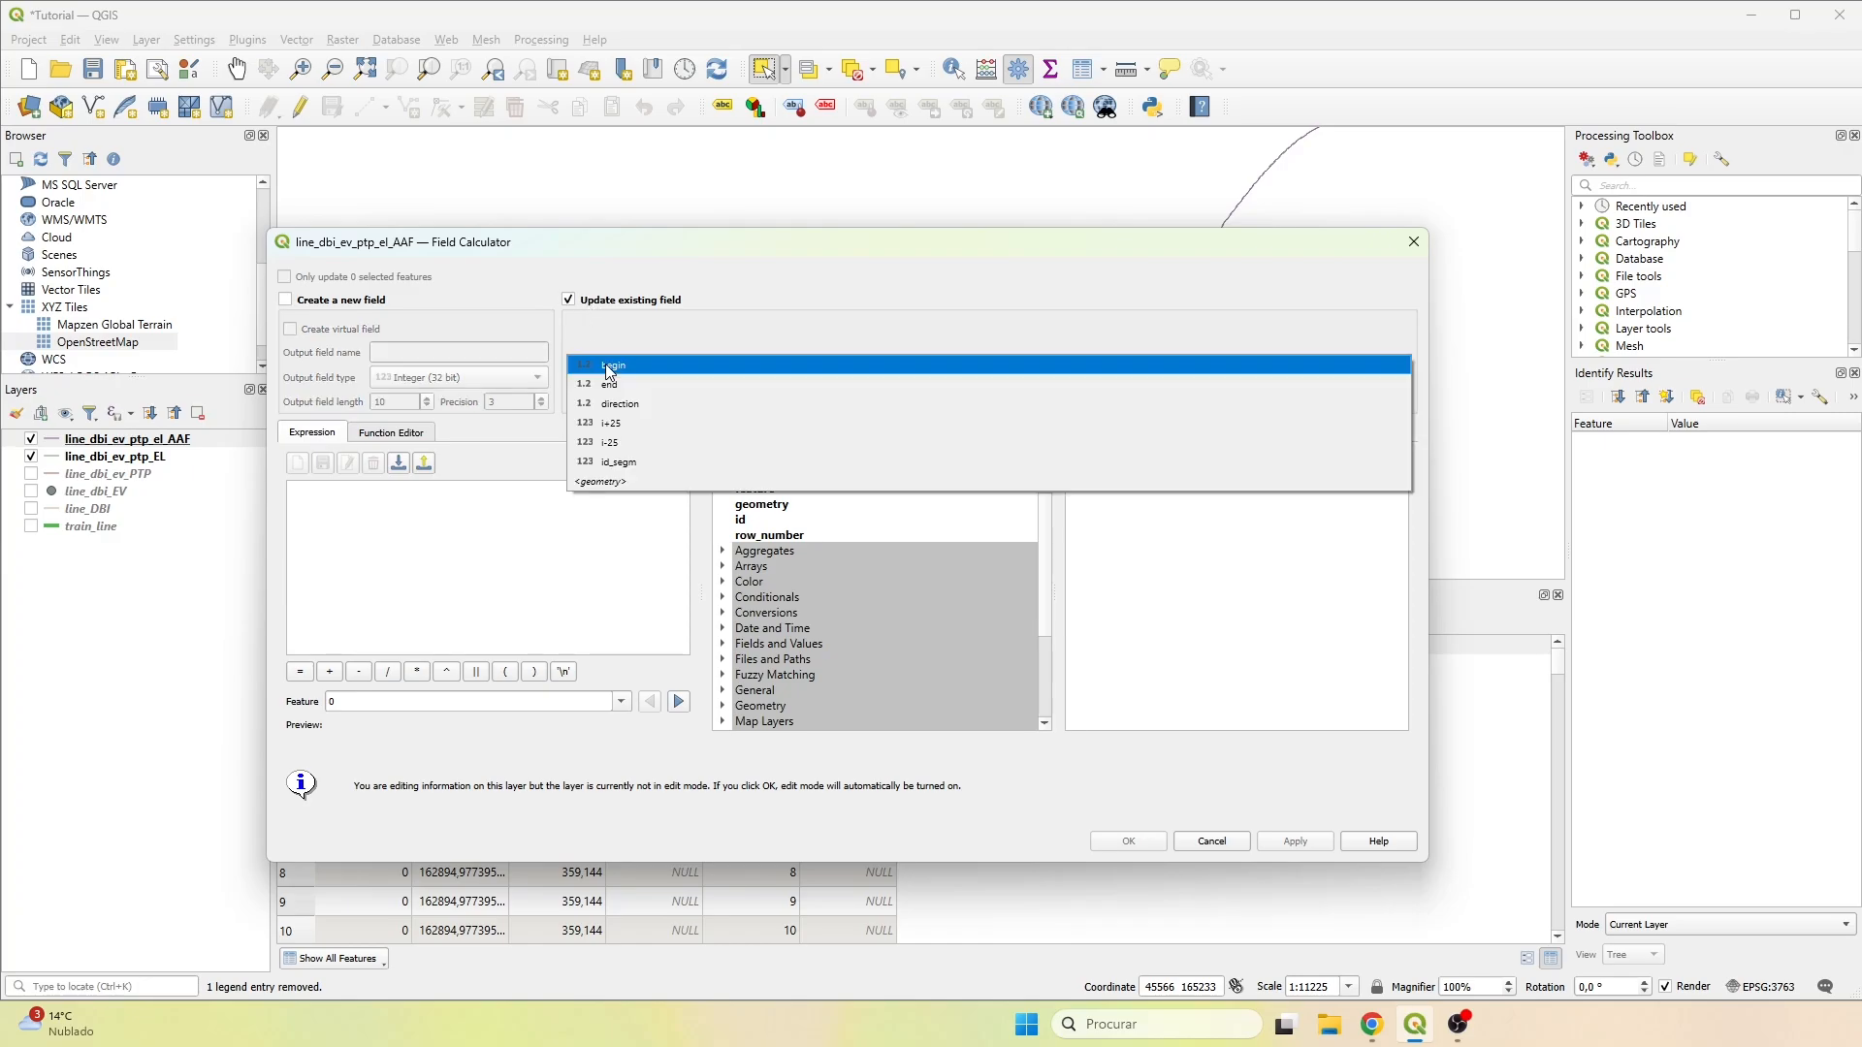
left_click(621, 420)
left_click(370, 494)
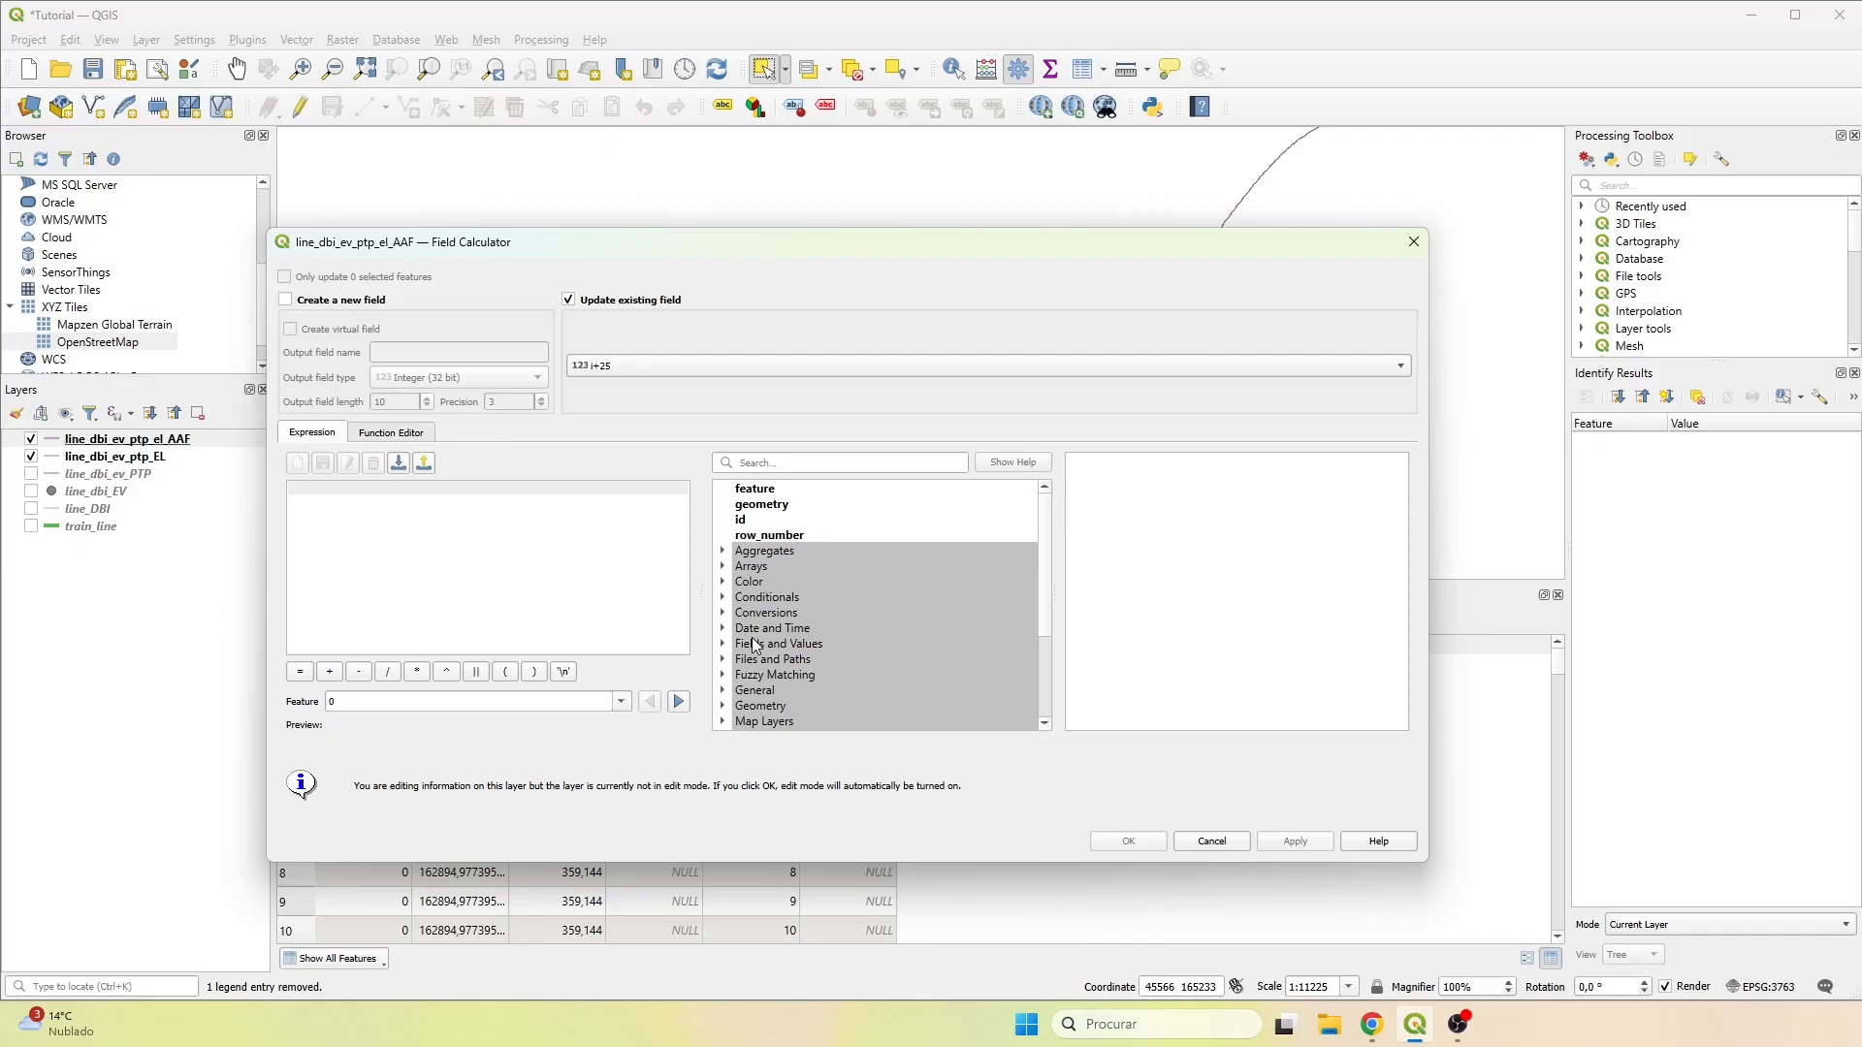
left_click(723, 645)
scroll(781, 670, "down", 3)
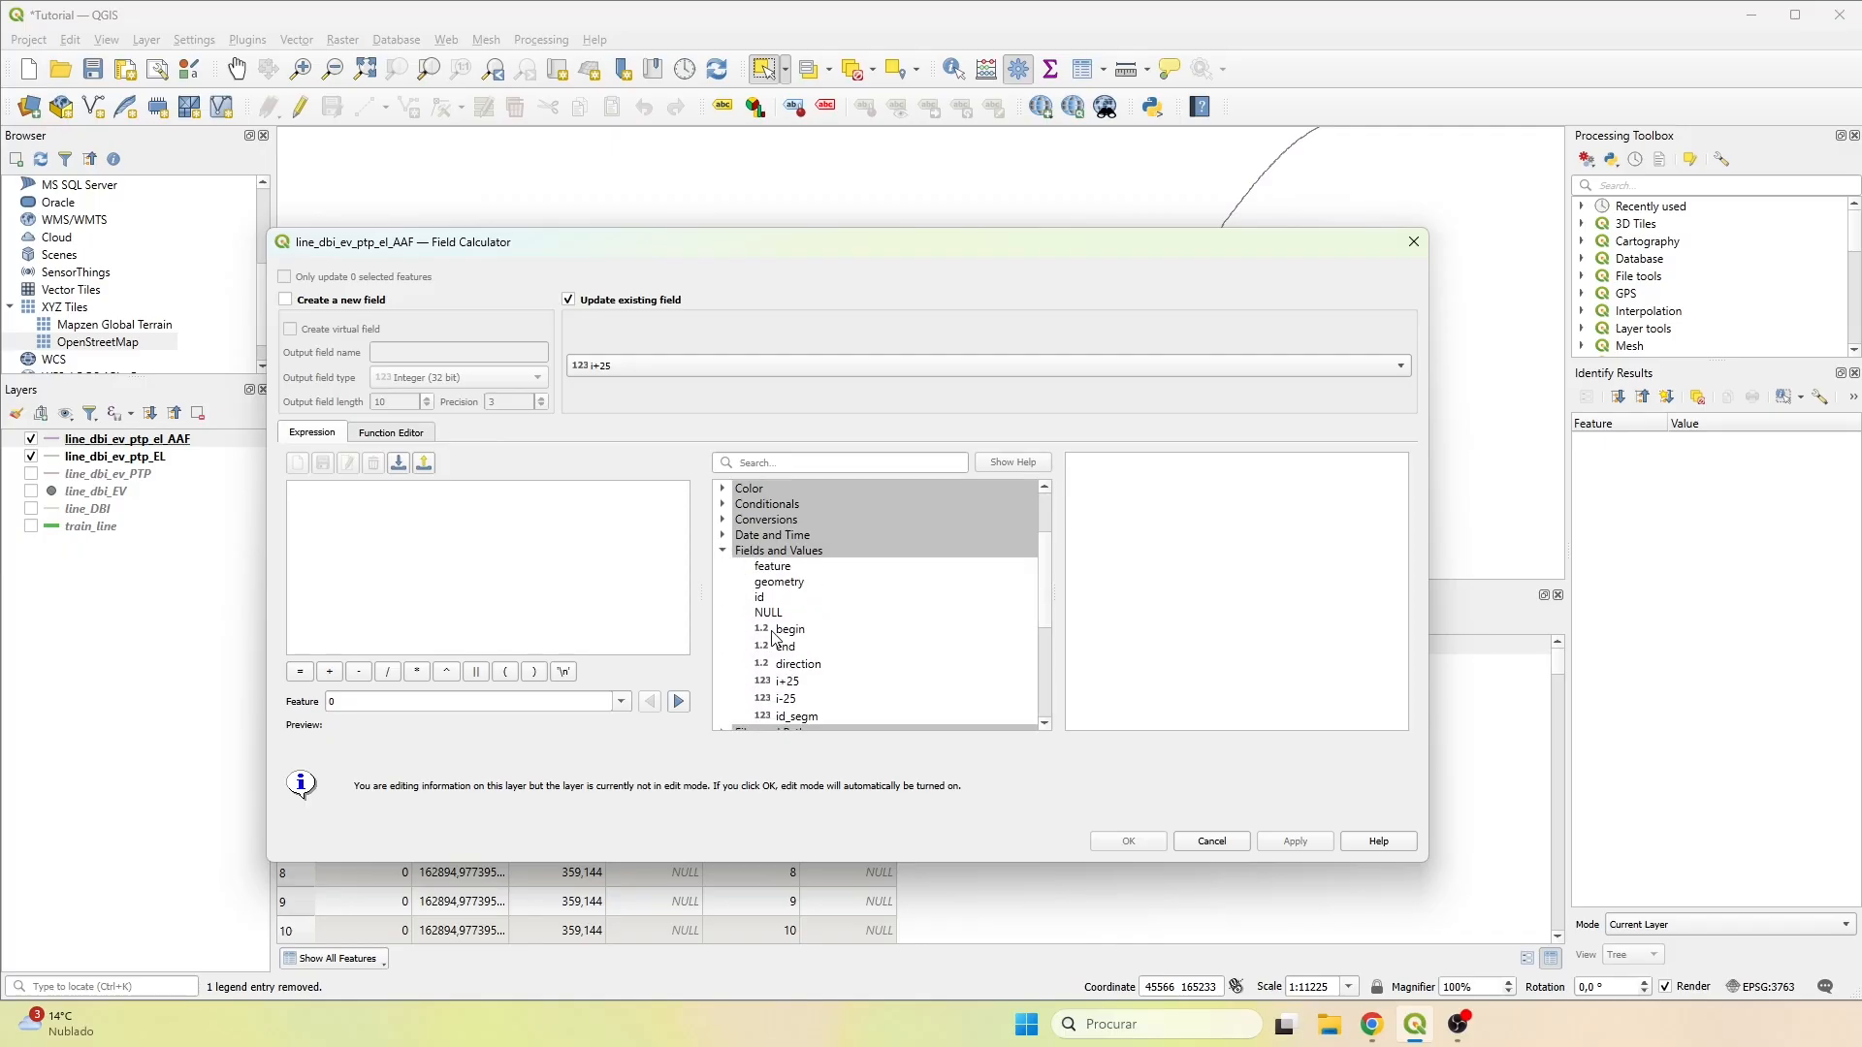
double_click(782, 669)
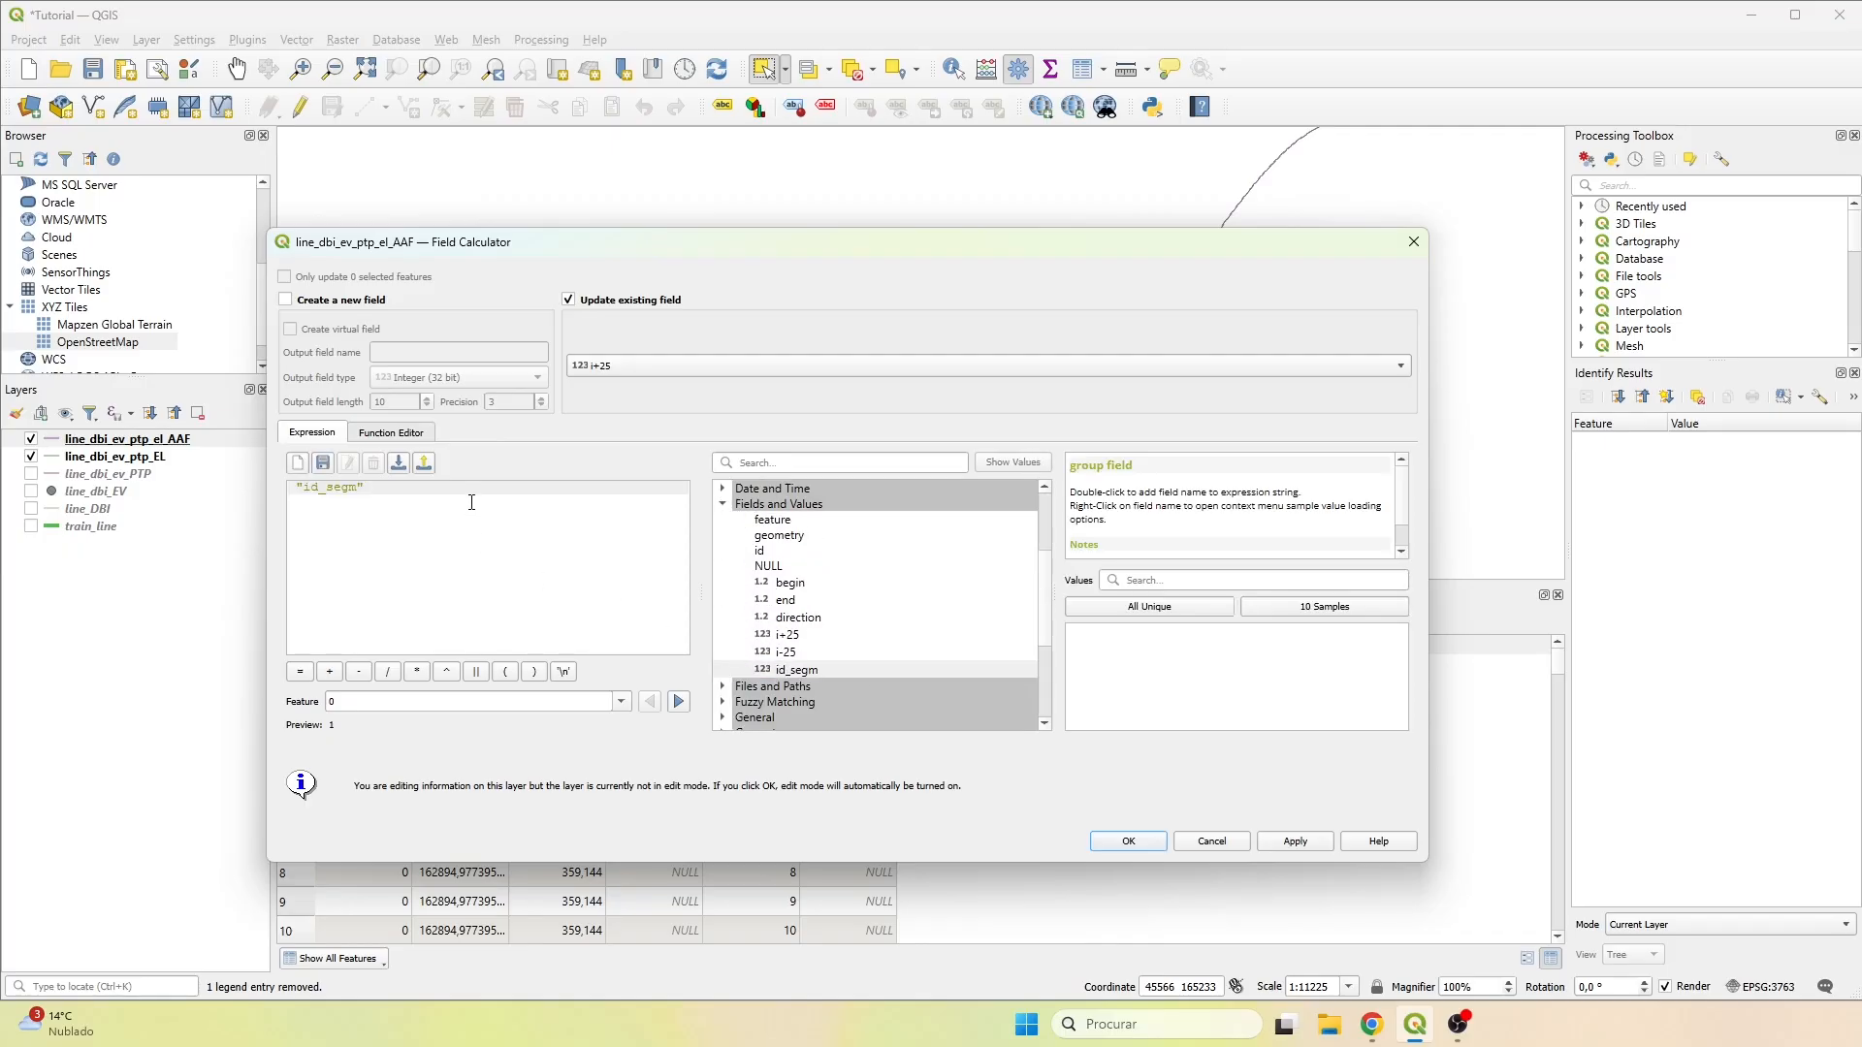
type("+ 25")
left_click(1127, 840)
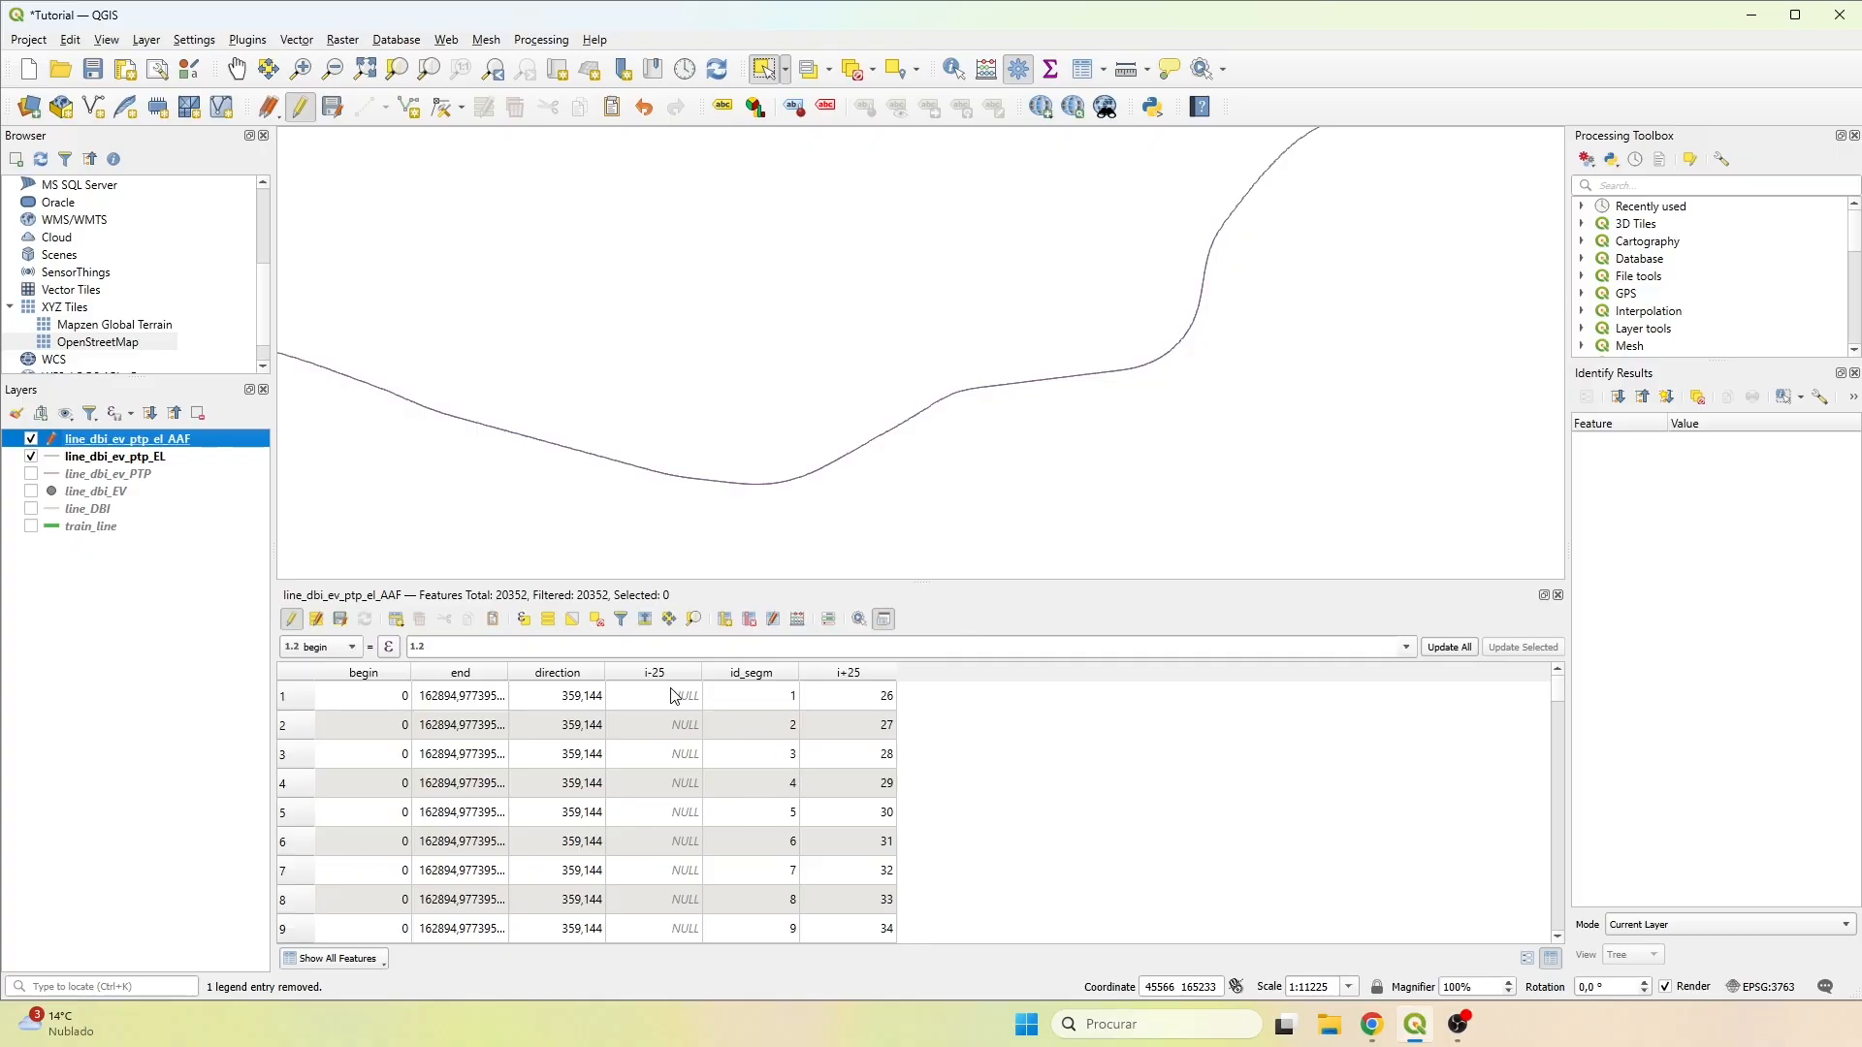
Update the existing i-25 field with the expression "id_segm" - 25 in the Field Calculator.
left_click(797, 620)
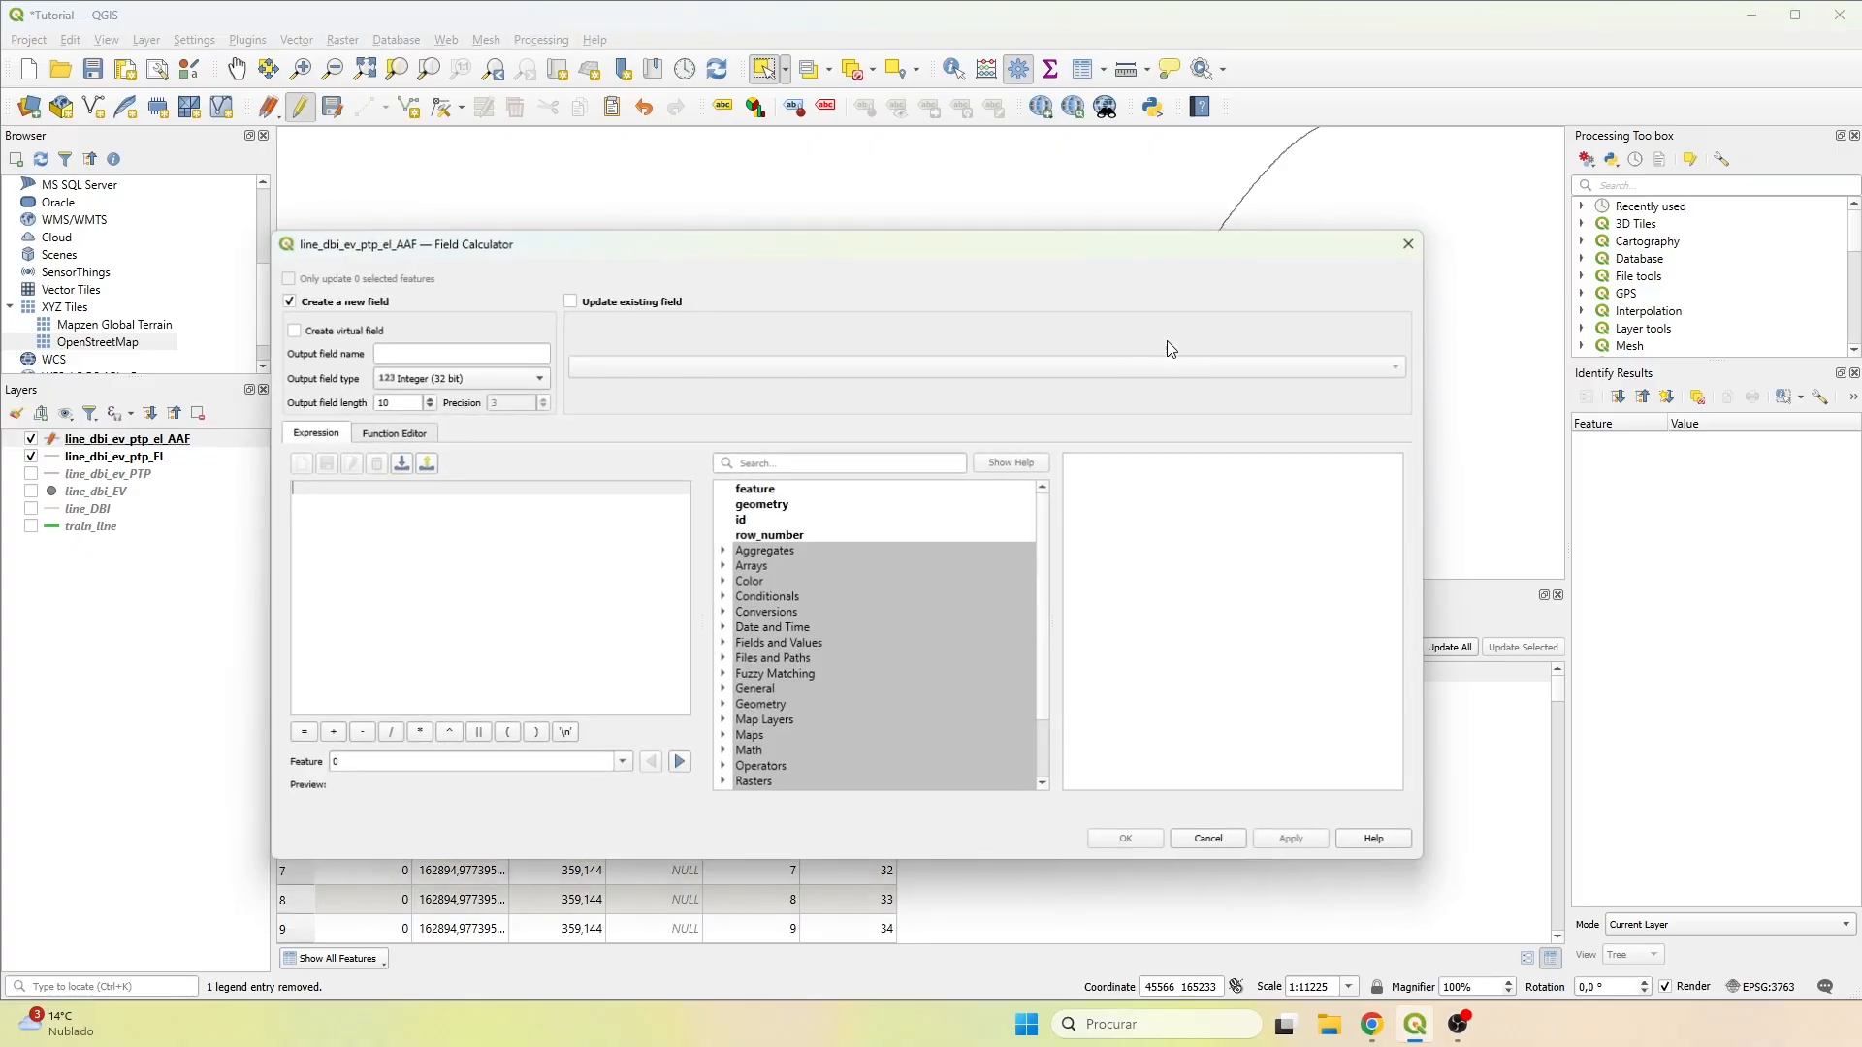
left_click(569, 300)
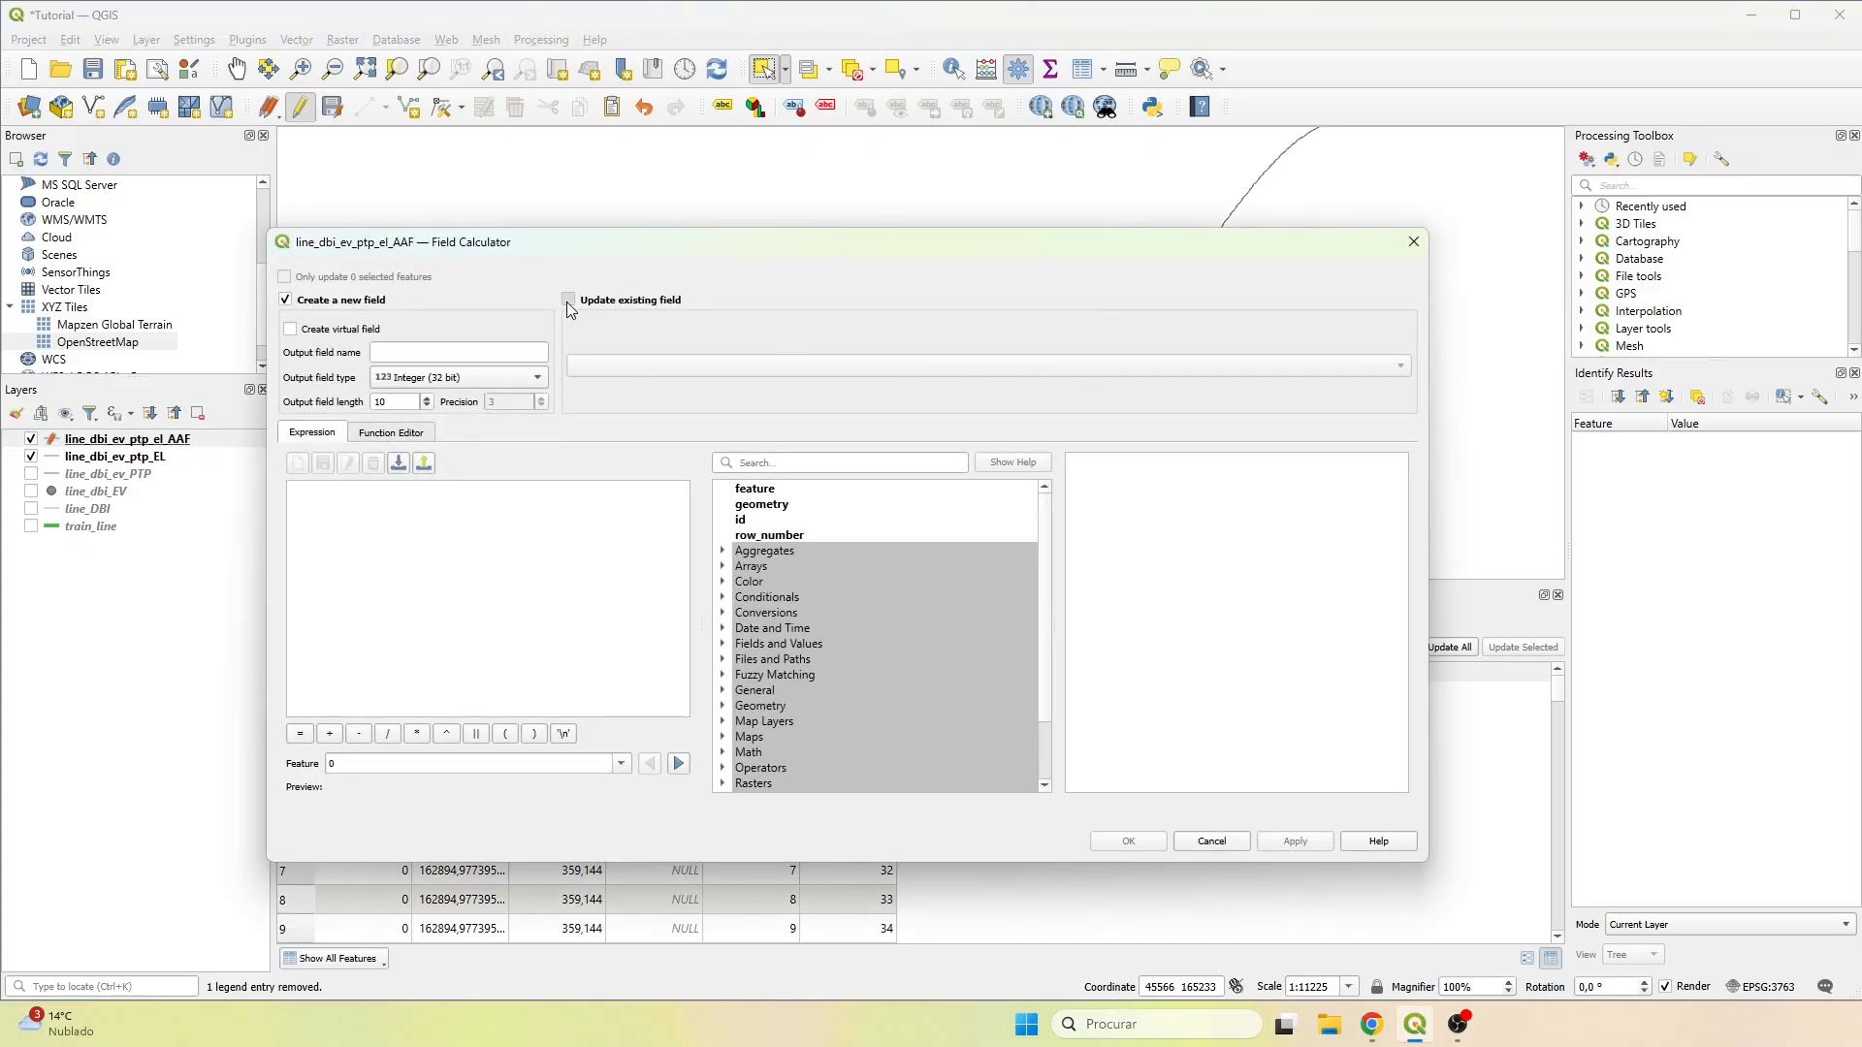
left_click(594, 365)
left_click(613, 444)
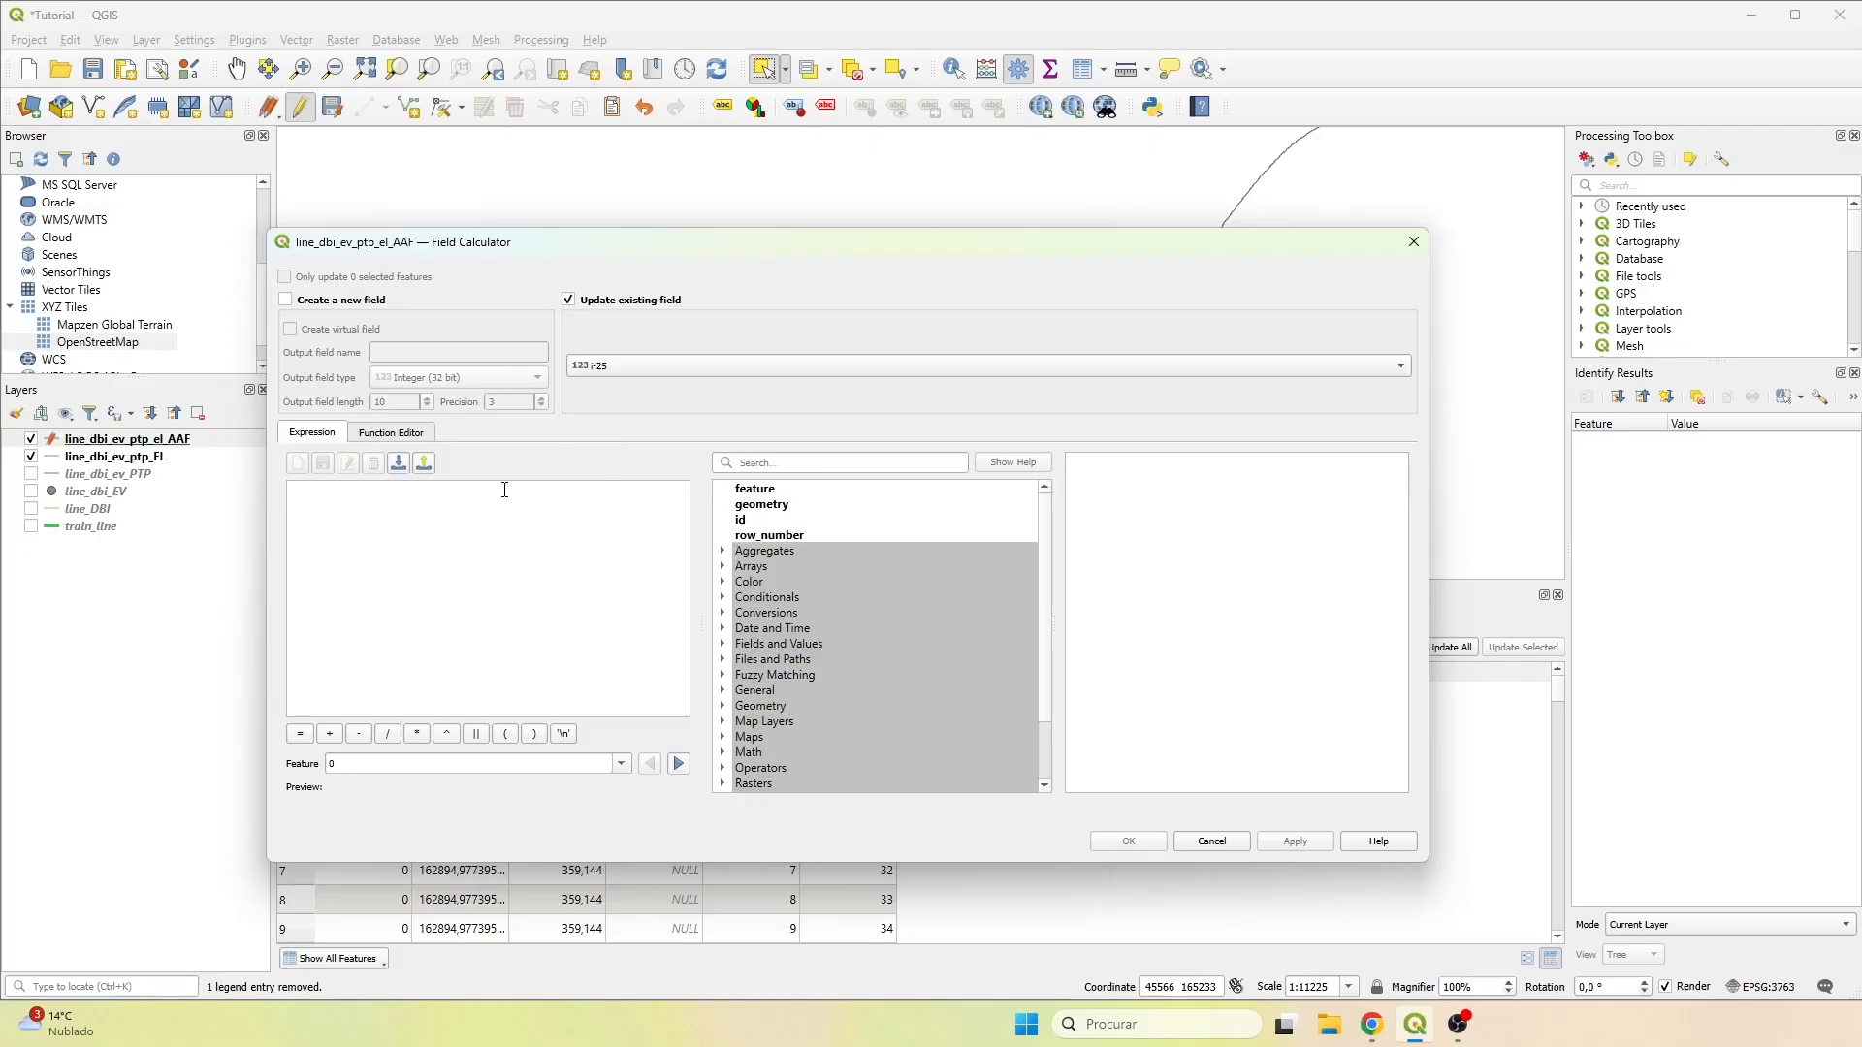
left_click(482, 502)
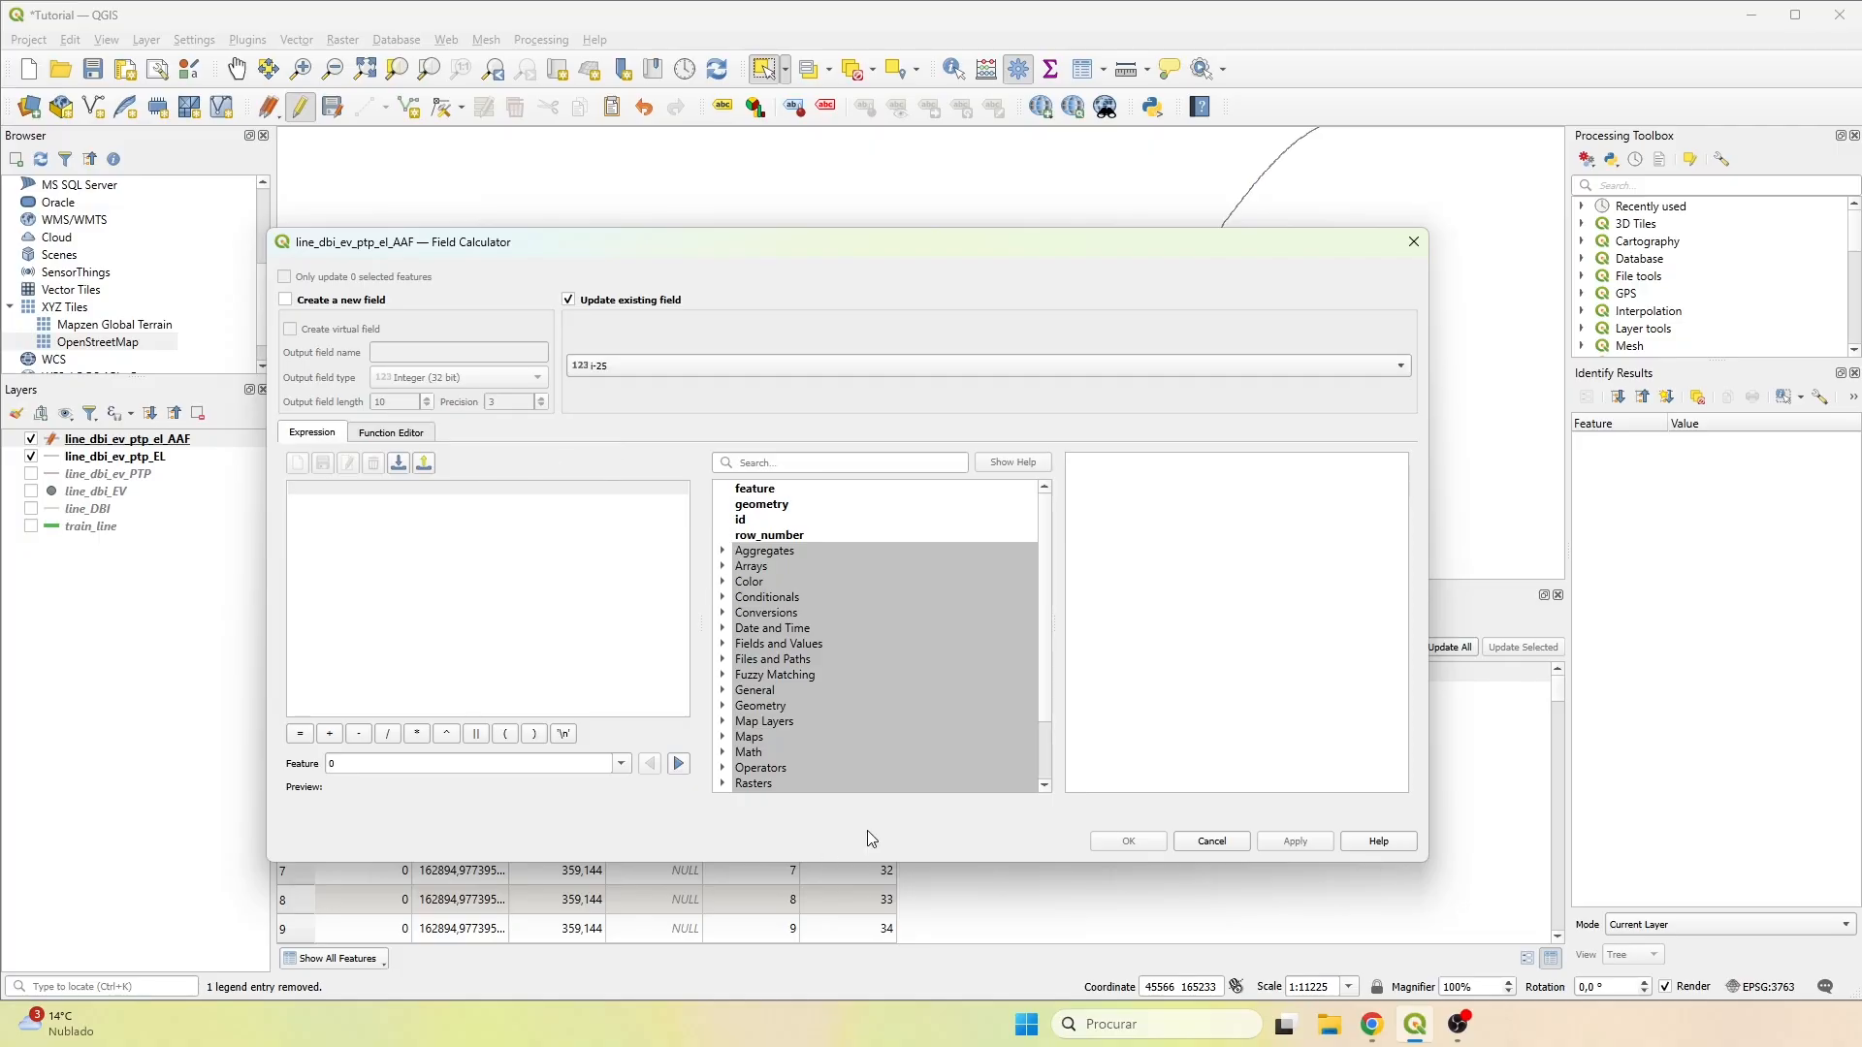
left_click(723, 644)
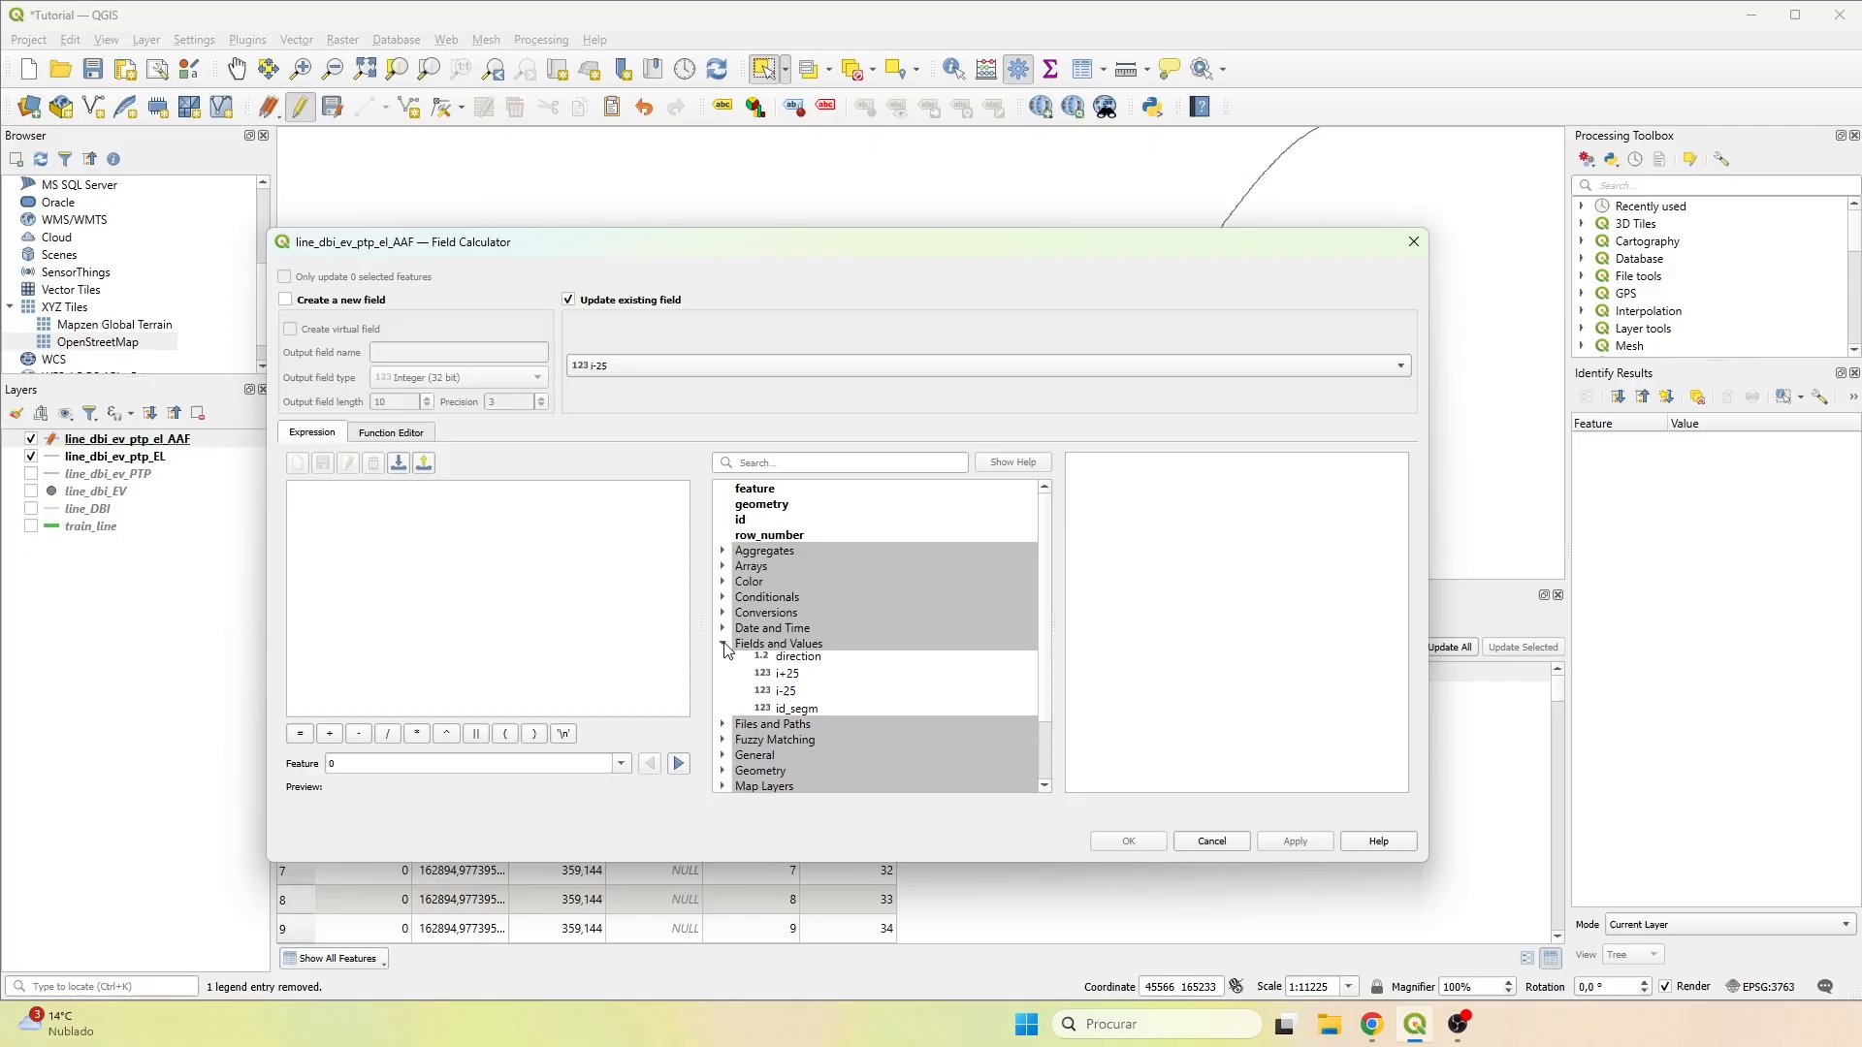
scroll(864, 732, "down", 1)
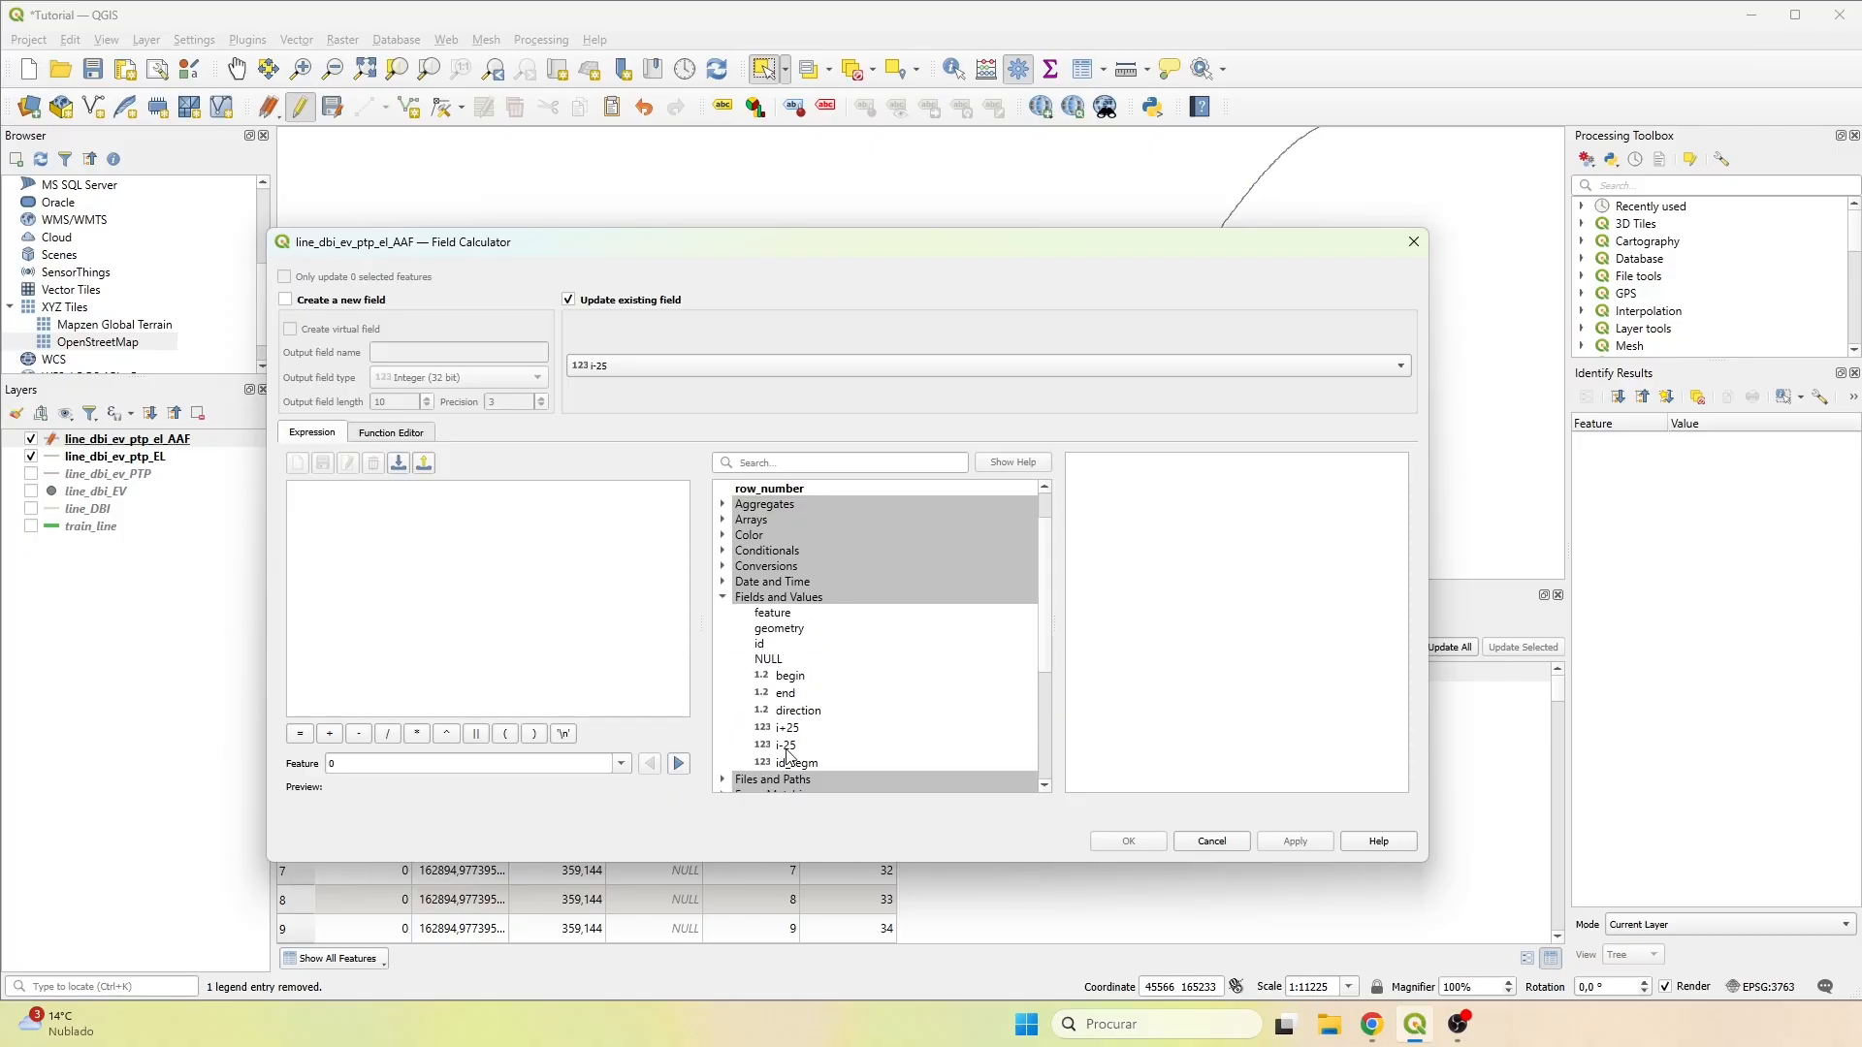
double_click(797, 765)
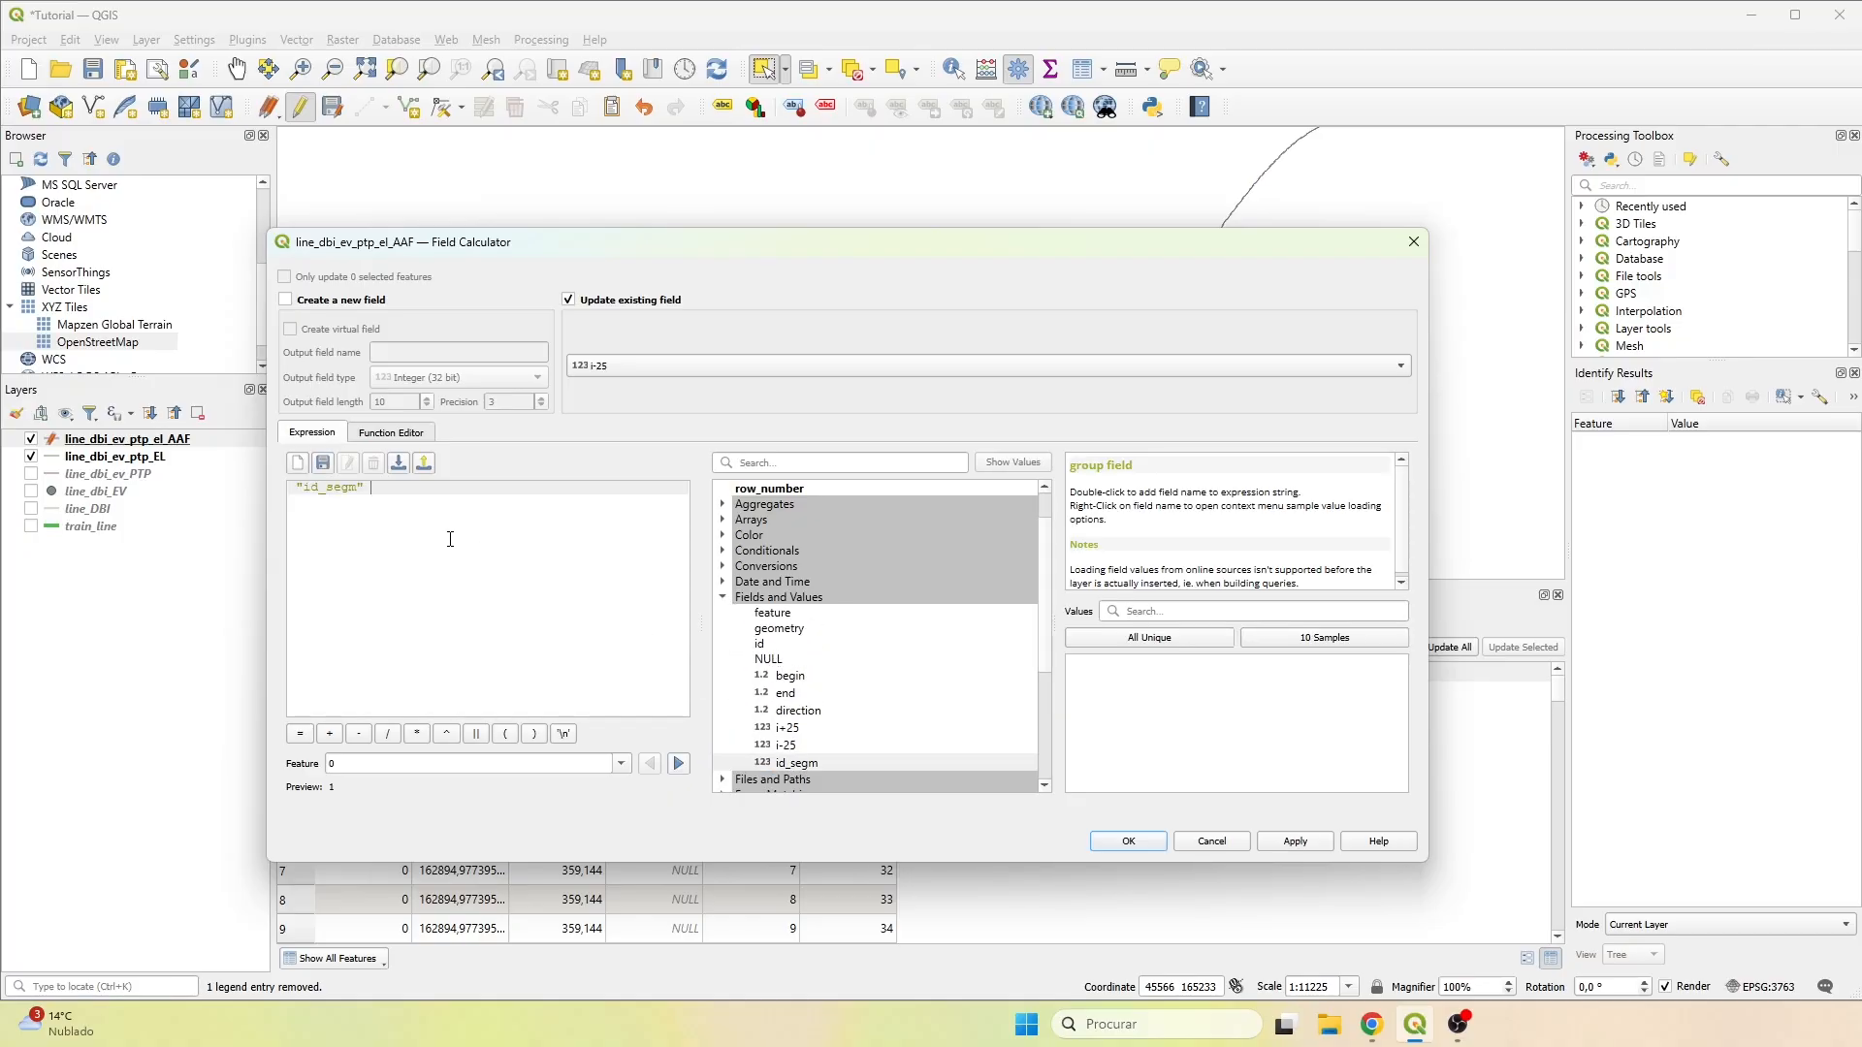
type("- 25")
left_click(1128, 841)
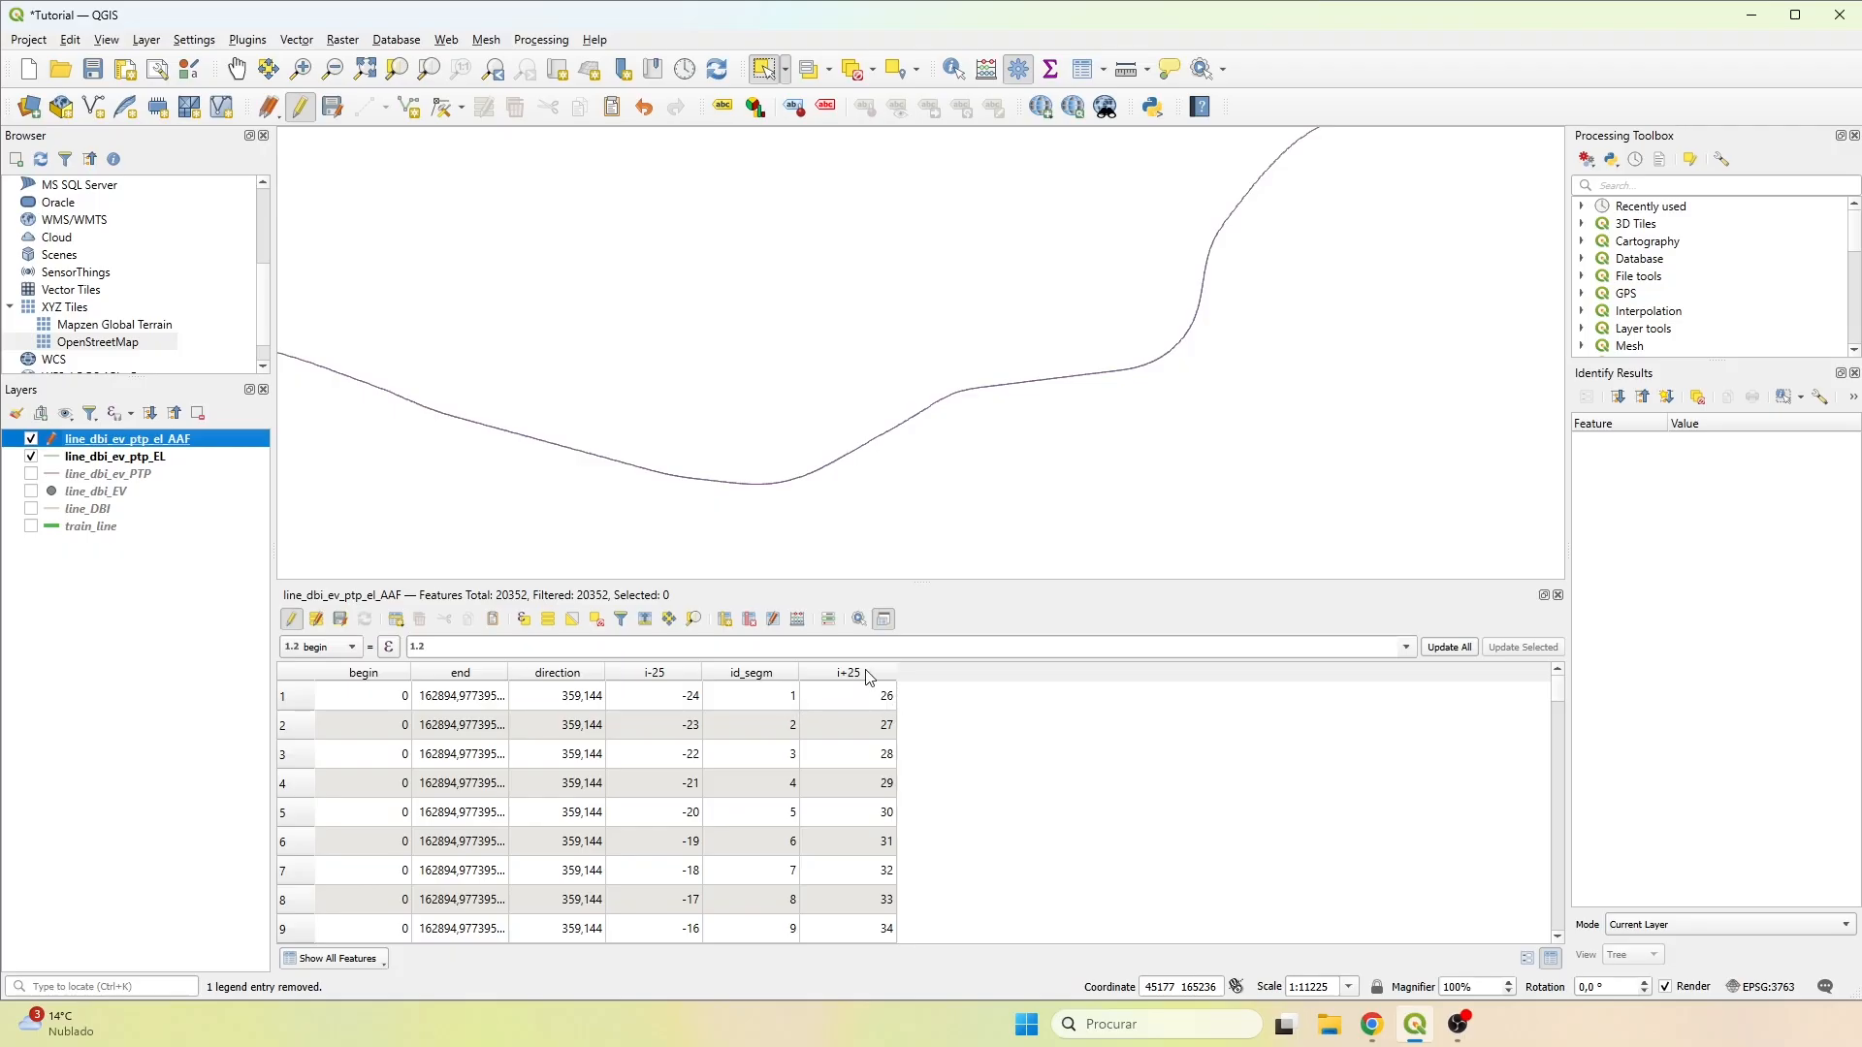
Search the Processing Toolbox for "join att" and open Join attributes by field value.
left_click(1704, 186)
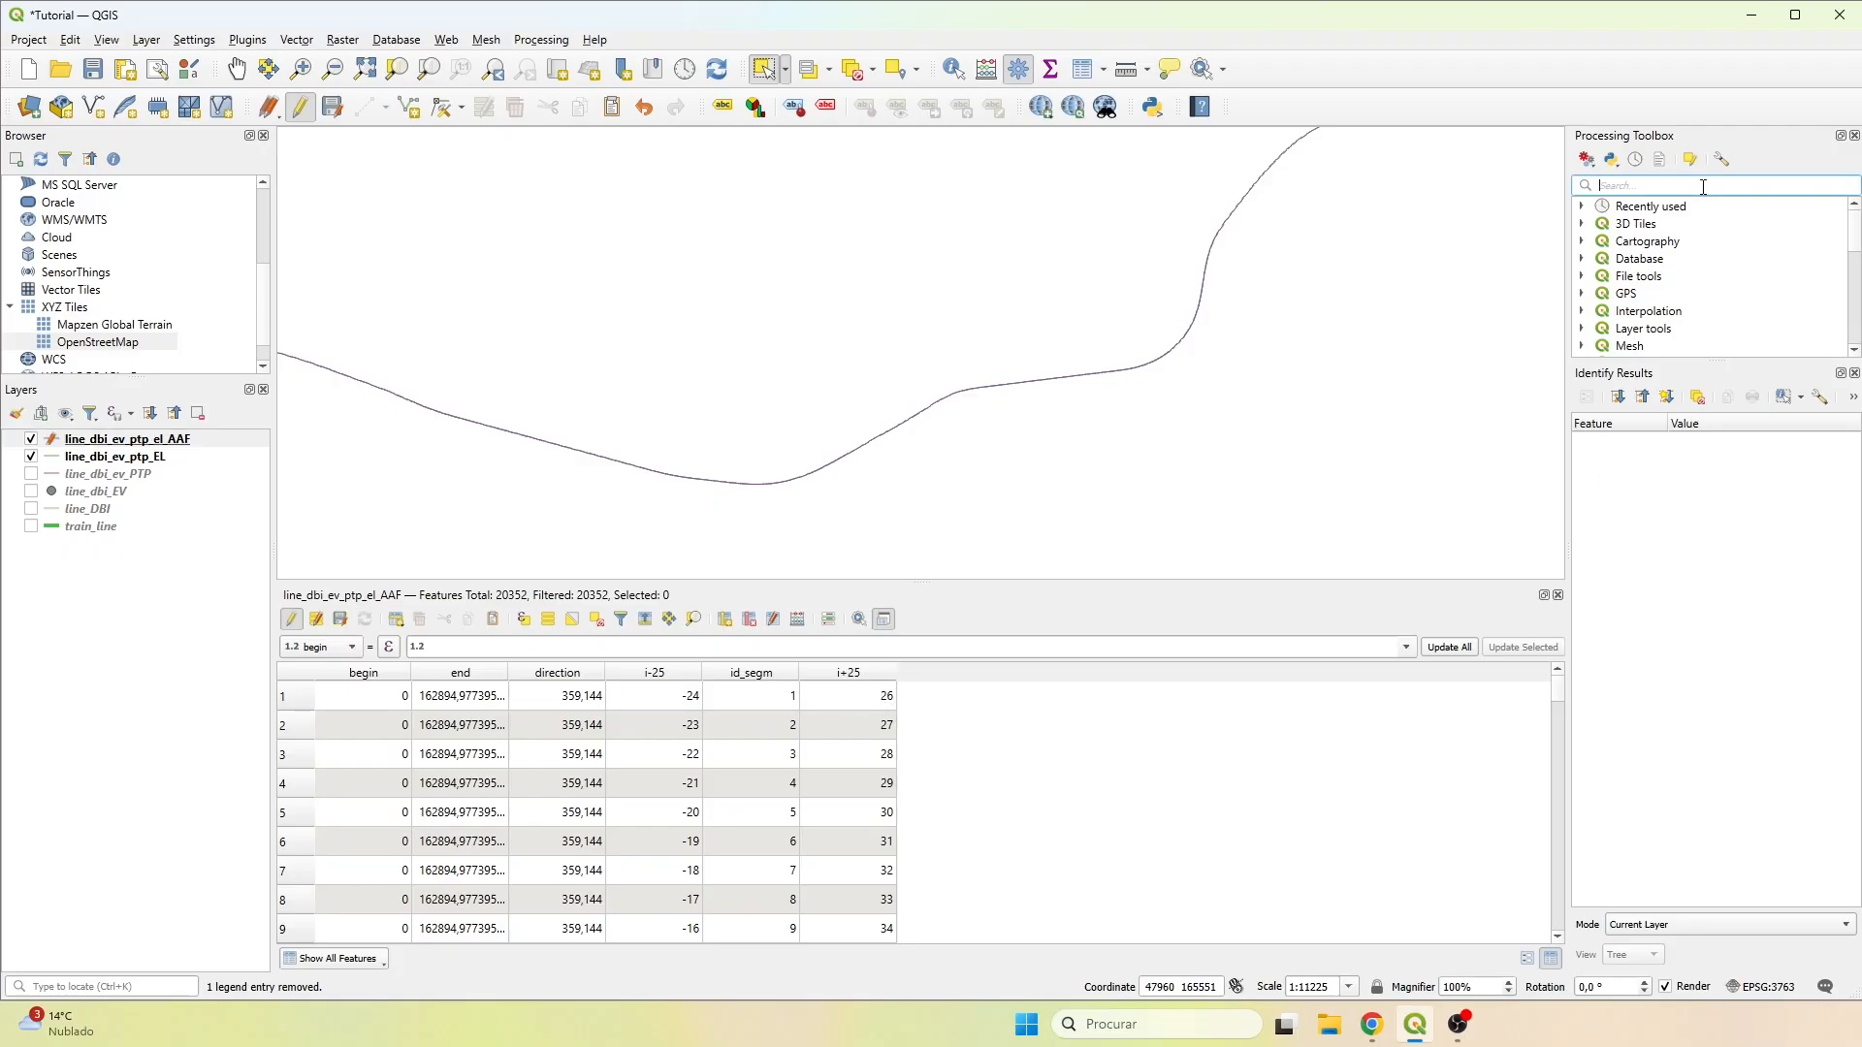
type("join att")
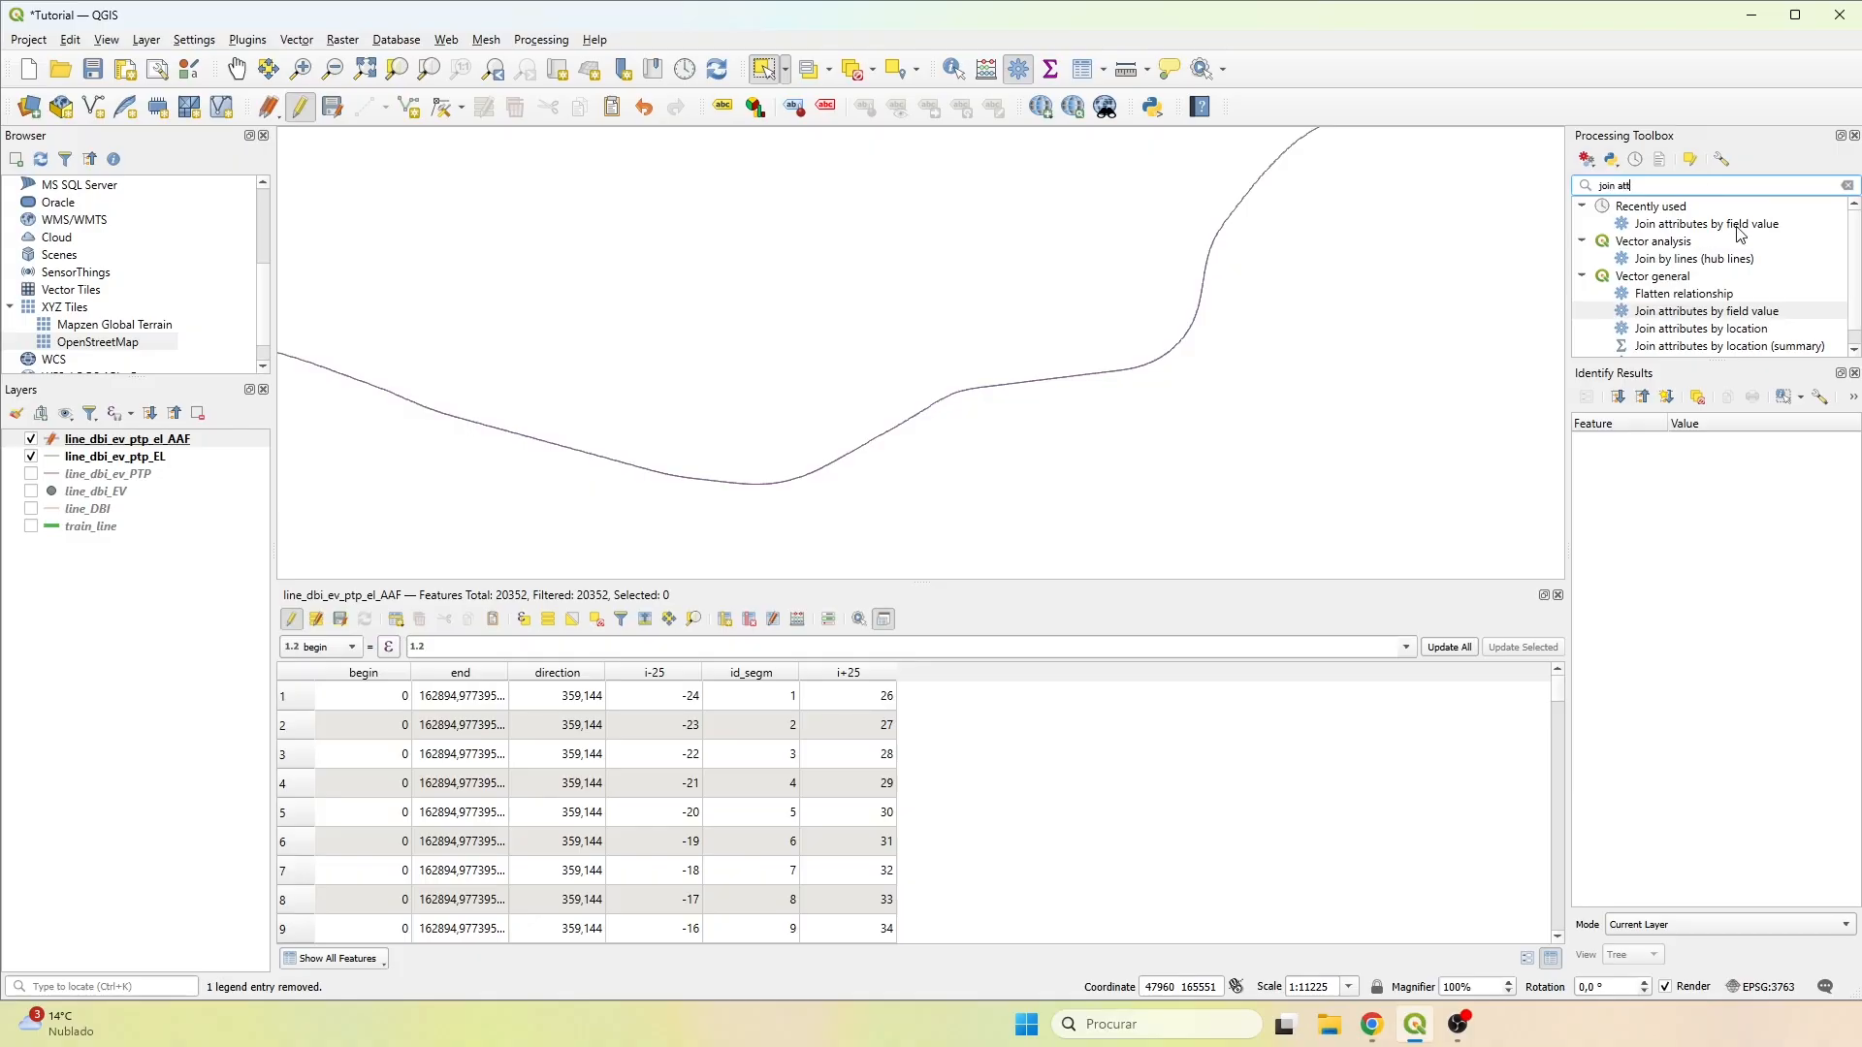
double_click(1738, 226)
Match the first layer's i+25 field to the second layer's id_segm field, copying only the direction field.
left_click(735, 280)
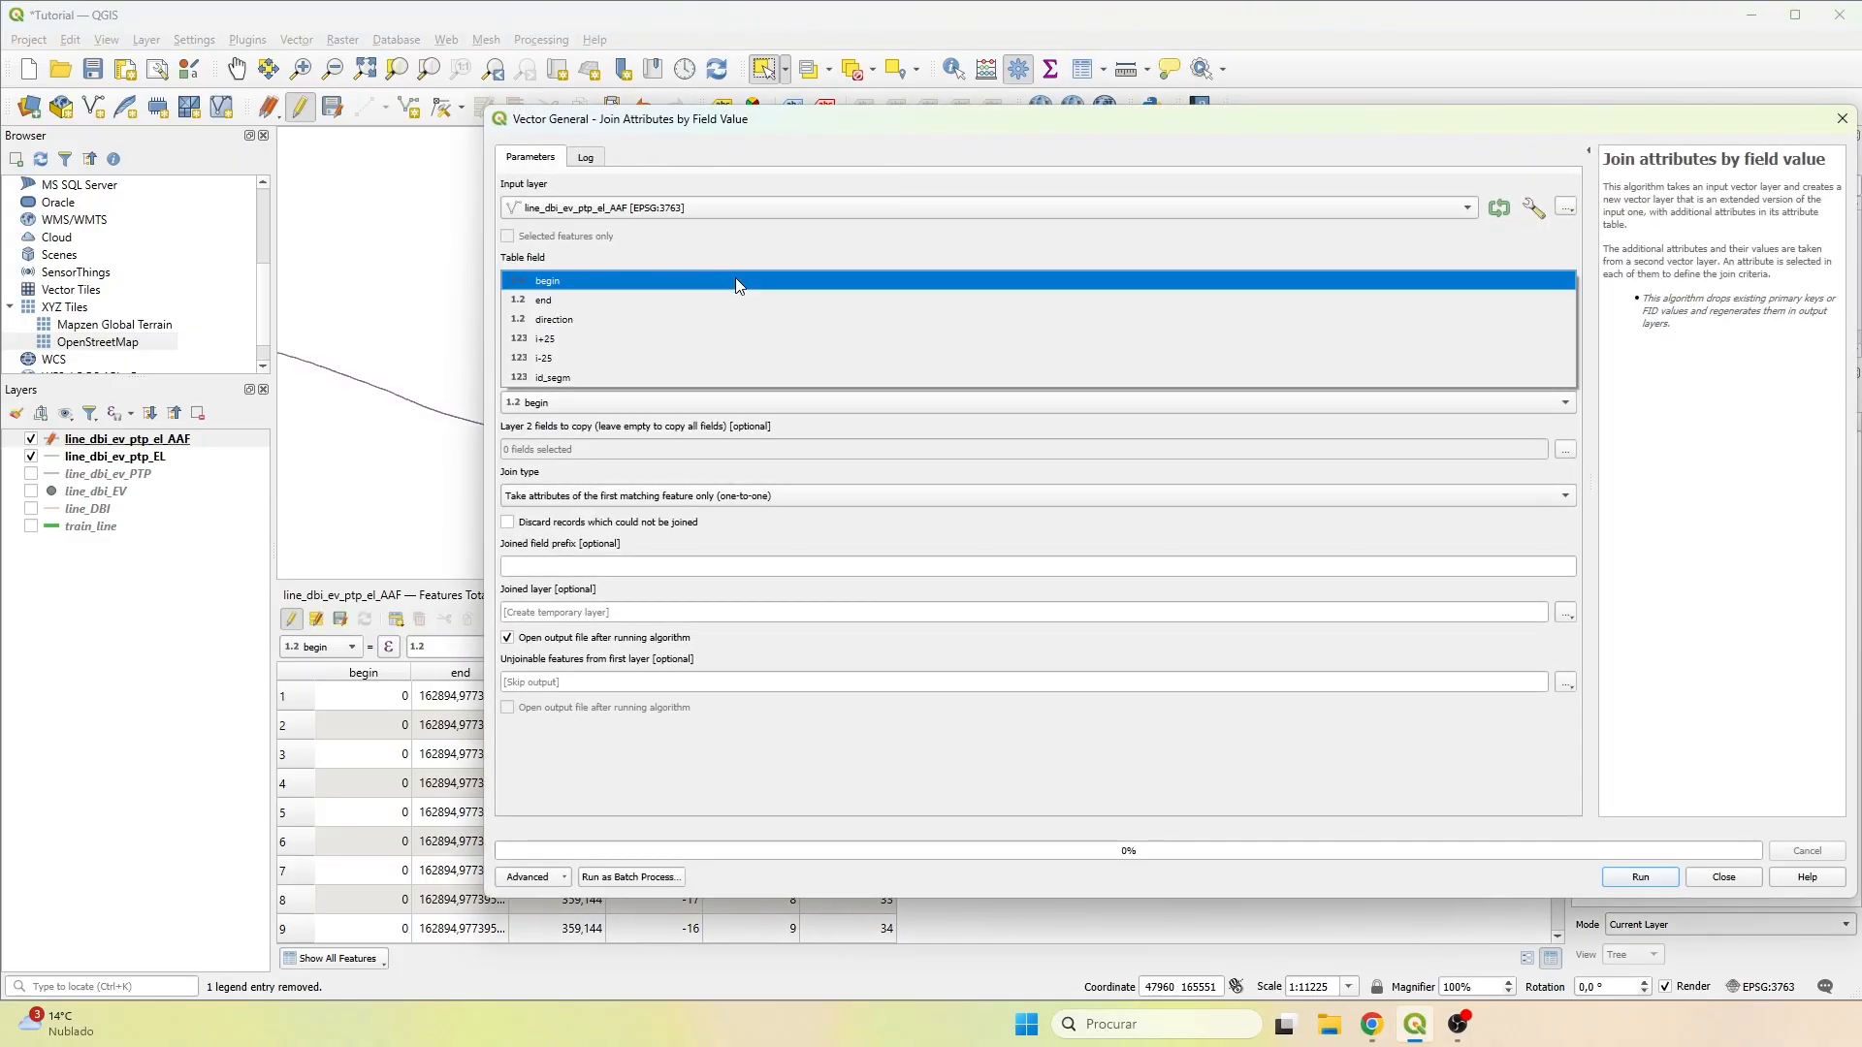
left_click(591, 304)
left_click(589, 401)
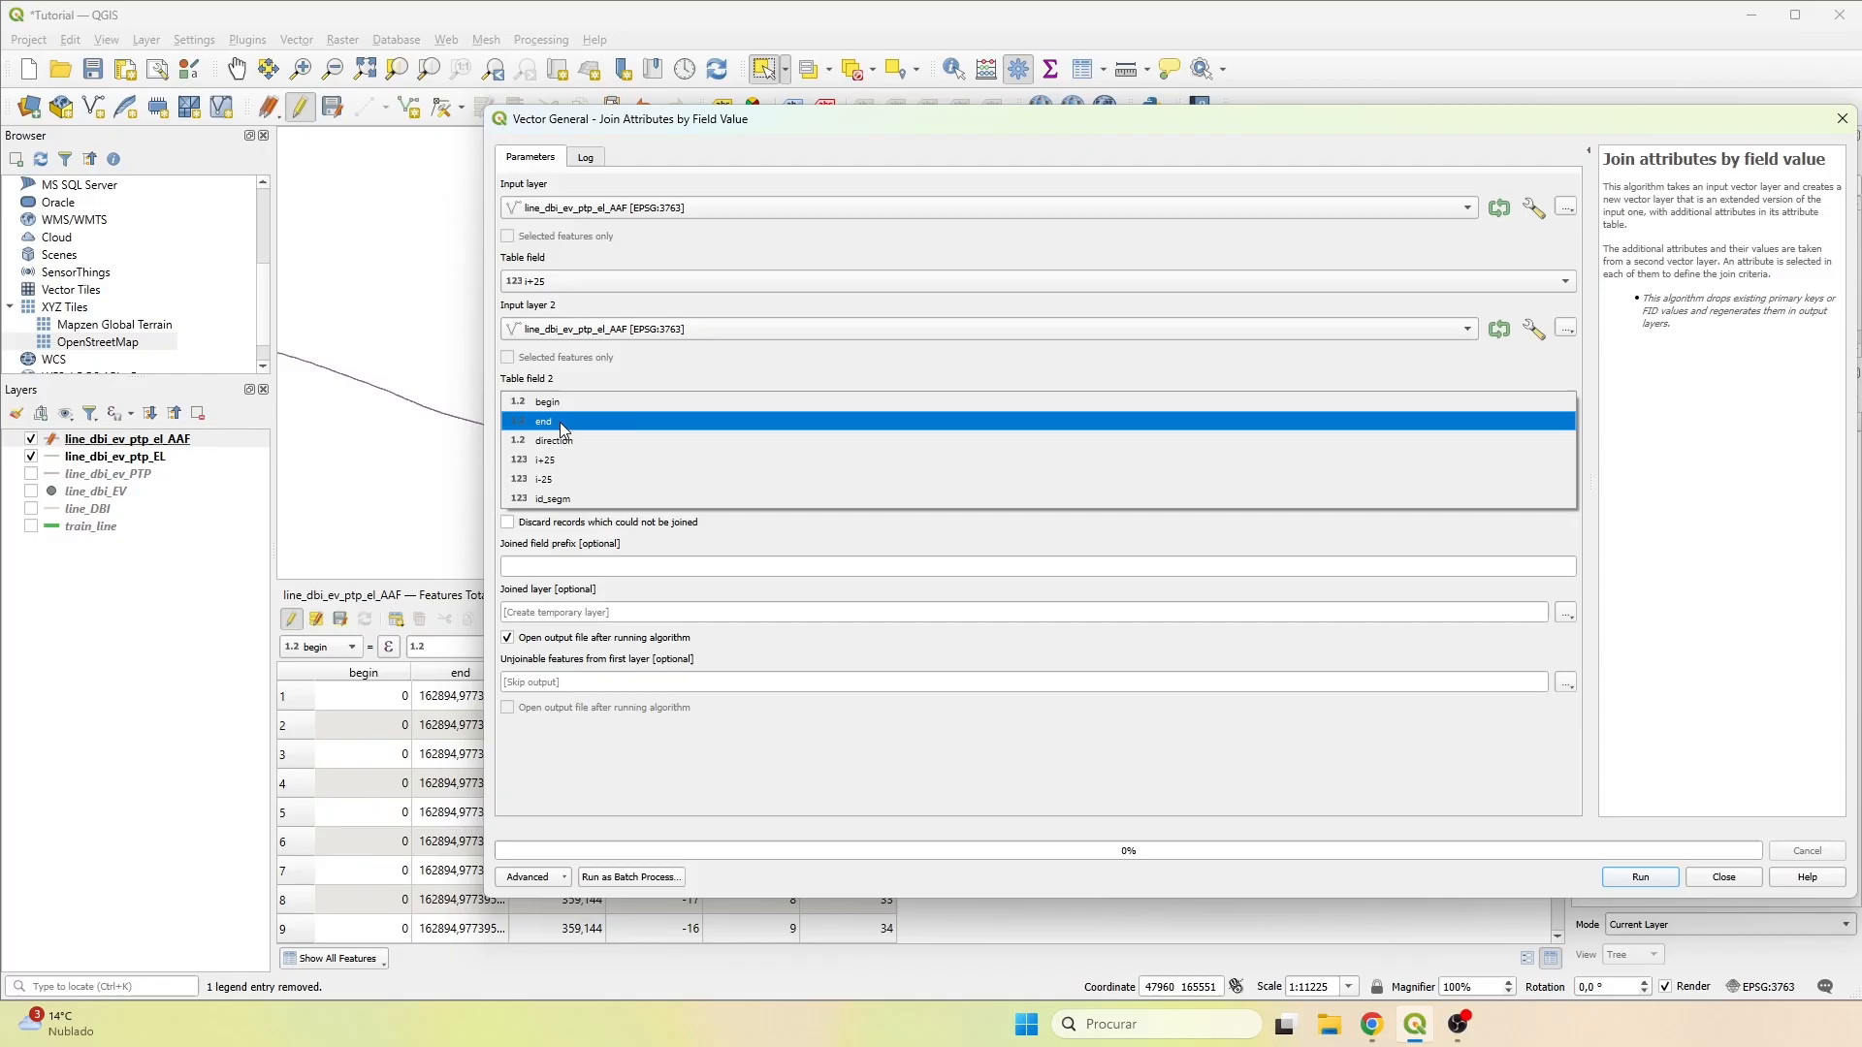
left_click(549, 495)
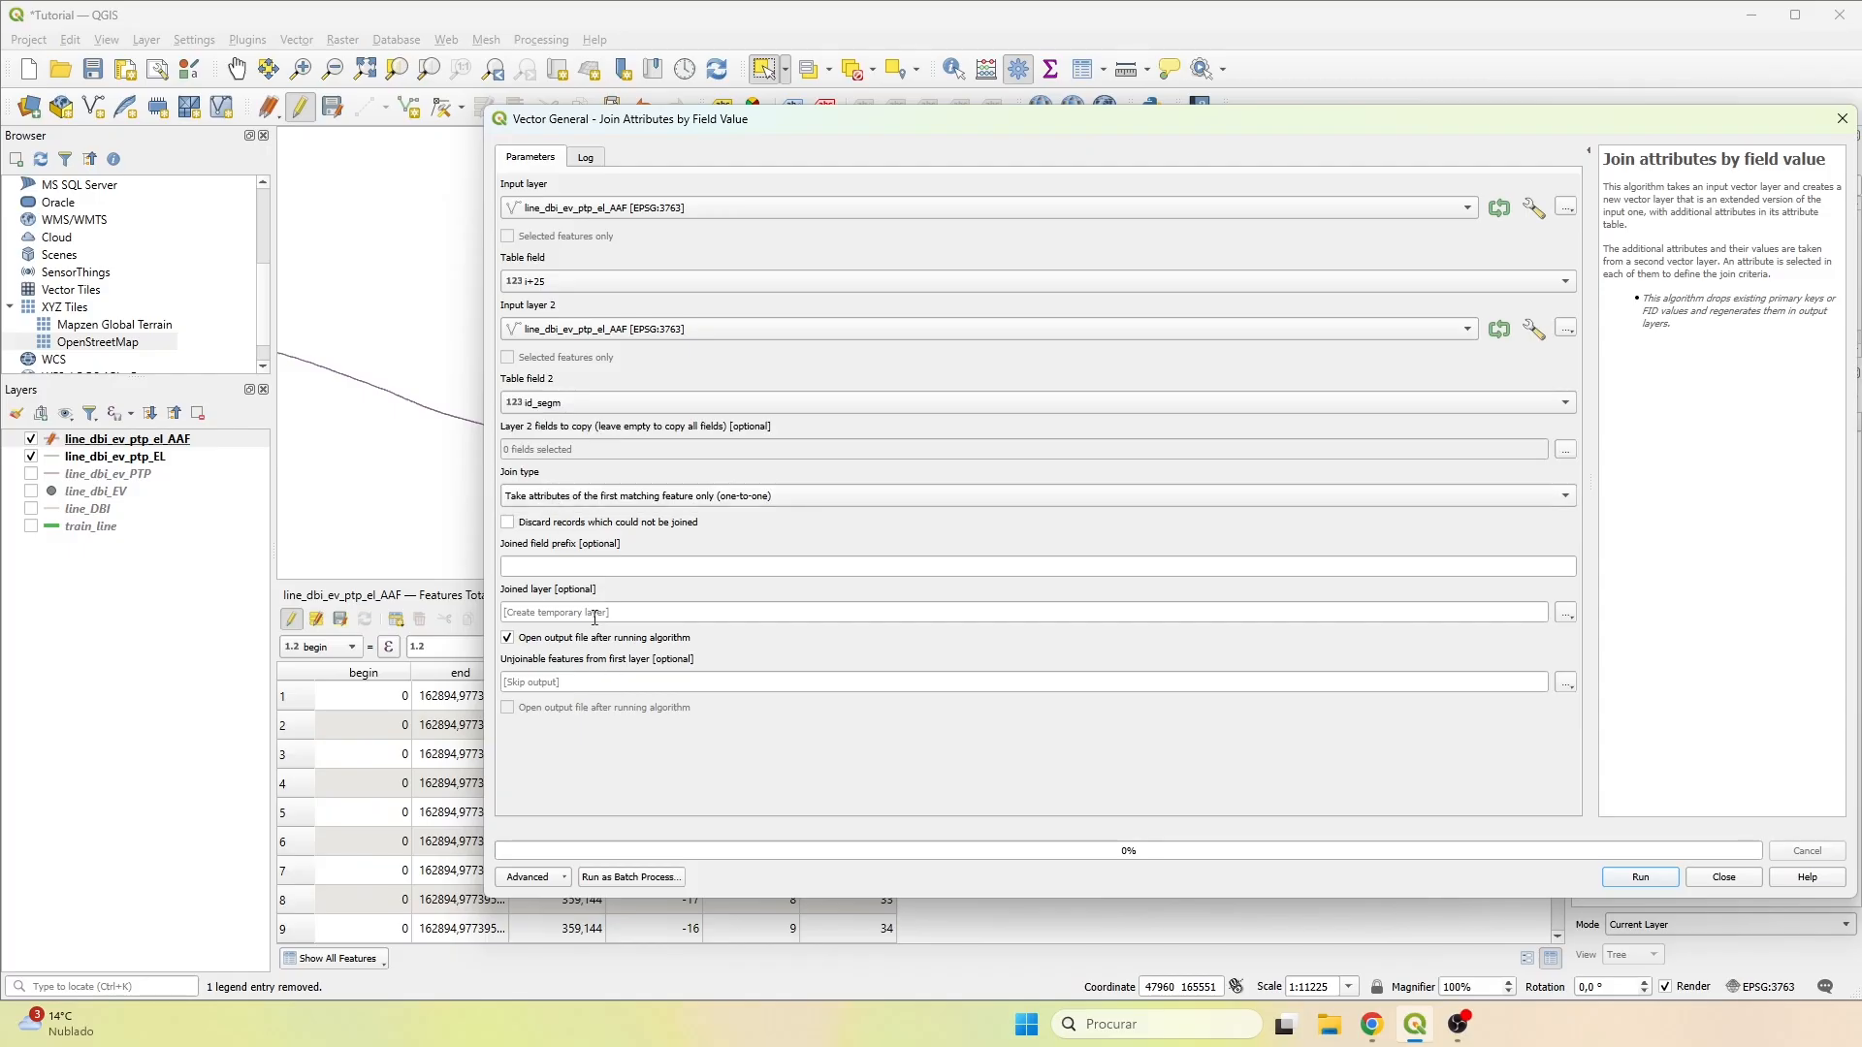
left_click(1566, 449)
left_click(516, 245)
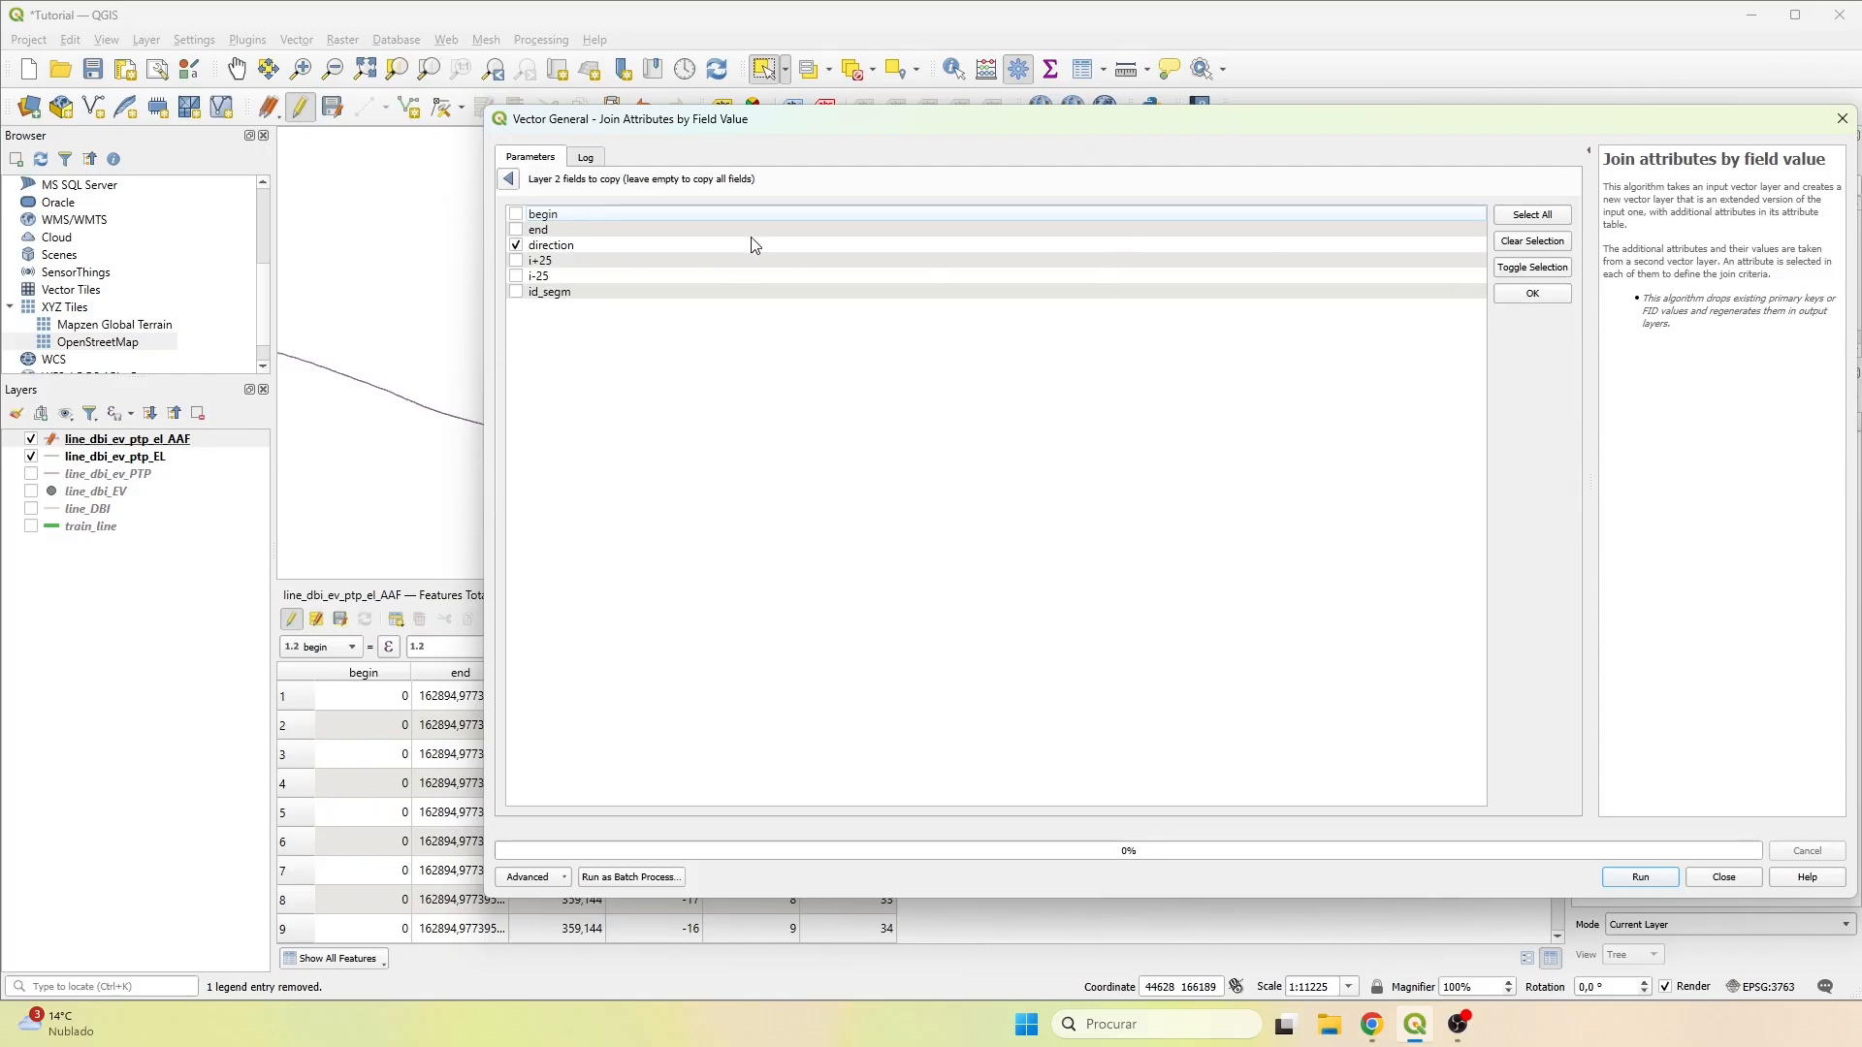
left_click(1538, 295)
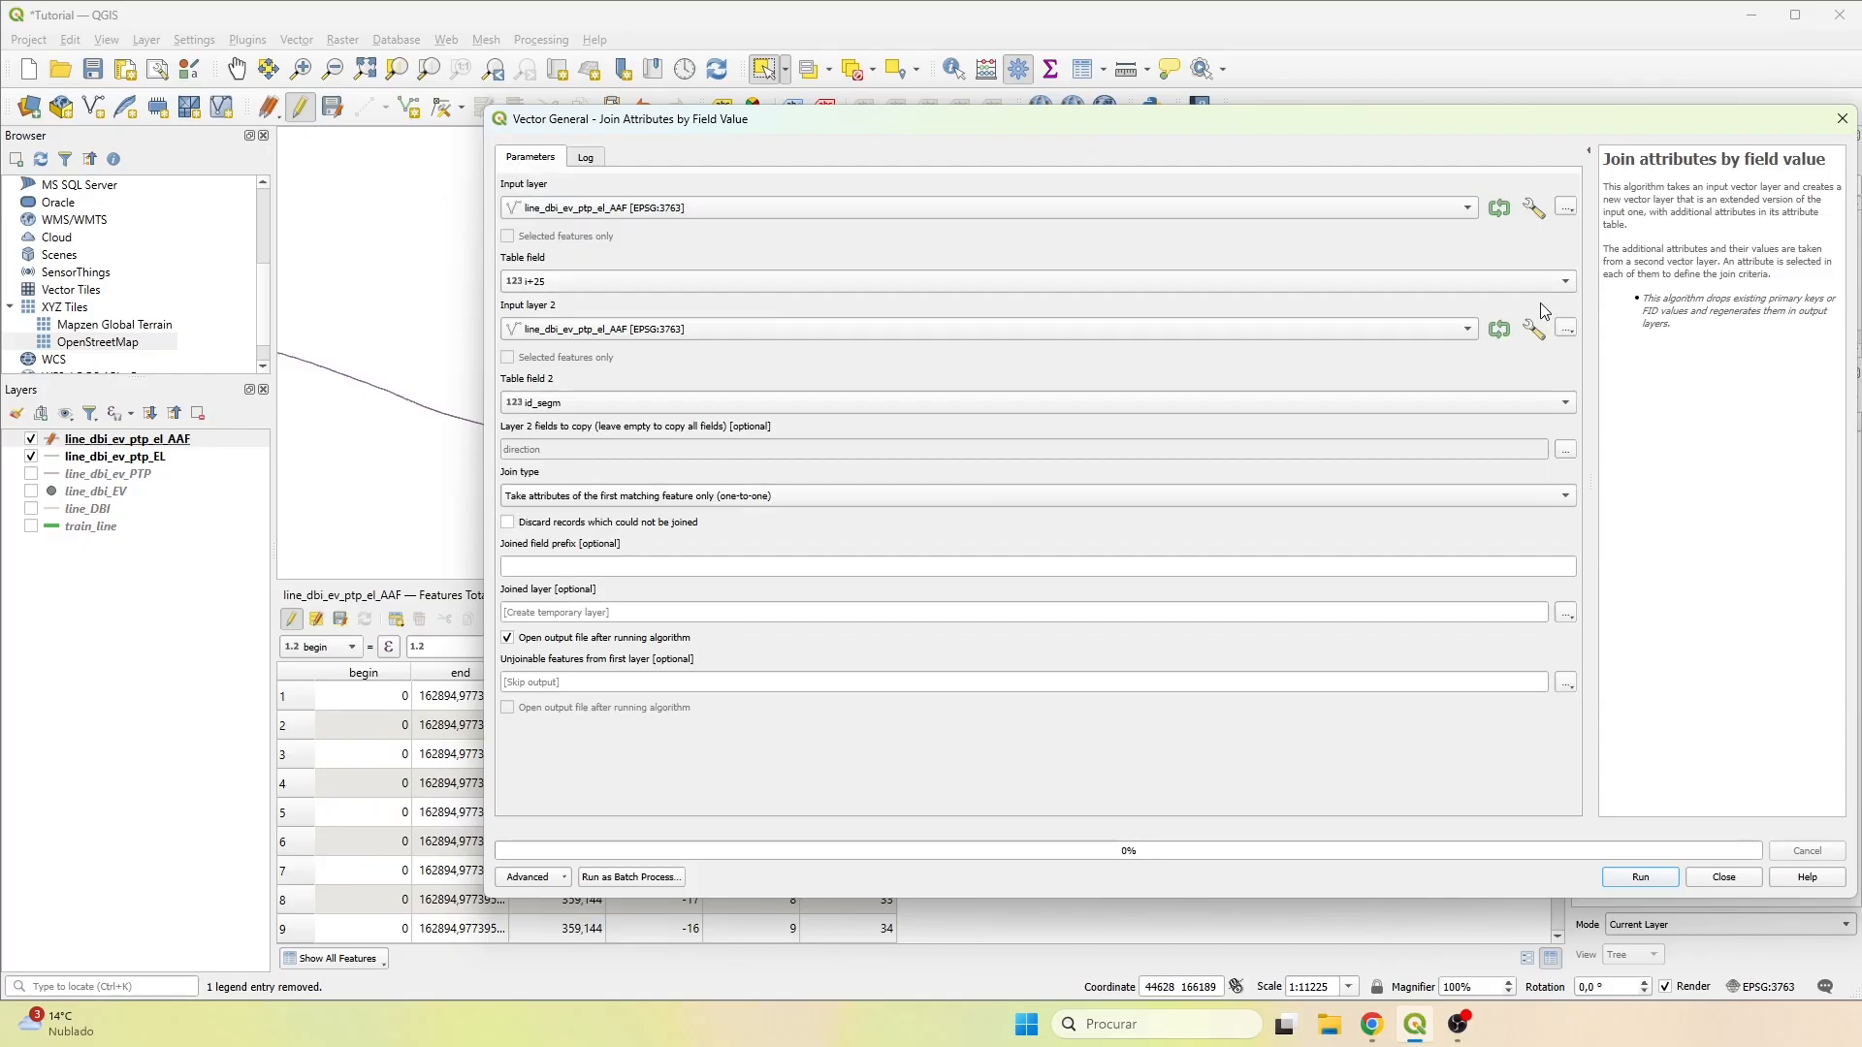
Set the joined field prefix to p25_, save the joined layer as join_p25.shp in the Results folder, and run the join.
left_click(576, 566)
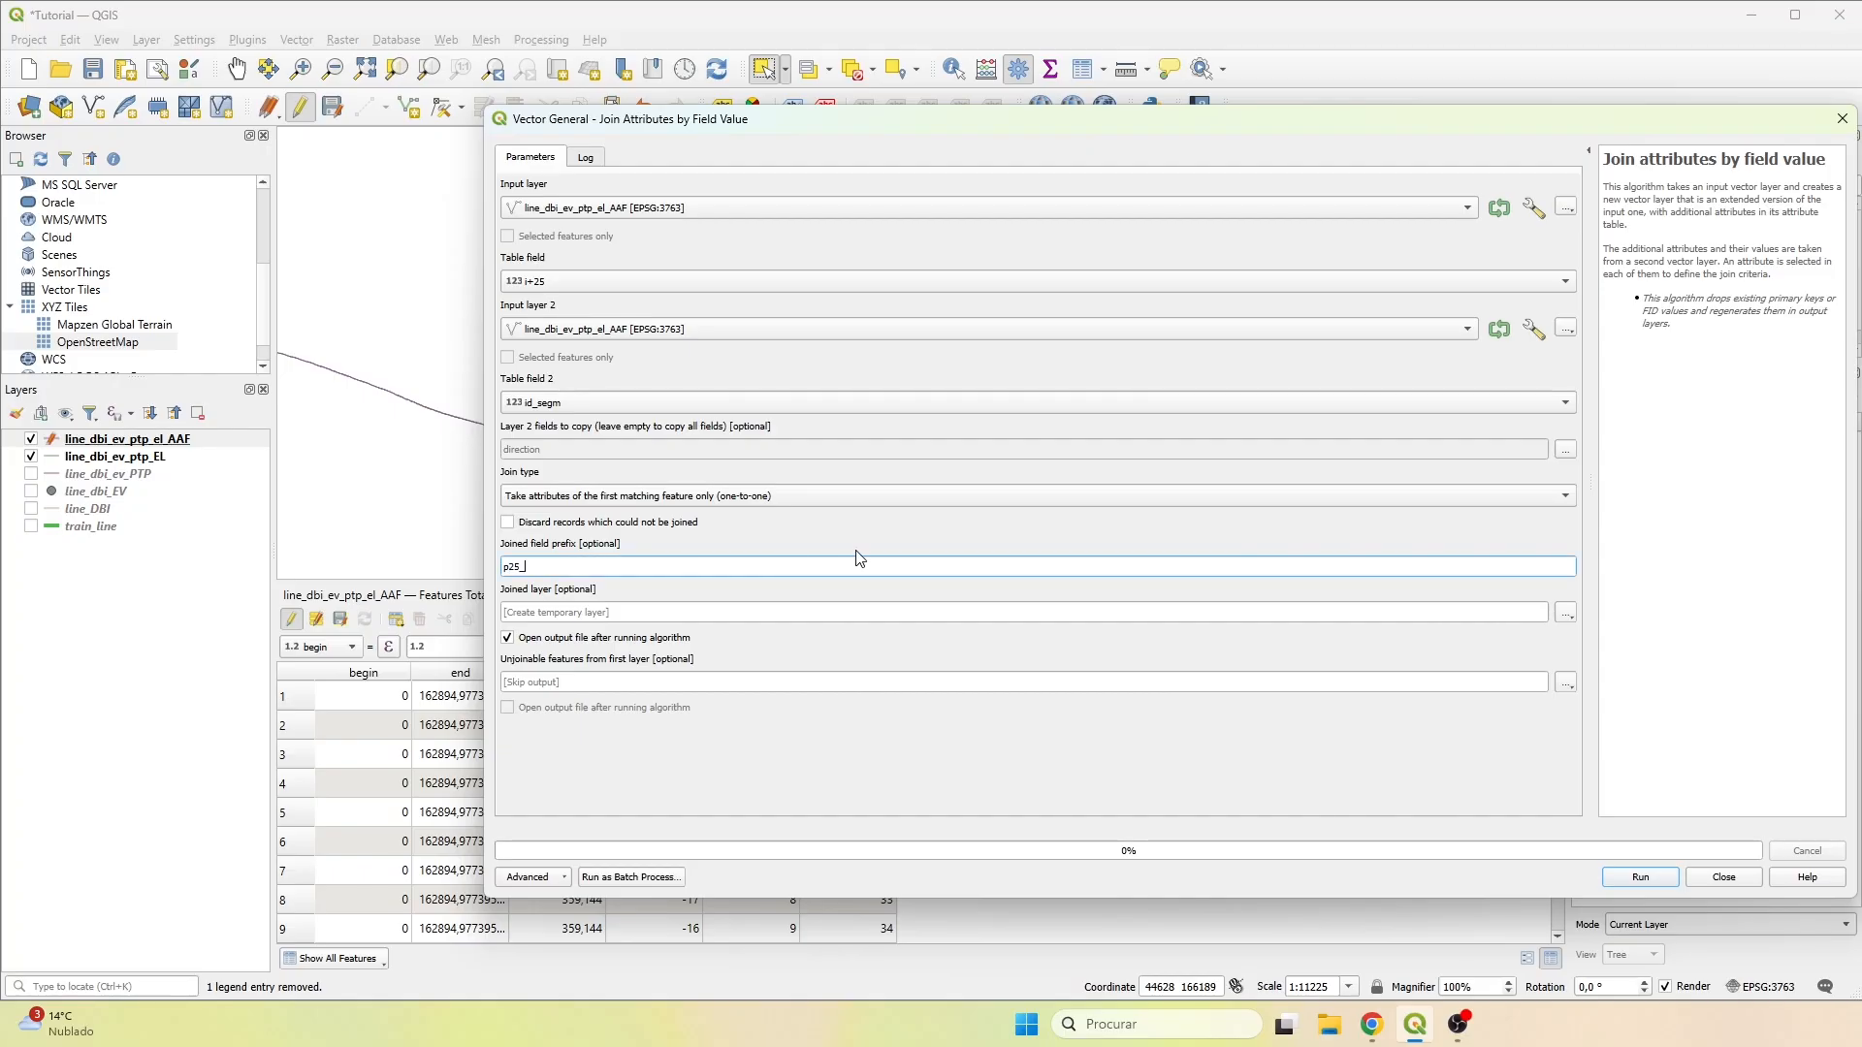
left_click(1565, 612)
left_click(1610, 682)
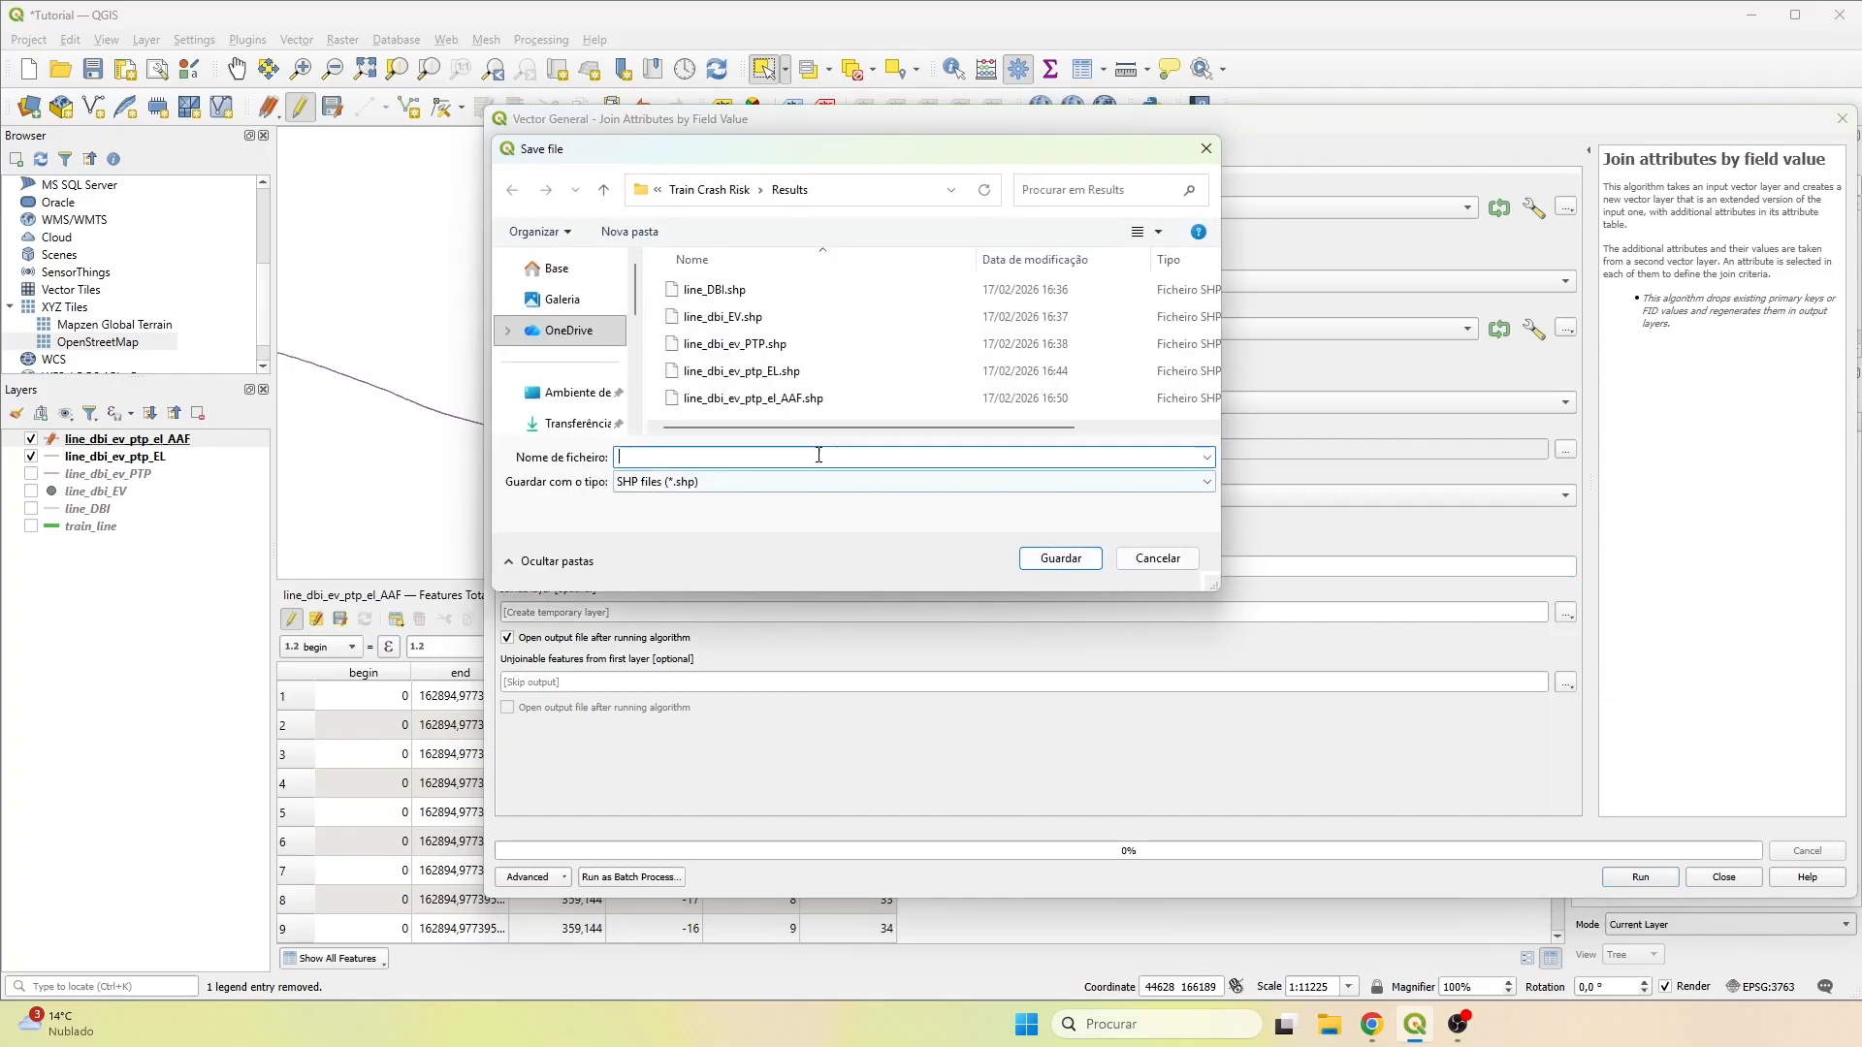
type("join_p25")
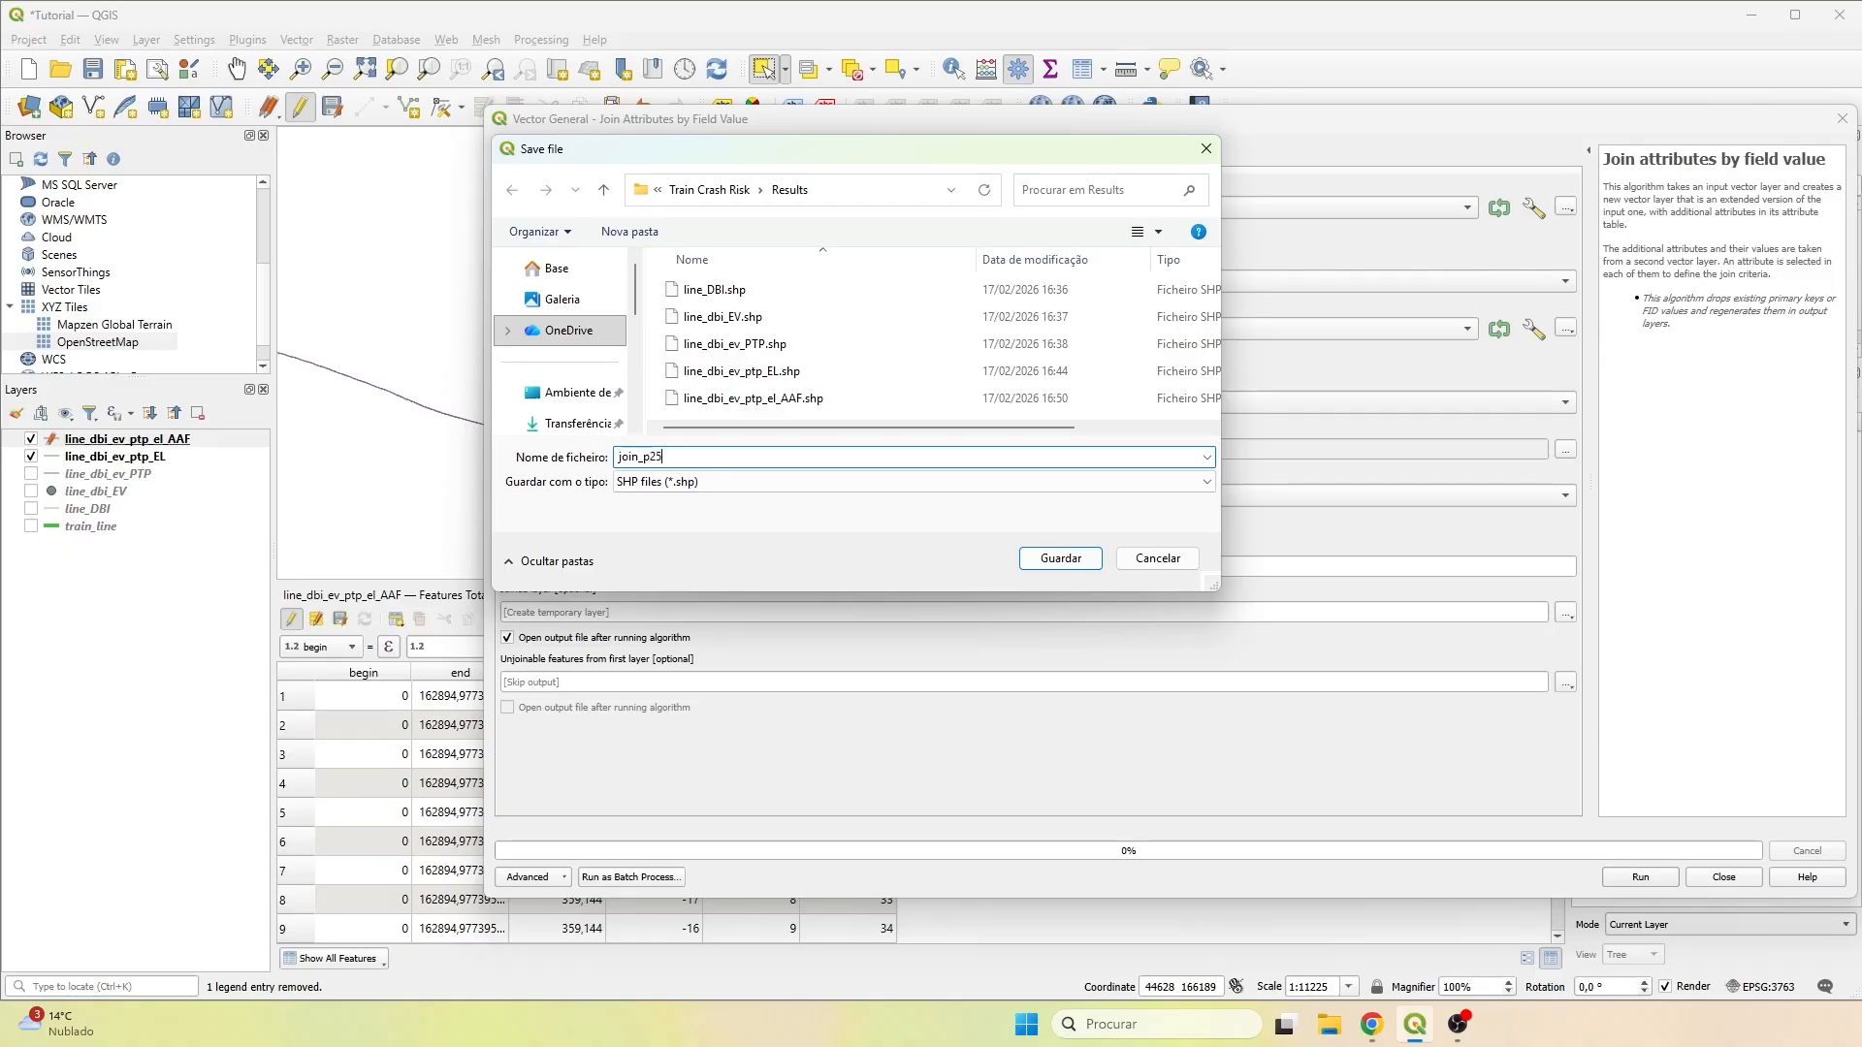
left_click(1061, 559)
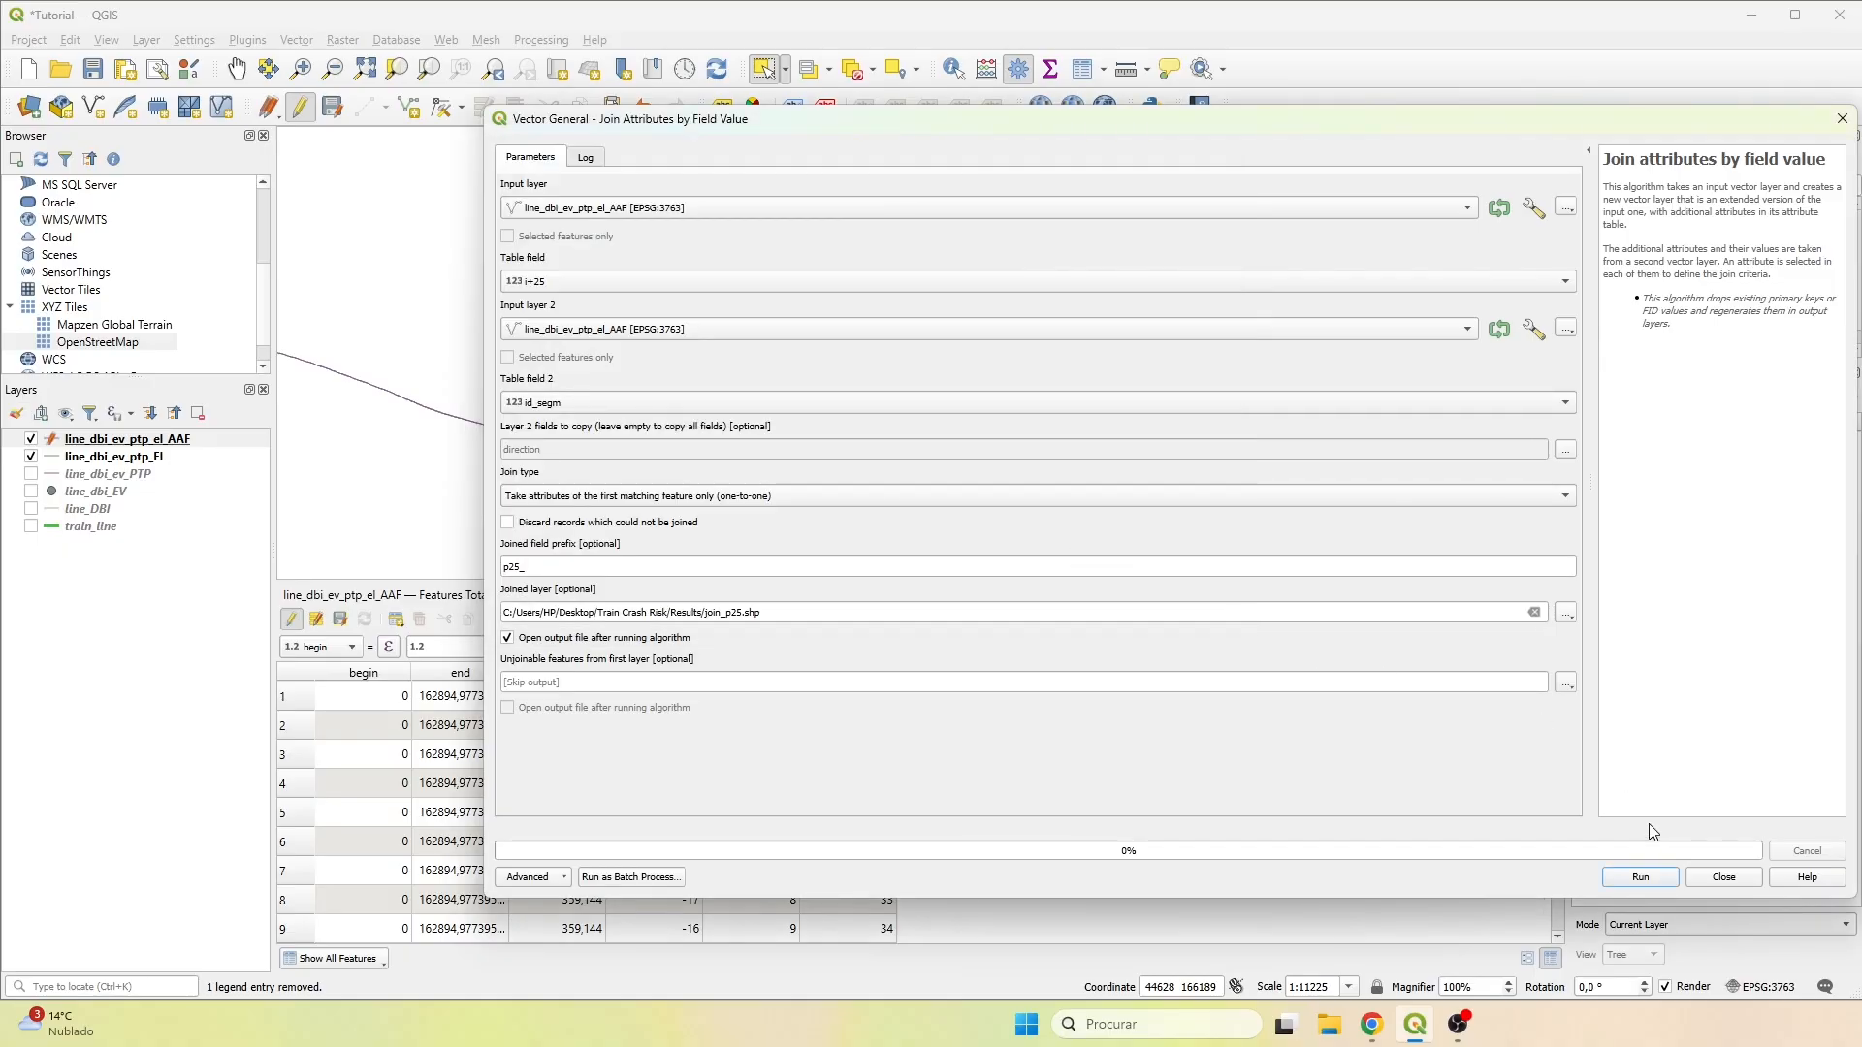
left_click(1639, 875)
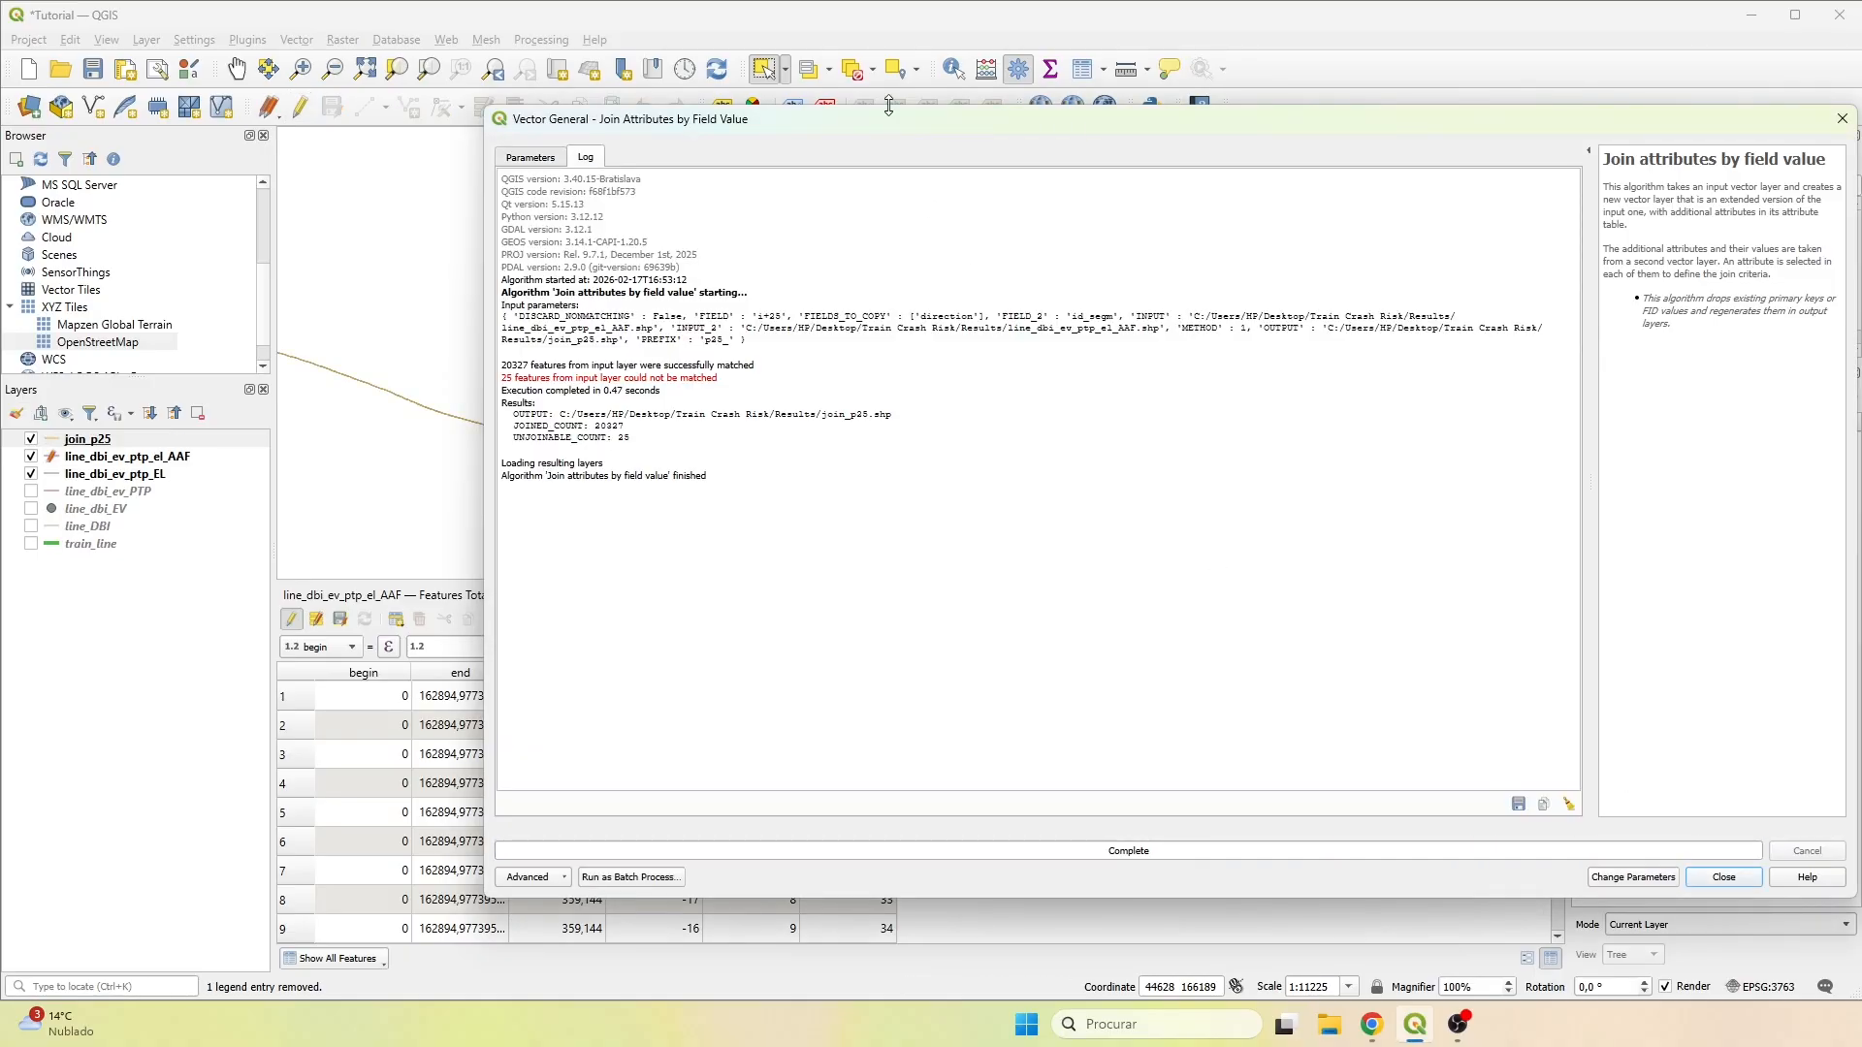
mouse_move(756, 365)
left_mouse_down()
mouse_move(519, 361)
mouse_move(734, 385)
left_mouse_up()
left_click(505, 381)
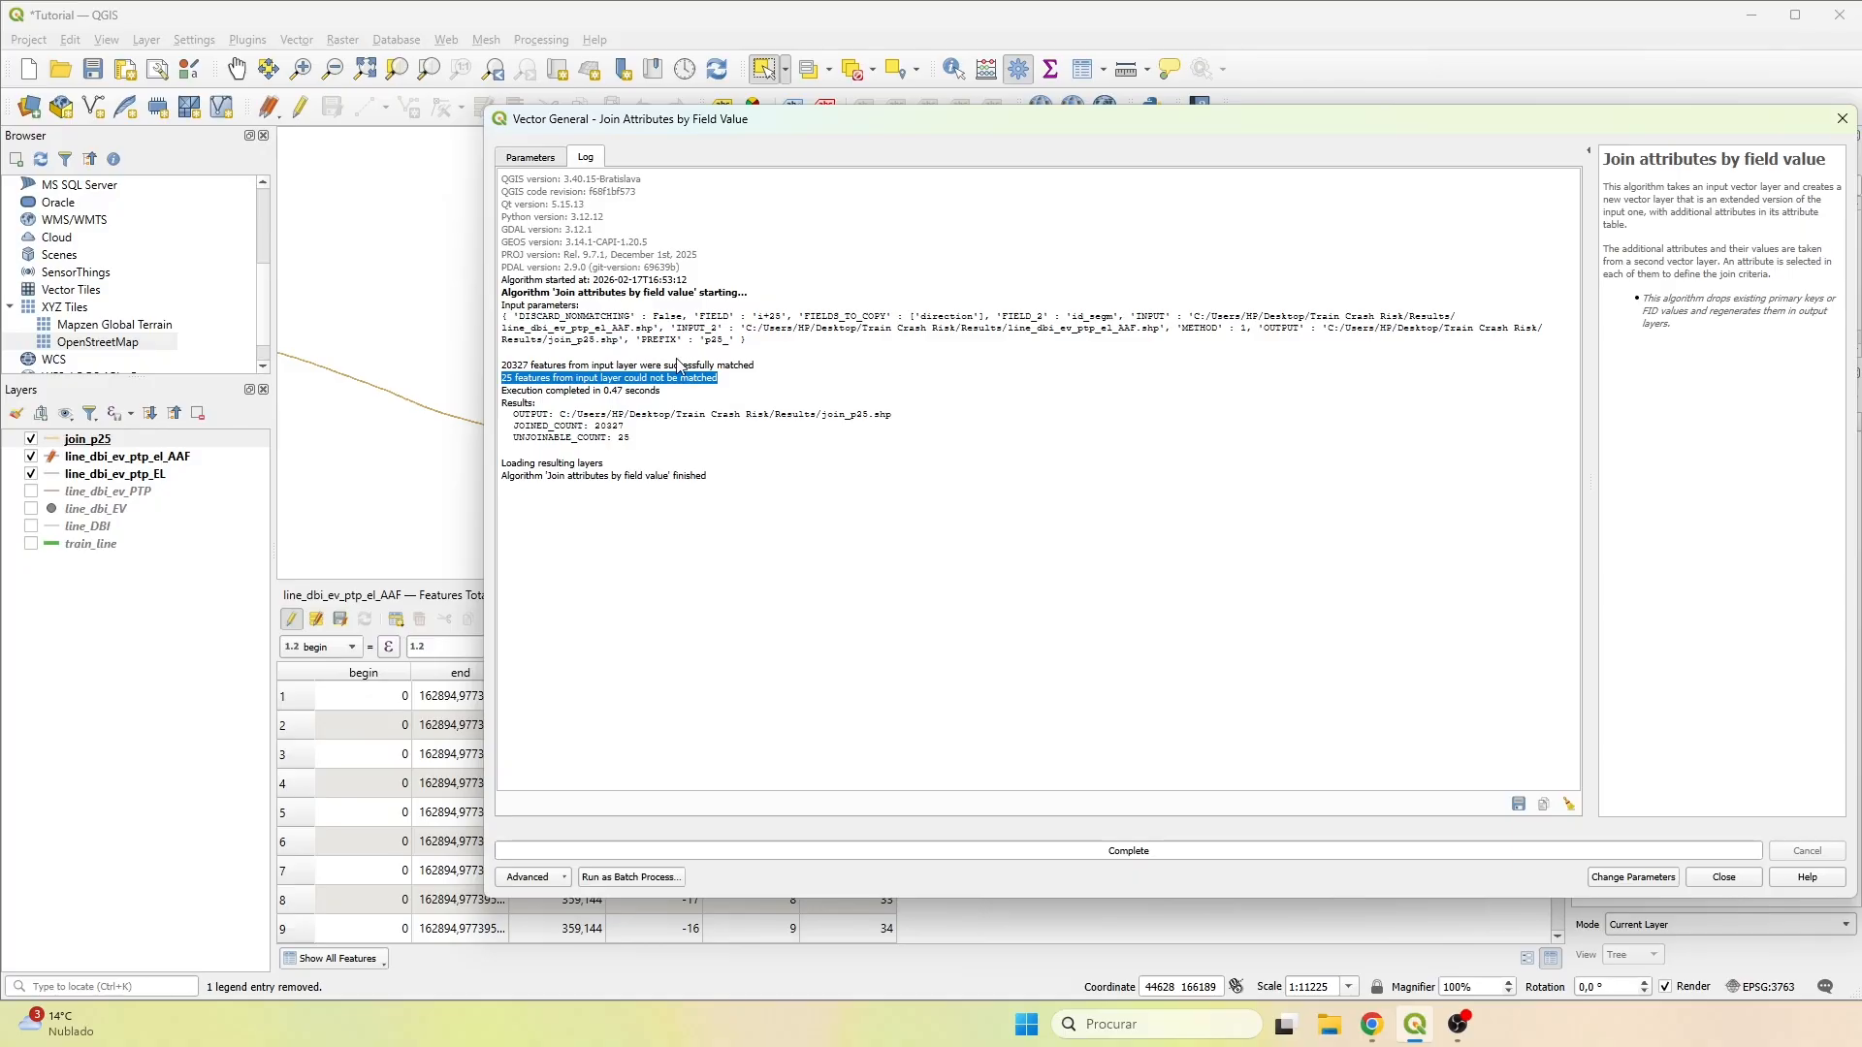
Stop editing the line_dbi_ev_ptp_el_AAF layer and close its attribute table.
left_click(1724, 877)
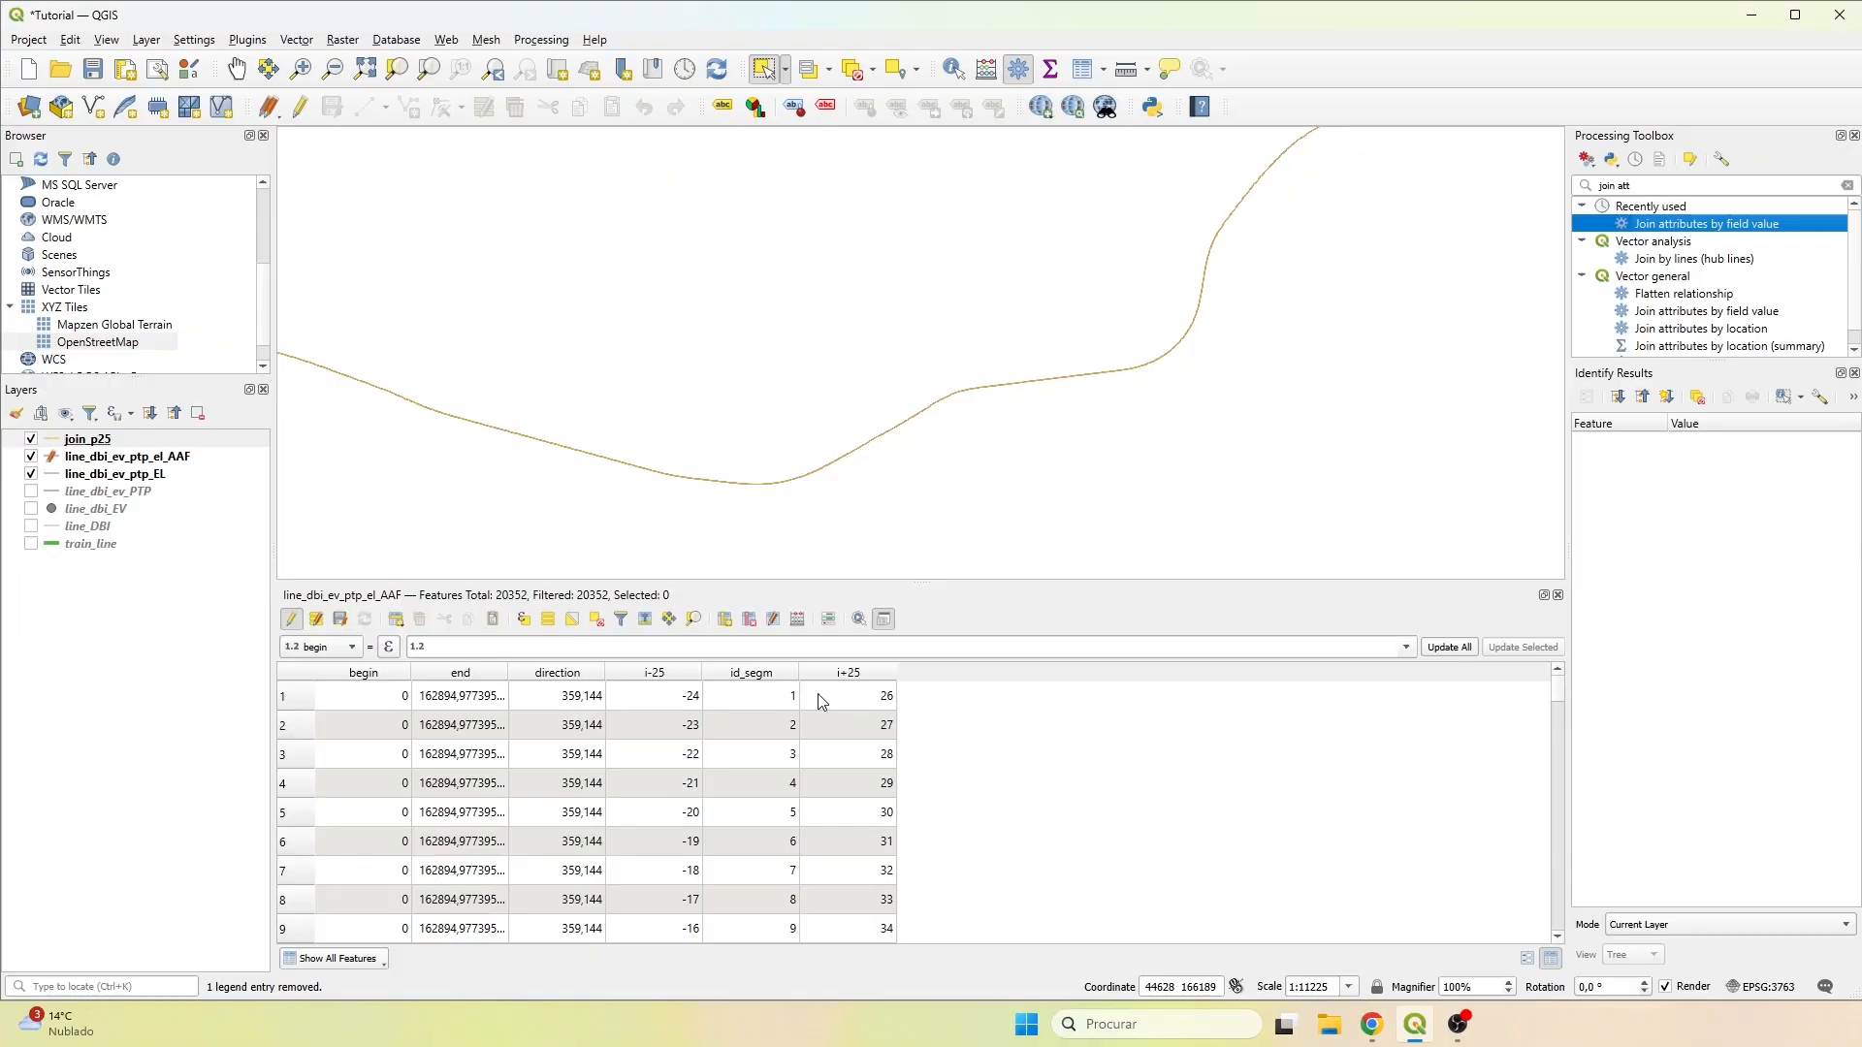
left_click(291, 625)
left_click(1558, 594)
Sort the join_p25 attribute table by p25_direct and select the rows with NULL values.
right_click(98, 441)
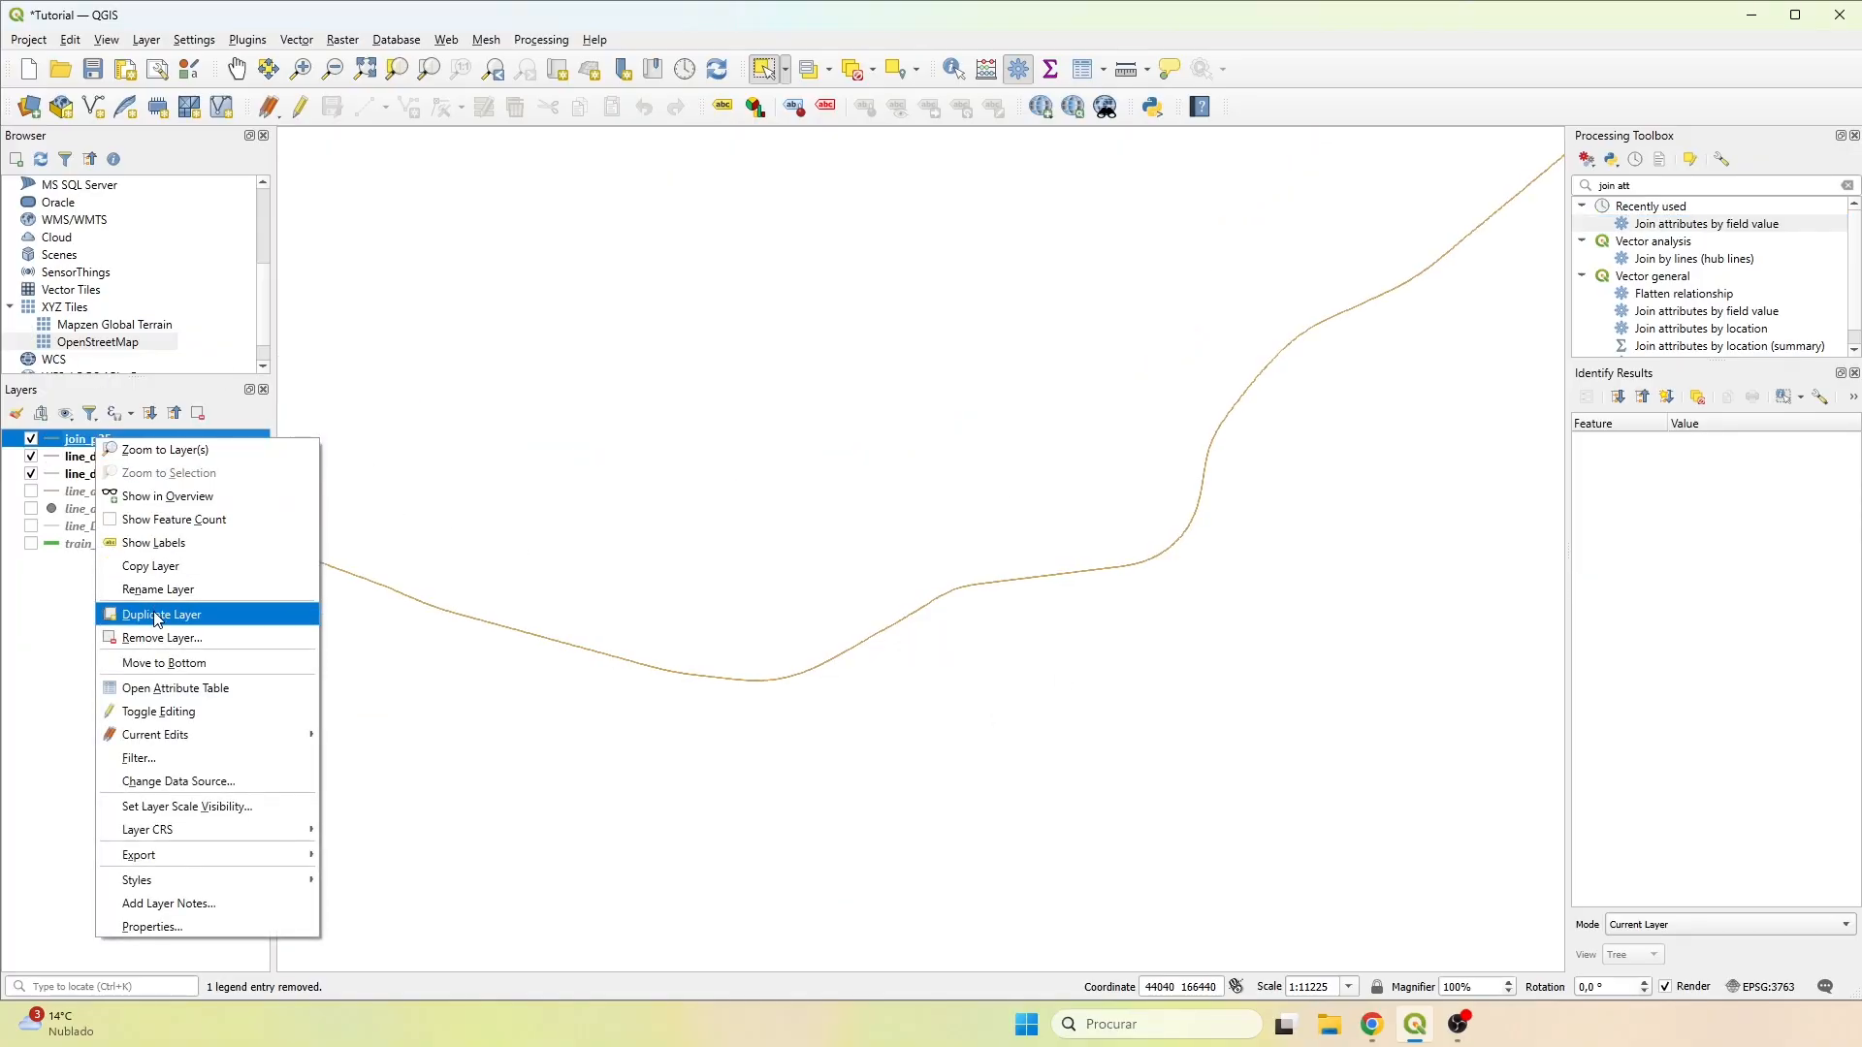
left_click(155, 688)
left_click(883, 438)
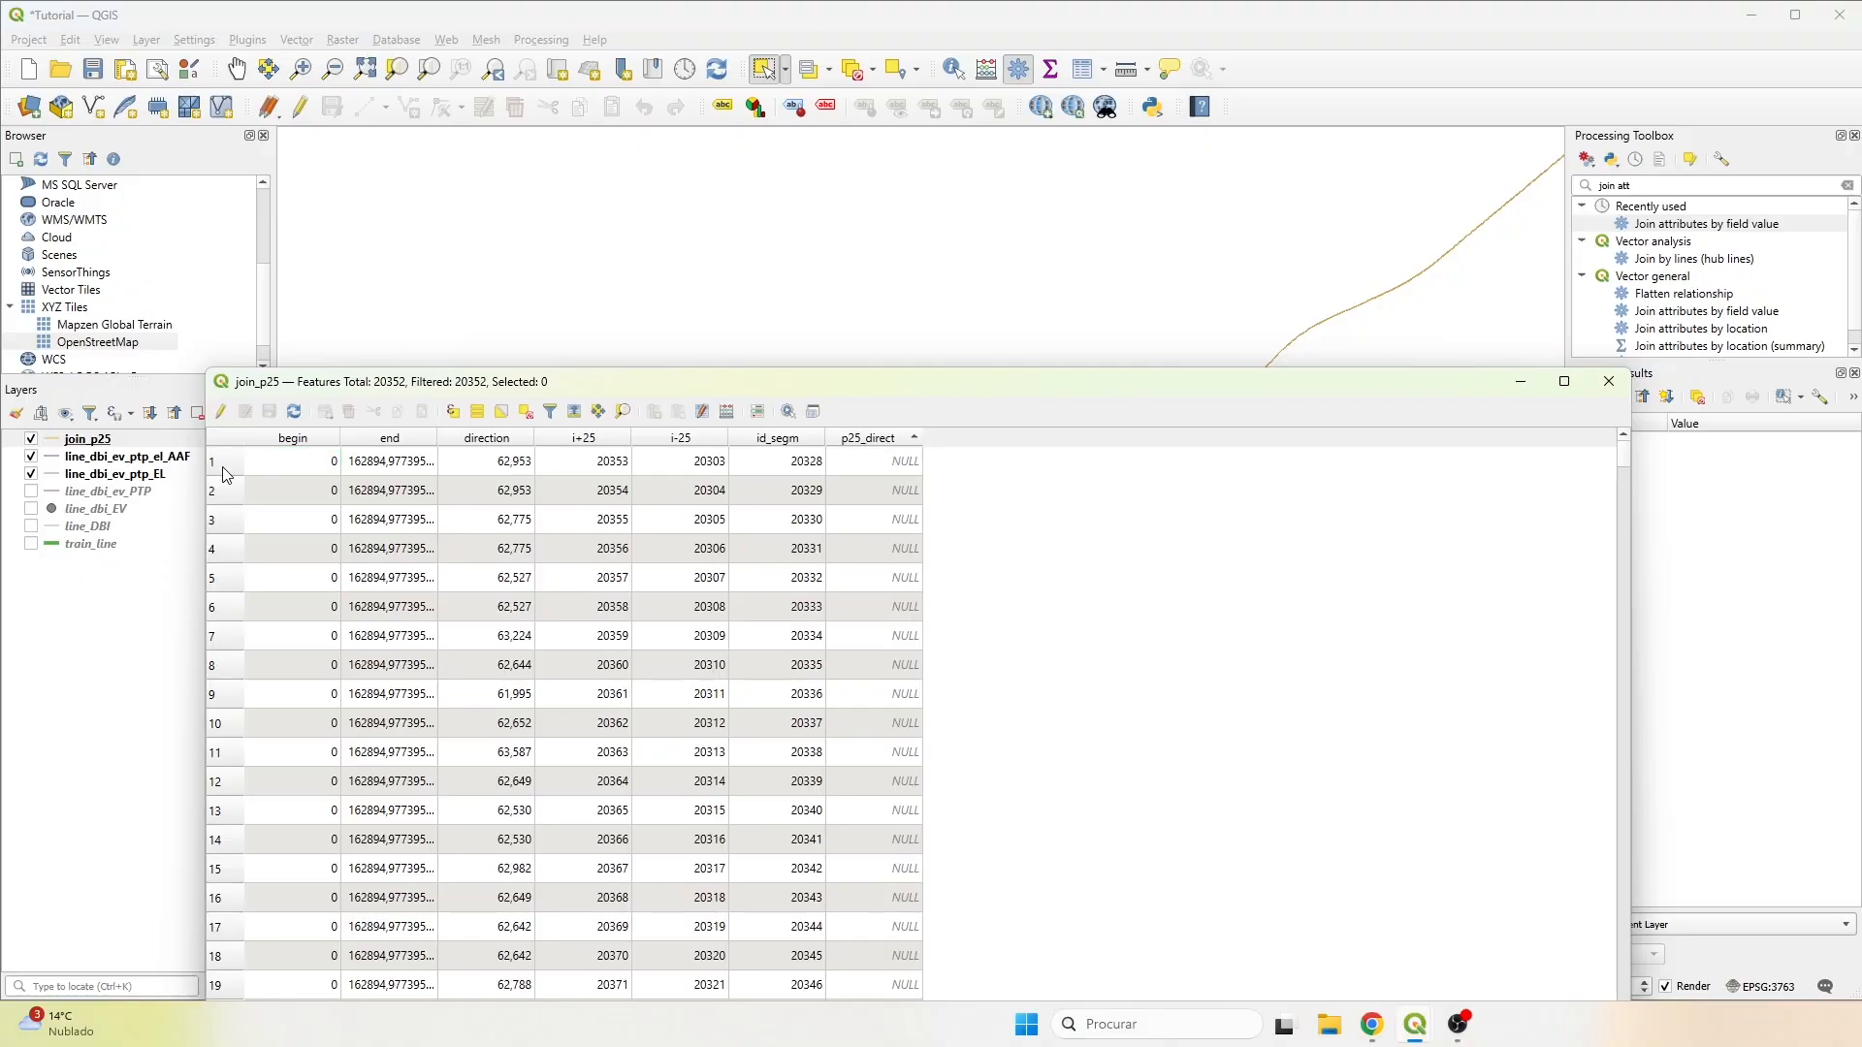
scroll(229, 620, "down", 6)
left_click(229, 639, "shift")
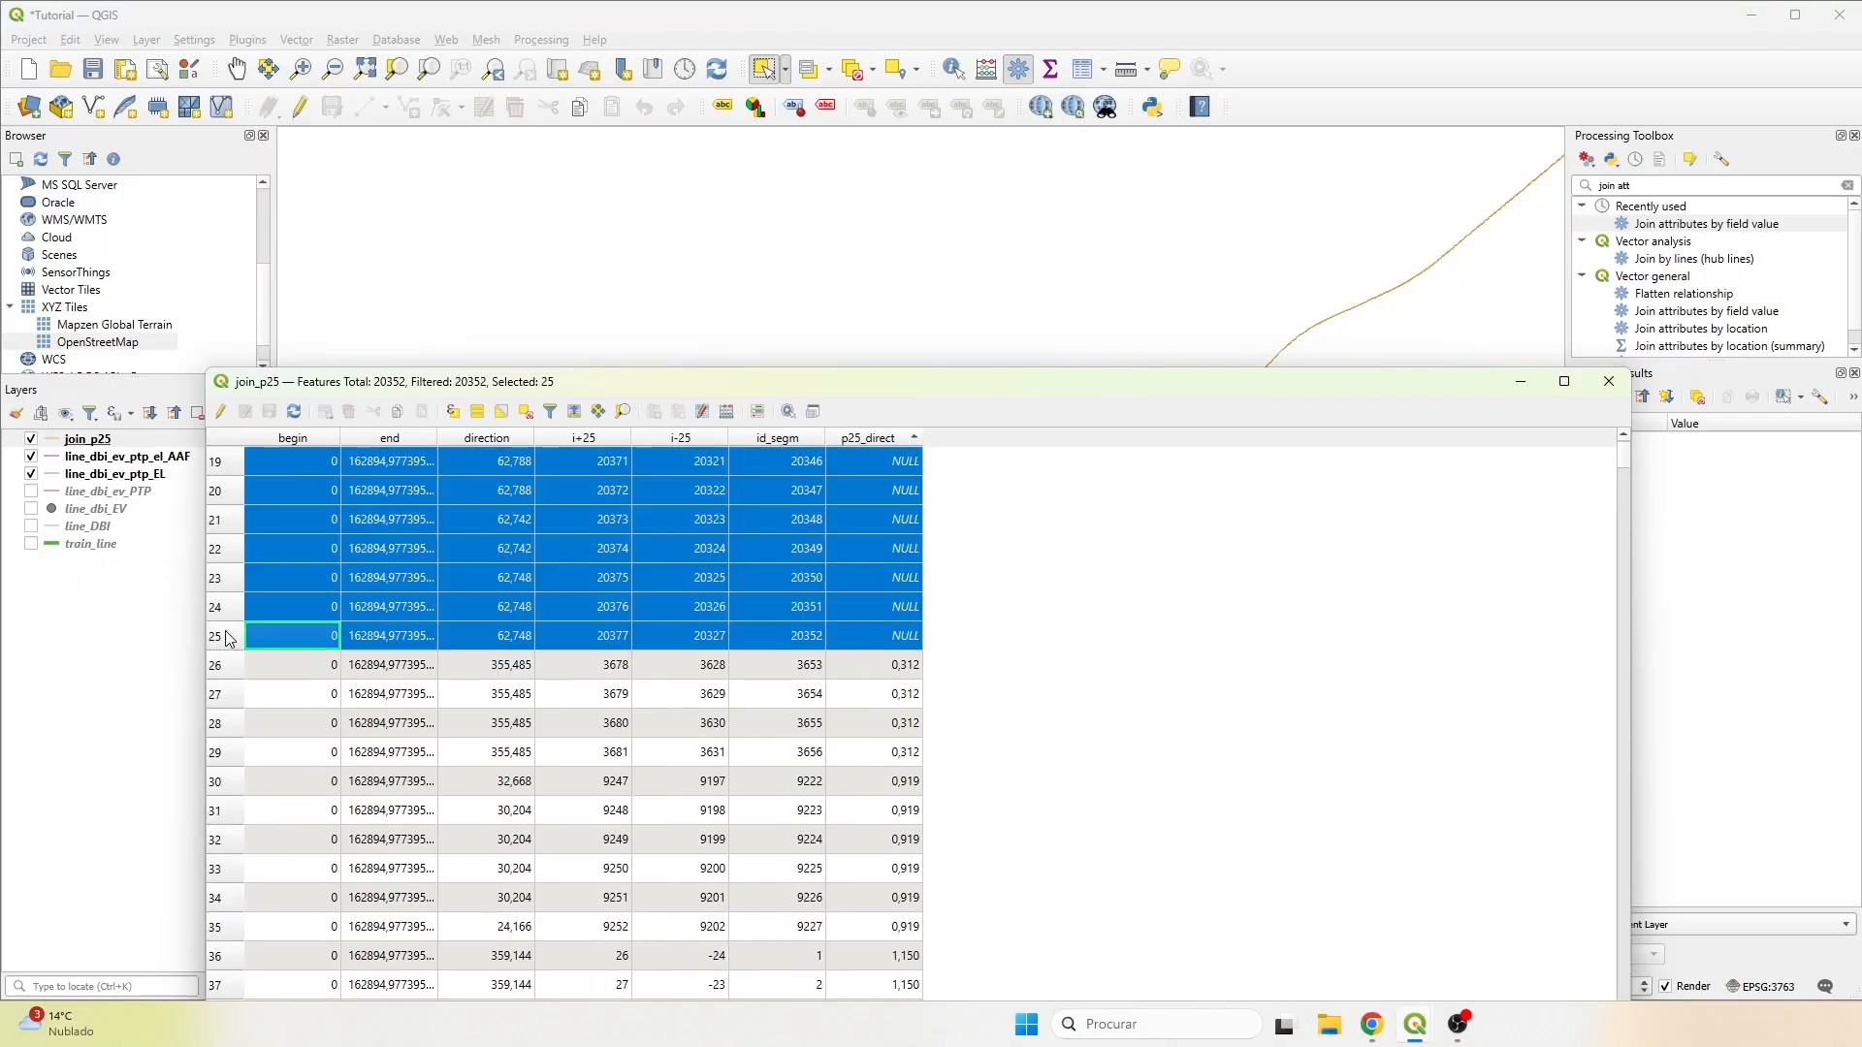
scroll(788, 233, "down", 4)
scroll(894, 233, "up", 5)
Examine both ends of the line on the map, clear the selection, and show the full extent of join_p25.
left_click_drag(953, 305, 864, 199)
scroll(864, 199, "up", 4)
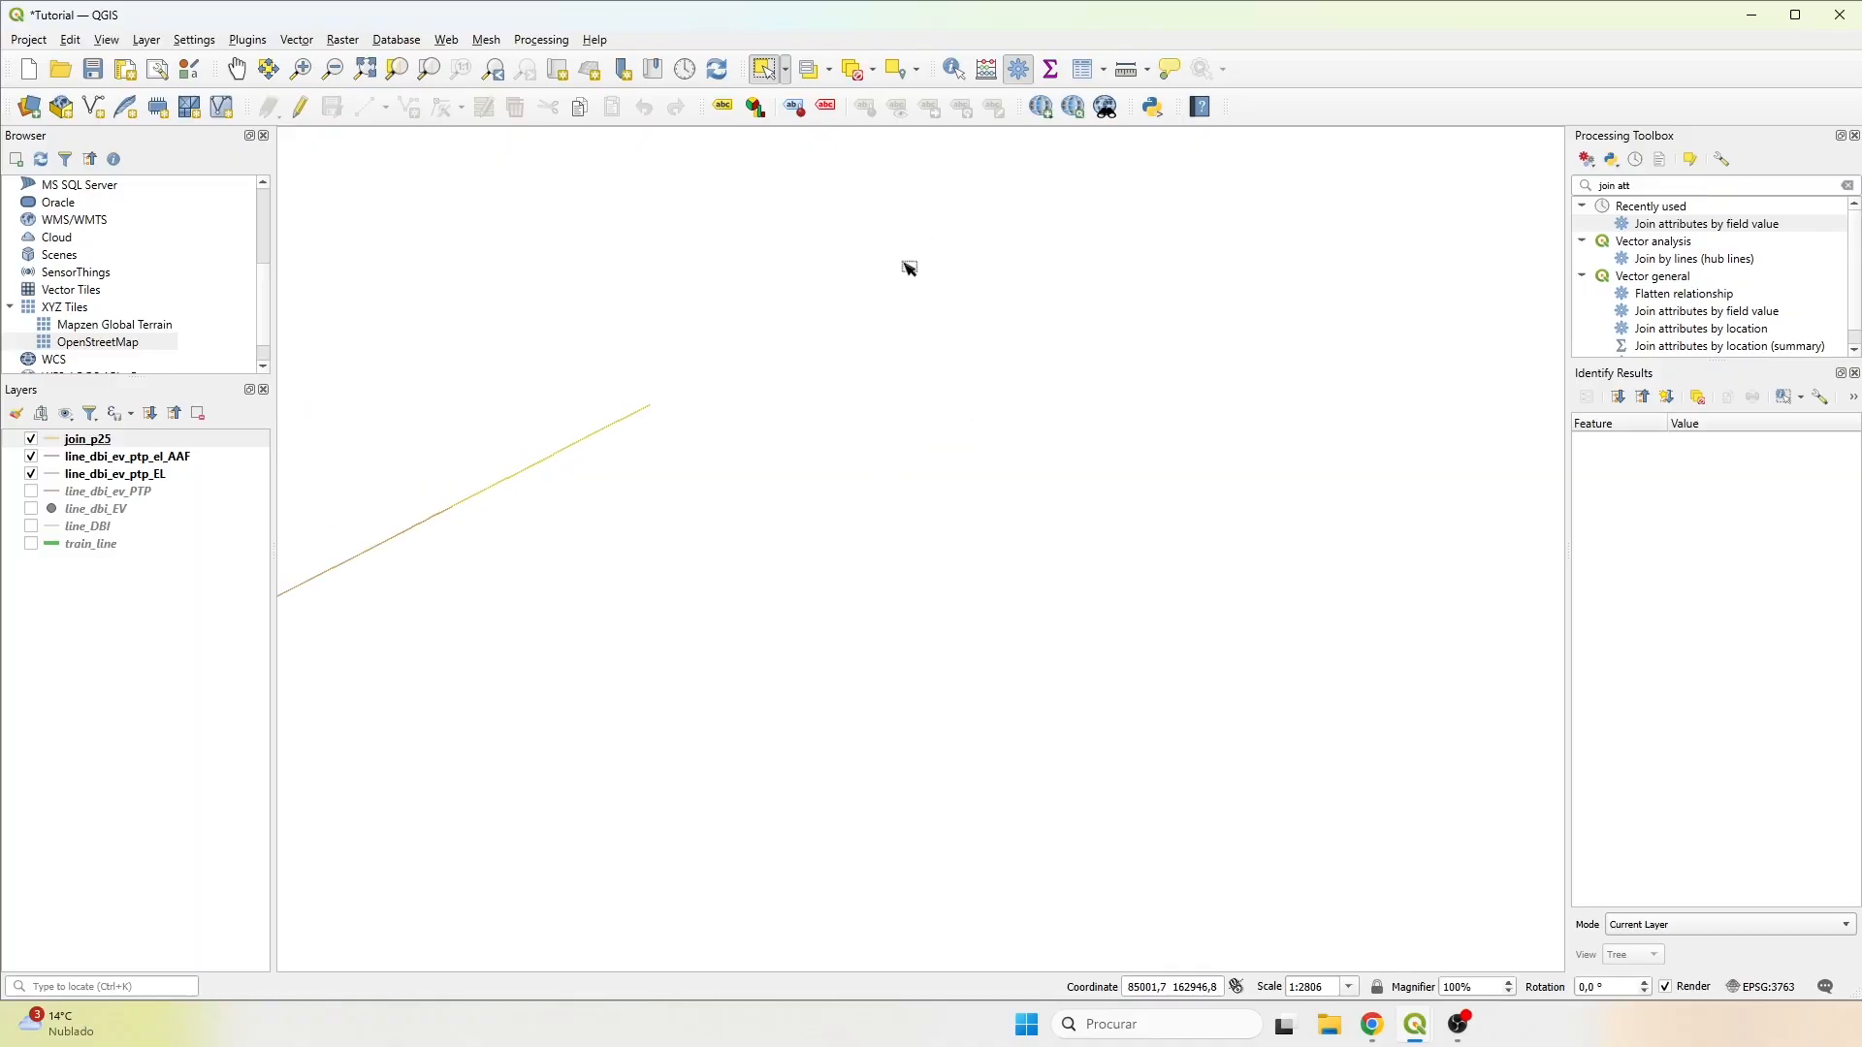
scroll(513, 558, "down", 7)
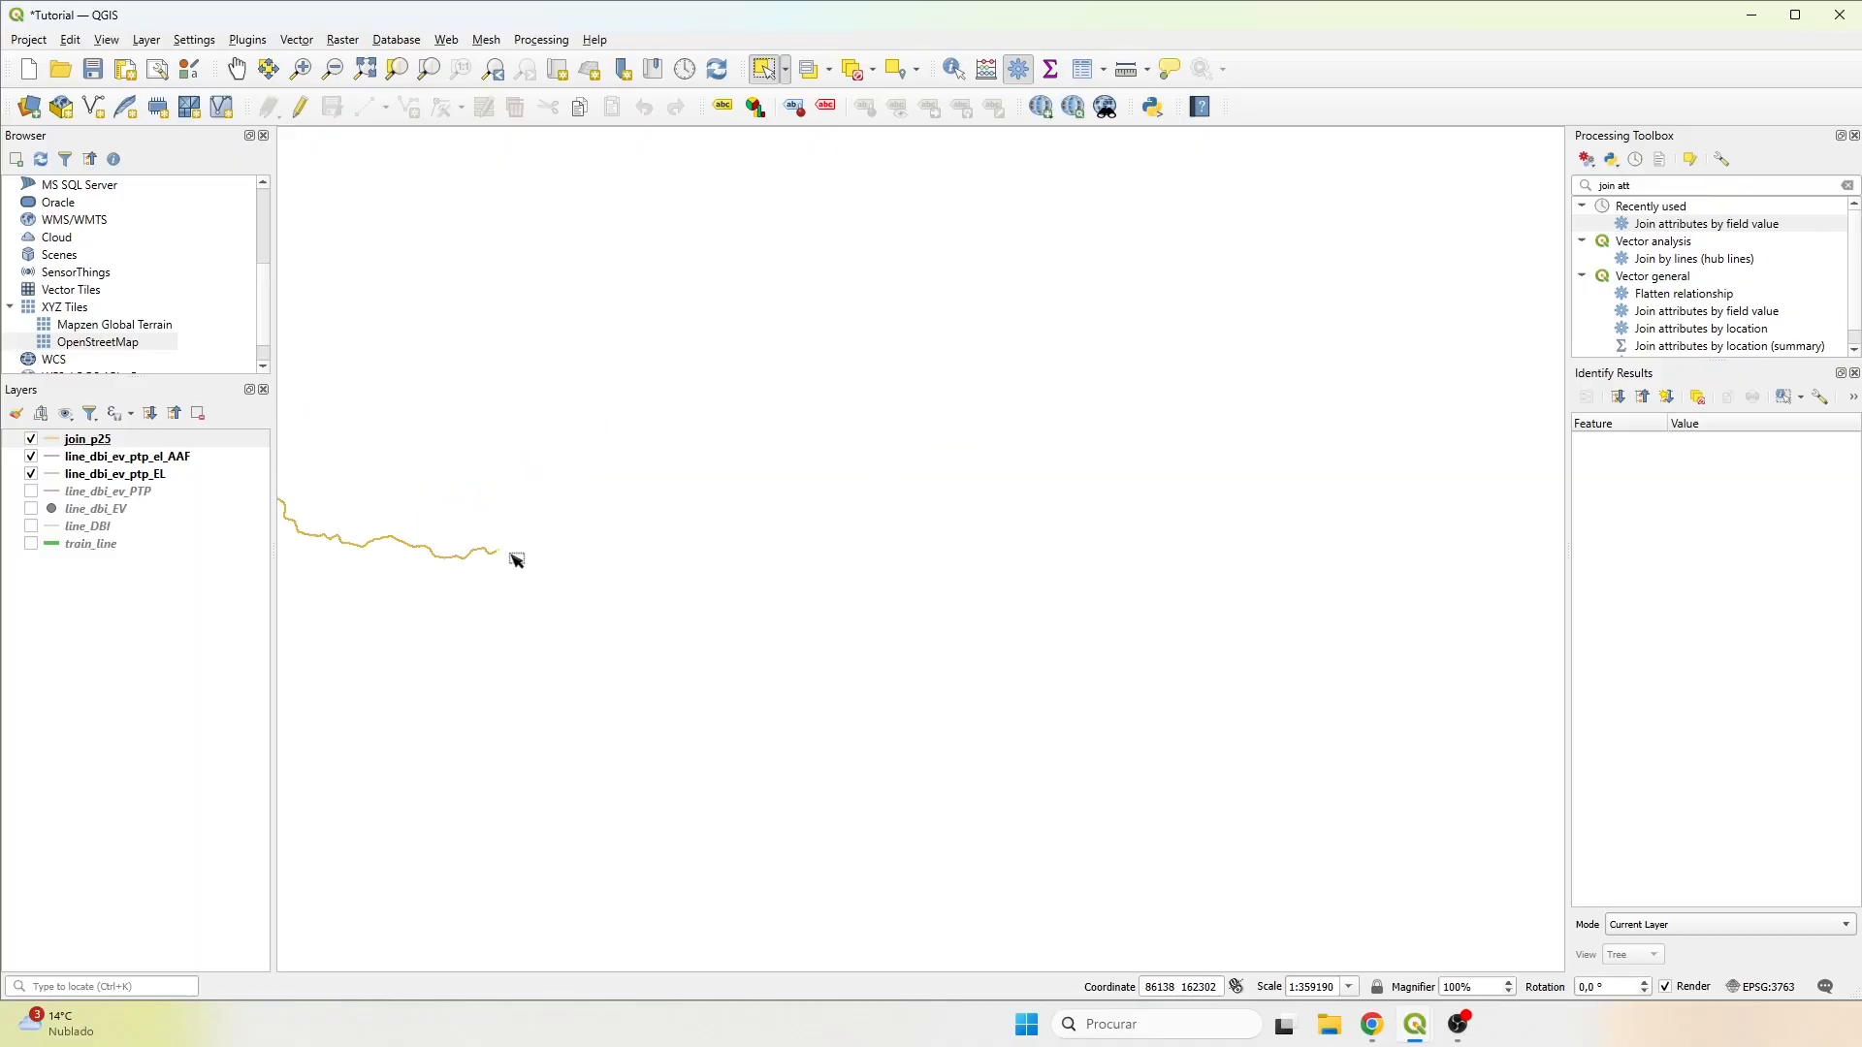
scroll(513, 558, "up", 10)
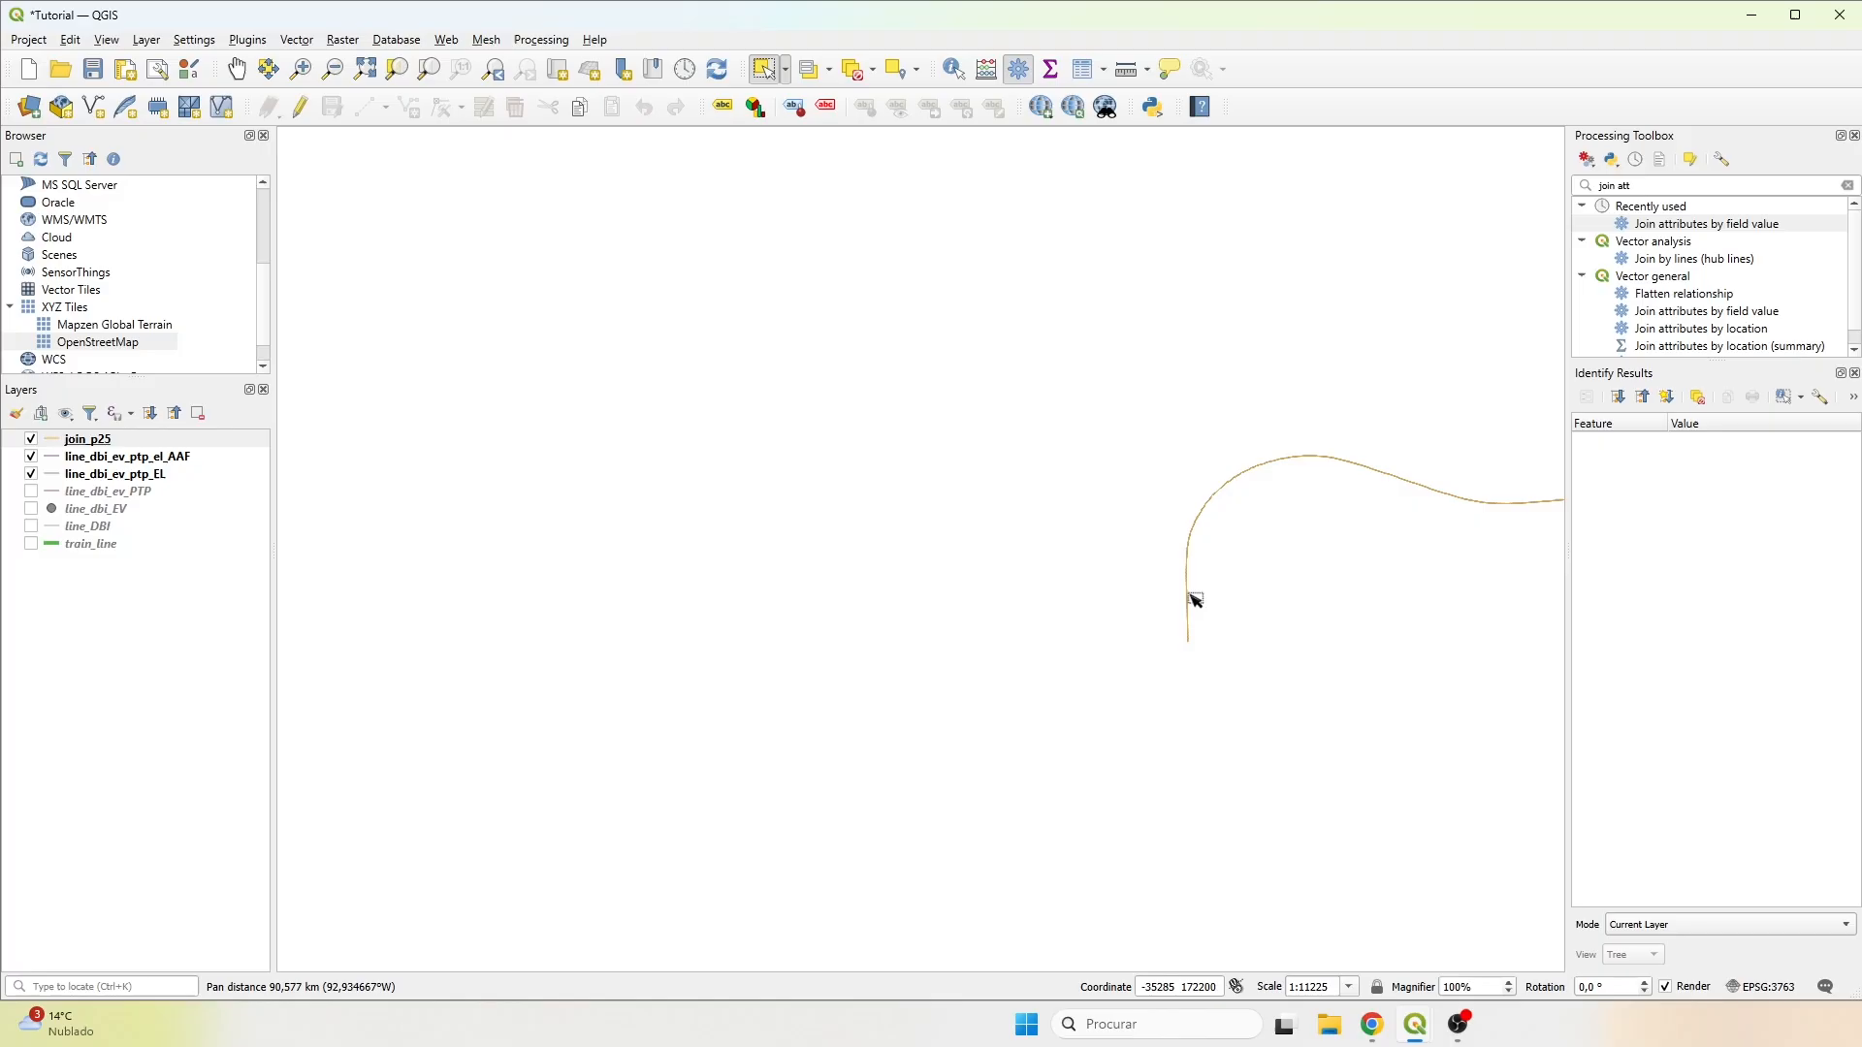
left_click(854, 71)
left_click_drag(973, 238, 536, 213)
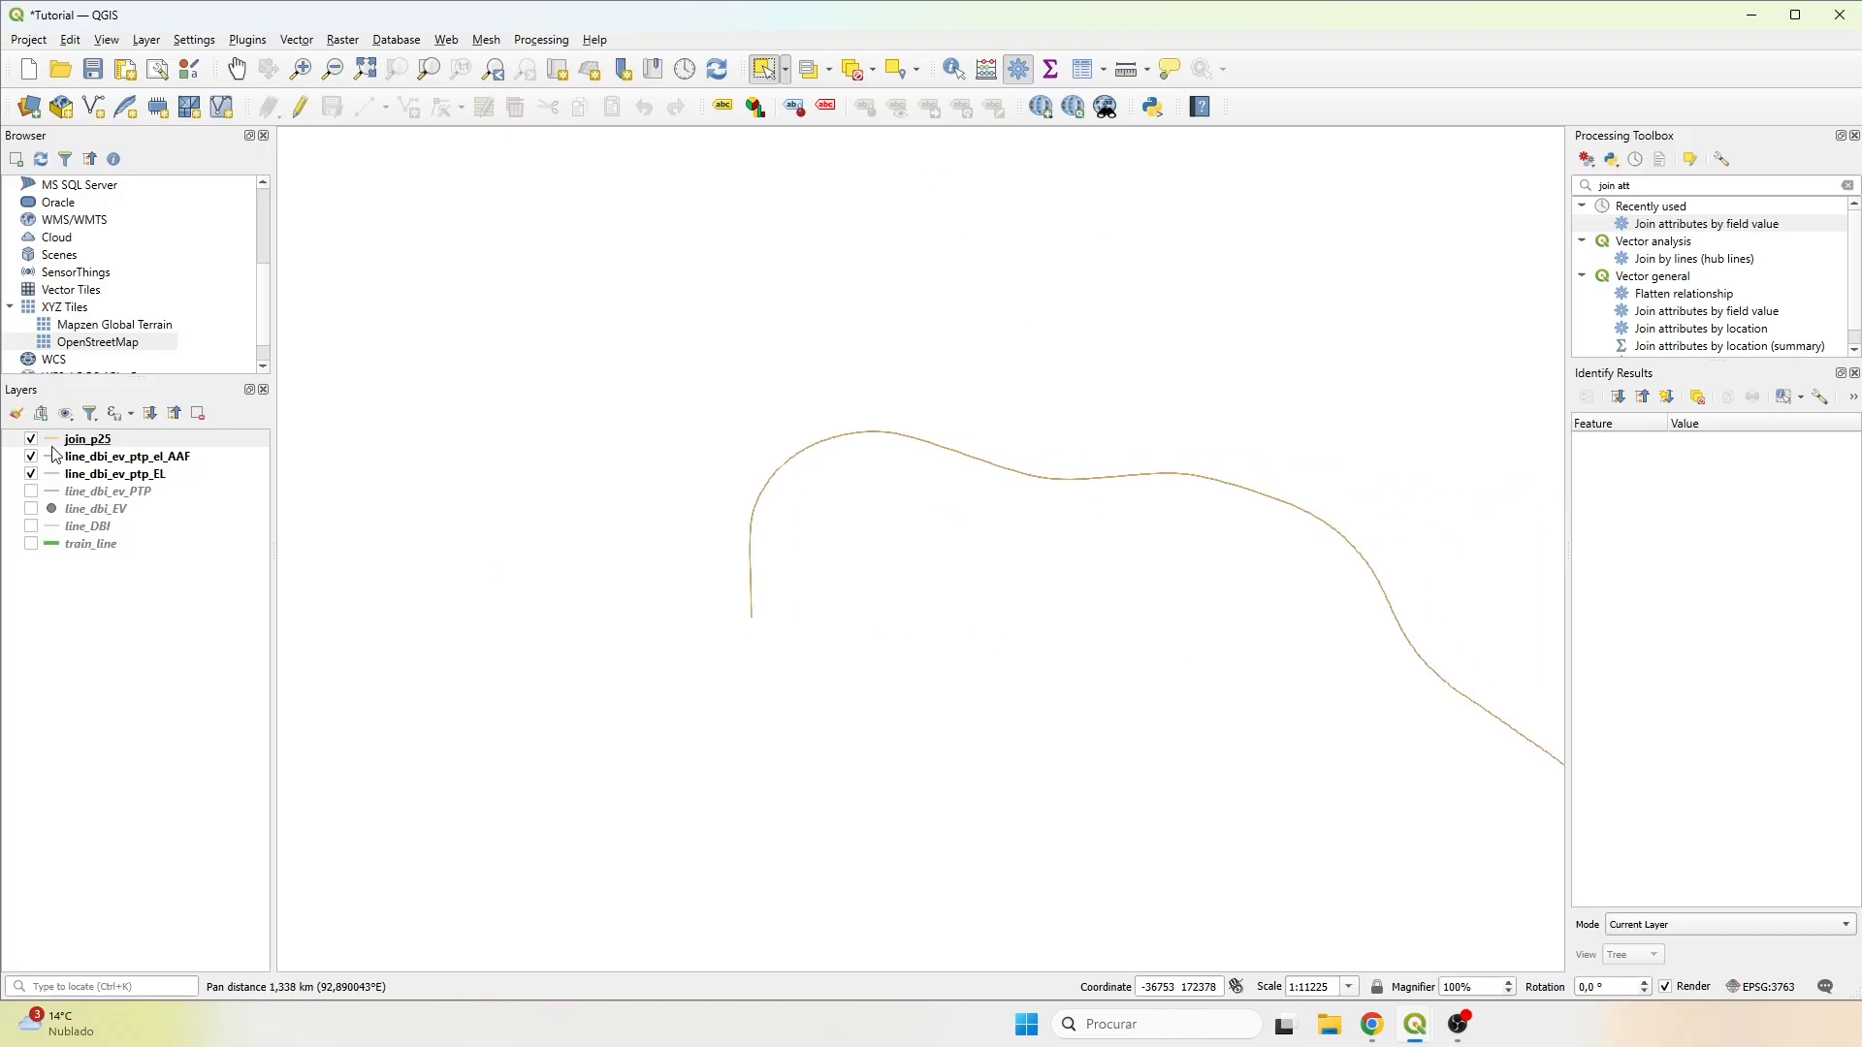
right_click(53, 446)
left_click(126, 450)
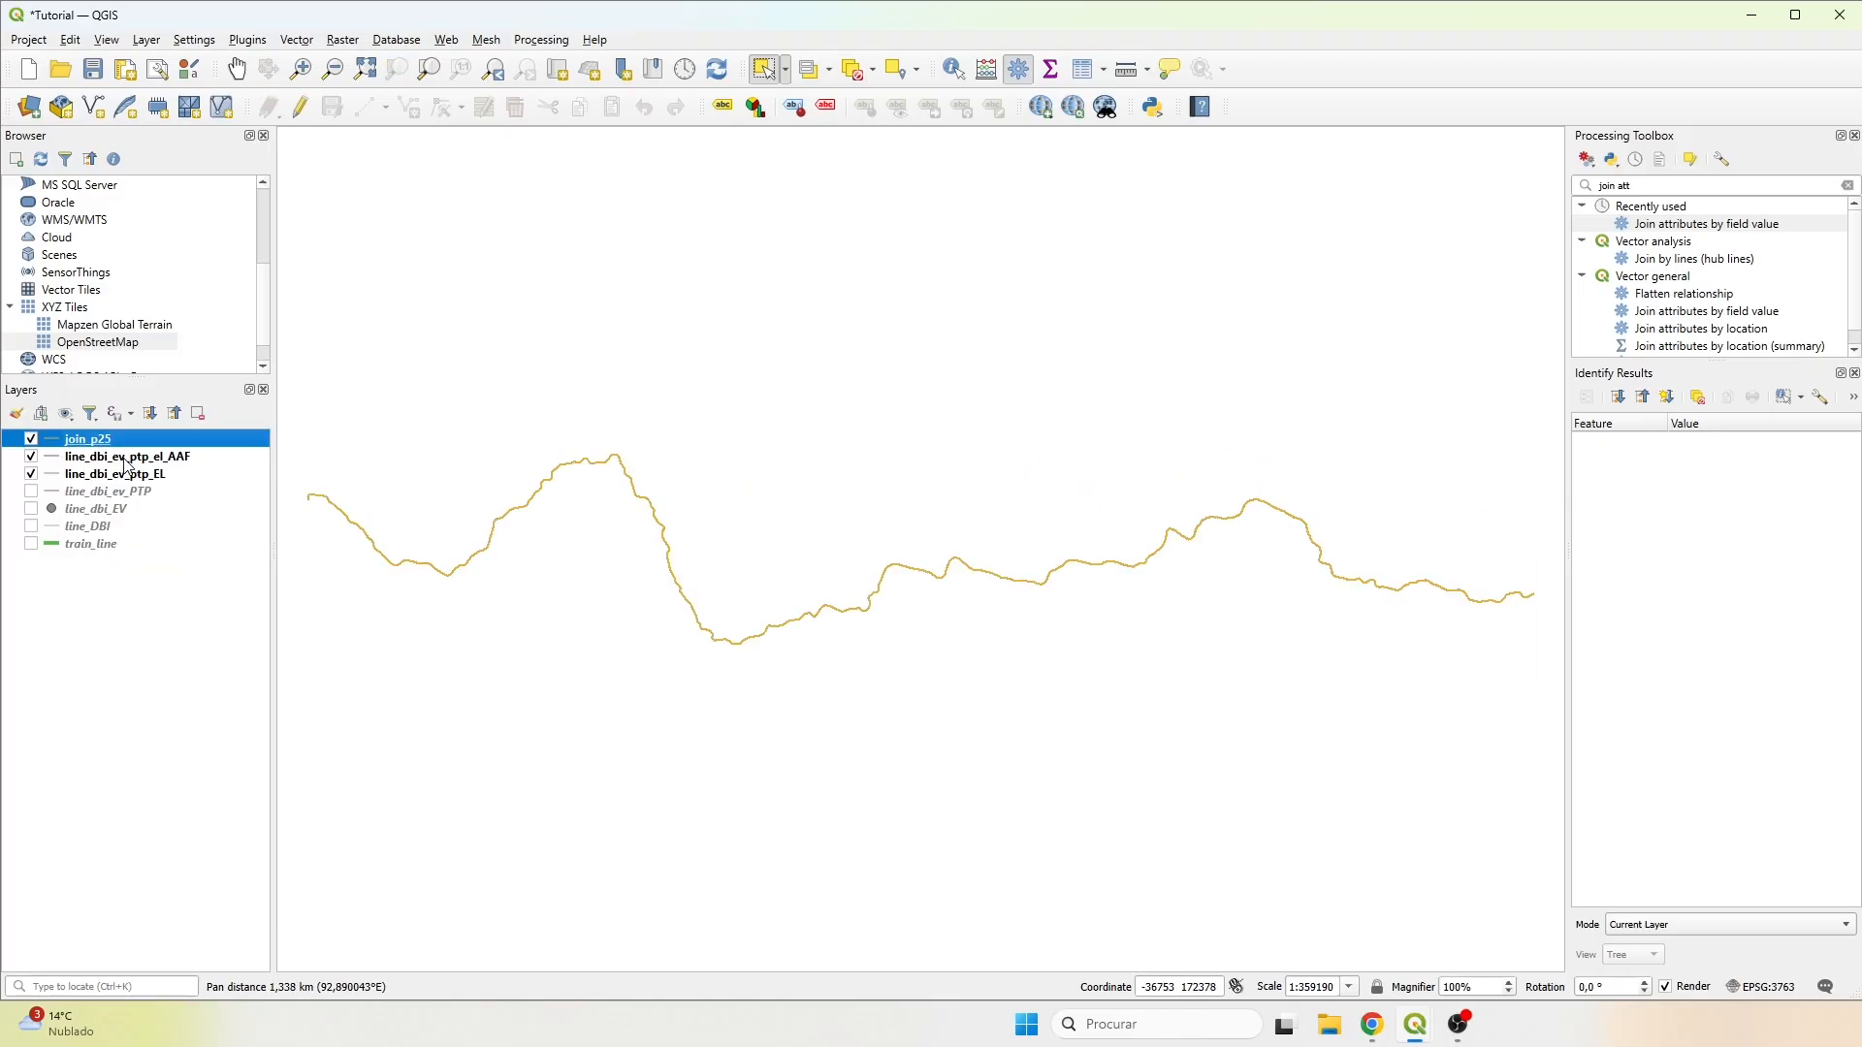
In a new Join attributes by field value, match join_p25's i-25 field to its own id_segm field, copying only the direction field.
double_click(1715, 225)
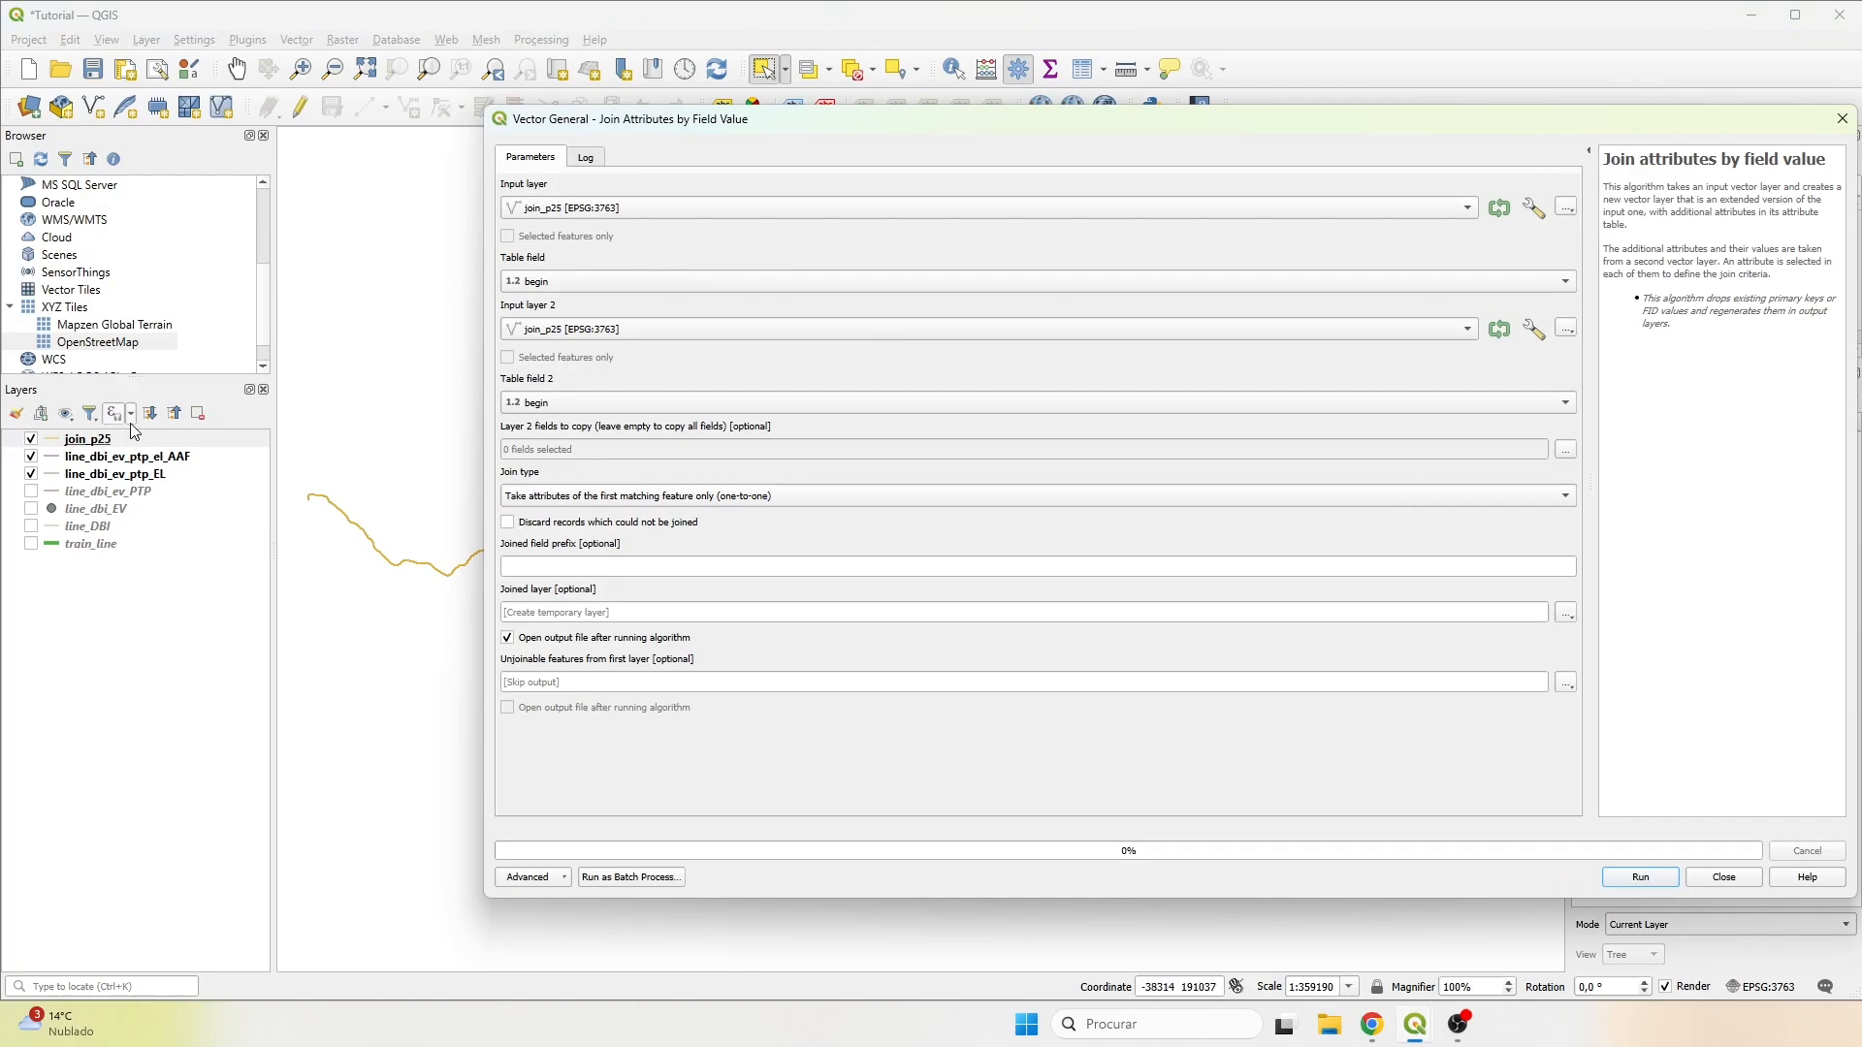
left_click(549, 283)
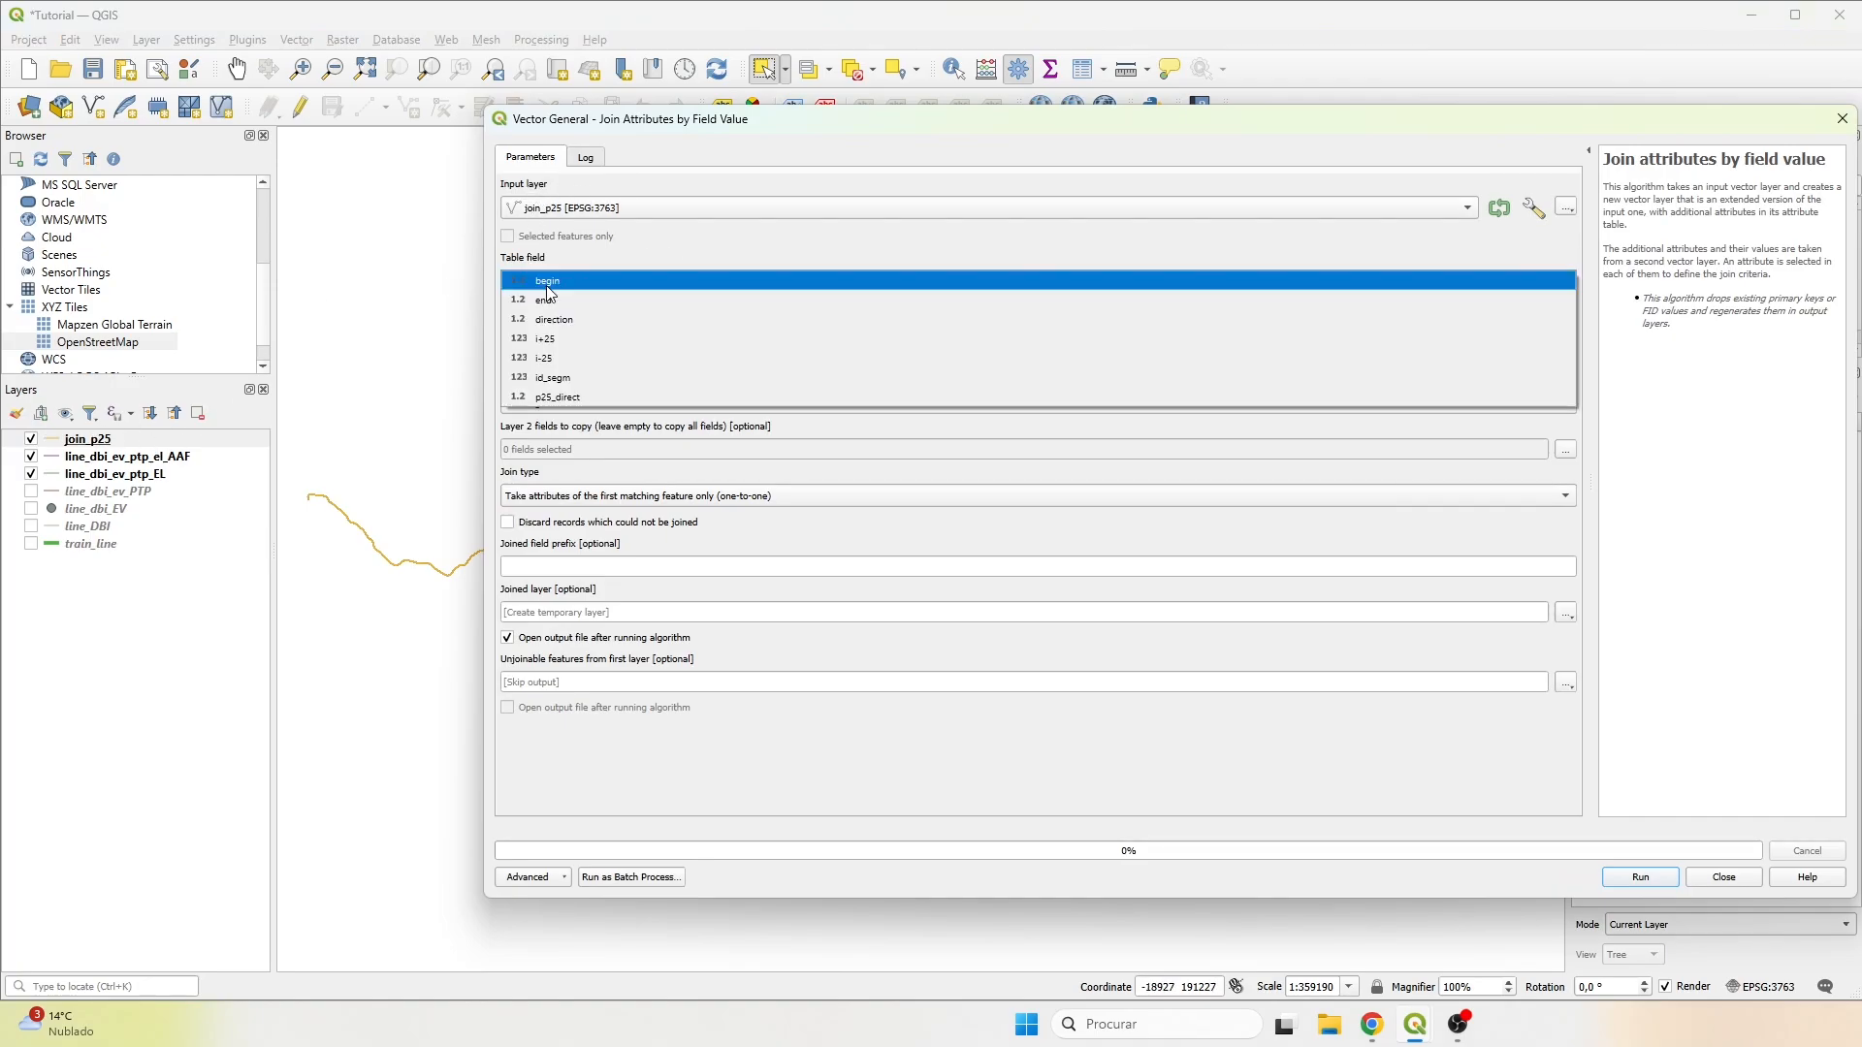
left_click(545, 359)
left_click(557, 405)
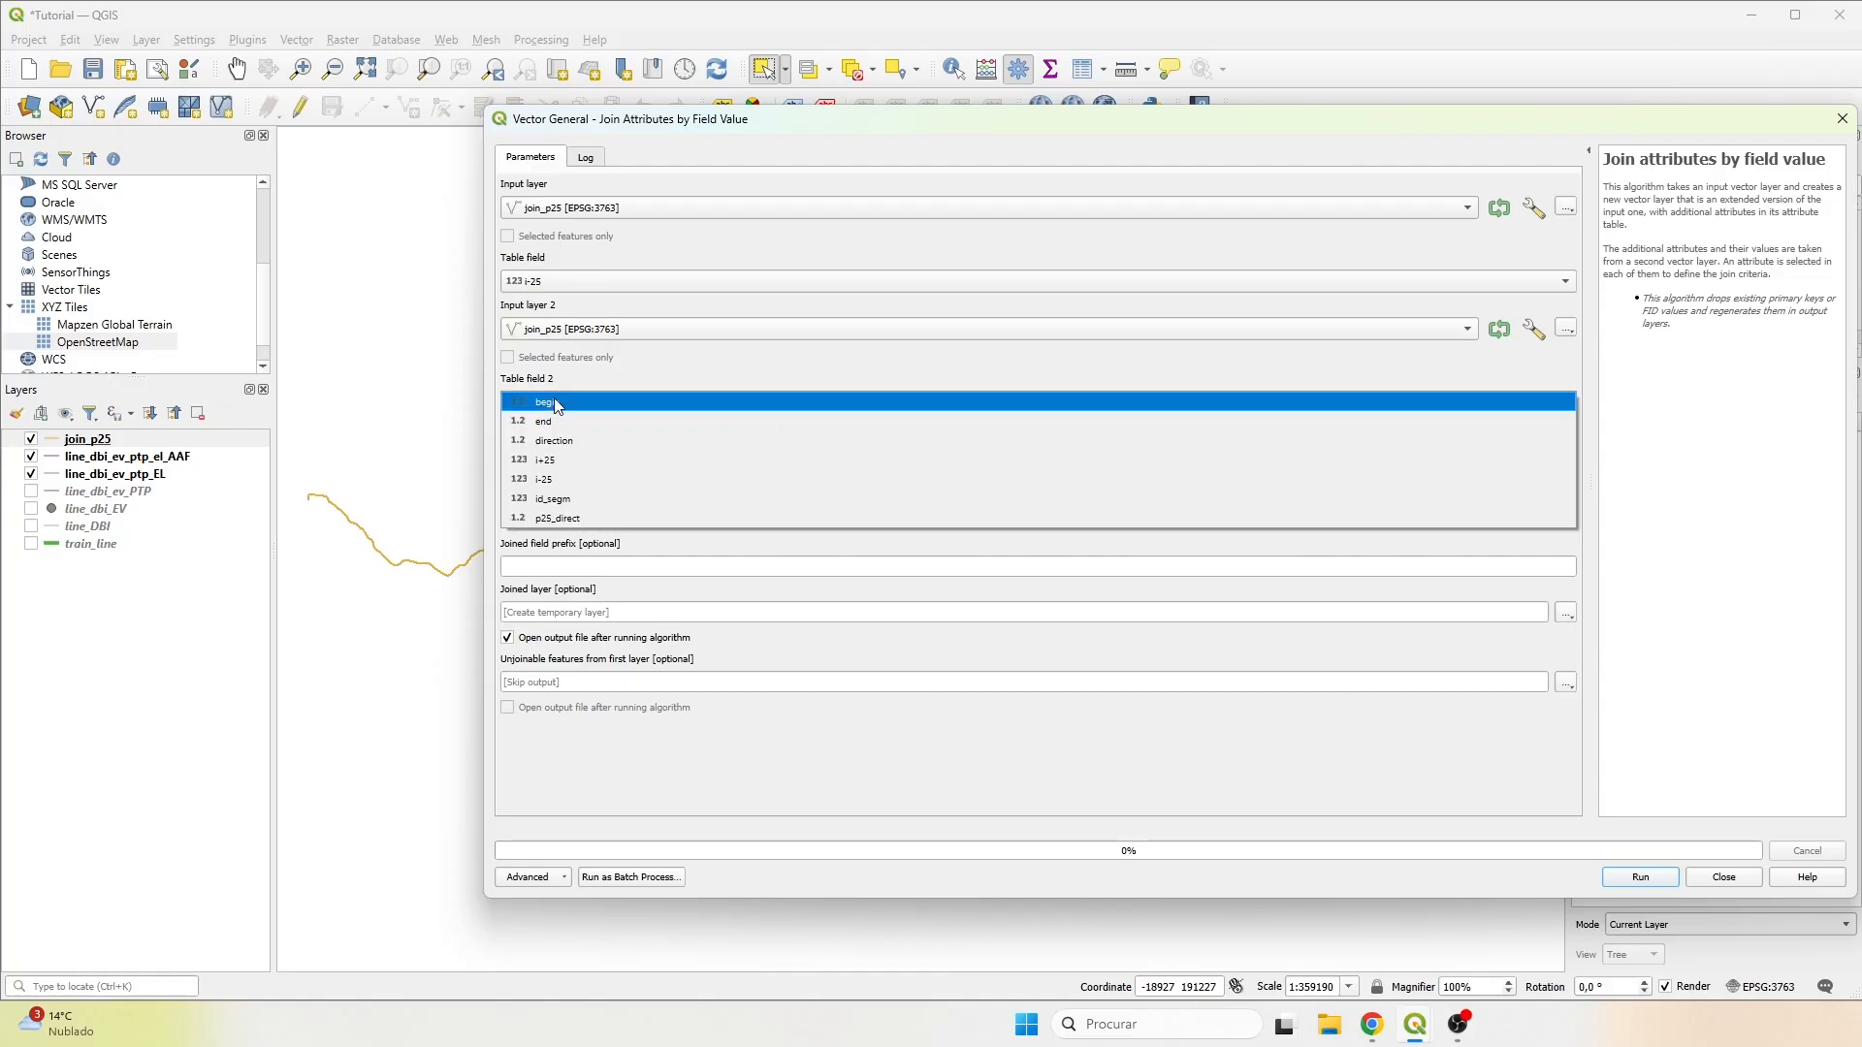
left_click(551, 497)
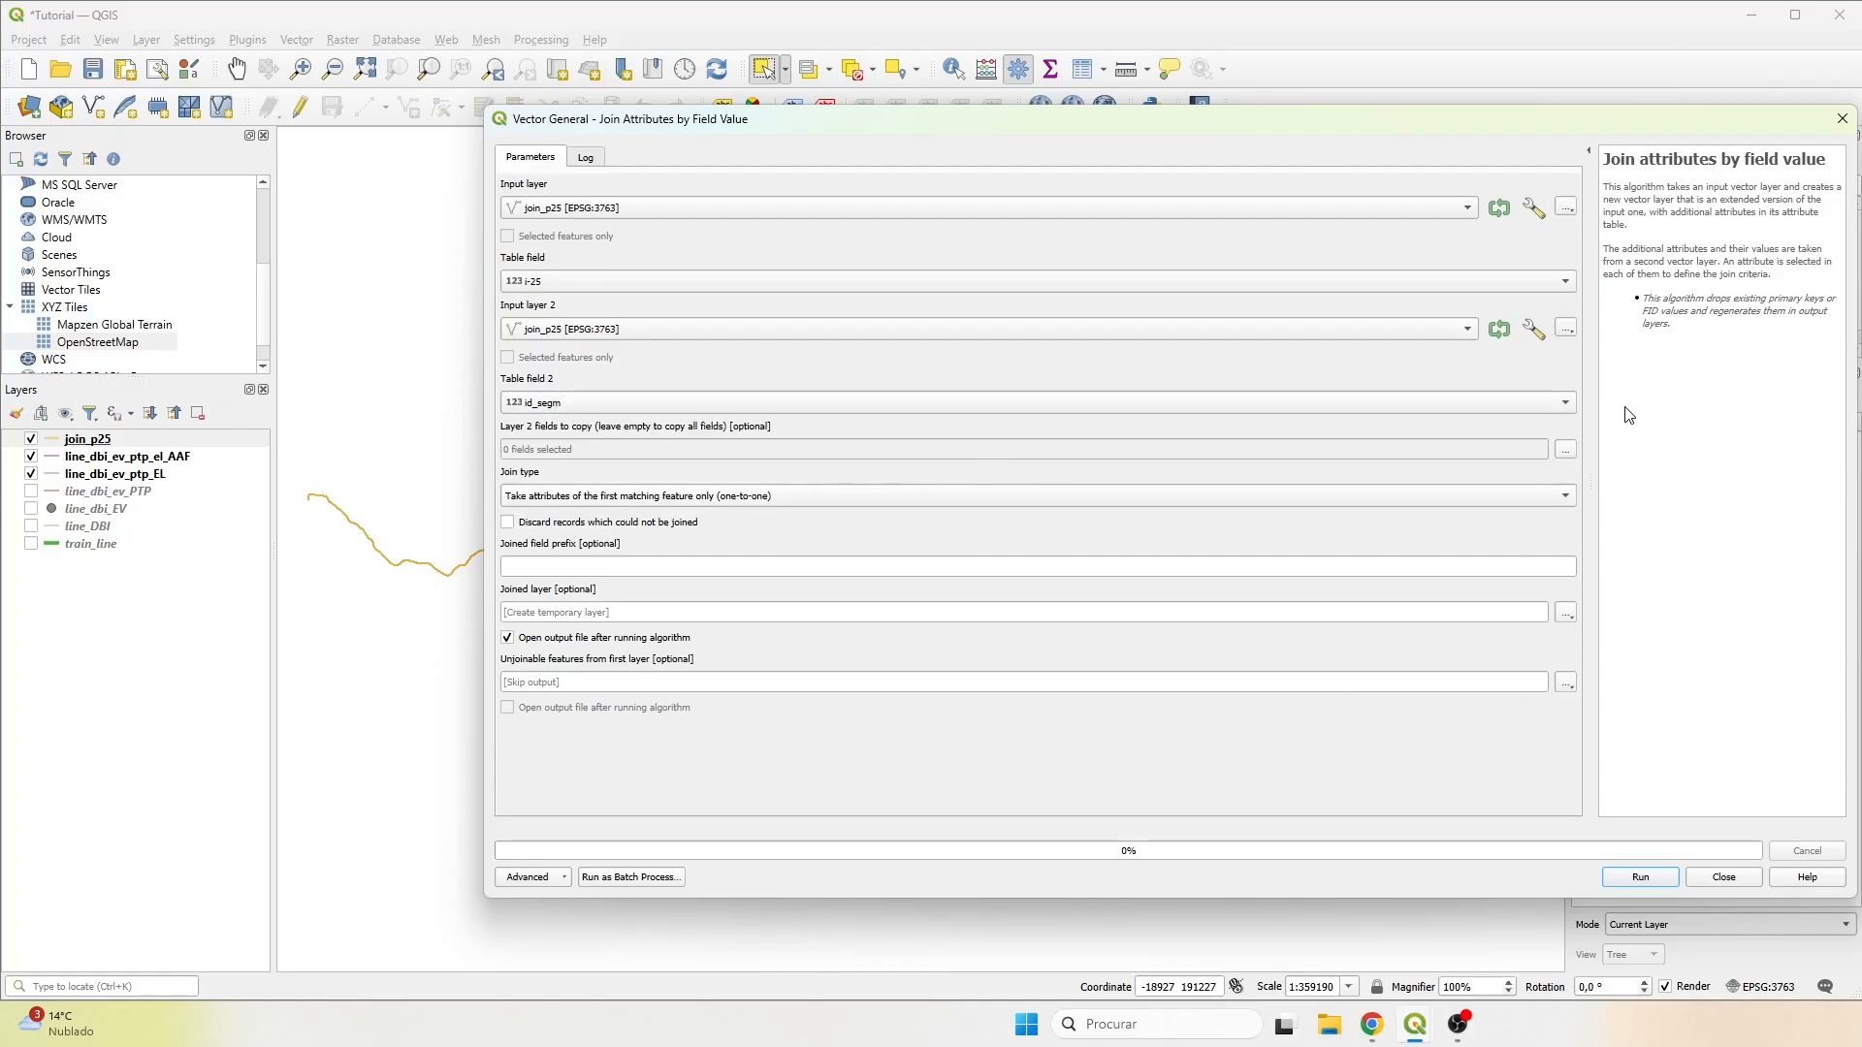
left_click(1566, 450)
left_click(517, 245)
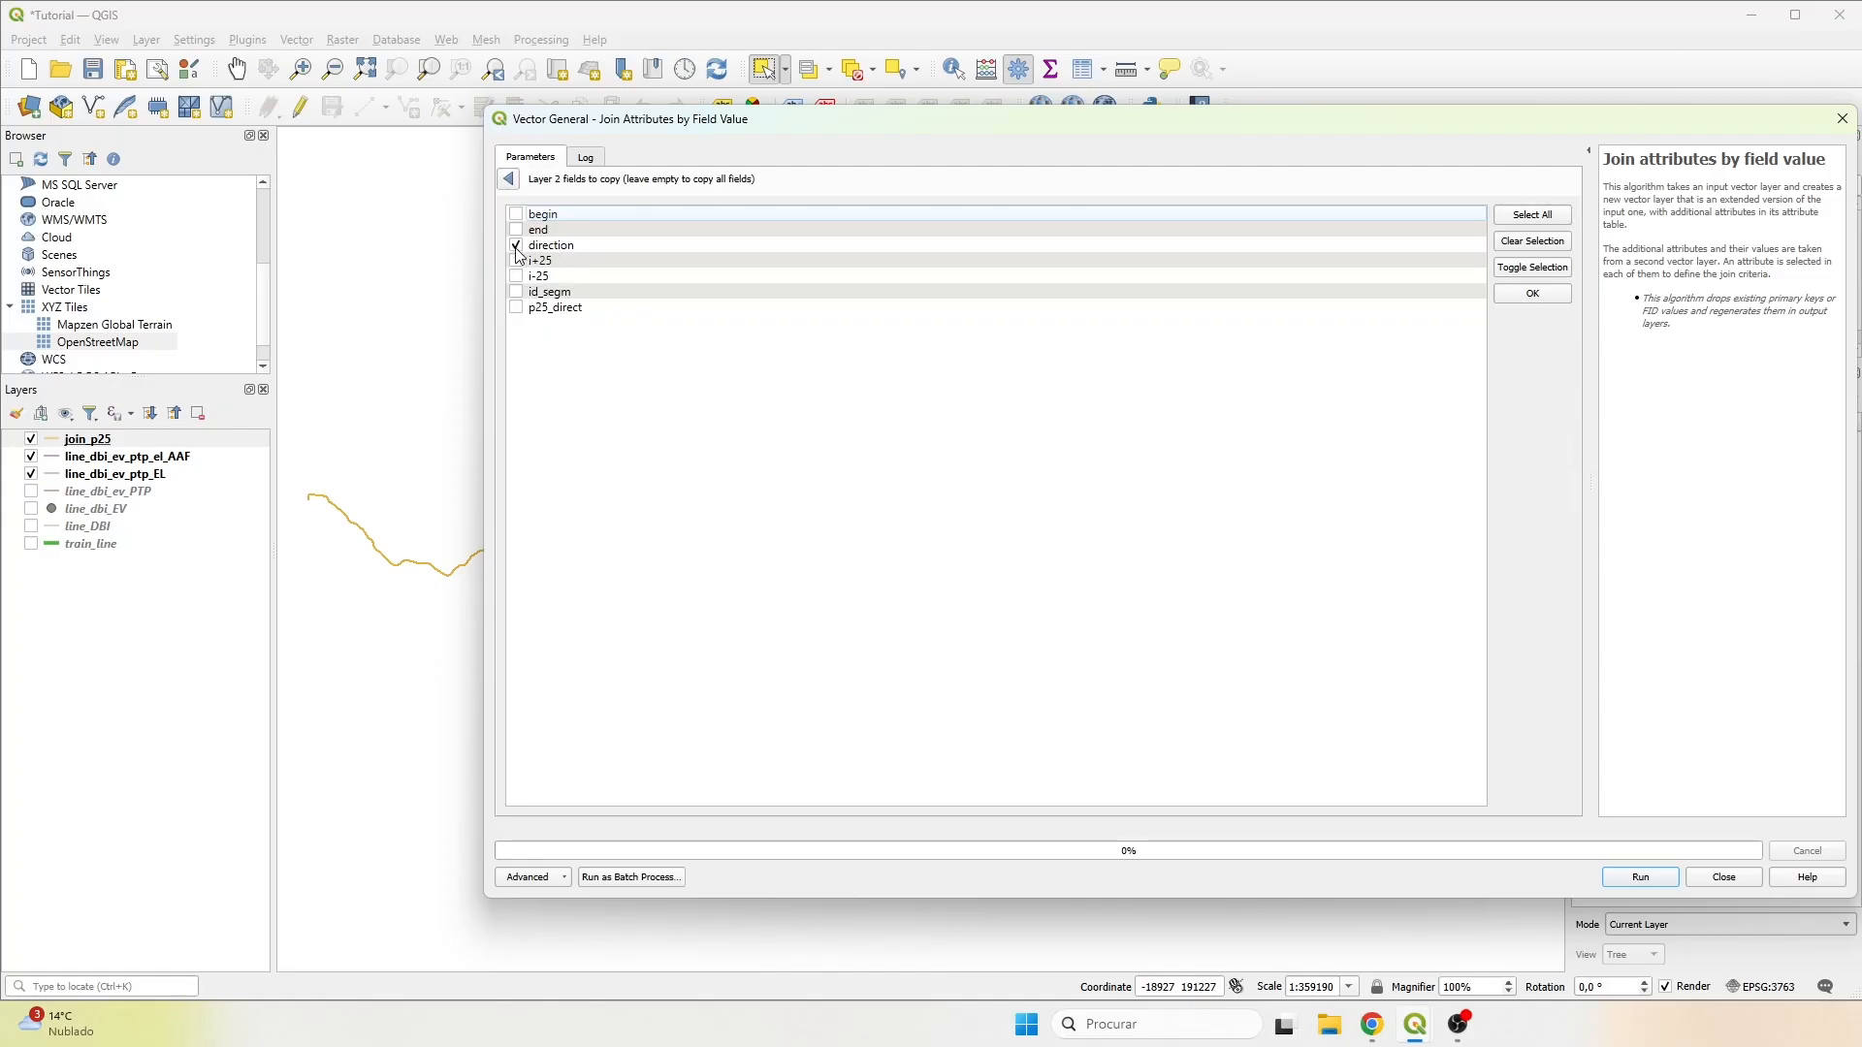
left_click(1531, 295)
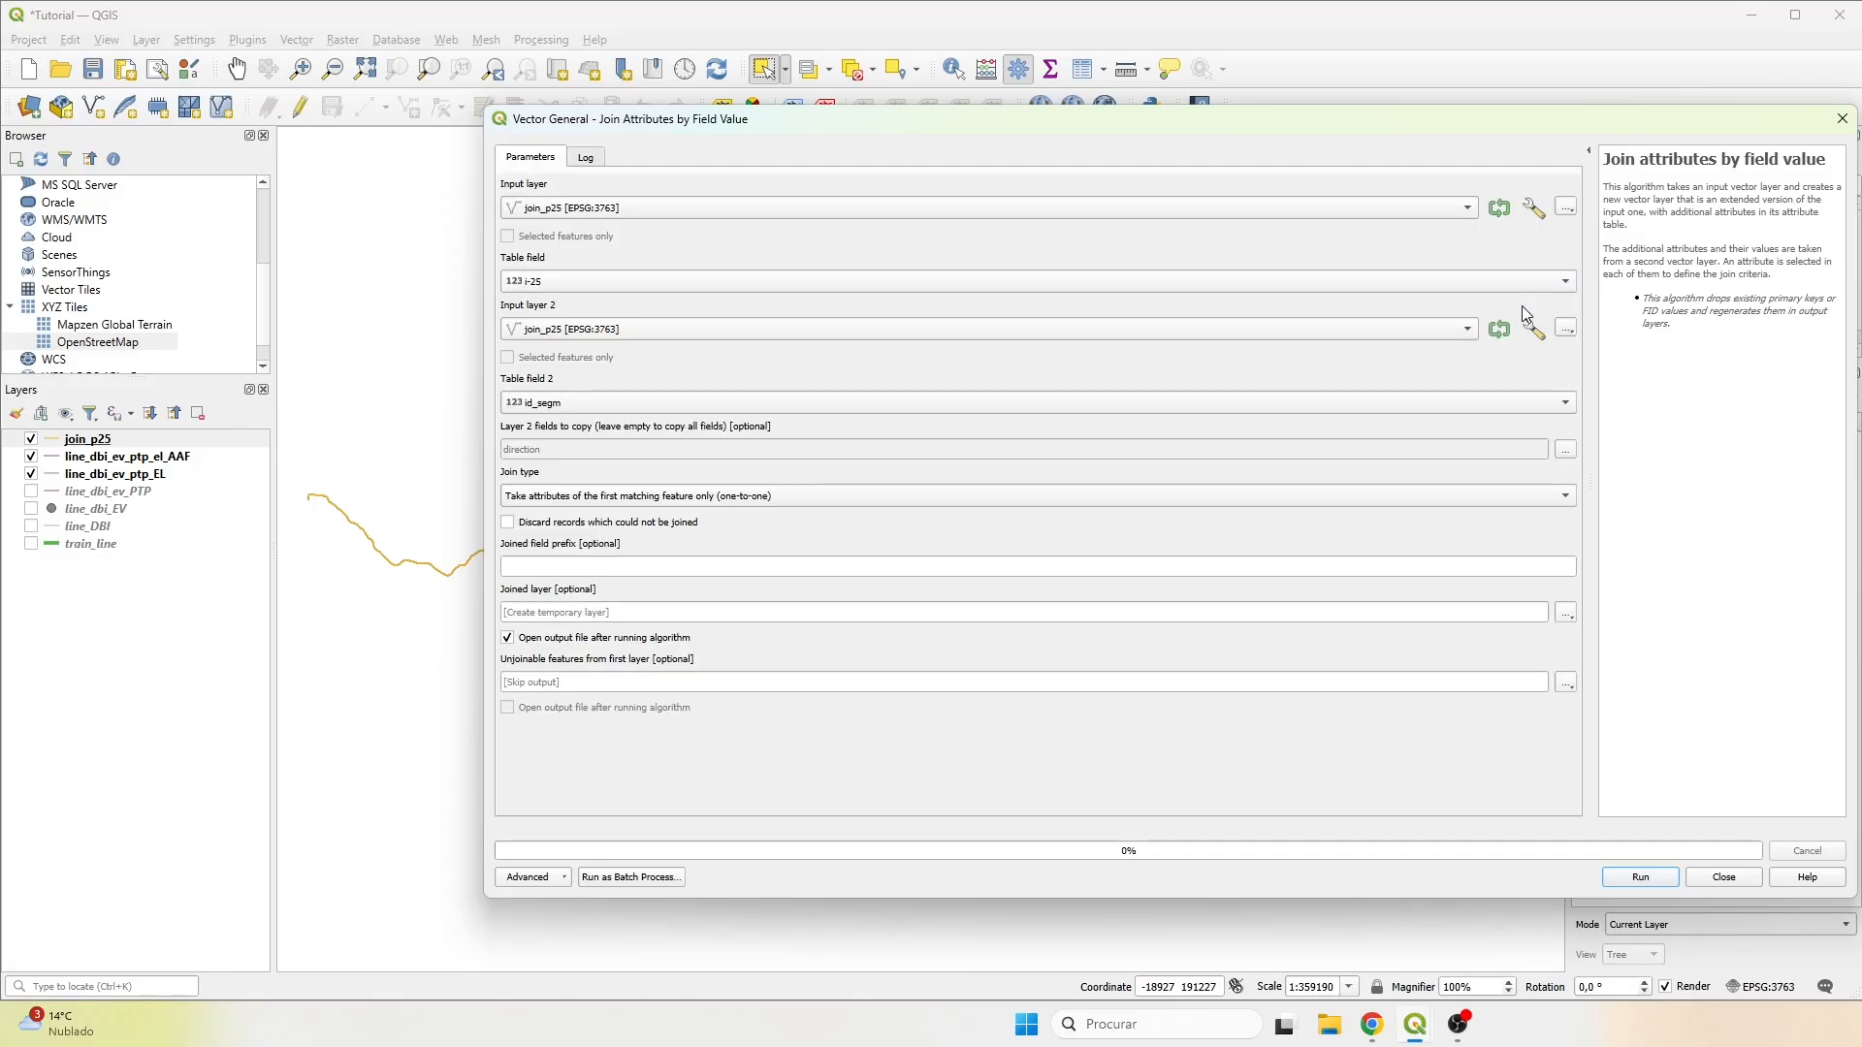
Set the joined field prefix to m25_, save the joined layer as curves.shp in the Results folder, and run the join.
left_click(1439, 571)
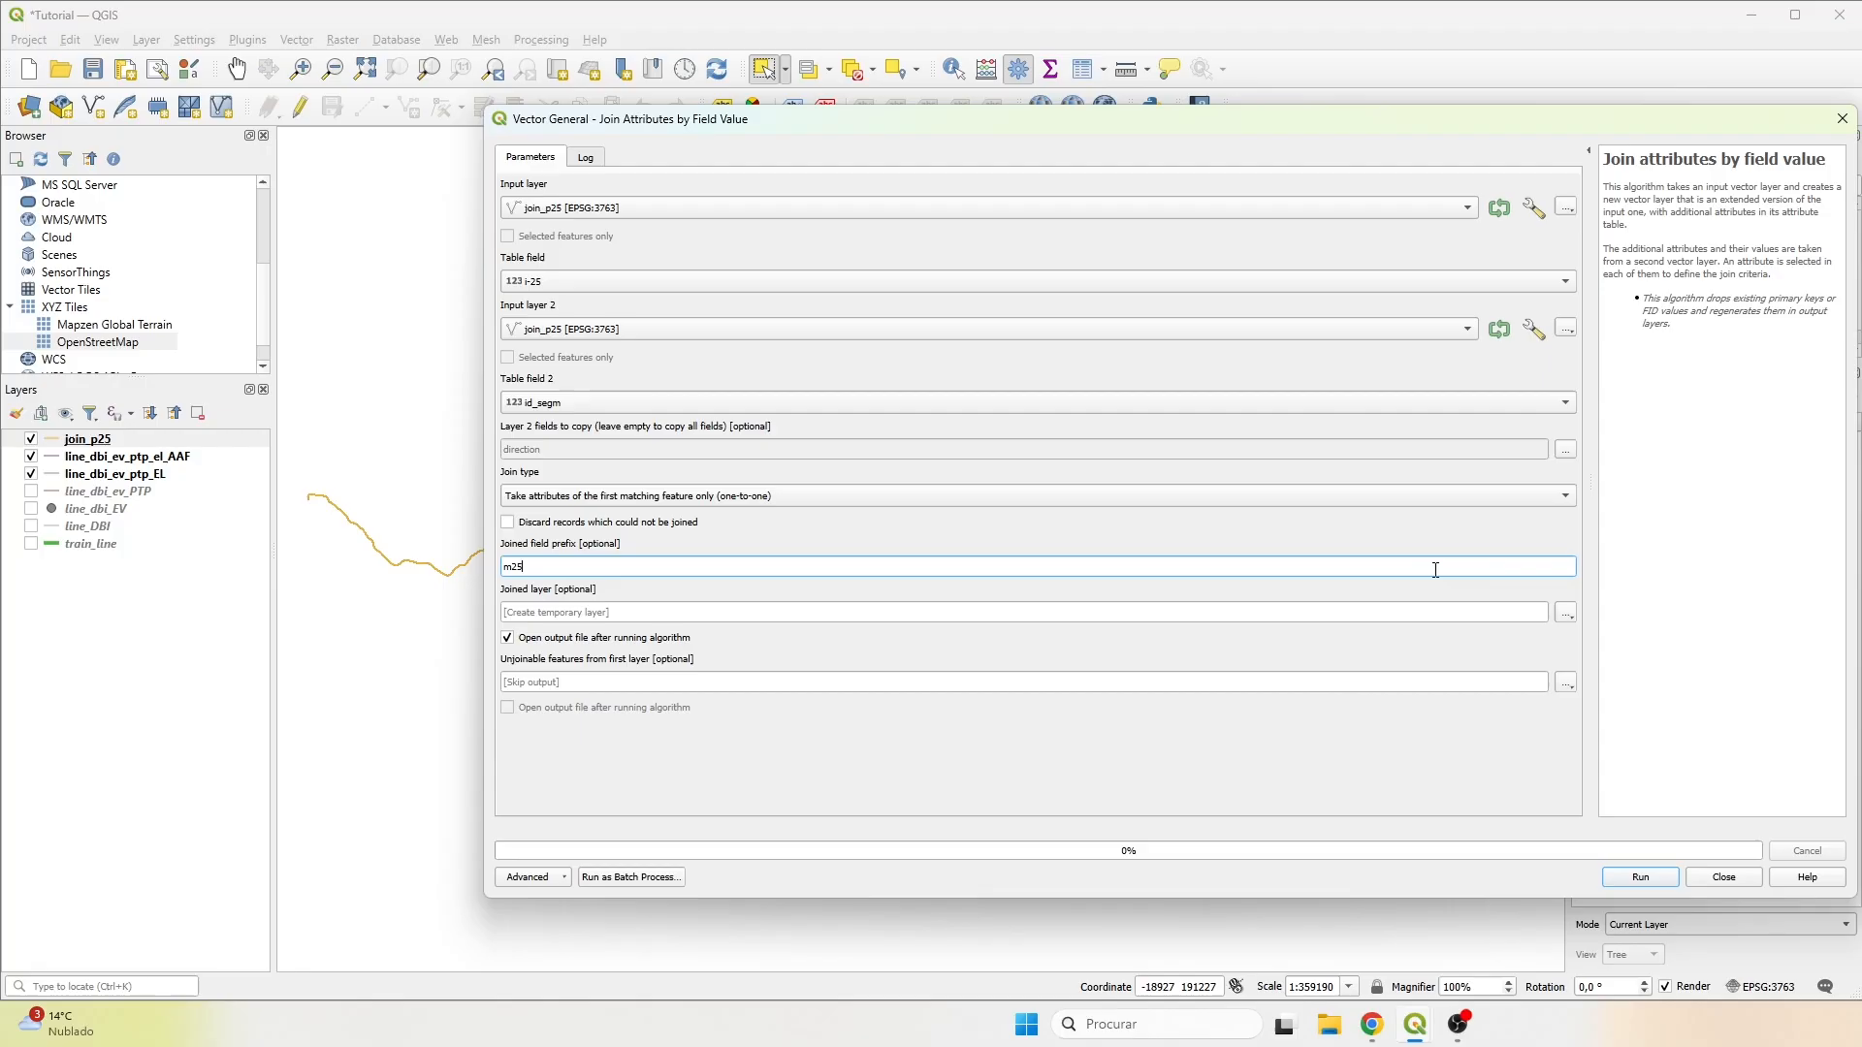
left_click(1565, 612)
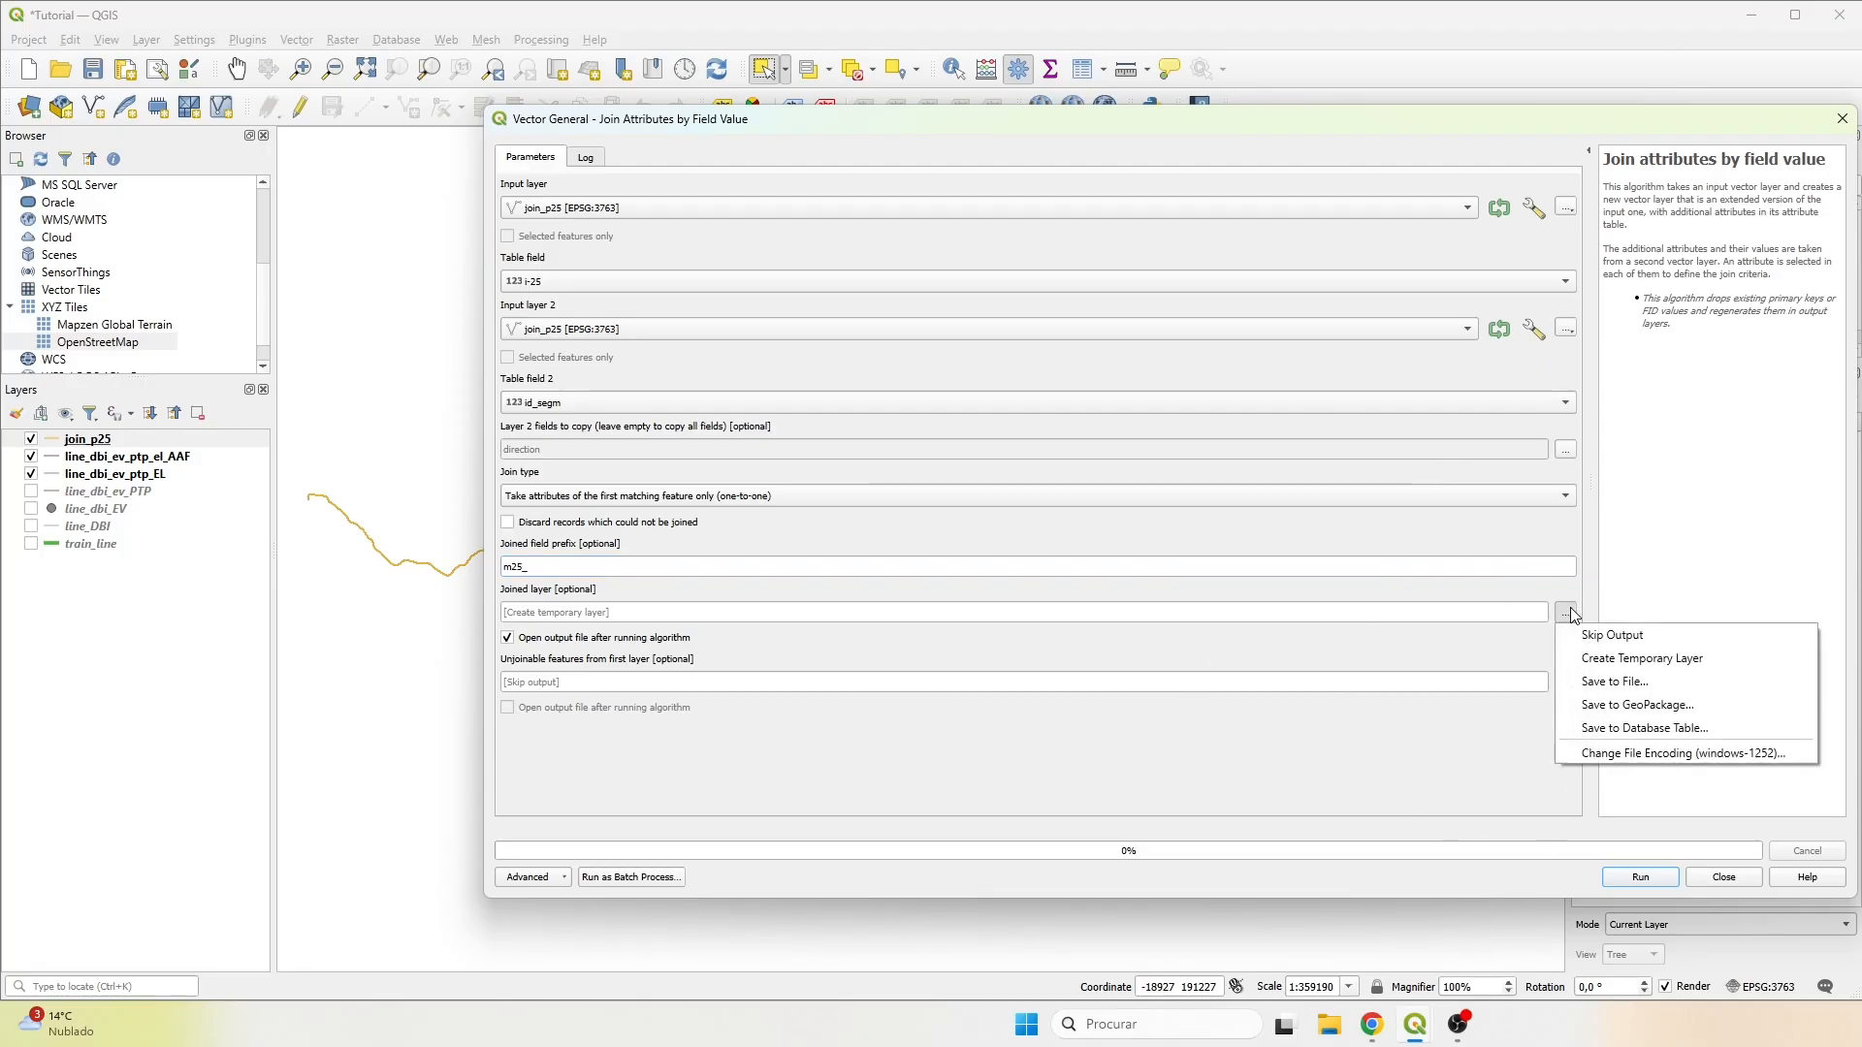
left_click(1630, 681)
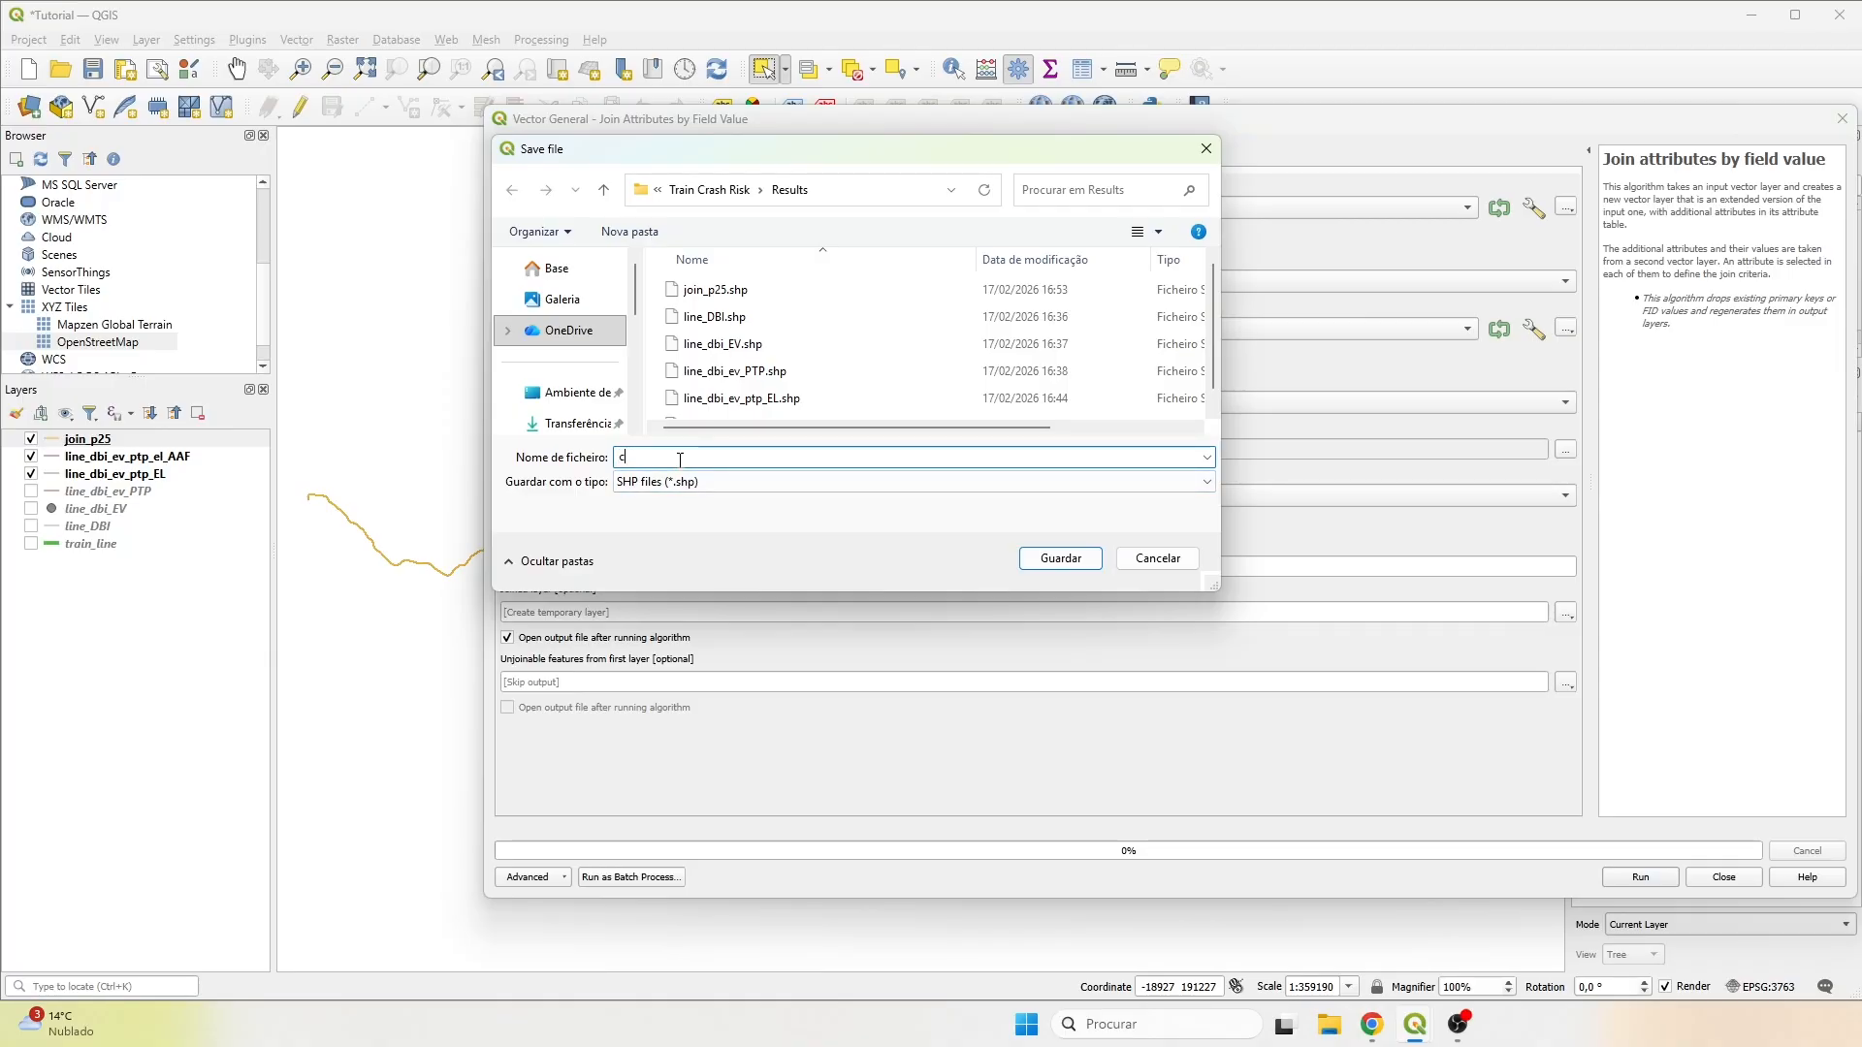
type("urves")
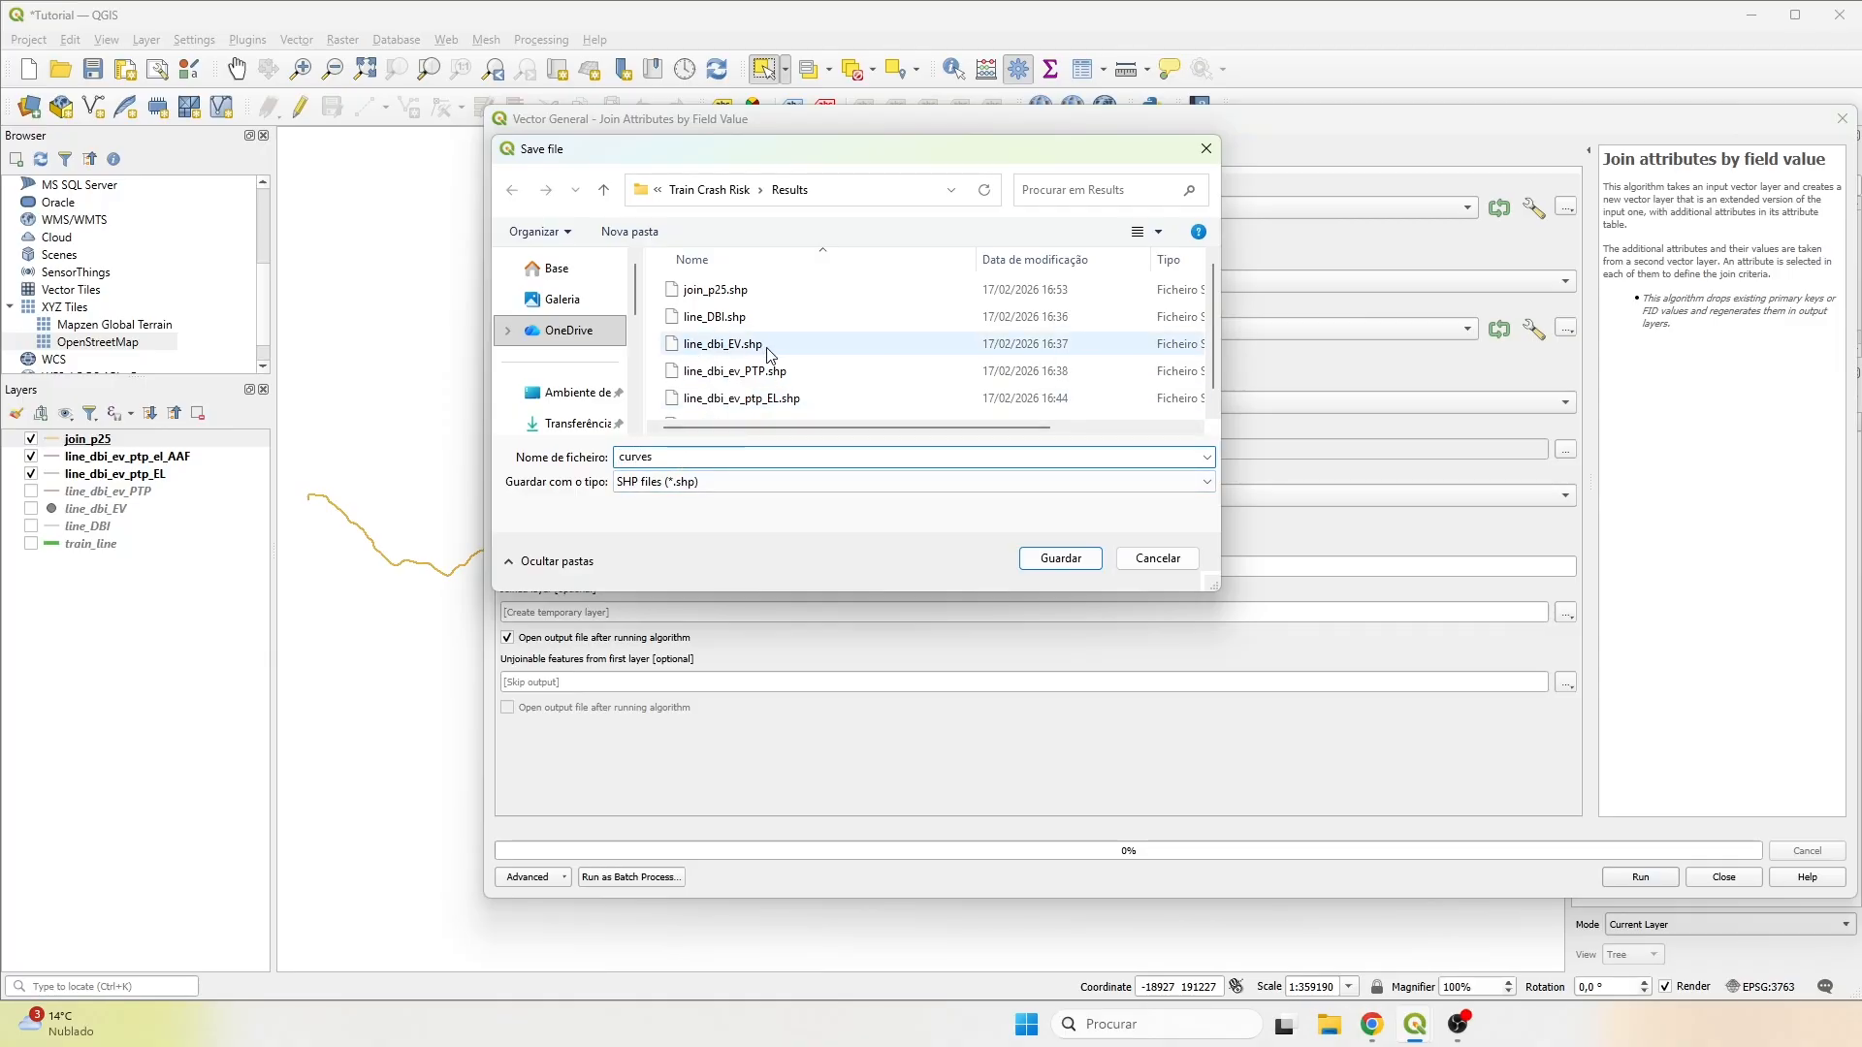
left_click(1055, 565)
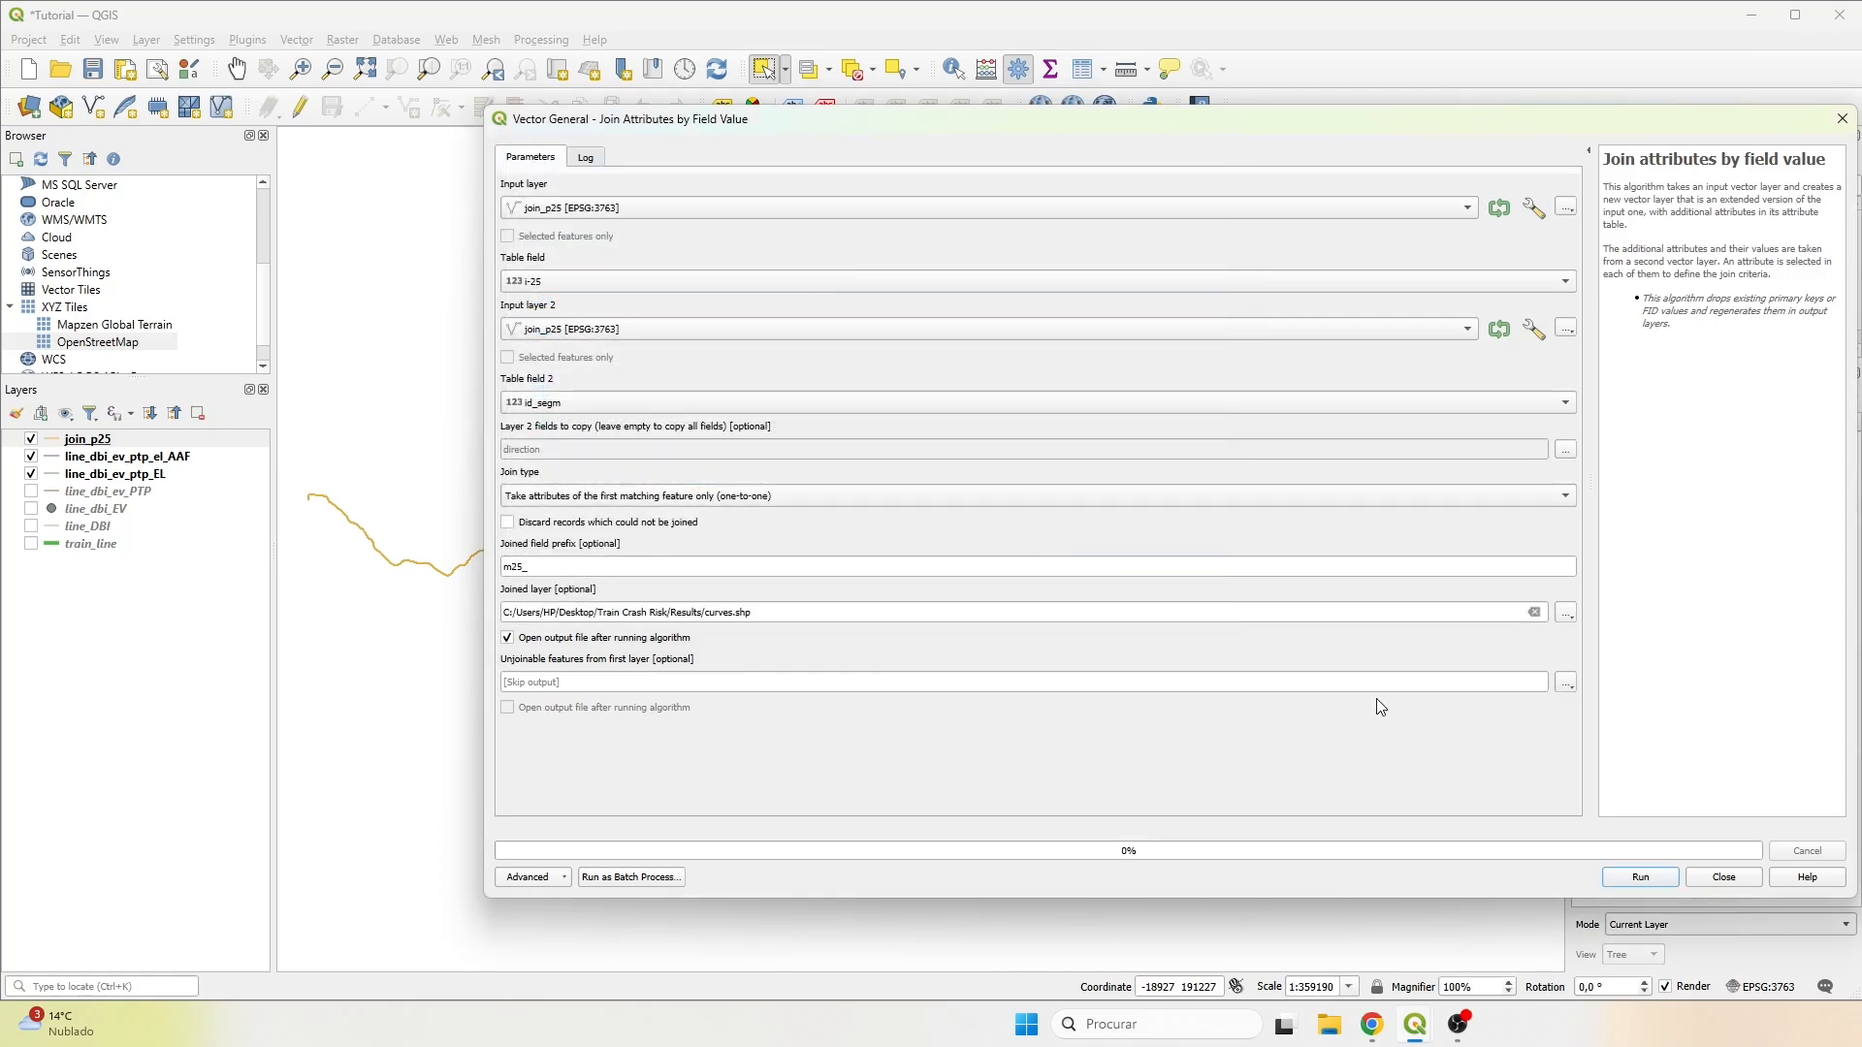
left_click(1646, 878)
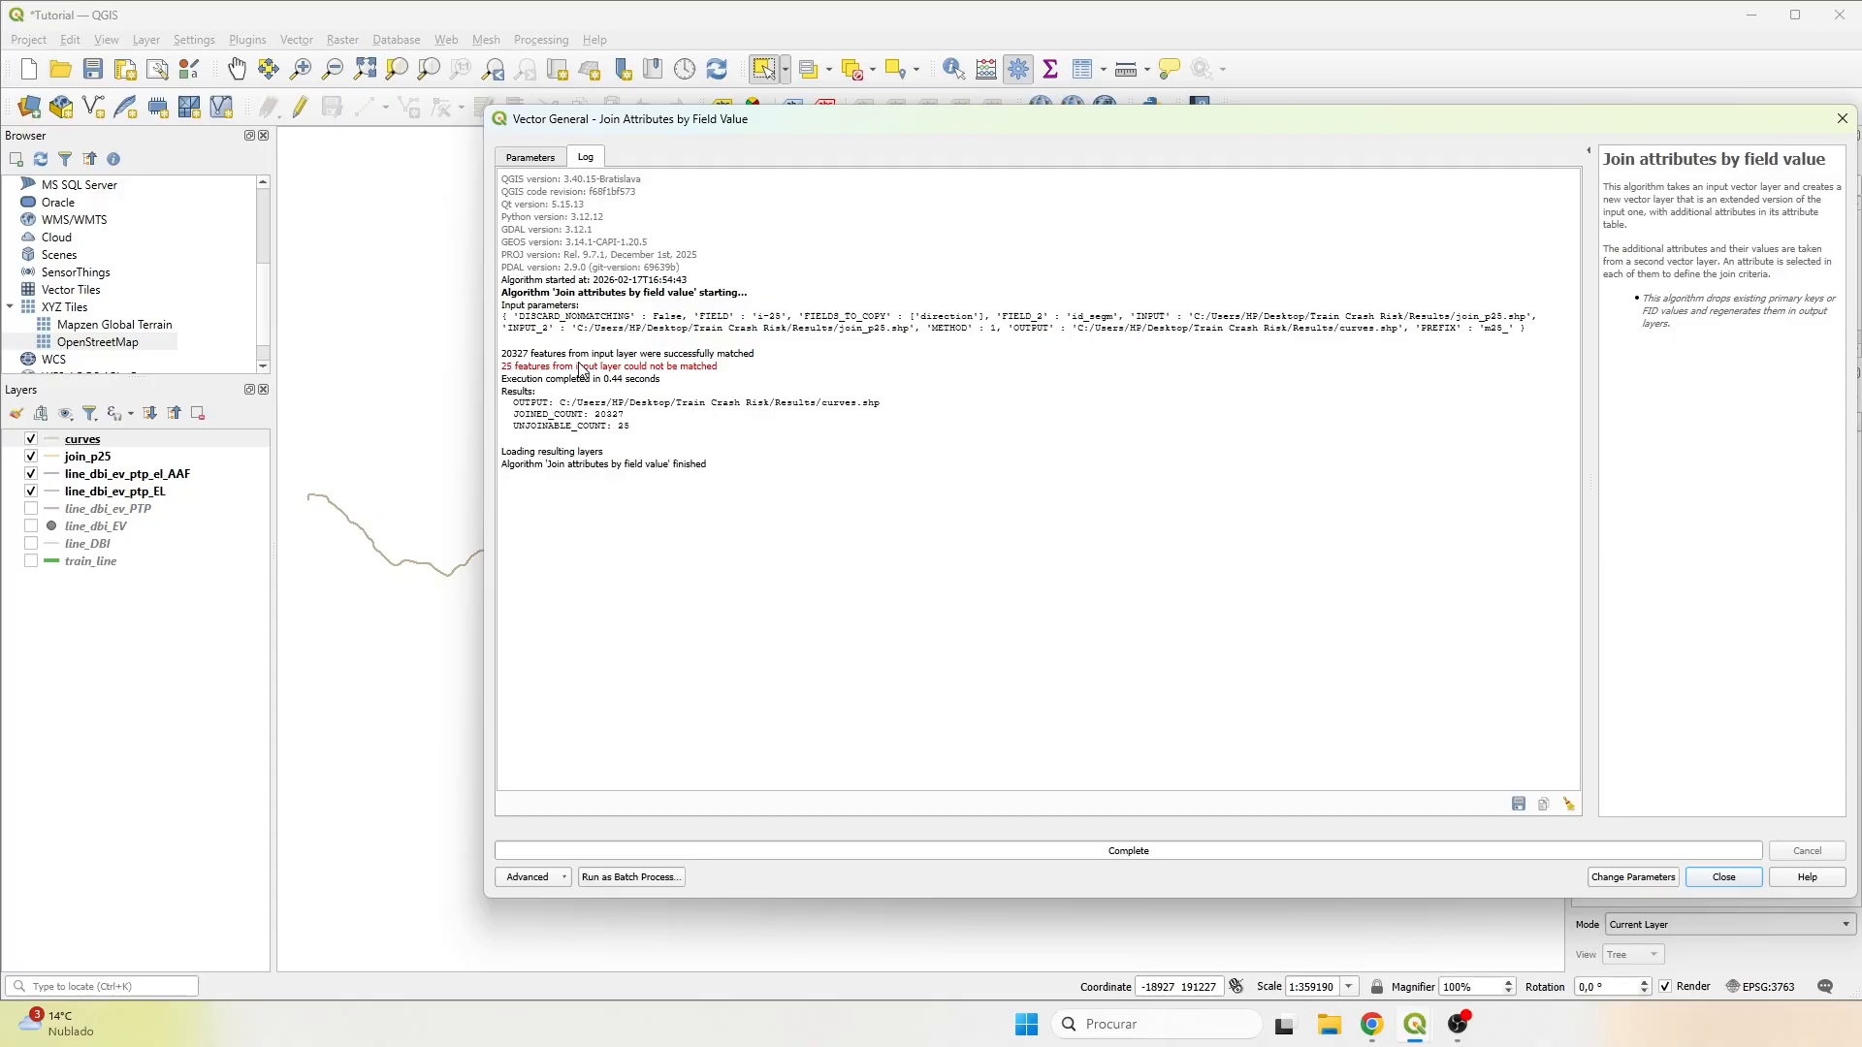
left_click(1726, 878)
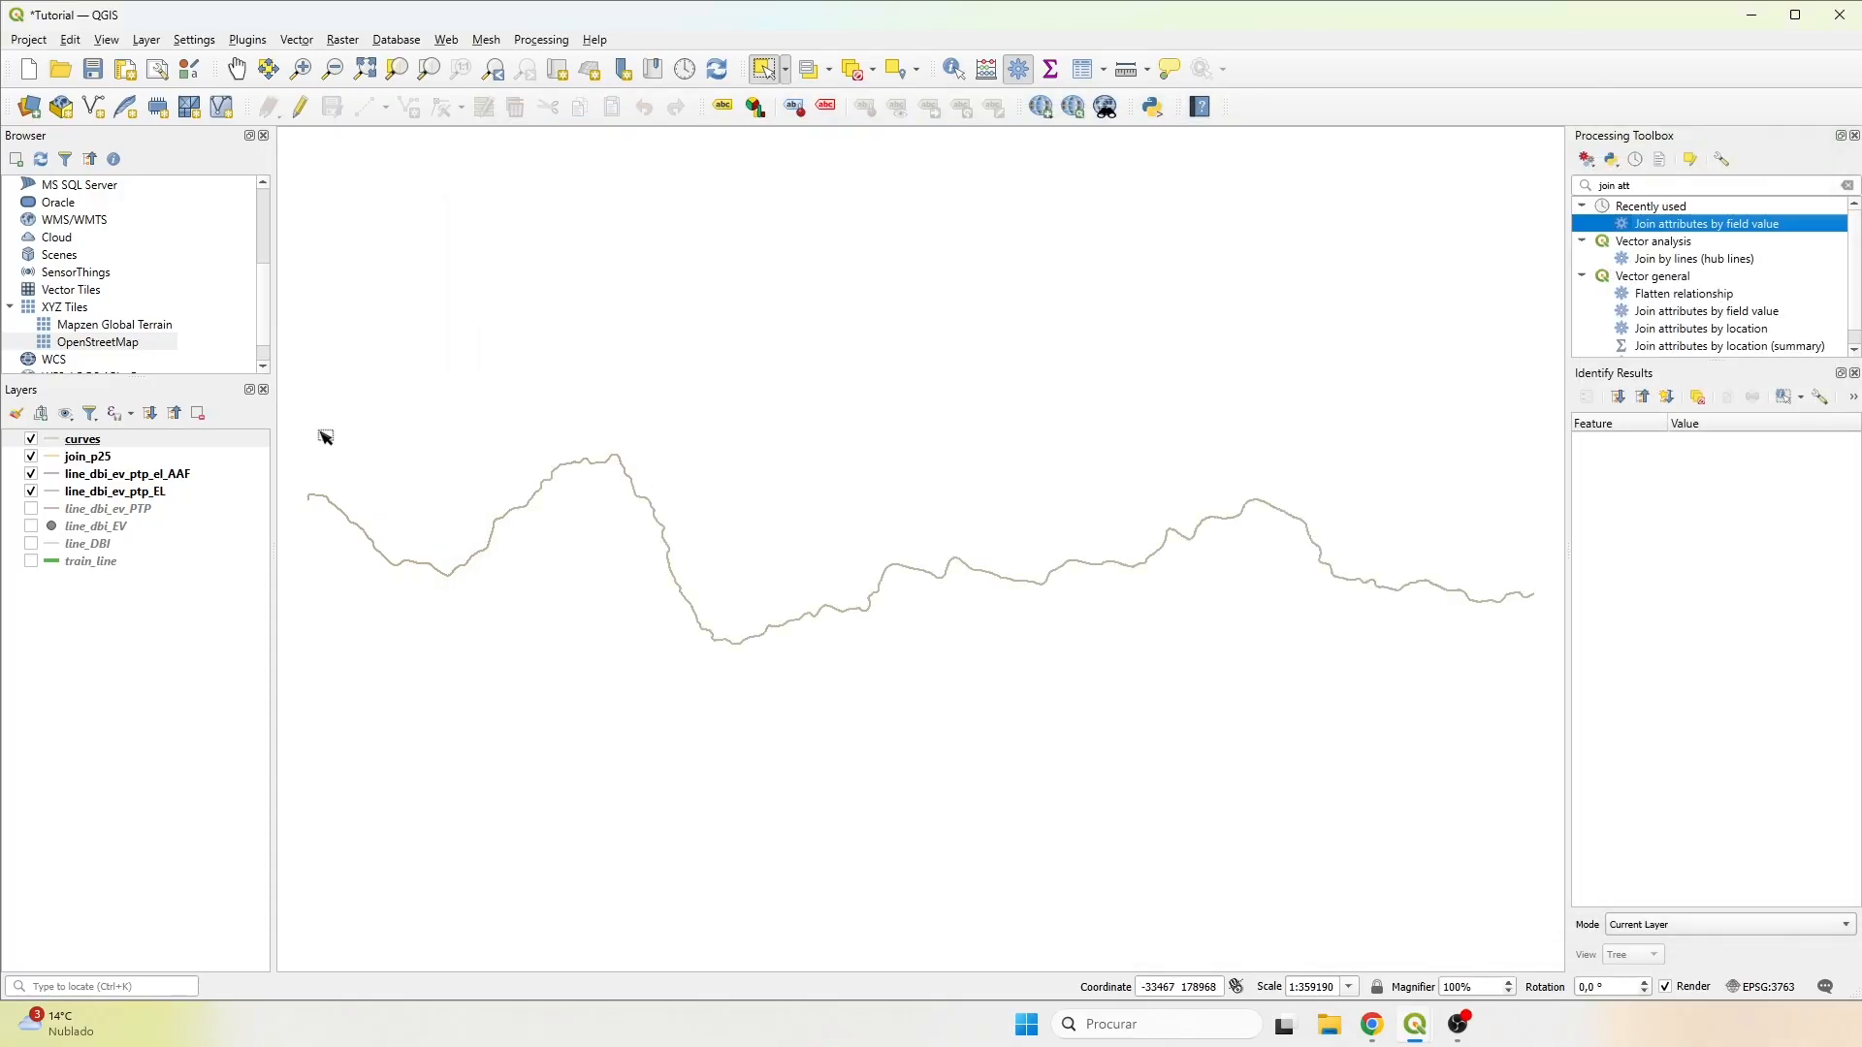
Hide the join_p25, line_dbi_ev_ptp_el_AAF and line_dbi_ev_ptp_EL layers.
left_click(31, 457)
left_click(31, 475)
left_click(31, 491)
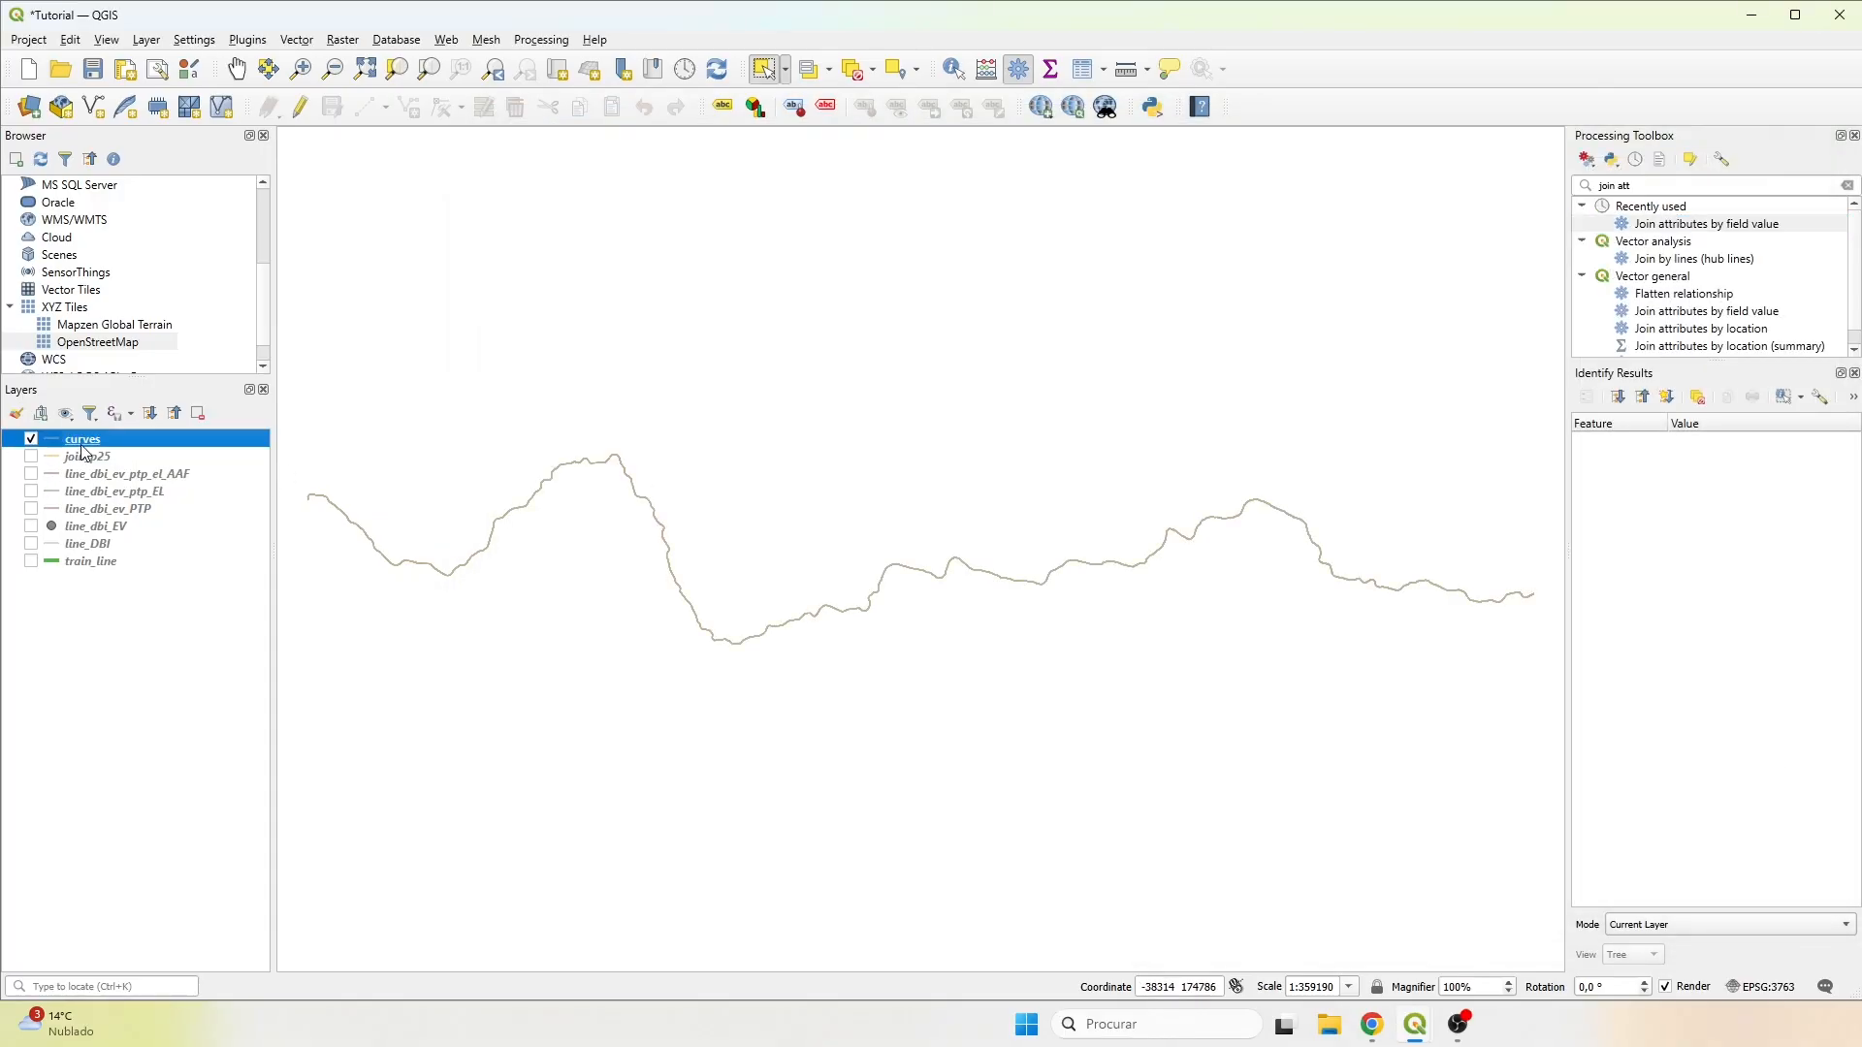
Start editing the curves layer from its attribute table and add a 32-bit integer field named curve_cent with length 10.
right_click(95, 441)
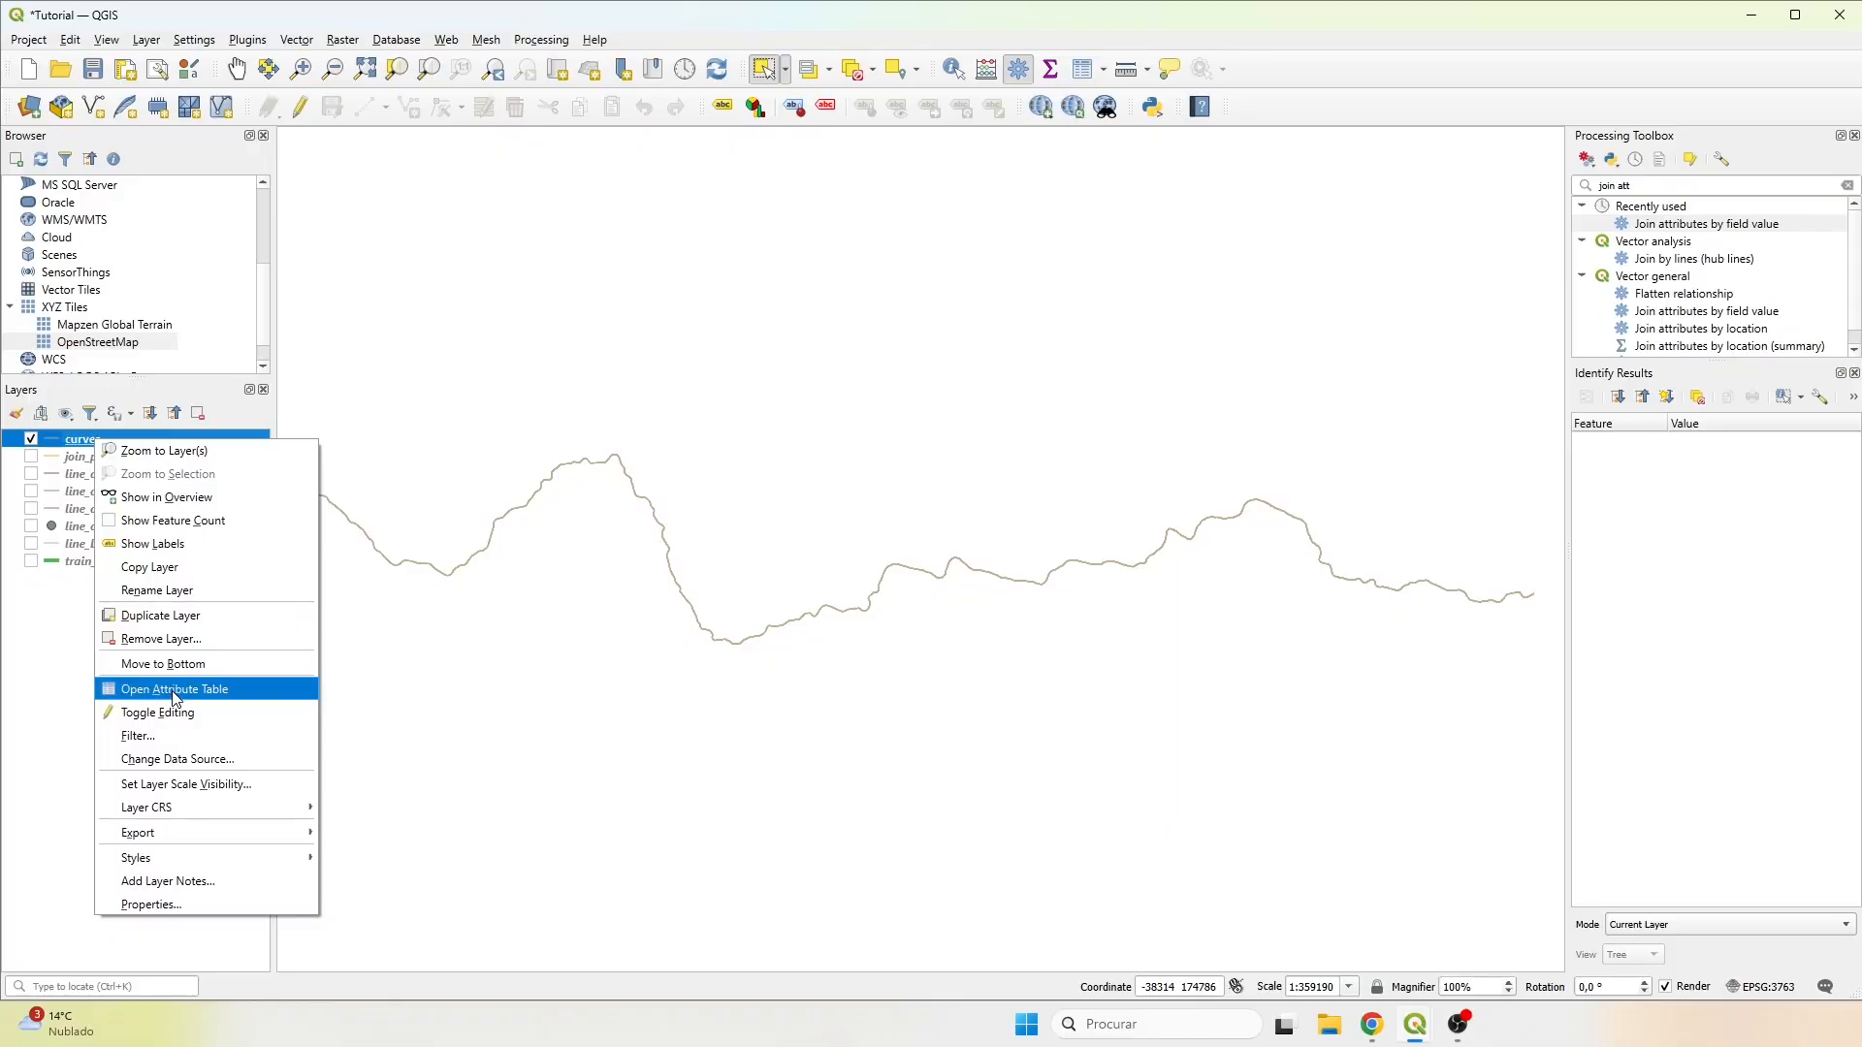
left_click(174, 689)
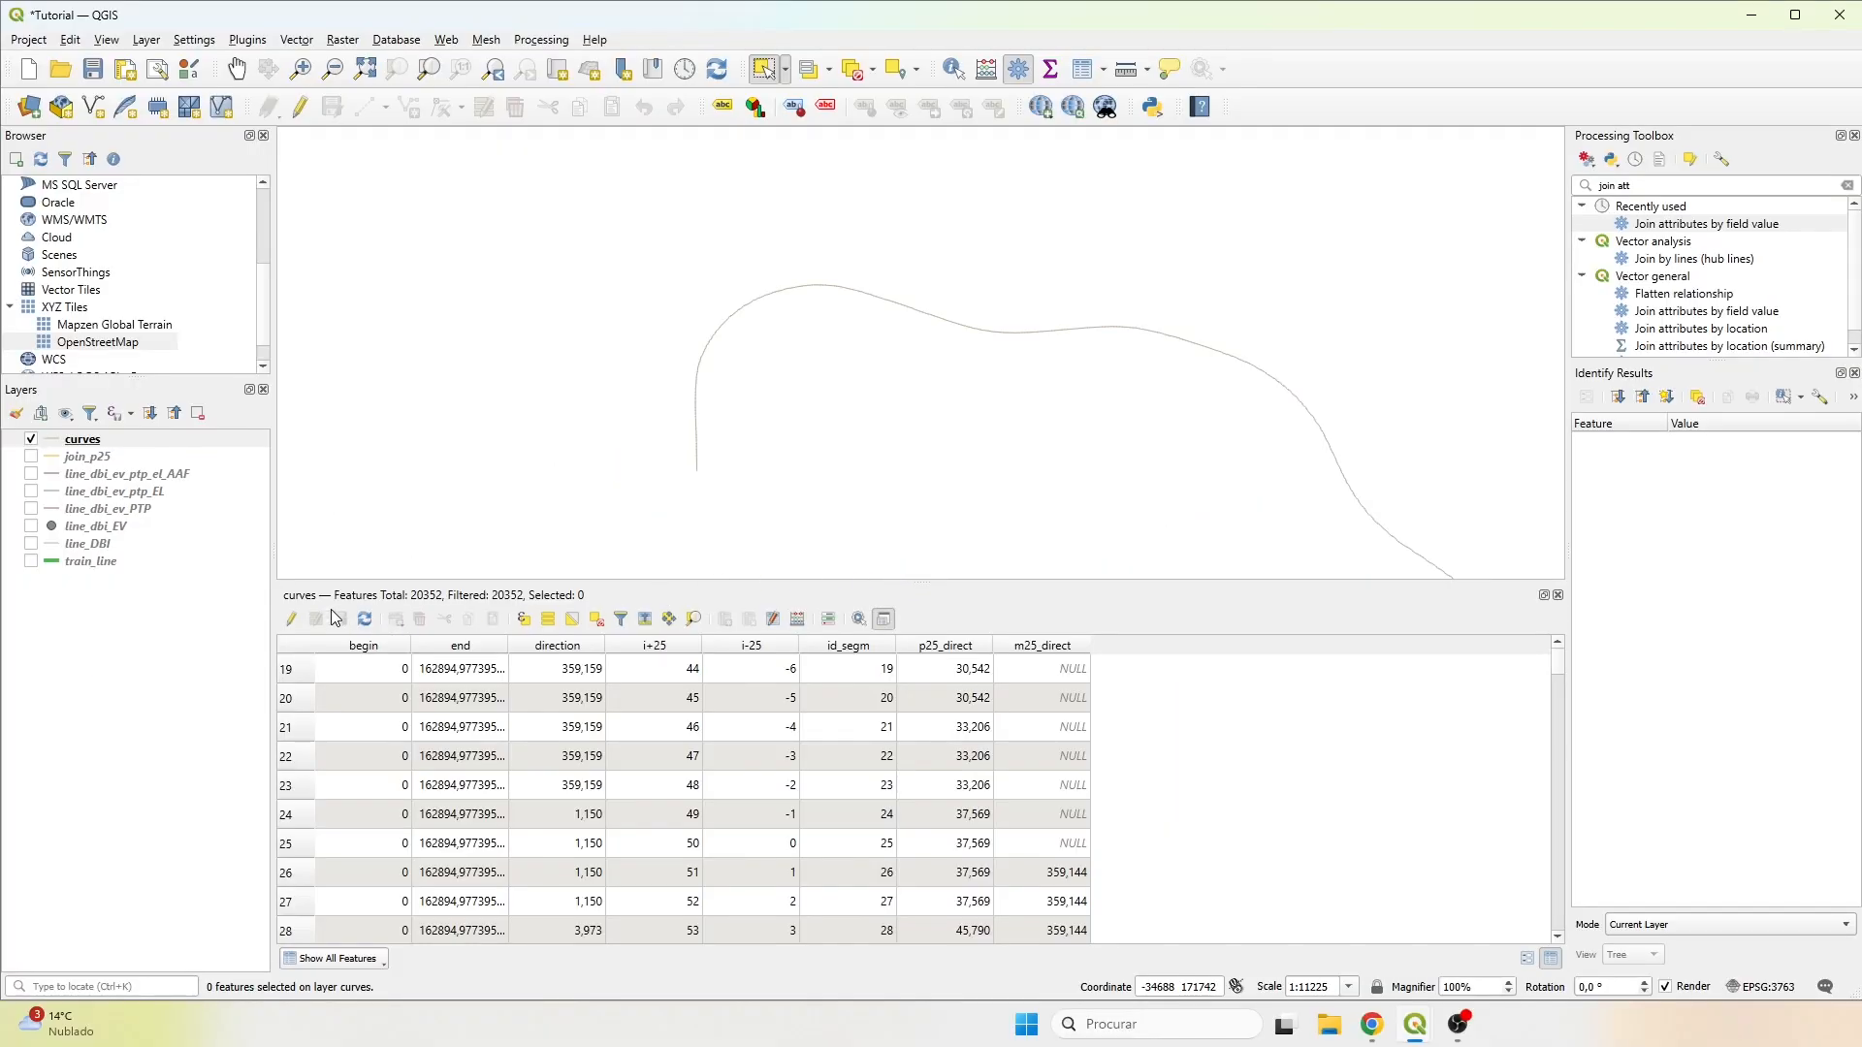
left_click(291, 619)
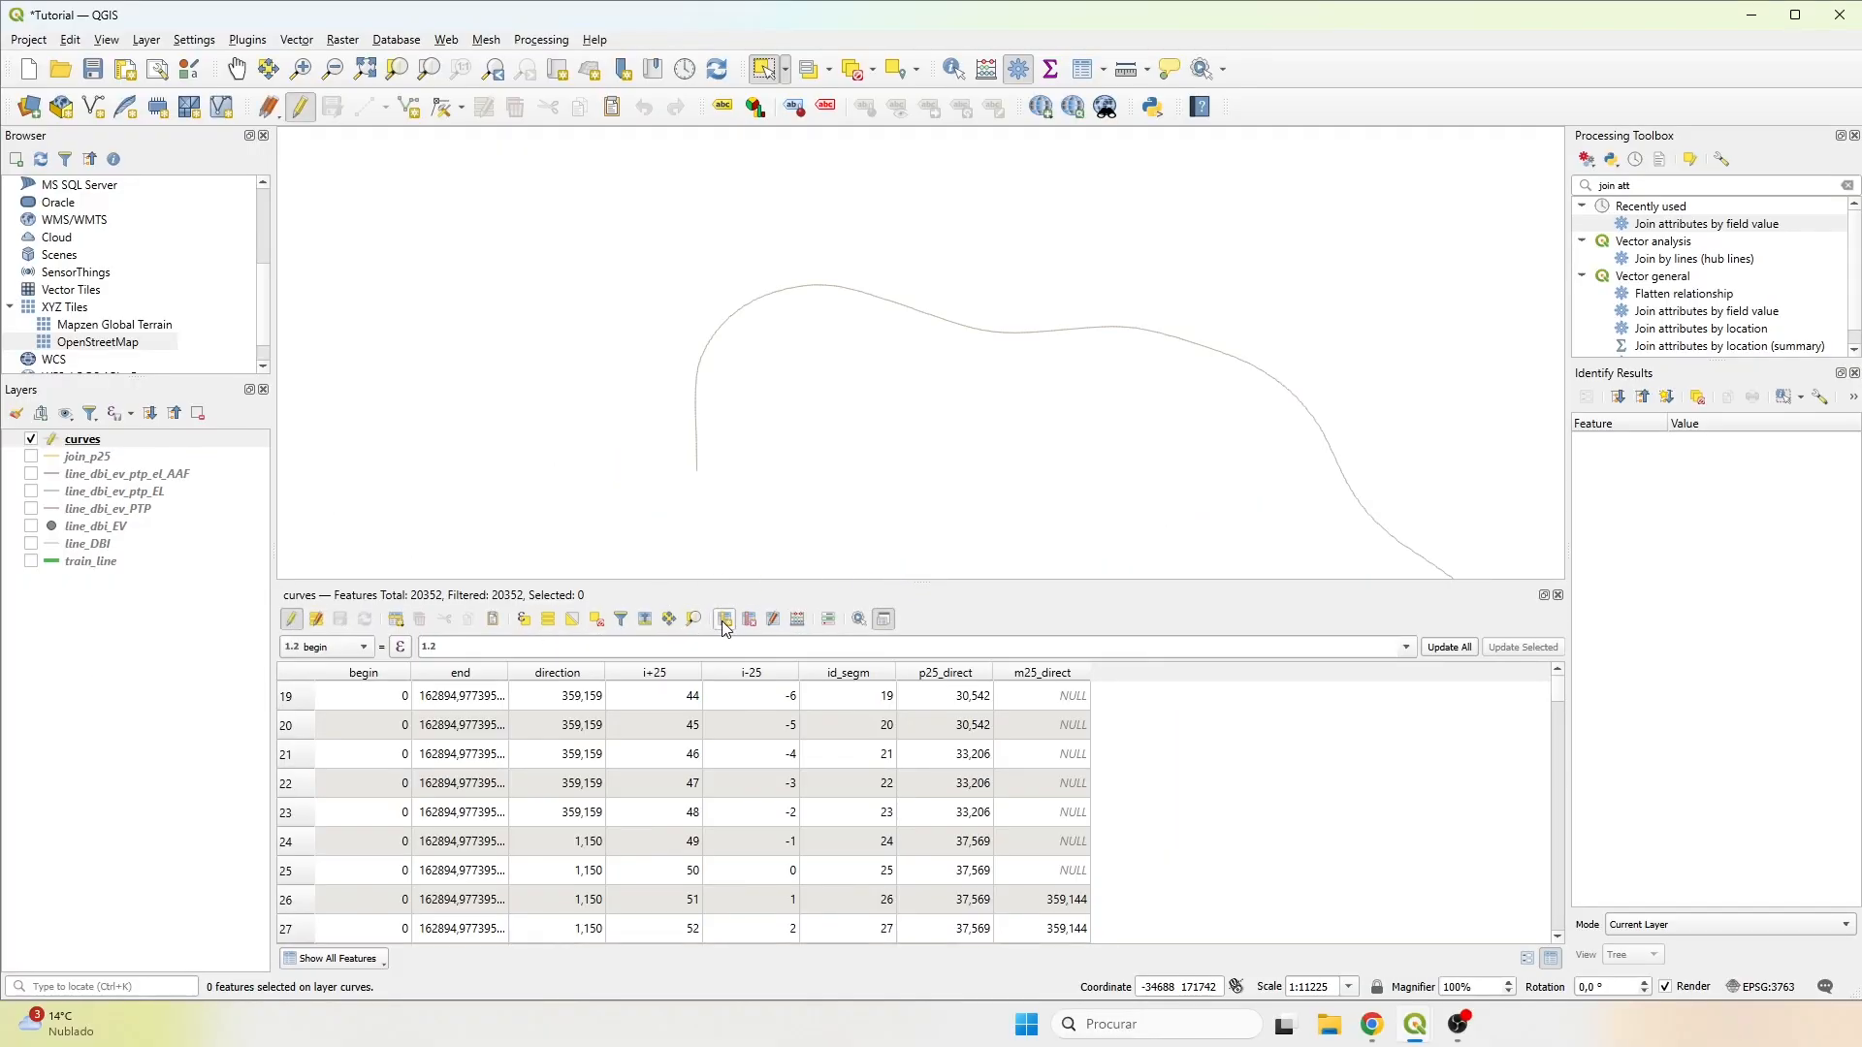
left_click(724, 620)
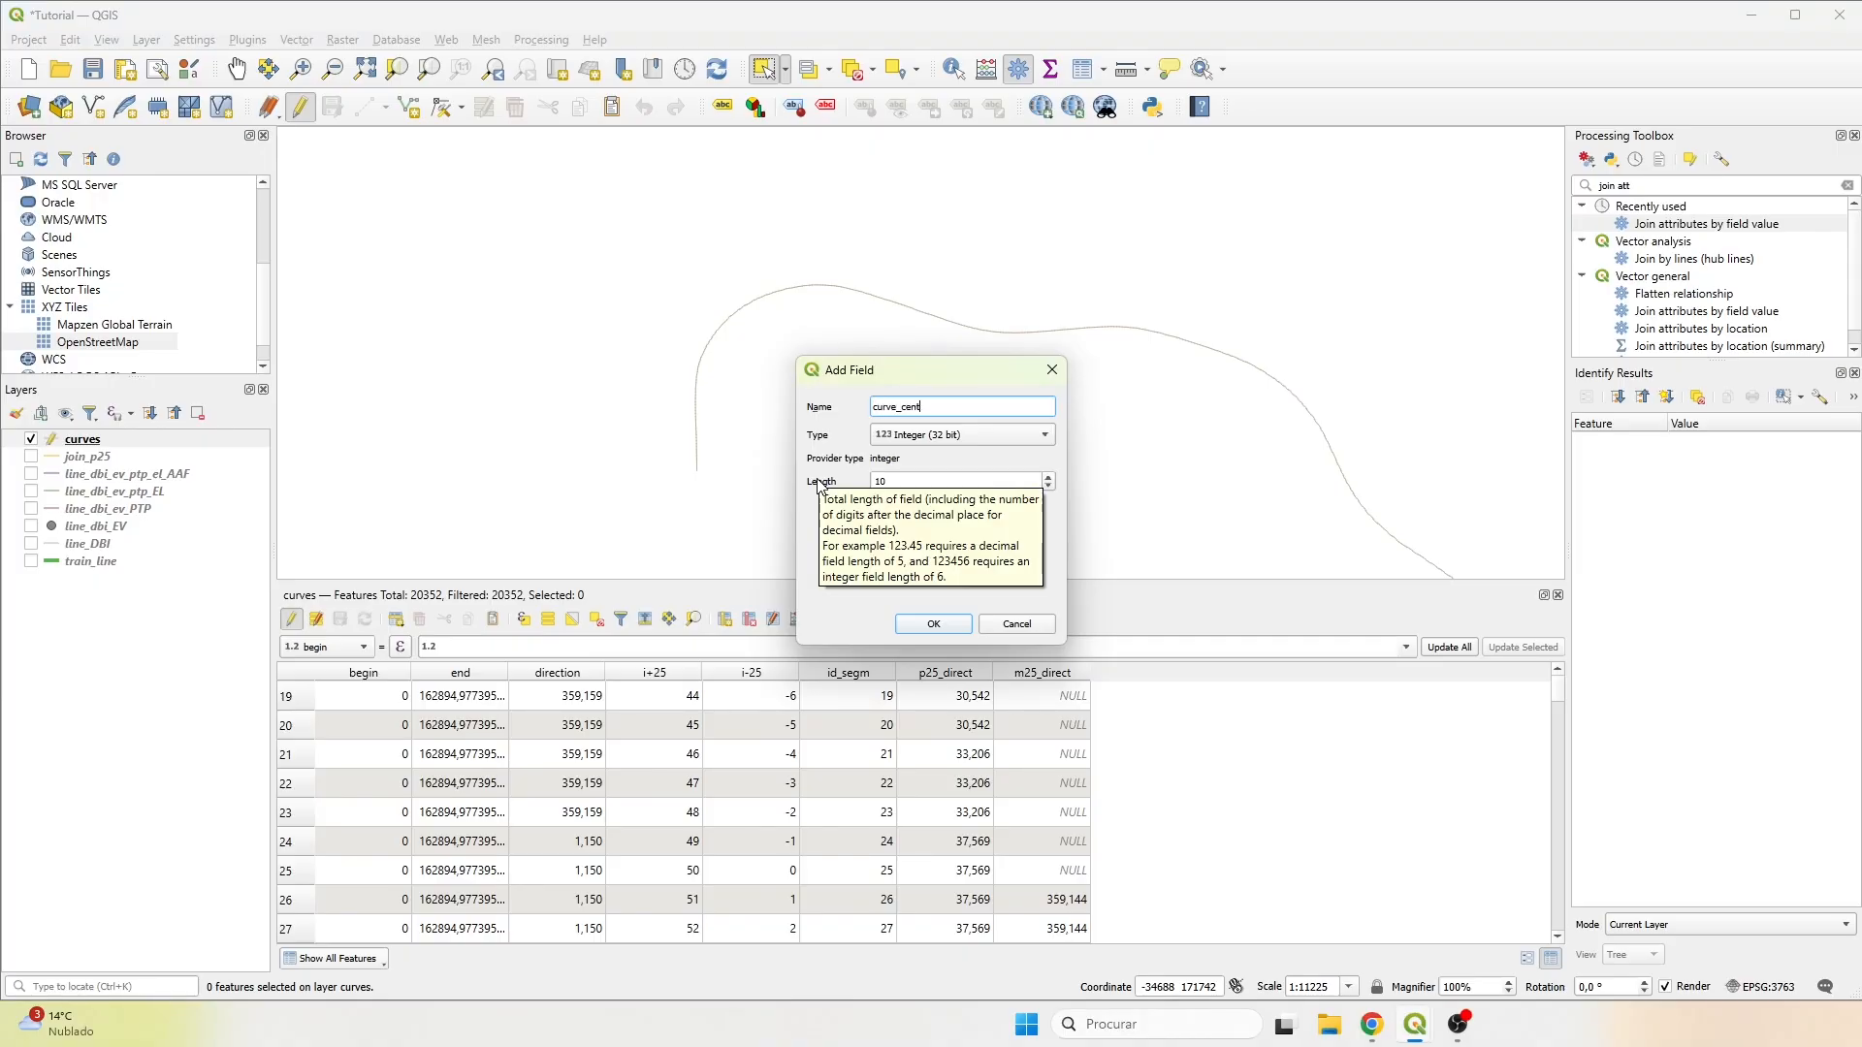
left_click(934, 624)
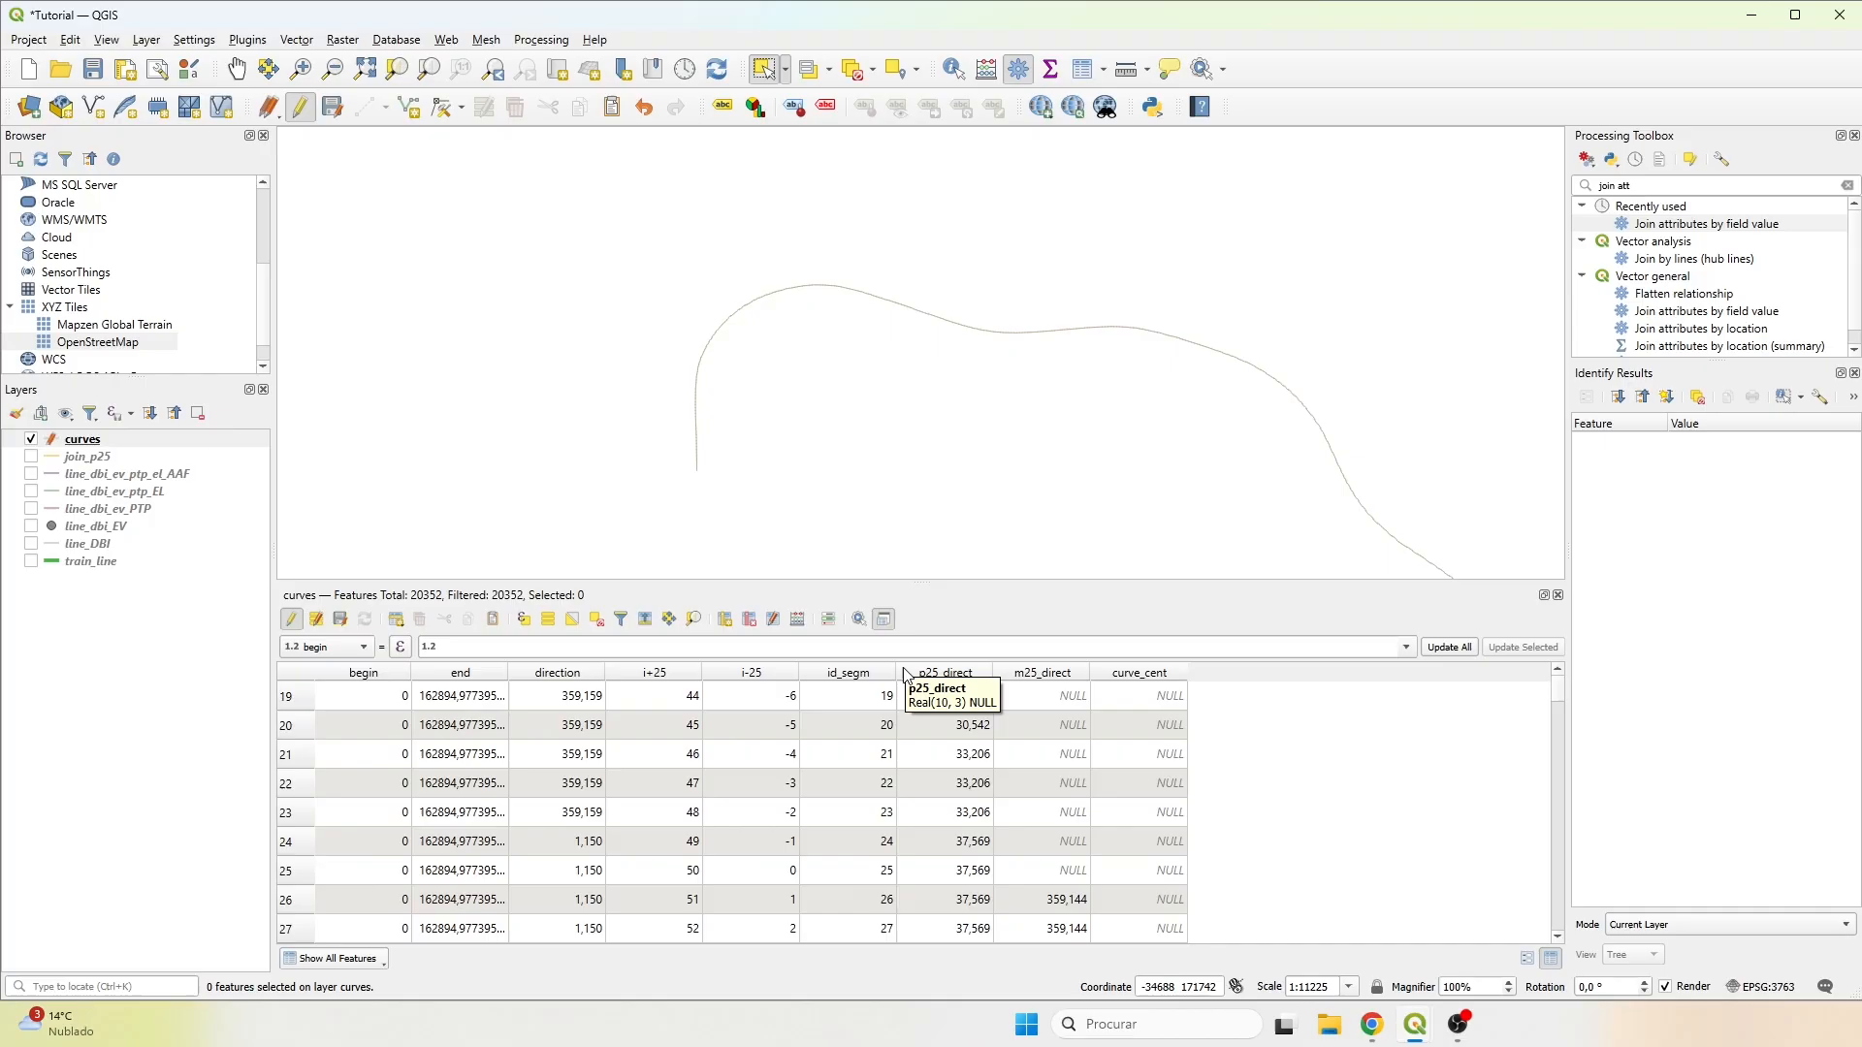
Update the existing curve_cent field of the curves layer with a Field Calculator expression.
left_click(796, 619)
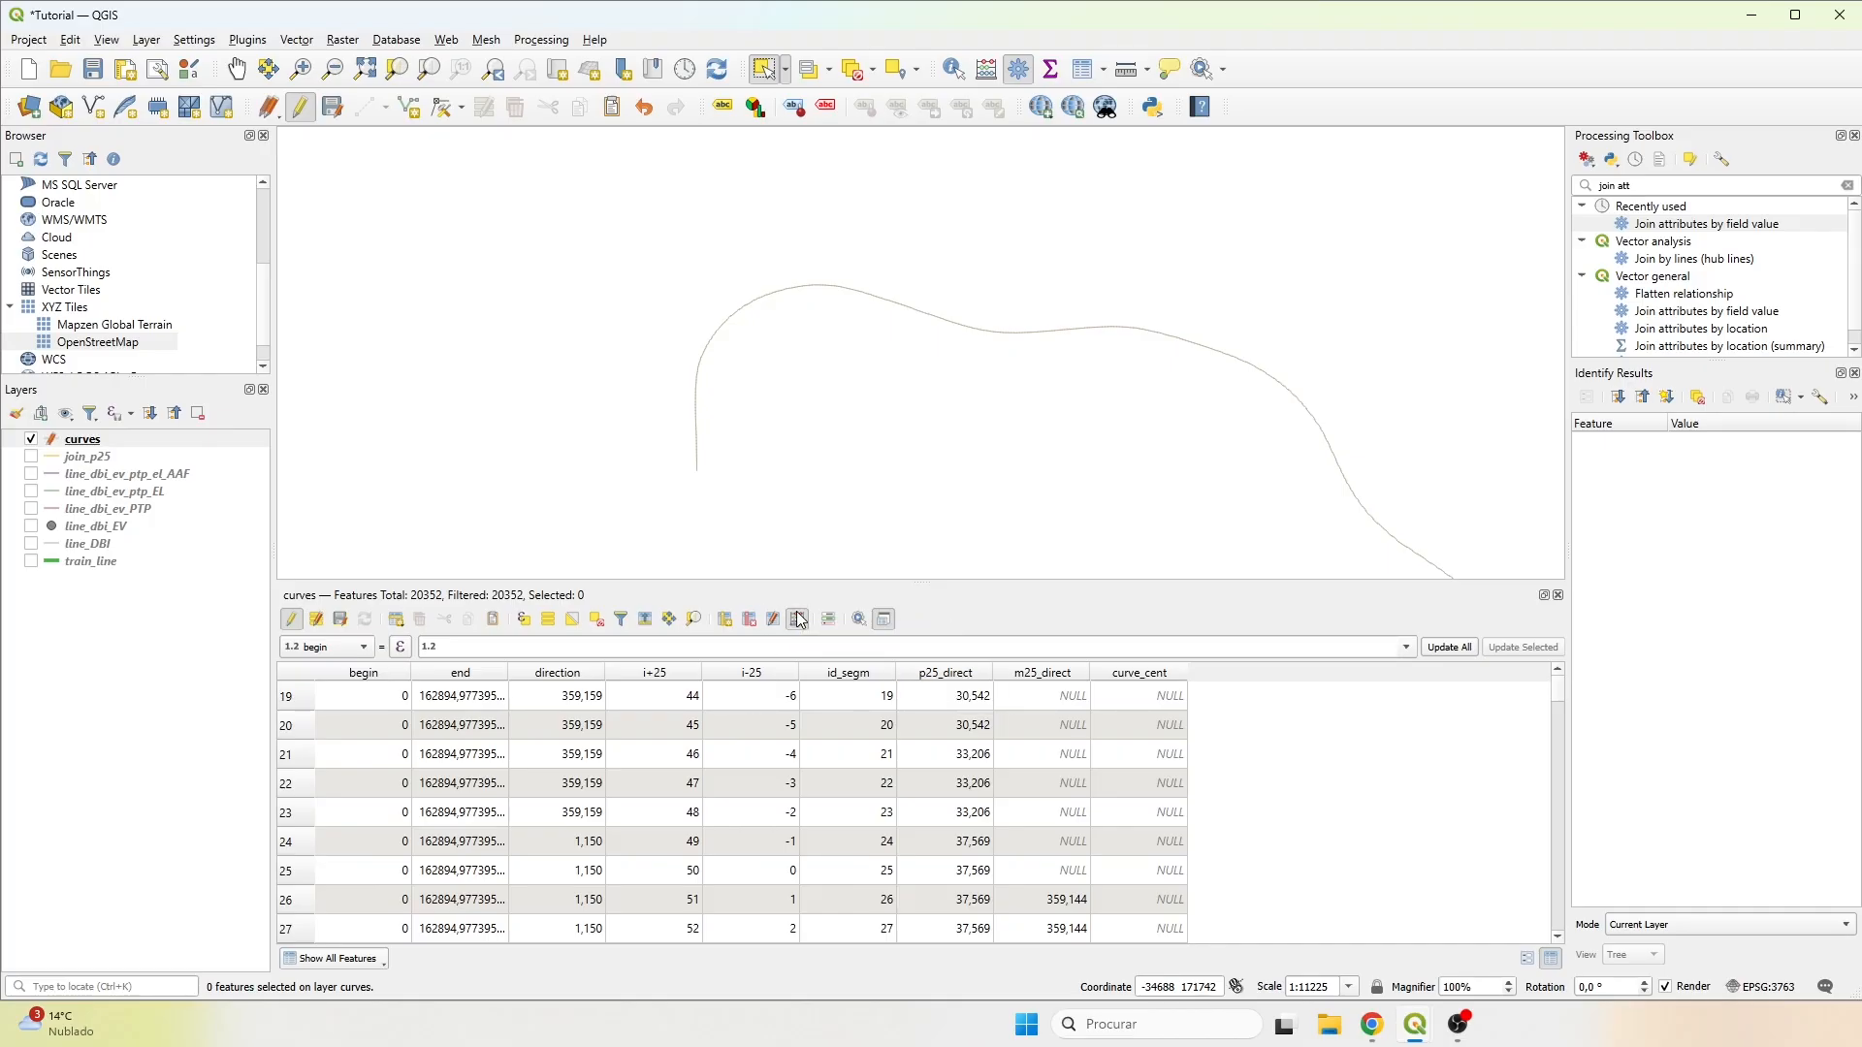
left_click(569, 300)
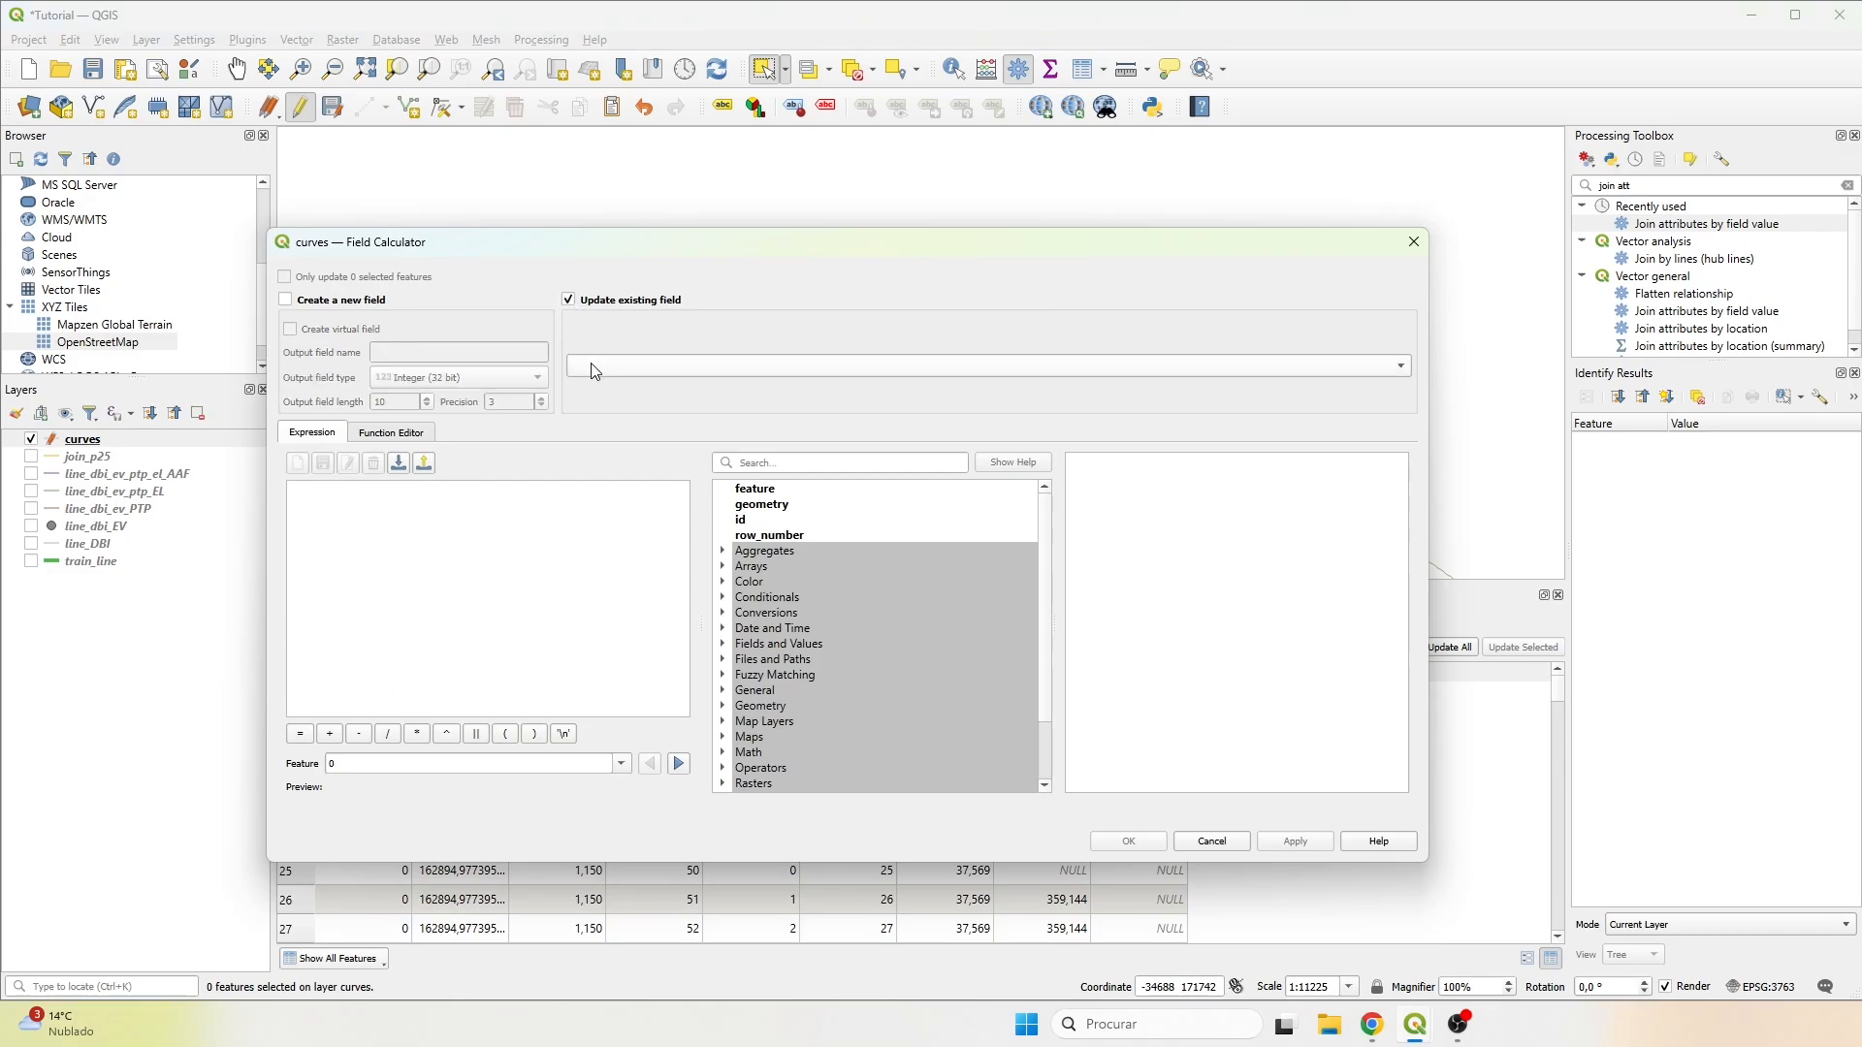
left_click(602, 367)
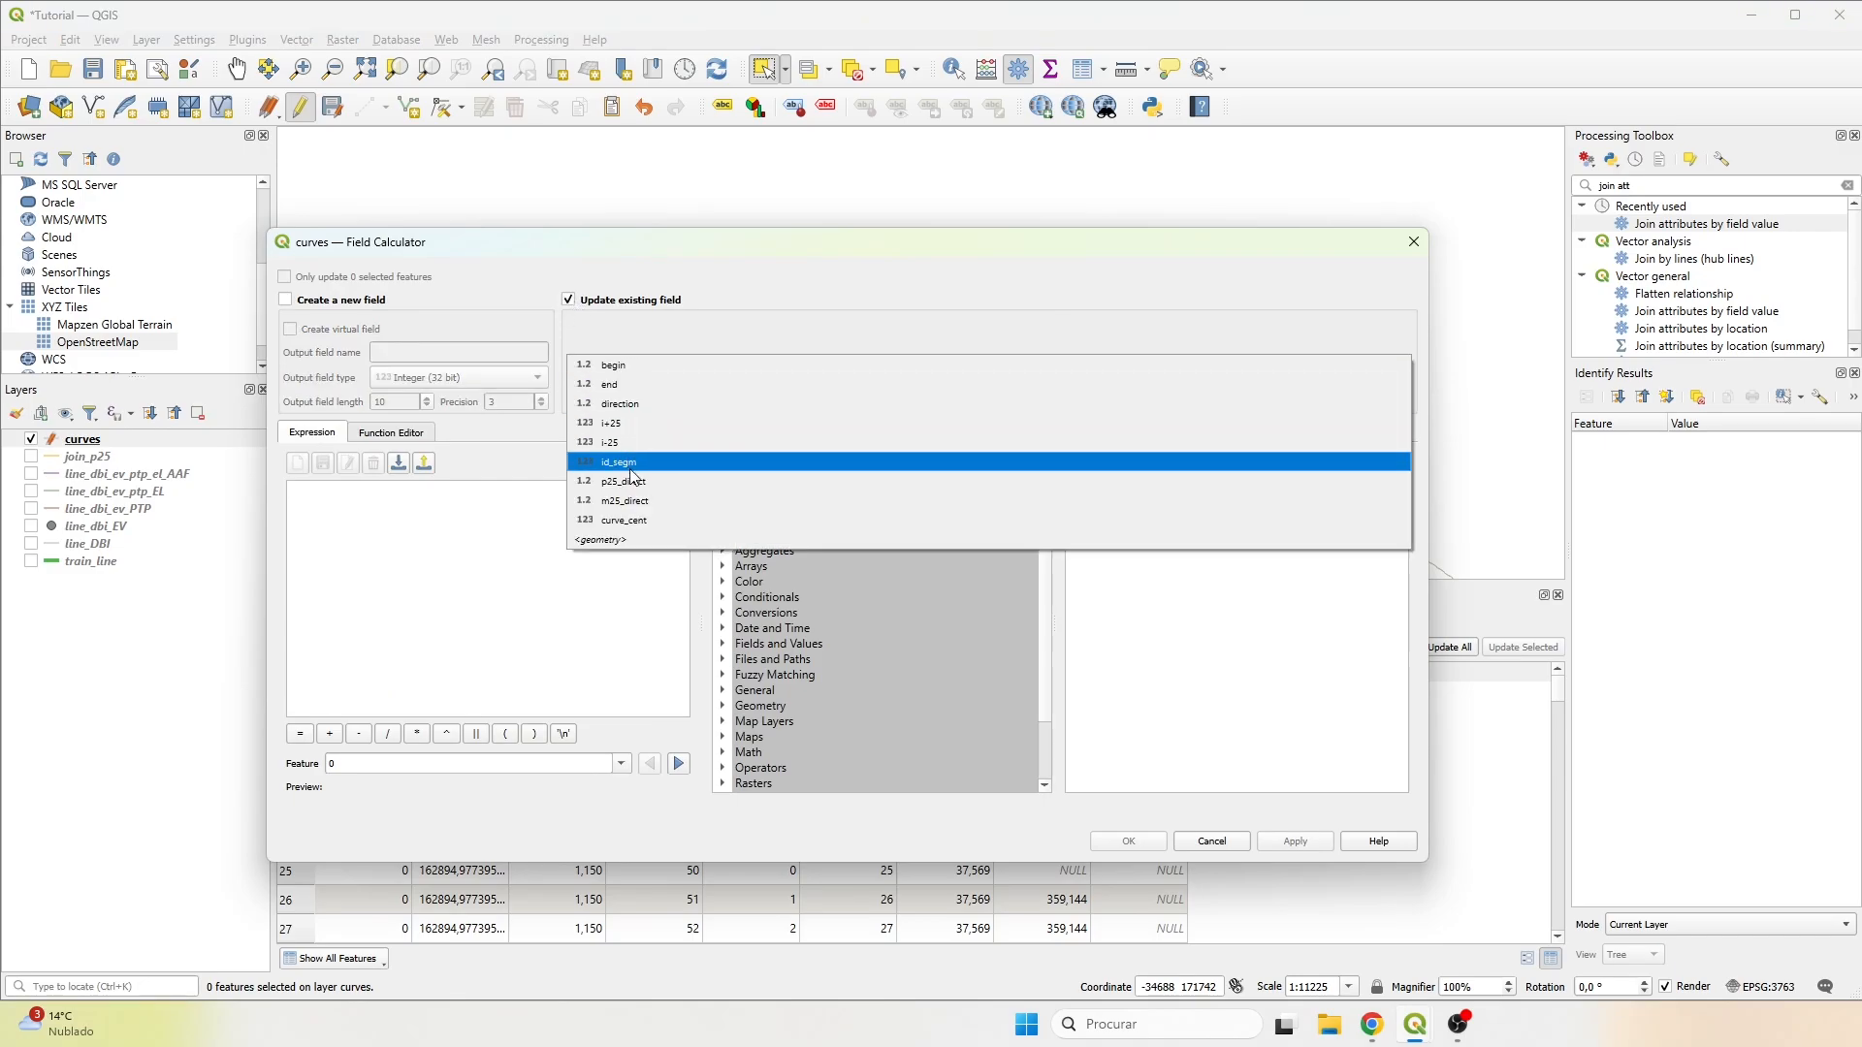
left_click(633, 519)
left_click(423, 493)
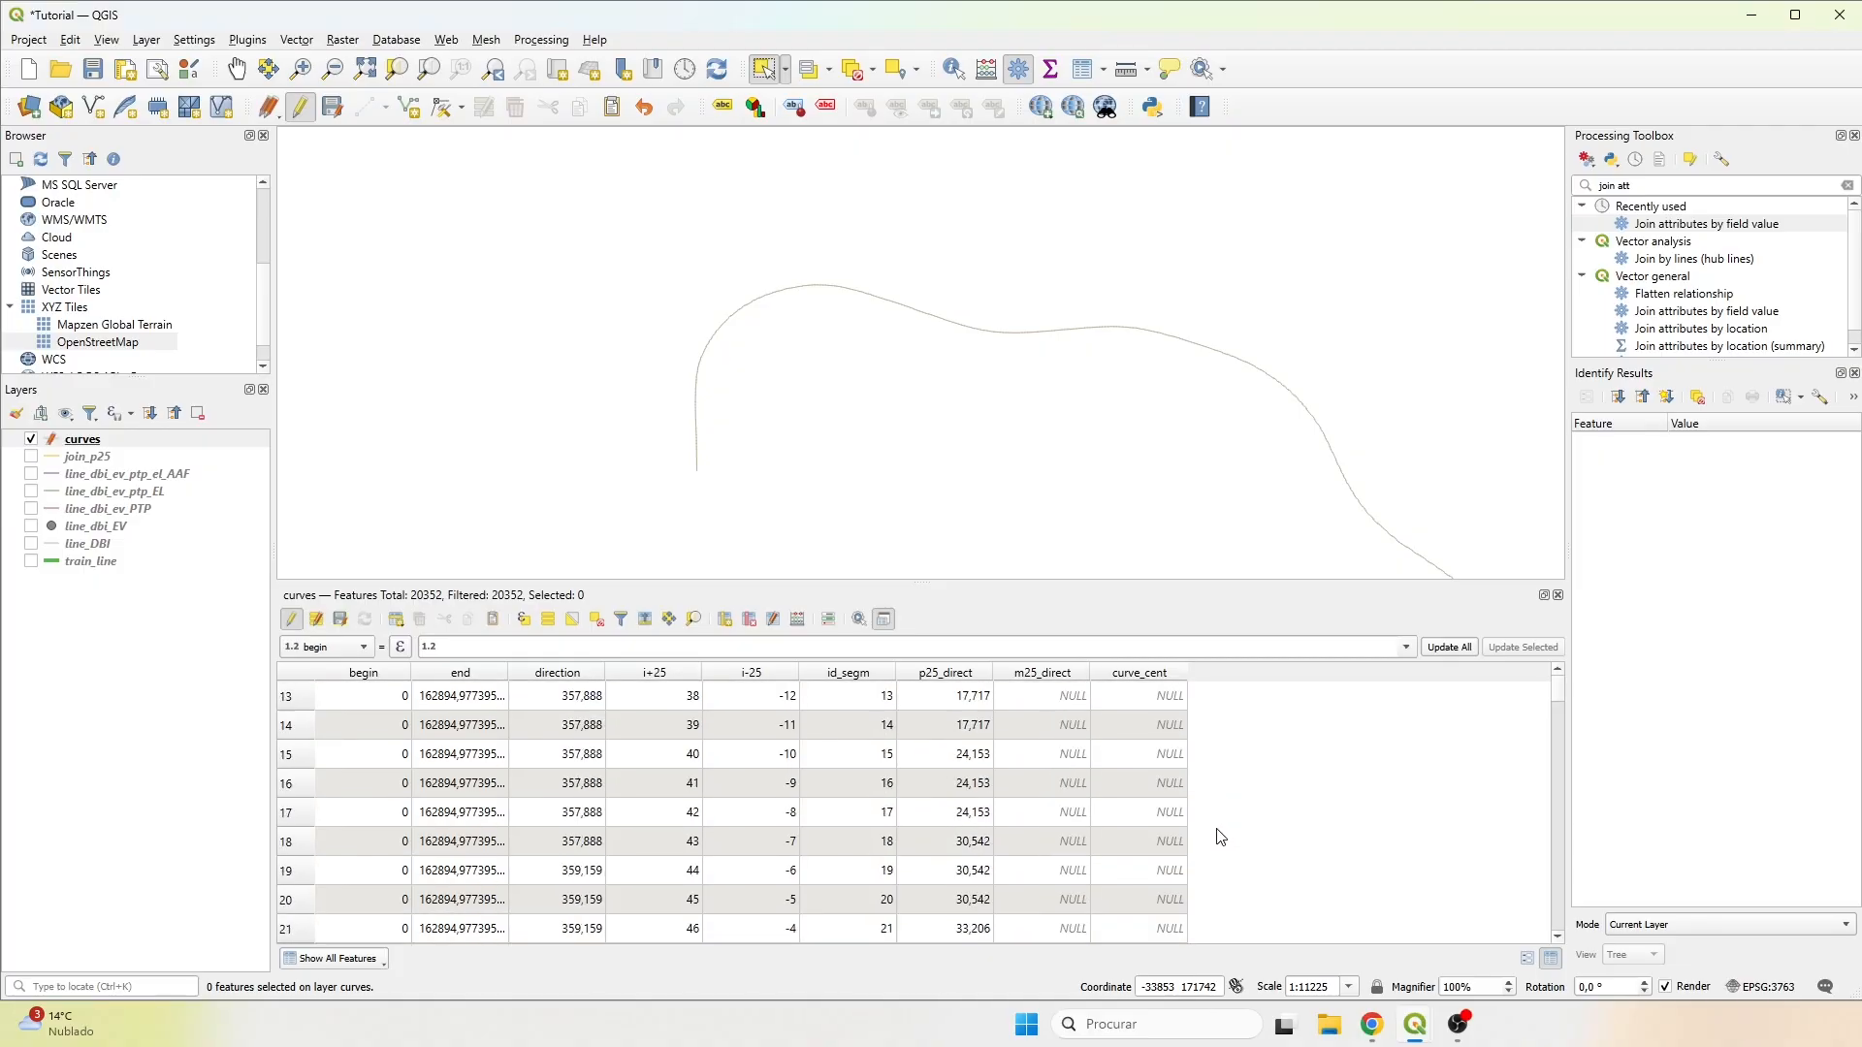
Add a 32-bit integer field named r_center with length 10 to the curves layer.
scroll(1224, 840, "up", 4)
left_click(727, 618)
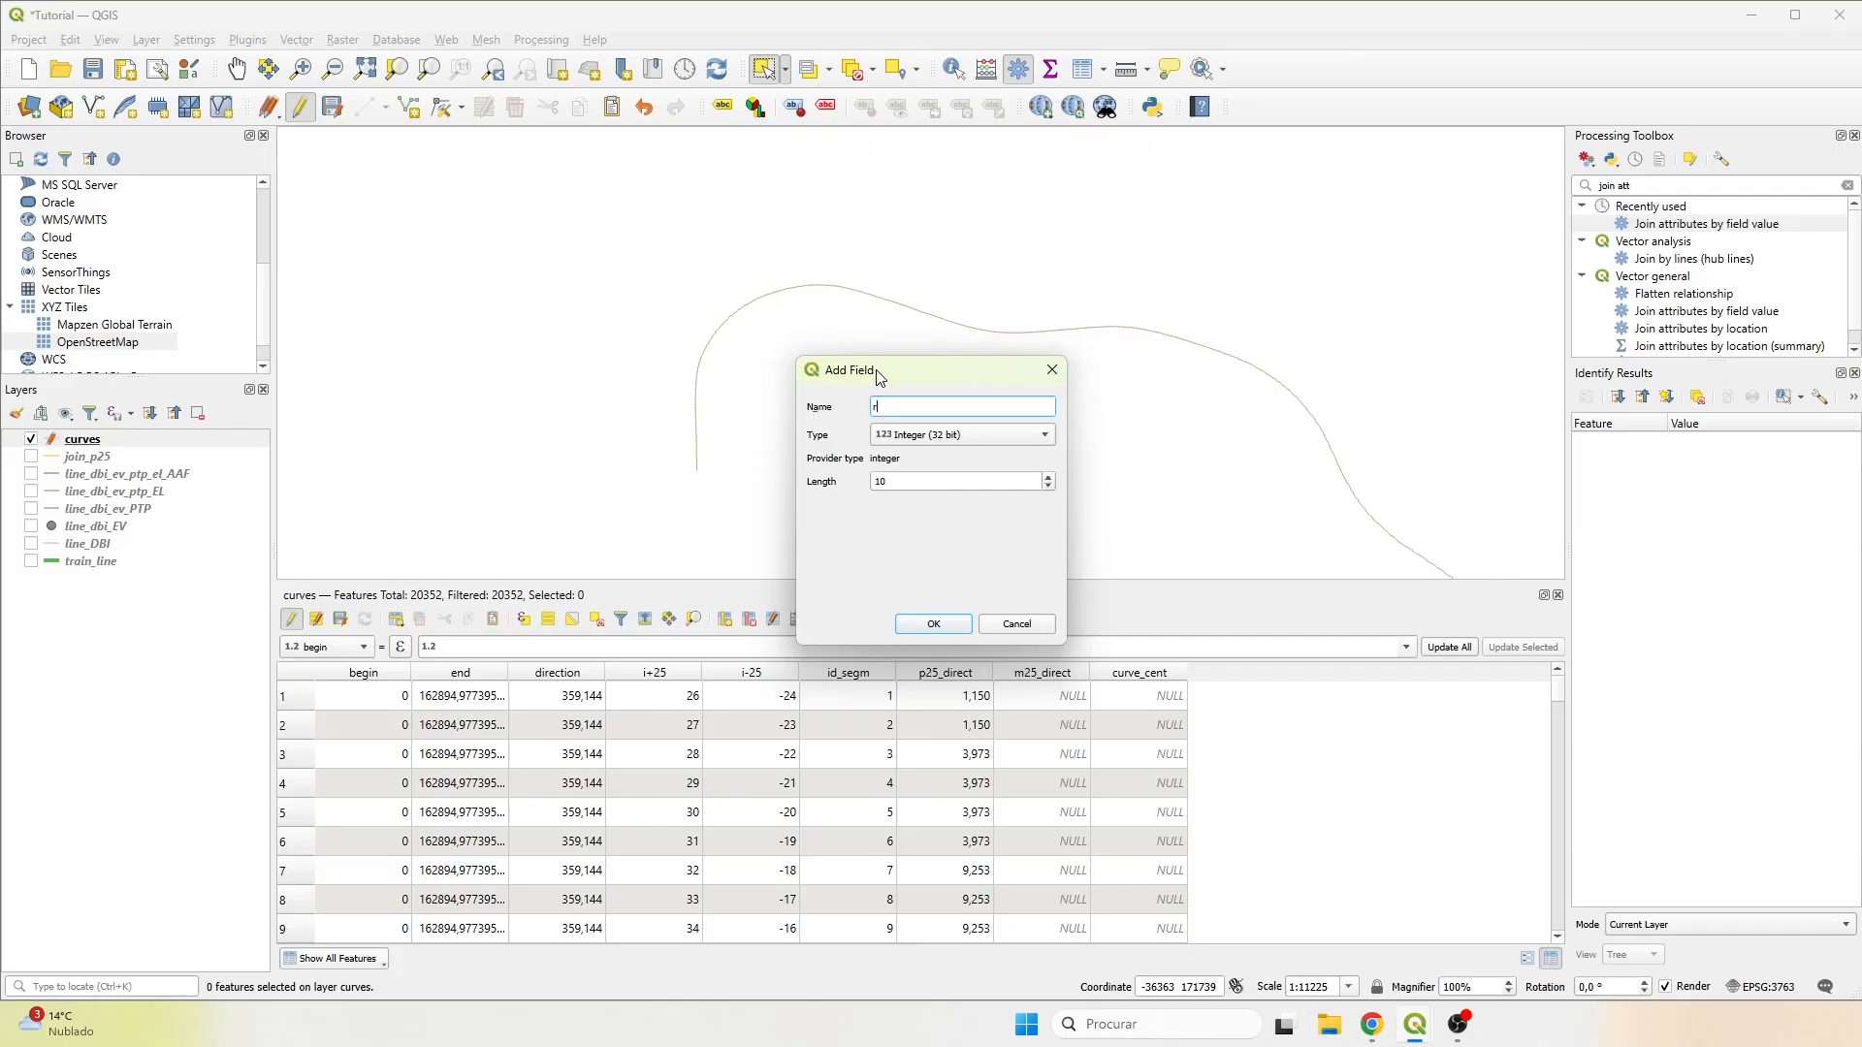
type("r_center")
left_click(937, 627)
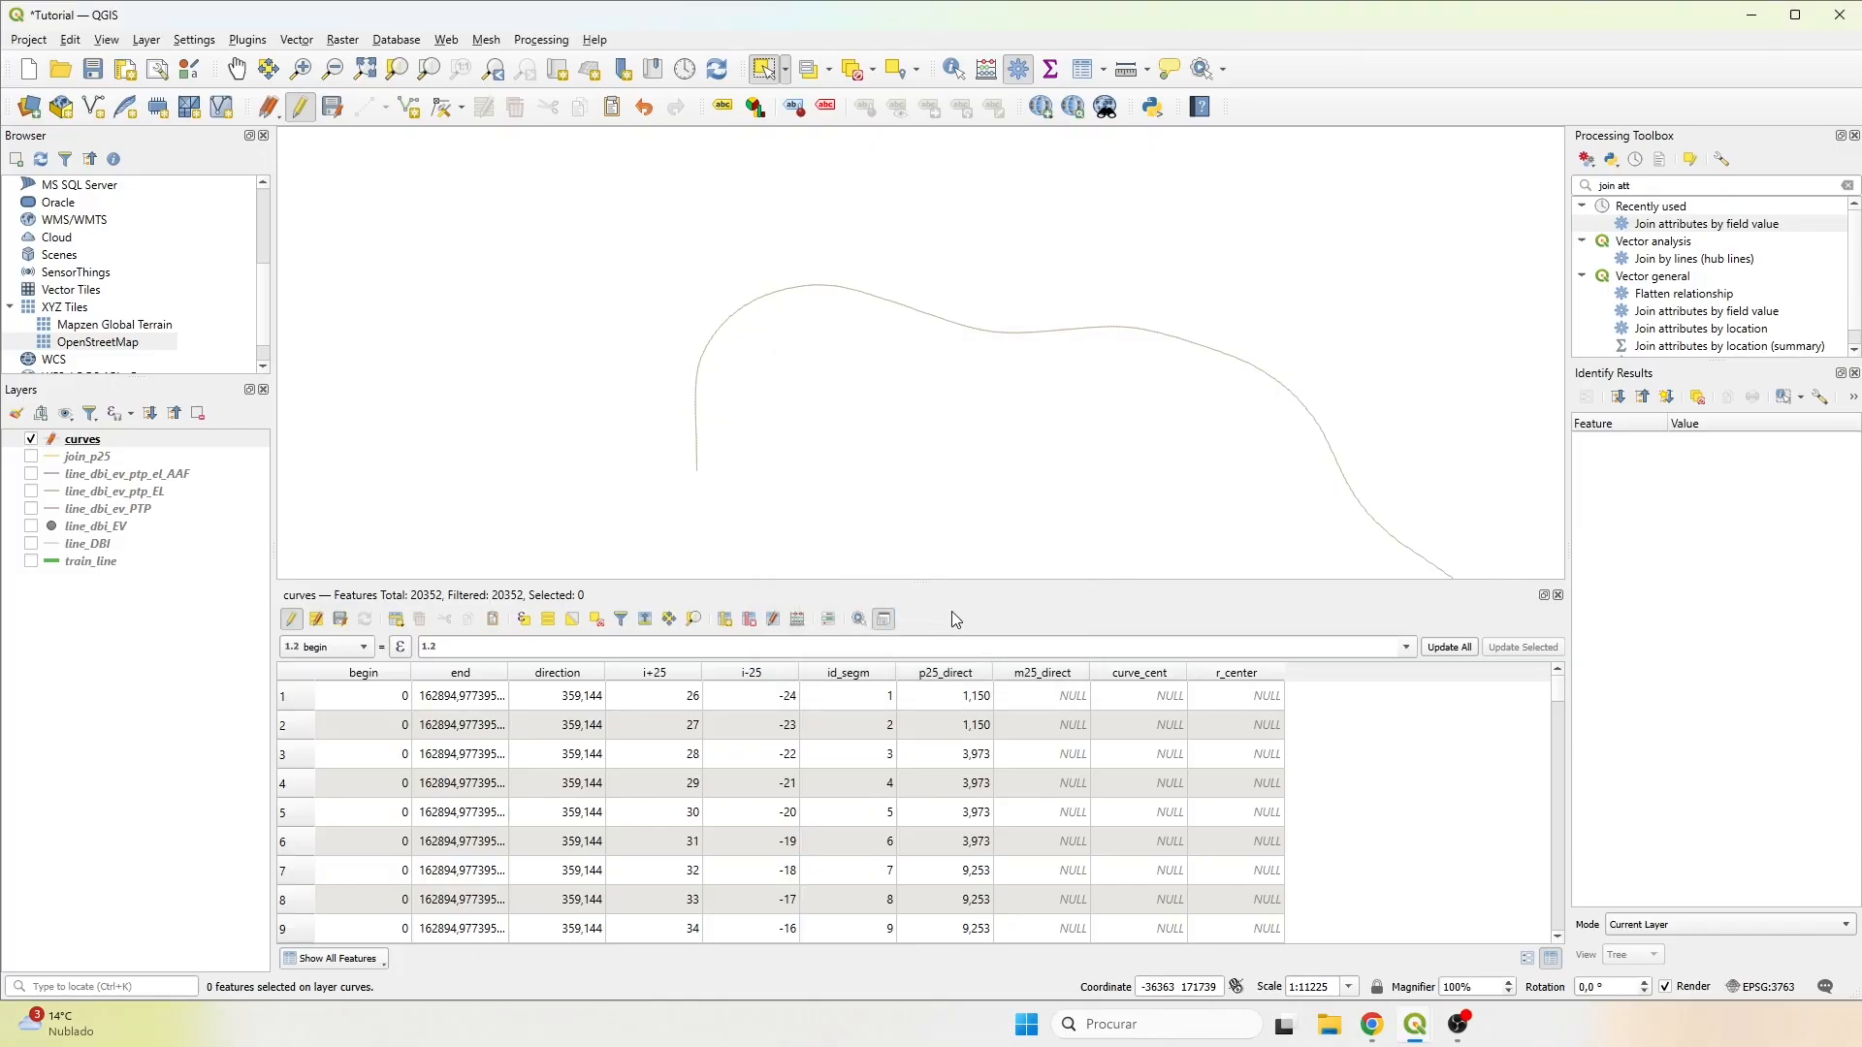
Calculate the existing r_center field with the expression 500 / radians("curve_cent") in the Field Calculator.
left_click(796, 621)
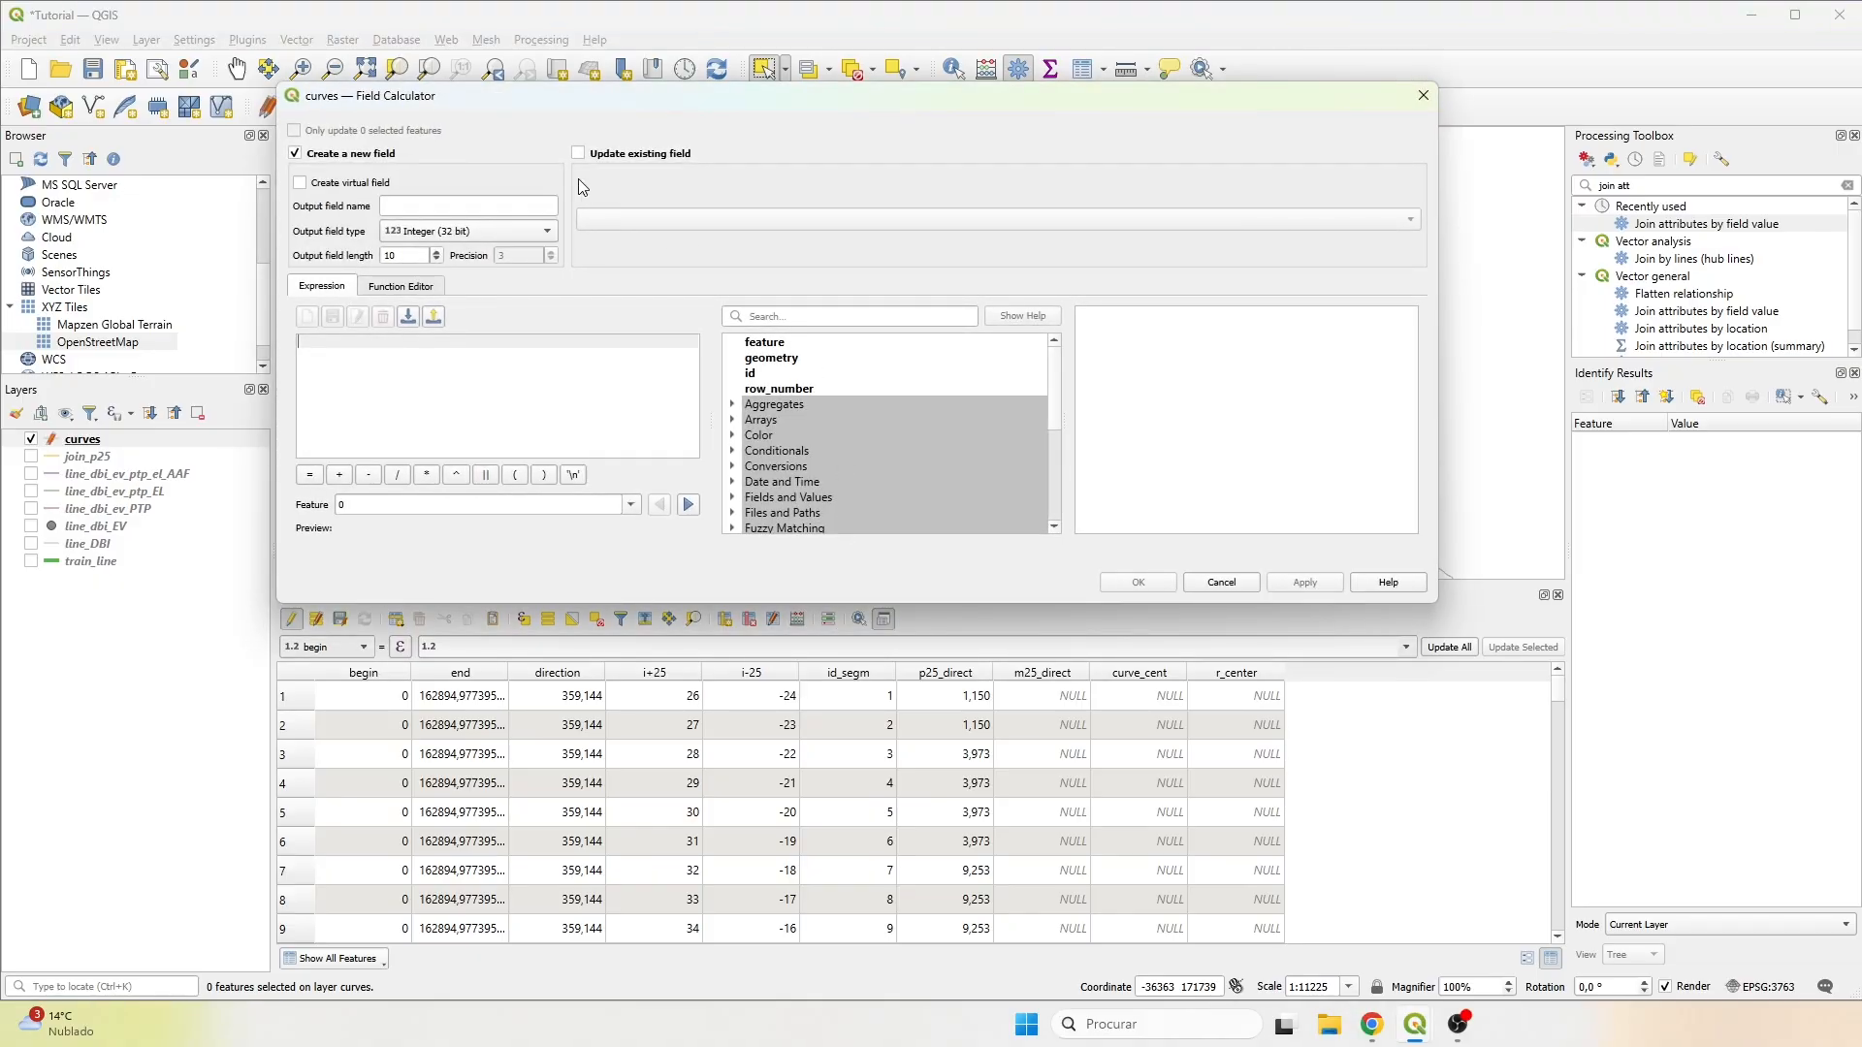
left_click(579, 153)
left_click(631, 221)
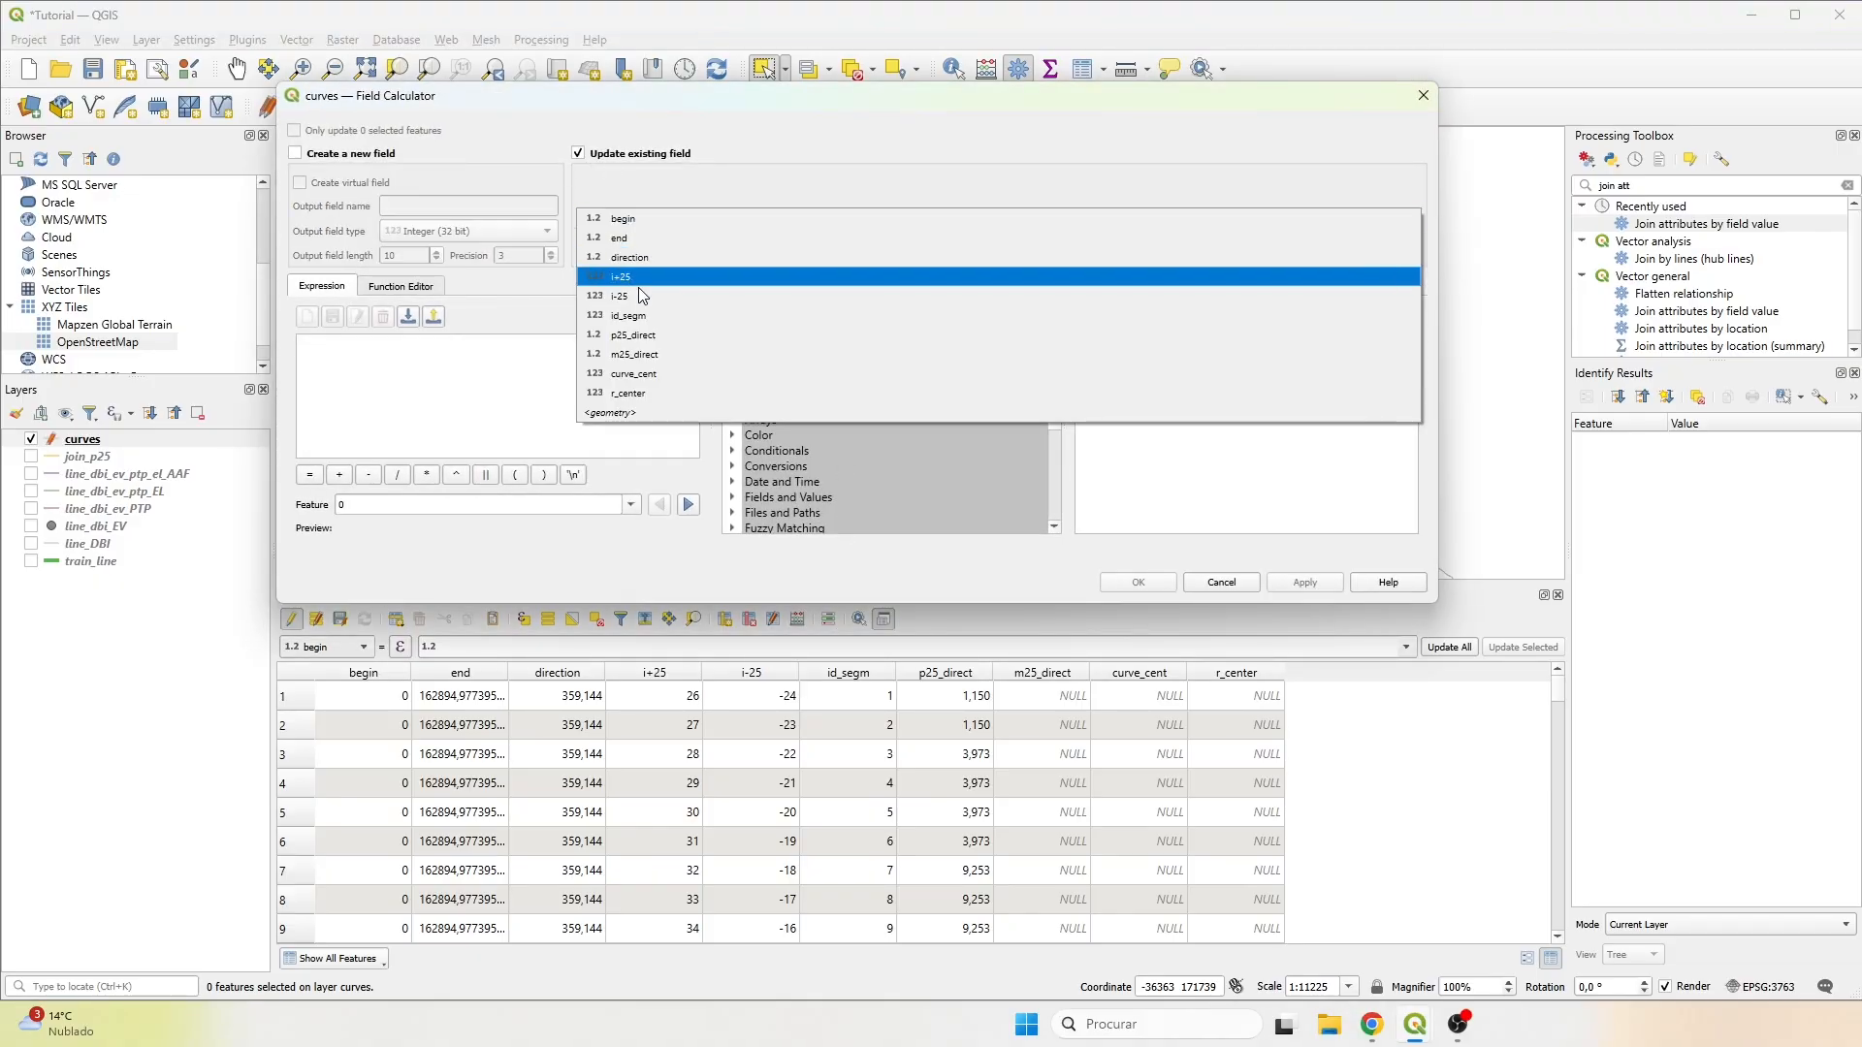
left_click(635, 403)
left_click(414, 362)
type("500 ")
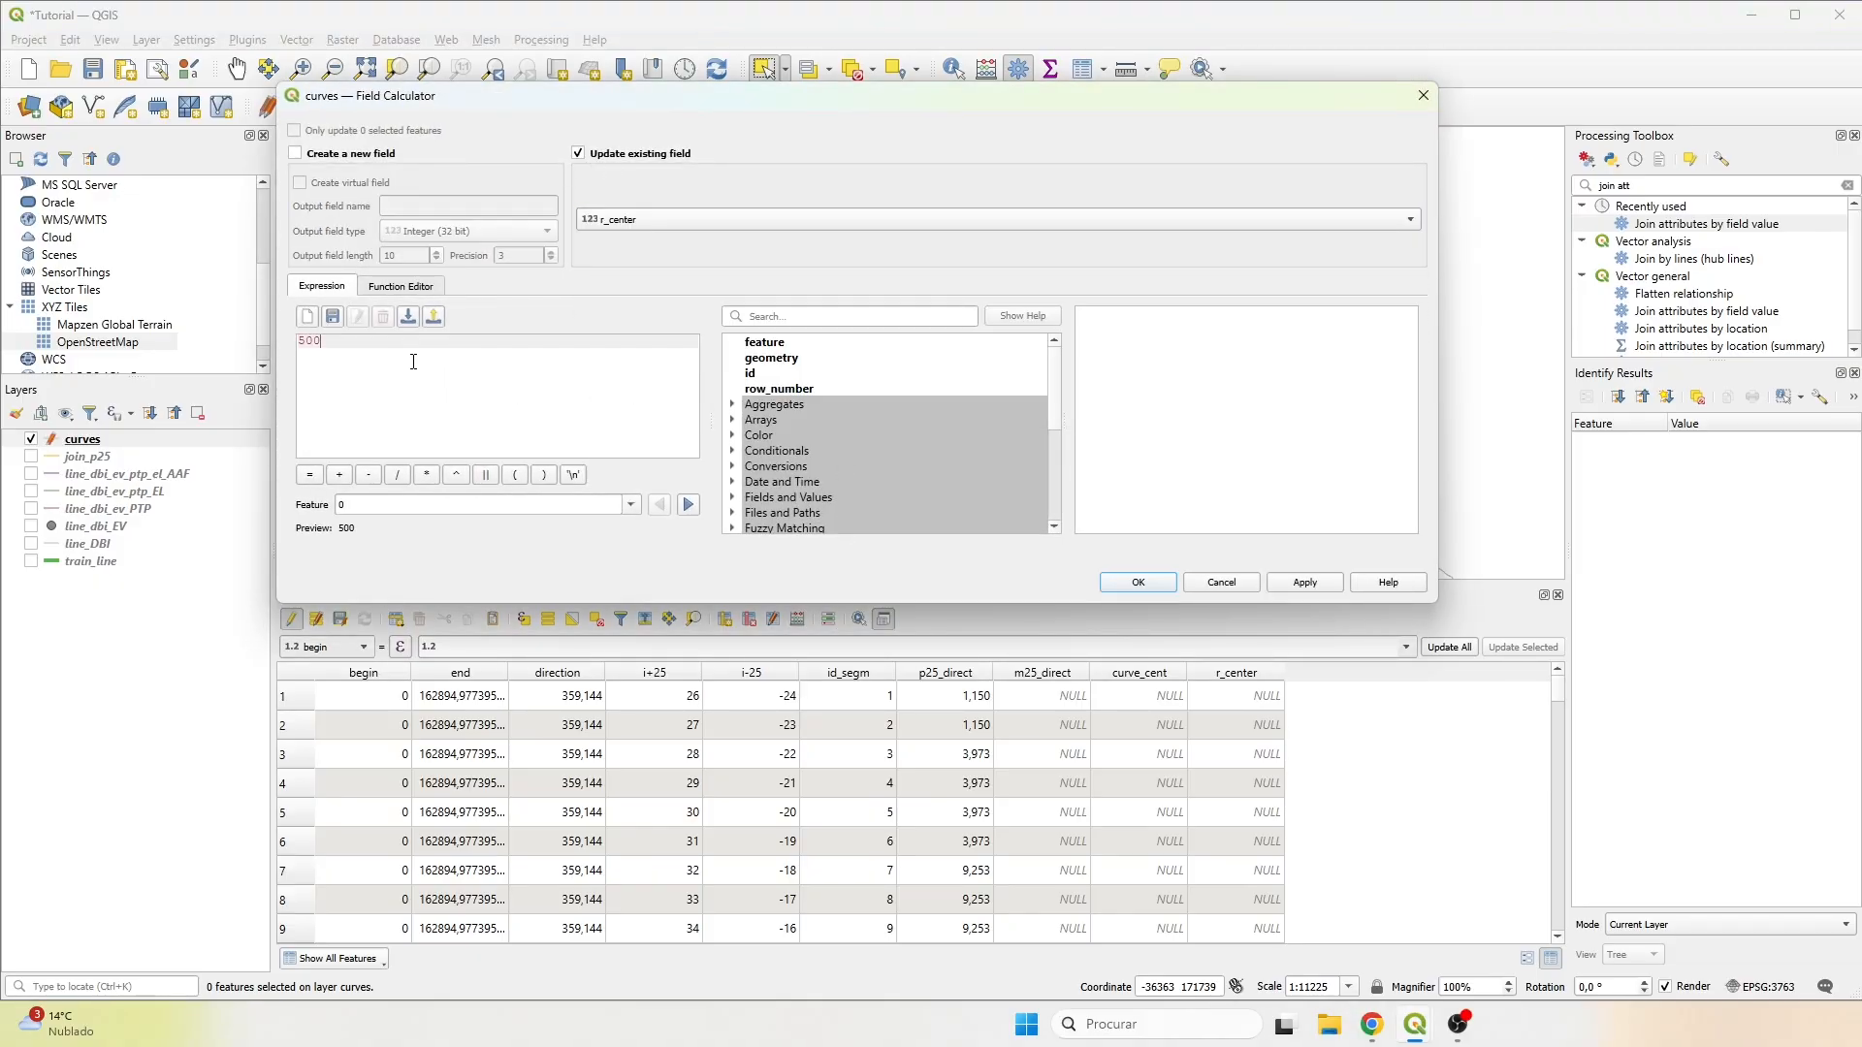
type("/")
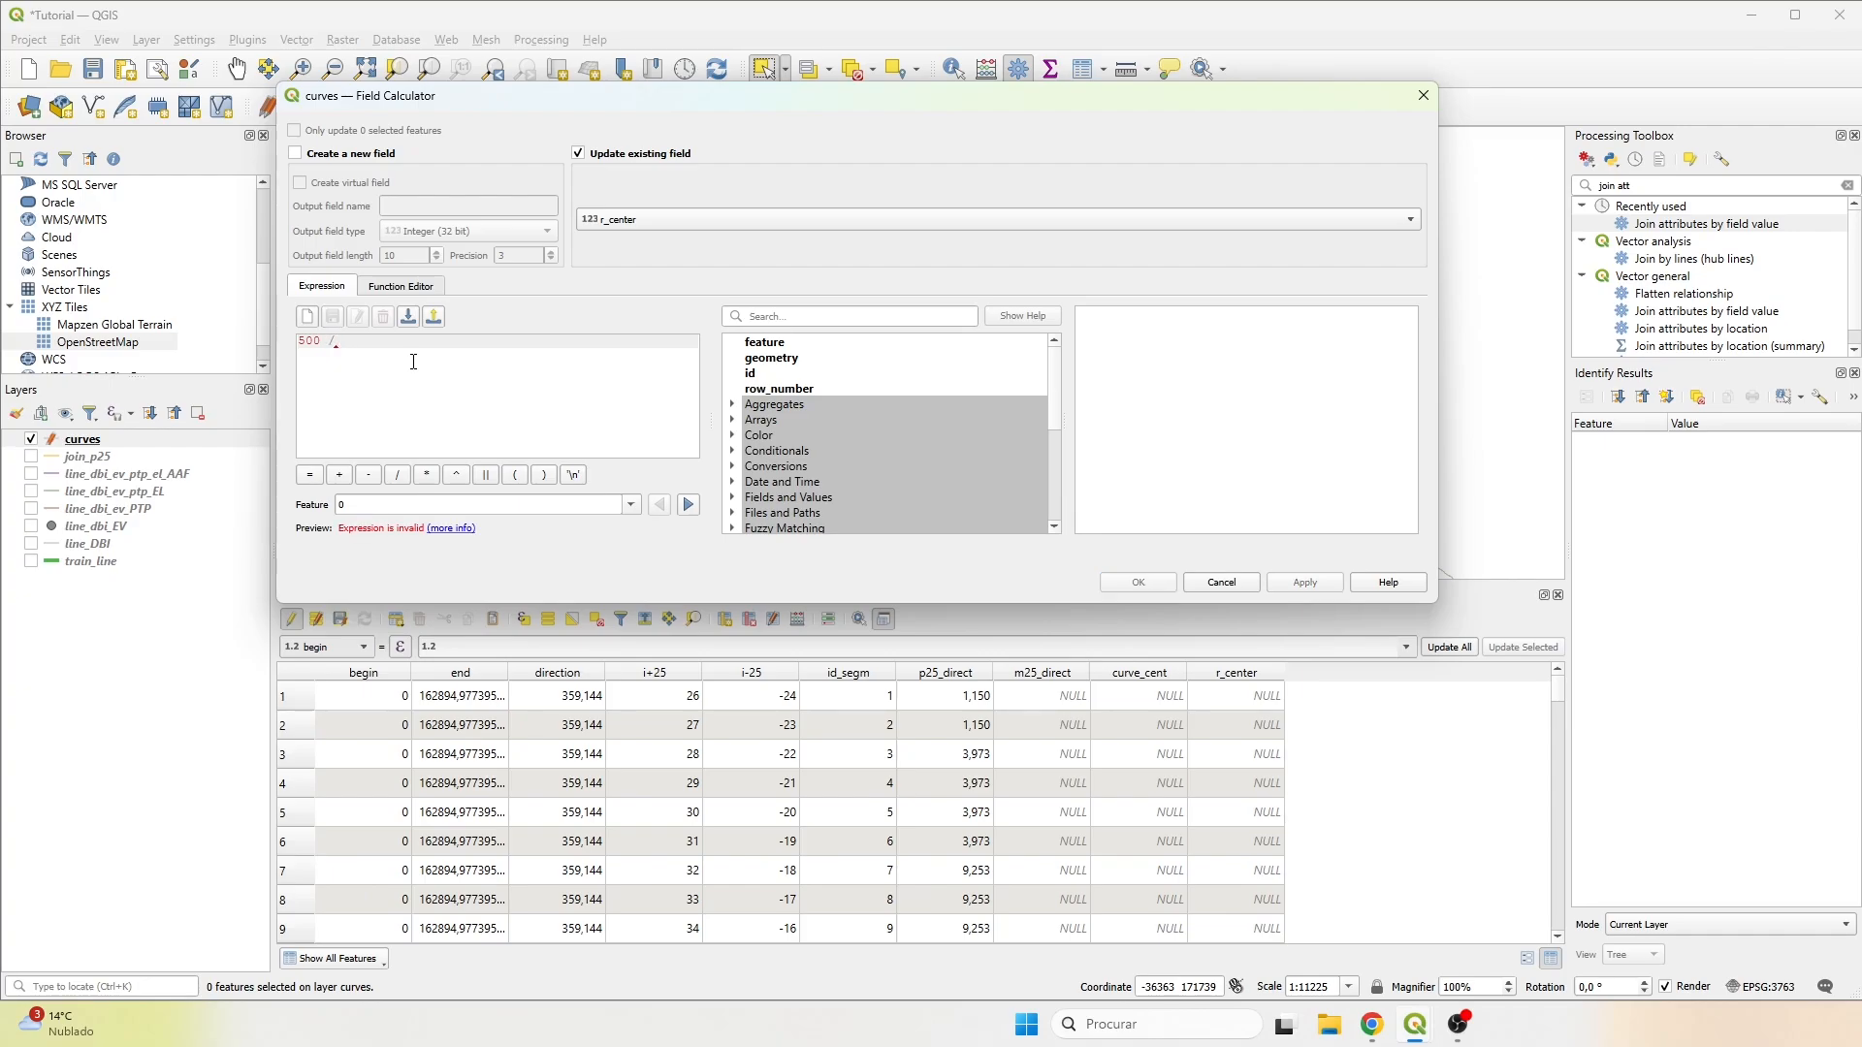
type(" rad")
double_click(434, 356)
type("(")
left_click(734, 498)
scroll(814, 496, "down", 2)
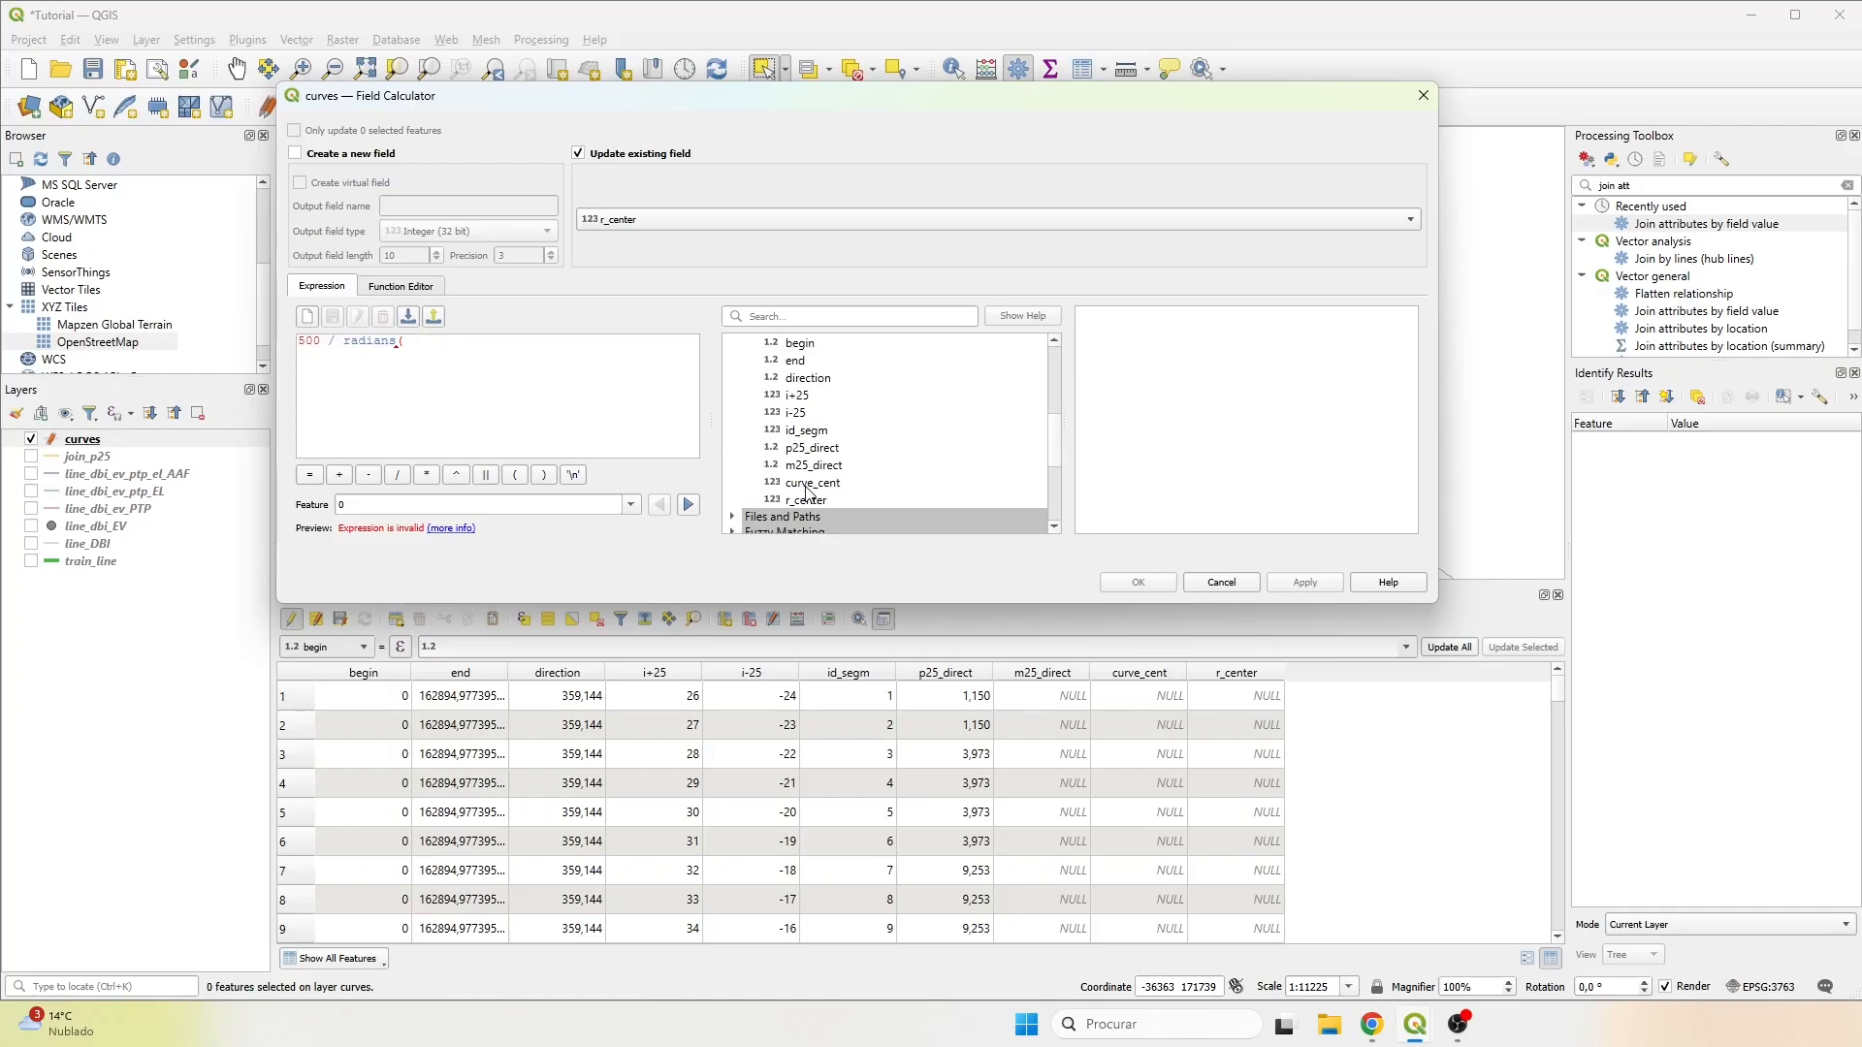
double_click(813, 482)
type(")")
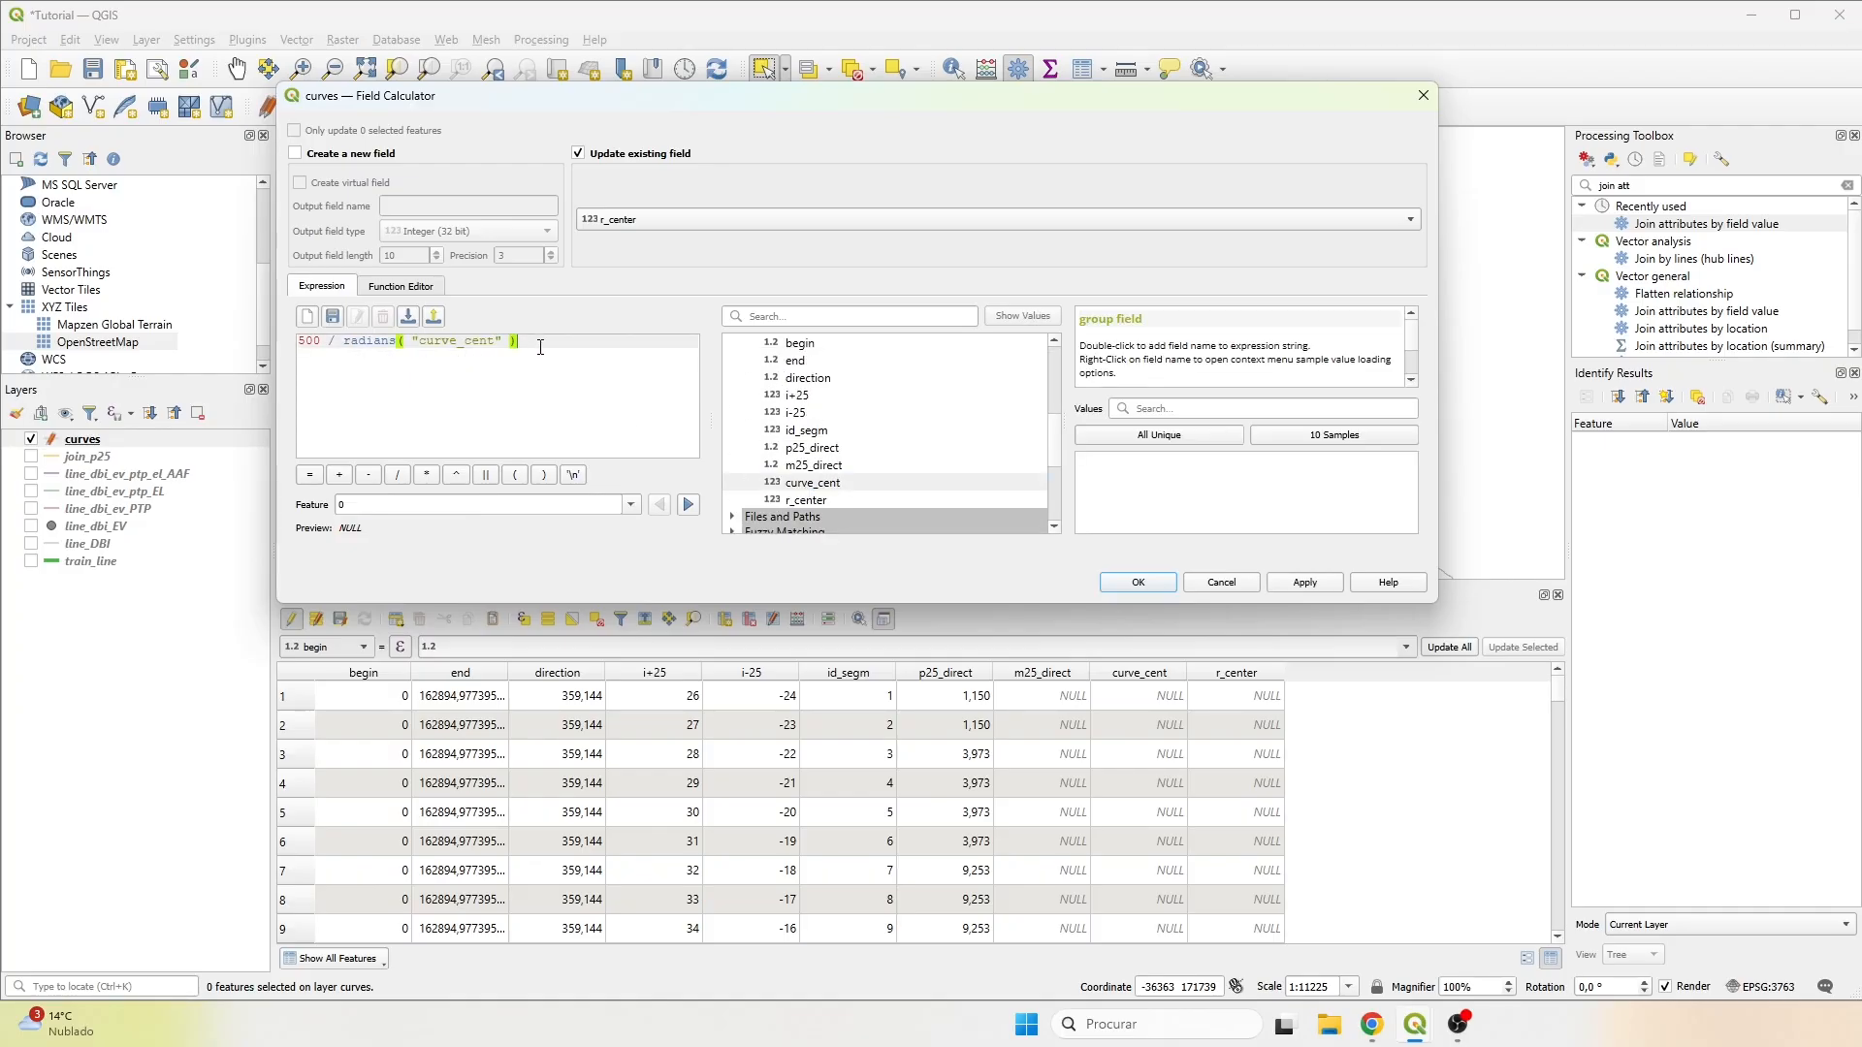
left_click(1137, 582)
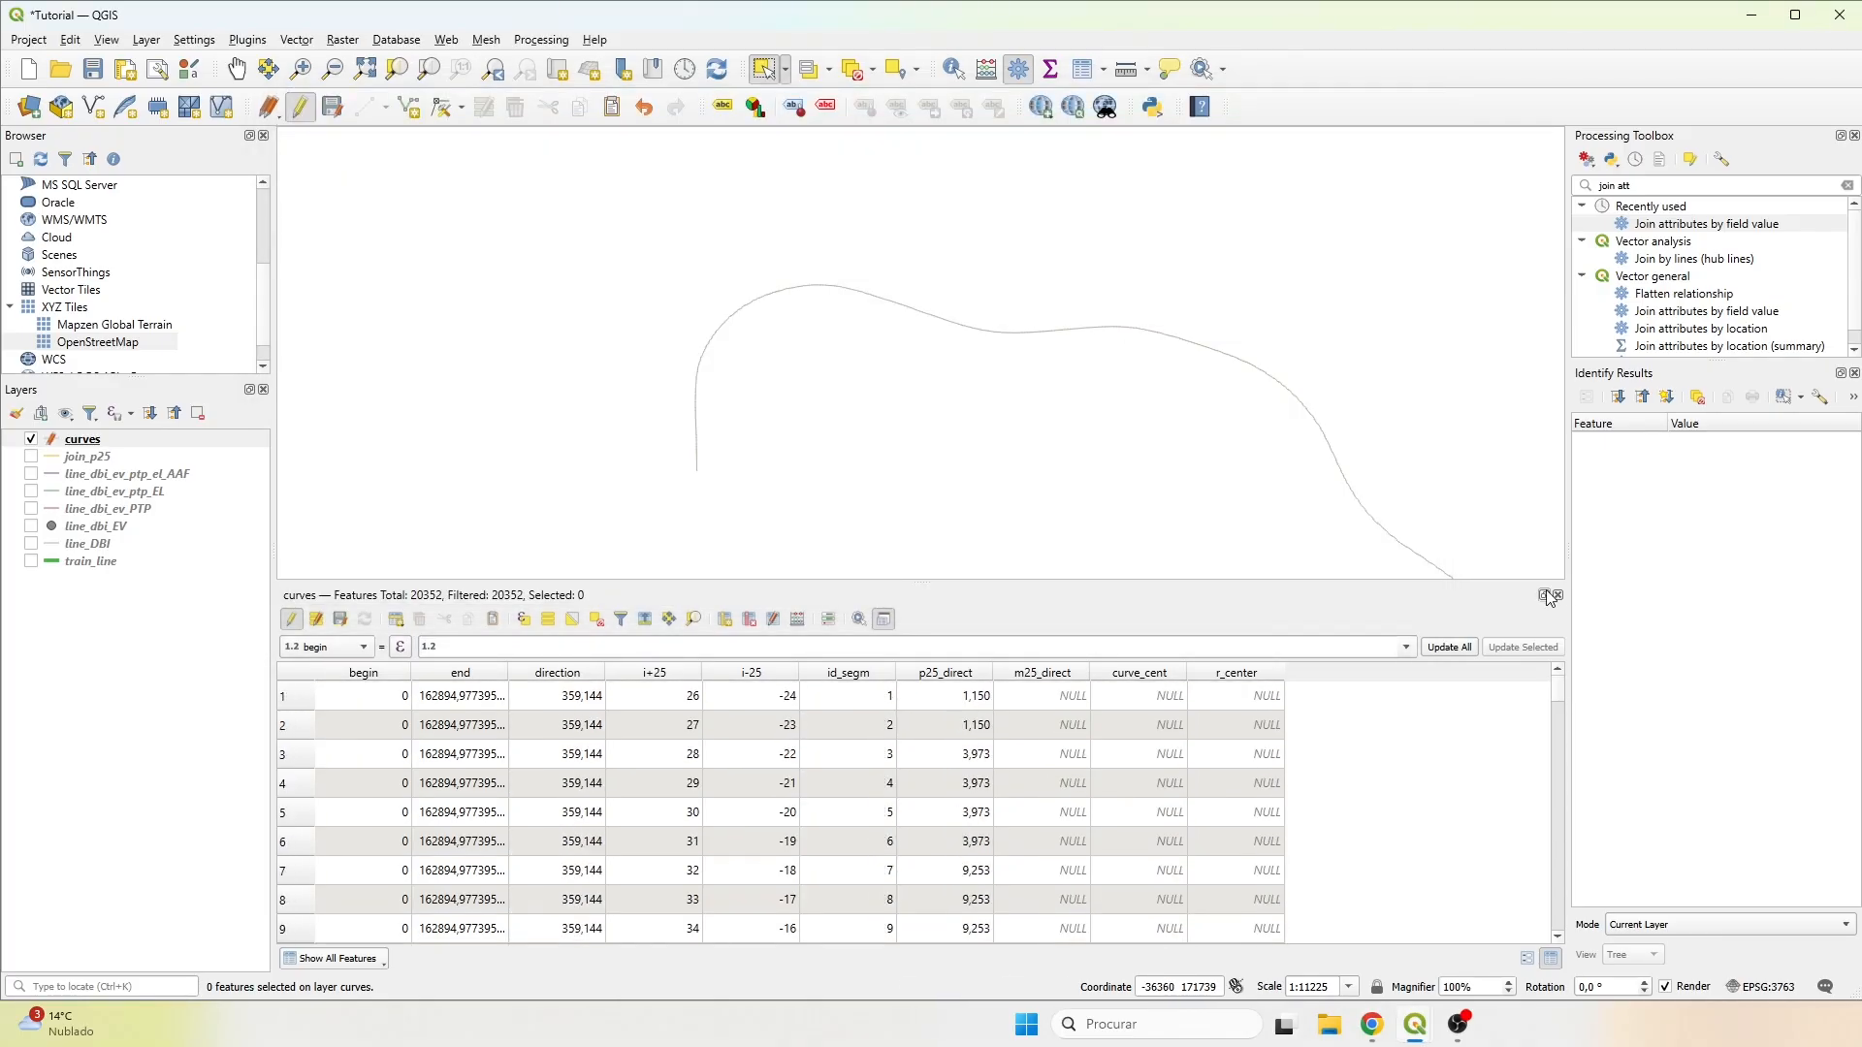
Save the curves layer edits, stop editing, and close its attribute table.
left_click(340, 619)
left_click(291, 619)
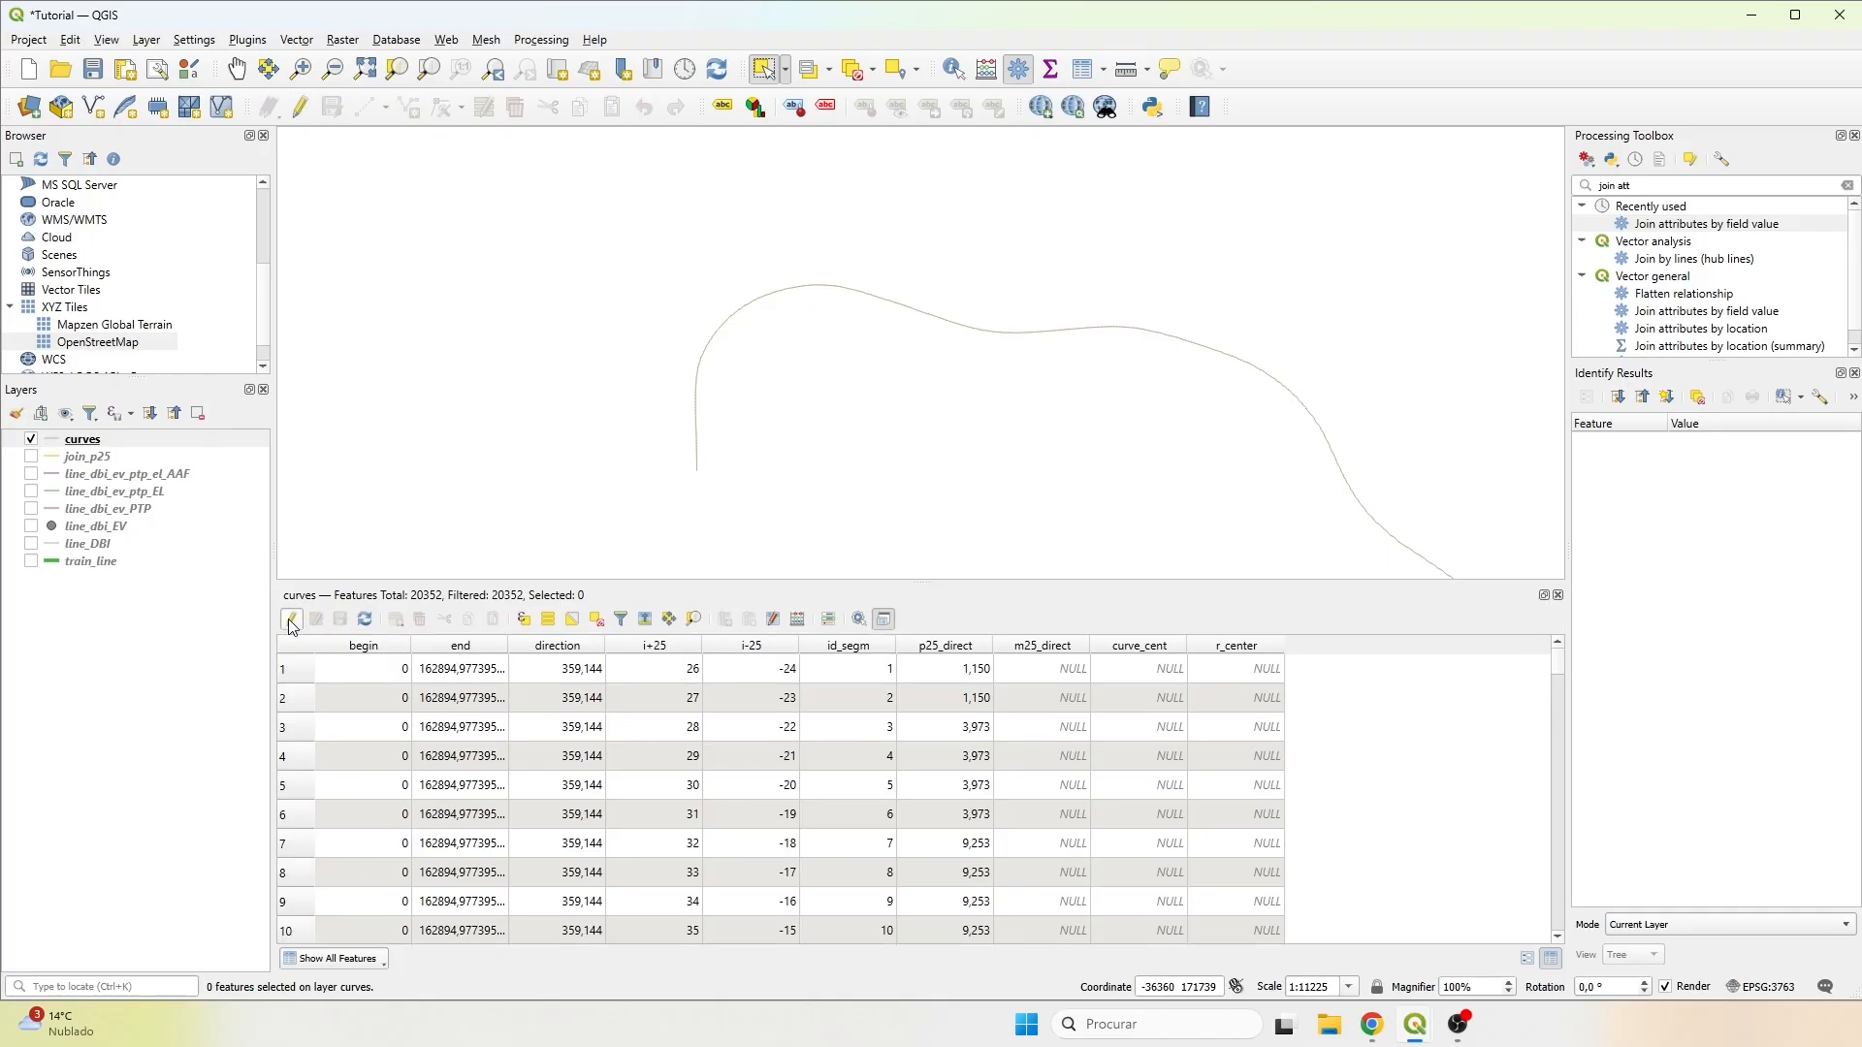
left_click(1558, 595)
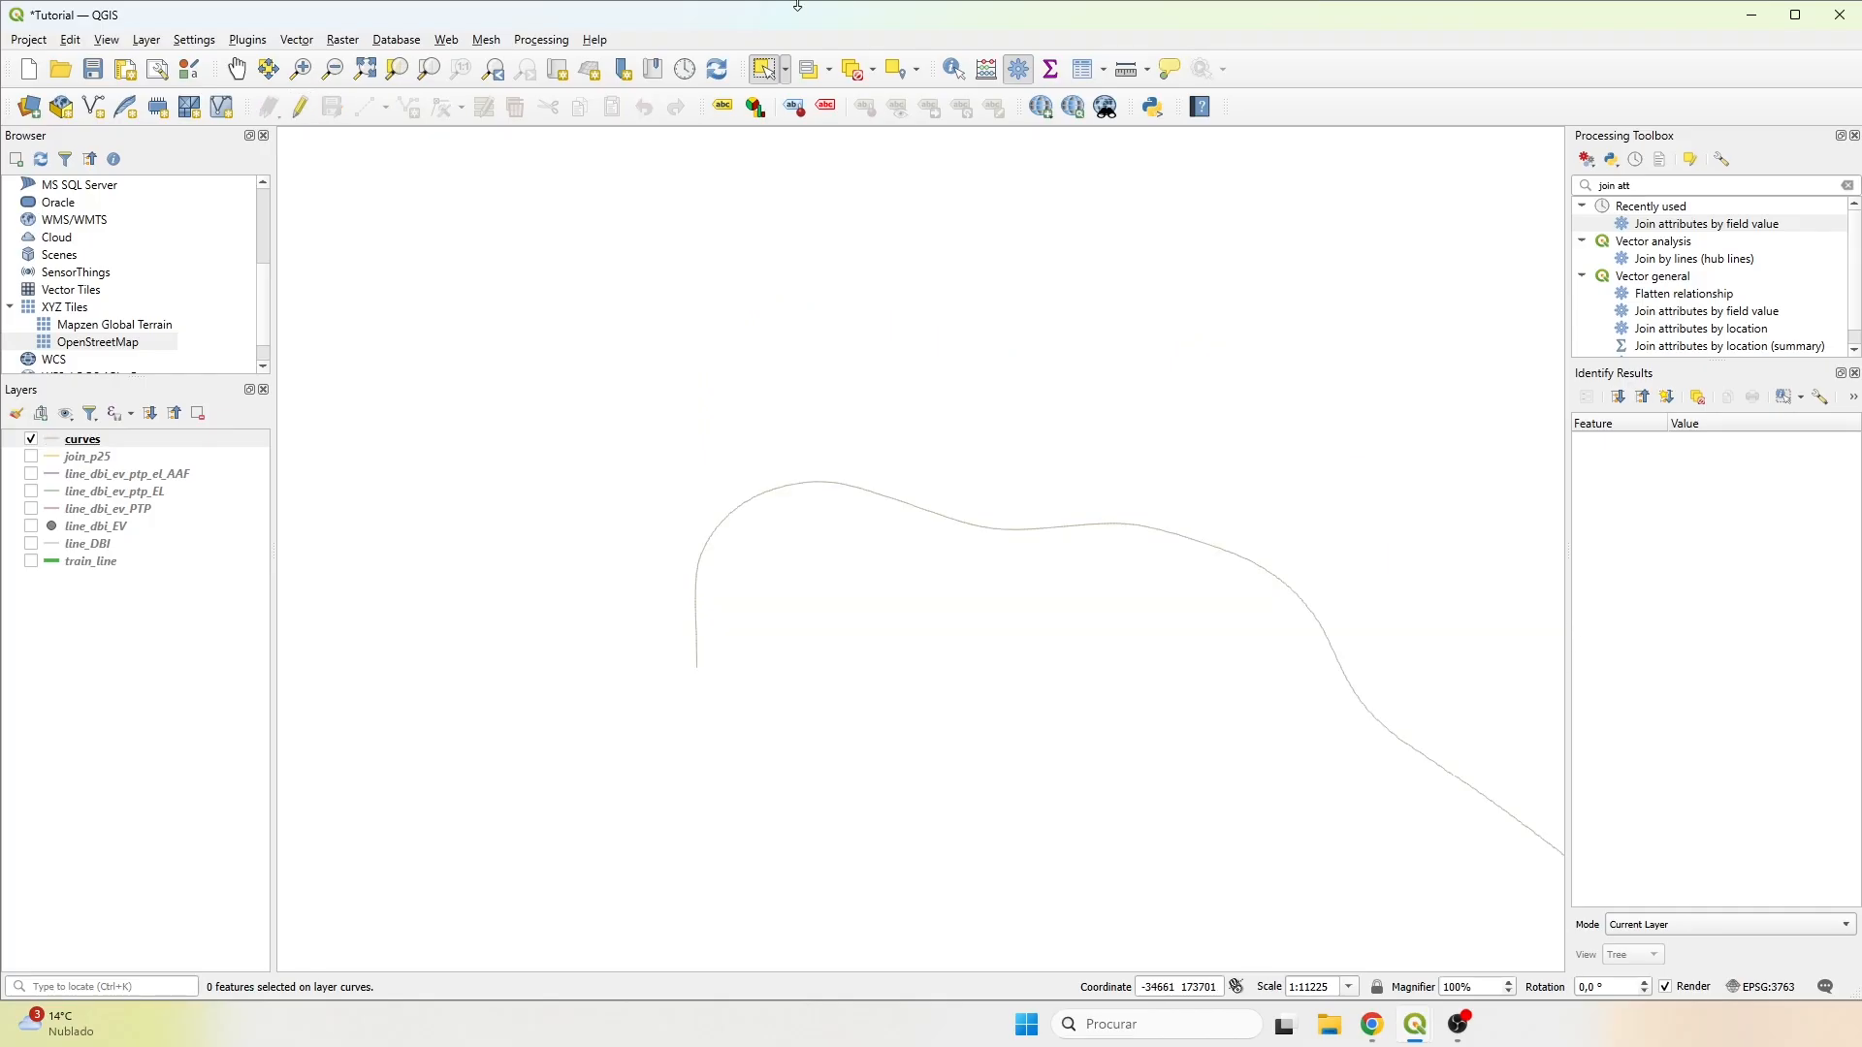
Try to select by value the curves features whose r_center is less than 200.
left_click(813, 77)
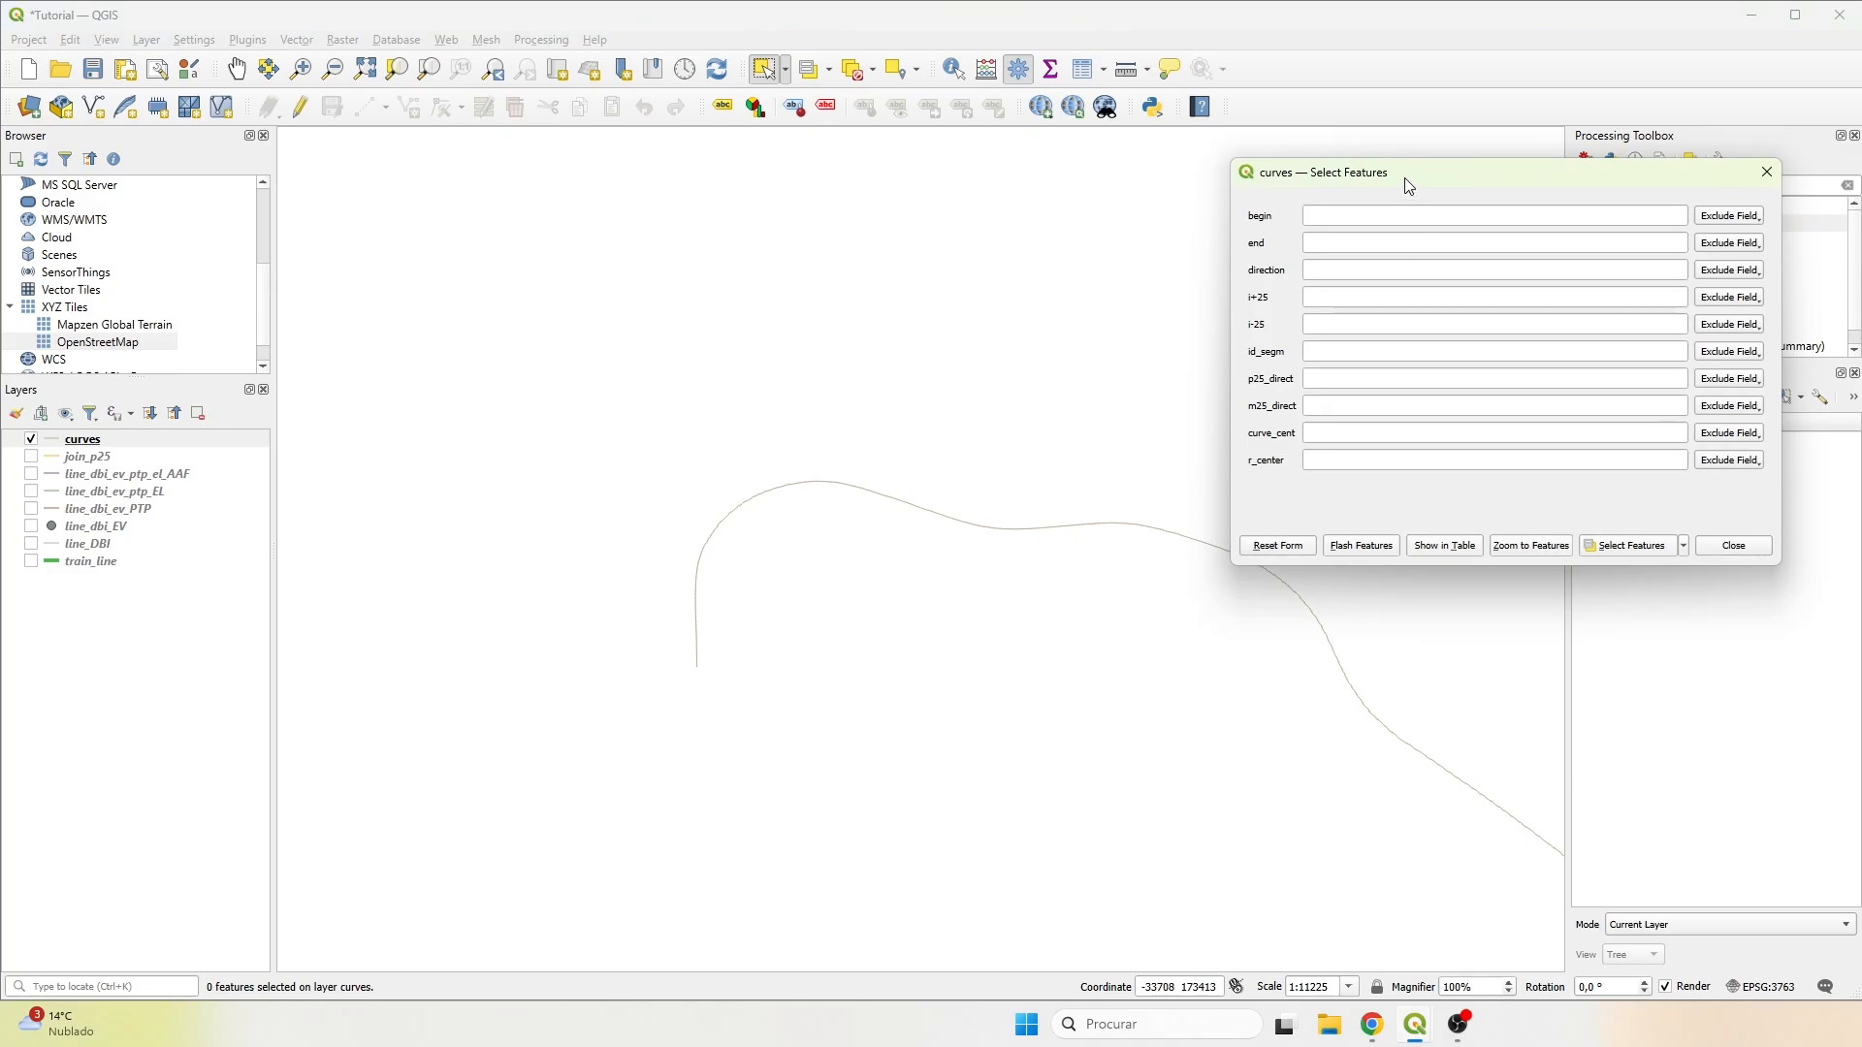
left_click_drag(1409, 184, 1203, 170)
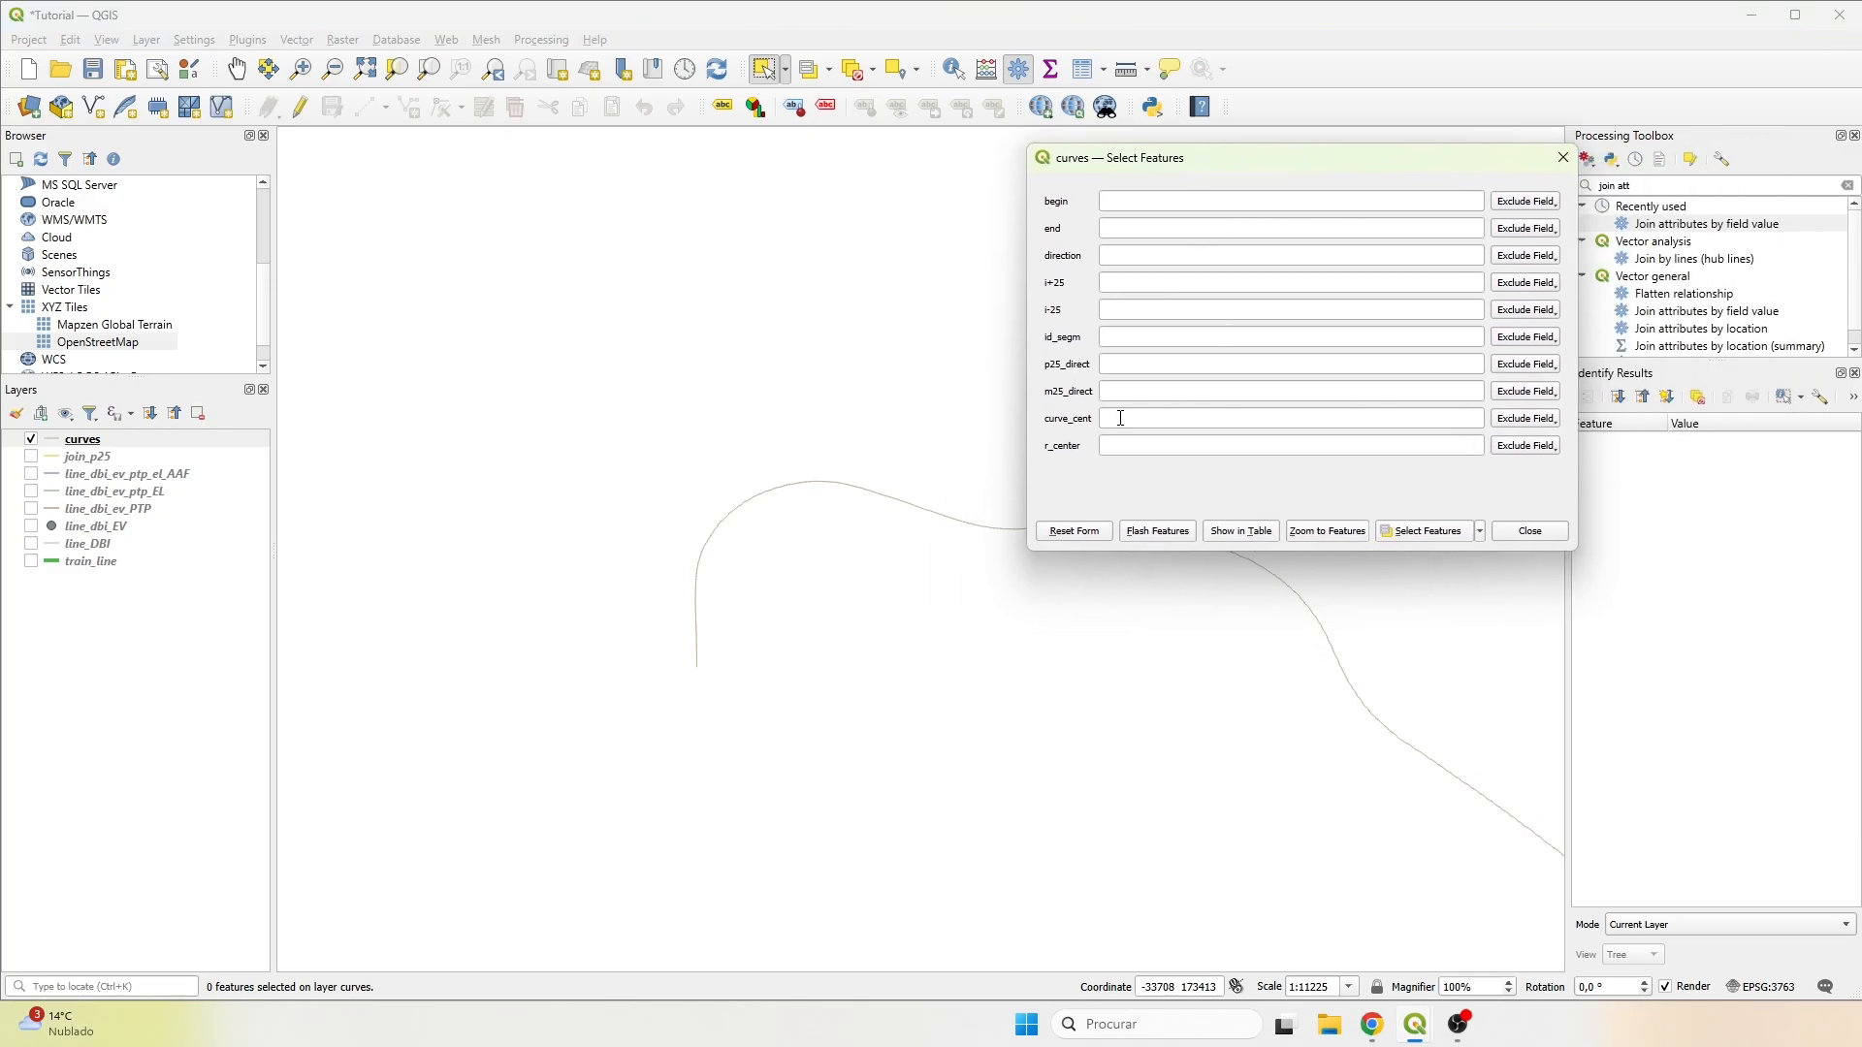
left_click(1539, 455)
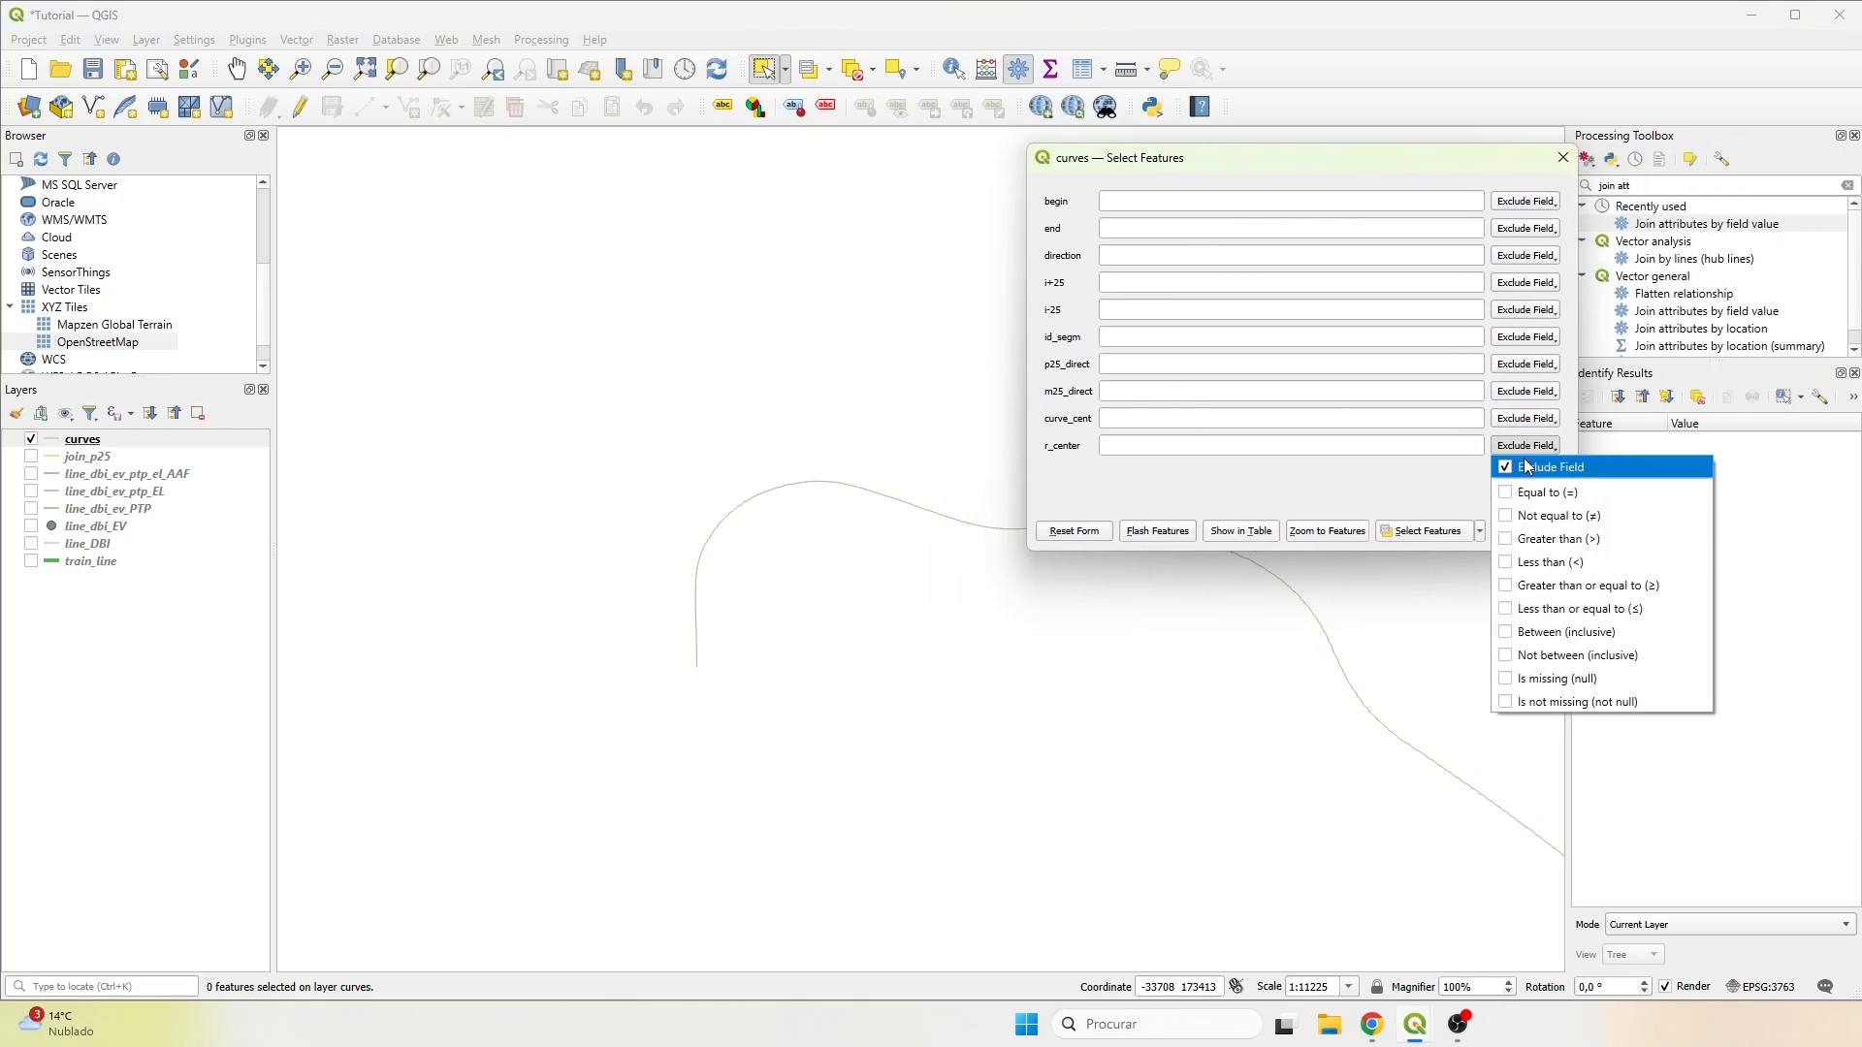
left_click(1508, 562)
left_click(1355, 450)
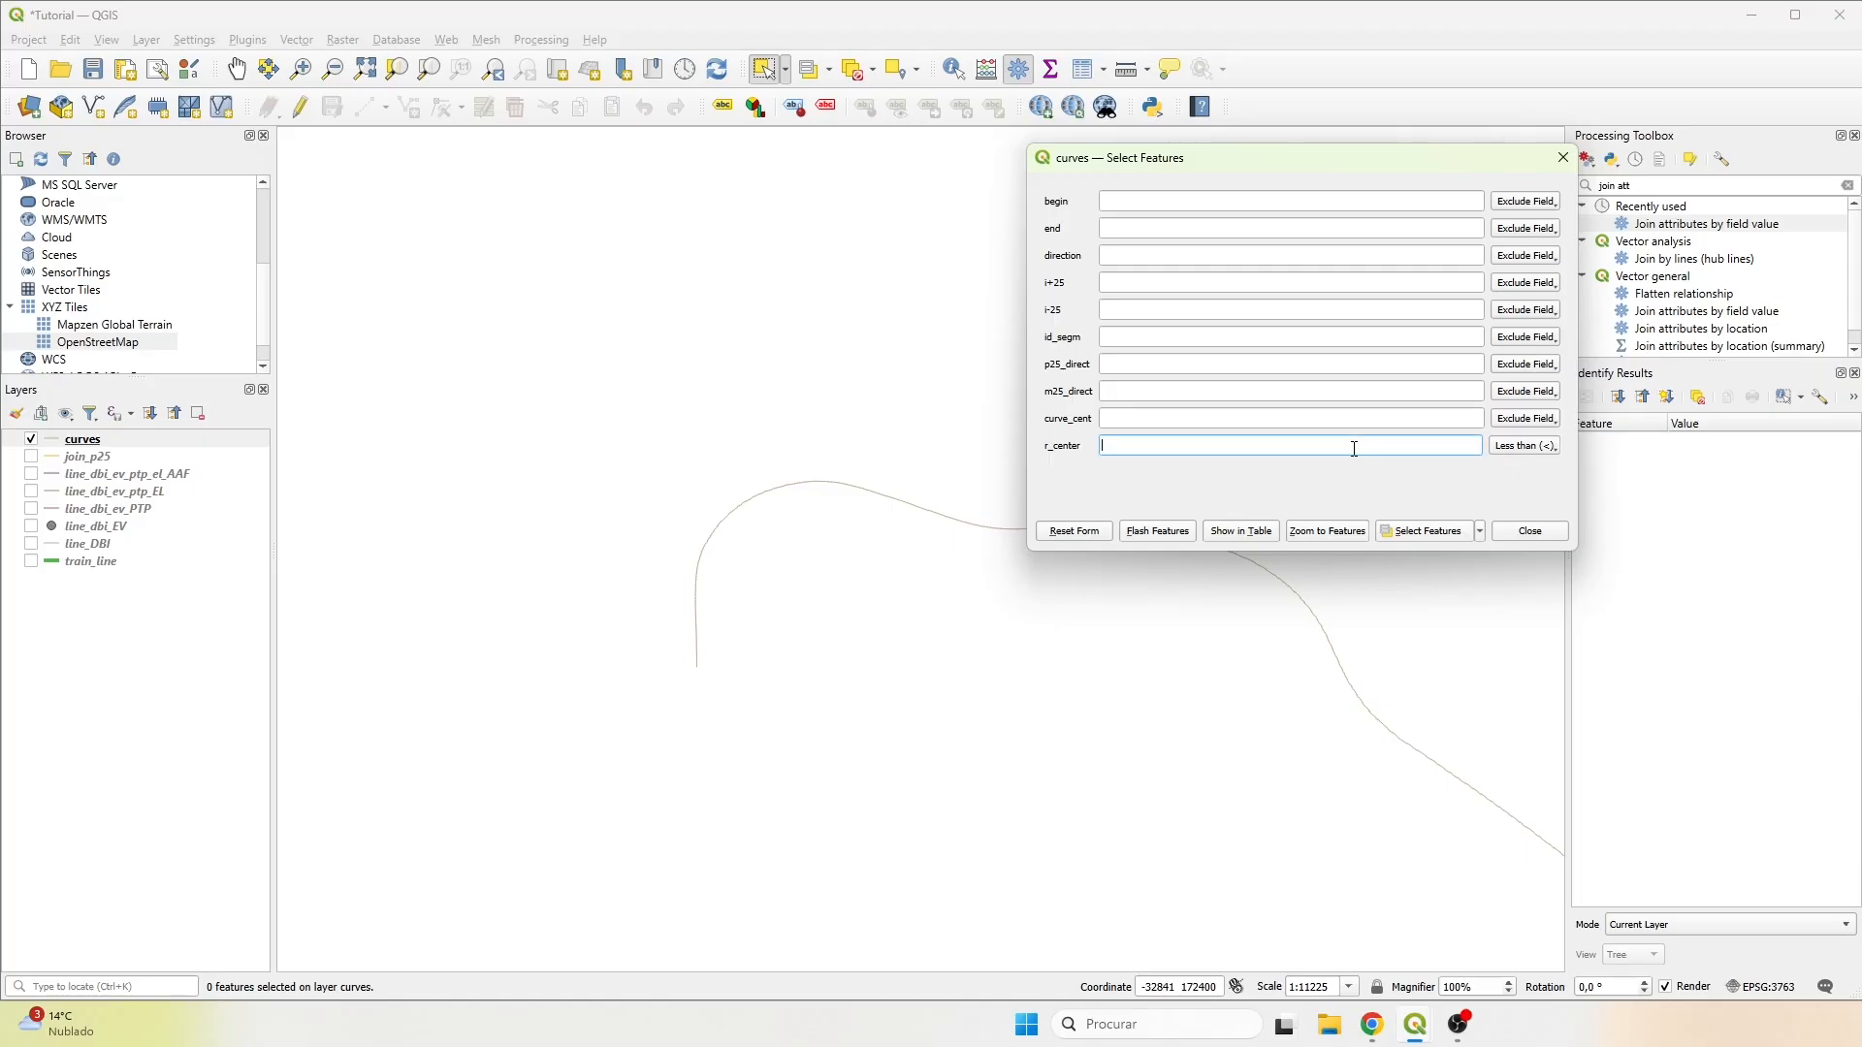
type("200")
left_click(1430, 532)
Change the r_center limit to 600 and select the curves features below that value.
scroll(1235, 713, "down", 5)
left_click_drag(1411, 747, 713, 668)
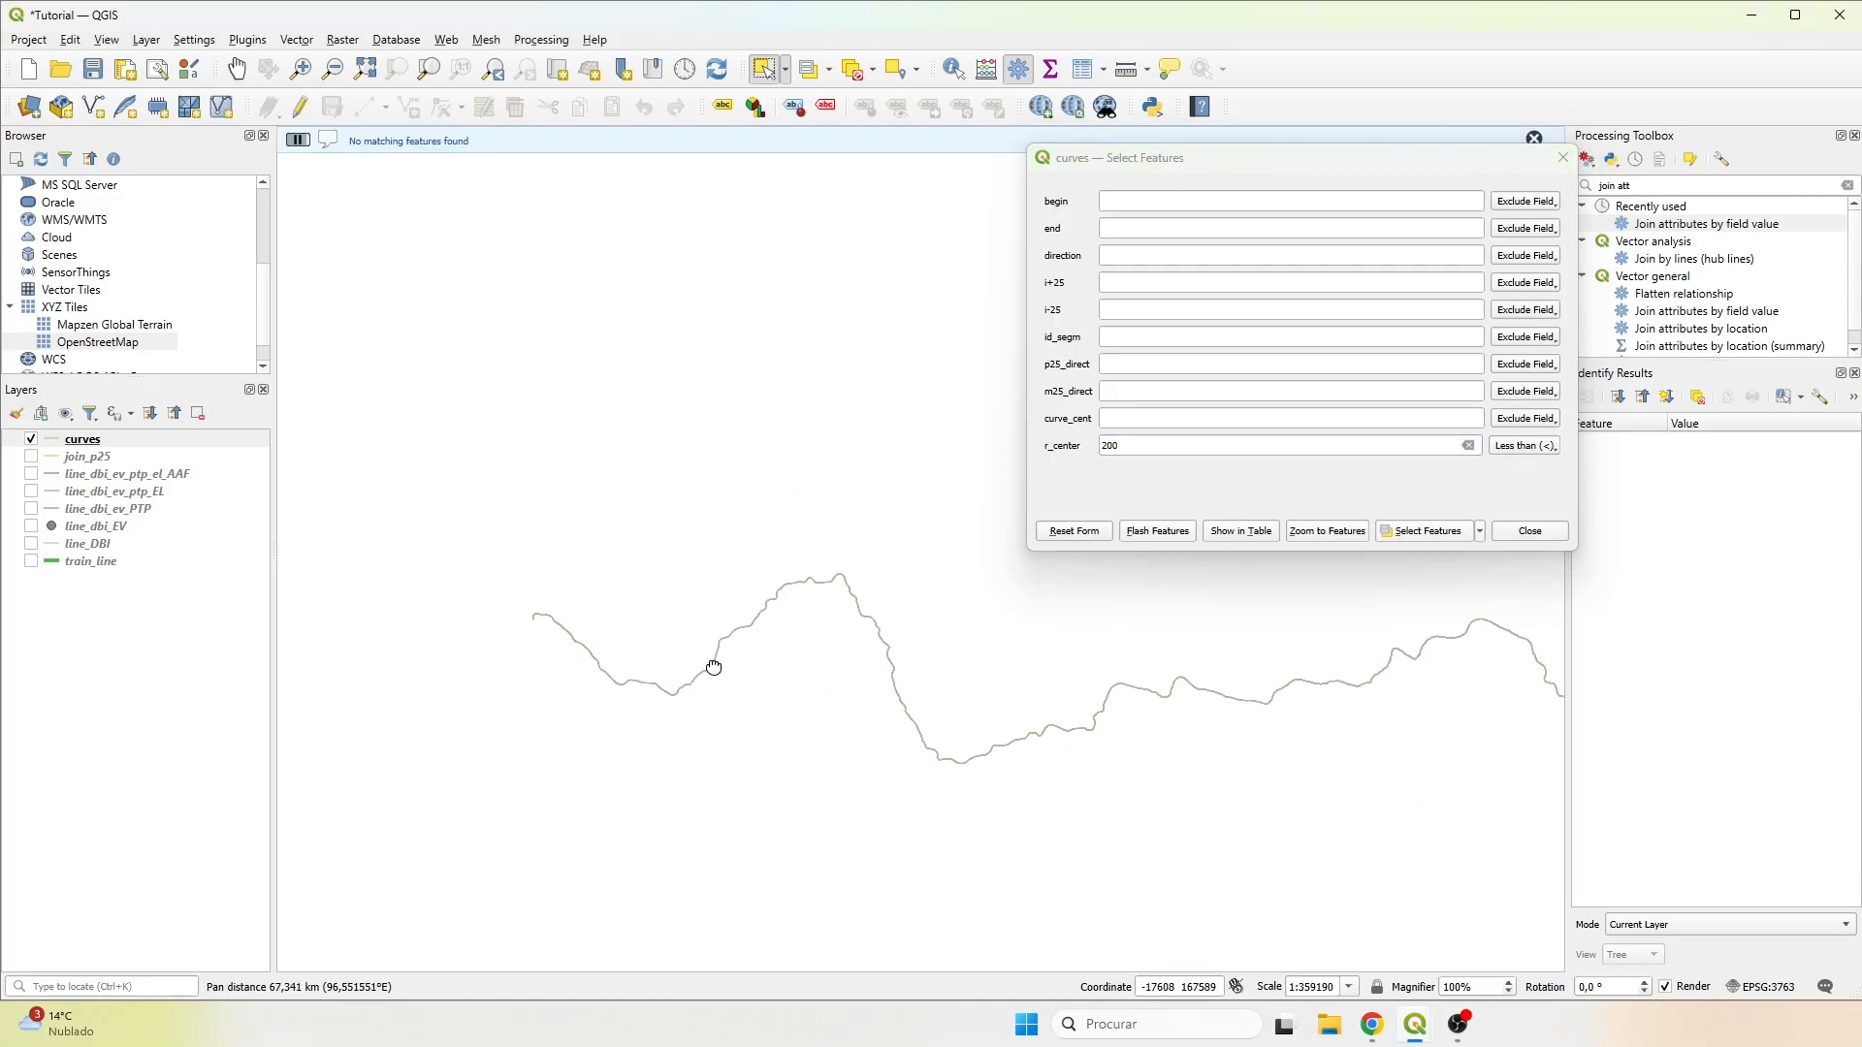
scroll(714, 667, "down", 3)
left_click_drag(835, 653, 886, 603)
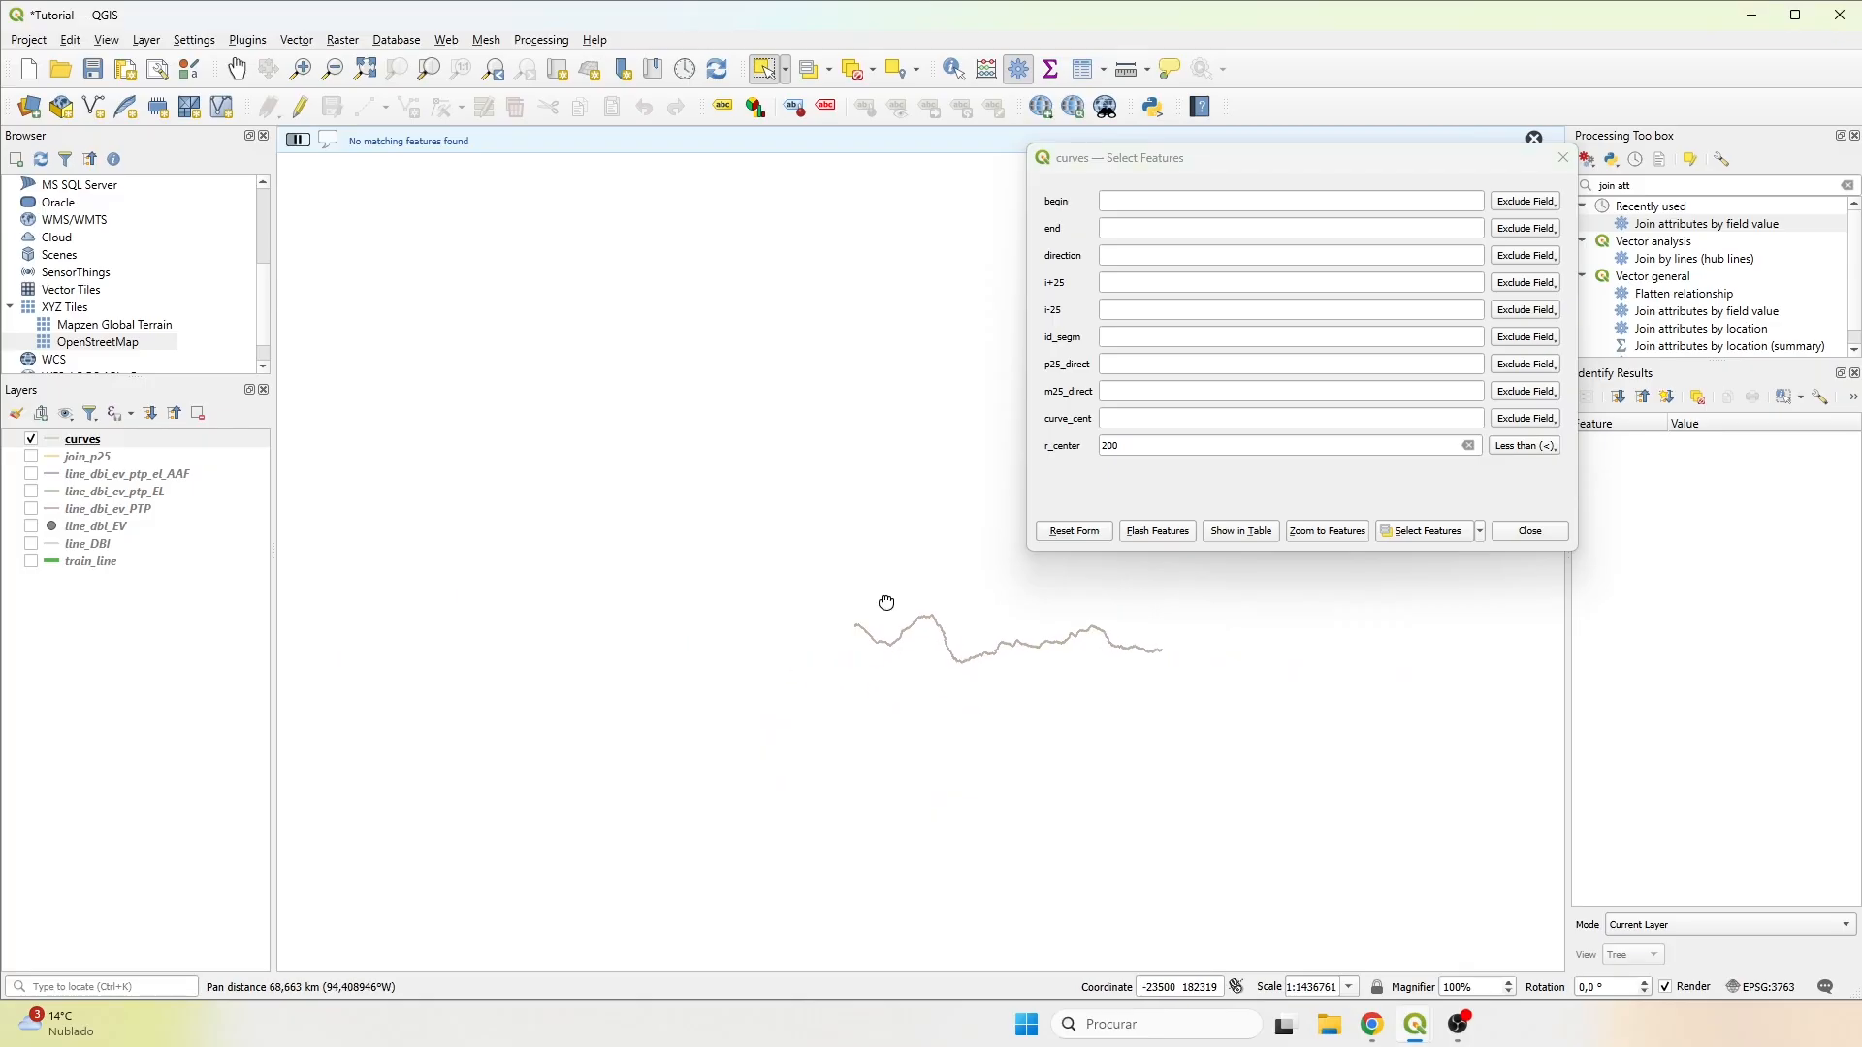
scroll(1067, 652, "up", 2)
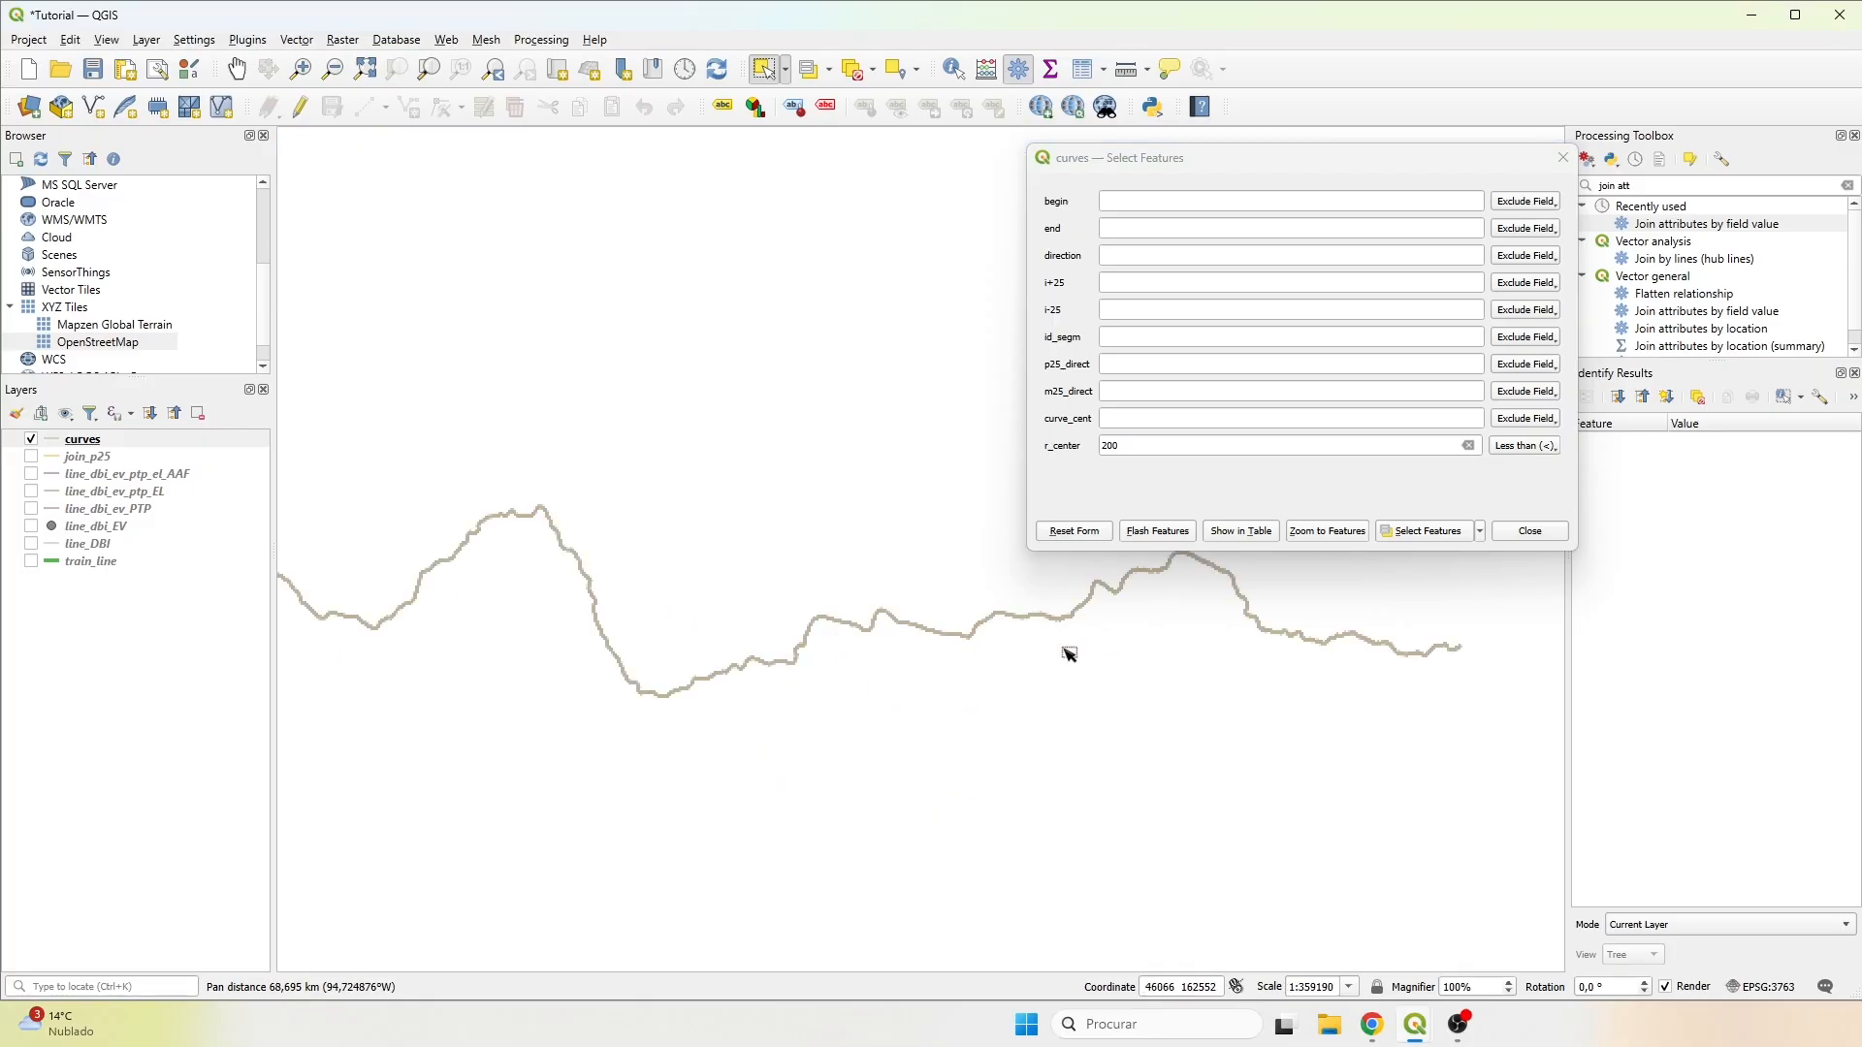
left_click_drag(1064, 631, 1064, 715)
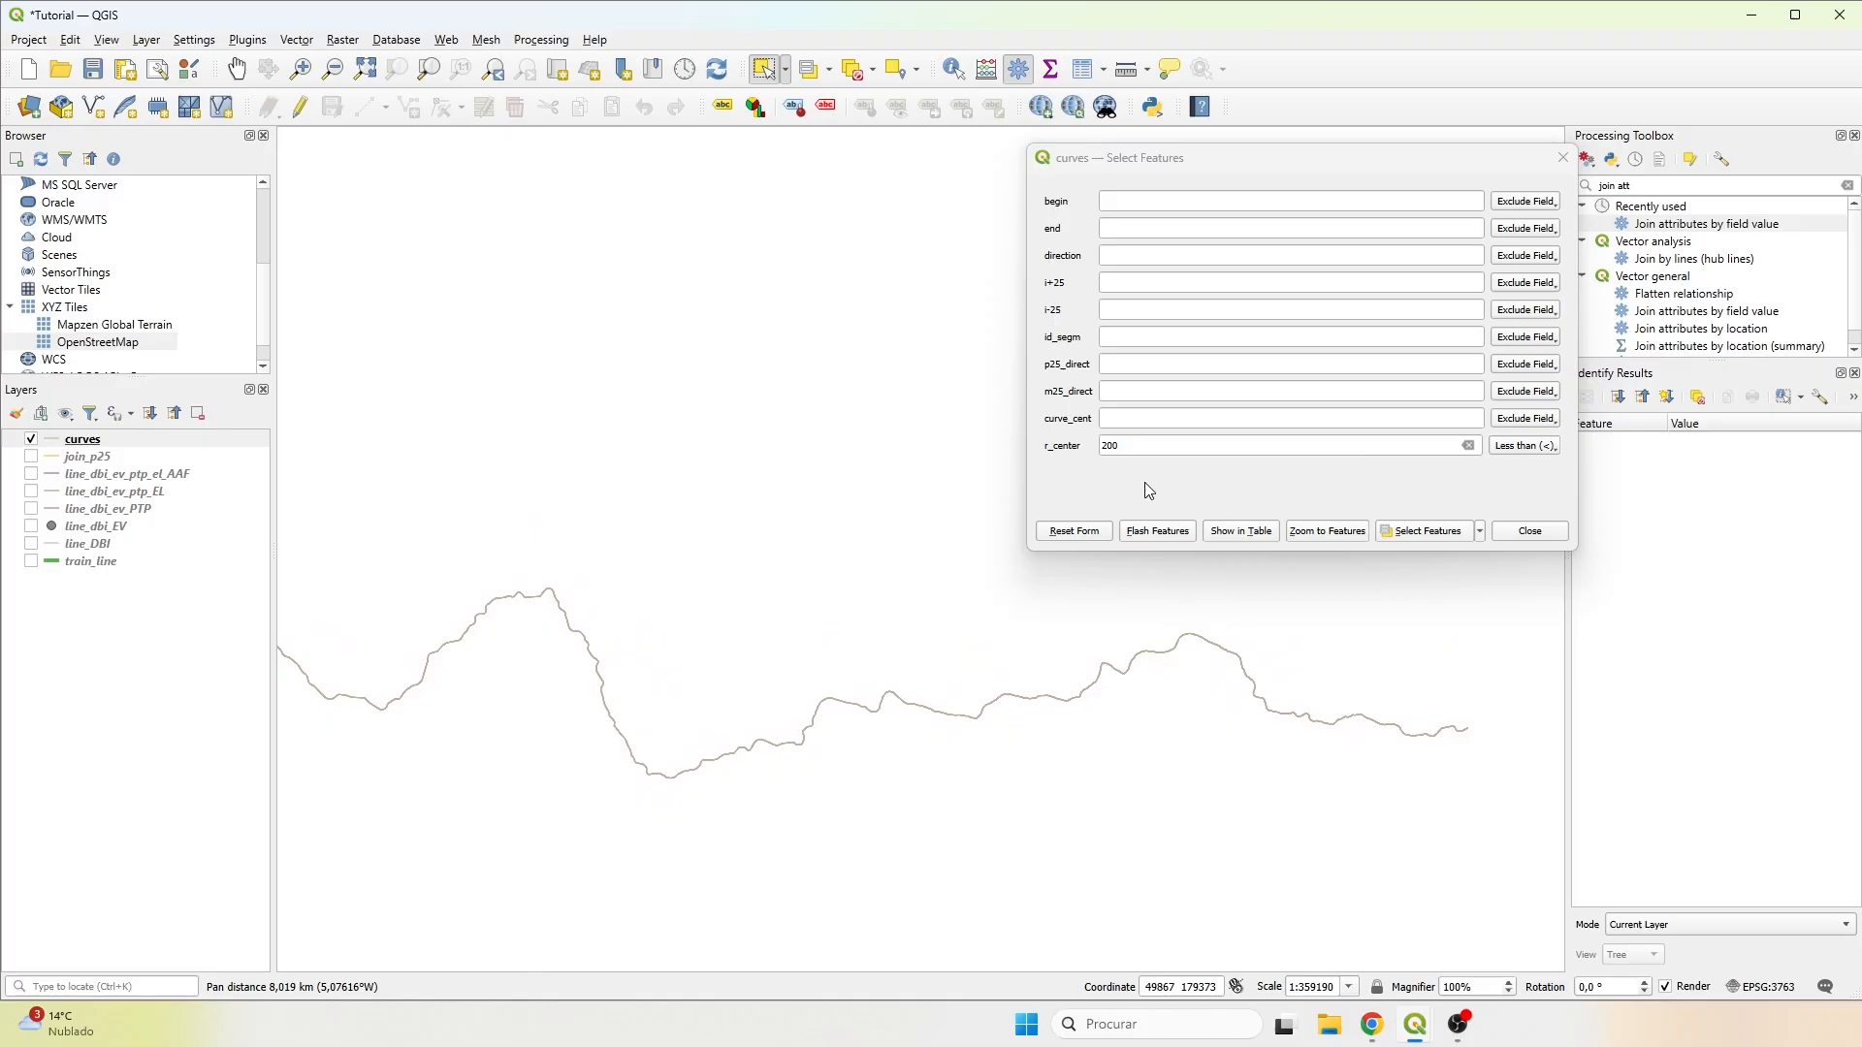
left_click(1154, 446)
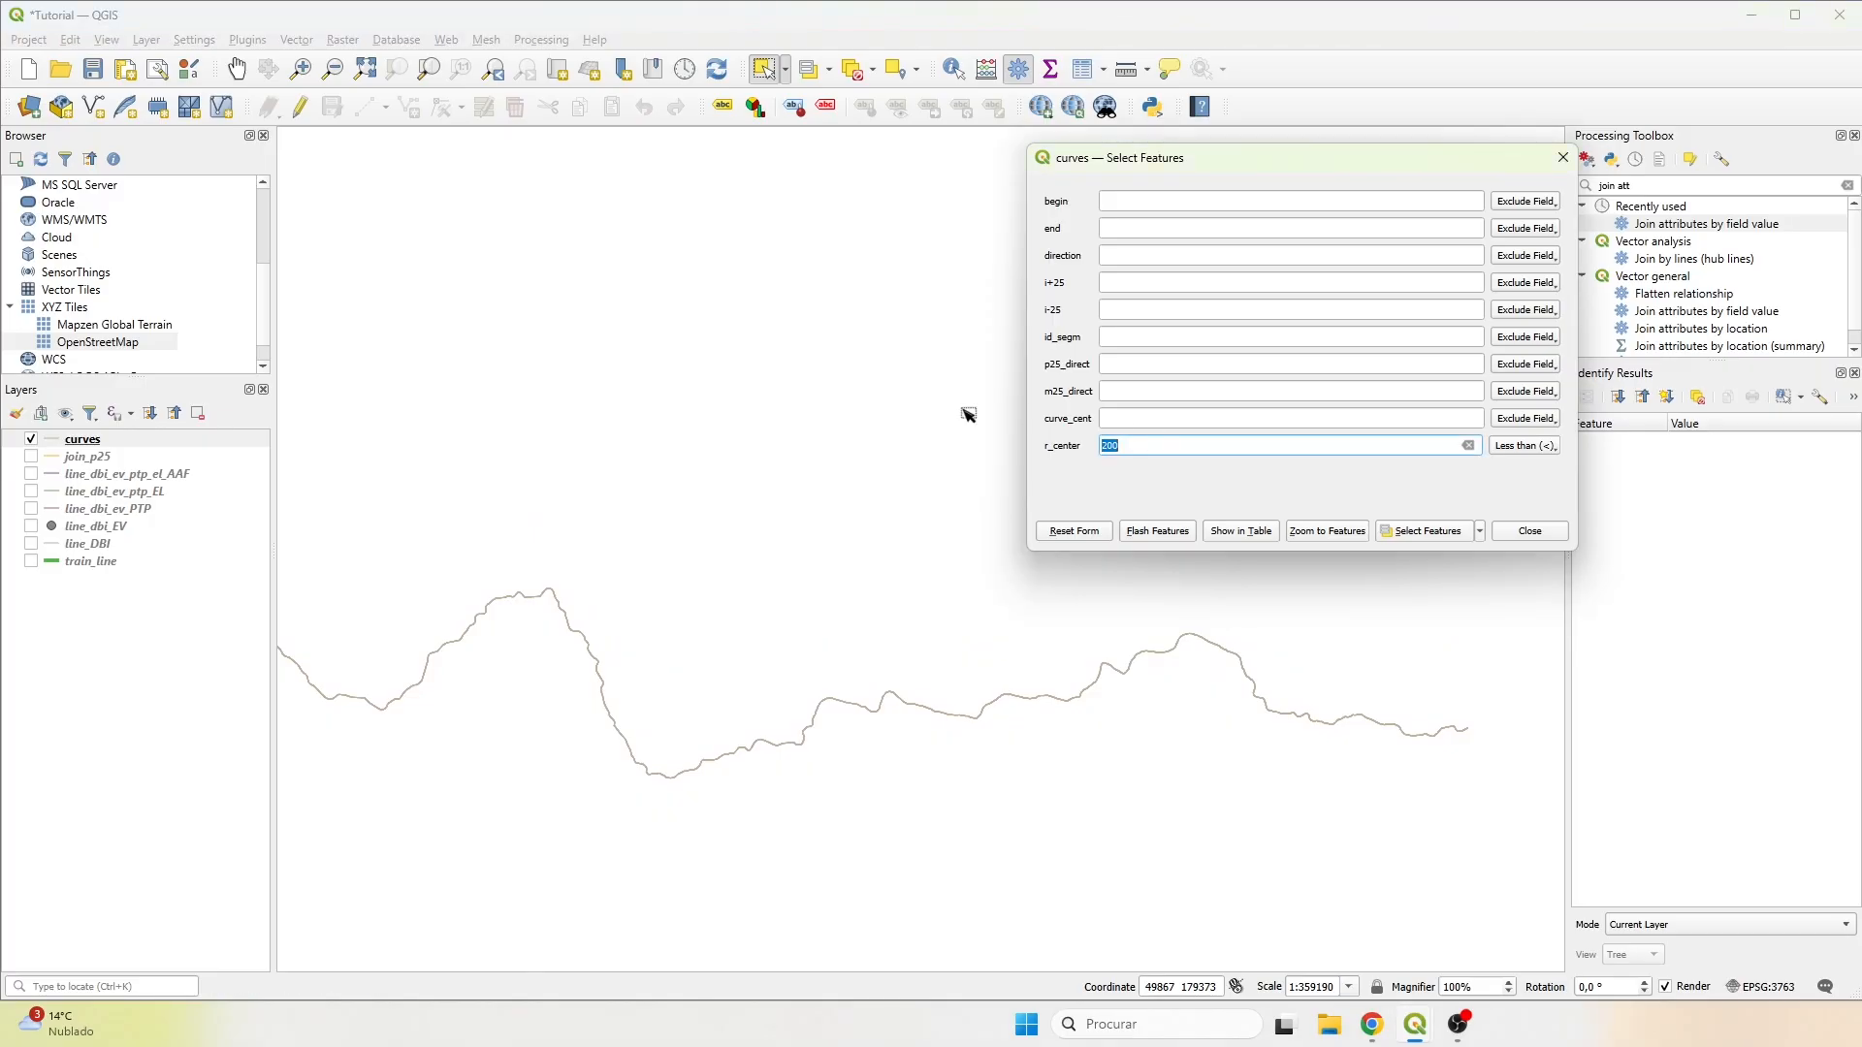
type("600")
left_click(1446, 532)
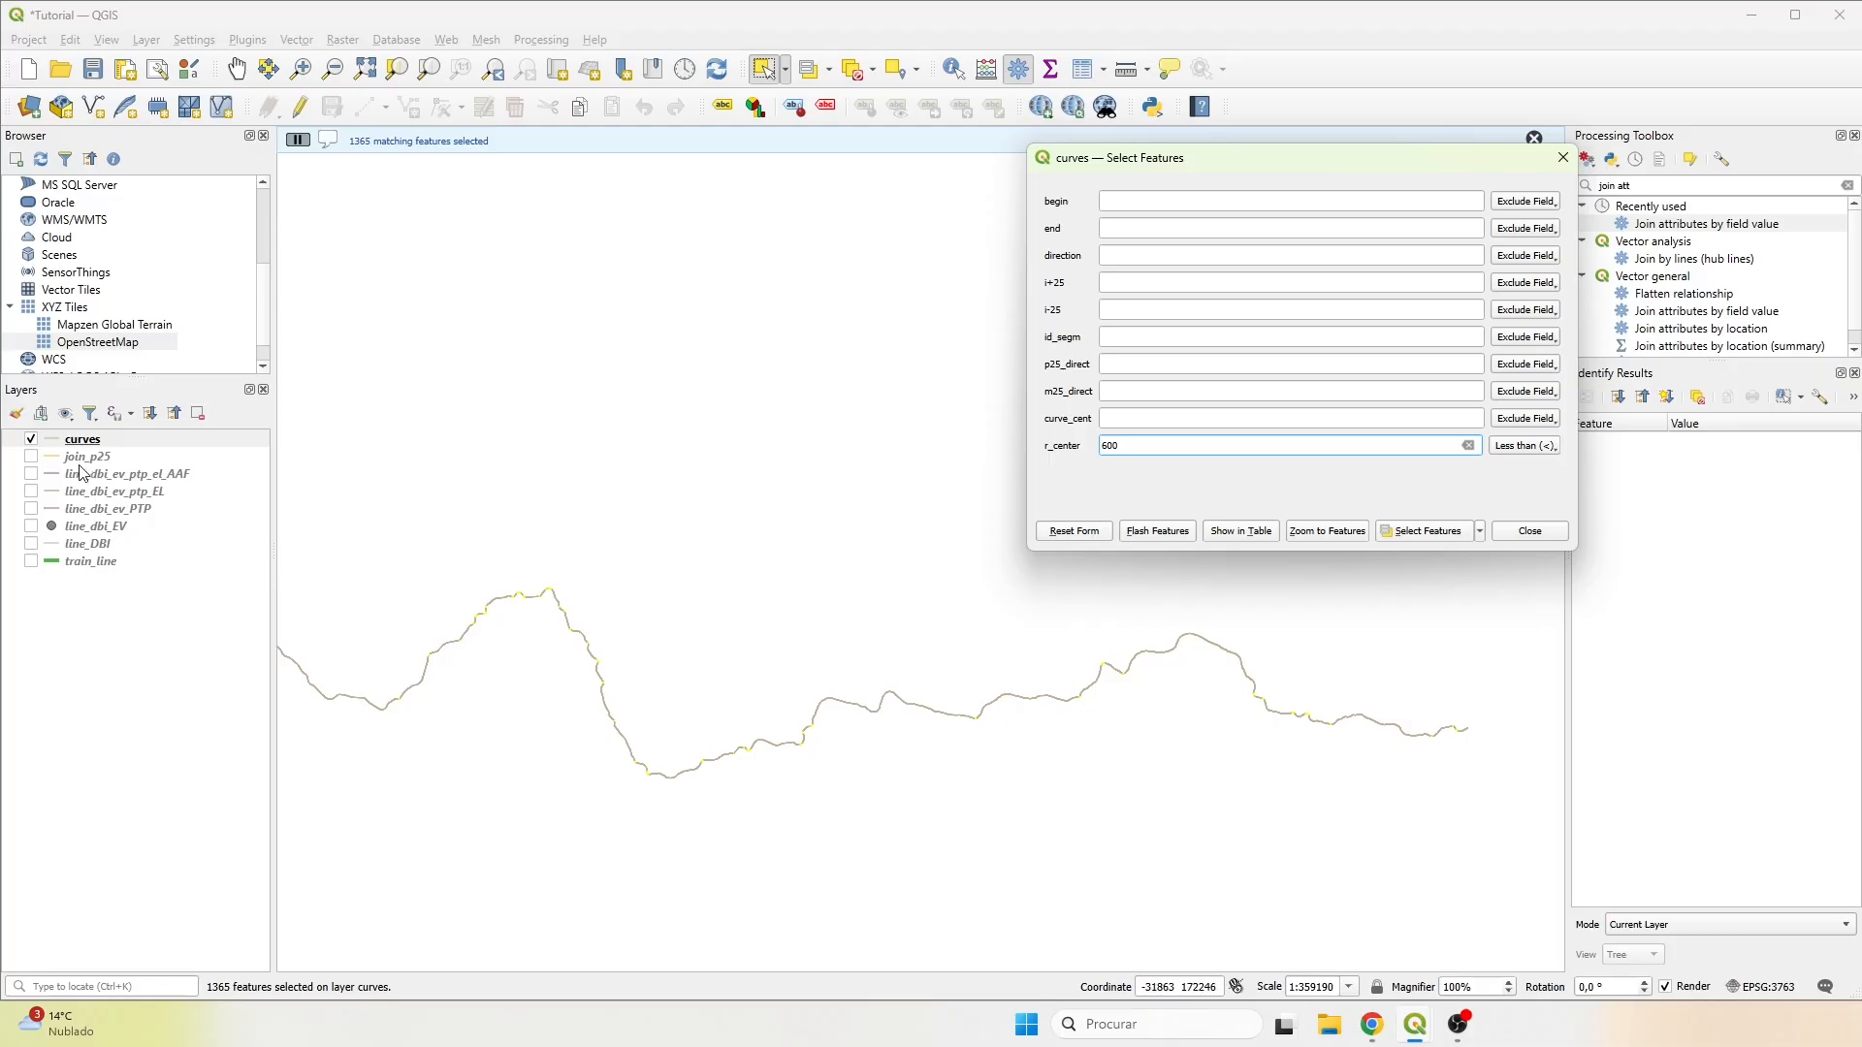
Apply the simple red line style to the curves layer.
double_click(54, 443)
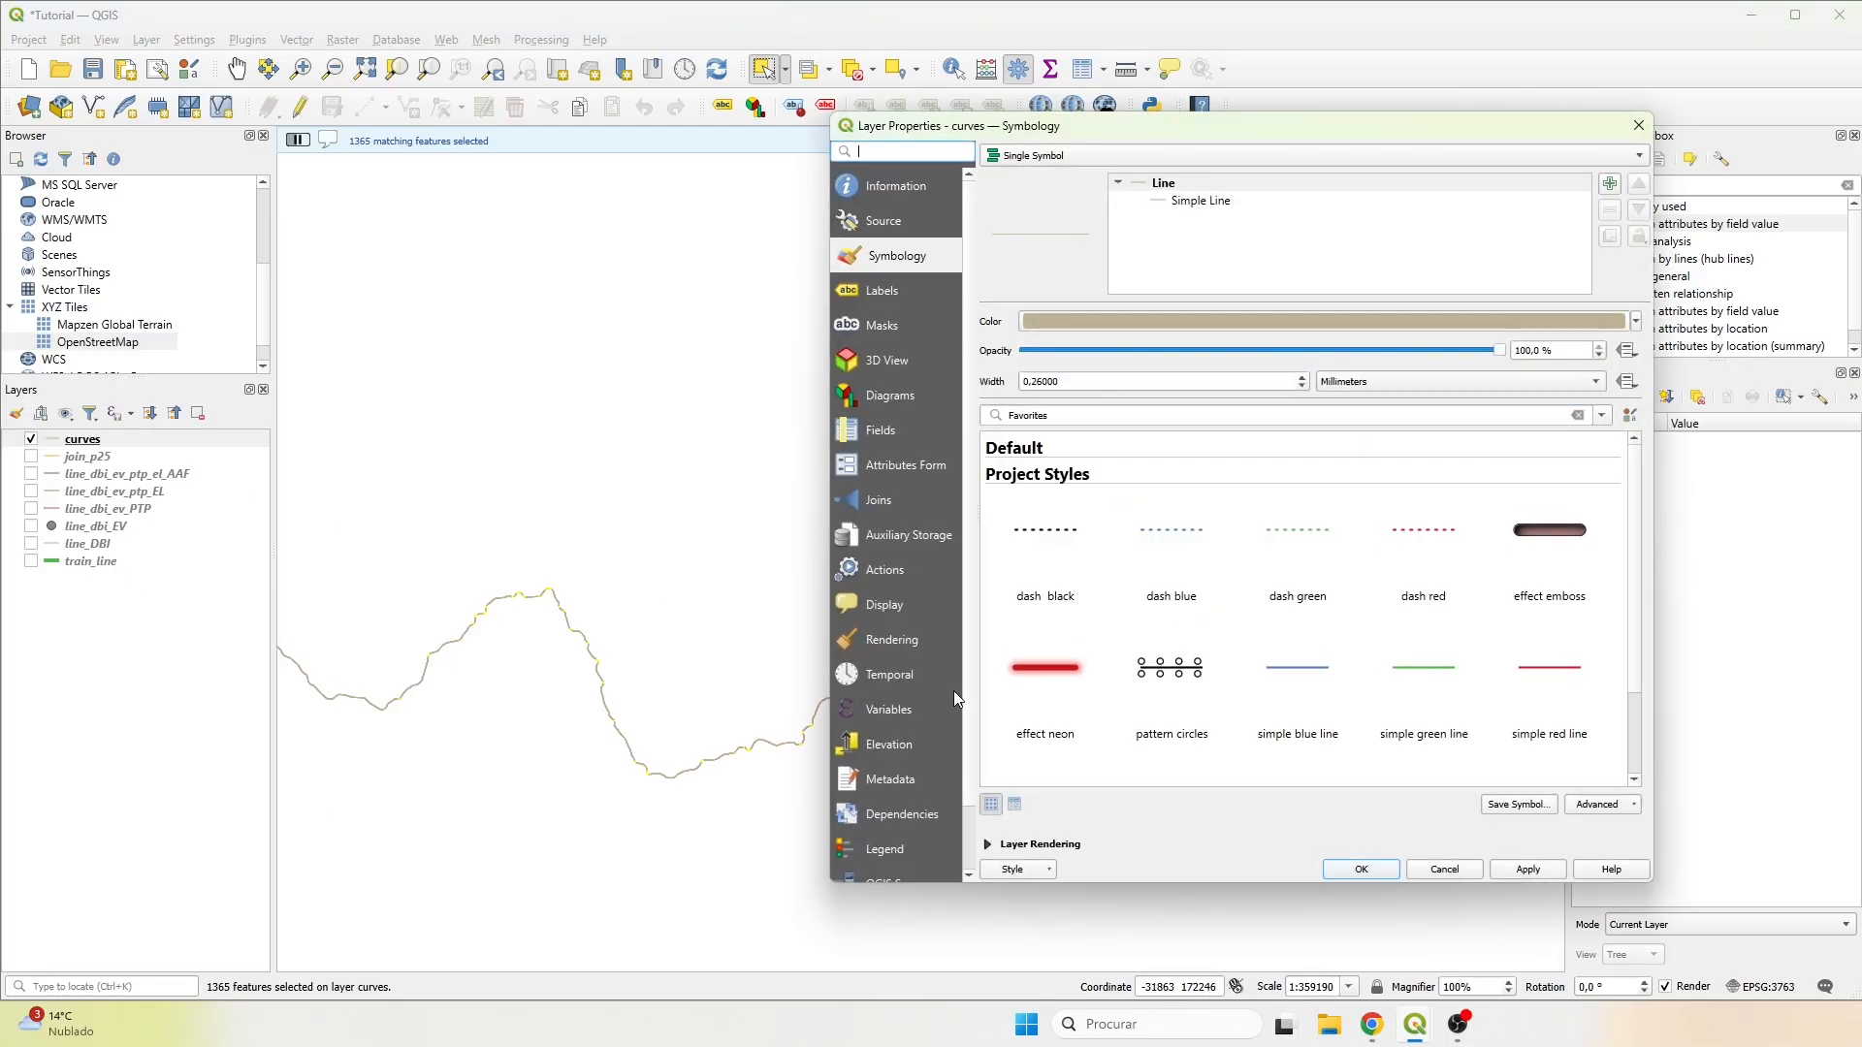
left_click(1542, 666)
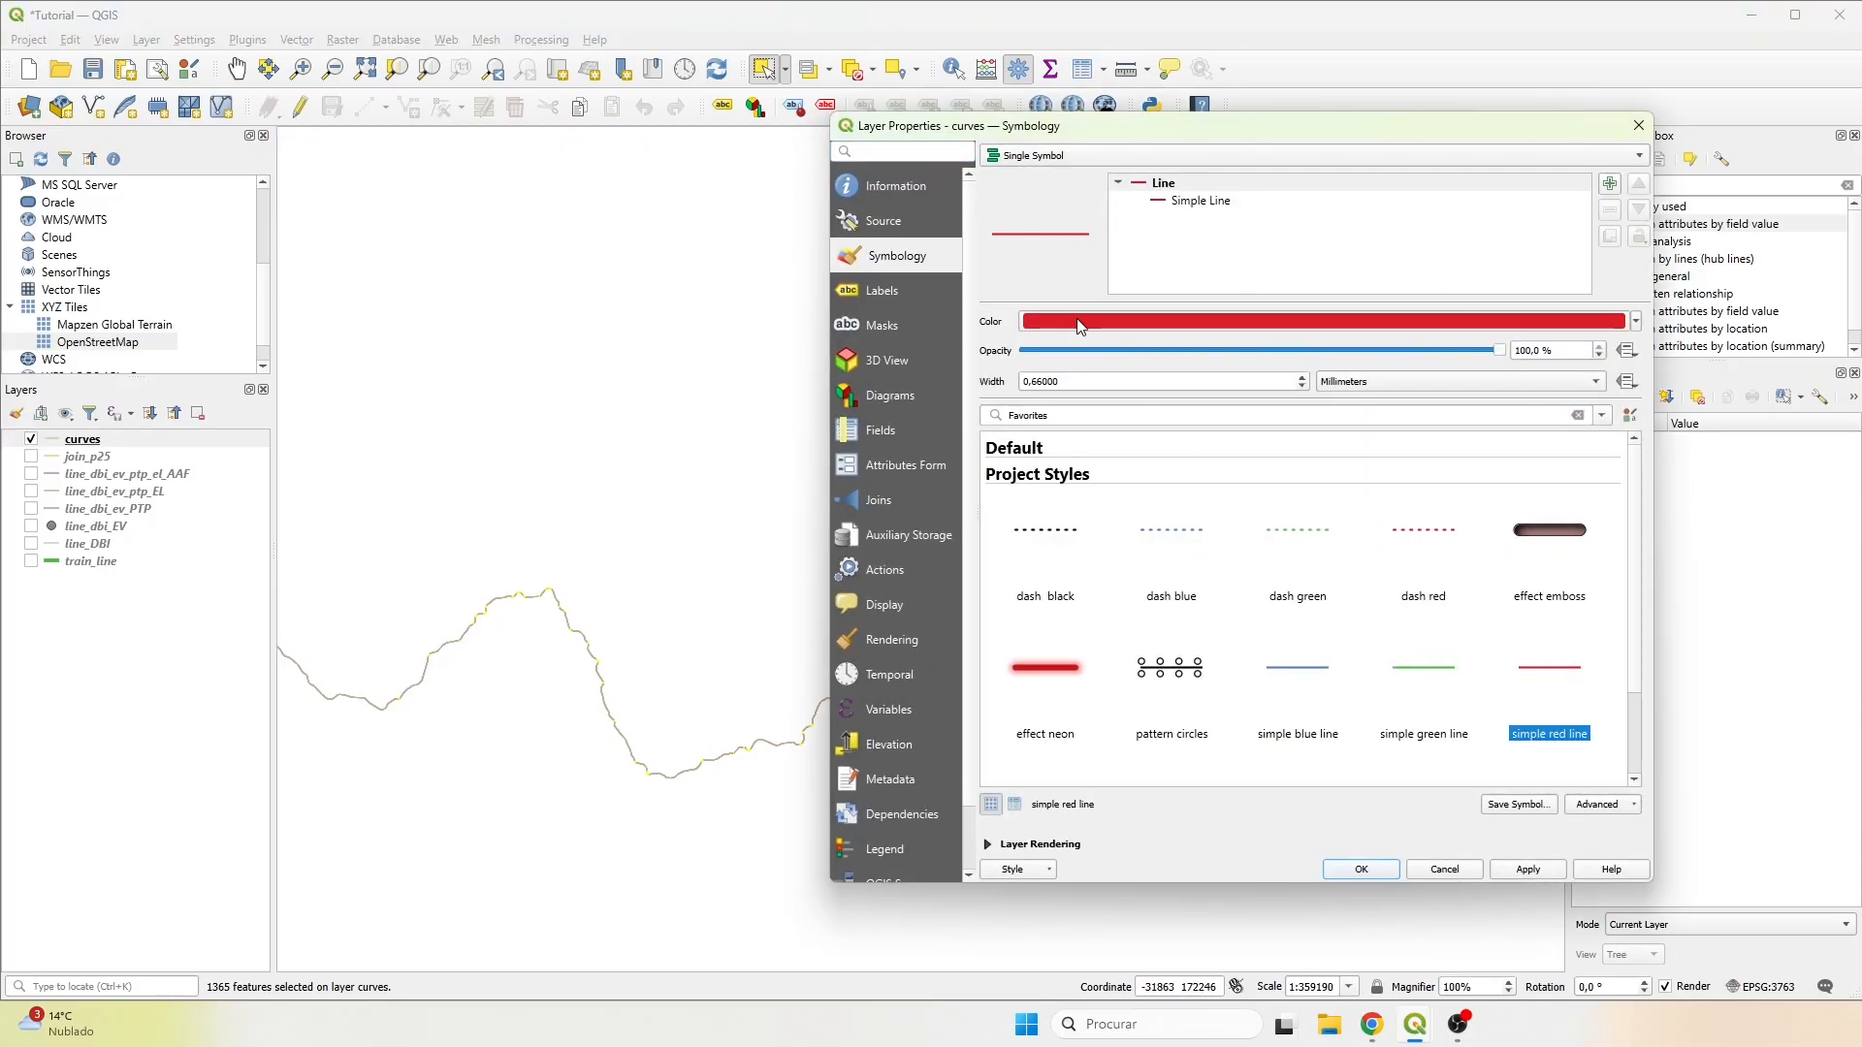
left_click(1363, 870)
Examine the selected small-radius segments along the train line on the map, up to its eastern end.
scroll(707, 747, "up", 5)
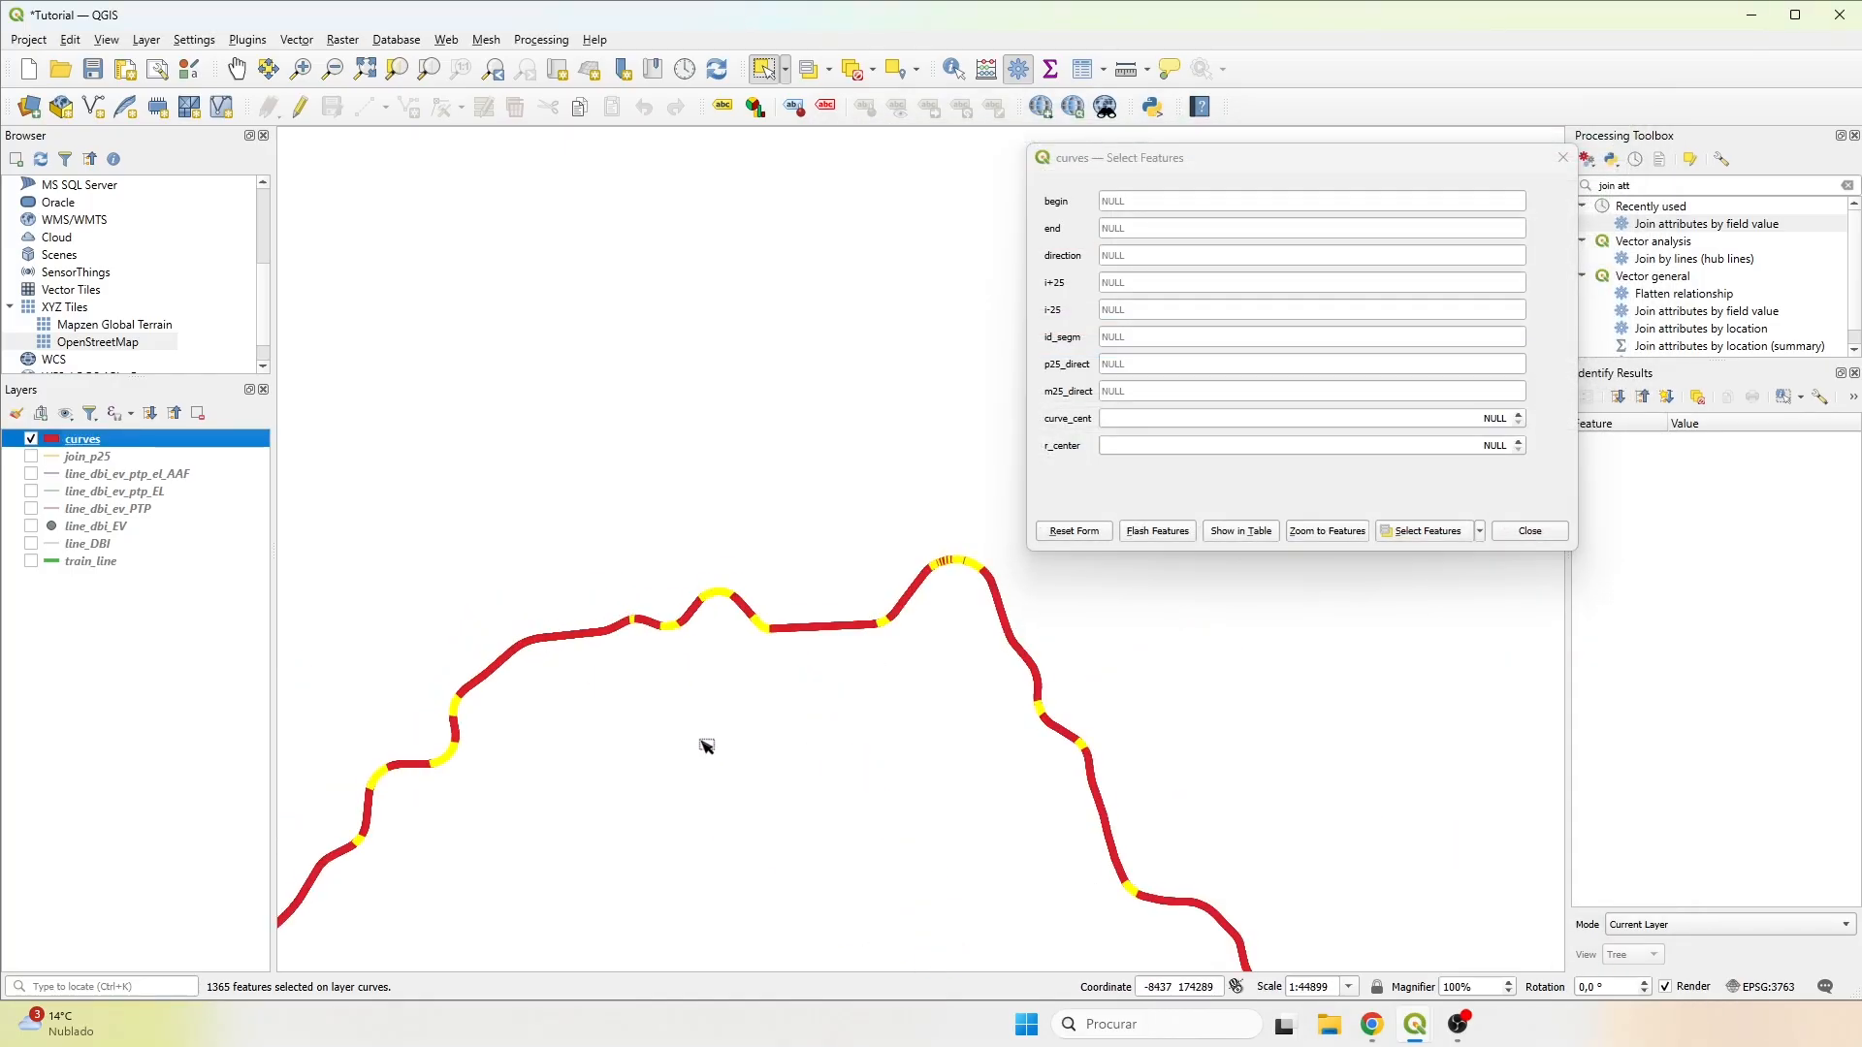
scroll(815, 506, "down", 2)
scroll(885, 465, "up", 2)
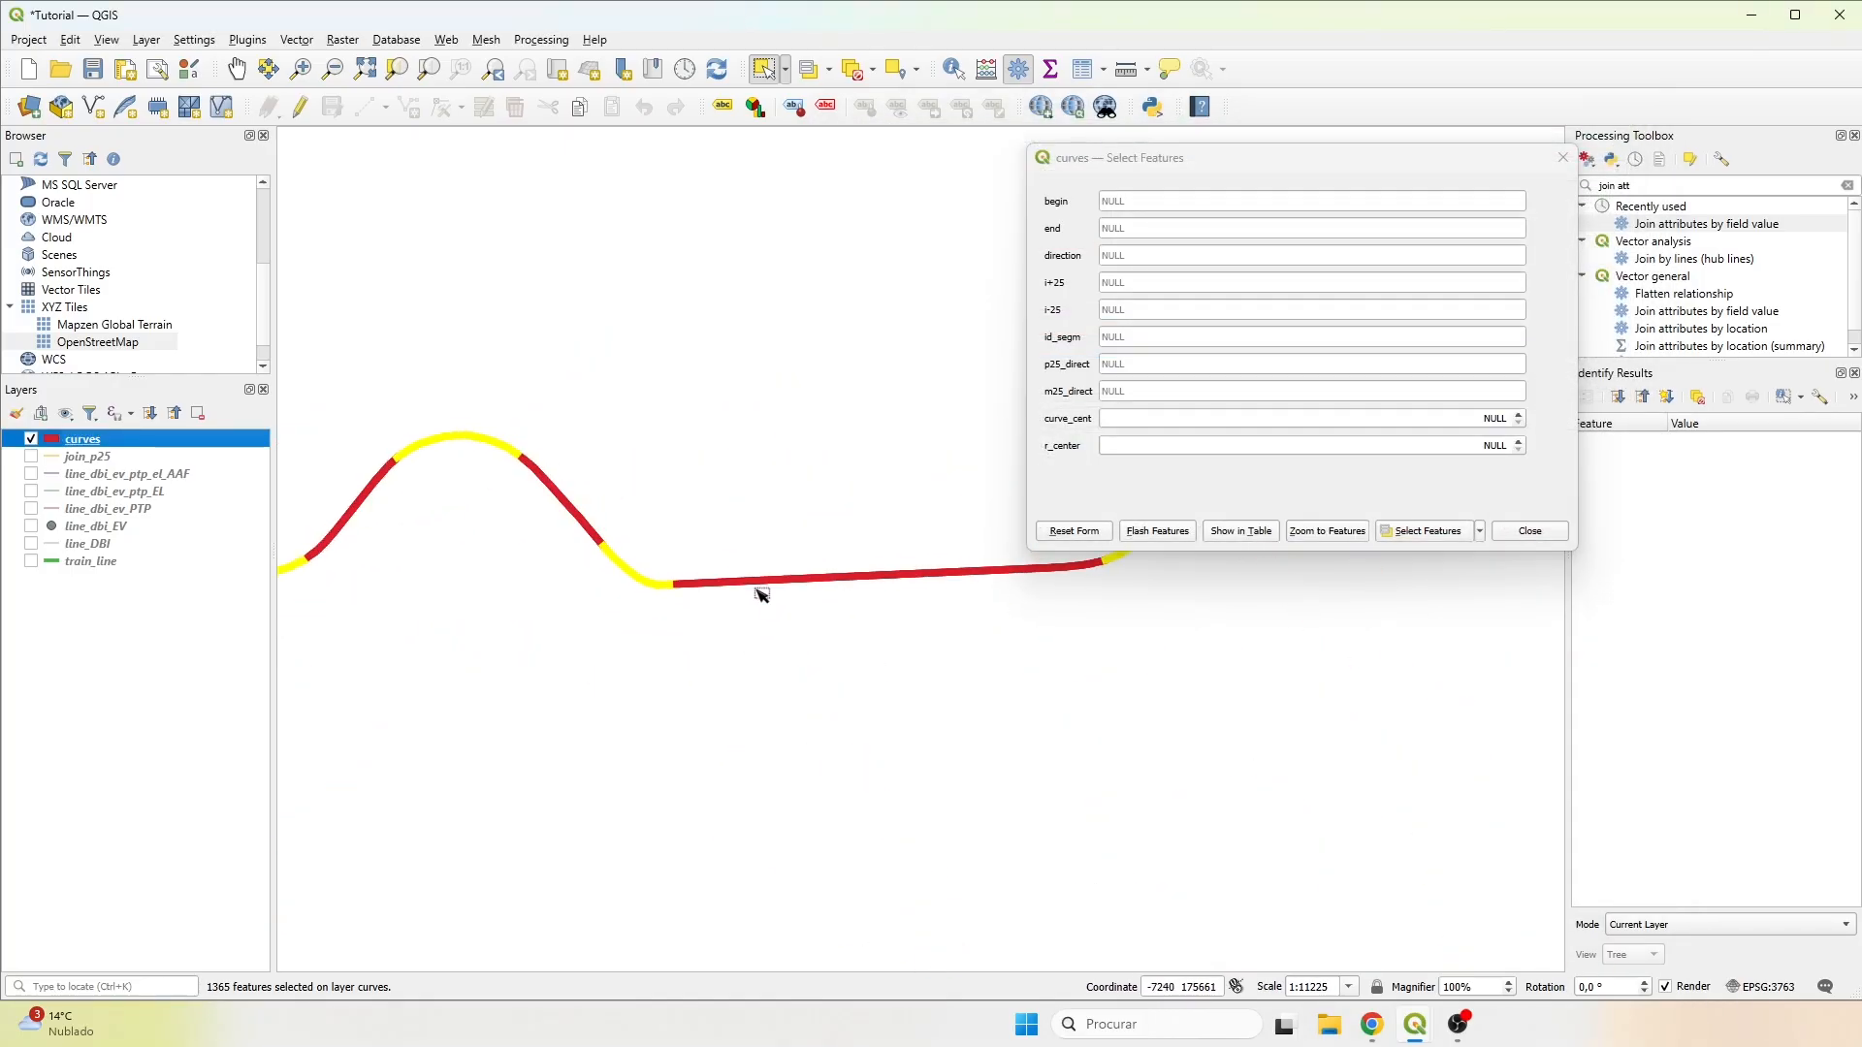
left_click_drag(832, 617, 732, 460)
scroll(718, 438, "down", 3)
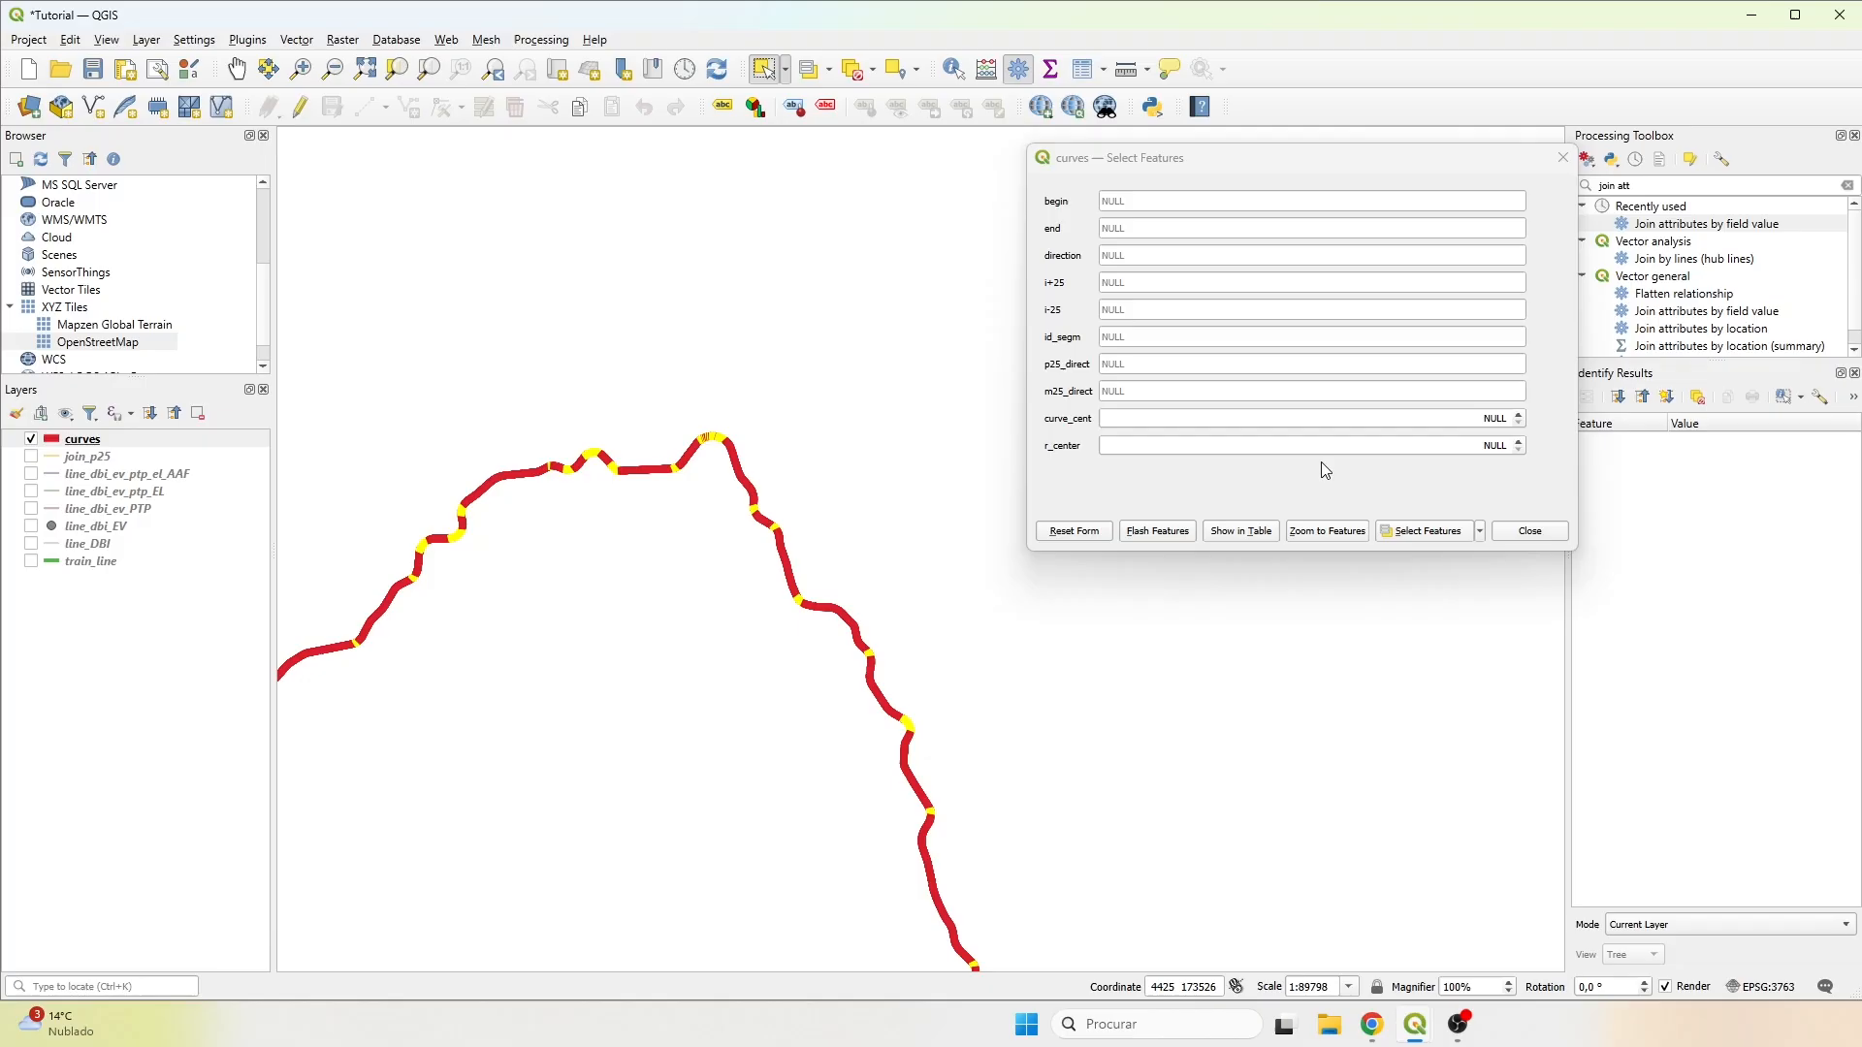
scroll(853, 536, "down", 1)
left_click_drag(853, 553, 811, 761)
left_click_drag(1076, 652, 737, 652)
left_click_drag(1201, 653, 854, 631)
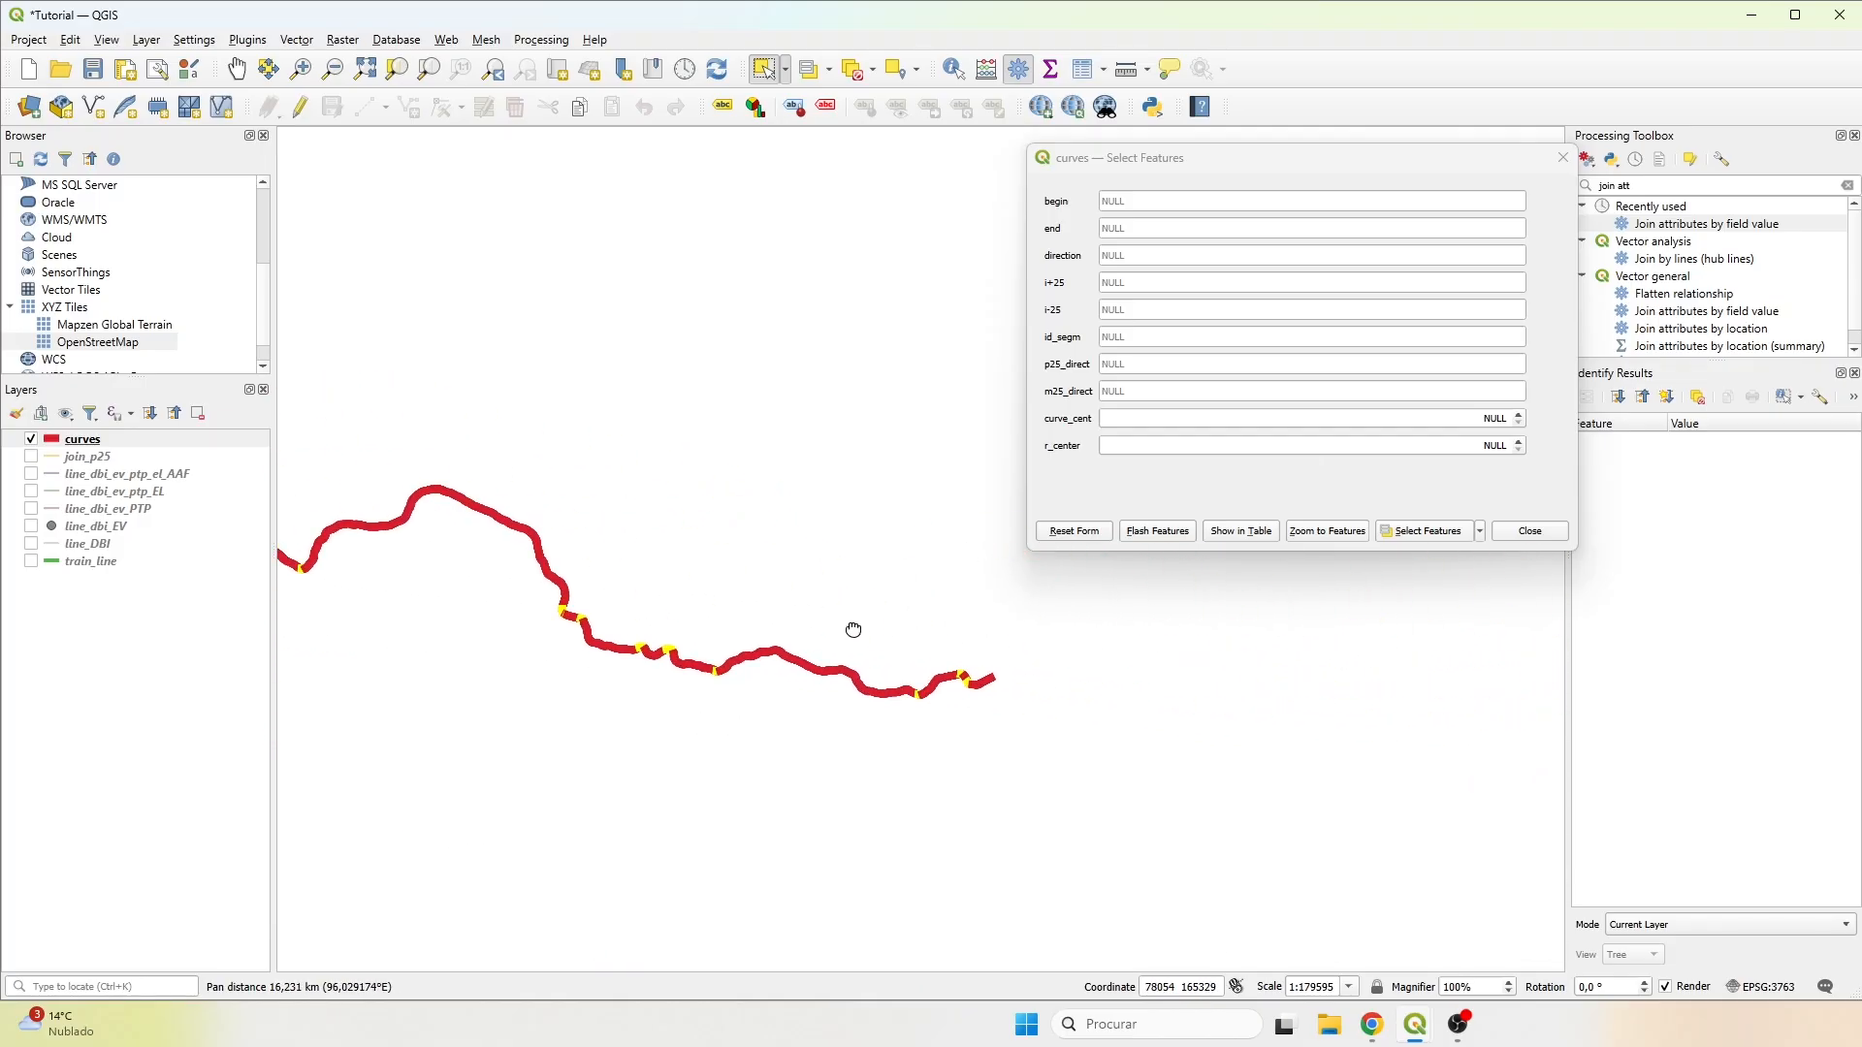
scroll(994, 675, "up", 1)
scroll(732, 684, "up", 3)
scroll(722, 675, "down", 3)
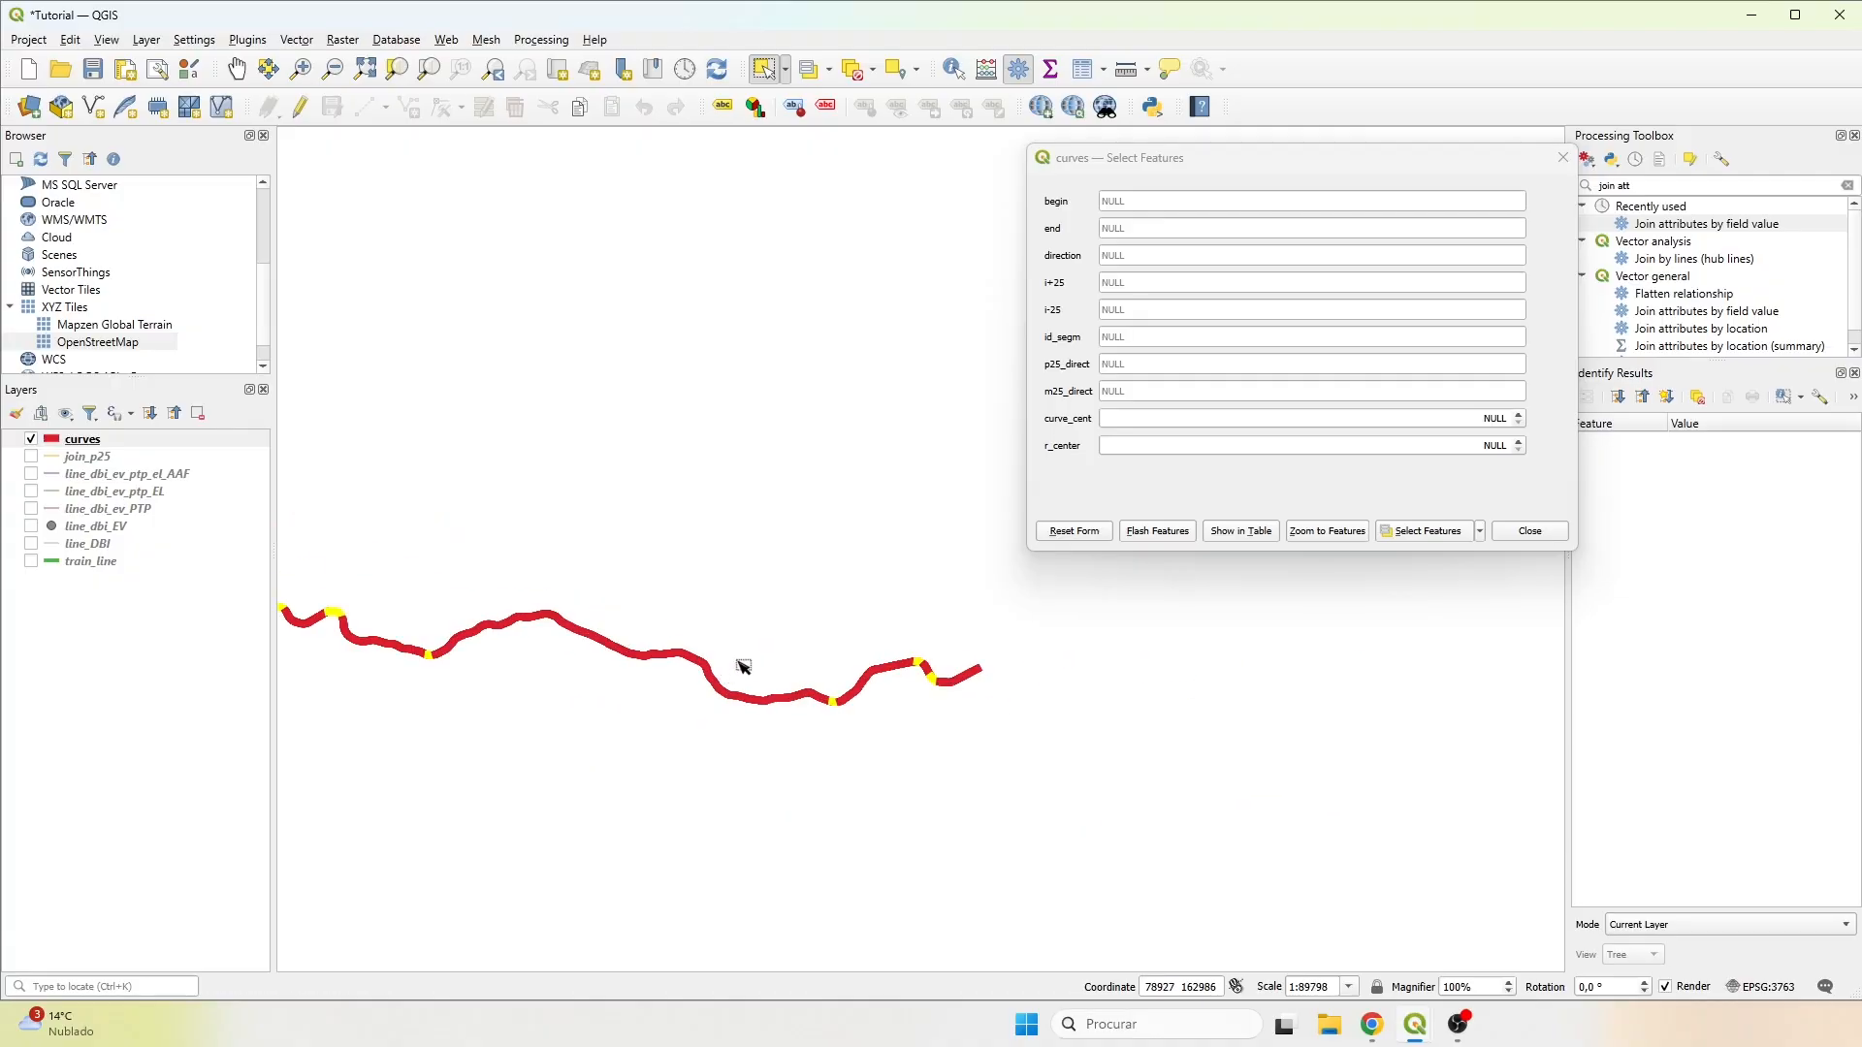
scroll(921, 677, "up", 3)
scroll(1012, 659, "down", 1)
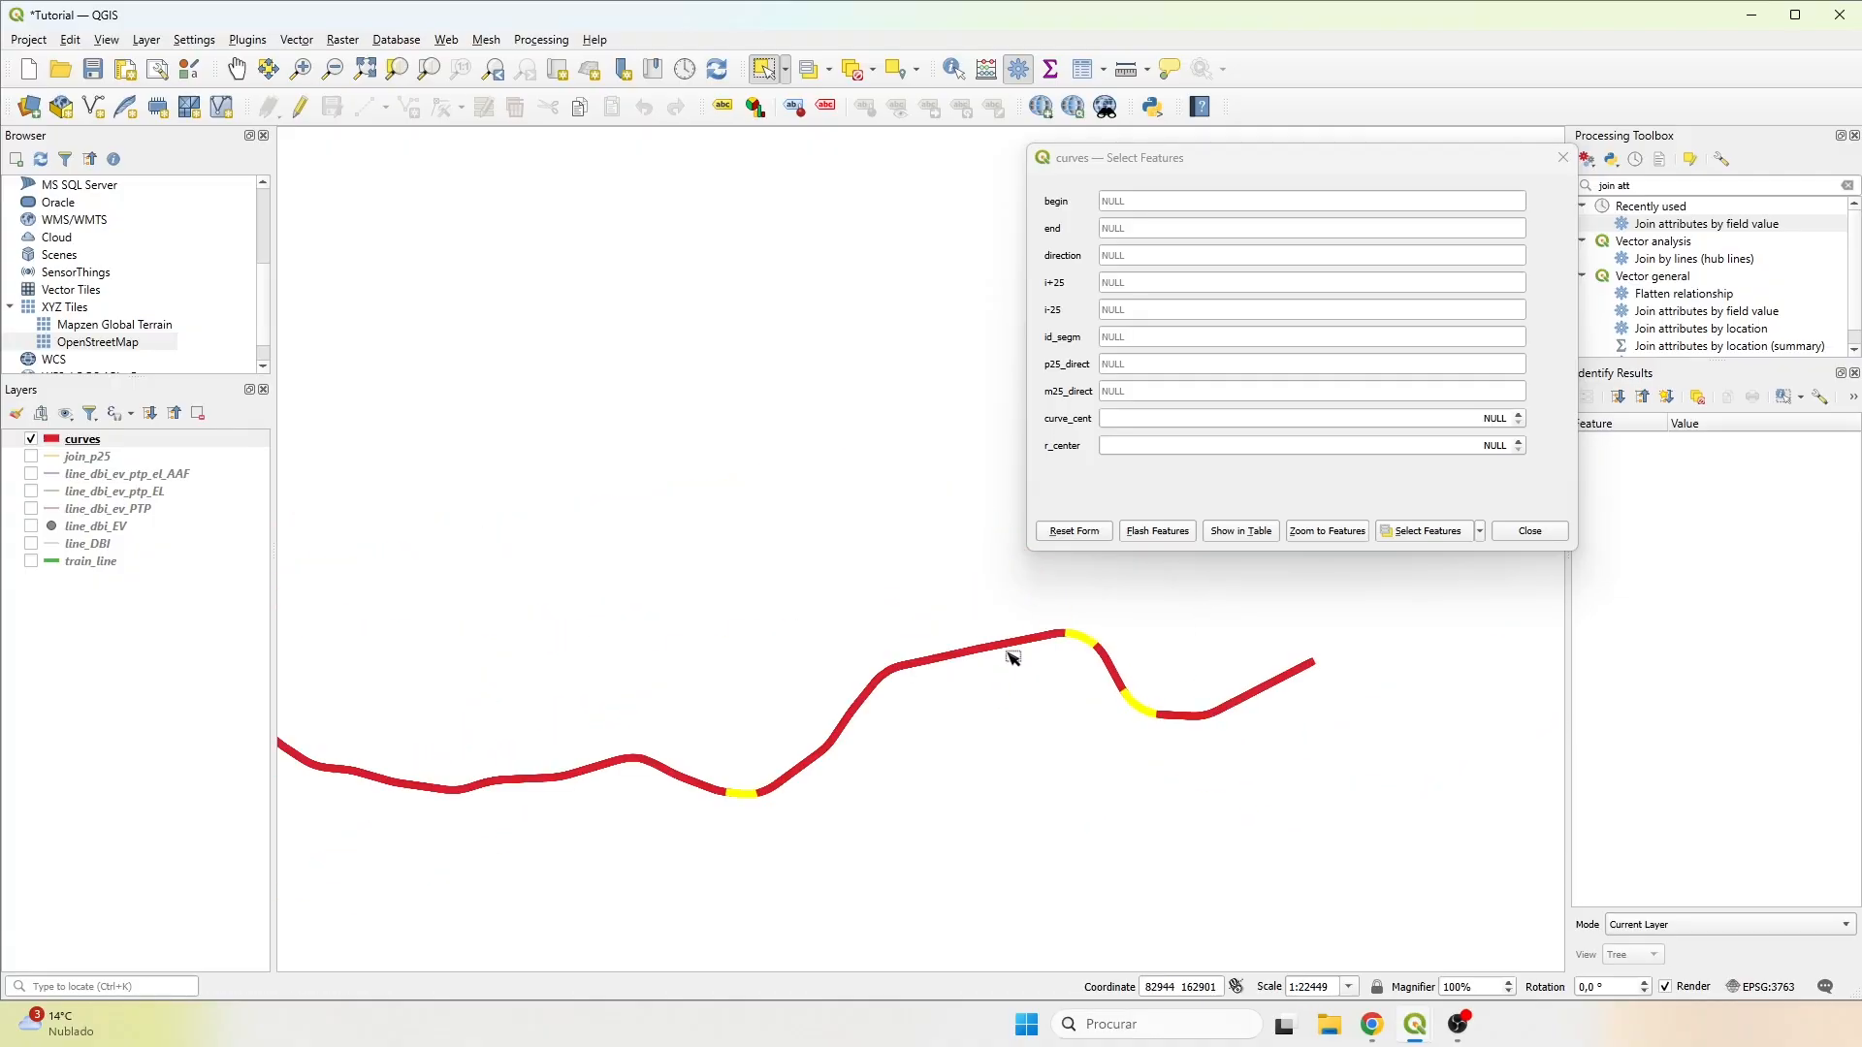
left_click_drag(798, 661, 876, 621)
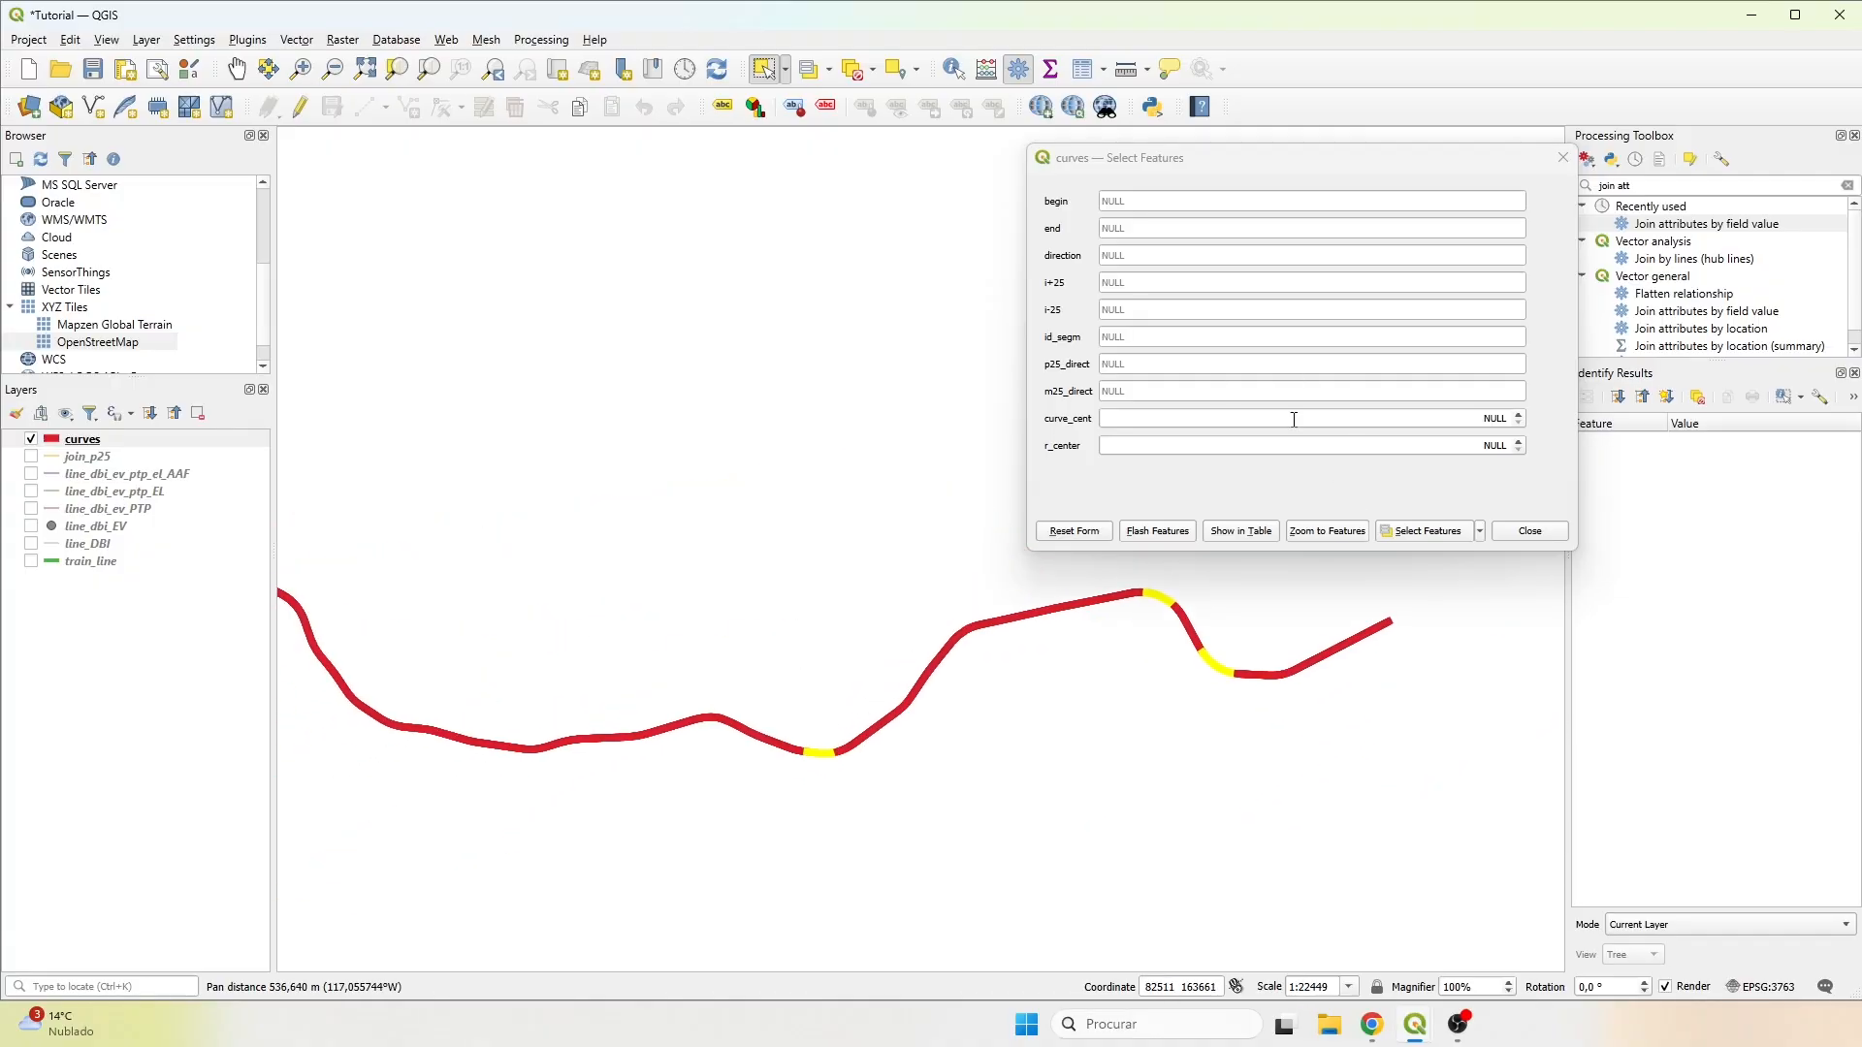
Close the feature selection form and deselect the selected curves features.
left_click(1562, 157)
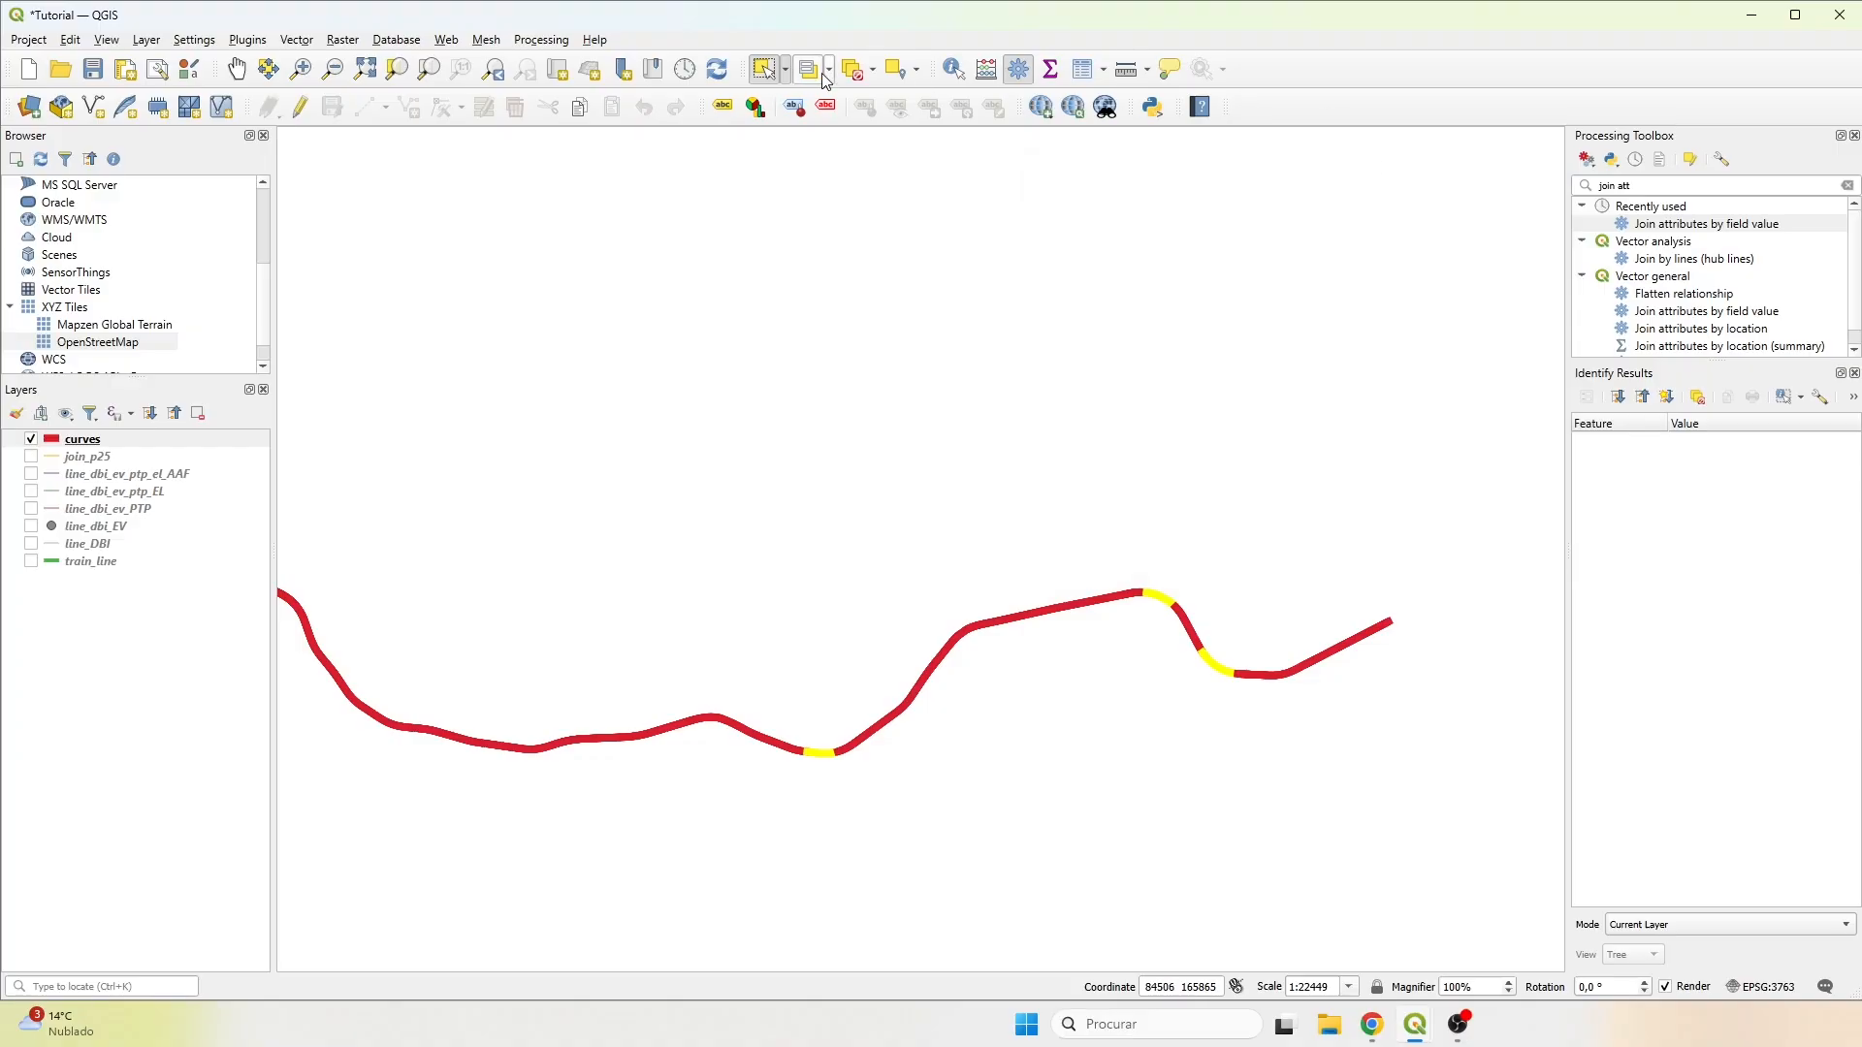
left_click(873, 69)
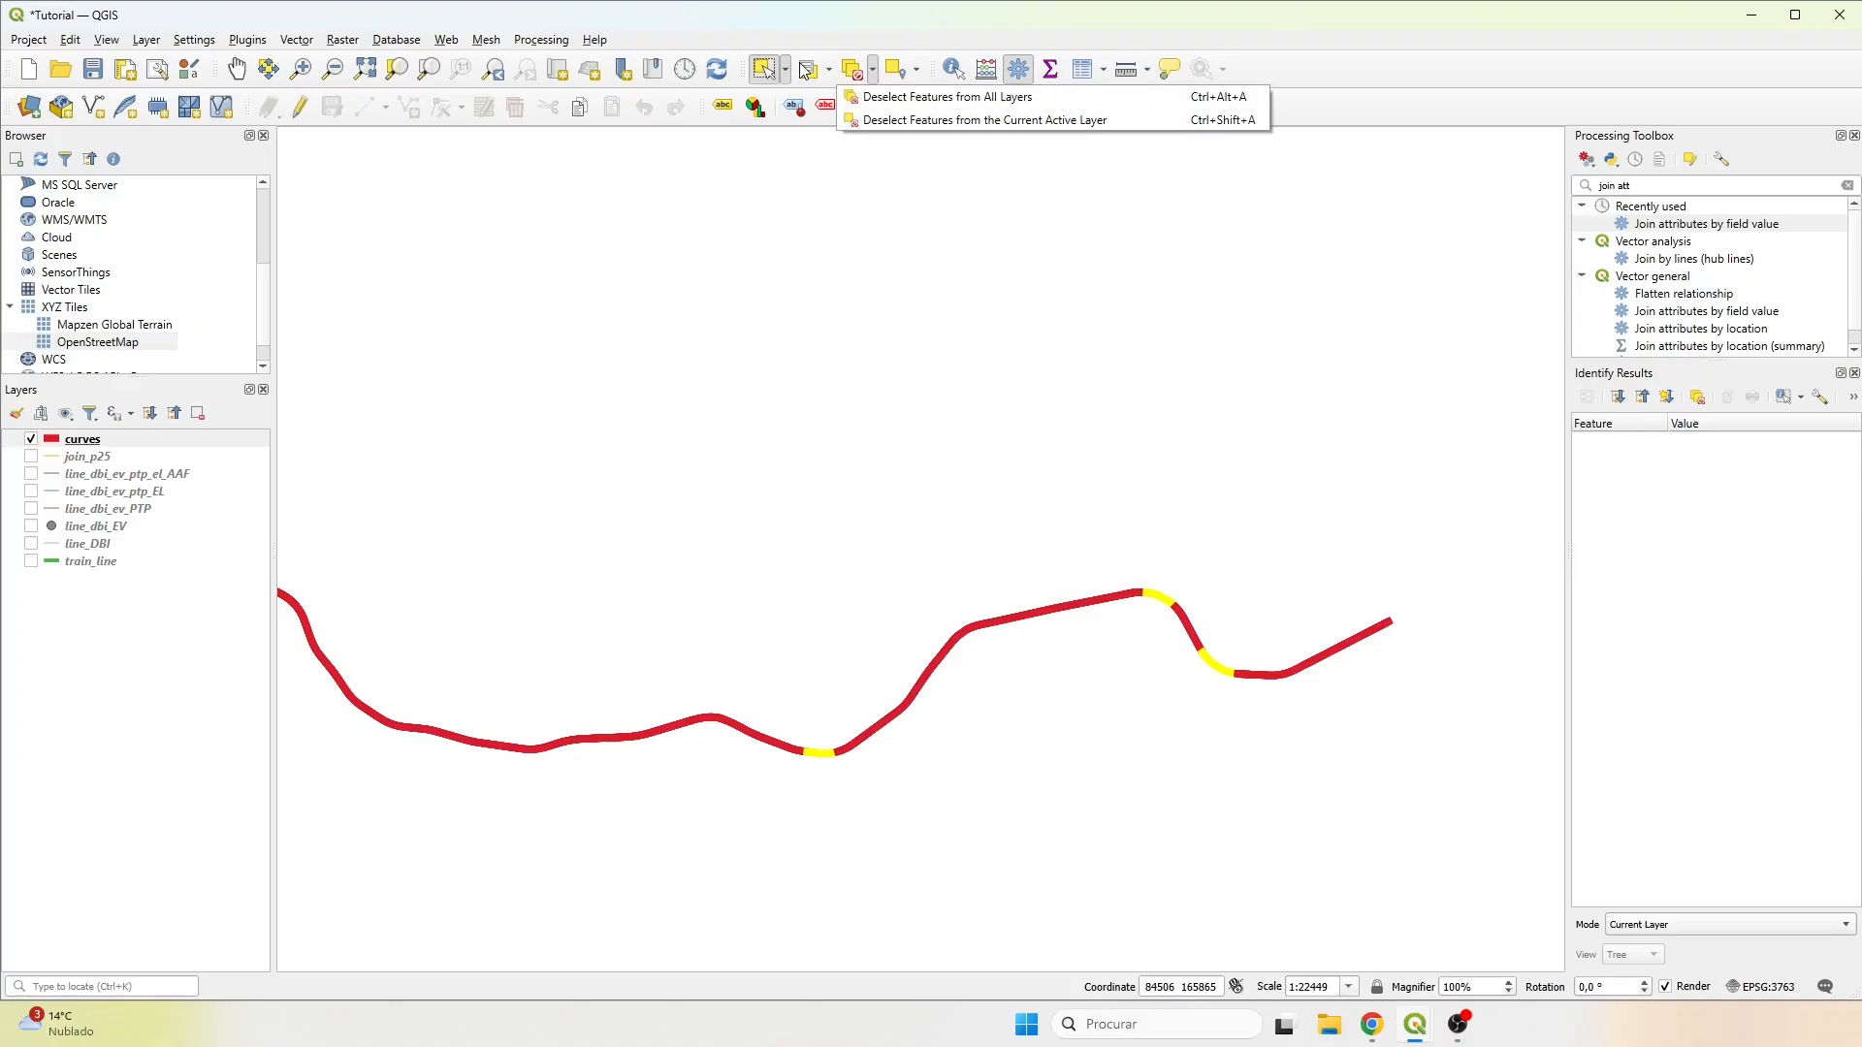
left_click(843, 67)
left_click(853, 65)
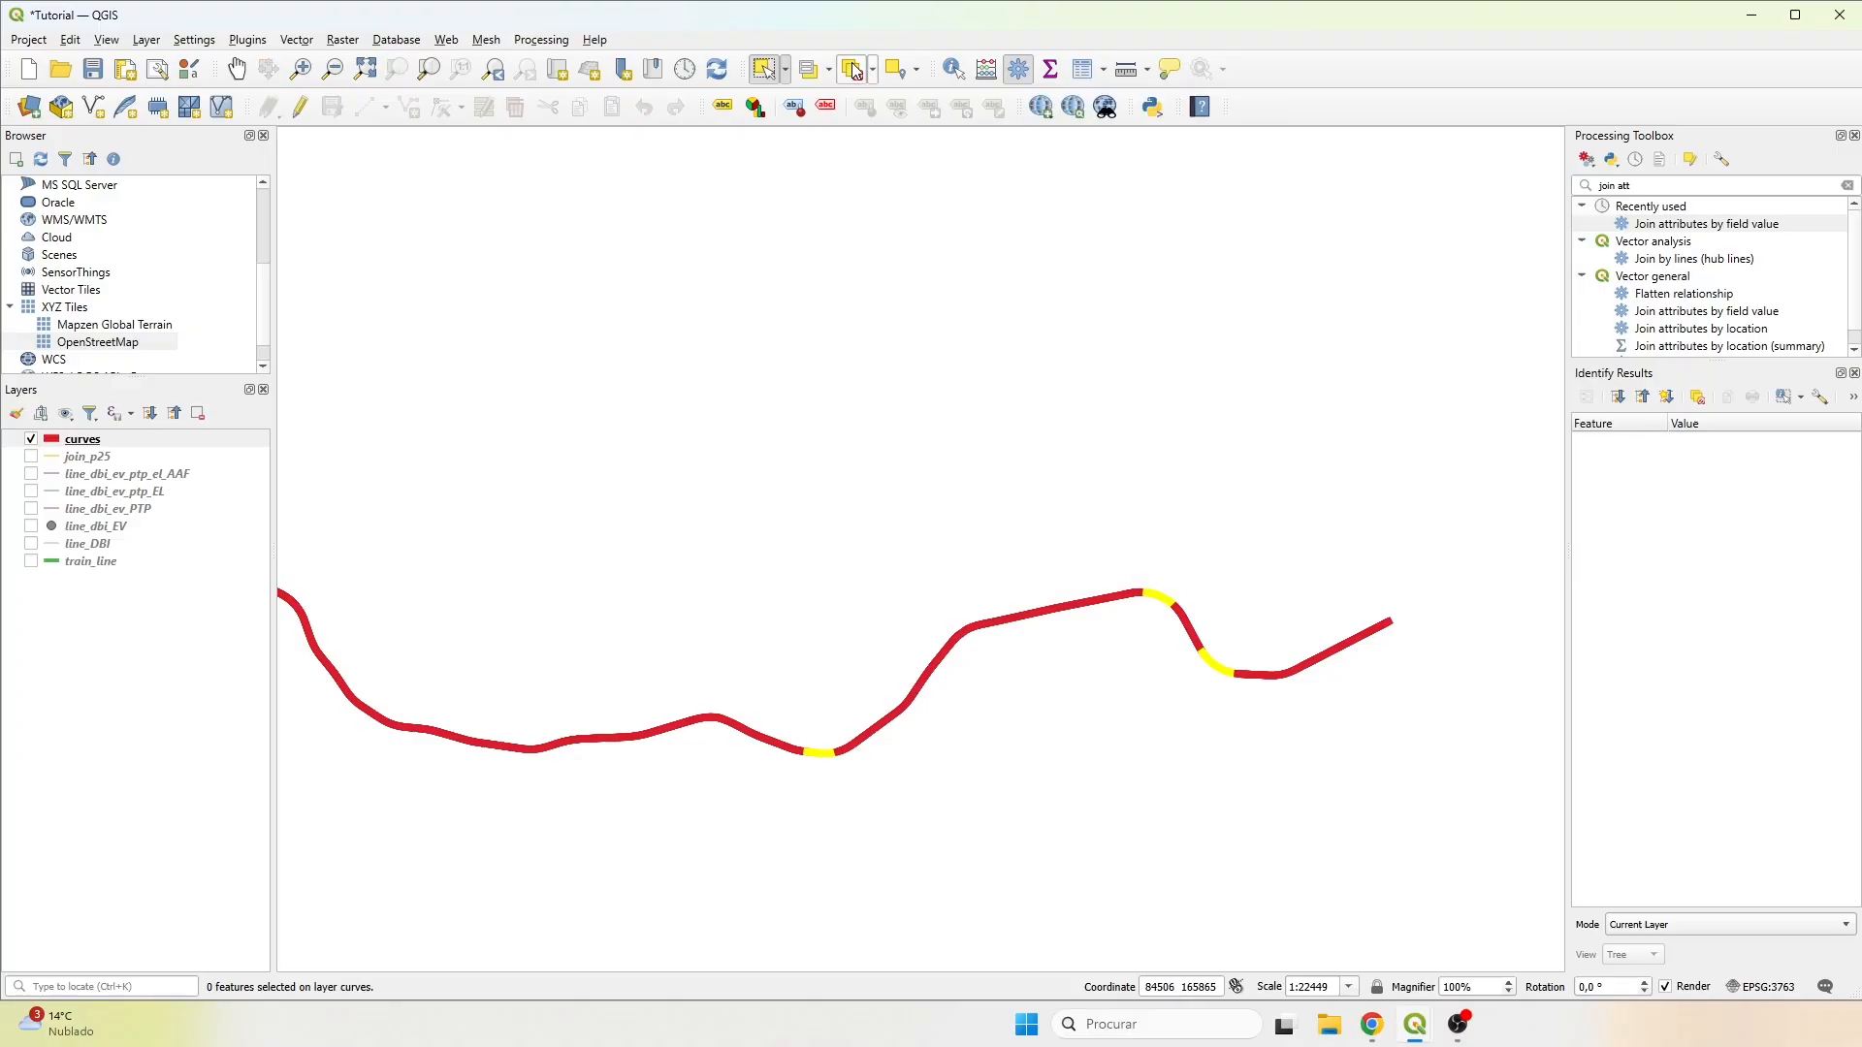
left_click(809, 69)
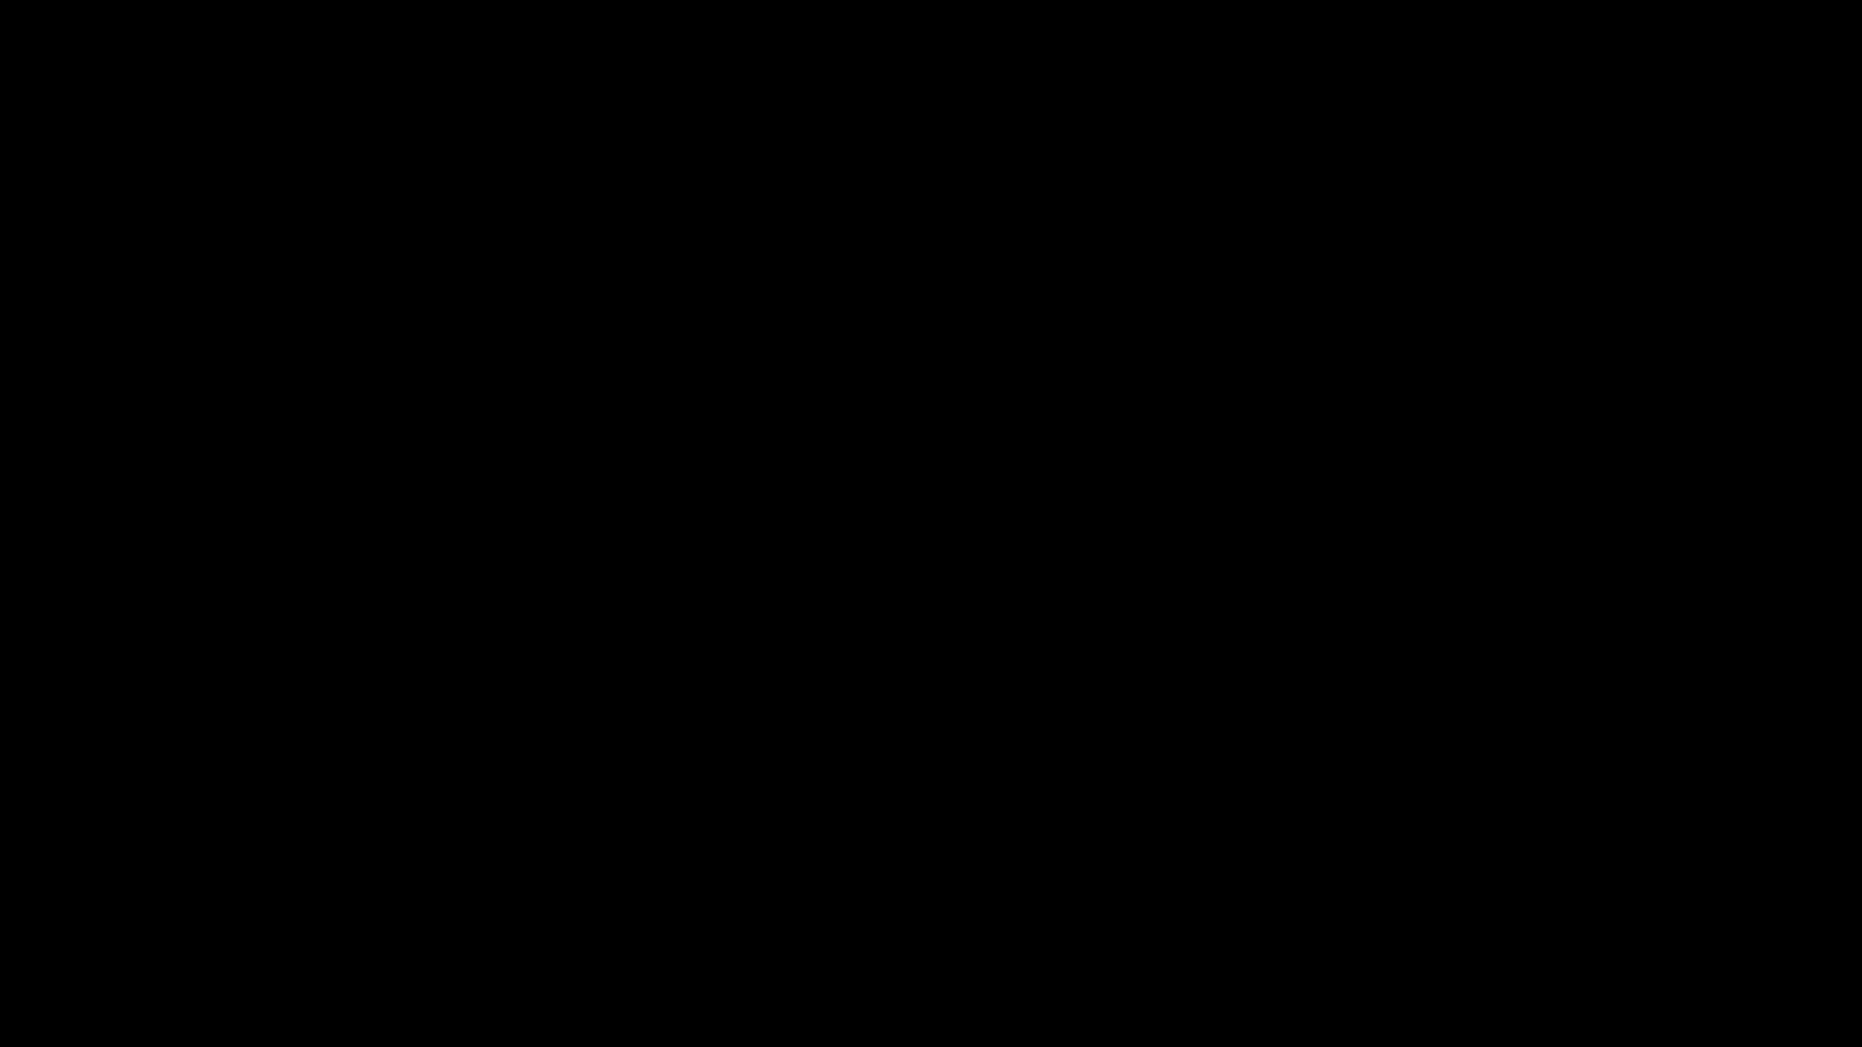